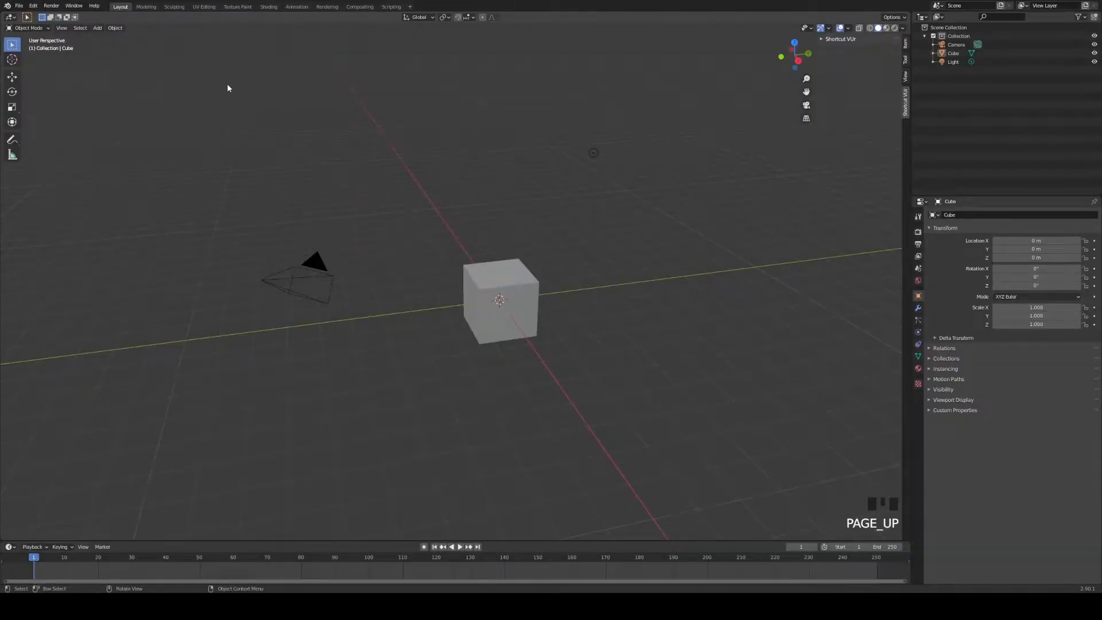
Step: Delete the default camera, cube and light, and add a mesh cylinder
drag(227, 88, 729, 436)
key(Delete)
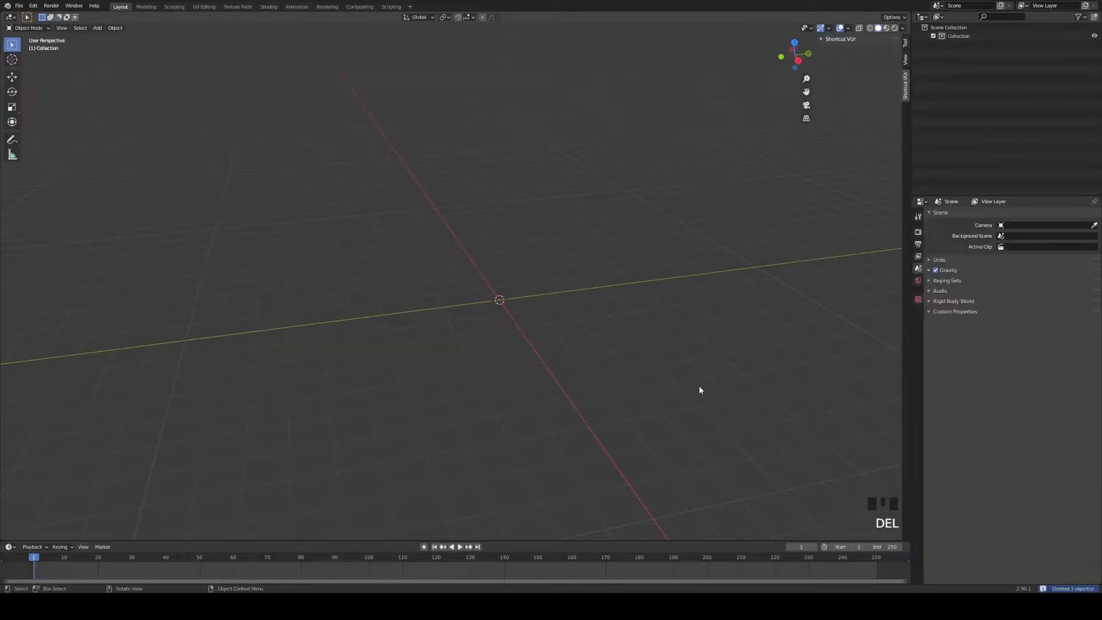
key(shift+a)
mouse_move(660, 382)
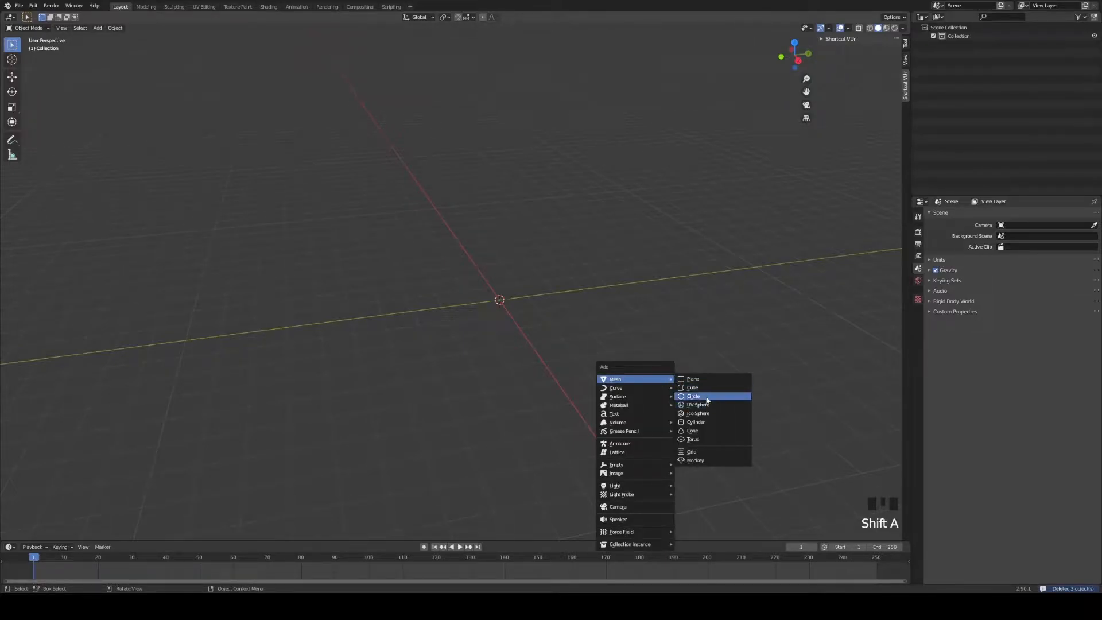
click(706, 422)
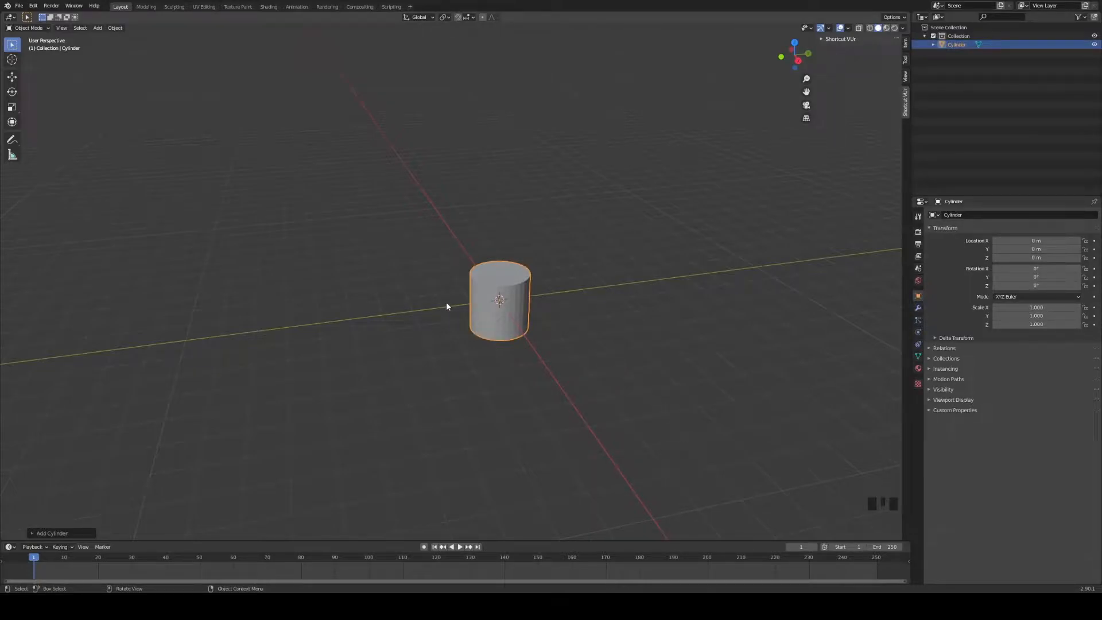
Step: Move the cylinder's entire mesh up 1 m along Z in Edit Mode, and return to Object Mode
click(26, 28)
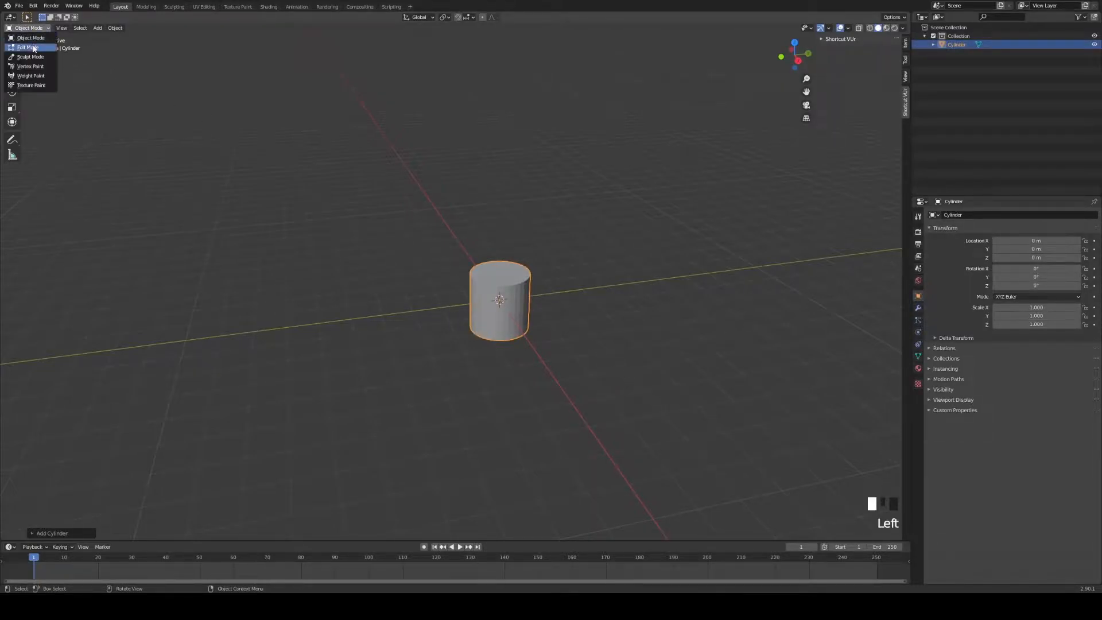
click(34, 48)
shift+middle_drag(669, 231, 677, 246)
key(g)
key(z)
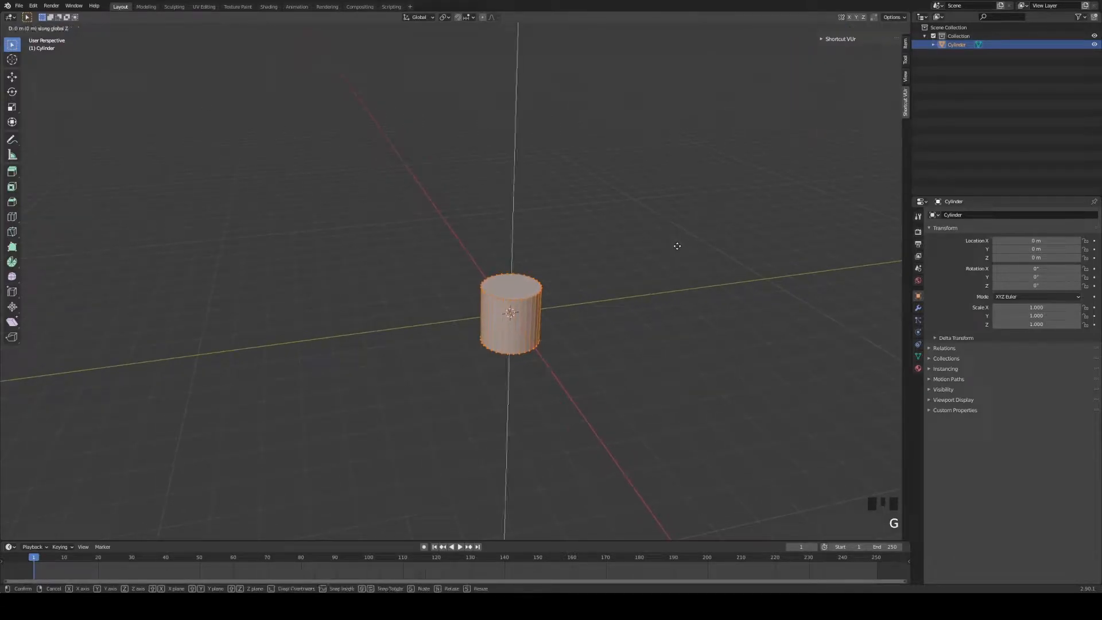
key(1)
key(Return)
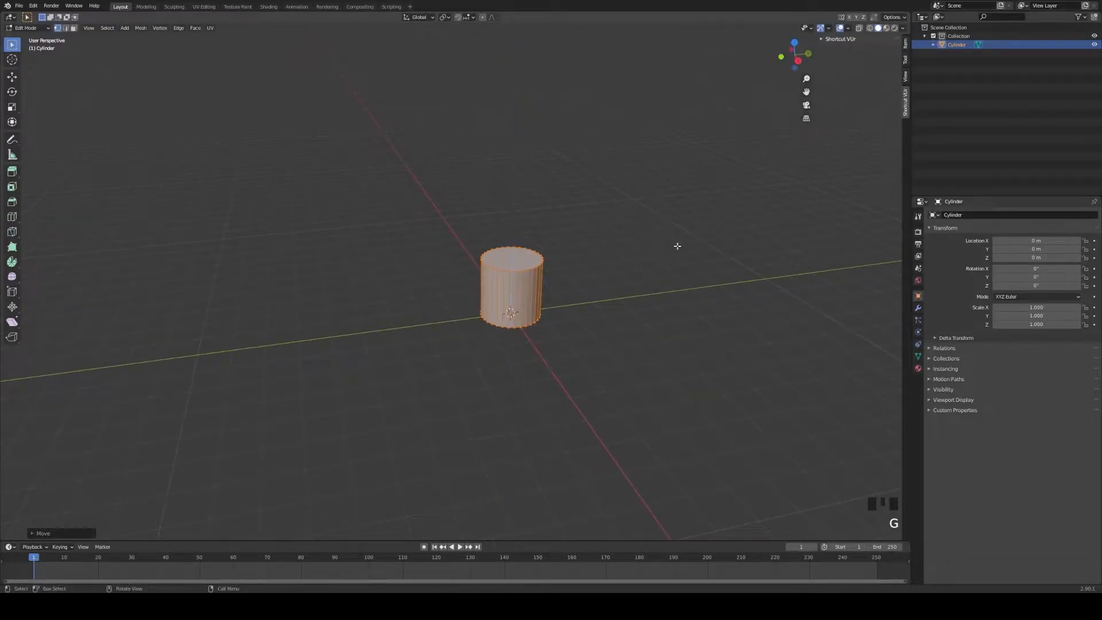
click(26, 27)
click(23, 39)
Step: Try rotating the cylinder freely about its origin at the base
middle_drag(568, 222, 648, 255)
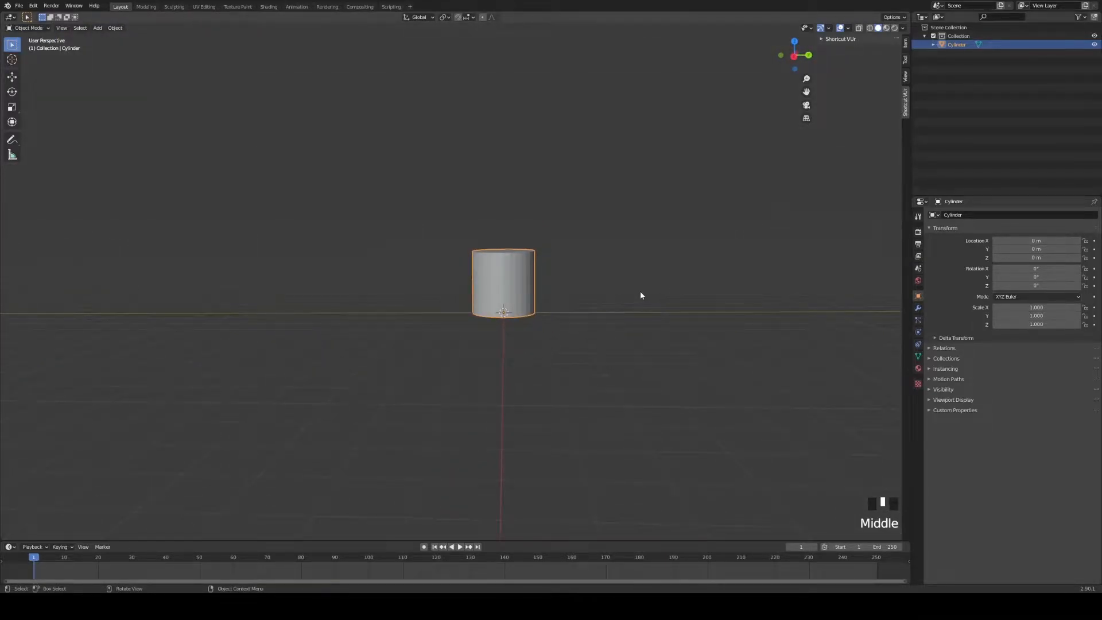
key(r)
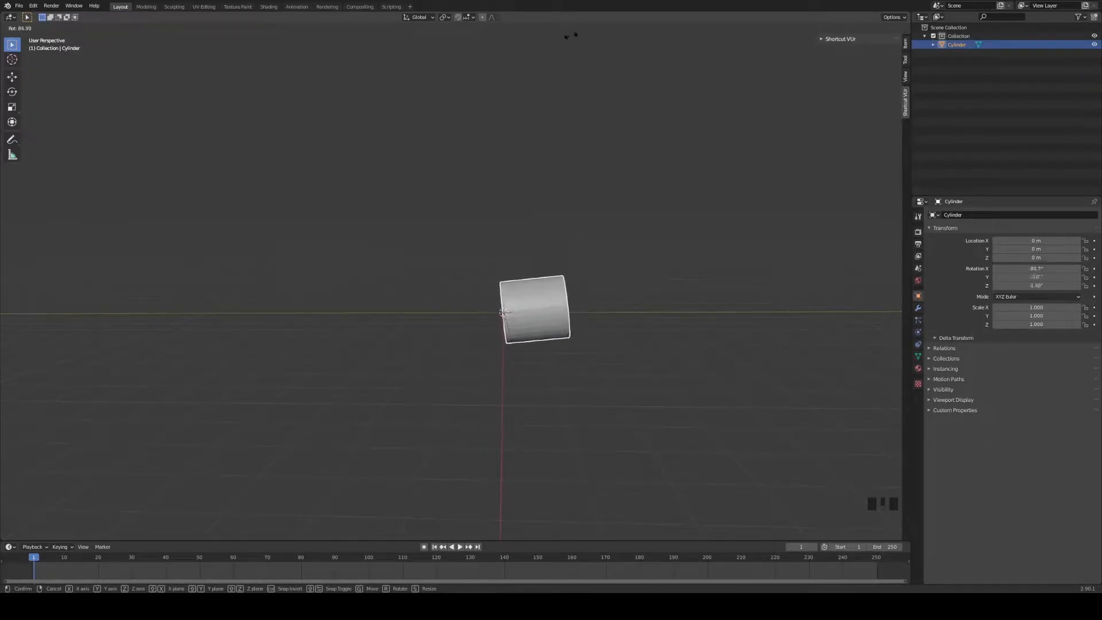
click(553, 297)
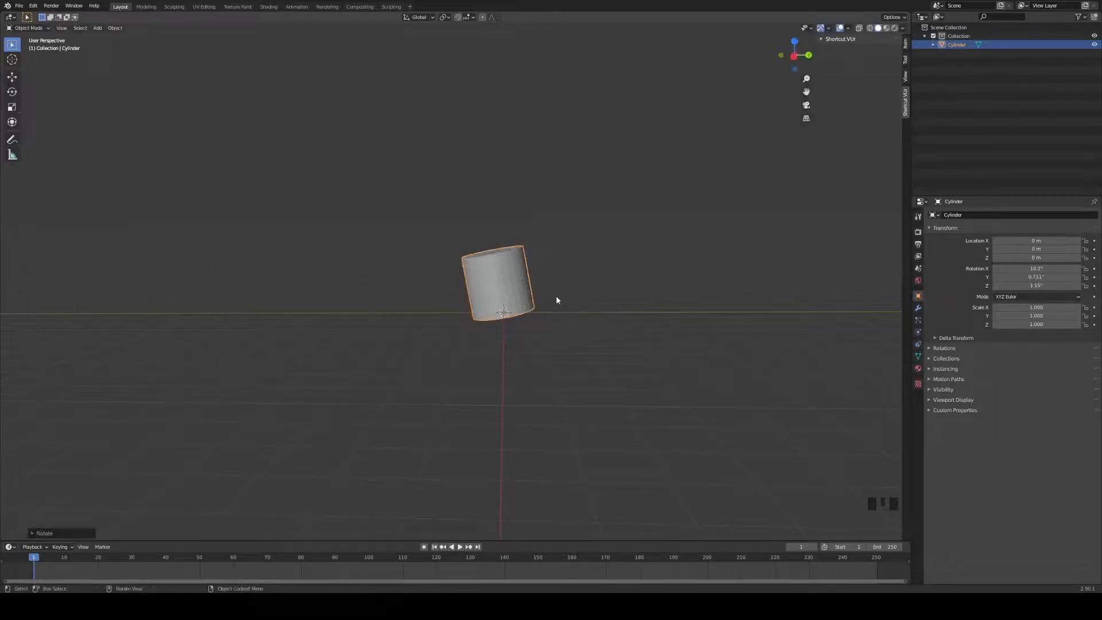
key(Page_Up)
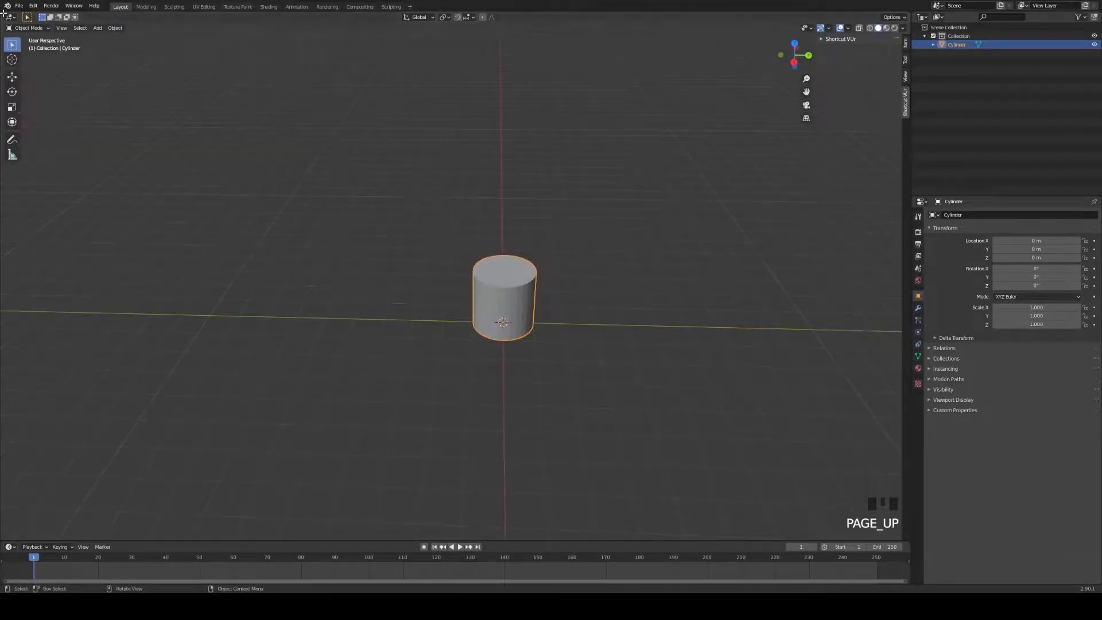
Step: Delete the cylinder's top face in Edit Mode using face selection
click(28, 28)
click(31, 48)
middle_drag(562, 166, 557, 206)
click(73, 27)
click(504, 279)
middle_drag(667, 352, 666, 346)
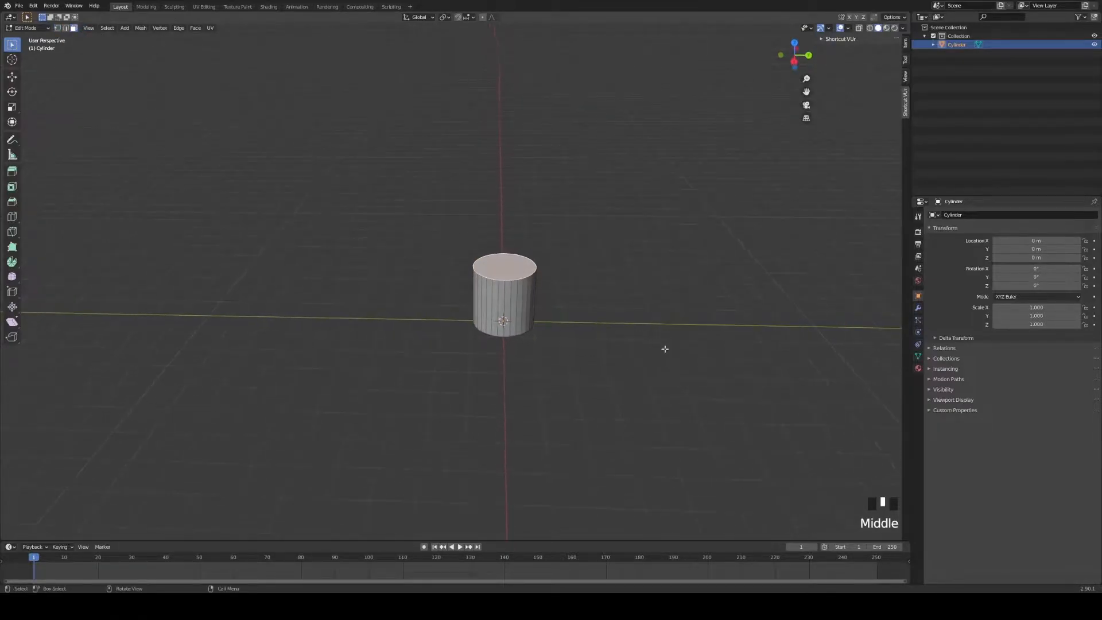
key(Delete)
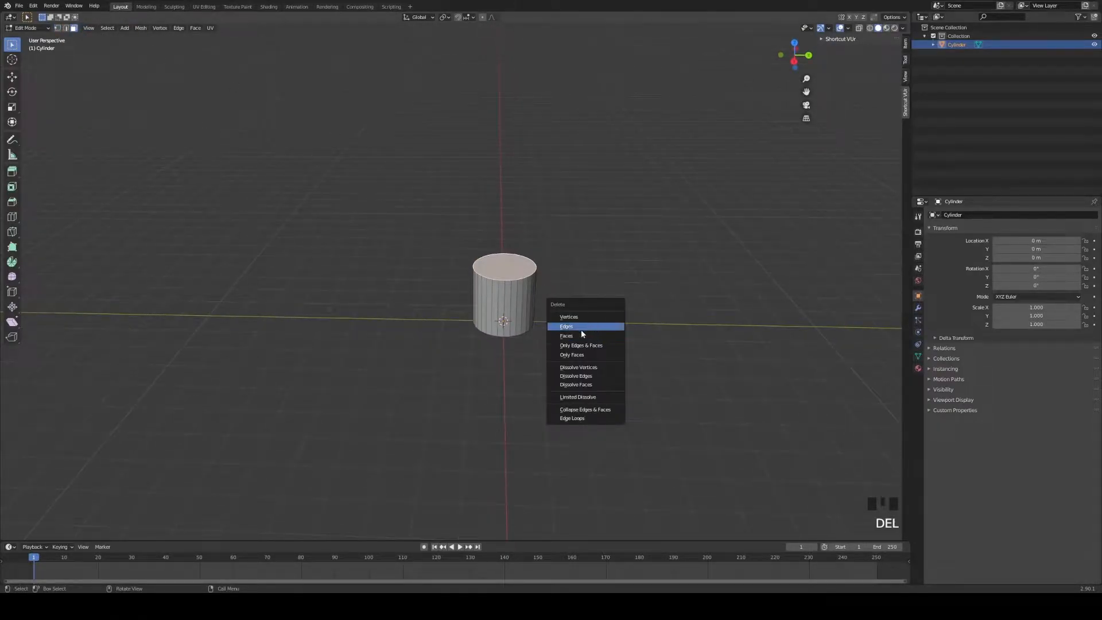
click(578, 337)
Step: Delete the cylinder's bottom face so that only the side wall is left
middle_drag(579, 338, 583, 287)
click(506, 291)
key(Delete)
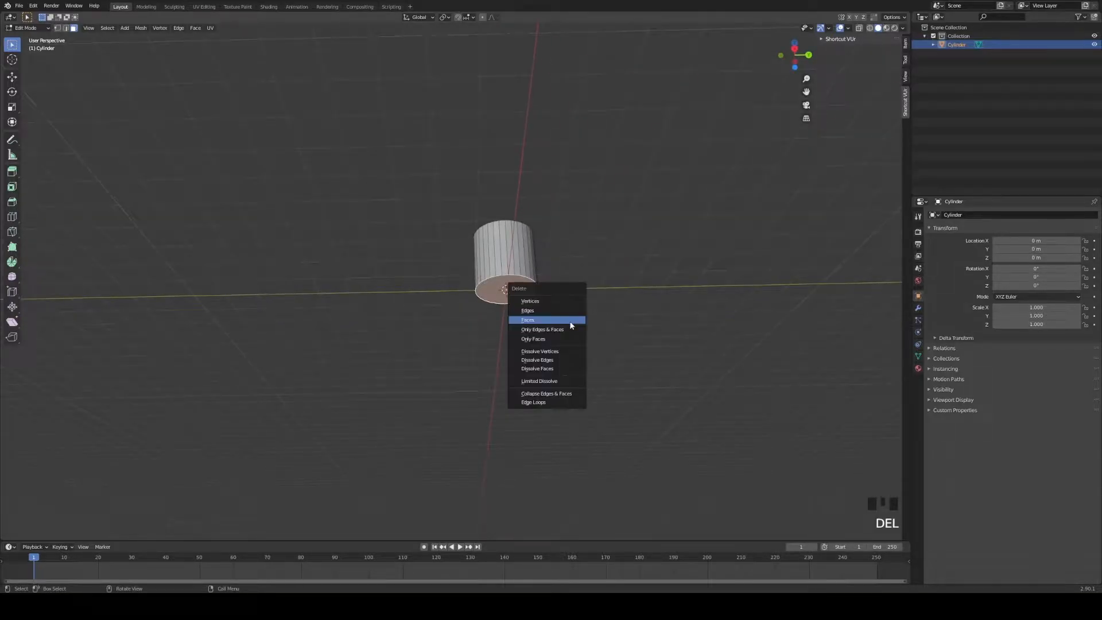
click(555, 322)
Step: Mark one vertical edge of the cylinder's side wall as a seam
middle_drag(573, 239, 595, 317)
scroll(565, 309, up, 2)
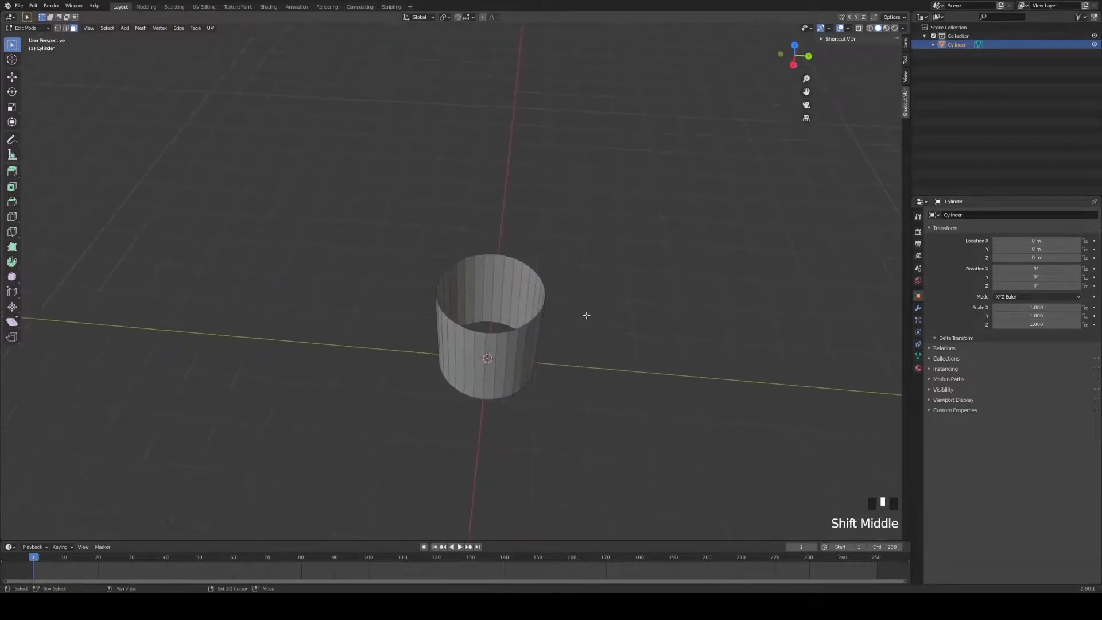
click(66, 28)
middle_drag(571, 366, 519, 328)
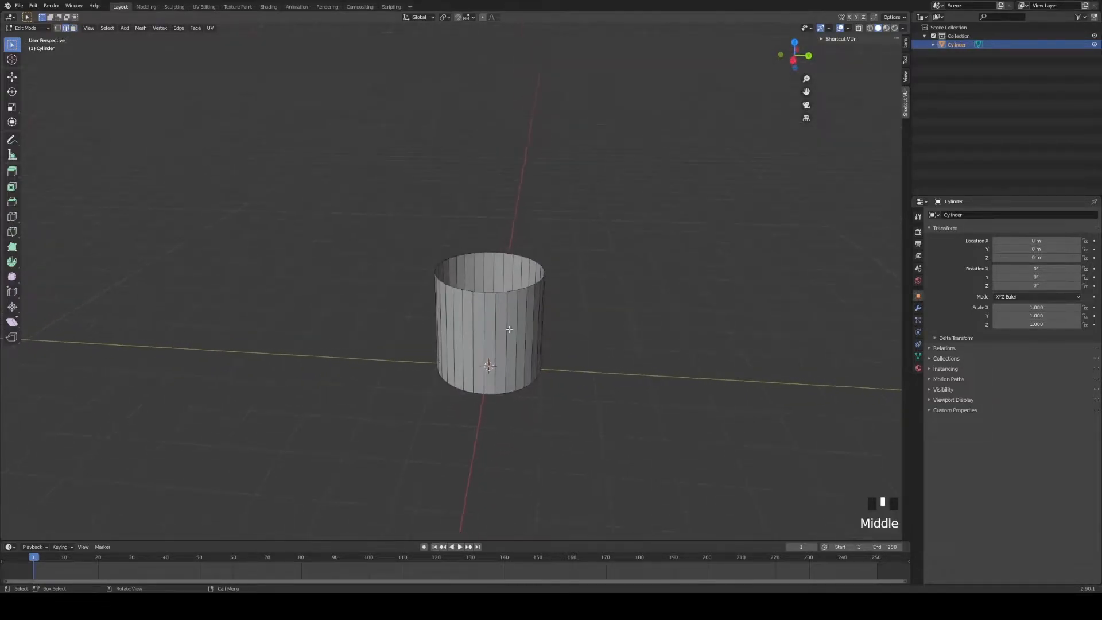
click(486, 335)
middle_drag(580, 369, 597, 367)
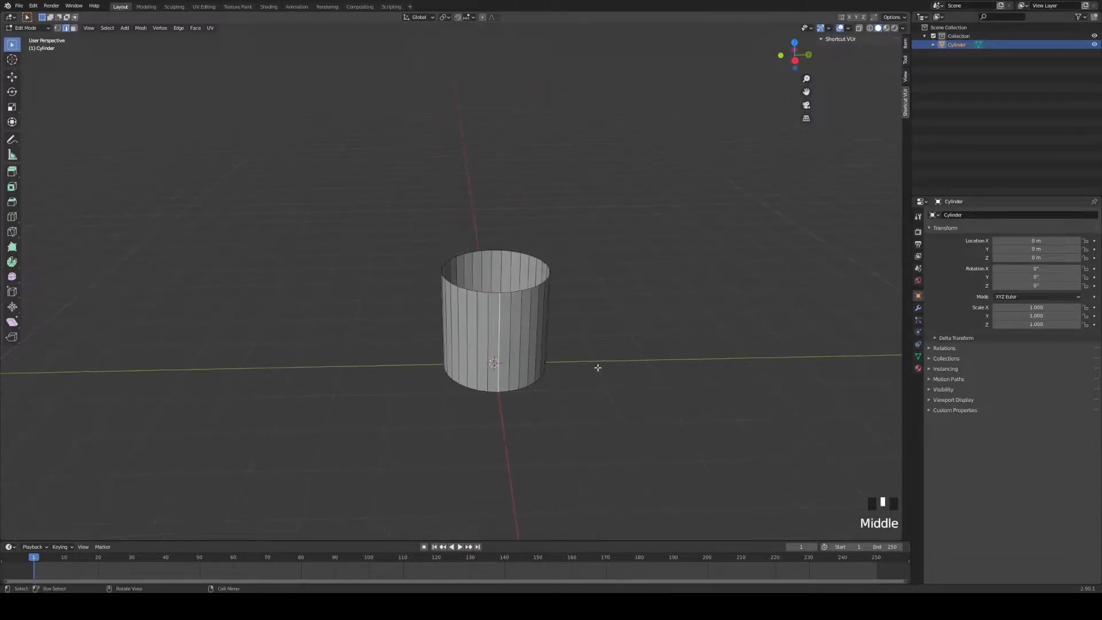
key(F3)
text(mark)
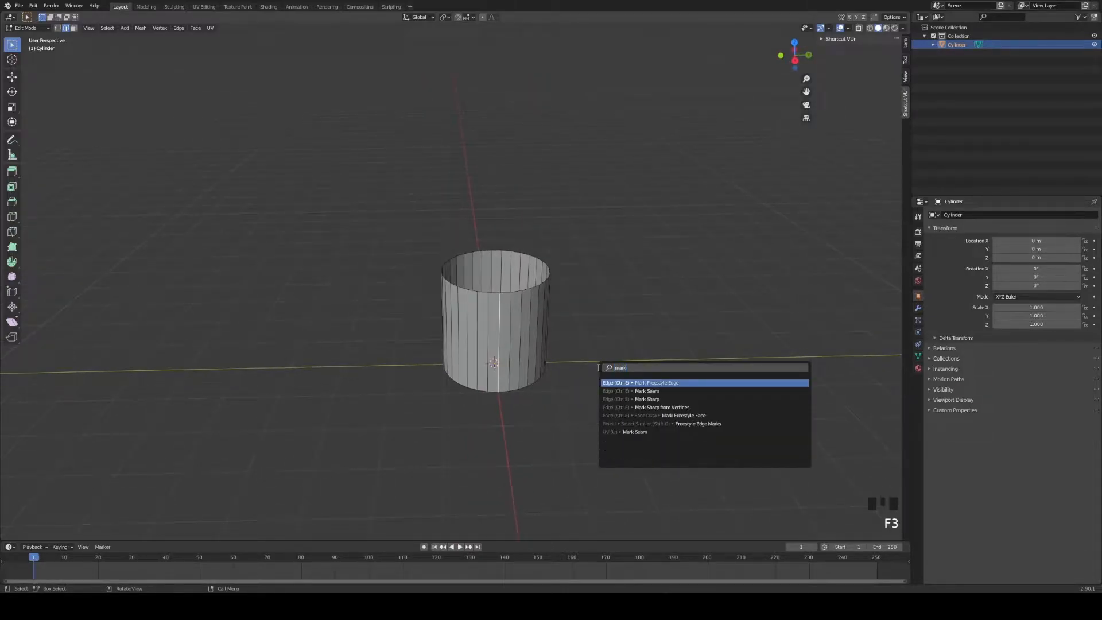
key(Down)
key(Return)
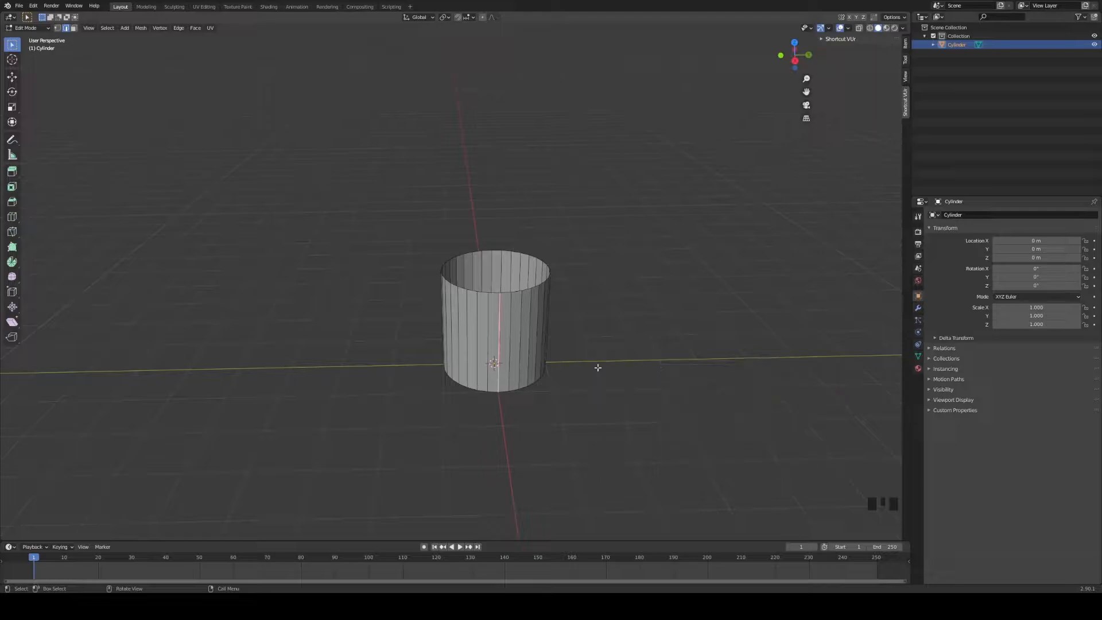
Step: Duplicate the whole cylinder mesh in place, leaving the copy at the original position
middle_drag(590, 366, 483, 339)
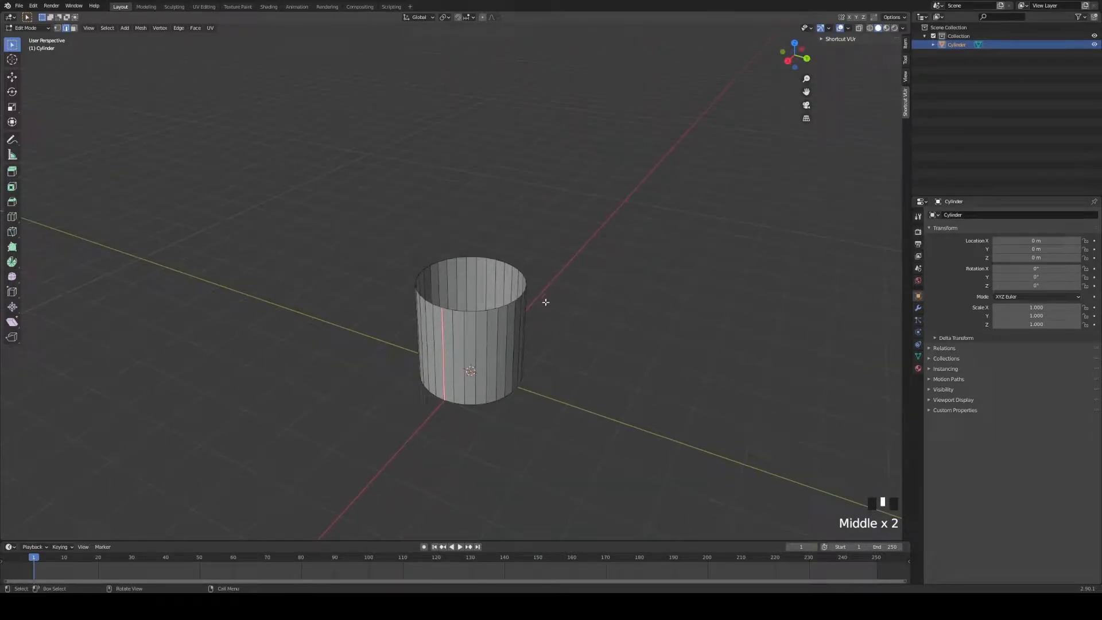
mouse_move(502, 354)
middle_down()
mouse_move(546, 362)
mouse_move(510, 368)
middle_up()
key(Page_Up)
middle_drag(408, 185, 429, 228)
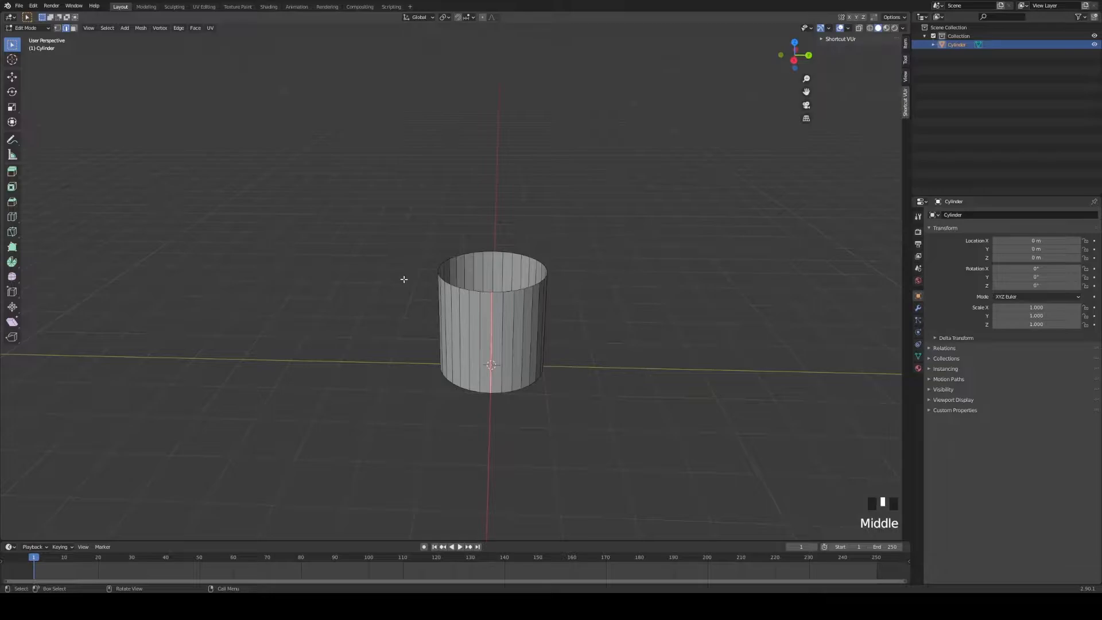
key(a)
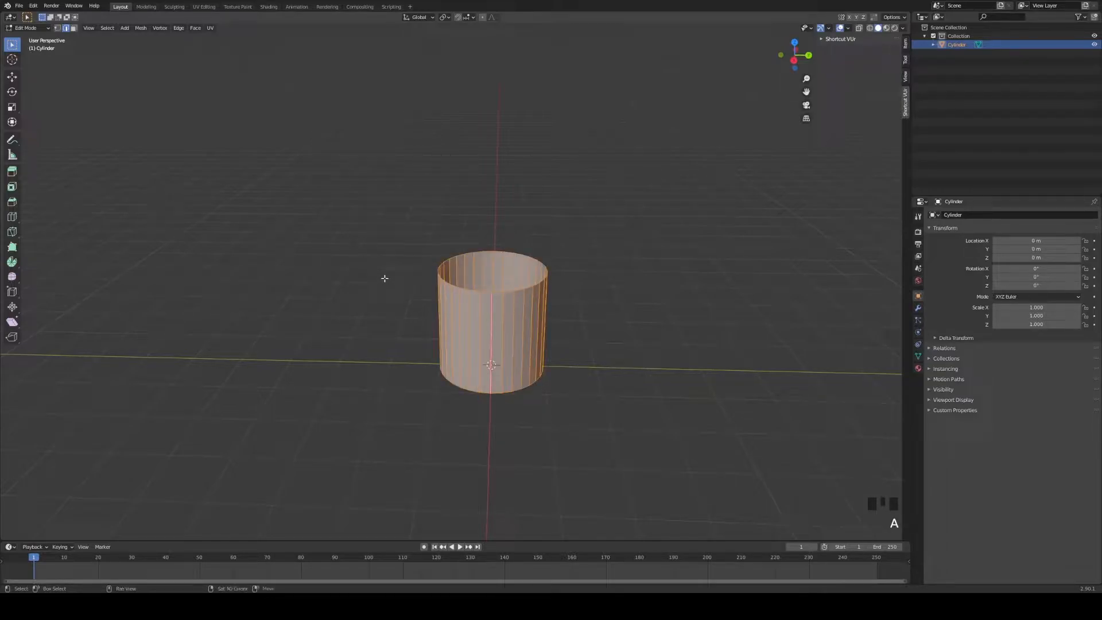
key(shift+d)
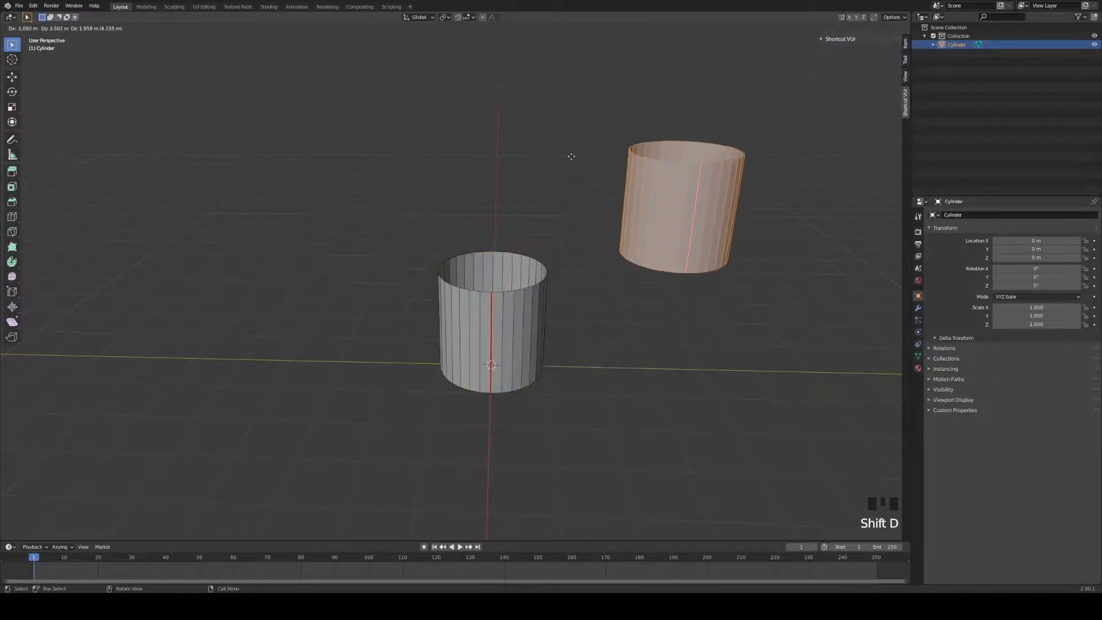
right_click(534, 202)
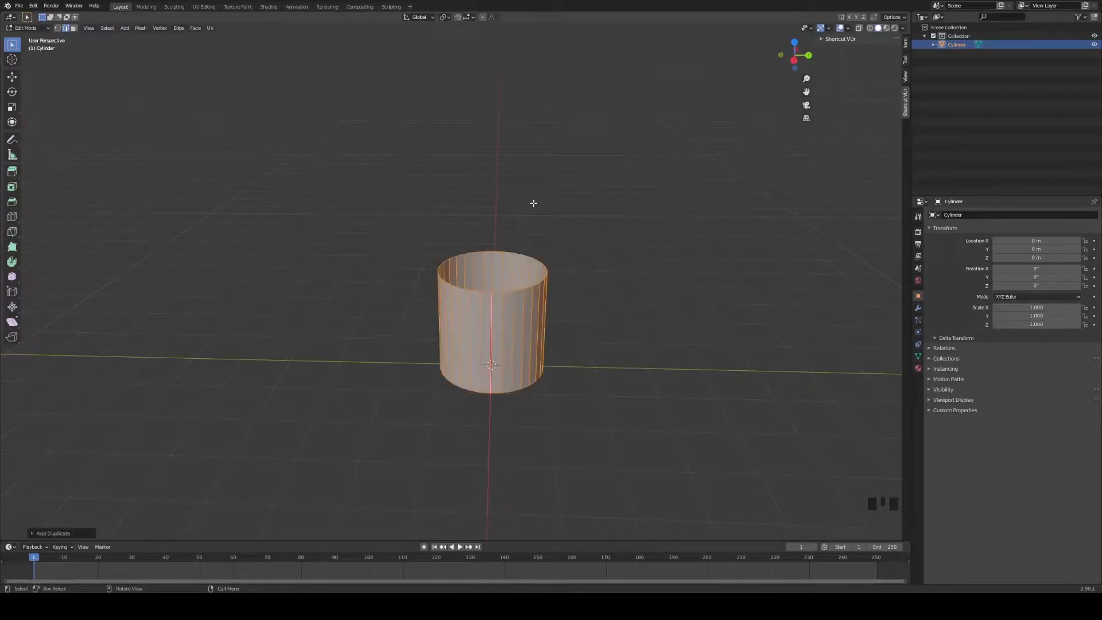
Step: Create a vertex group named Inner and assign the selected duplicate mesh to it
middle_drag(605, 268, 606, 290)
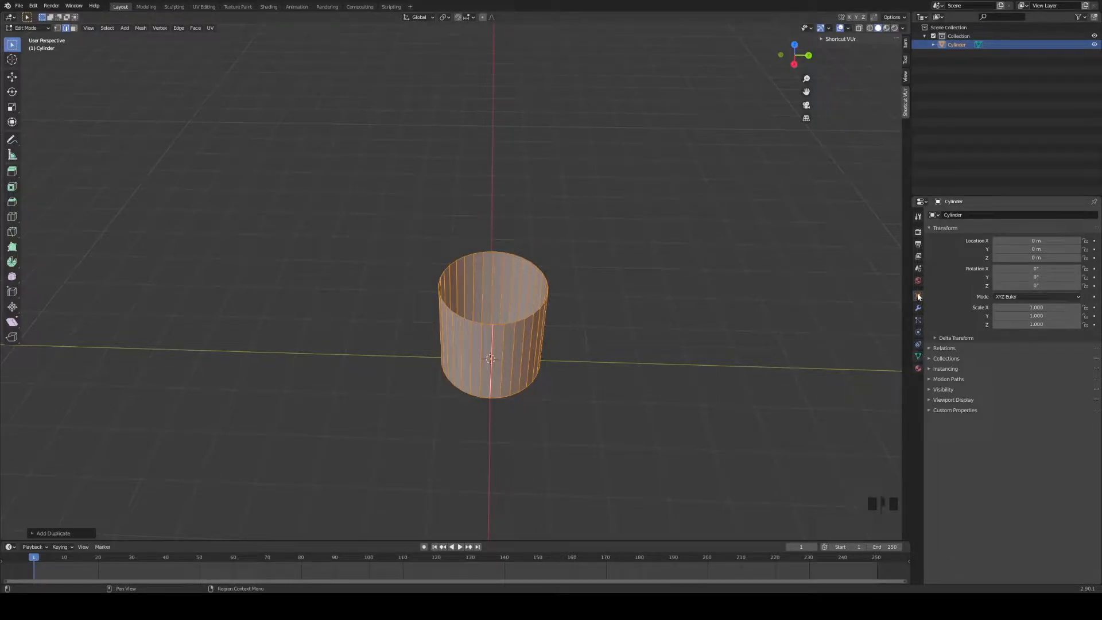
click(918, 356)
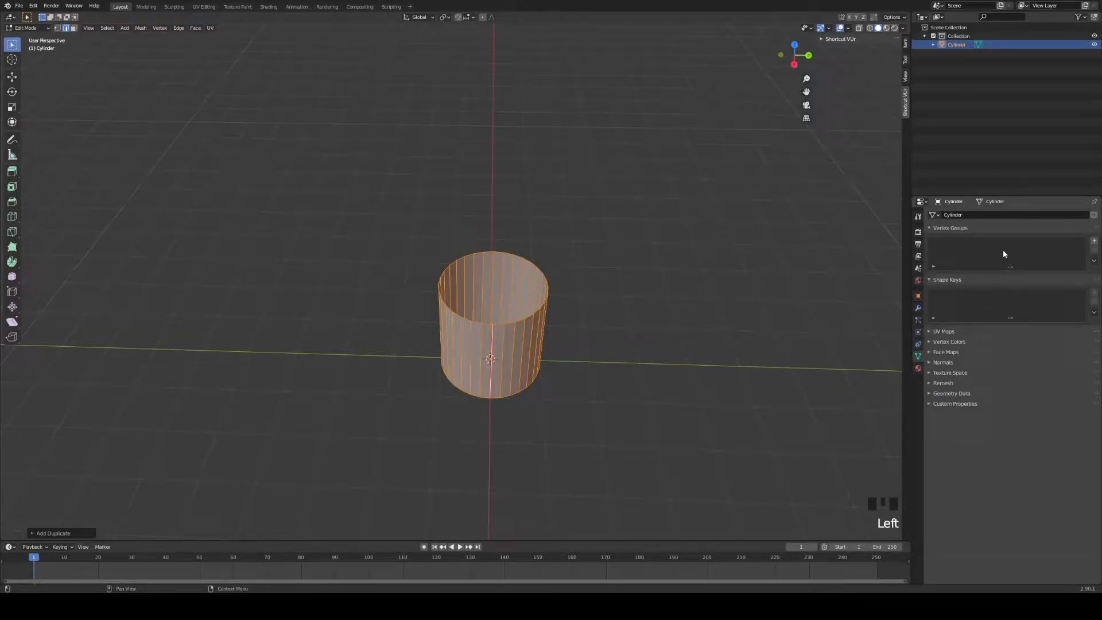
shift+middle_drag(748, 332, 772, 307)
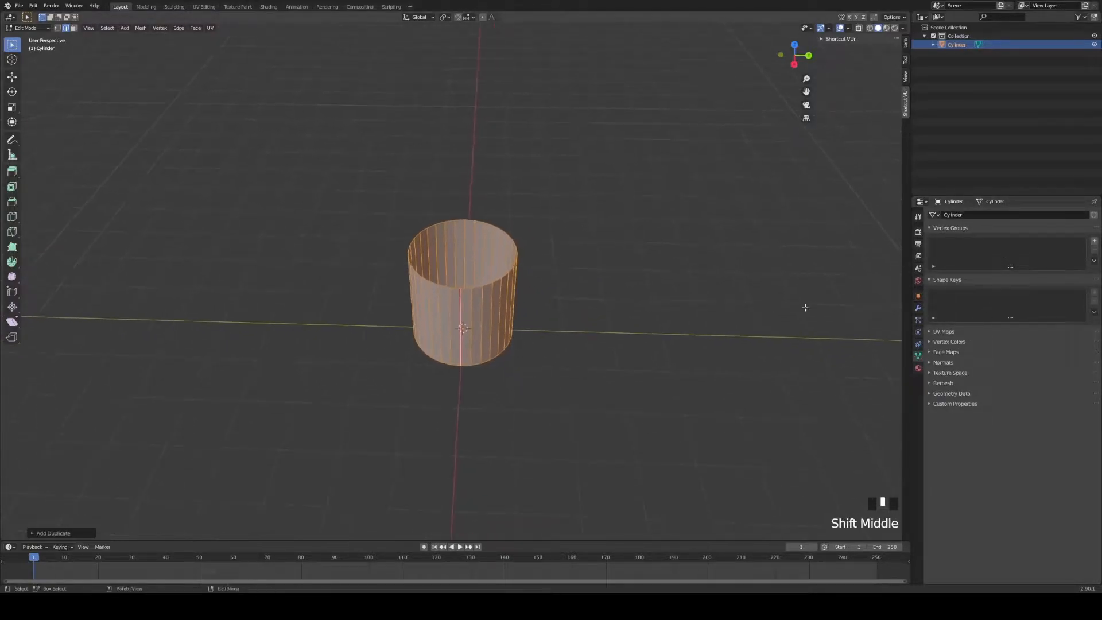
click(1093, 240)
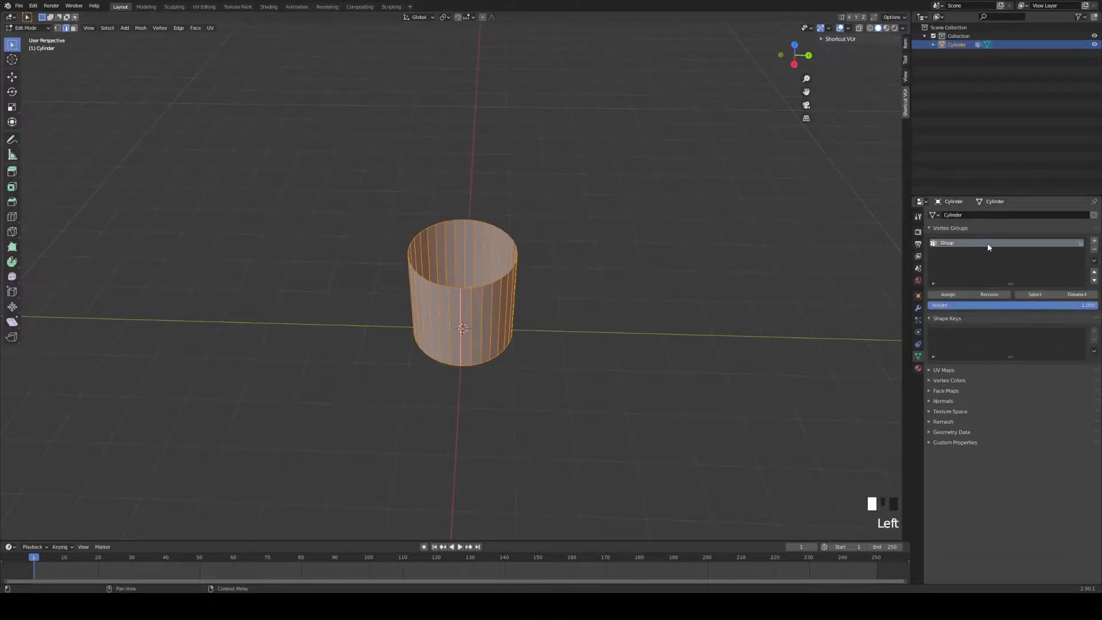
double_click(955, 242)
text(Inner)
click(959, 295)
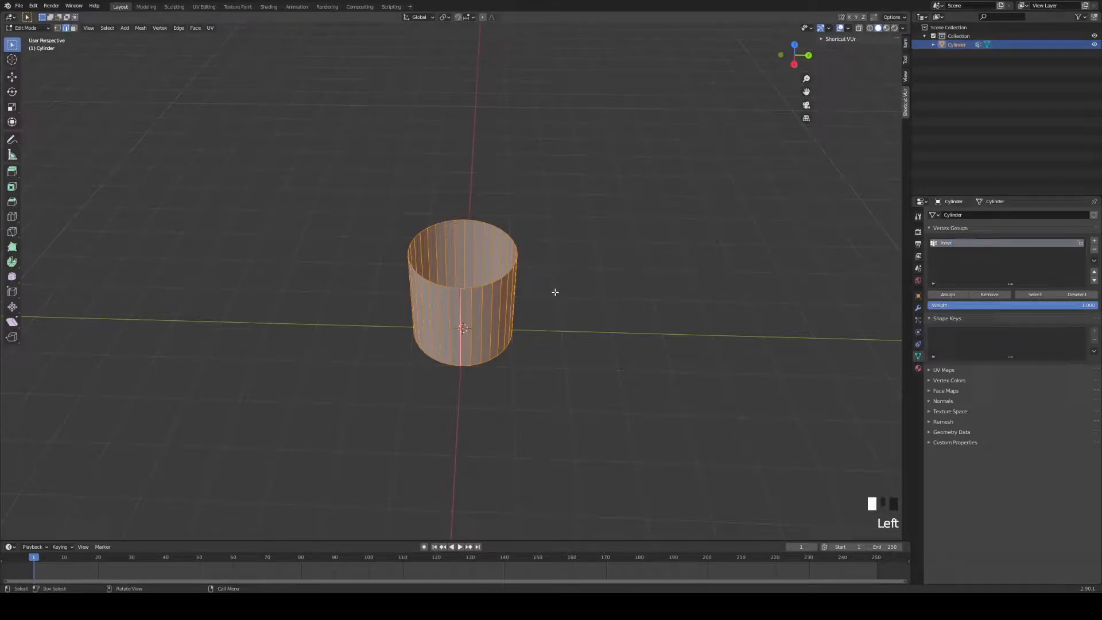
Step: Hide the selected mesh that belongs to the Inner vertex group
key(F3)
text(hid)
click(636, 313)
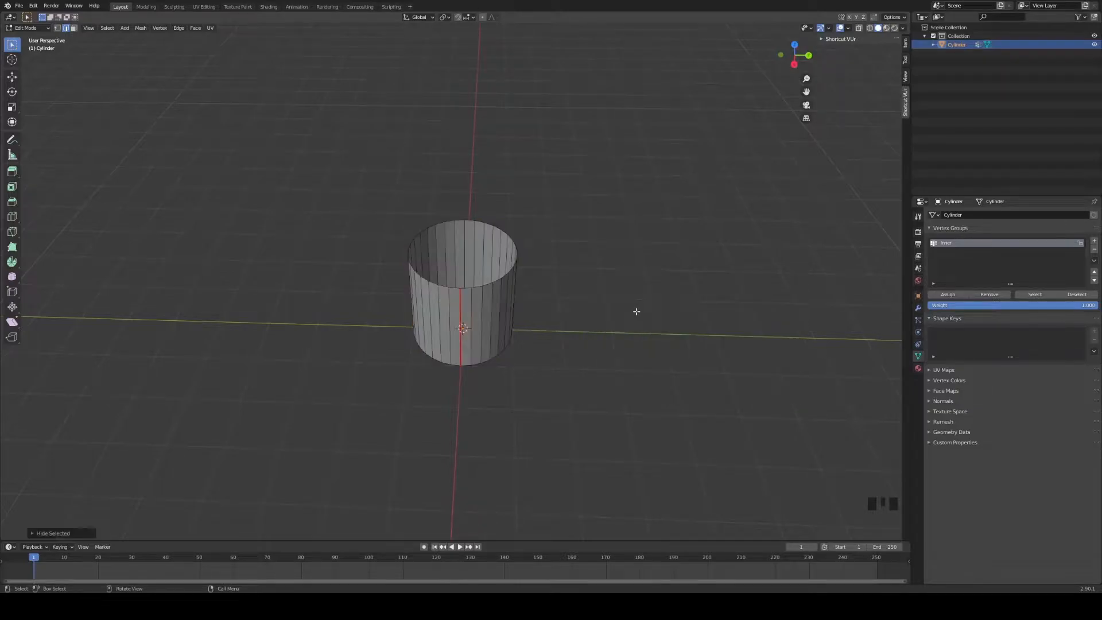
Step: Select the remaining linked cylinder mesh and assign it to a new vertex group named Outer
key(l)
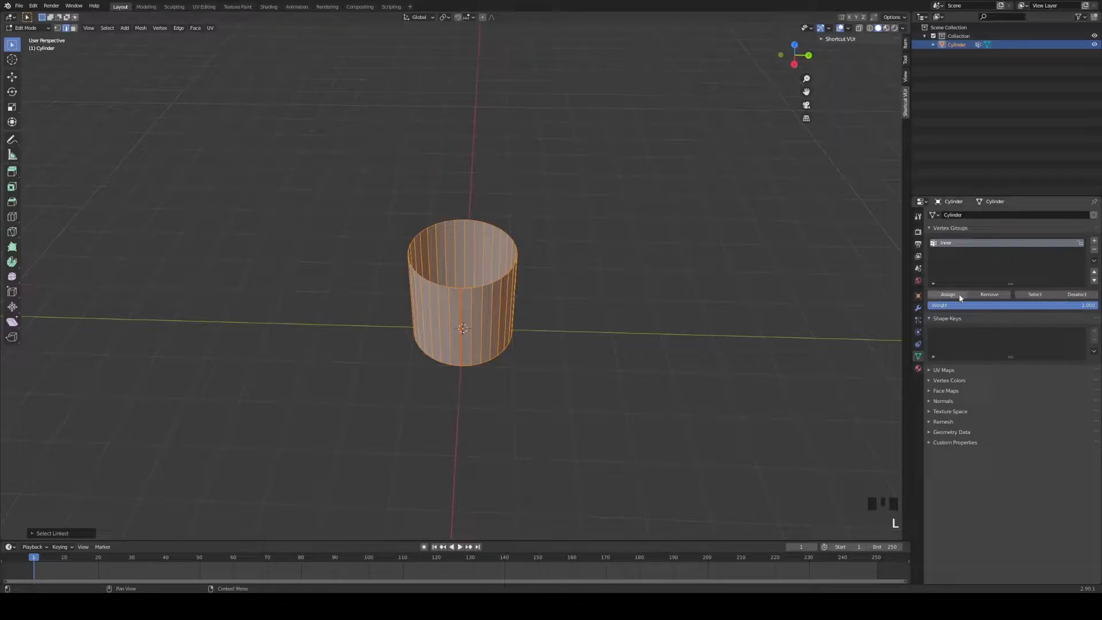
click(1092, 243)
click(945, 251)
double_click(945, 252)
text(Outer)
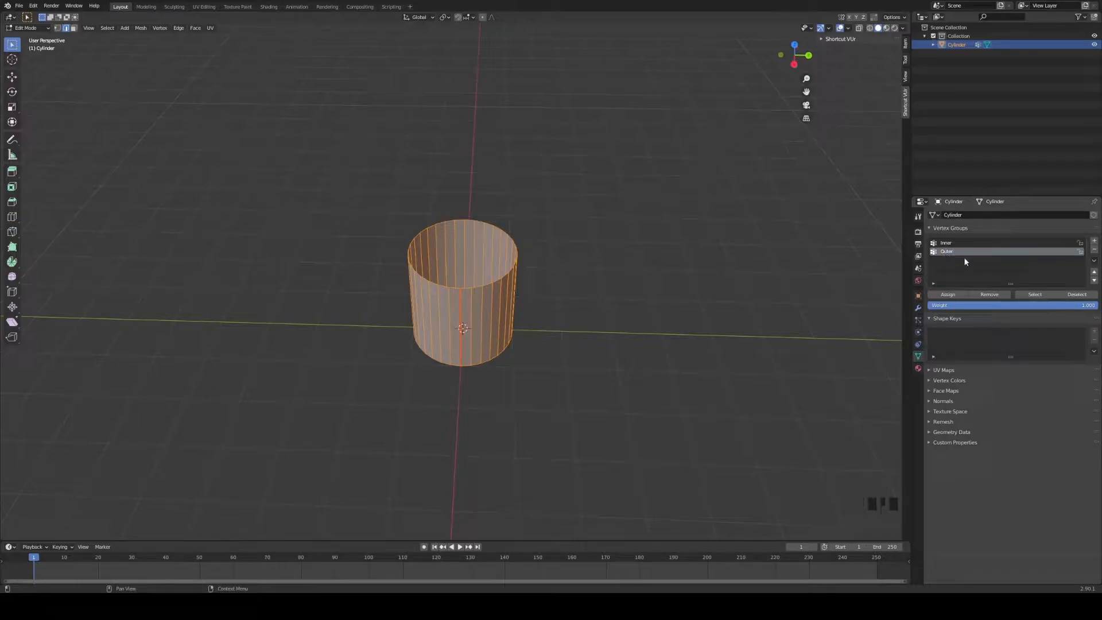
click(949, 295)
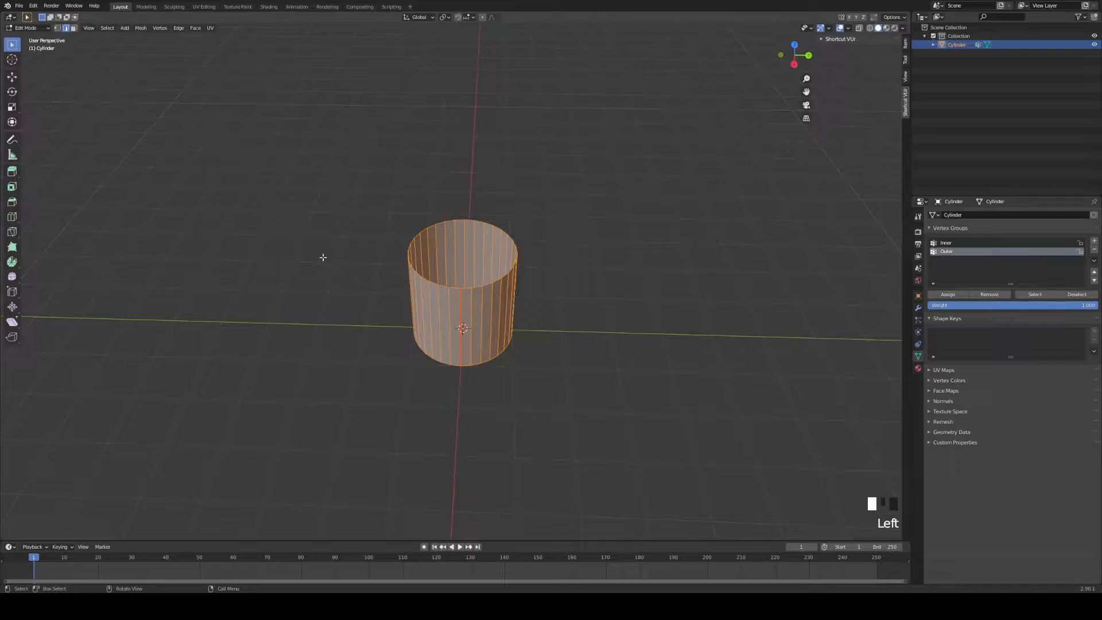
Step: Deselect the outer mesh and reveal the hidden inner mesh with Reveal Hidden
click(601, 291)
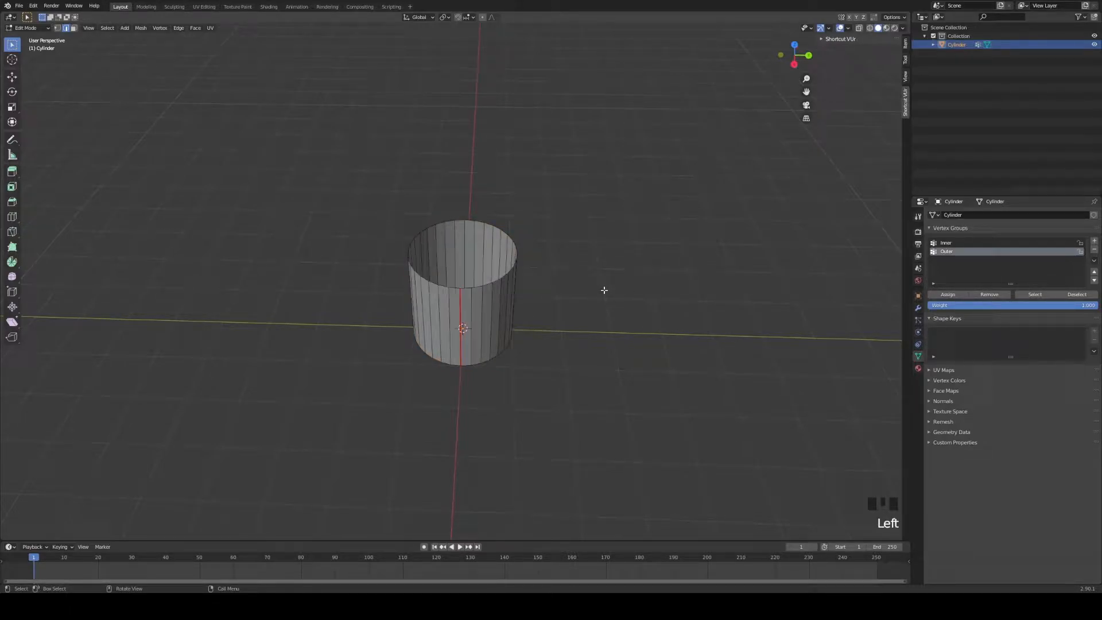
key(F3)
text(reve)
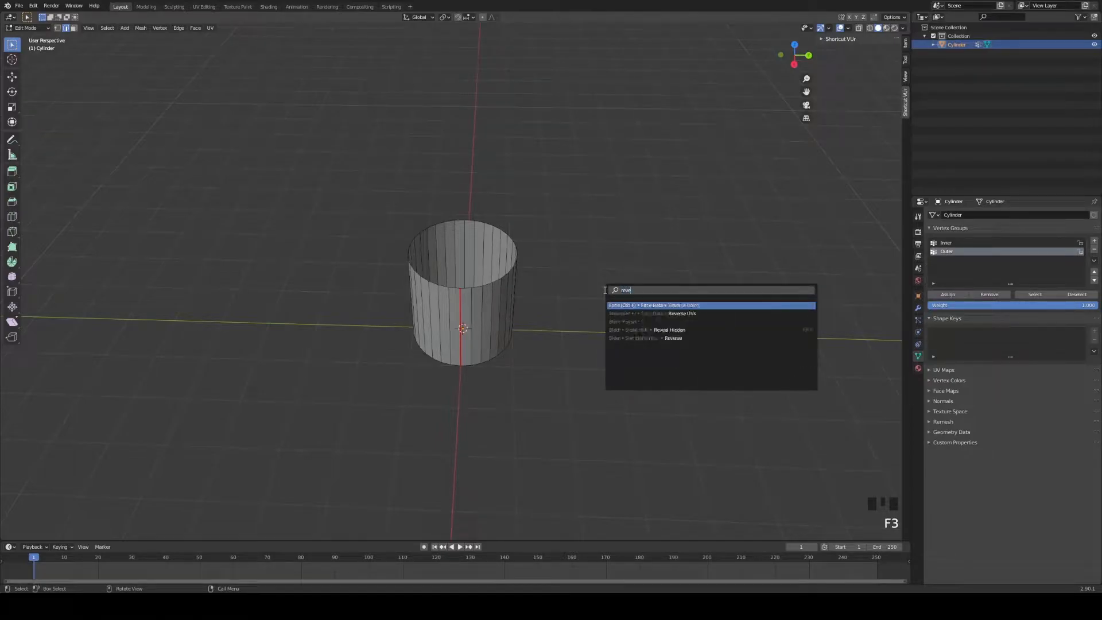
key(Down)
key(Down)
key(Down)
key(Return)
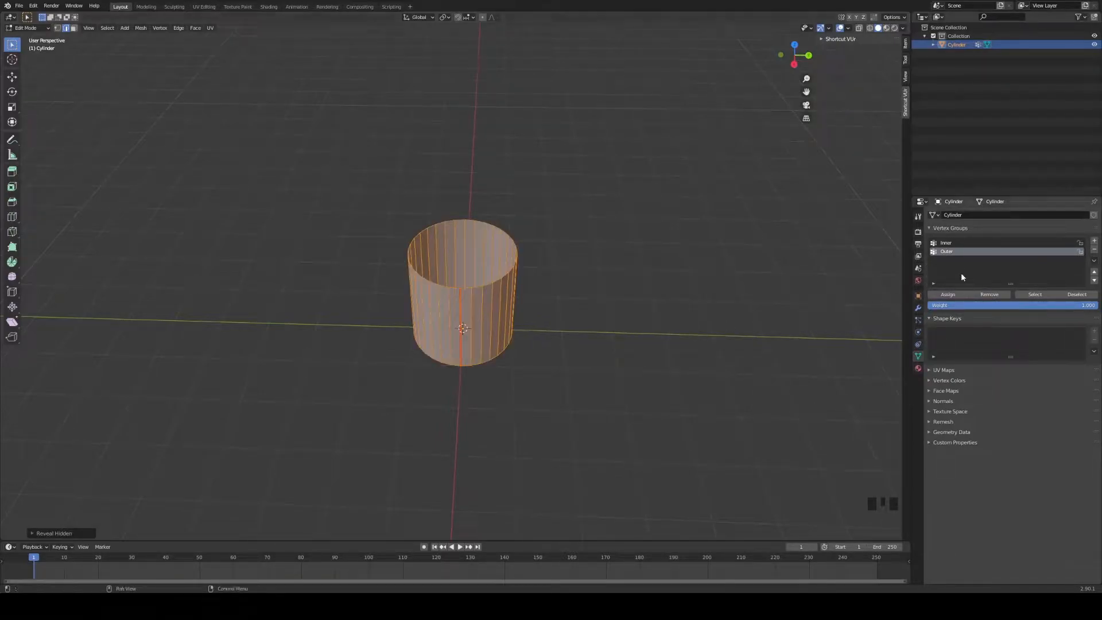
Step: Select the mesh belonging to the Inner vertex group and move it to one side, away from the outer cylinder
click(955, 243)
click(728, 288)
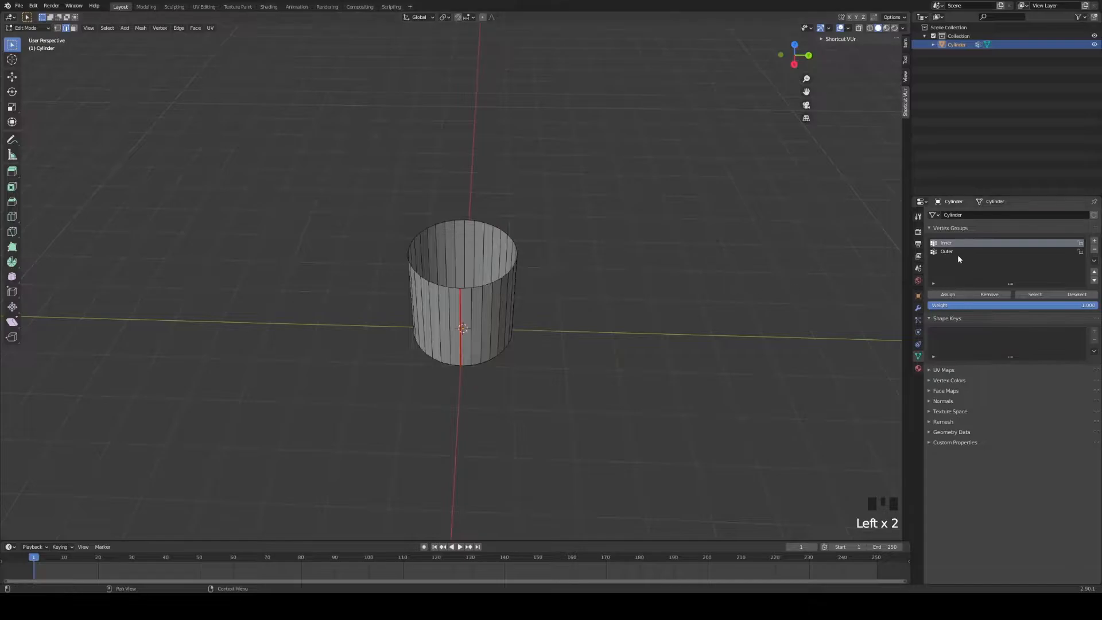
click(1044, 293)
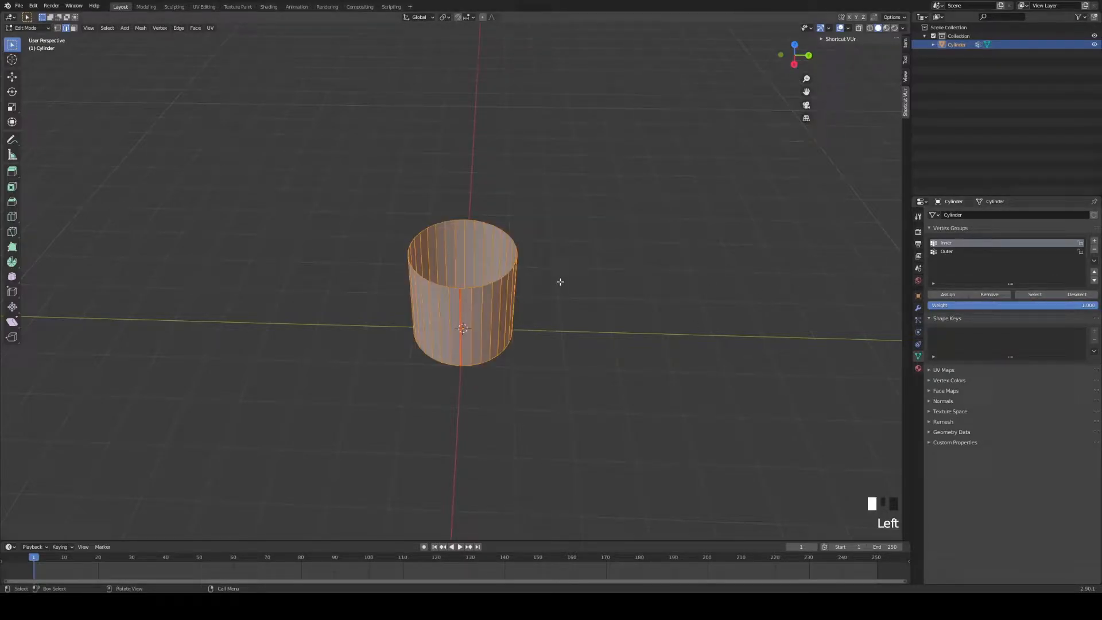
key(g)
click(740, 251)
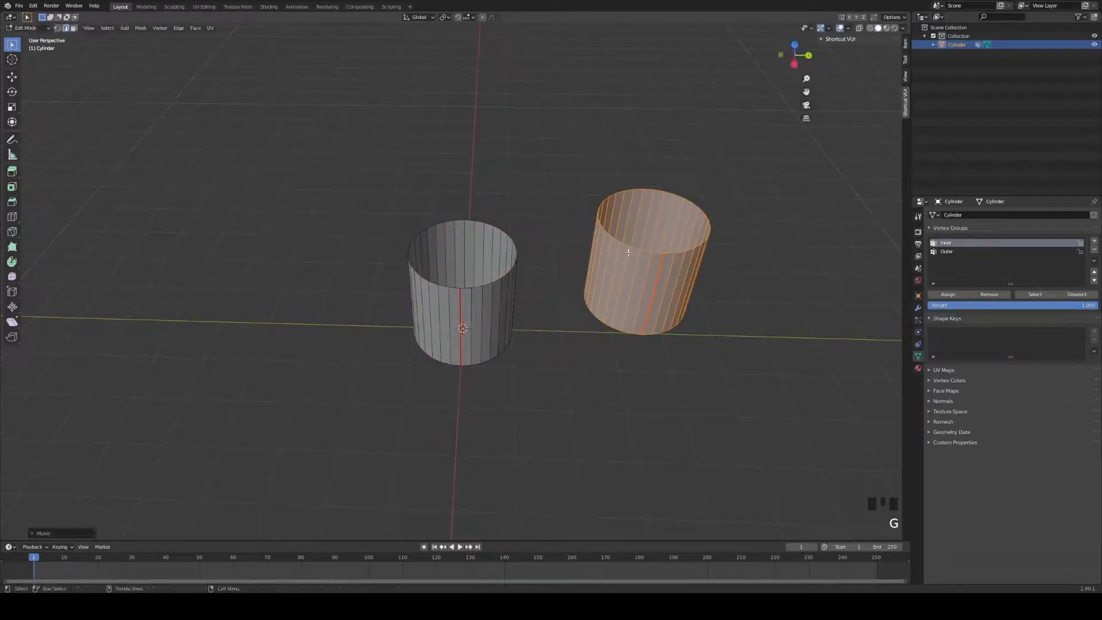
Step: Select only the mesh belonging to the Outer vertex group and move it away from the origin, opposite the inner mesh
click(964, 251)
click(792, 379)
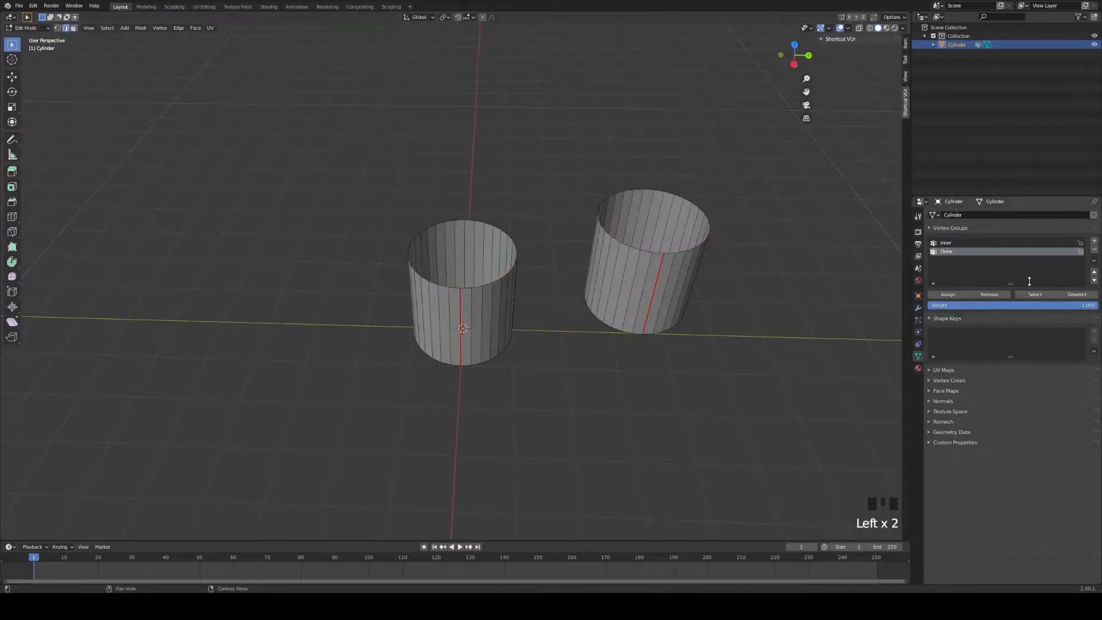
click(1034, 294)
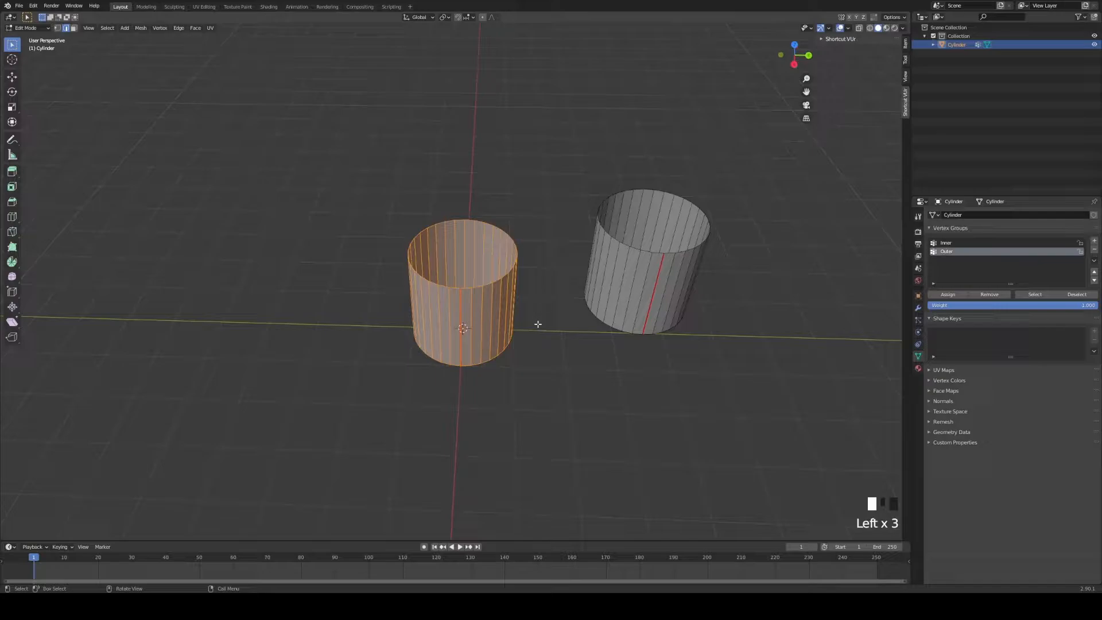
key(g)
click(425, 291)
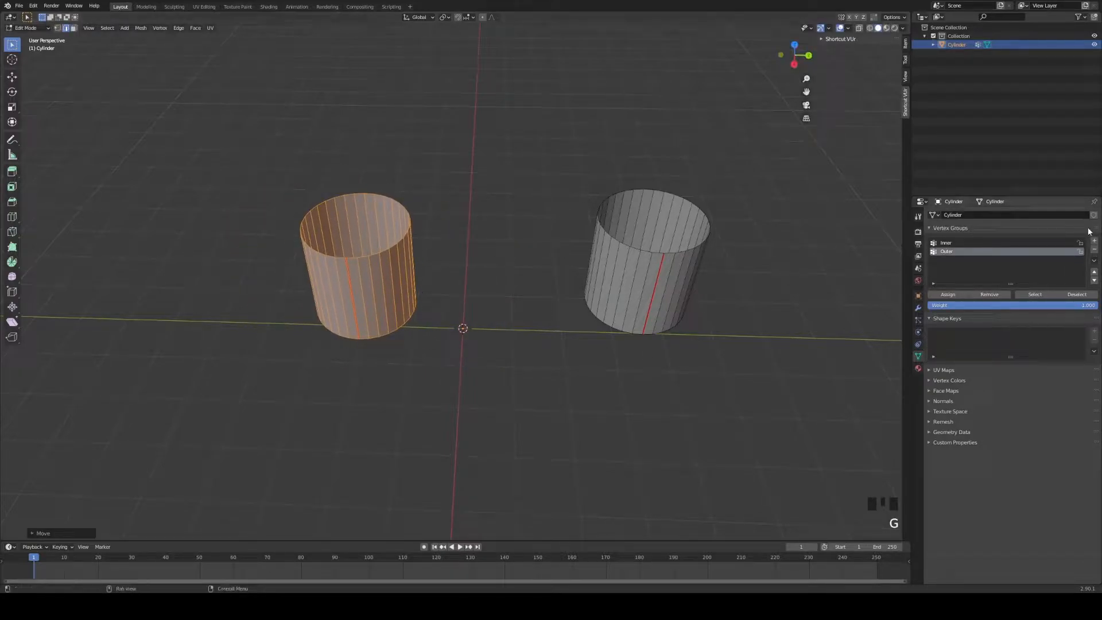
Step: Undo the moves of the outer and inner cylinder meshes
key(ctrl+z)
key(ctrl+z)
key(ctrl+z)
key(ctrl+z)
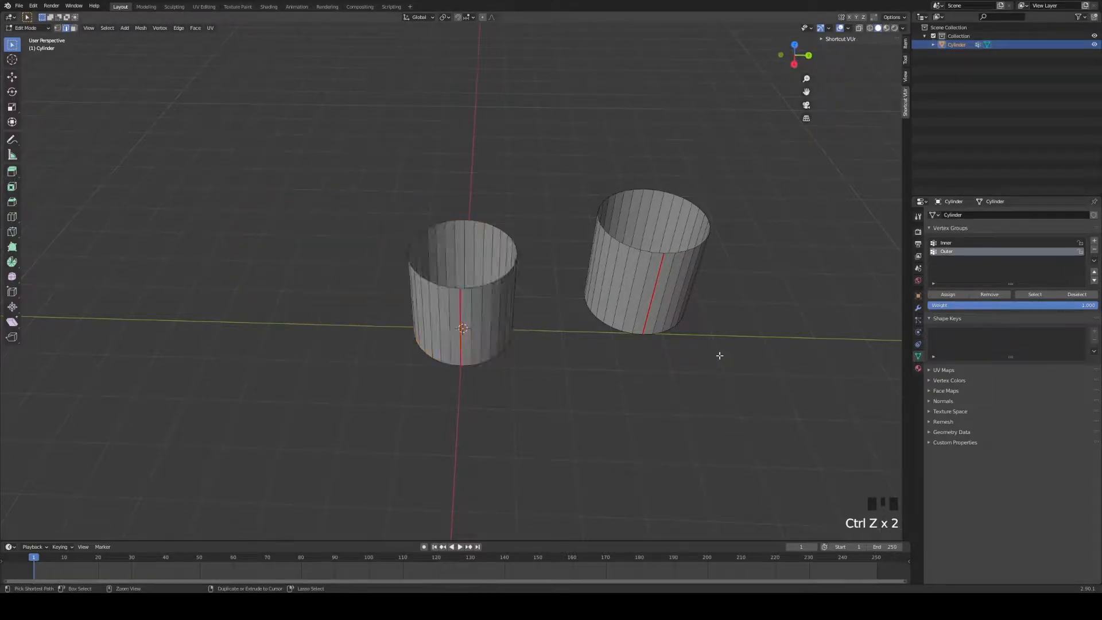
Step: Display the face normals as lines in the viewport overlays and check their direction on the cylinder
mouse_move(617, 327)
shift+middle_down()
mouse_move(608, 298)
mouse_move(636, 330)
shift+middle_up()
mouse_move(662, 285)
middle_down()
mouse_move(657, 315)
mouse_move(654, 267)
middle_up()
key(Page_Up)
click(849, 28)
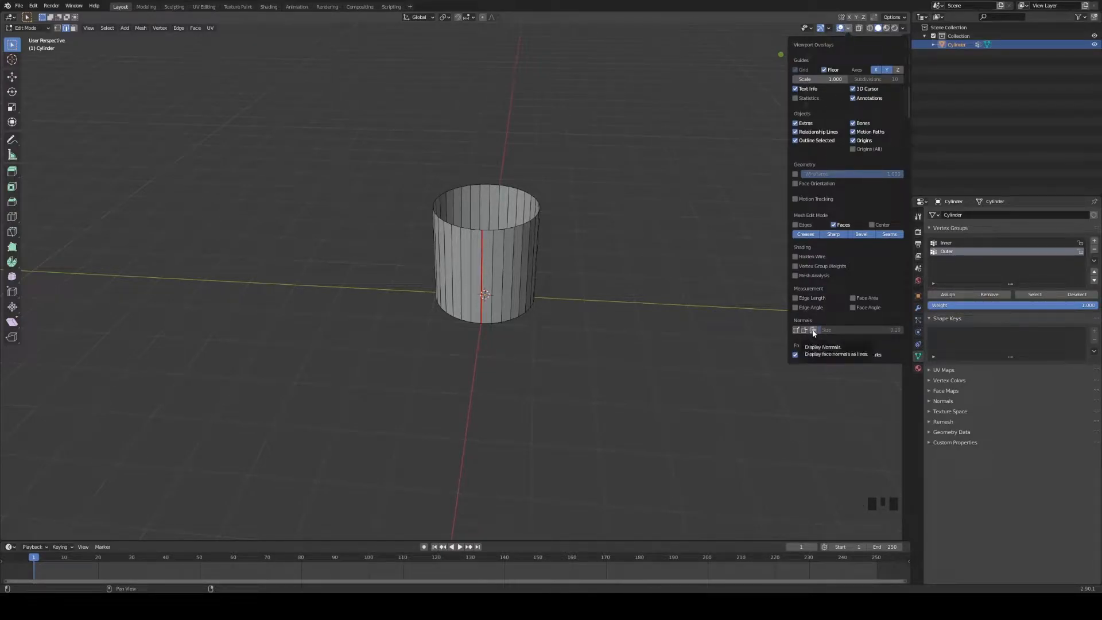
click(813, 330)
middle_drag(580, 207, 598, 309)
scroll(586, 309, up, 2)
middle_drag(478, 332, 463, 274)
middle_drag(612, 246, 510, 234)
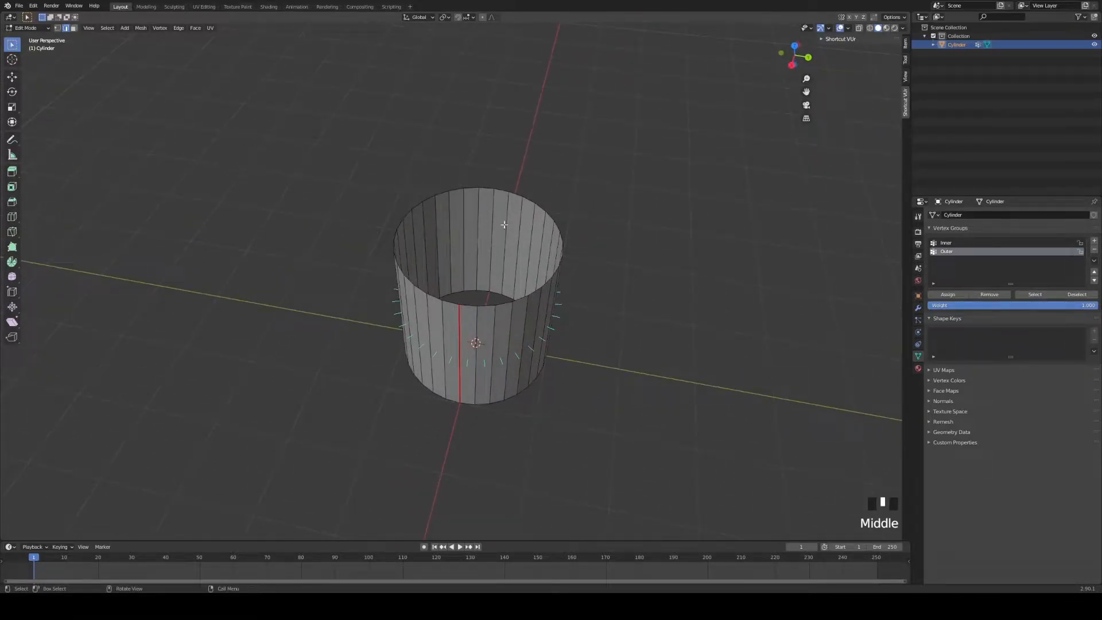
middle_drag(438, 243, 576, 300)
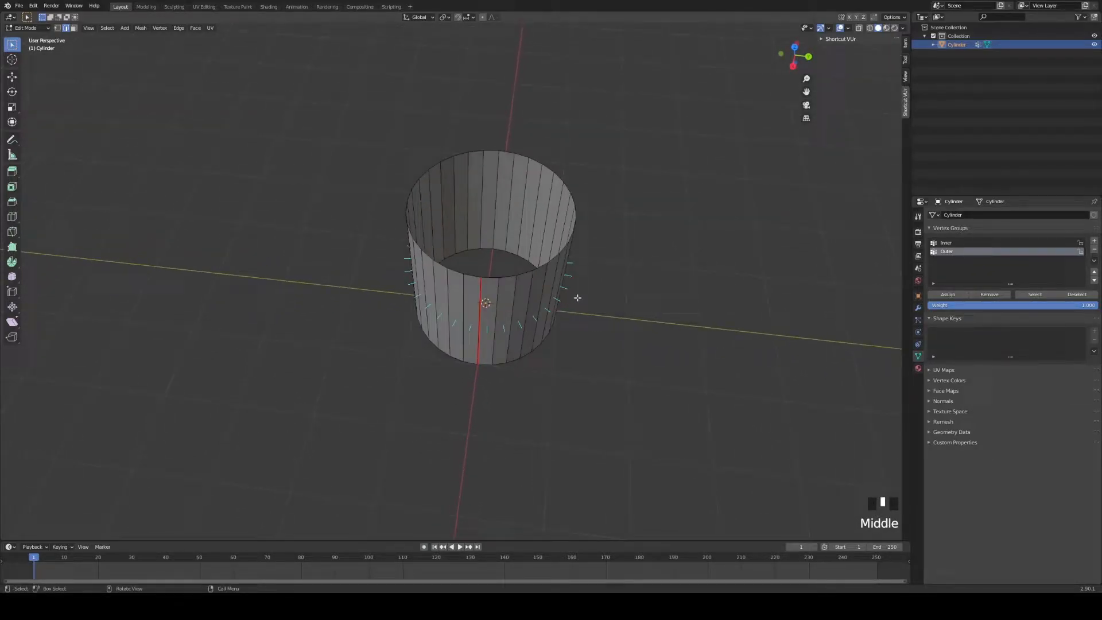
Step: Select the mesh of the Inner vertex group and flip its normals
click(950, 244)
middle_drag(642, 184, 517, 187)
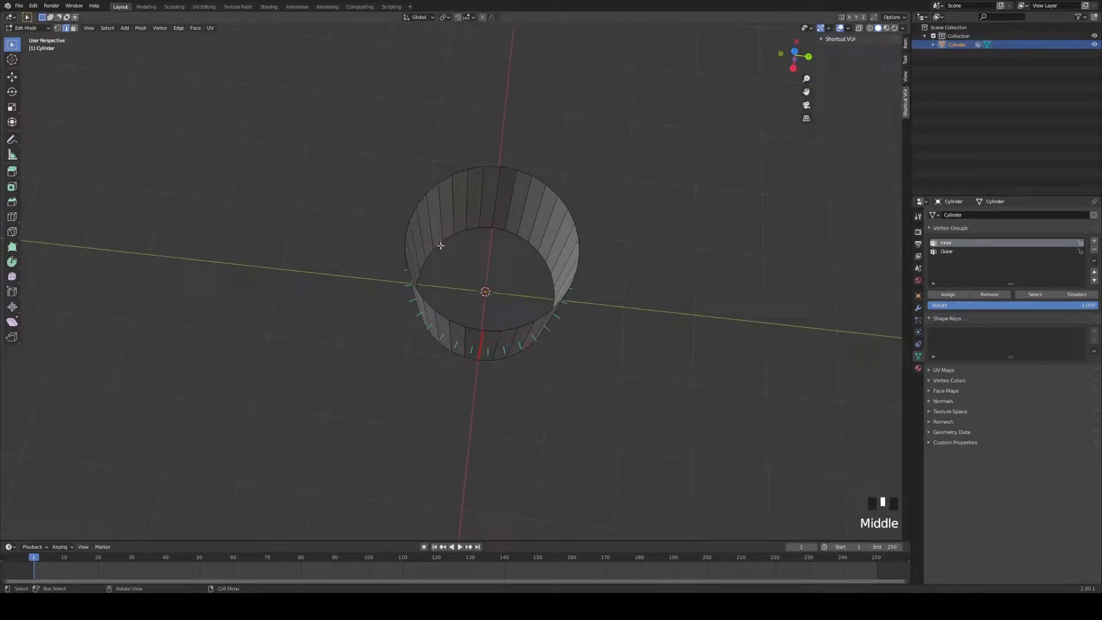
middle_drag(461, 271, 504, 226)
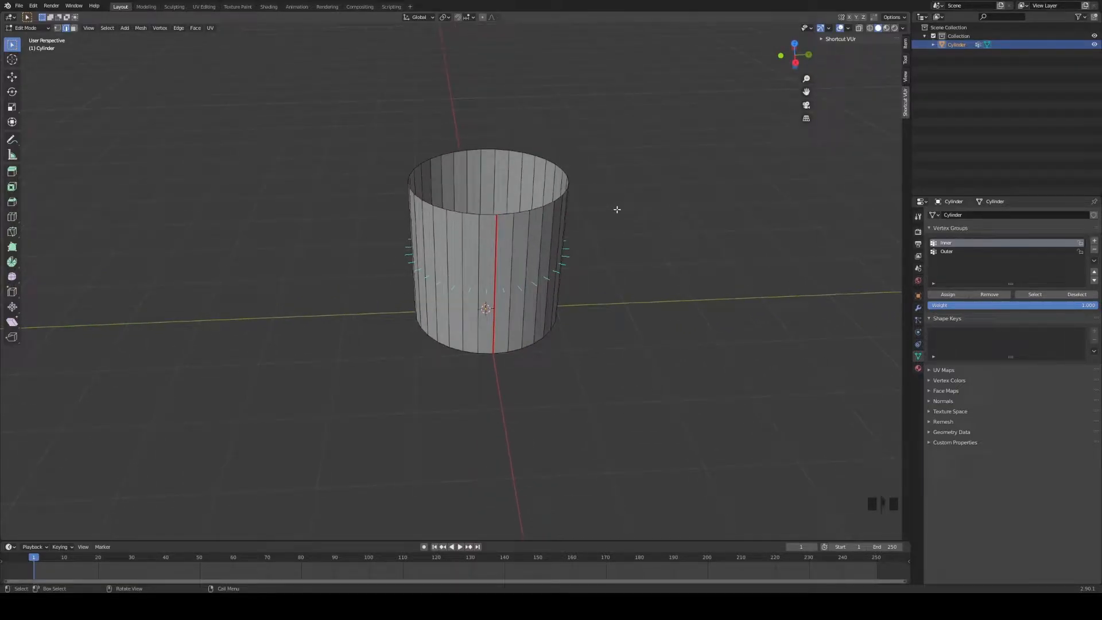
click(1038, 293)
middle_drag(740, 255, 708, 239)
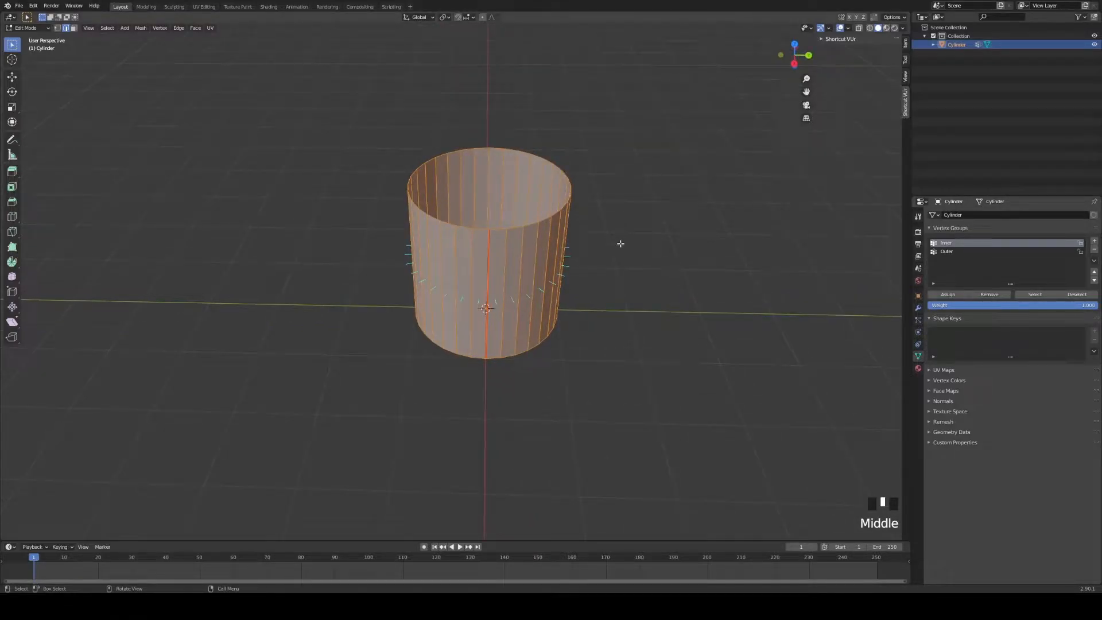
key(F3)
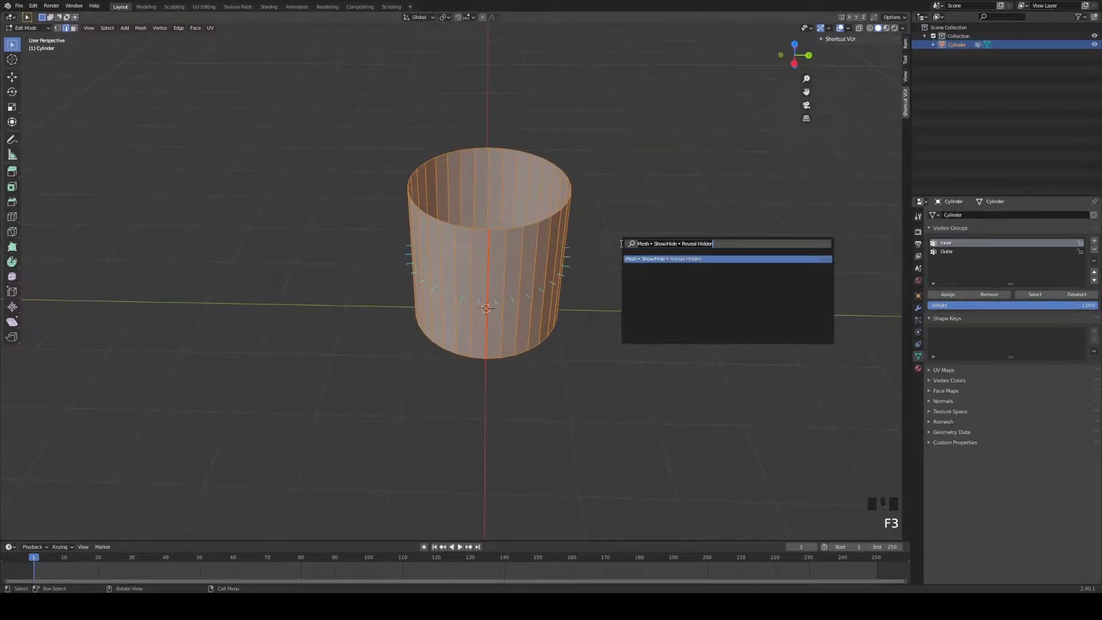
text(normals)
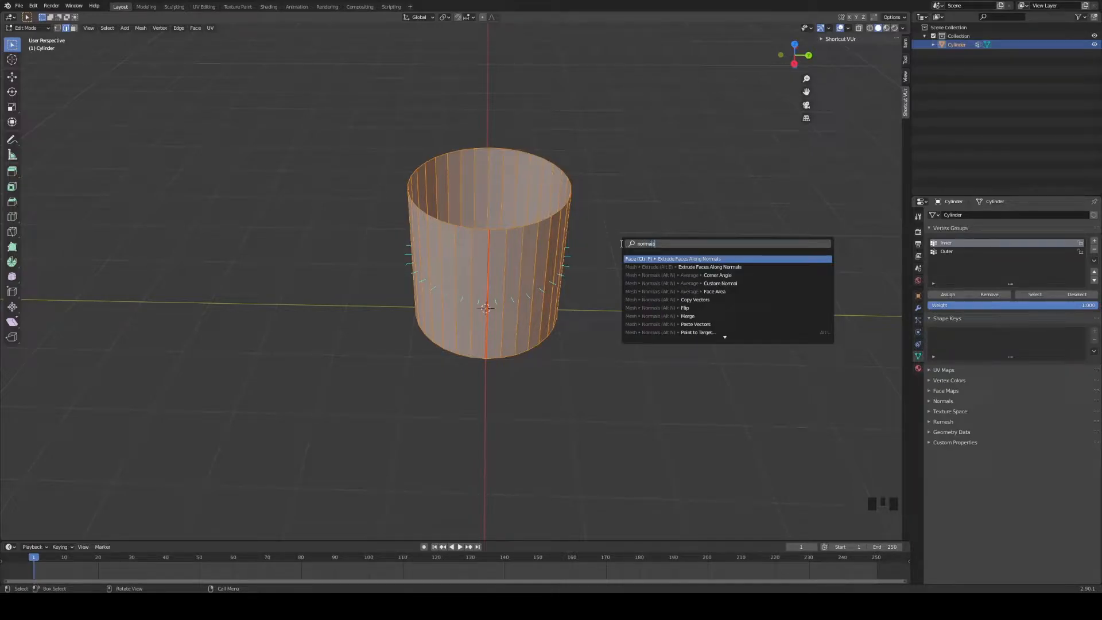
click(686, 307)
middle_drag(683, 308, 455, 278)
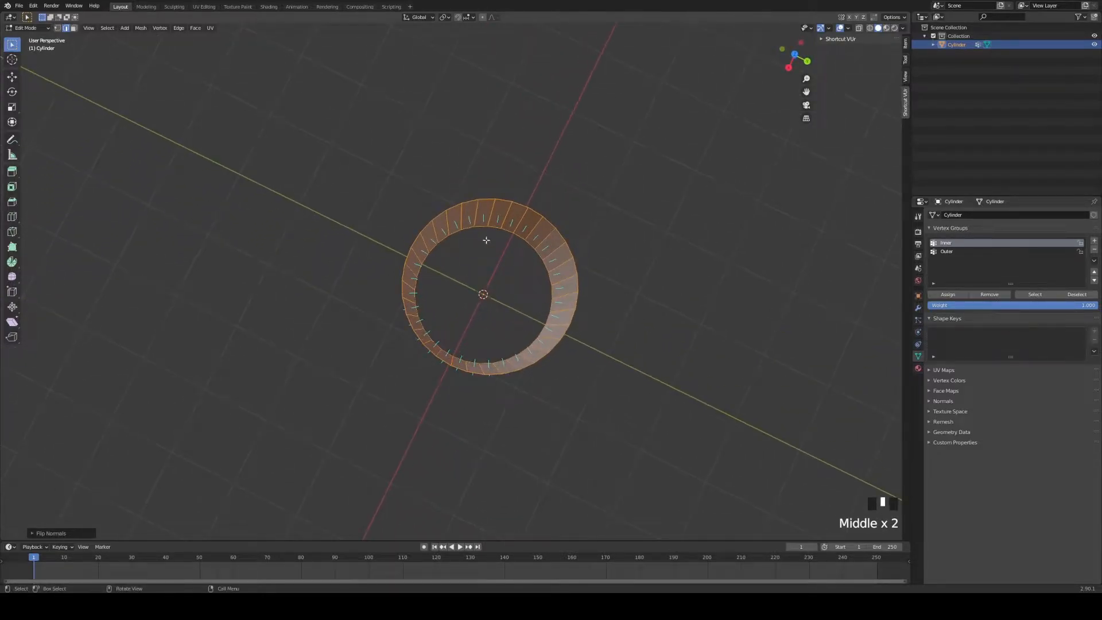
middle_drag(462, 232, 496, 284)
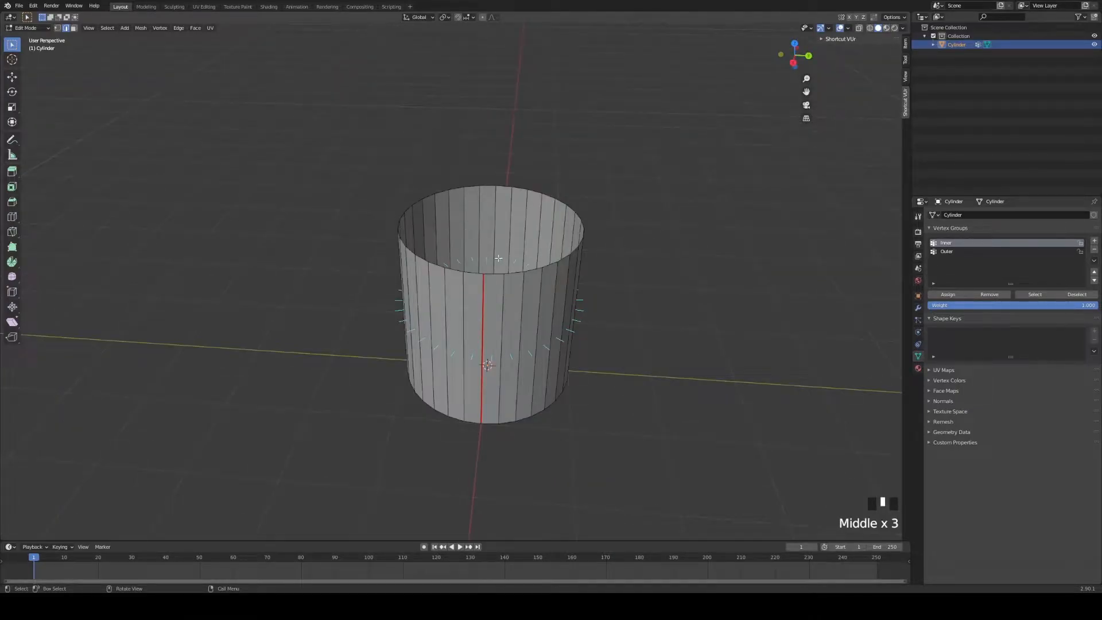
Step: Select the whole mesh, unwrap it with the Angle Based method, and reduce the unwrap margin
middle_drag(498, 258, 443, 167)
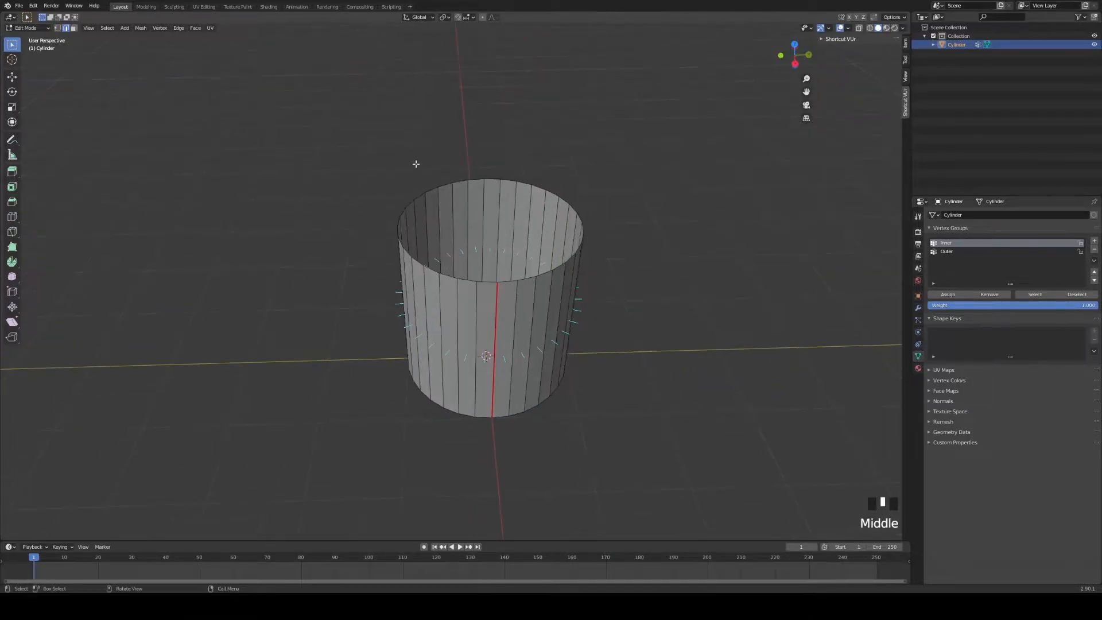
key(a)
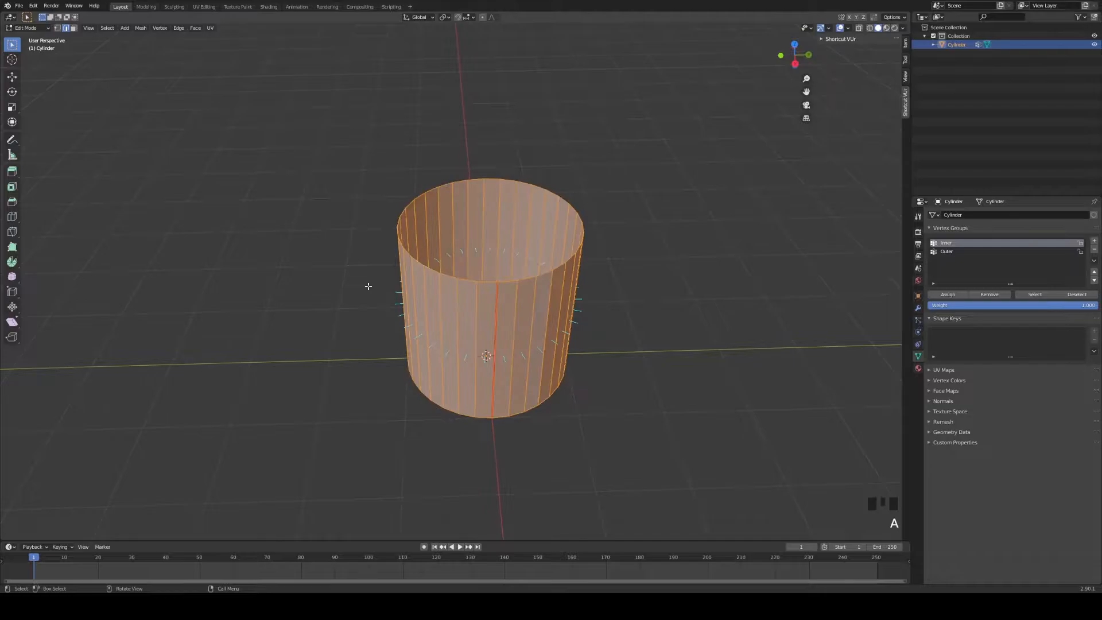
key(F3)
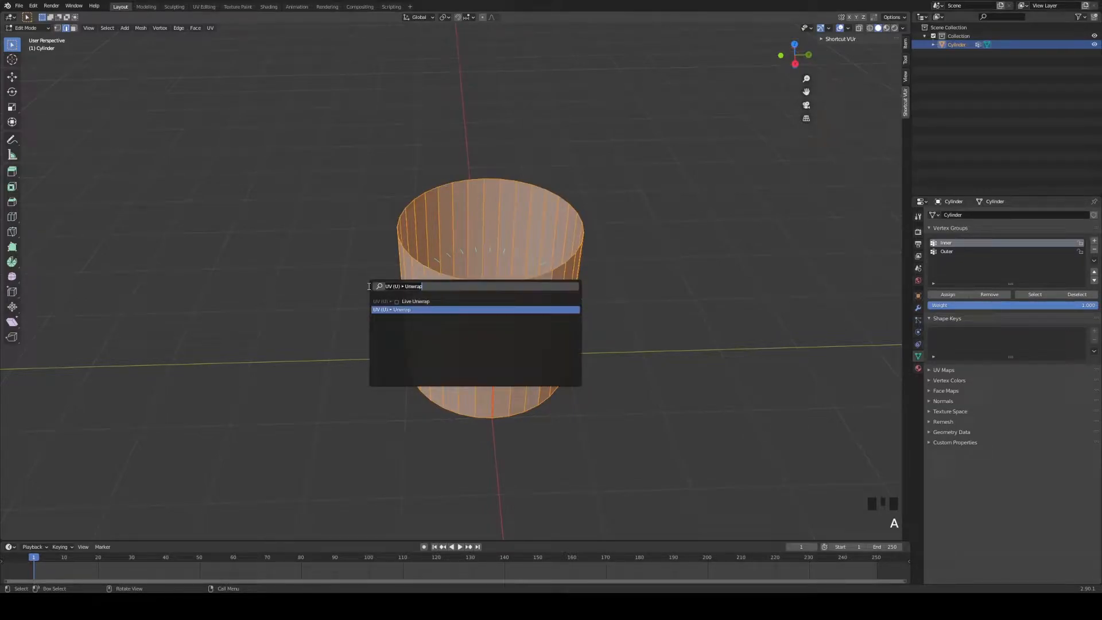
click(396, 309)
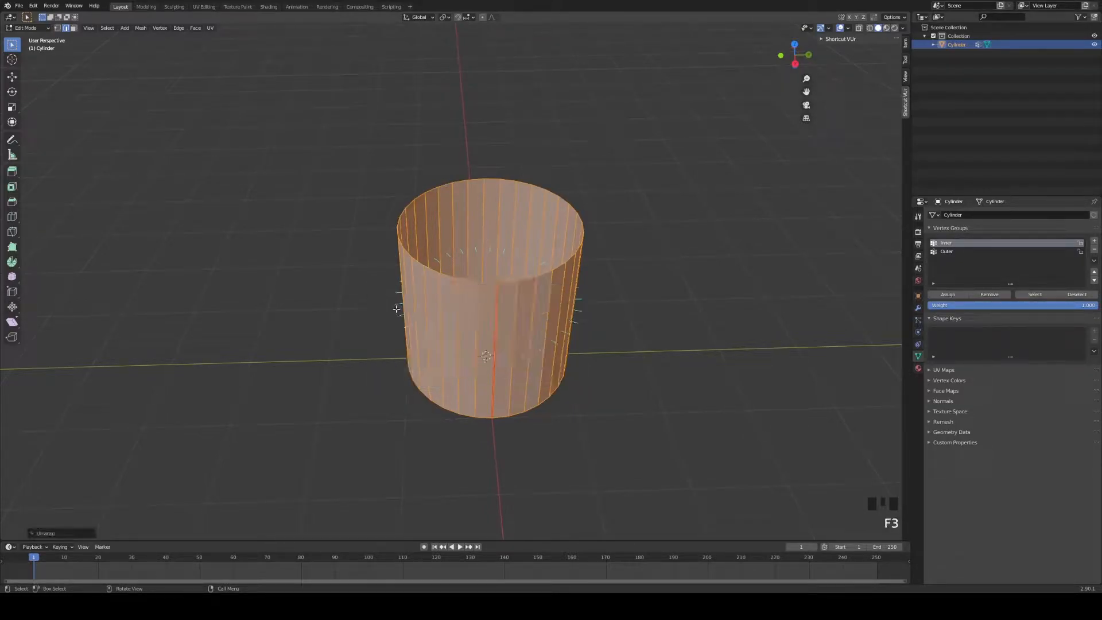
click(31, 533)
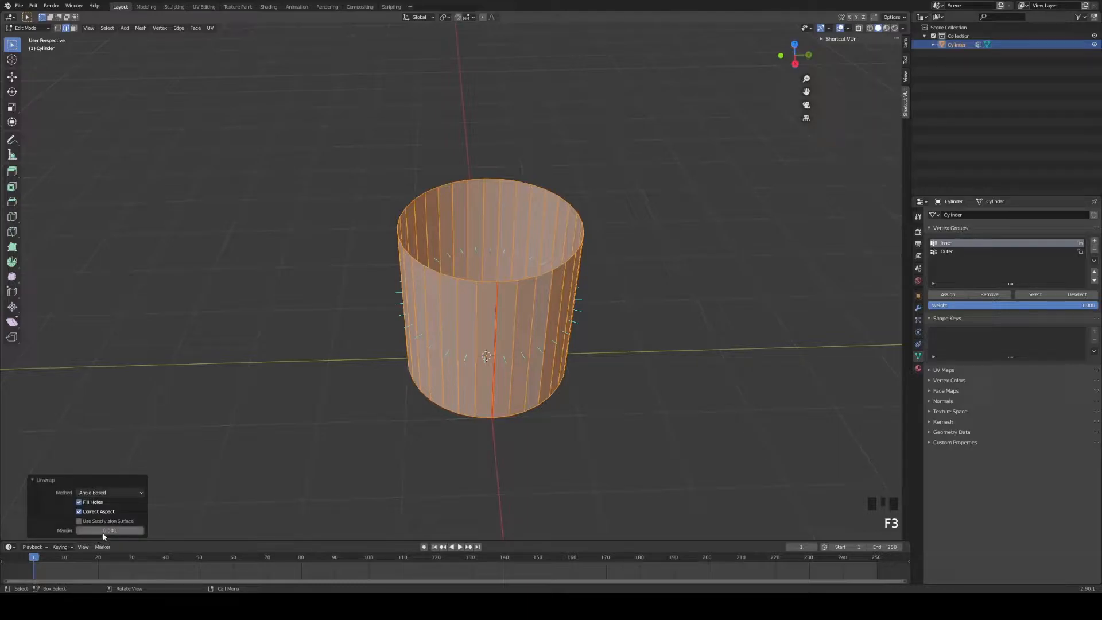
drag(103, 532, 94, 532)
Step: Switch to the UV Editing workspace and enable UV Sync Selection
click(204, 7)
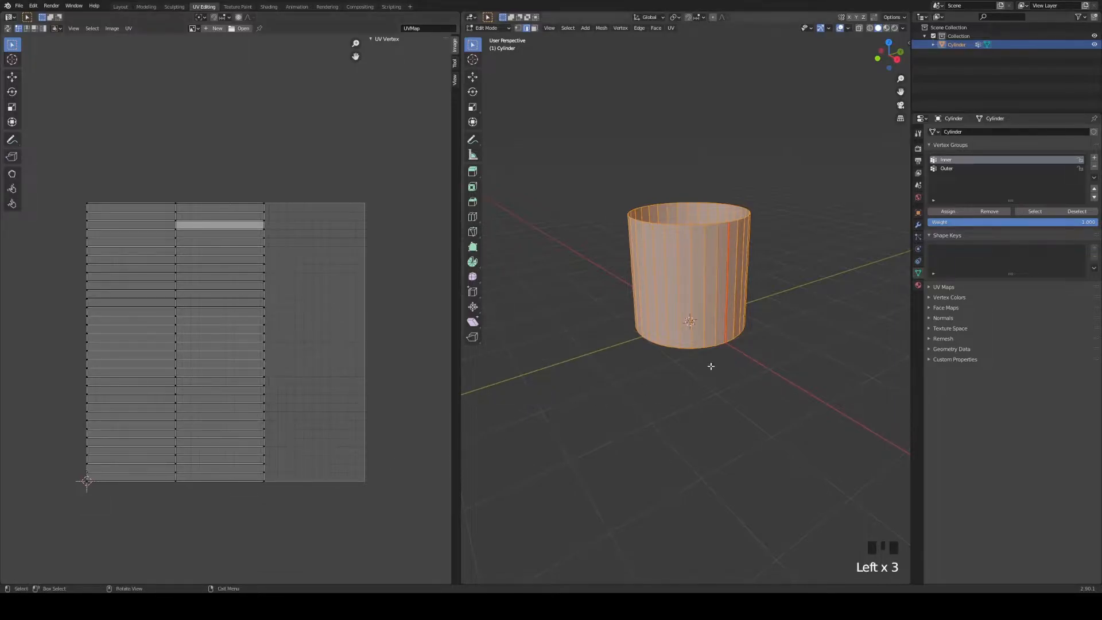
middle_drag(777, 306, 755, 307)
scroll(755, 307, up, 2)
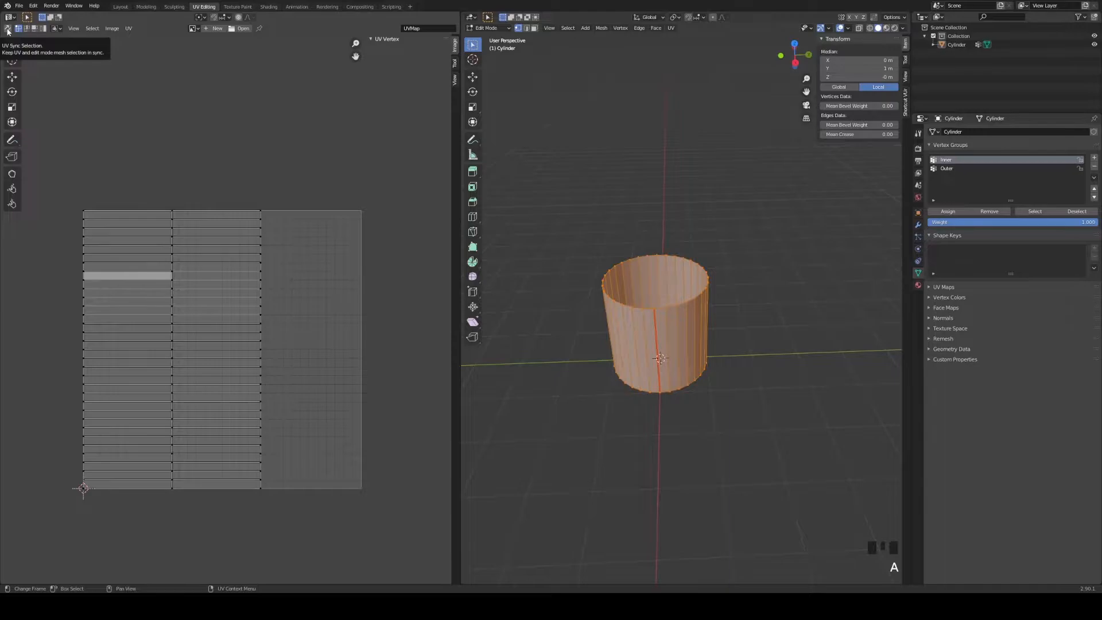
click(8, 29)
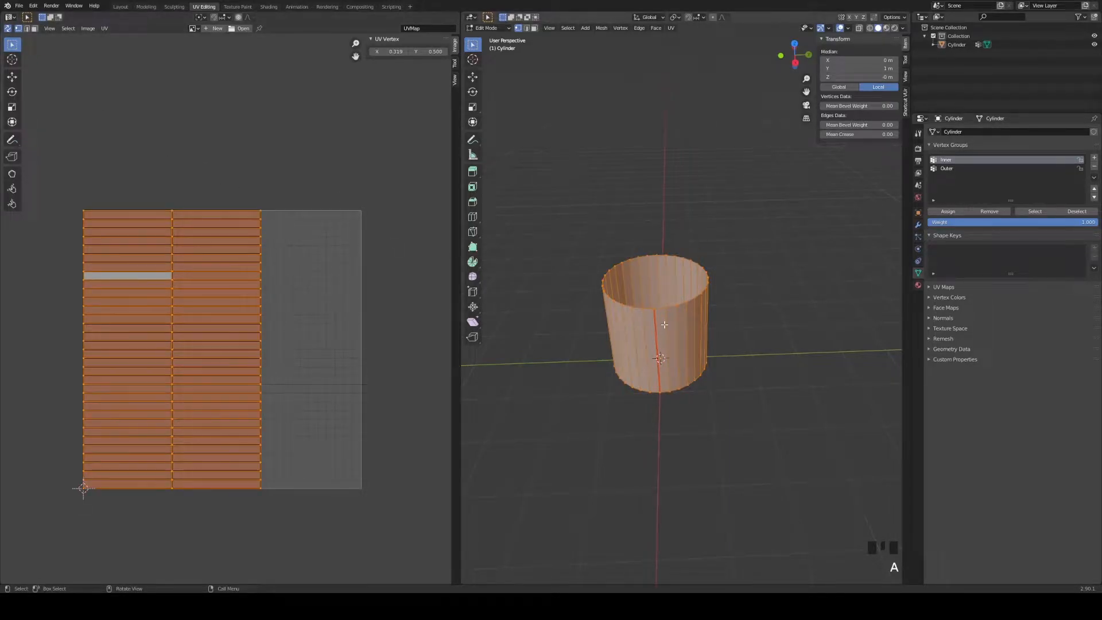
Step: Clear the selection and select the Inner vertex group's mesh to identify its UV island
click(429, 320)
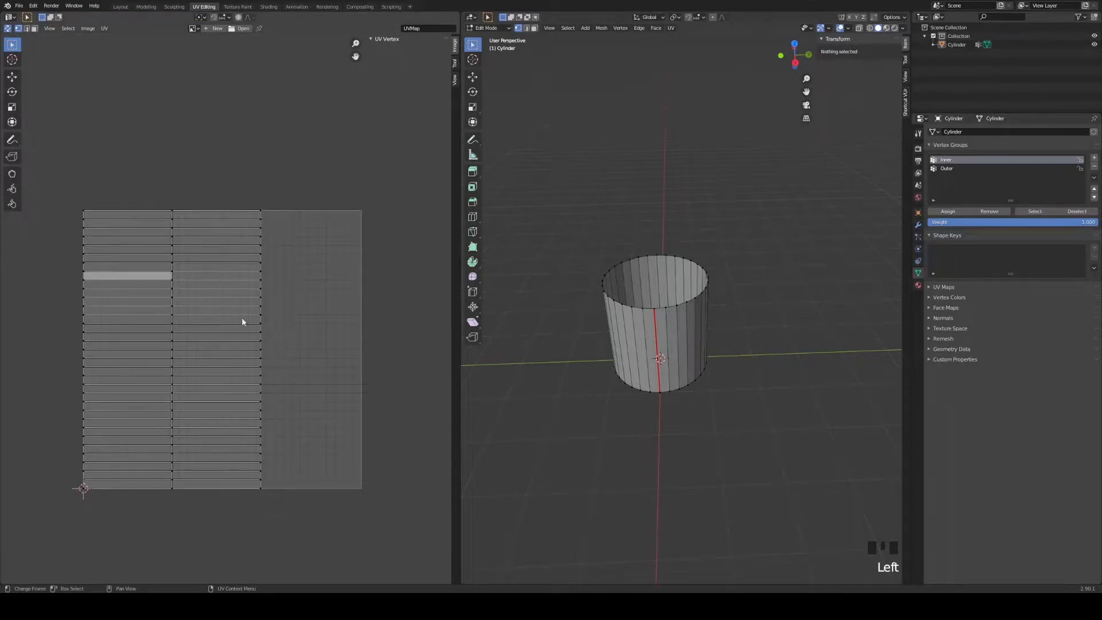
click(1035, 212)
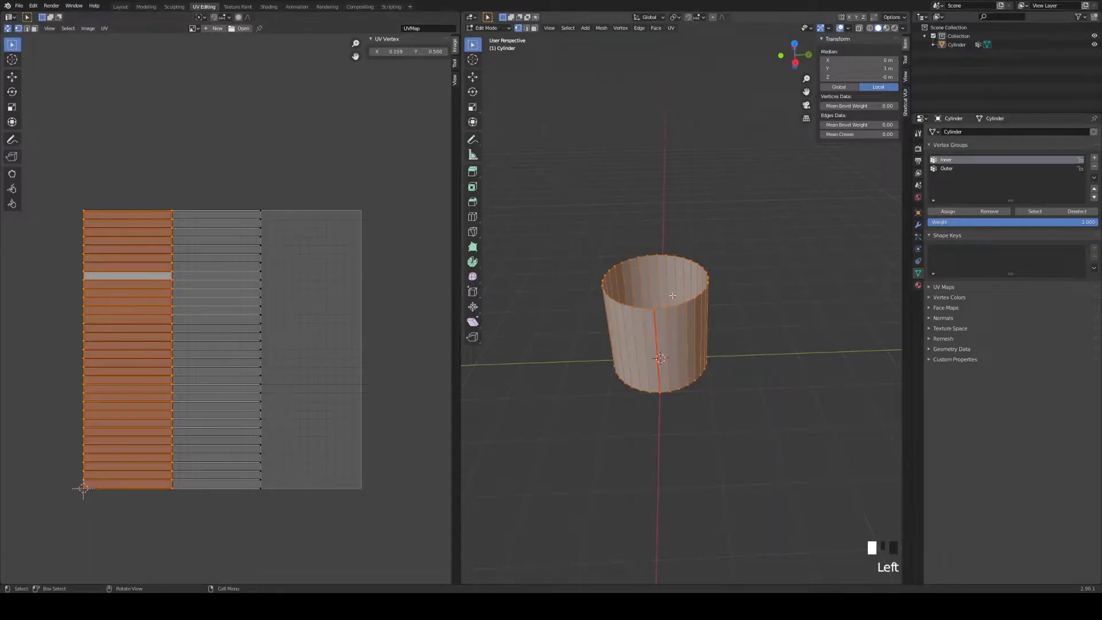
key(l)
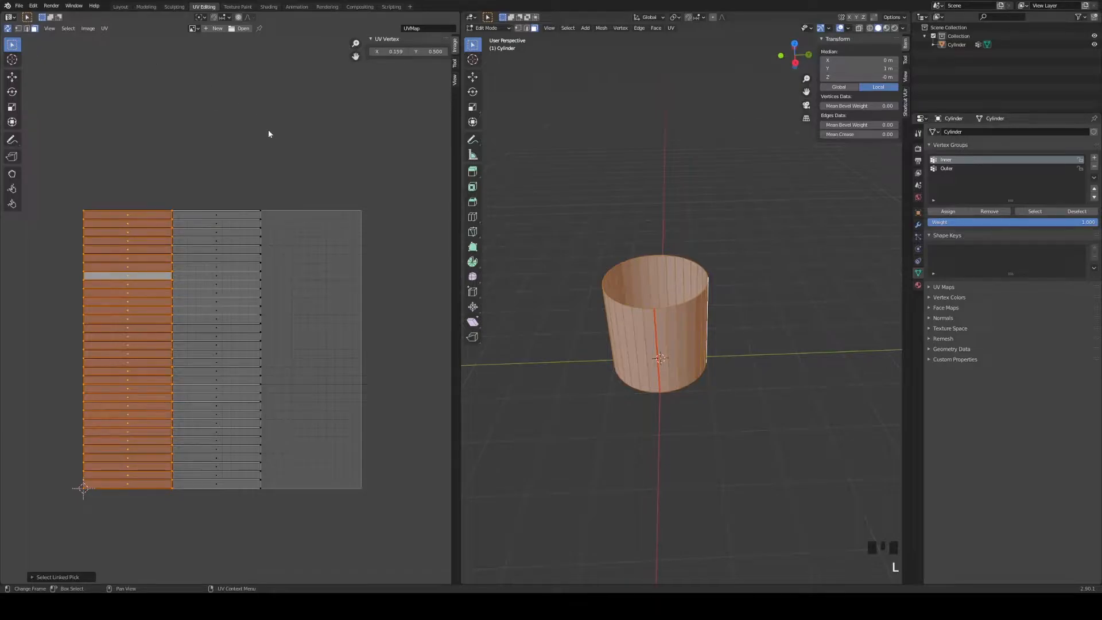
Step: Select the outermost long edge loop of the inner UV island in edge mode to identify its rim on the cylinder
click(28, 30)
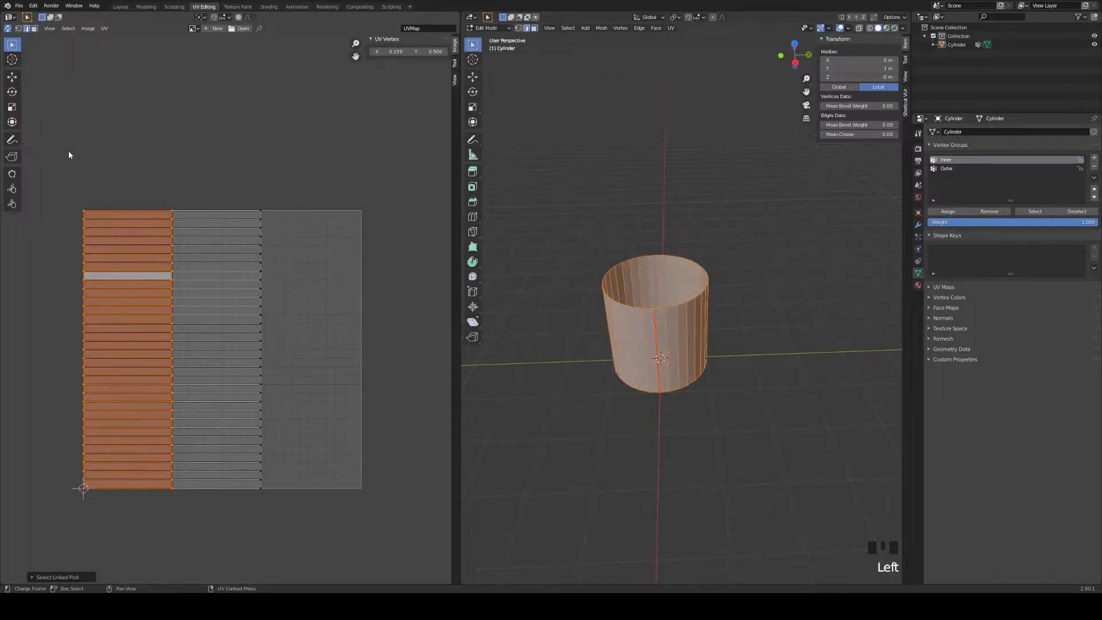
click(67, 150)
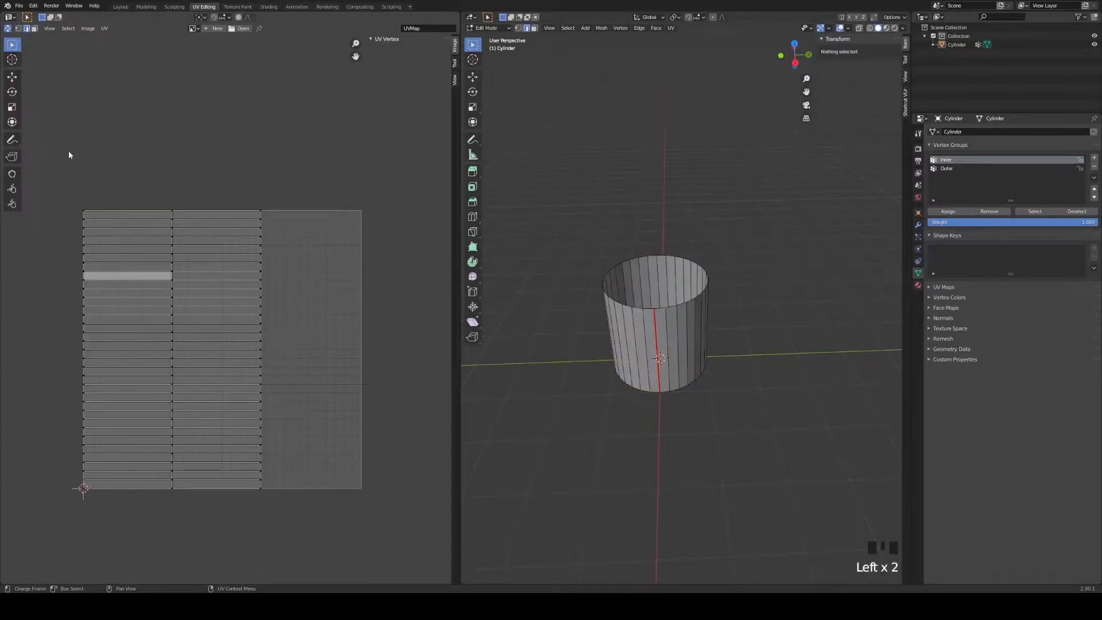
alt+click(83, 218)
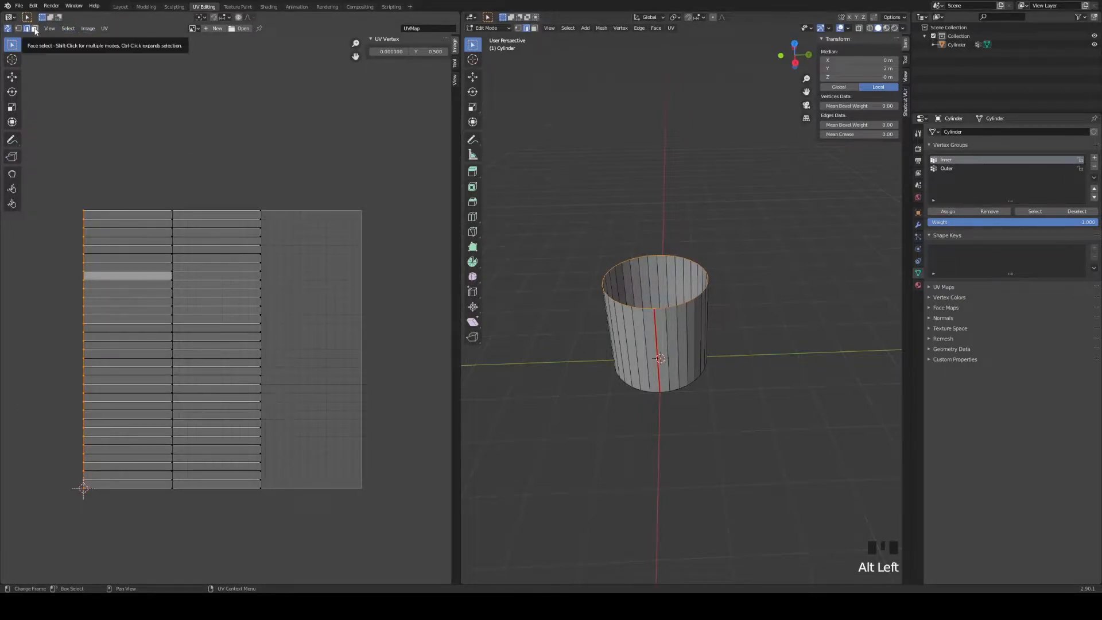
Step: Select the whole inner UV island in face mode and rotate it 90 degrees
click(35, 29)
key(l)
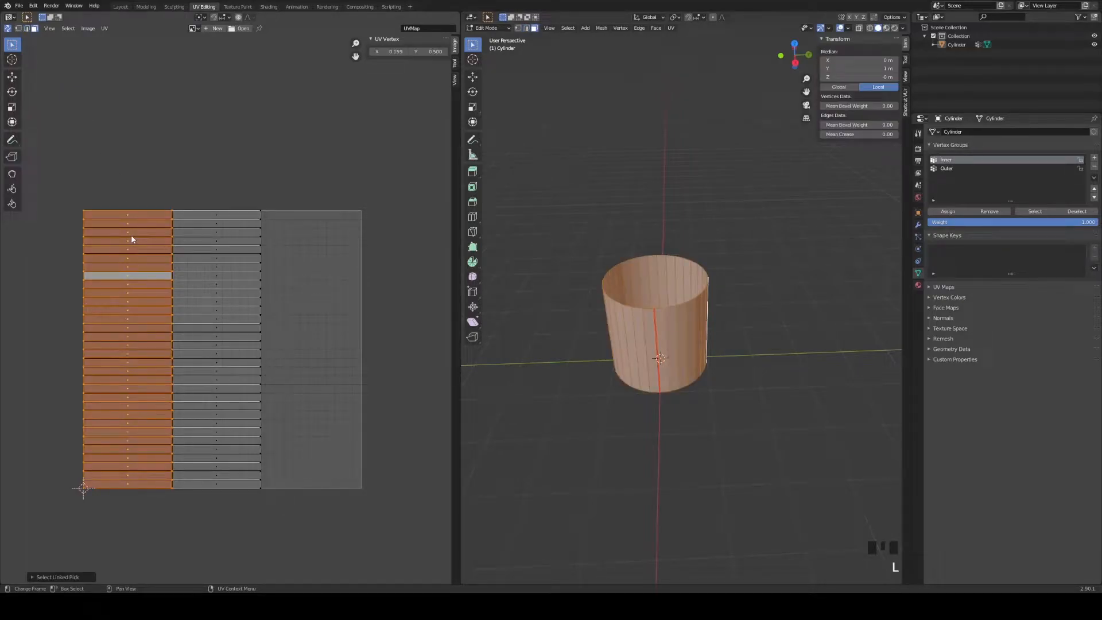
key(r)
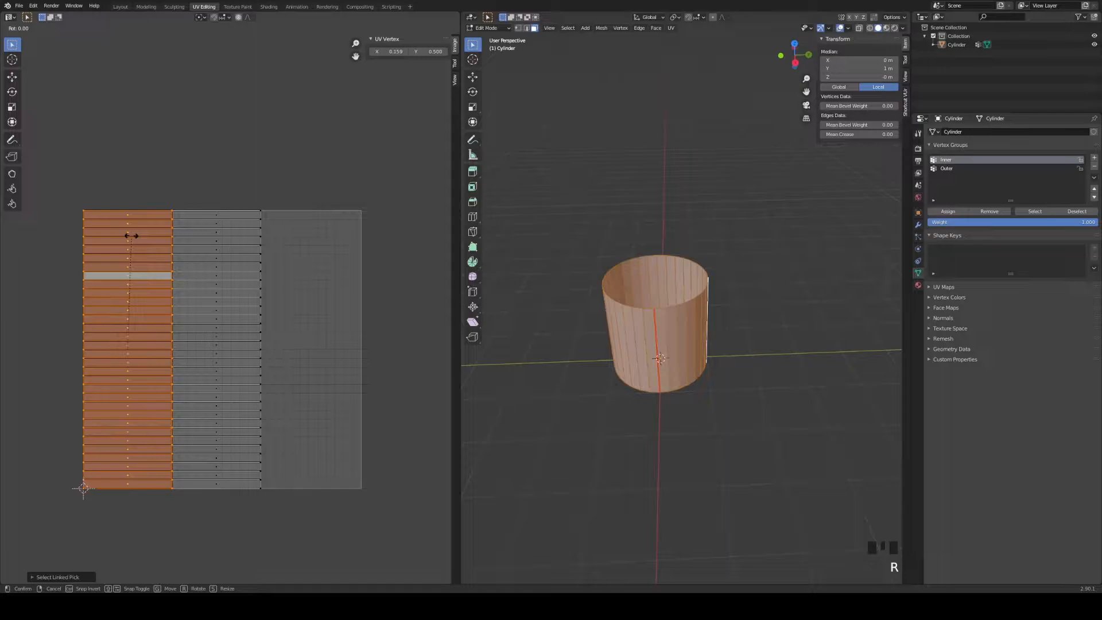
text(90)
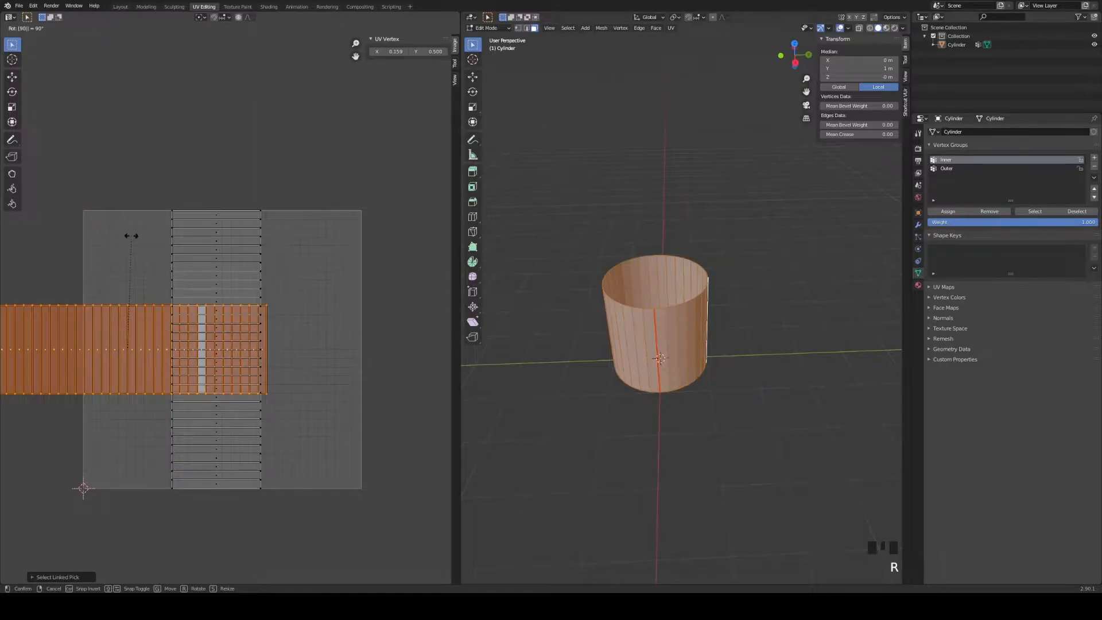
key(Return)
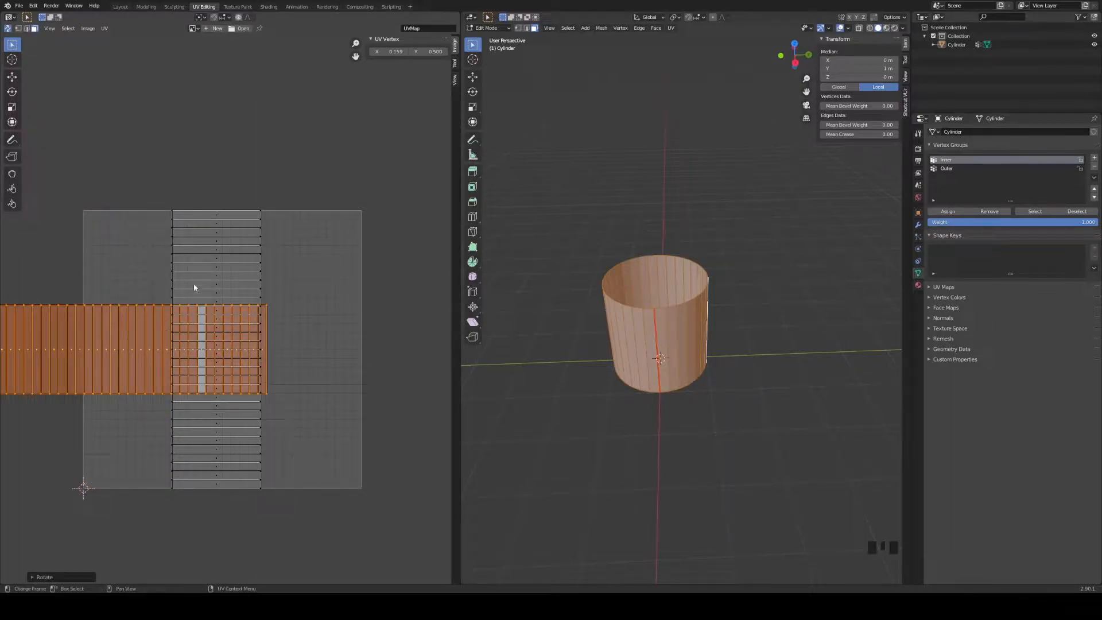
Step: Set the inner UV island's X position to 0.5
key(n)
key(n)
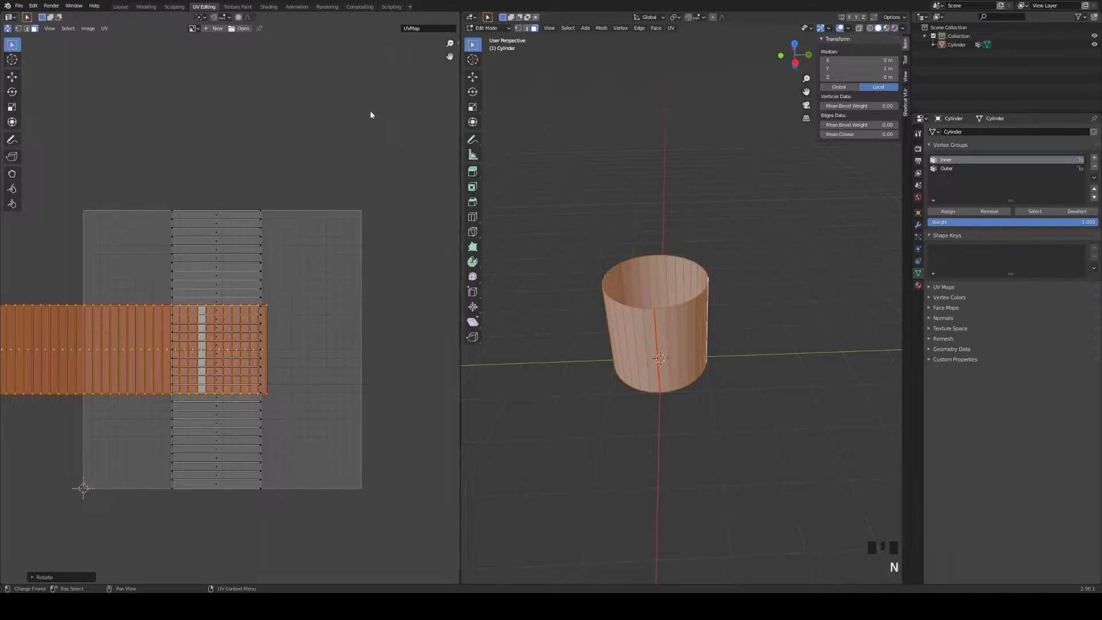
click(394, 52)
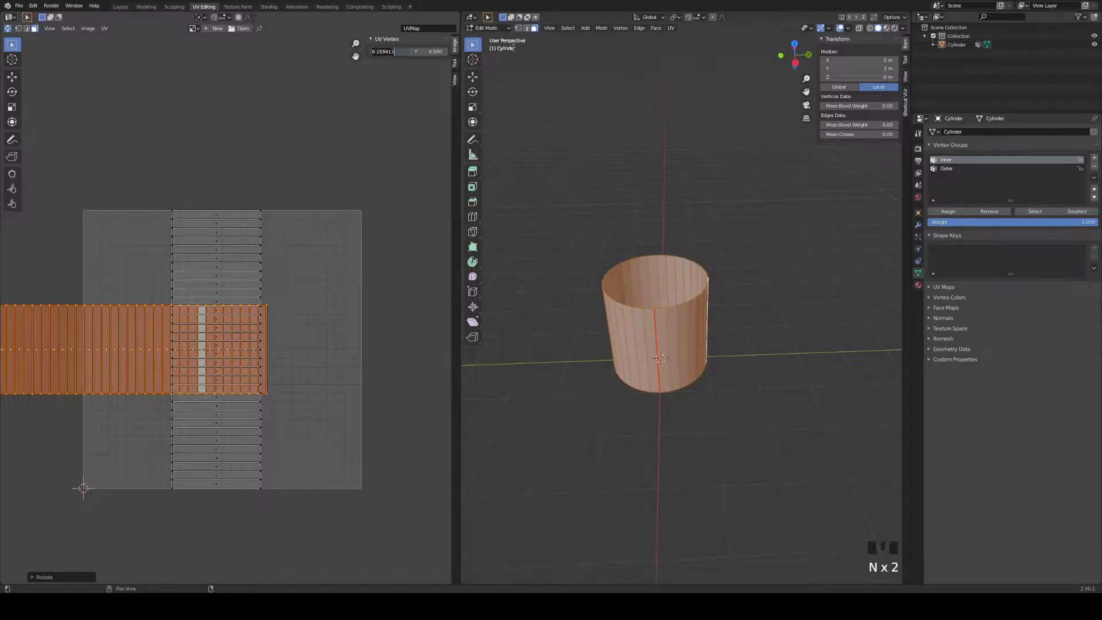
key(BackSpace)
text(.5)
key(Return)
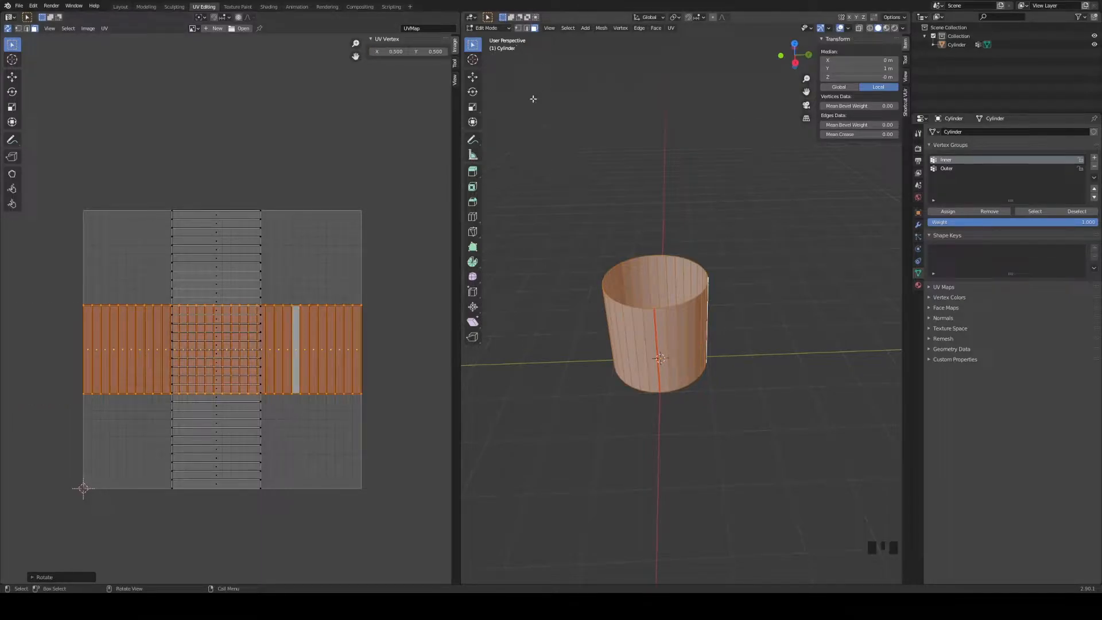
Step: Select the inner UV island's upper long edge loop in edge mode and set its Y position to 1
click(56, 265)
drag(64, 286, 386, 314)
click(324, 288)
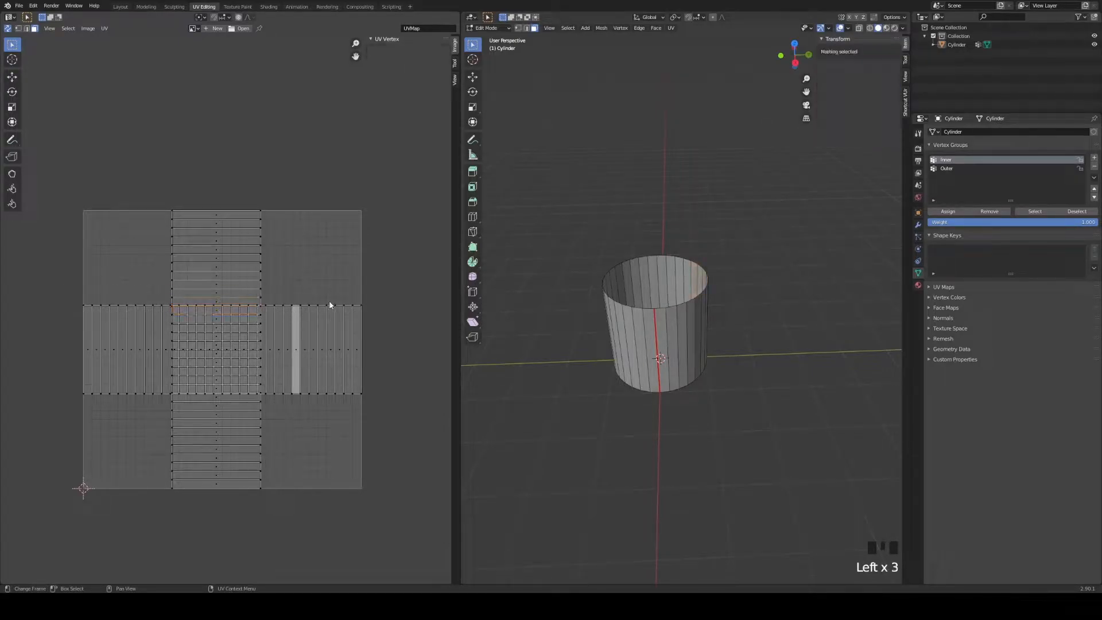
click(27, 28)
alt+click(321, 304)
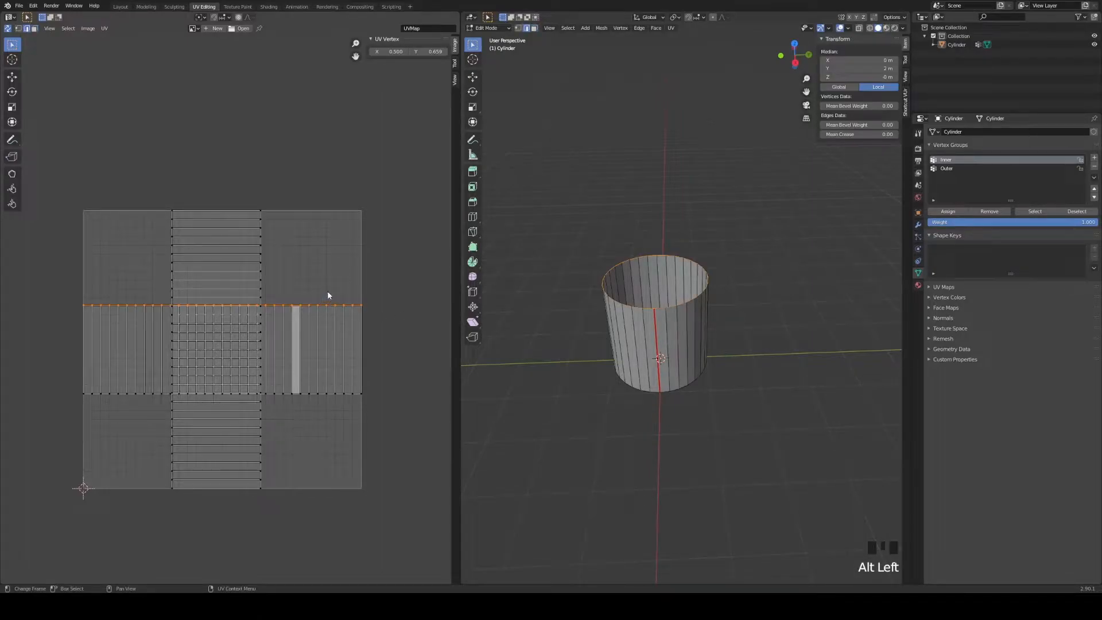
click(428, 51)
text(1)
key(Return)
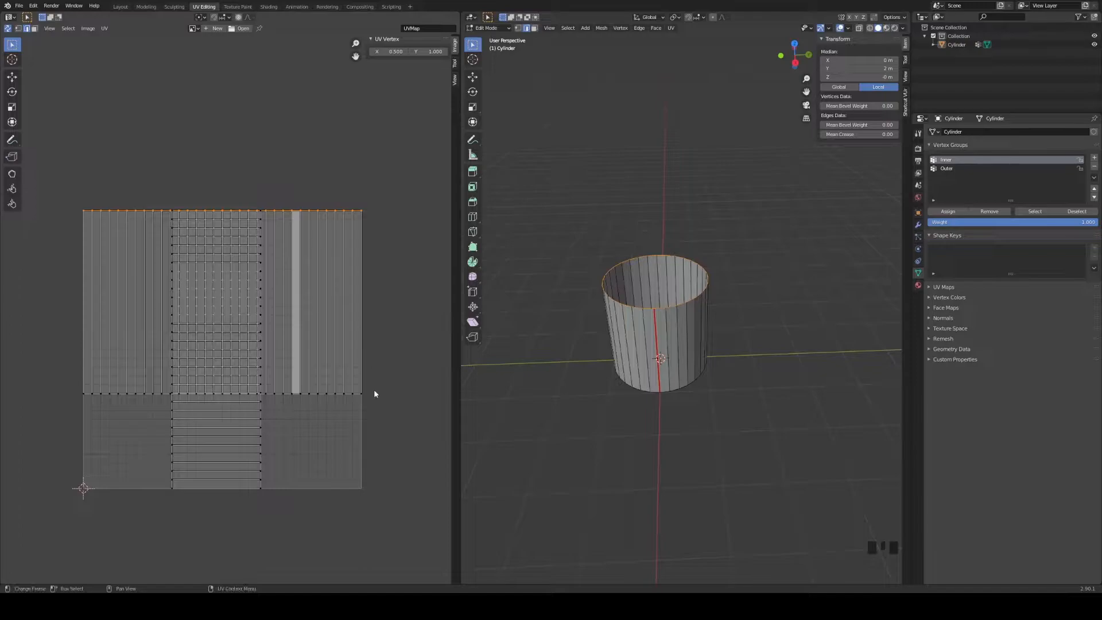
Step: Select the inner UV island's lower long edge loop and set its Y position to 0
click(337, 389)
alt+click(329, 394)
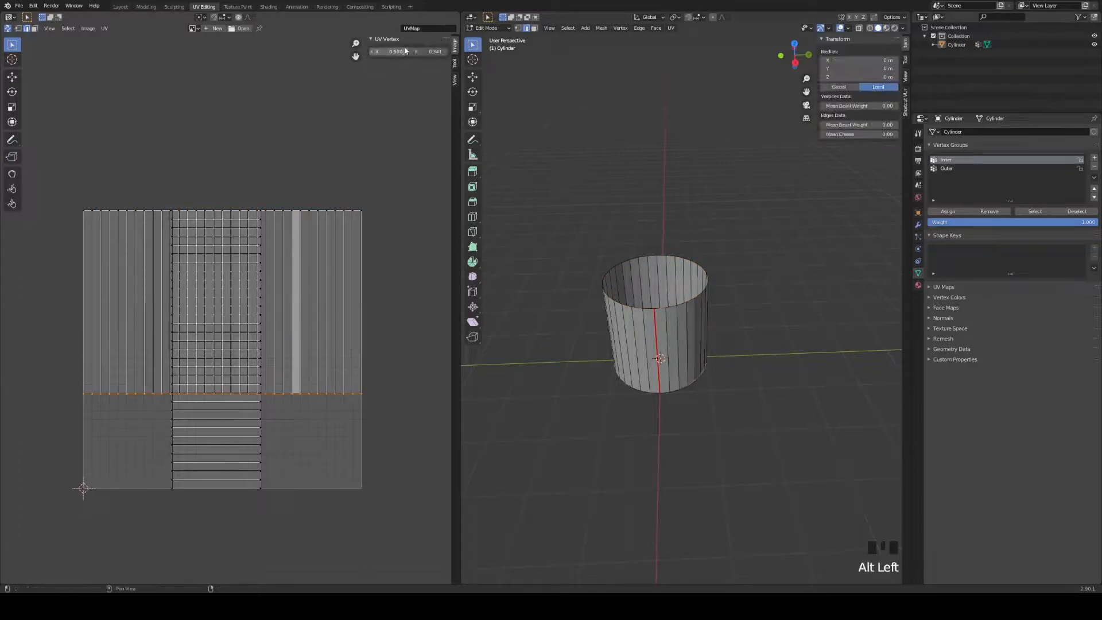
click(433, 53)
text(0)
key(Return)
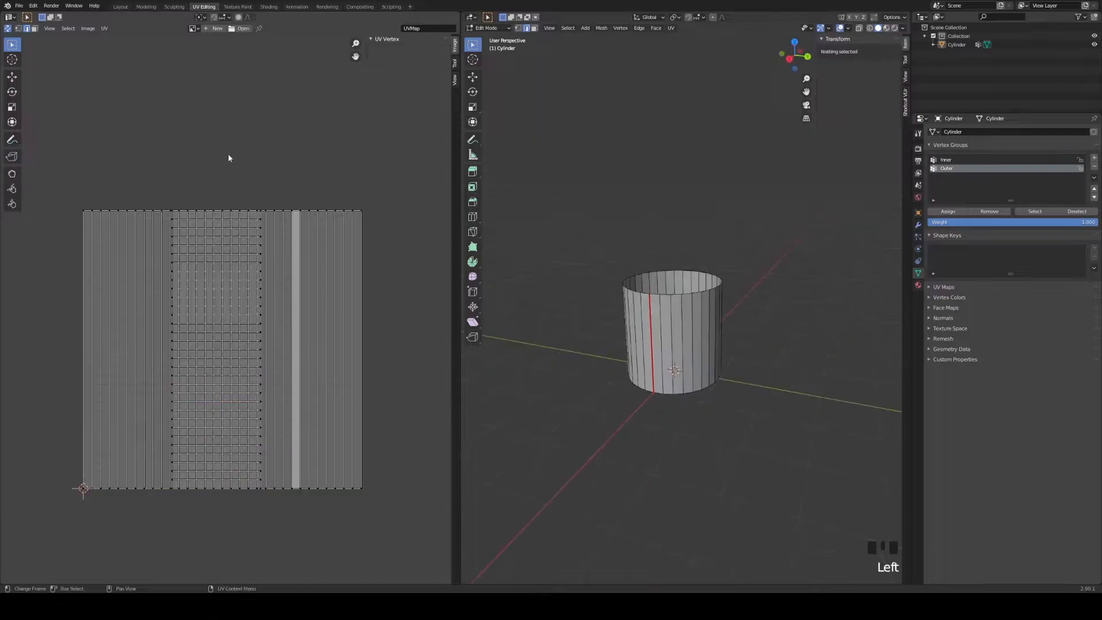
Step: Select the Inner vertex group's mesh and one long edge loop of the outer UV island to identify its rim on the cylinder
click(943, 166)
click(944, 160)
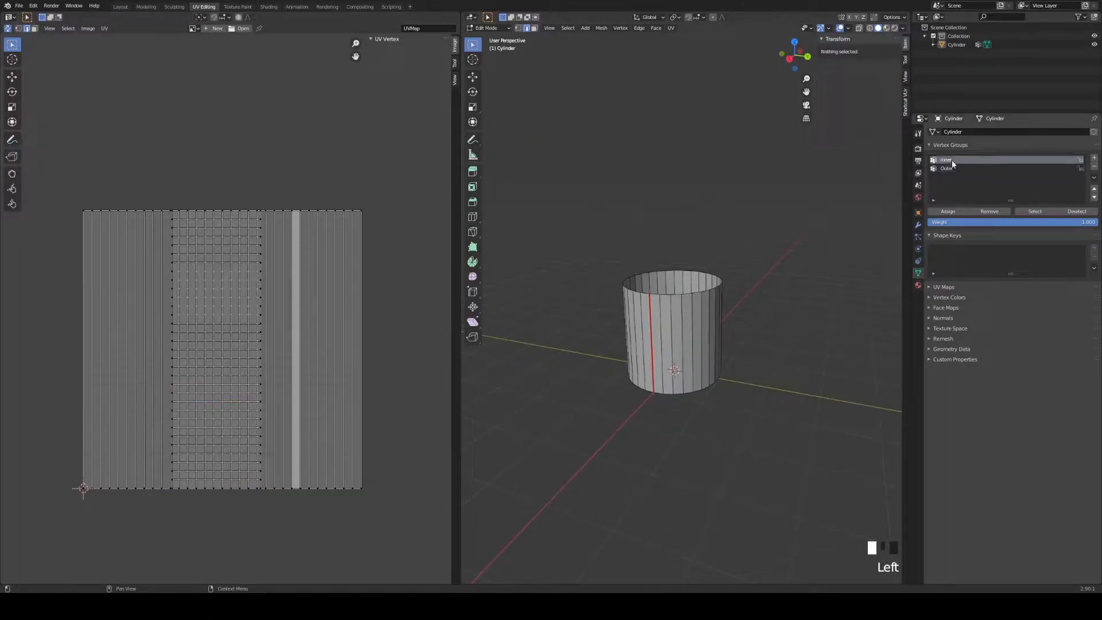
click(1044, 212)
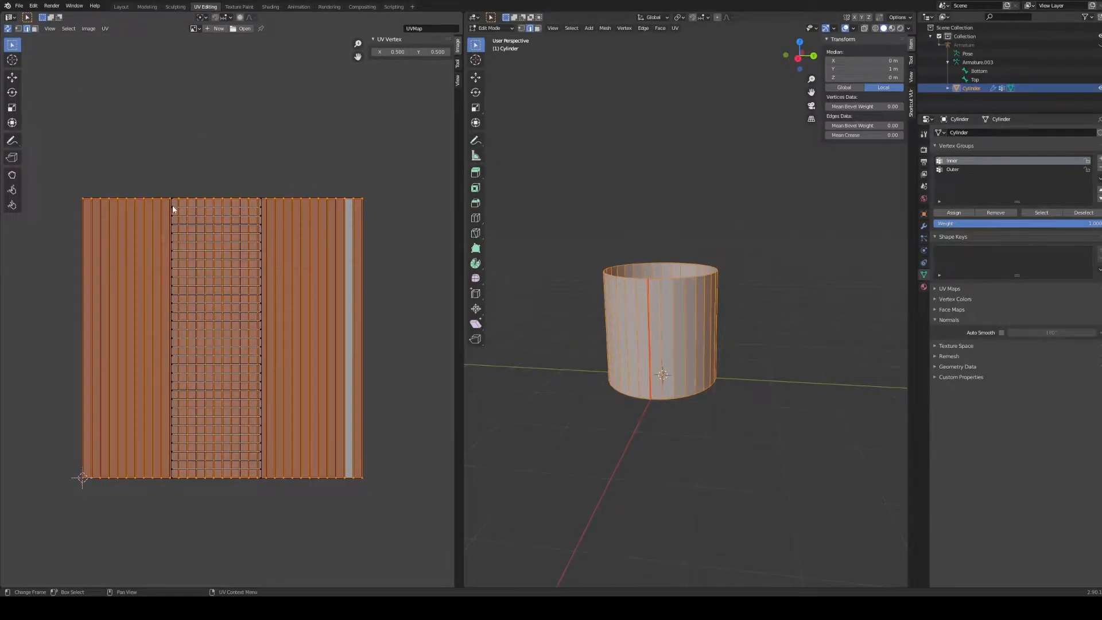
alt+click(172, 215)
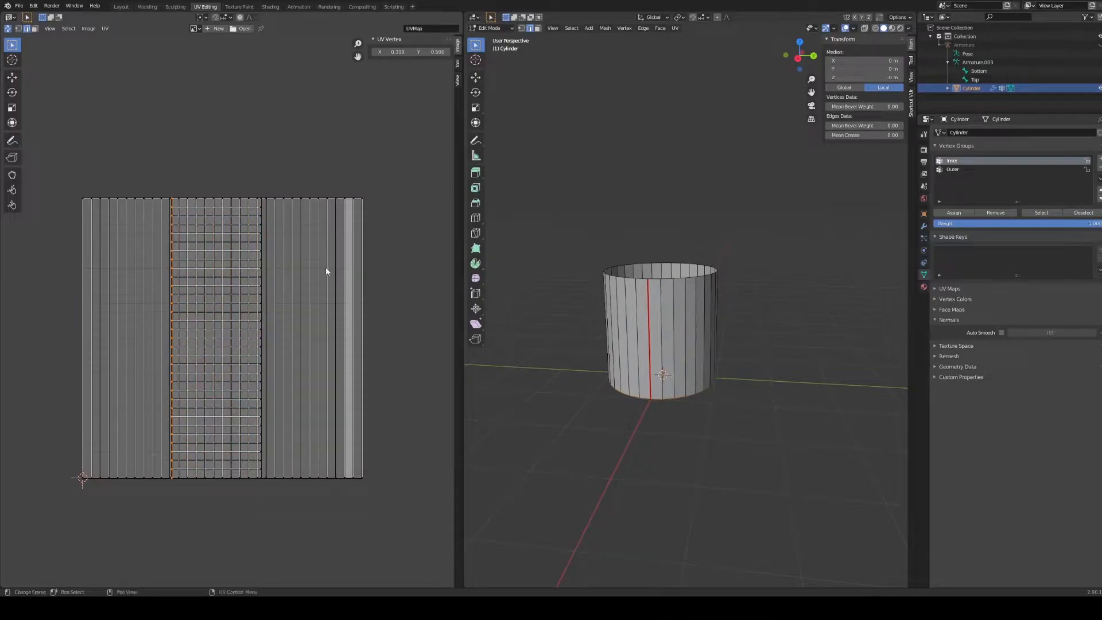
mouse_move(695, 461)
middle_down()
mouse_move(695, 421)
mouse_move(712, 467)
middle_up()
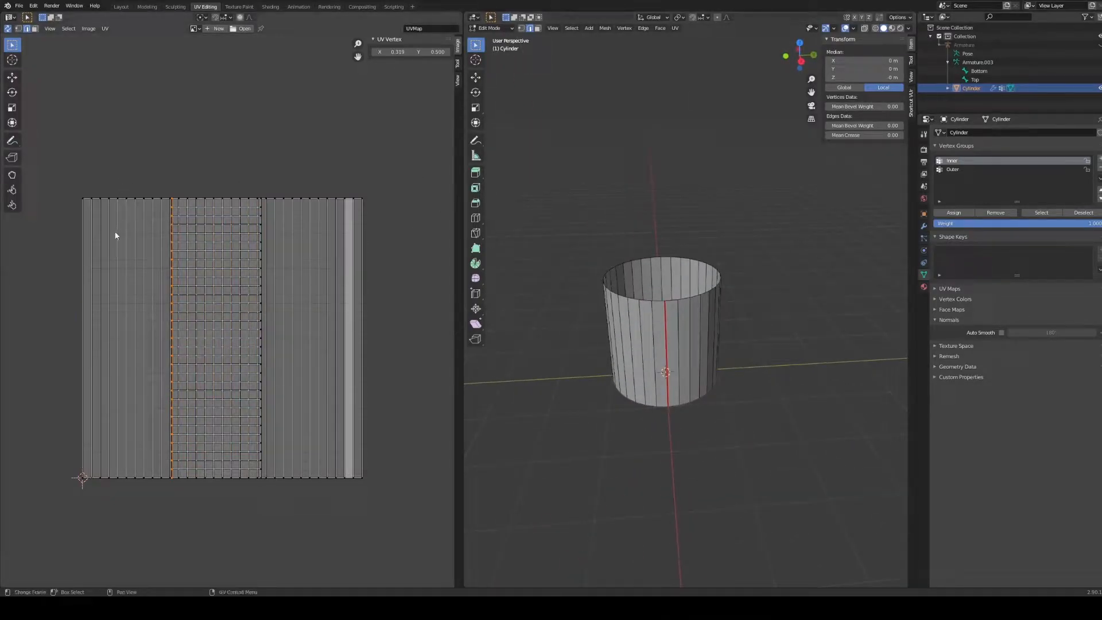
Step: Select the Outer vertex group's mesh and rotate its UV island by -90 degrees
click(953, 169)
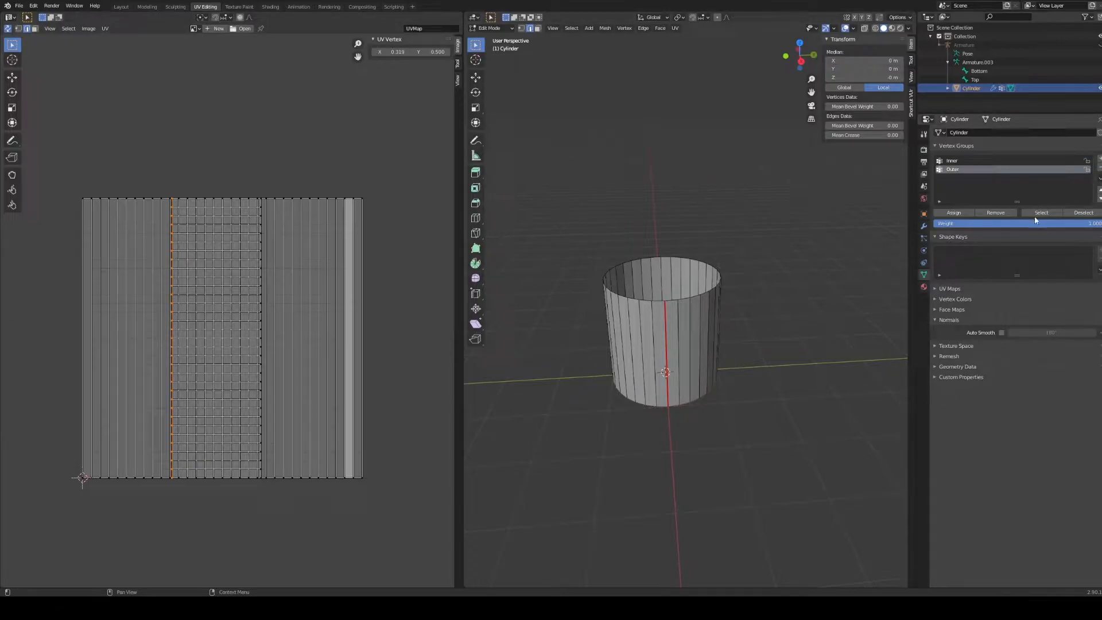
click(1040, 212)
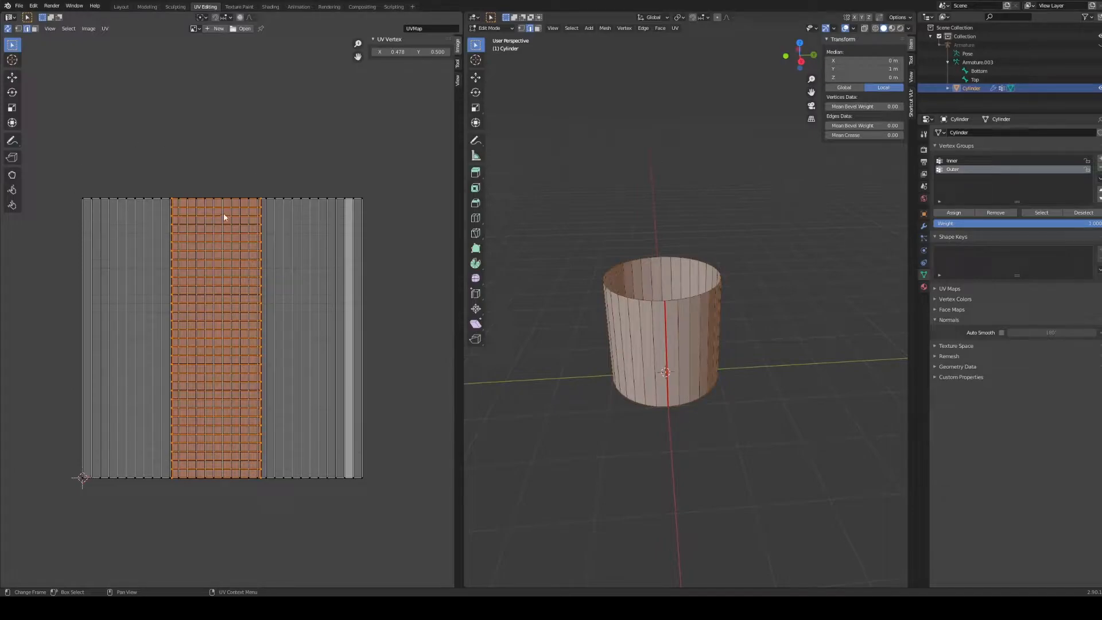
key(r)
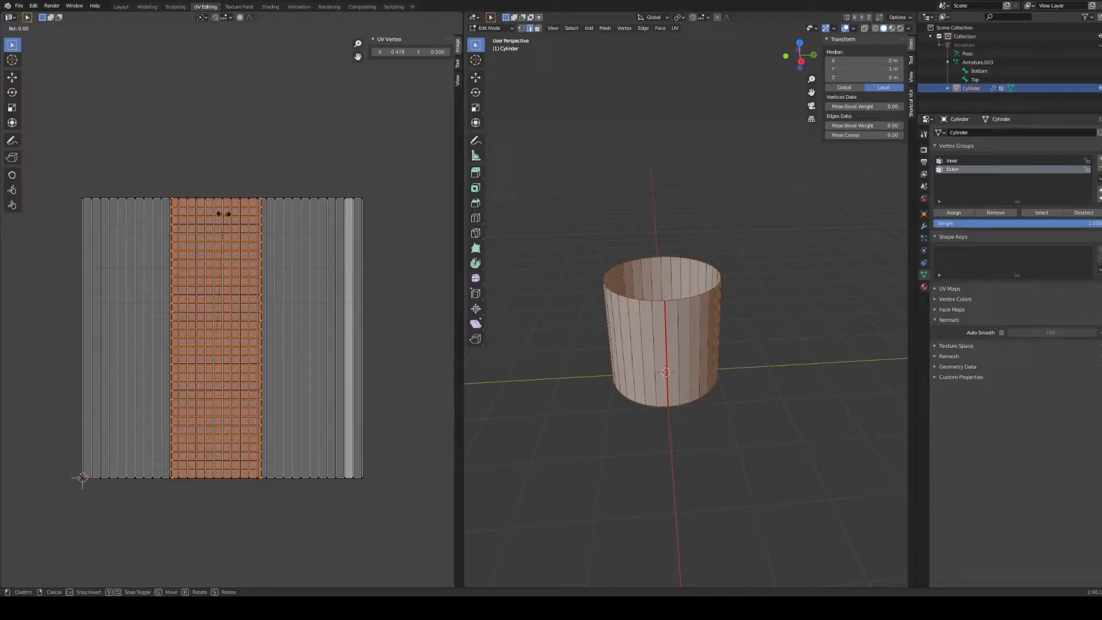
text(-90)
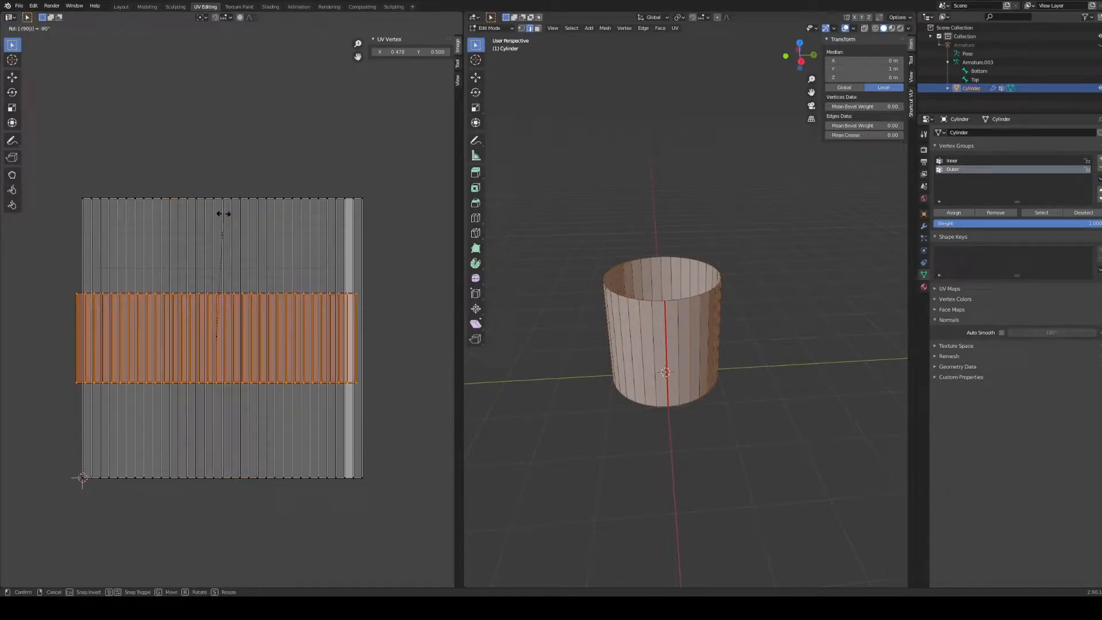
key(Return)
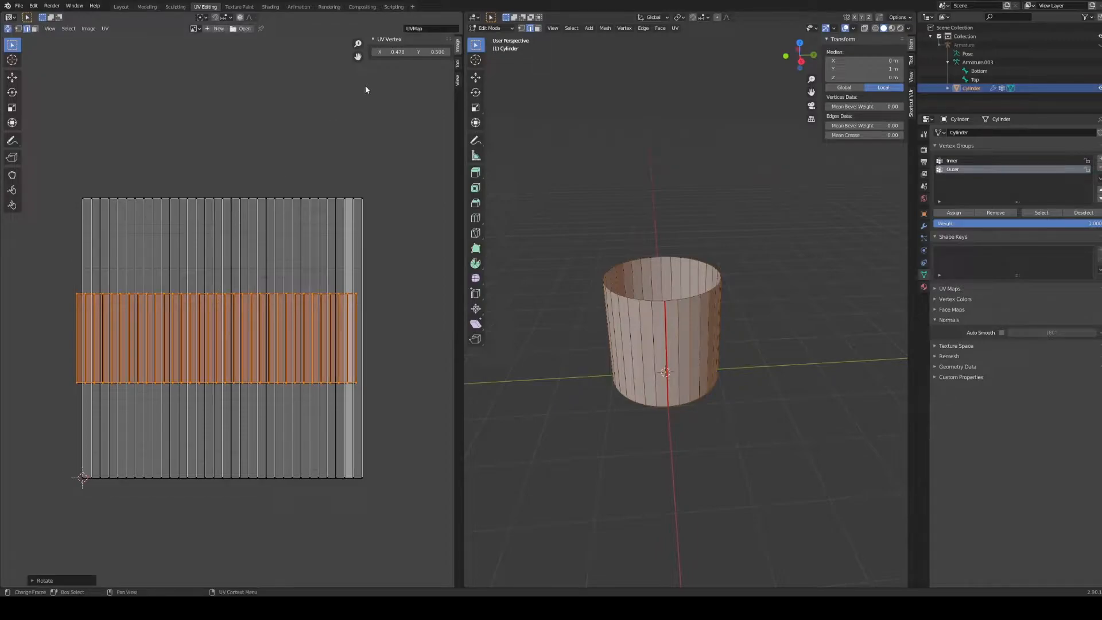
Step: Center the outer UV island by setting its X and Y positions to 0.5
click(404, 52)
text(0.5)
key(Return)
click(431, 52)
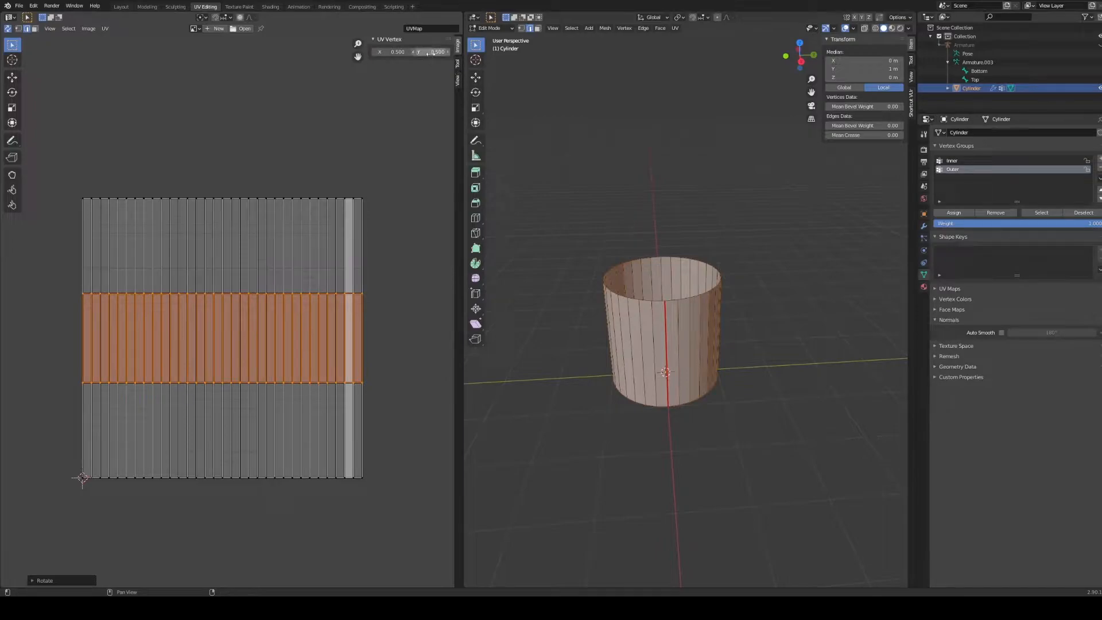
text(0.5)
key(Return)
click(436, 51)
key(Return)
Step: Select the outer UV island's upper long edge and set its Y position to 1
drag(401, 285, 34, 308)
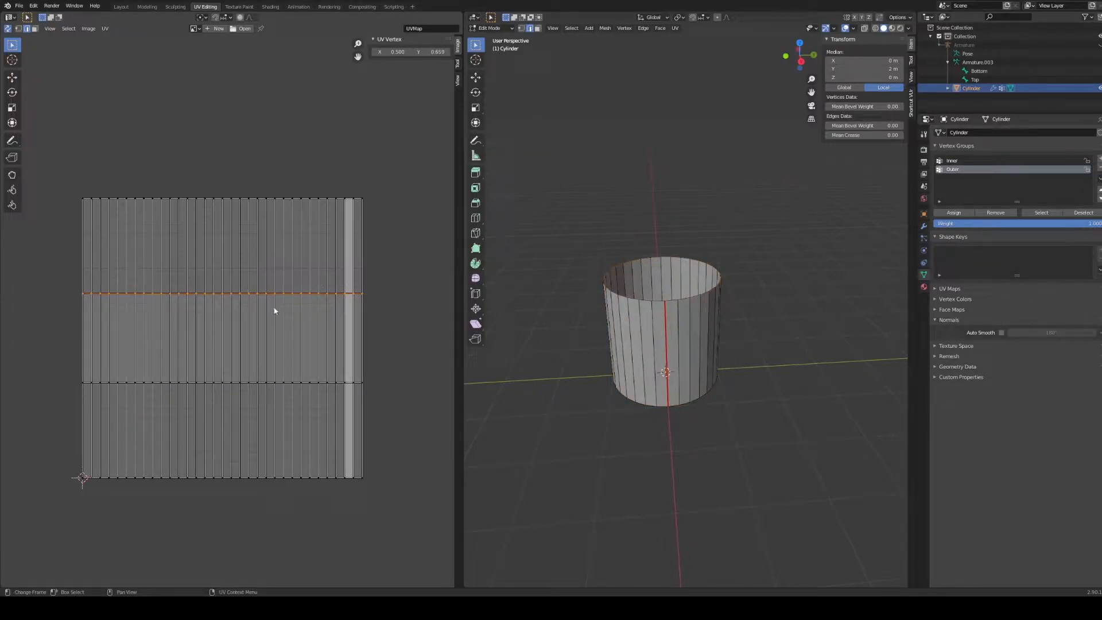
click(430, 52)
text(1)
key(Return)
Step: Select the outer UV island's lower long edge and set its Y position to 0
drag(401, 363, 5, 395)
click(430, 52)
text(0)
key(Return)
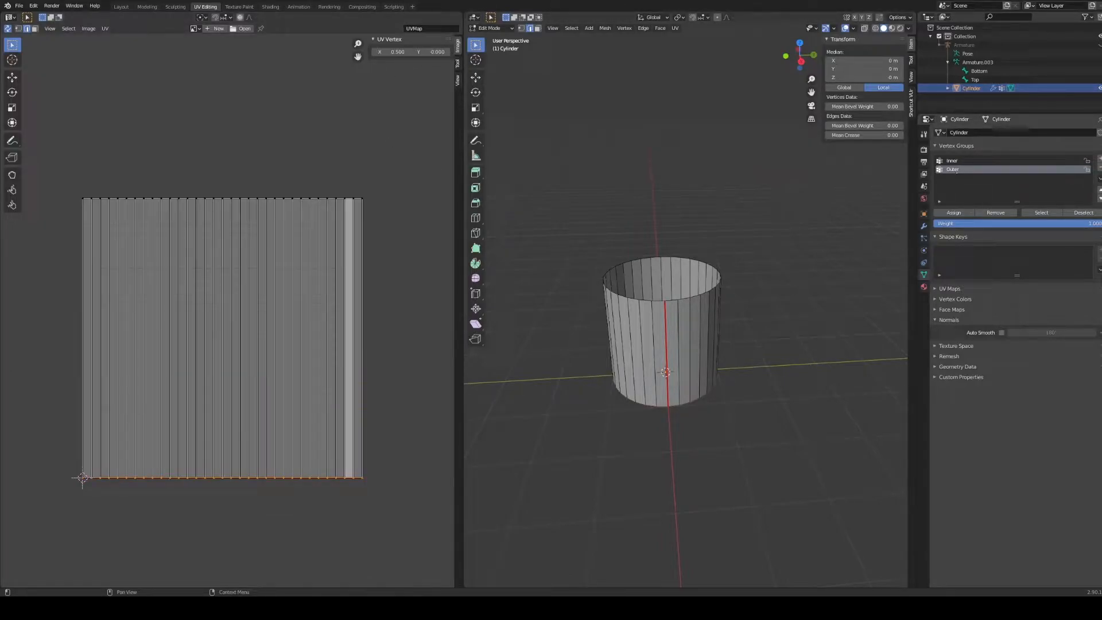
Step: Select the Outer vertex group's mesh and set its UV island's Y position to 1
click(1042, 213)
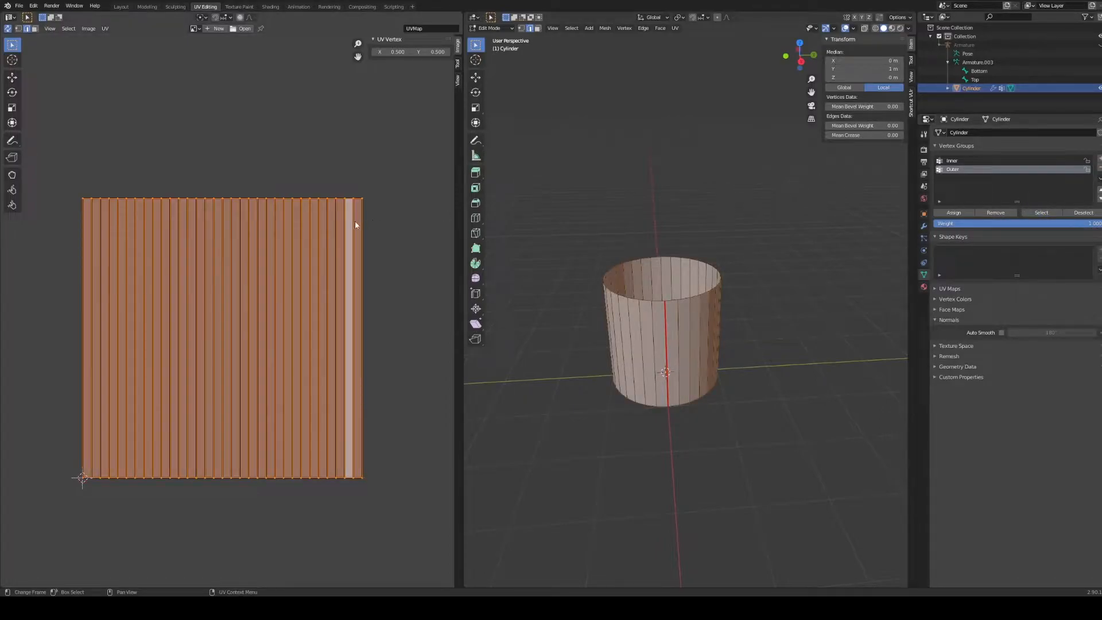
click(431, 52)
text(0.5)
text(1)
key(Return)
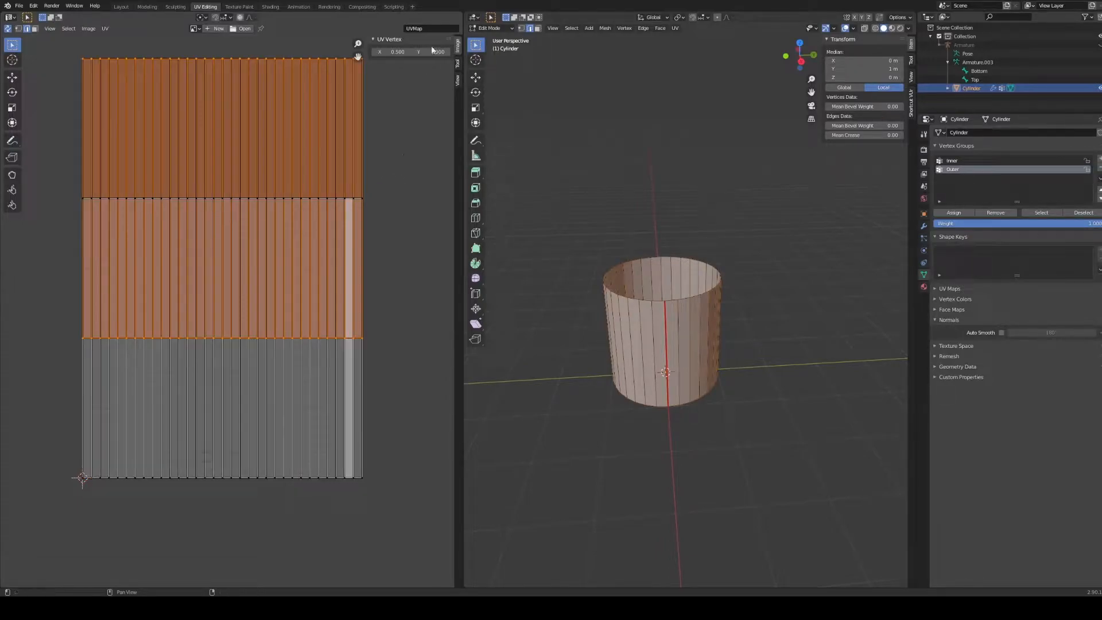
middle_drag(401, 179, 399, 245)
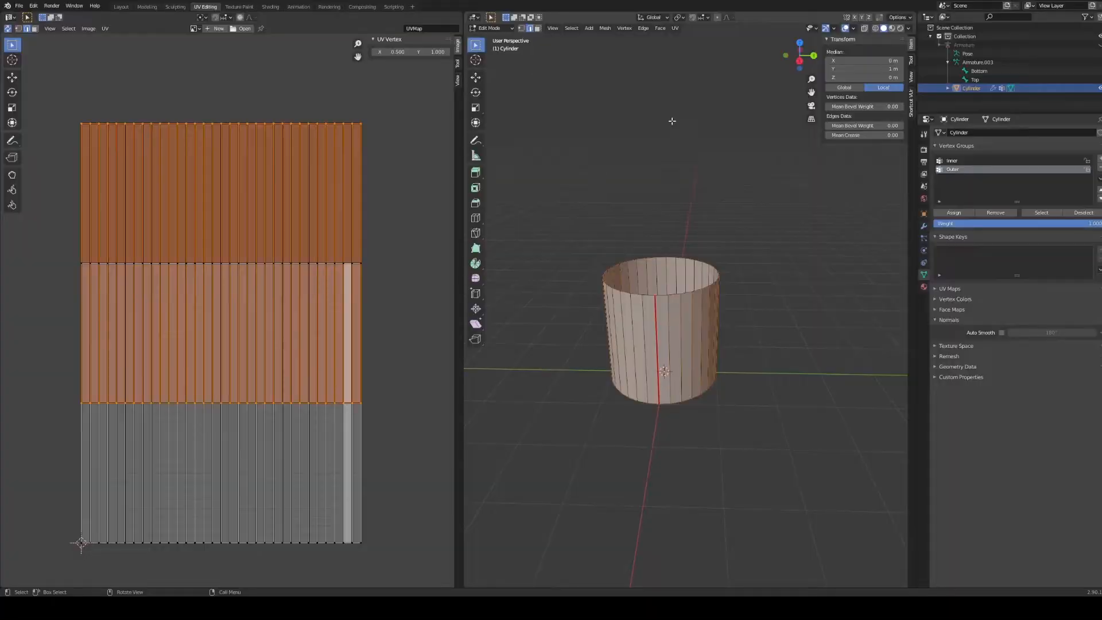
Step: Switch to Object Mode and add an armature at the cylinder's base
click(490, 28)
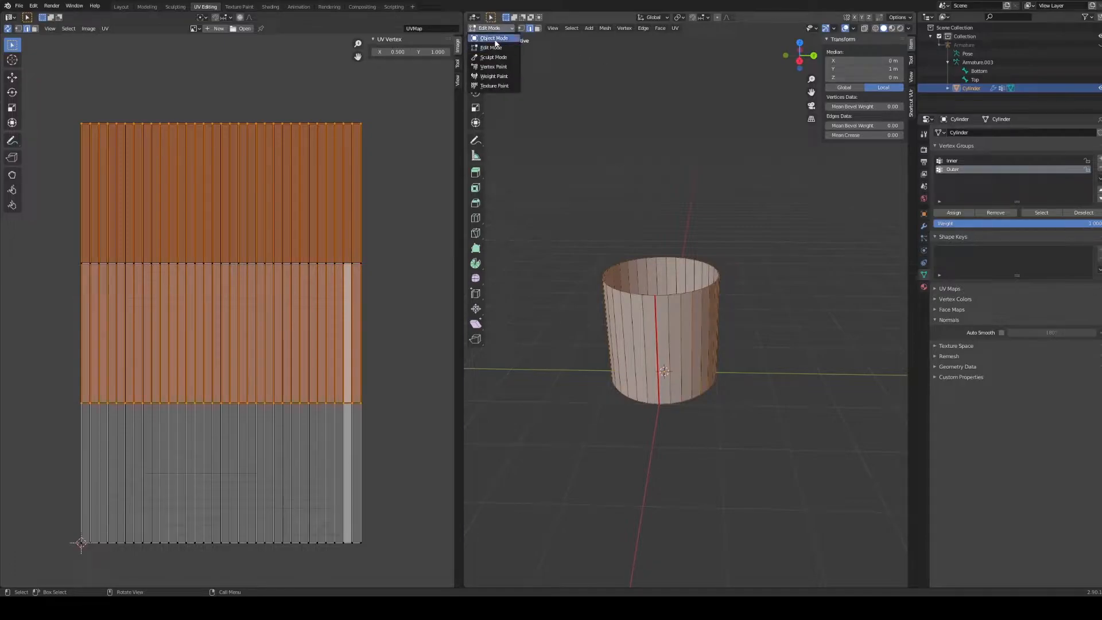
click(494, 38)
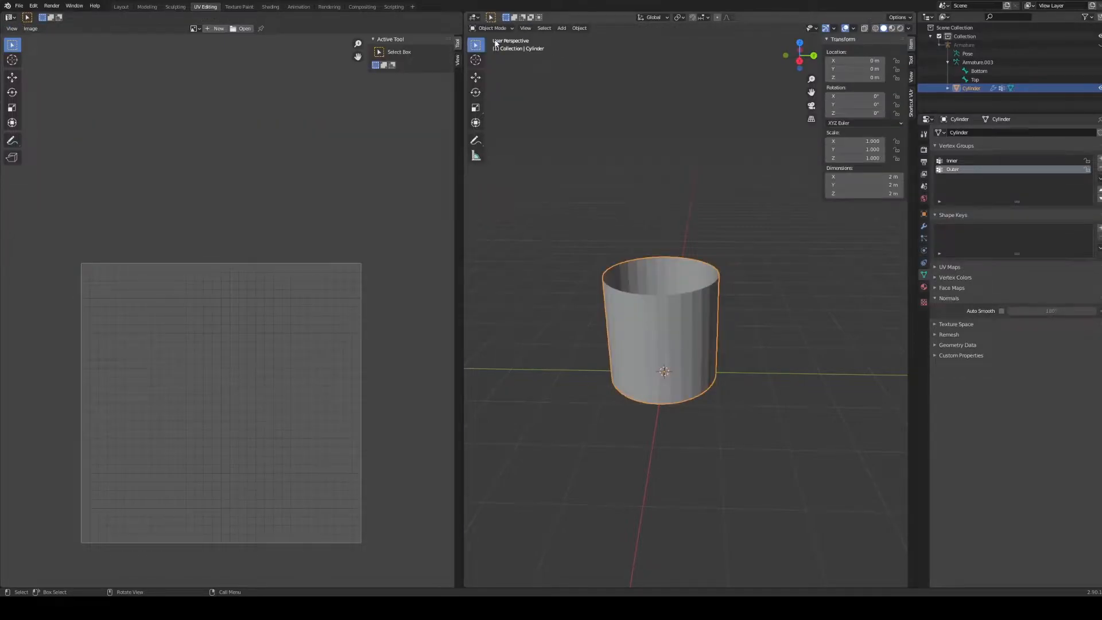
key(shift+a)
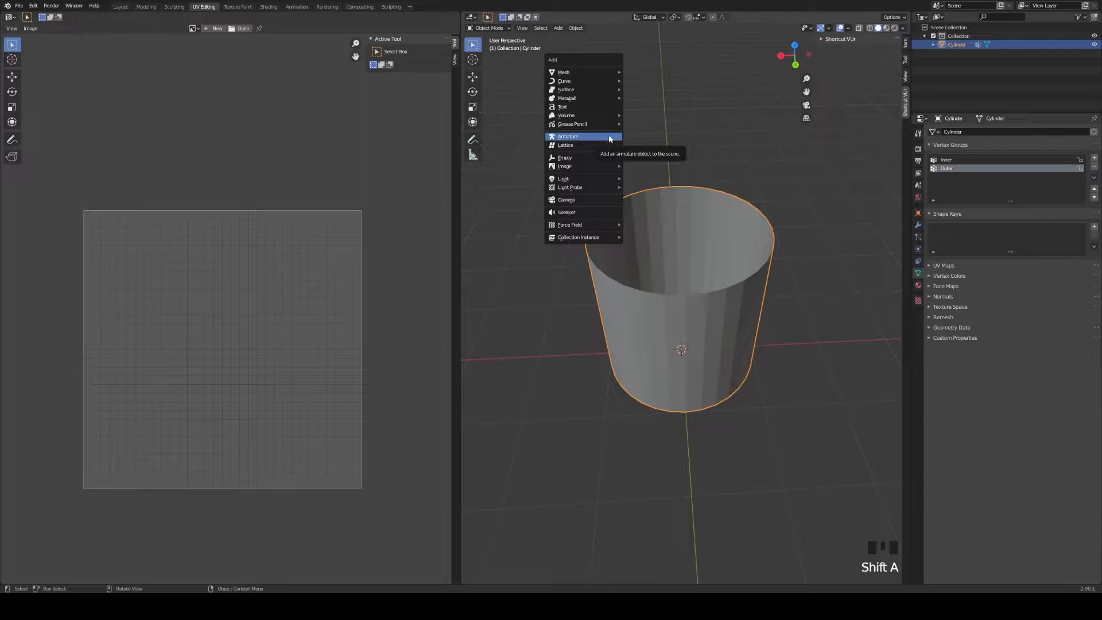
click(609, 138)
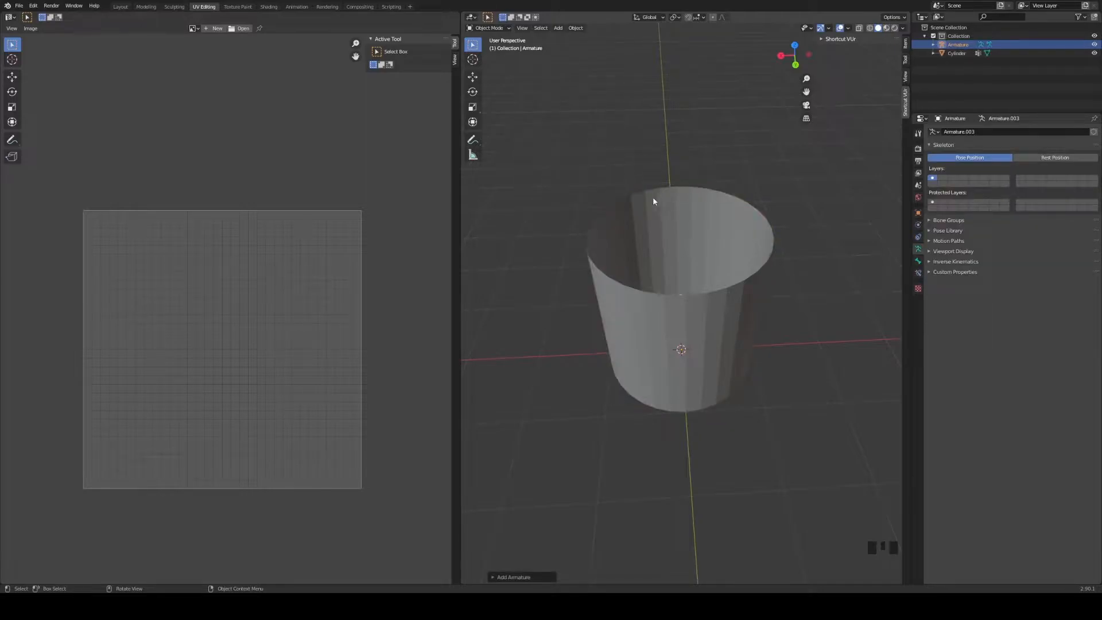
Step: Show the scene as wireframe in the right orthographic view and put the armature in Edit Mode
key(z)
click(553, 180)
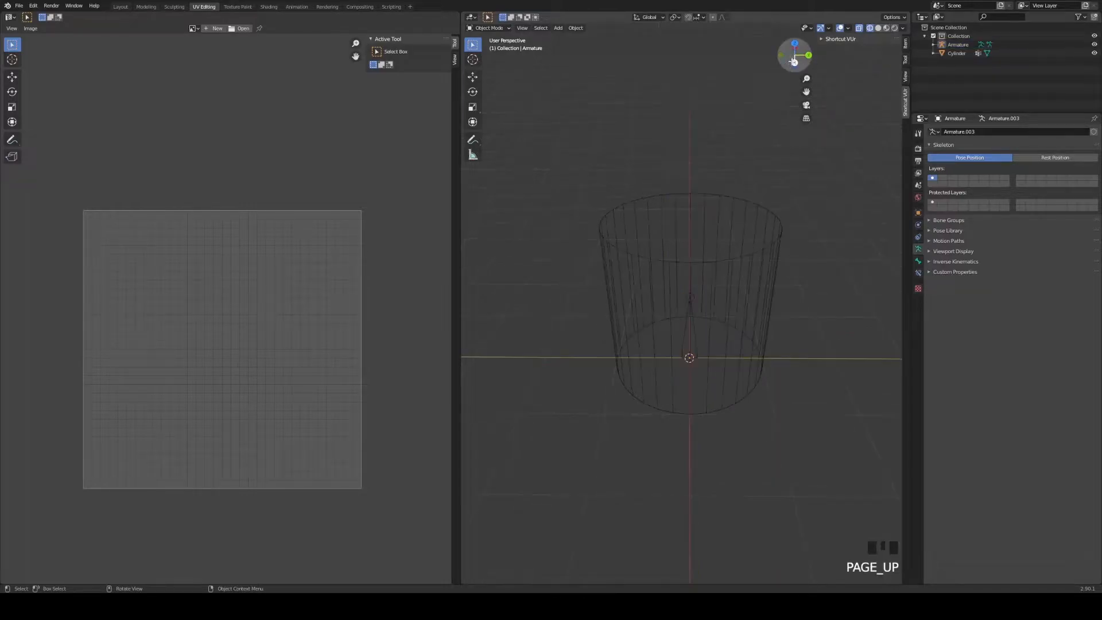
click(794, 65)
click(692, 333)
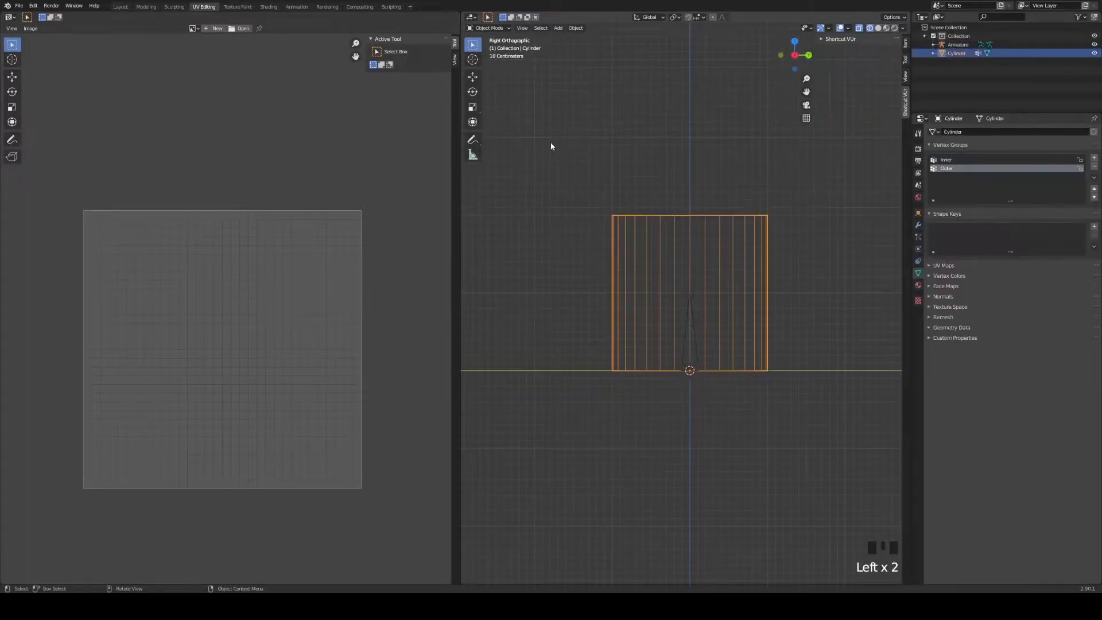
click(694, 338)
click(488, 28)
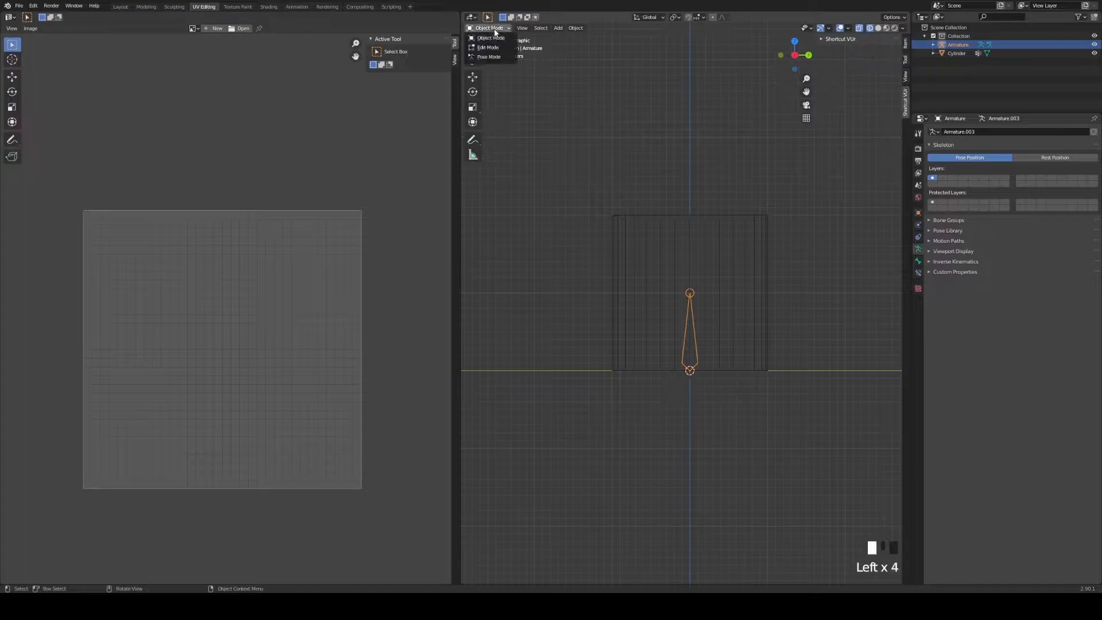
click(488, 47)
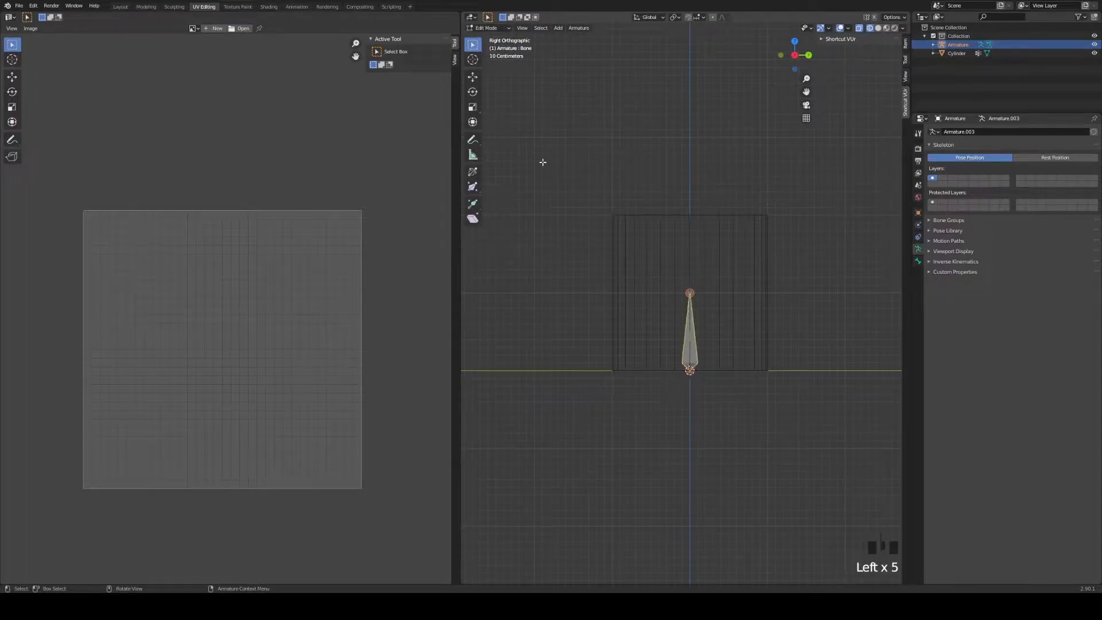
Step: Duplicate the bone and move the copy about 2 m up along Z to the cylinder's upper rim
key(shift+d)
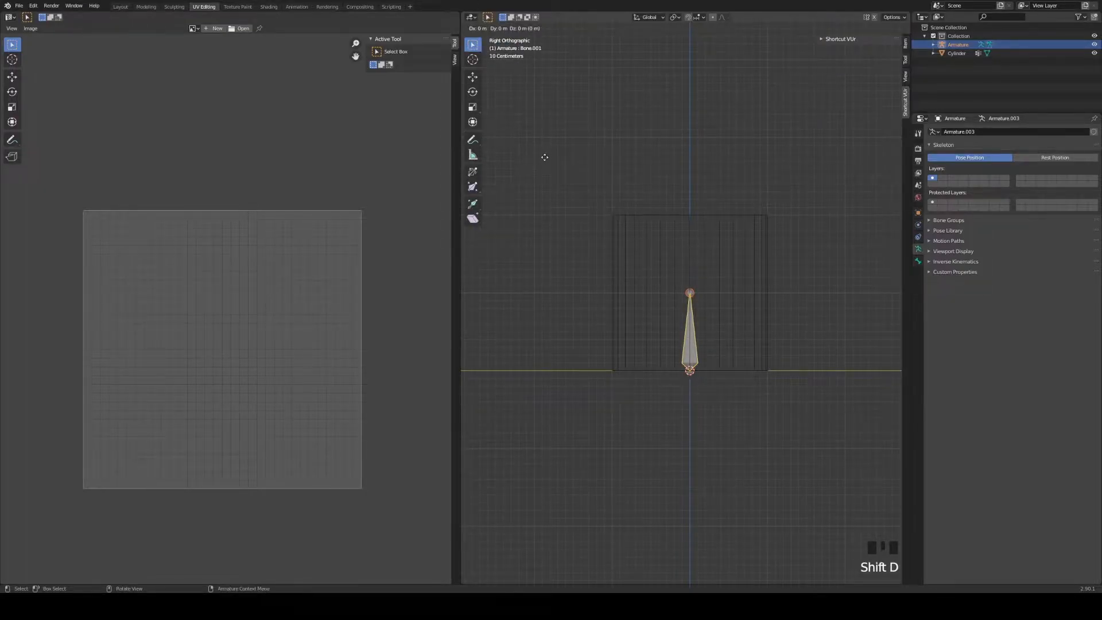
key(z)
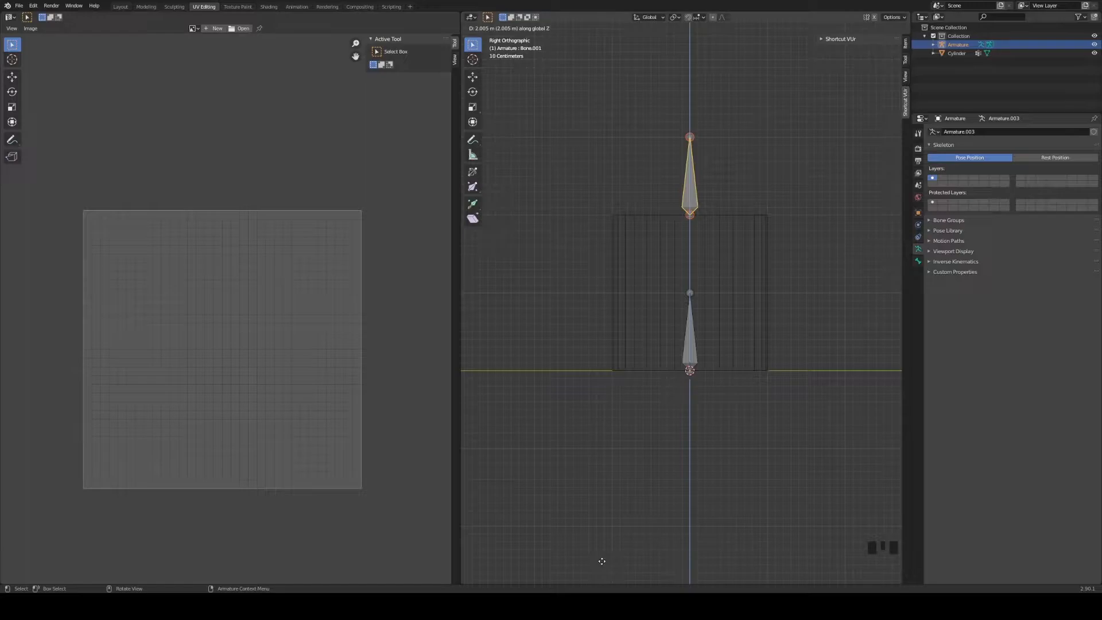
click(601, 560)
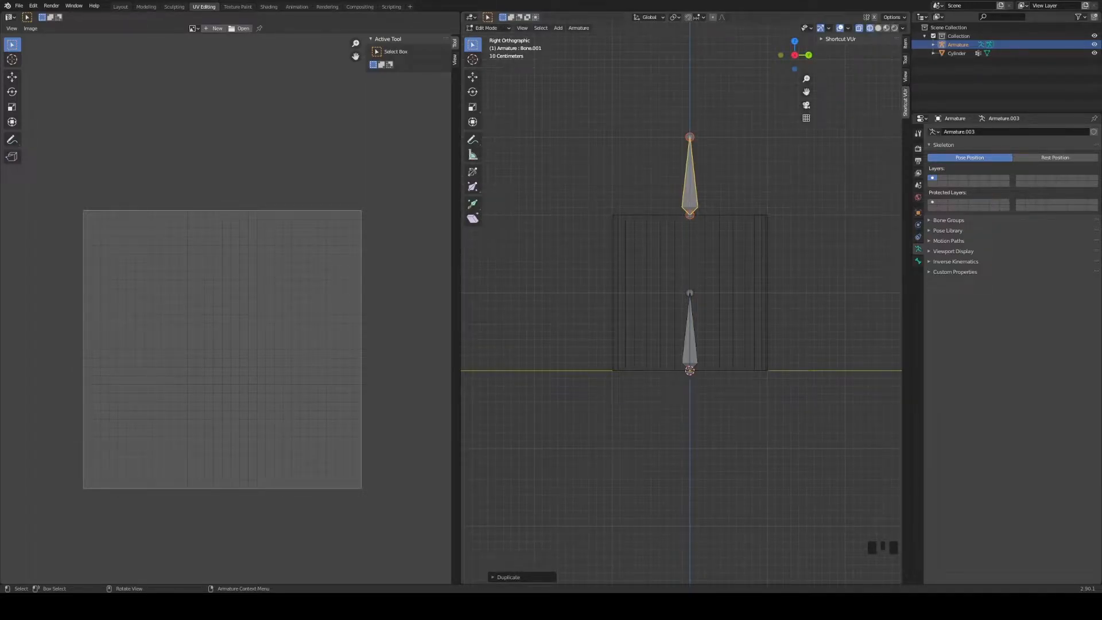
Step: Rename the armature's lower bone to Bottom and the upper bone to Top
click(933, 45)
click(941, 53)
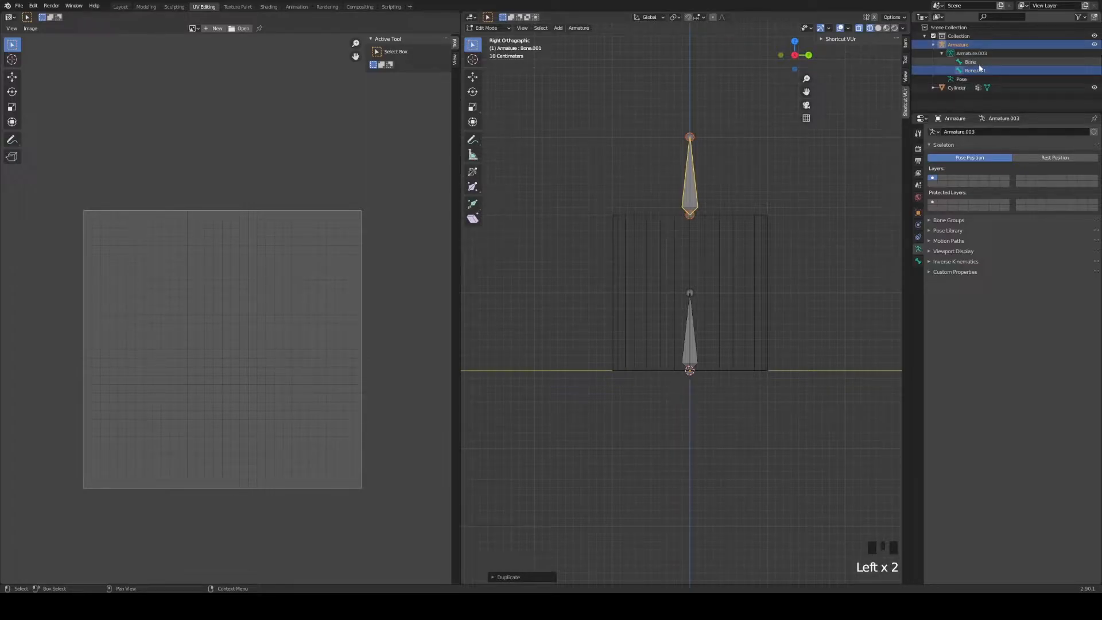
click(969, 61)
double_click(969, 62)
text(Bottom)
key(Return)
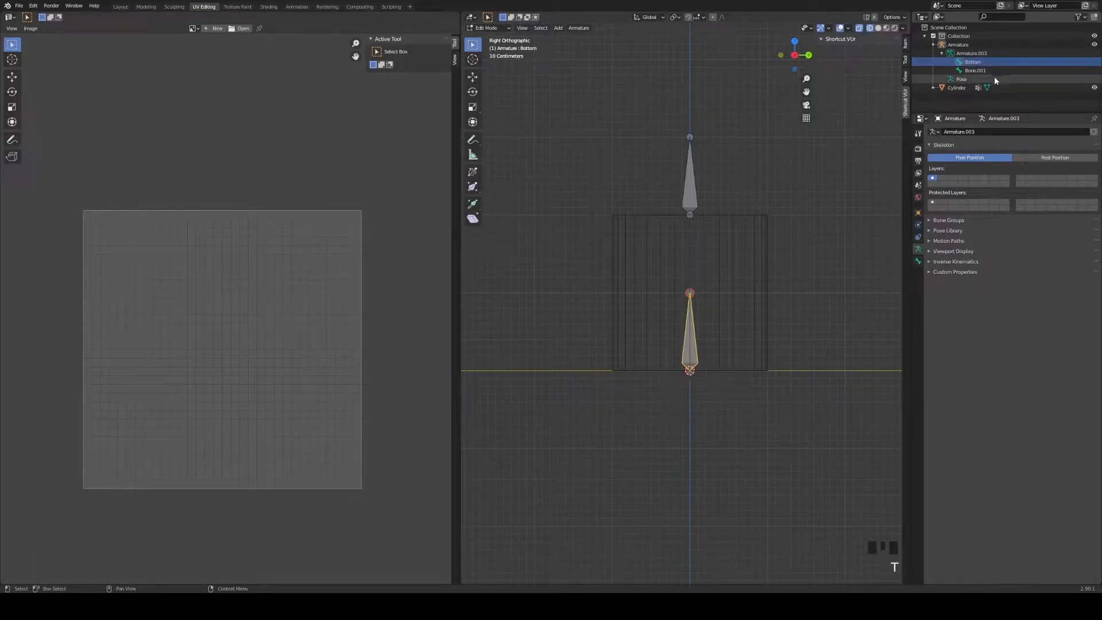
click(998, 71)
double_click(998, 71)
text(Top)
key(Return)
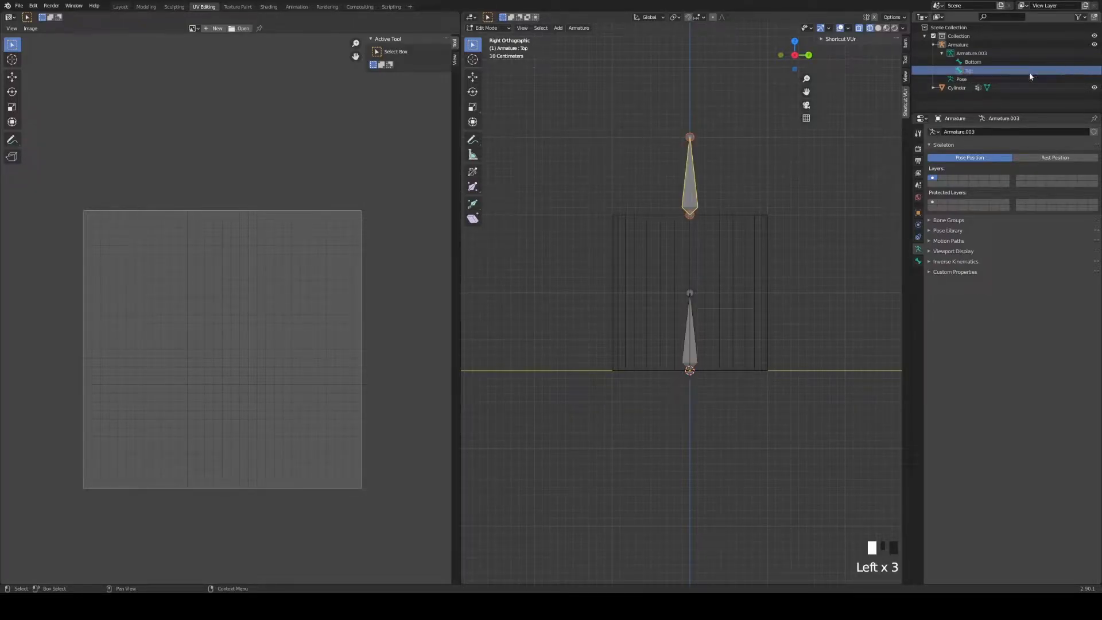
key(Page_Up)
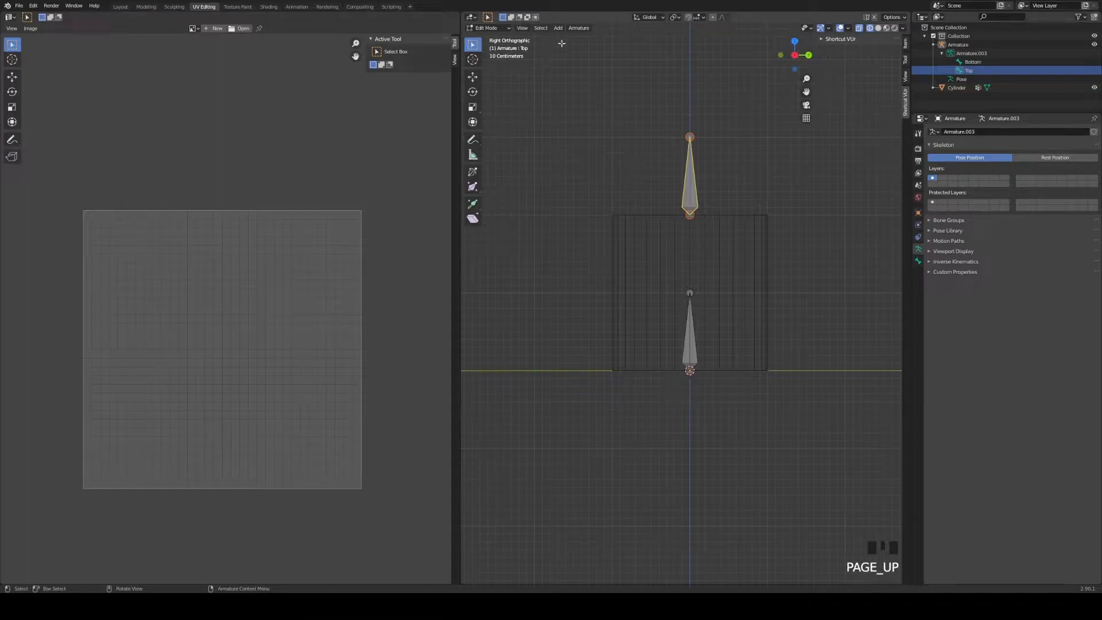
Step: Switch to Object Mode and parent the cylinder to the armature using Armature Deform With Empty Groups
click(487, 28)
click(491, 37)
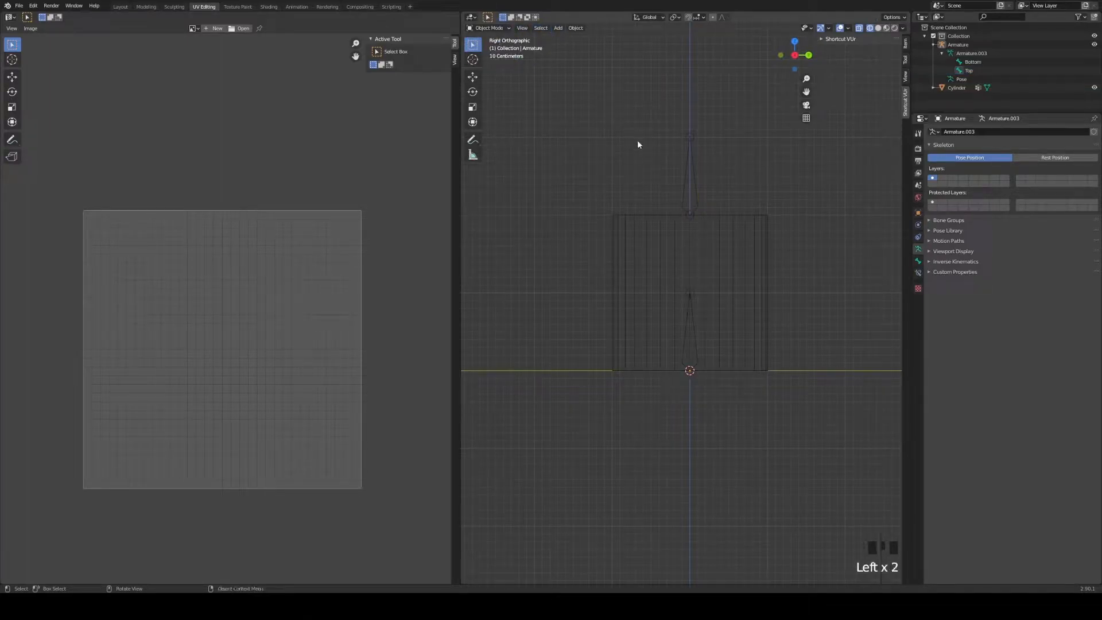
shift+click(756, 251)
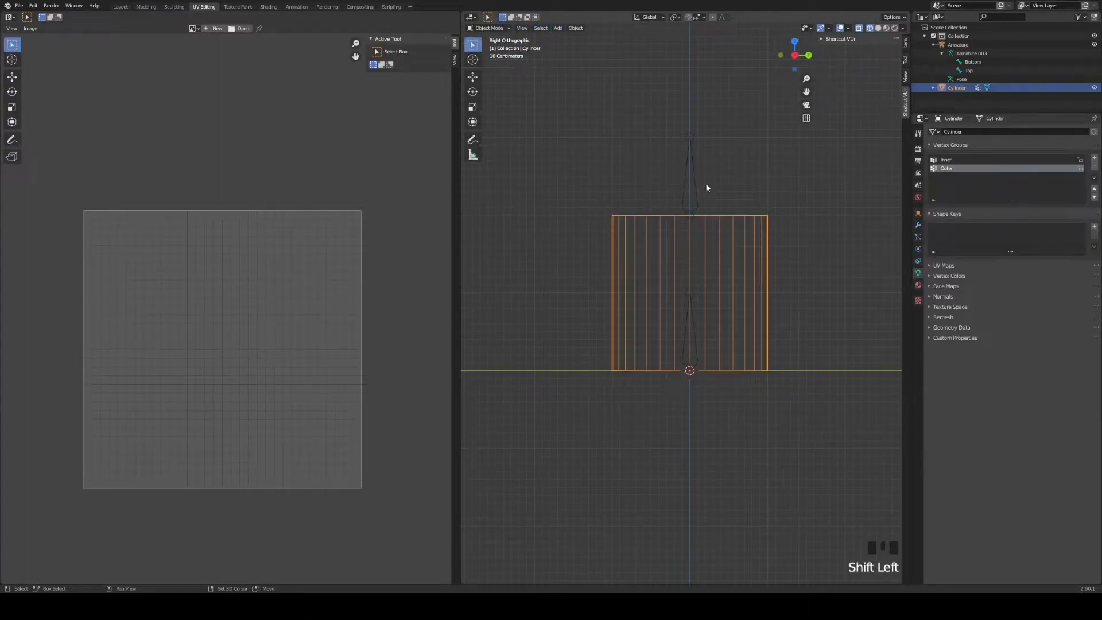
shift+click(693, 198)
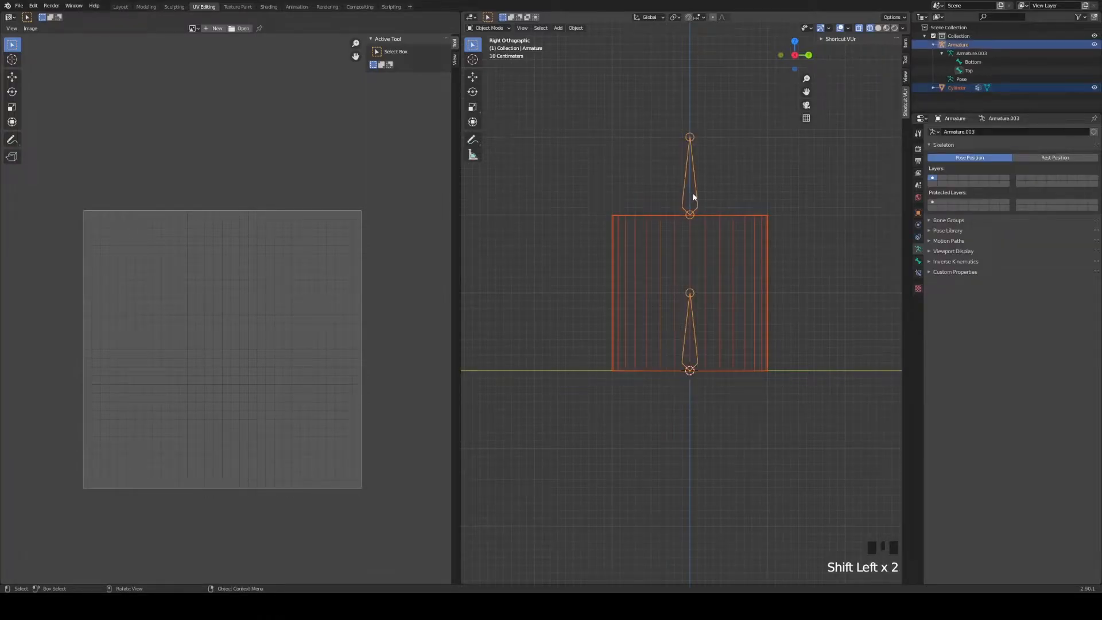
key(ctrl+p)
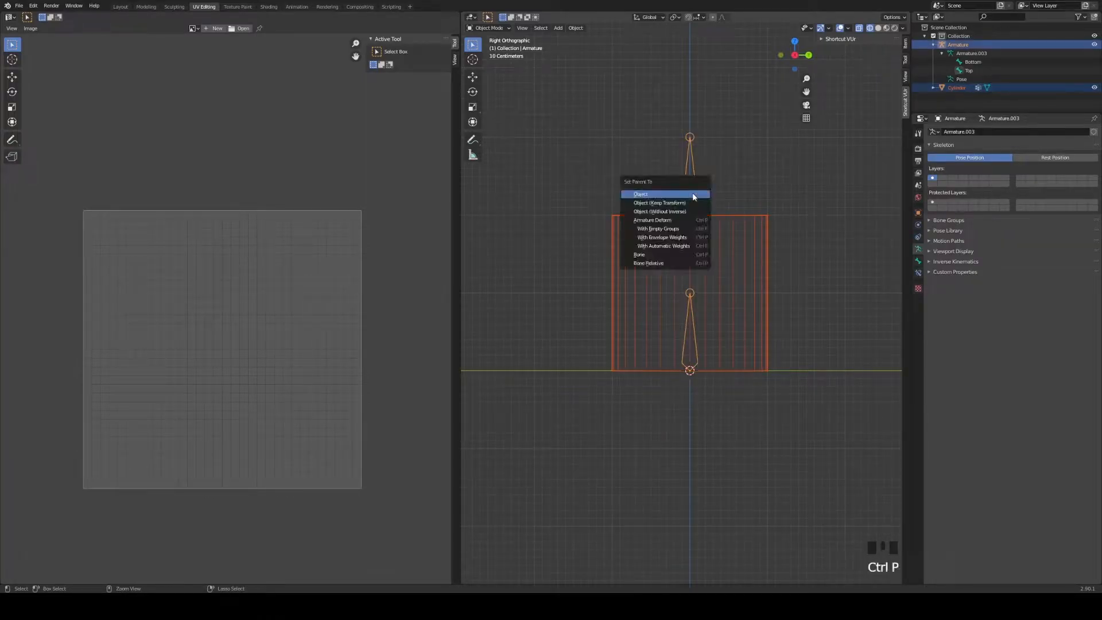
click(676, 231)
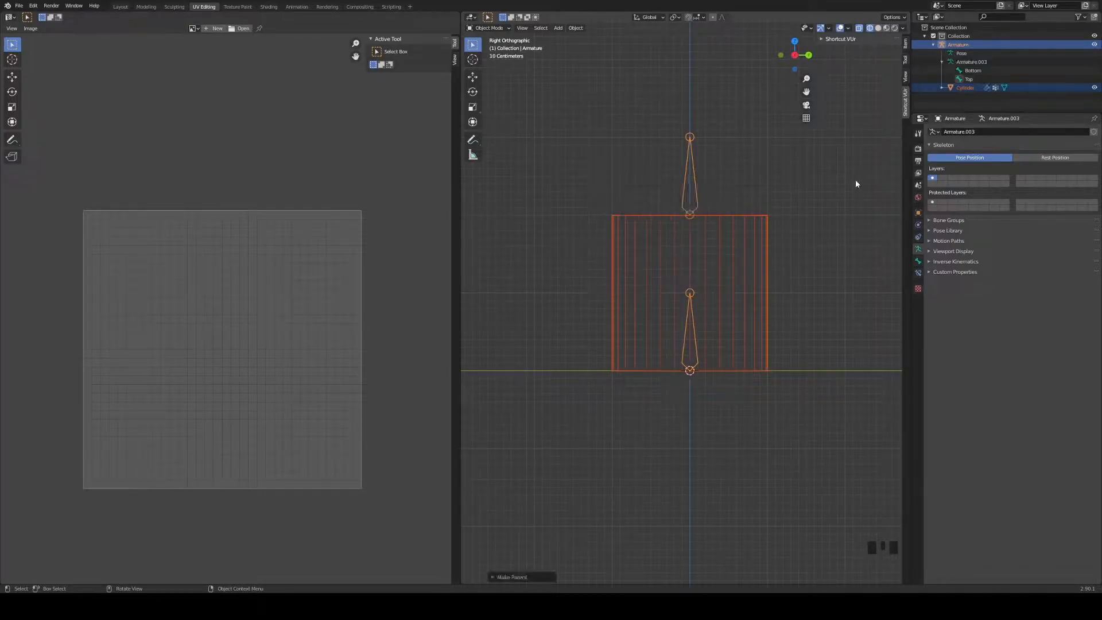
key(Page_Up)
click(772, 199)
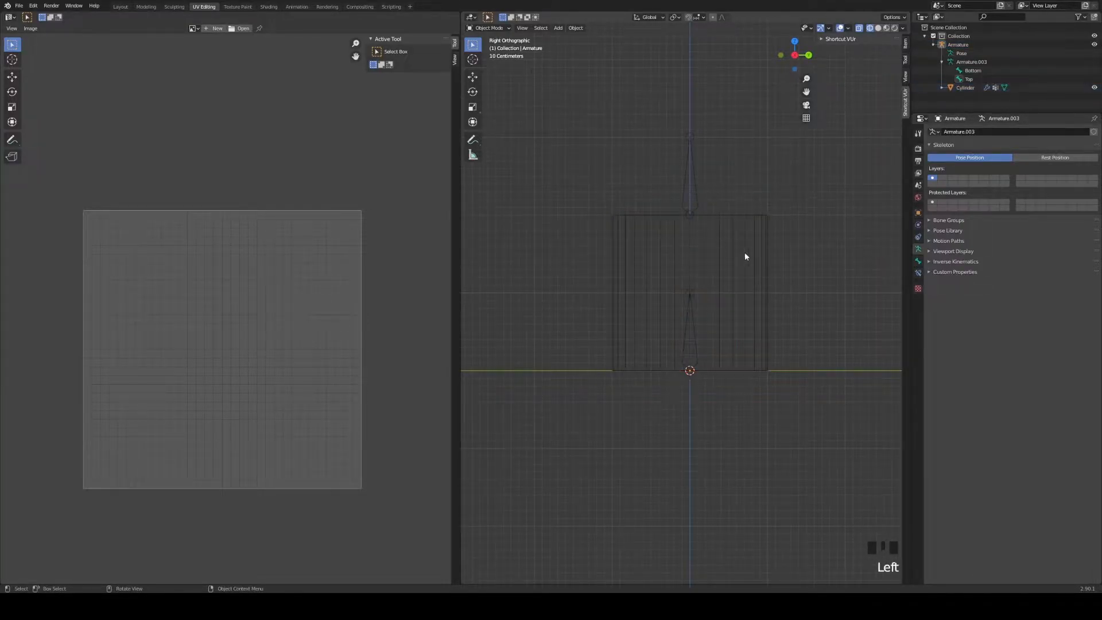
Step: Put the cylinder in Edit Mode with the armature also selected and assign its bottom-edge vertices to the Bottom vertex group
shift+click(693, 198)
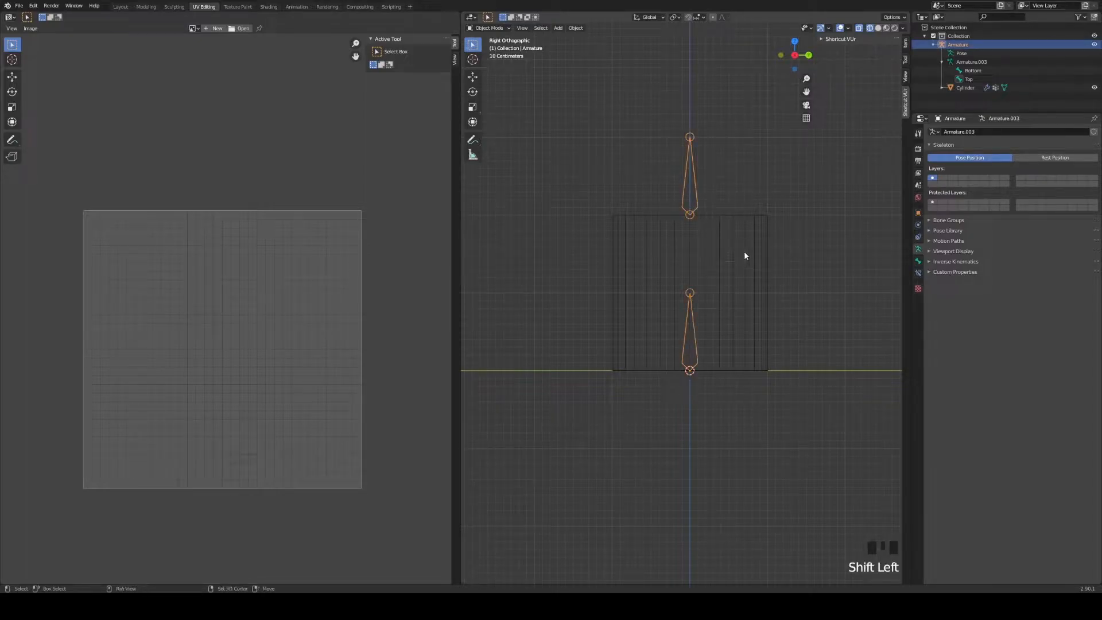
shift+click(743, 252)
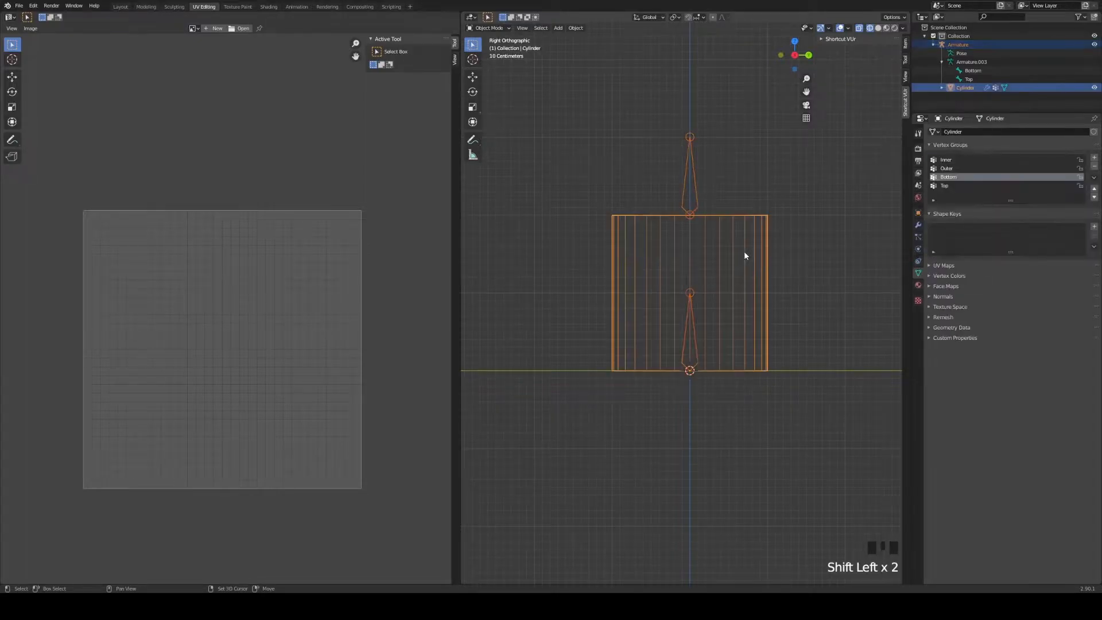
click(488, 28)
click(488, 47)
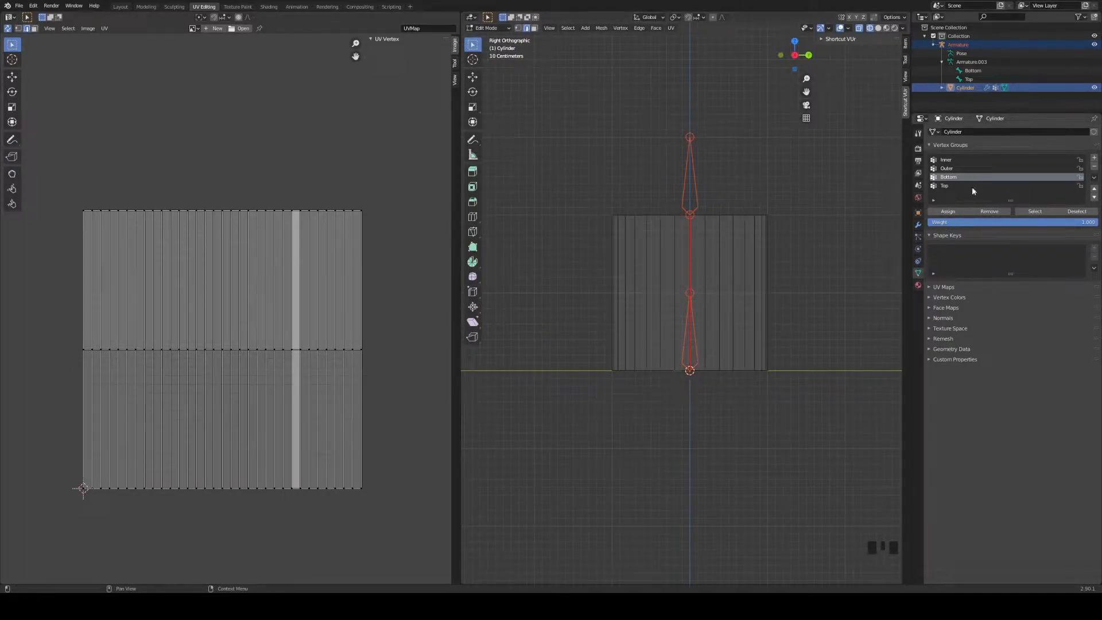
click(1042, 212)
click(1041, 216)
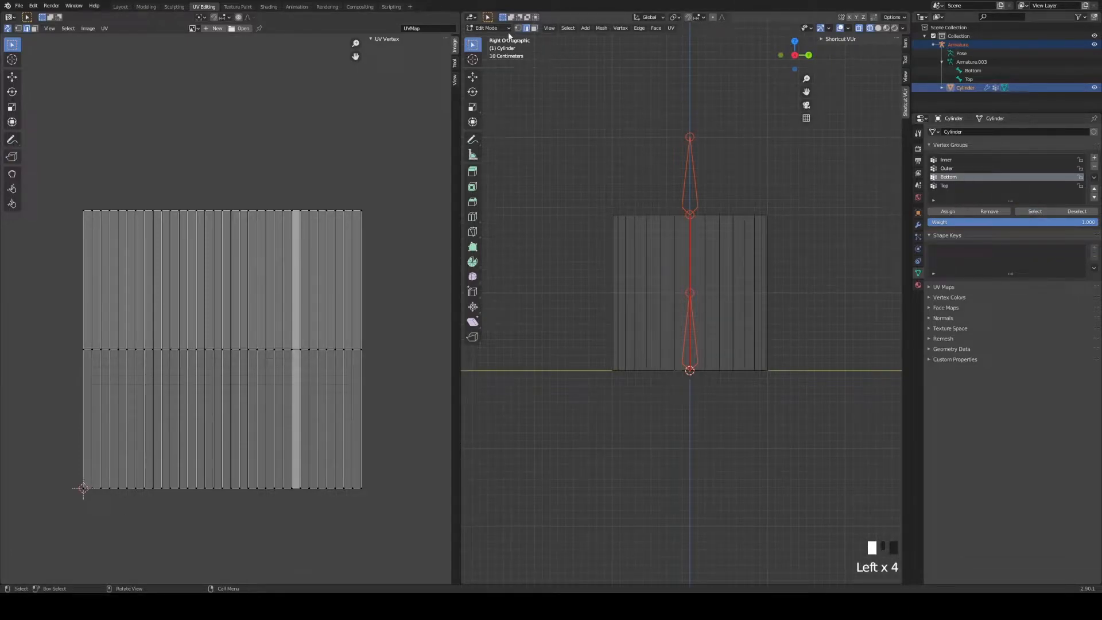
drag(611, 356, 842, 402)
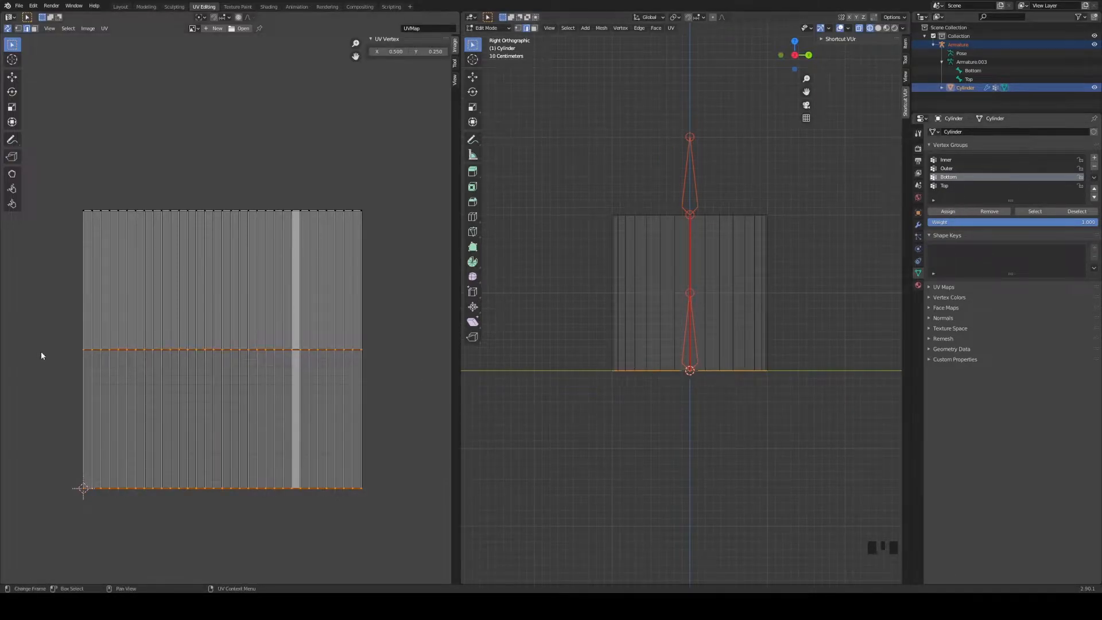
click(948, 212)
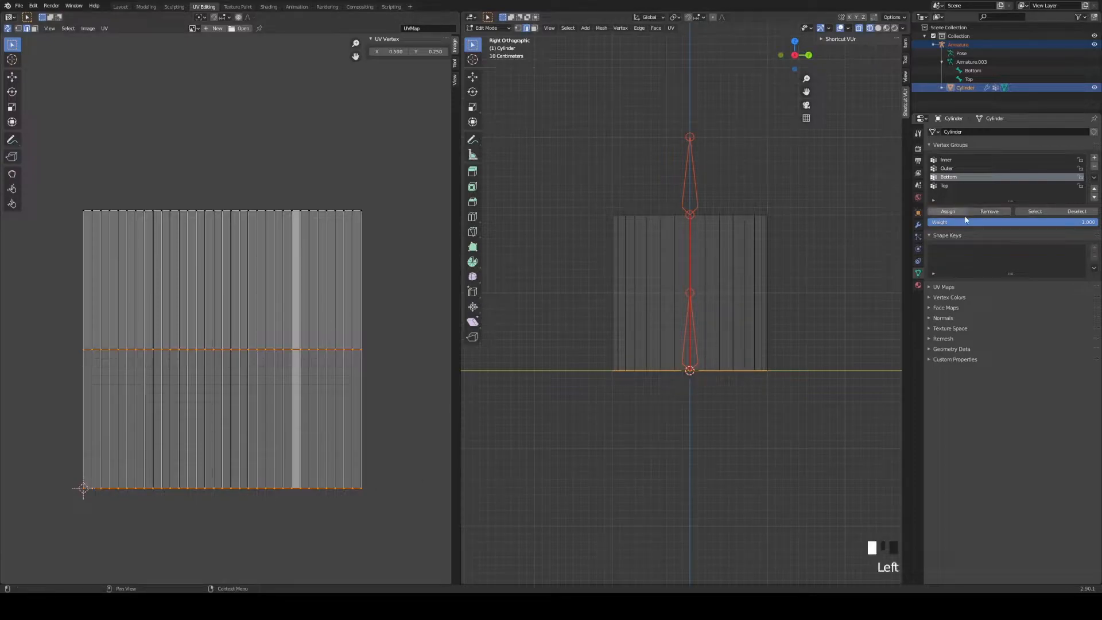
Step: Assign the vertices of the cylinder's upper rim to the Top vertex group
click(951, 185)
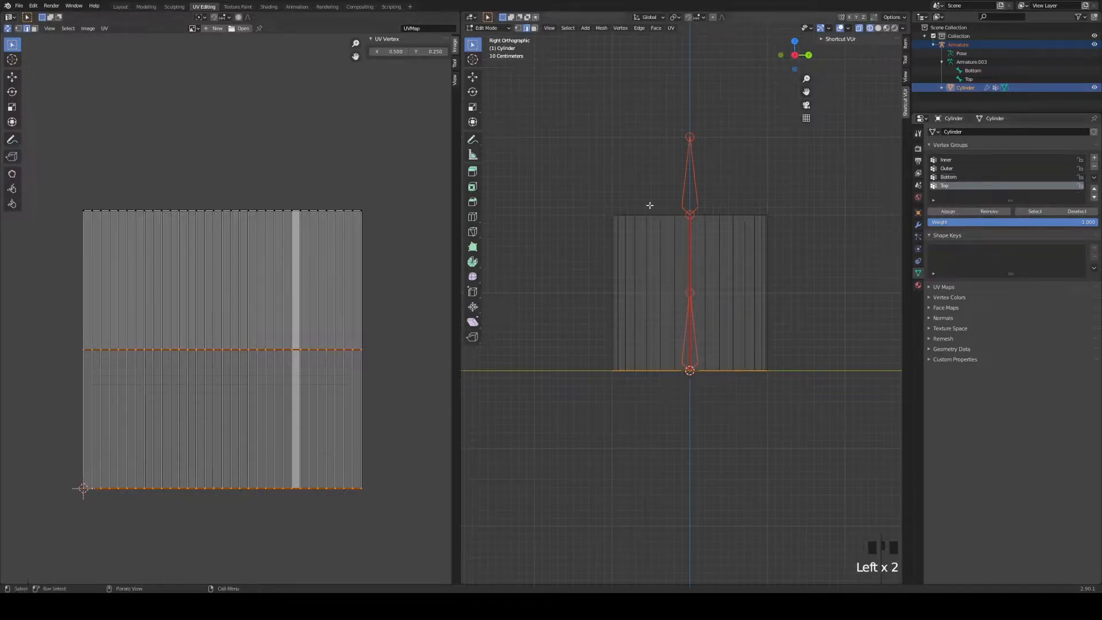
click(610, 189)
drag(583, 181, 833, 255)
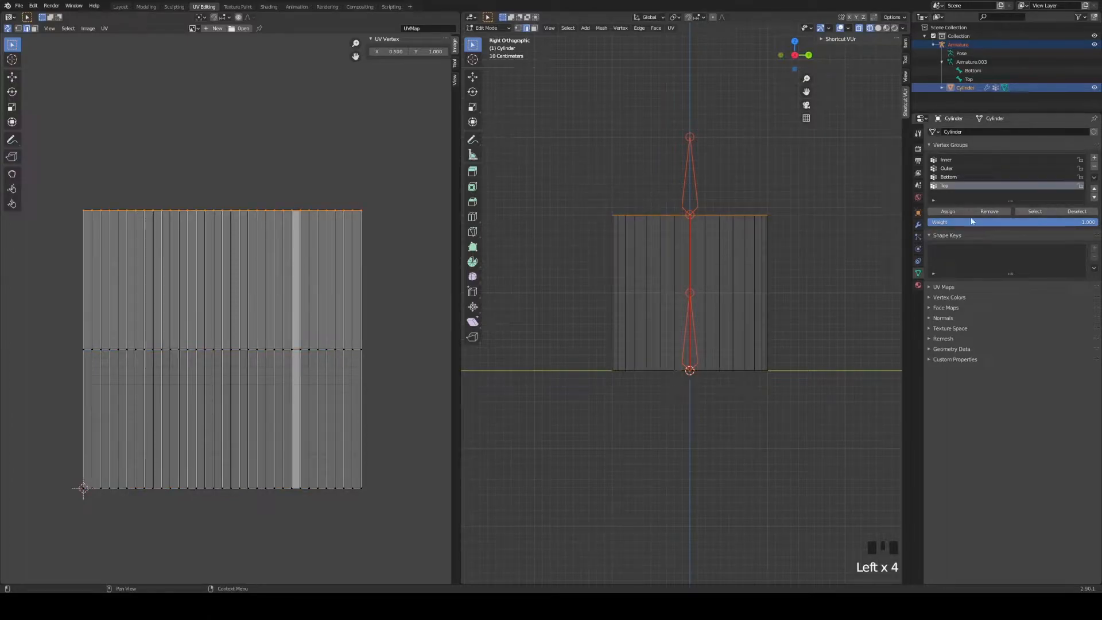
click(953, 212)
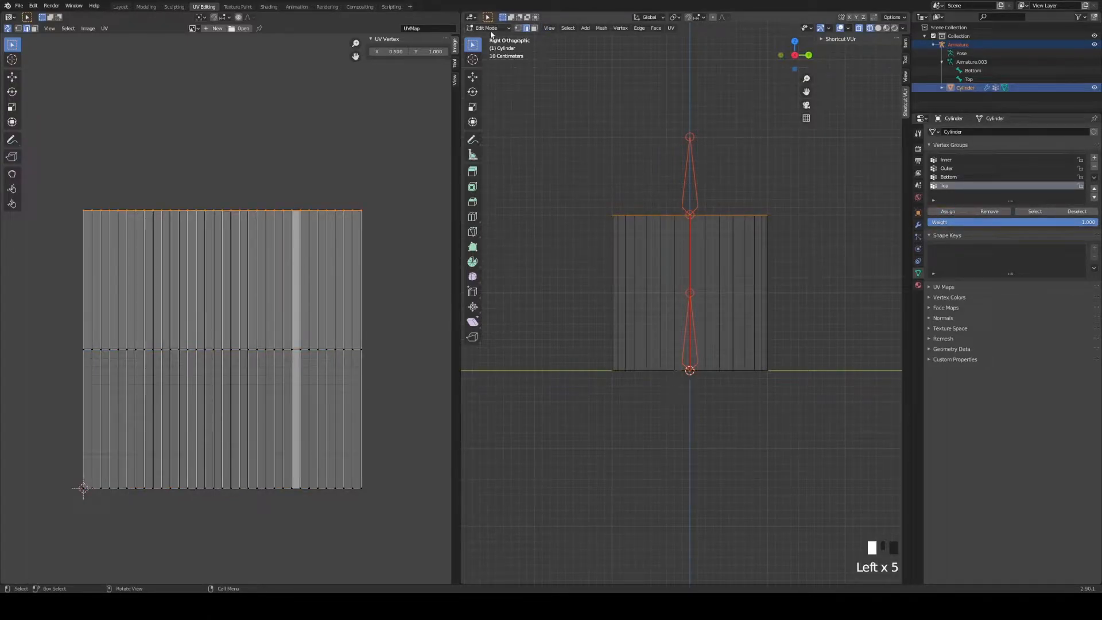
Step: Show the scene in solid shading and switch the armature to Pose Mode
mouse_move(660, 224)
middle_down()
mouse_move(726, 224)
mouse_move(766, 241)
mouse_move(749, 275)
middle_up()
key(z)
click(506, 29)
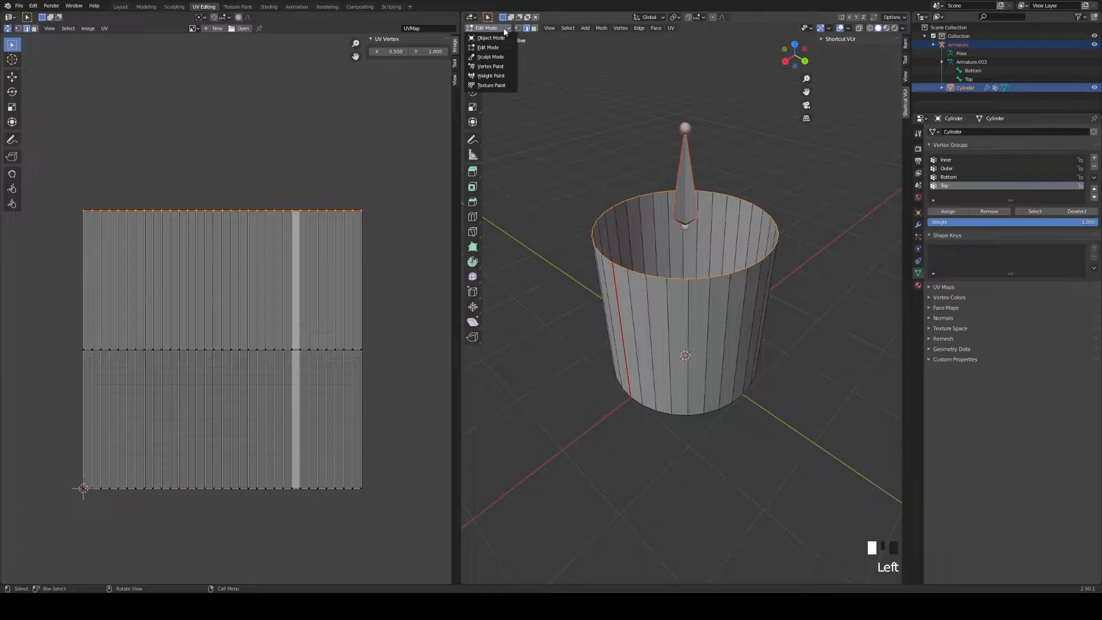
click(491, 38)
click(692, 171)
click(499, 31)
click(490, 56)
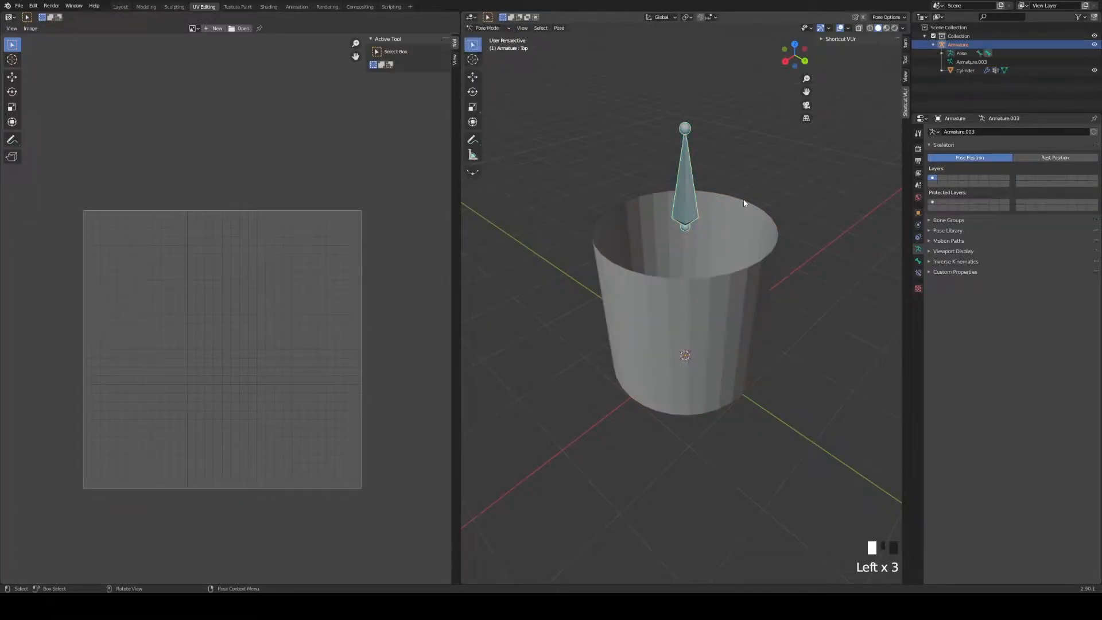
Step: Test the rig by moving and scaling the Top bone, undoing each change
middle_drag(745, 202, 765, 177)
key(g)
click(772, 215)
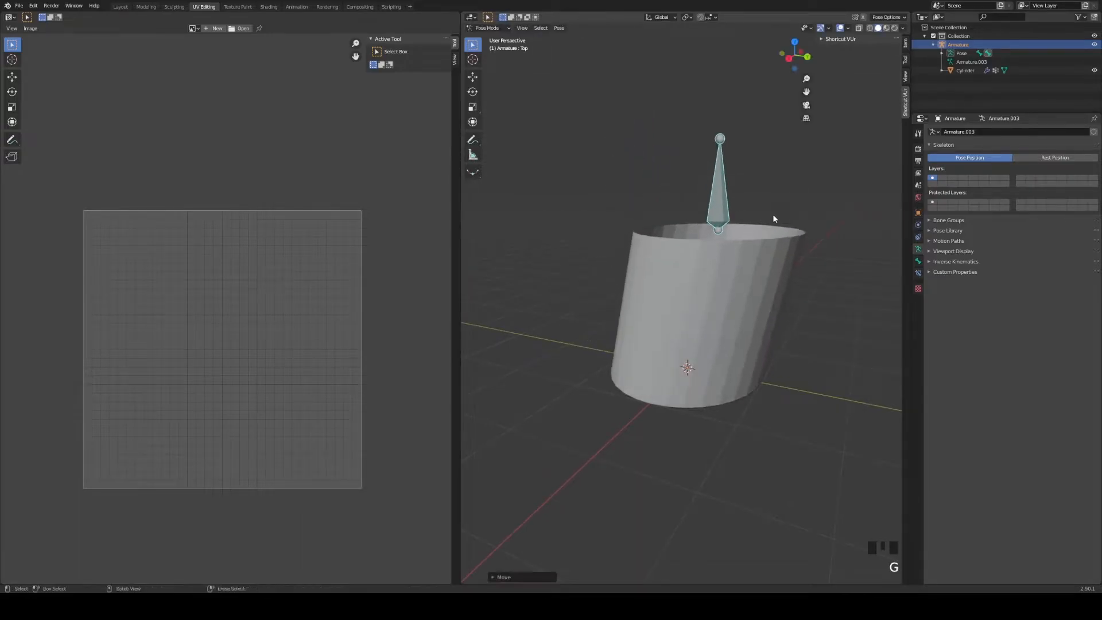
key(ctrl+z)
key(s)
click(868, 177)
middle_drag(878, 191, 775, 332)
key(ctrl+z)
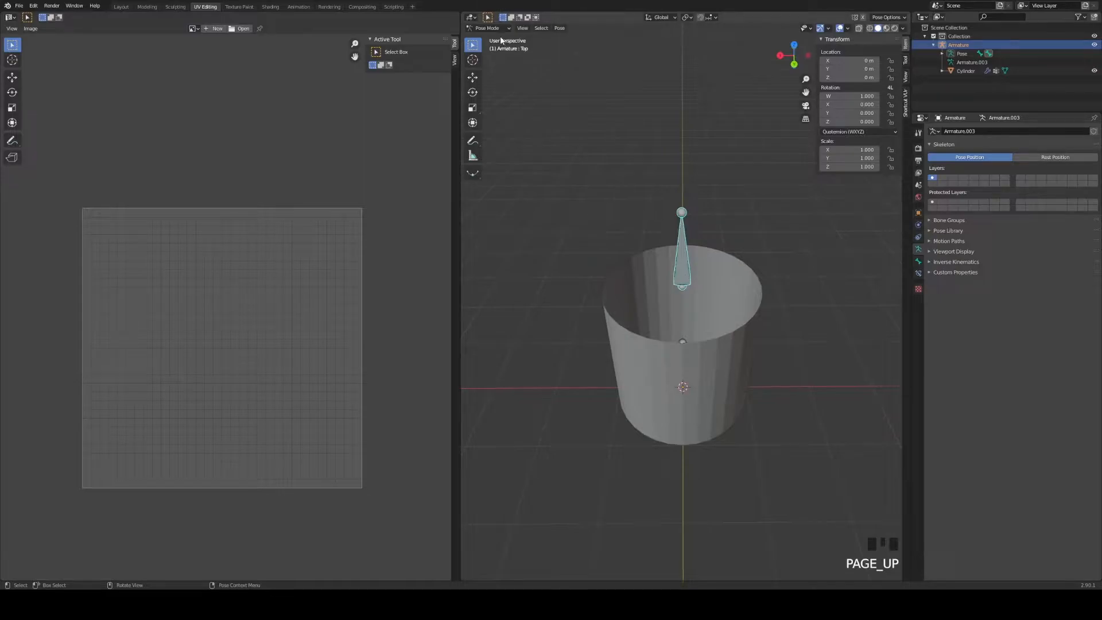
Step: Return to Object Mode and rotate the armature -90° about the global X axis
click(487, 28)
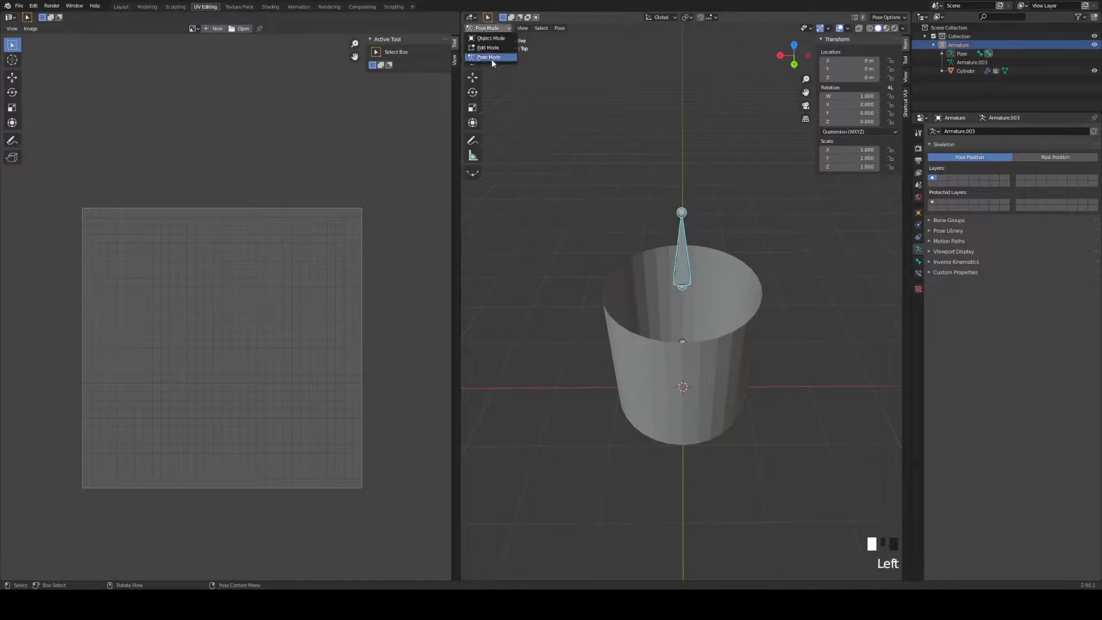
click(488, 38)
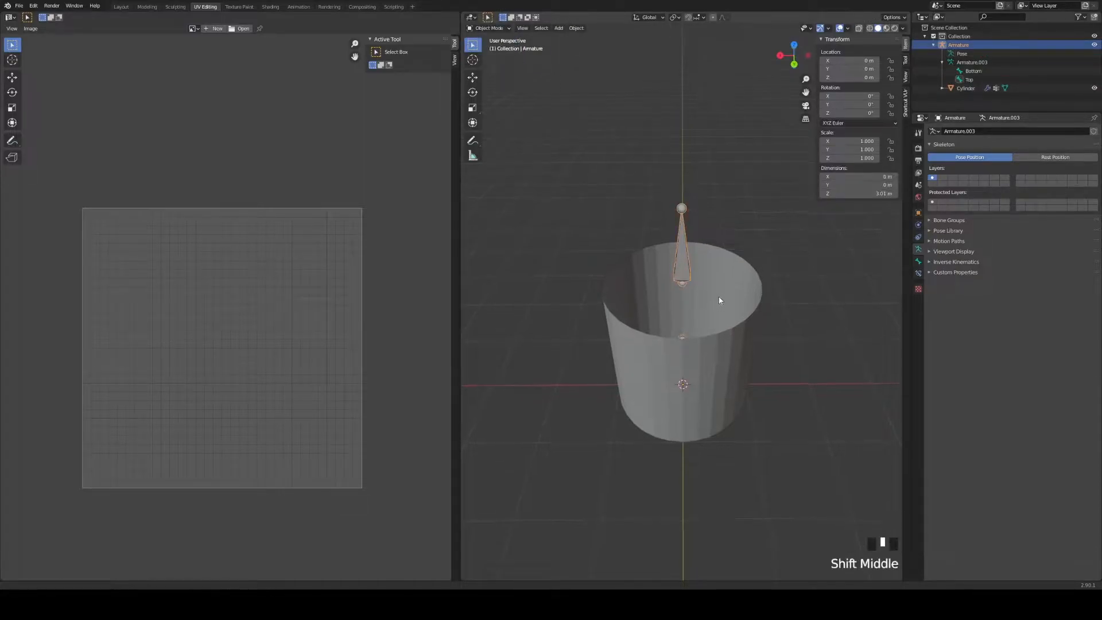
shift+middle_drag(719, 298, 717, 286)
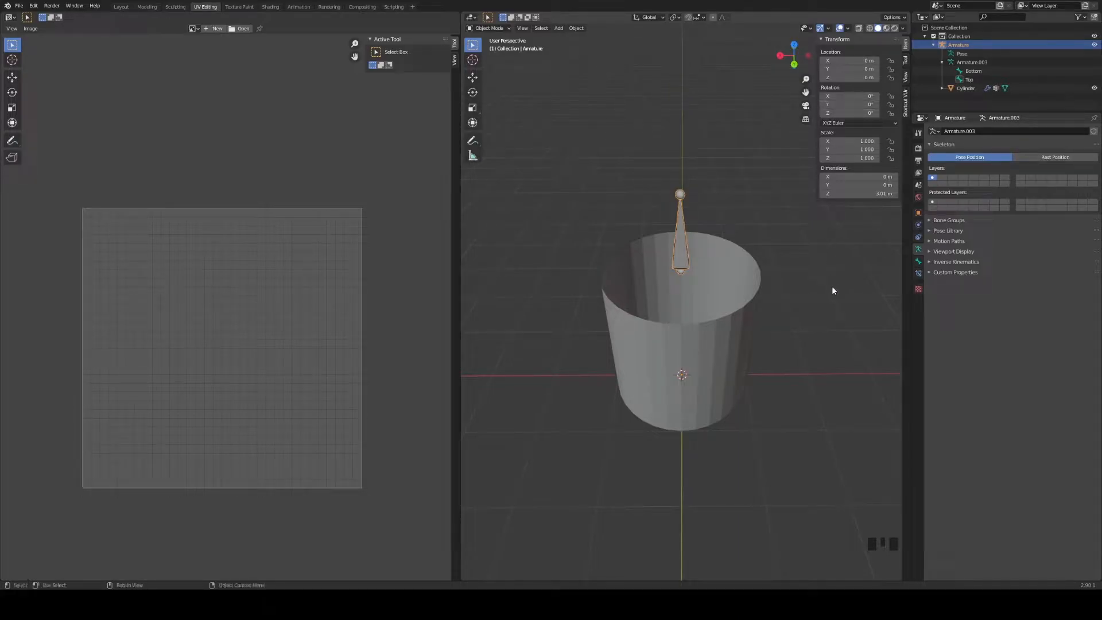
shift+middle_drag(831, 285, 824, 289)
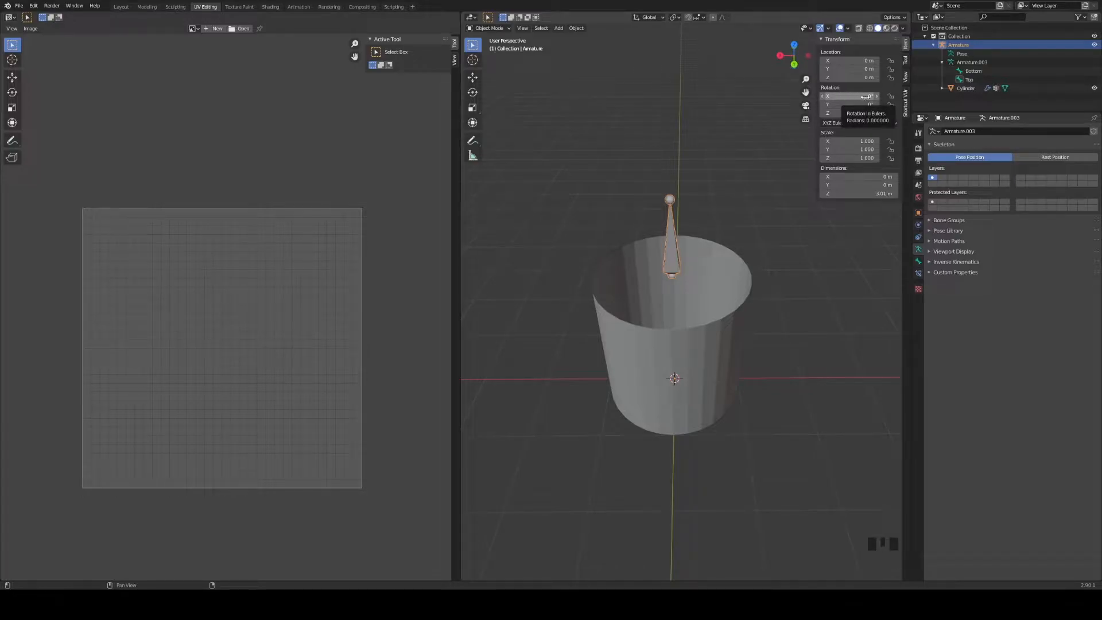
shift+middle_drag(833, 364, 834, 344)
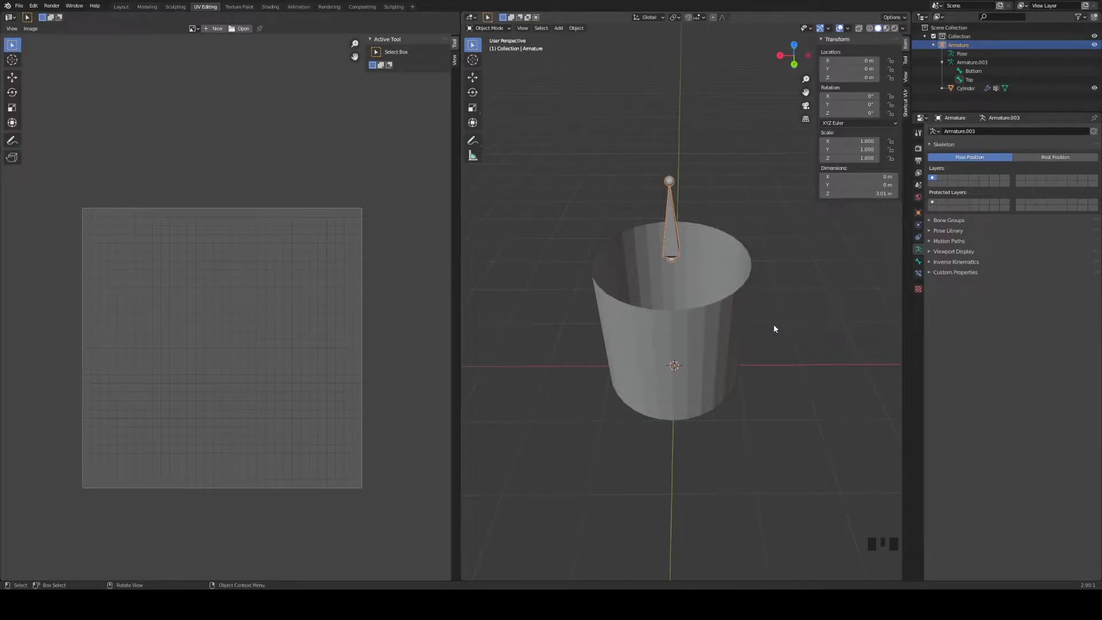
key(r)
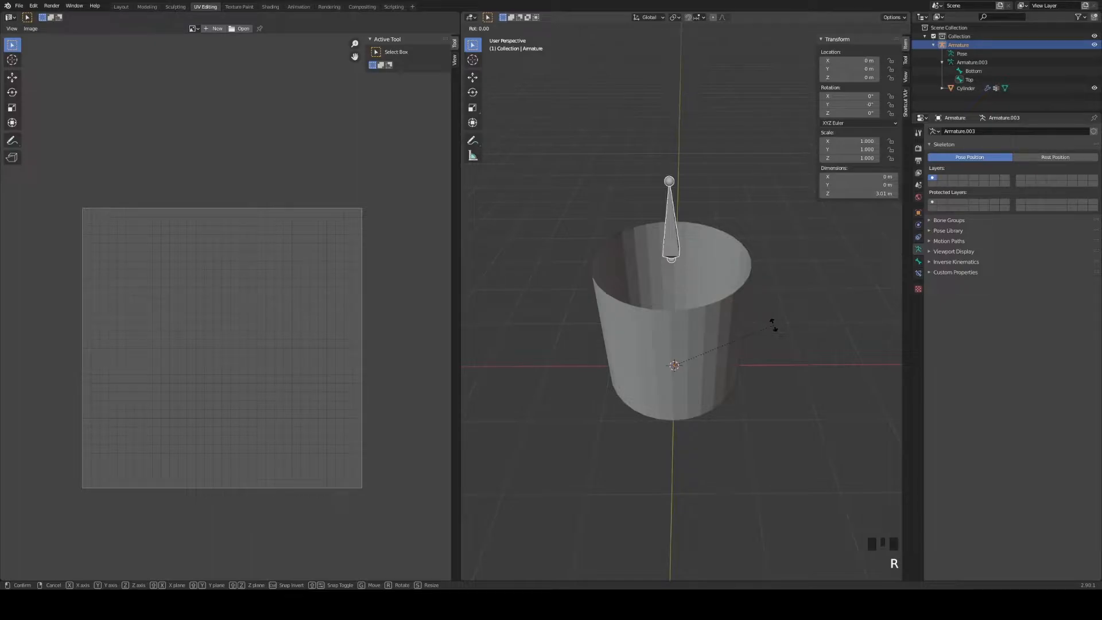
key(x)
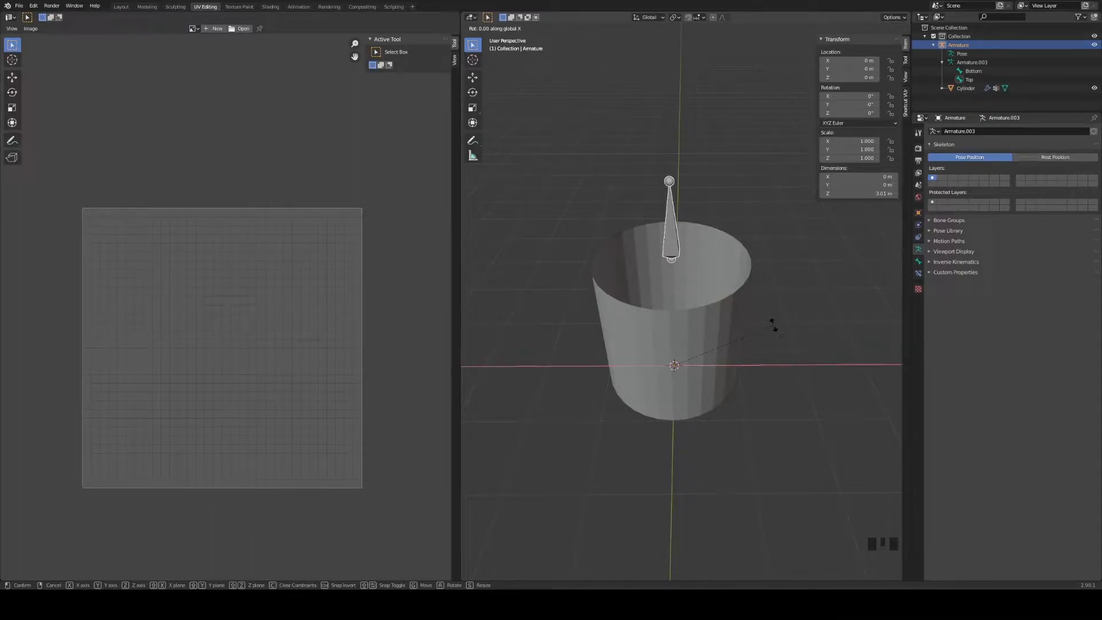
text(-90)
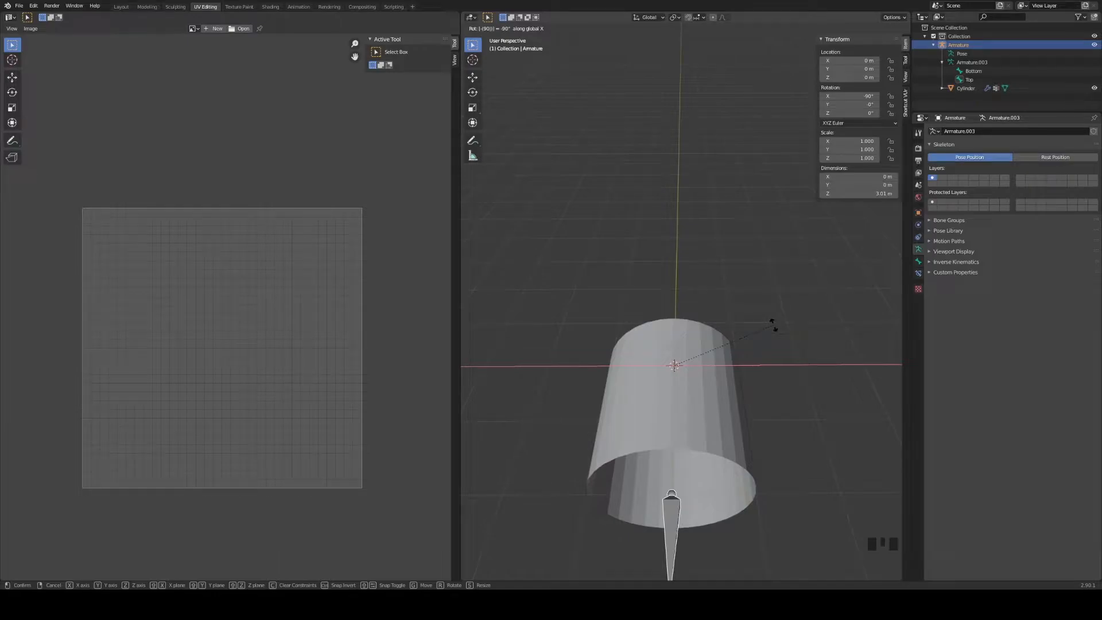
key(Return)
Step: Apply the armature's rotation
middle_drag(773, 324, 825, 339)
scroll(848, 342, down, 3)
key(ctrl+a)
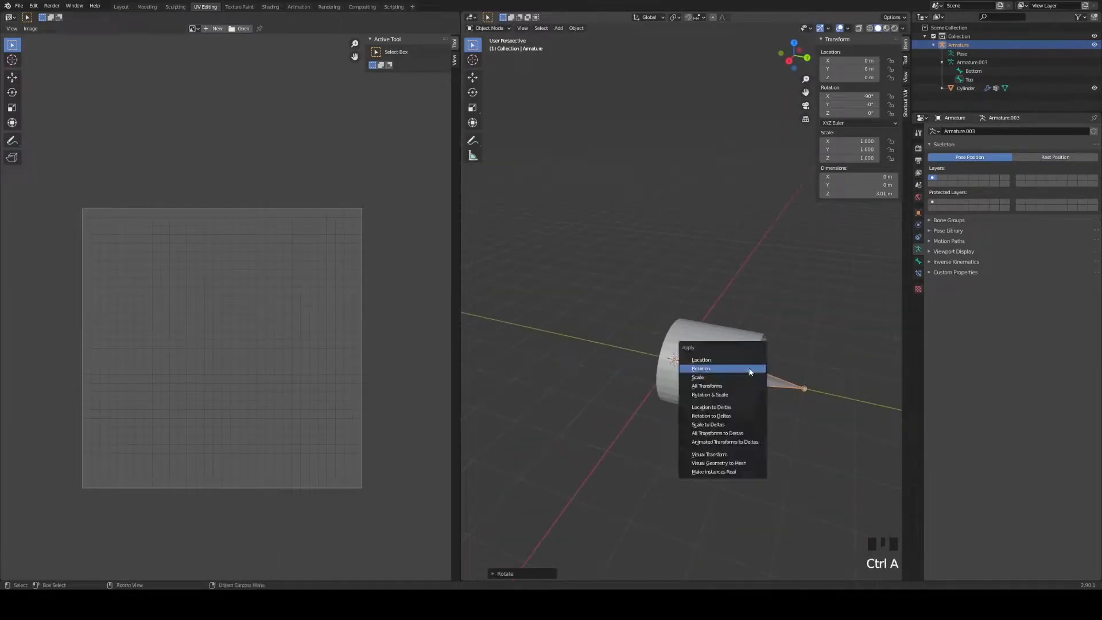
click(726, 369)
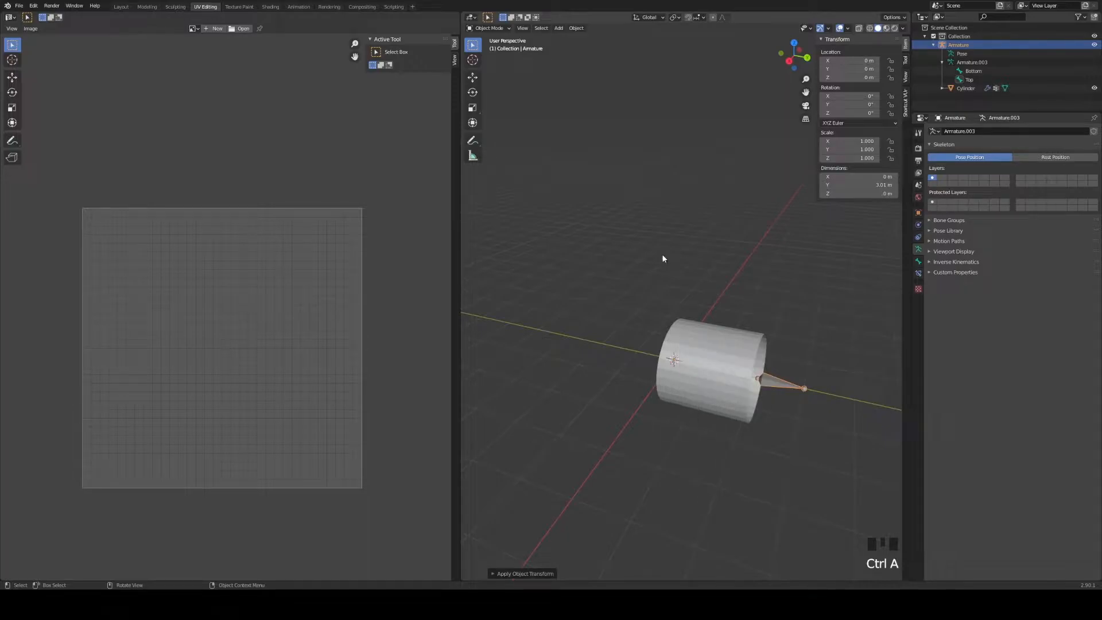
Step: Rotate the armature 90° about the global X axis
text(rx)
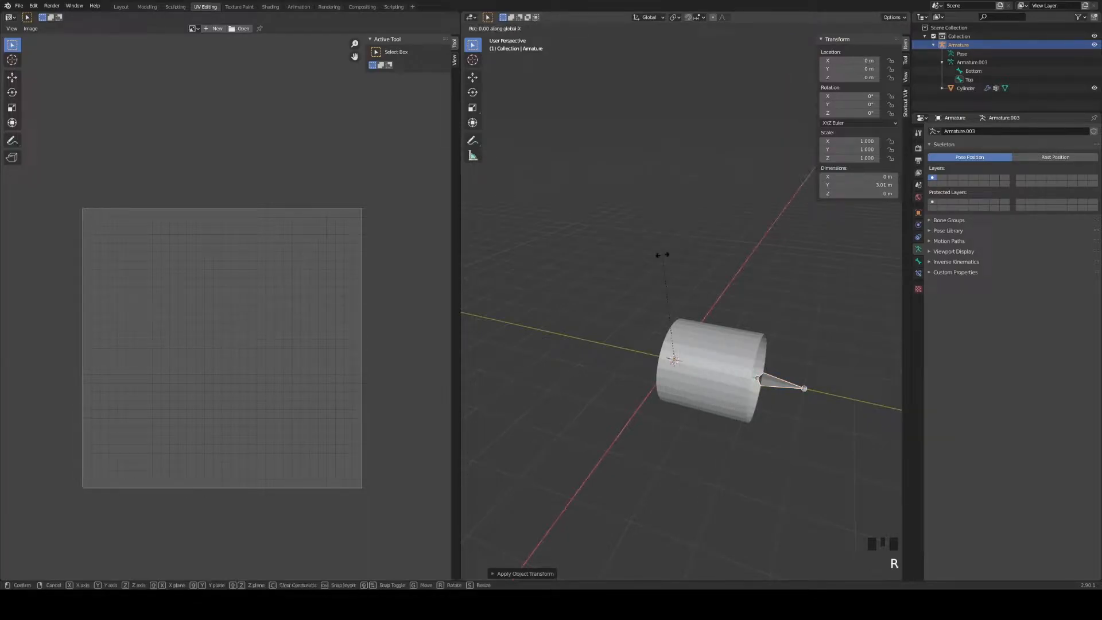
text(90)
key(Return)
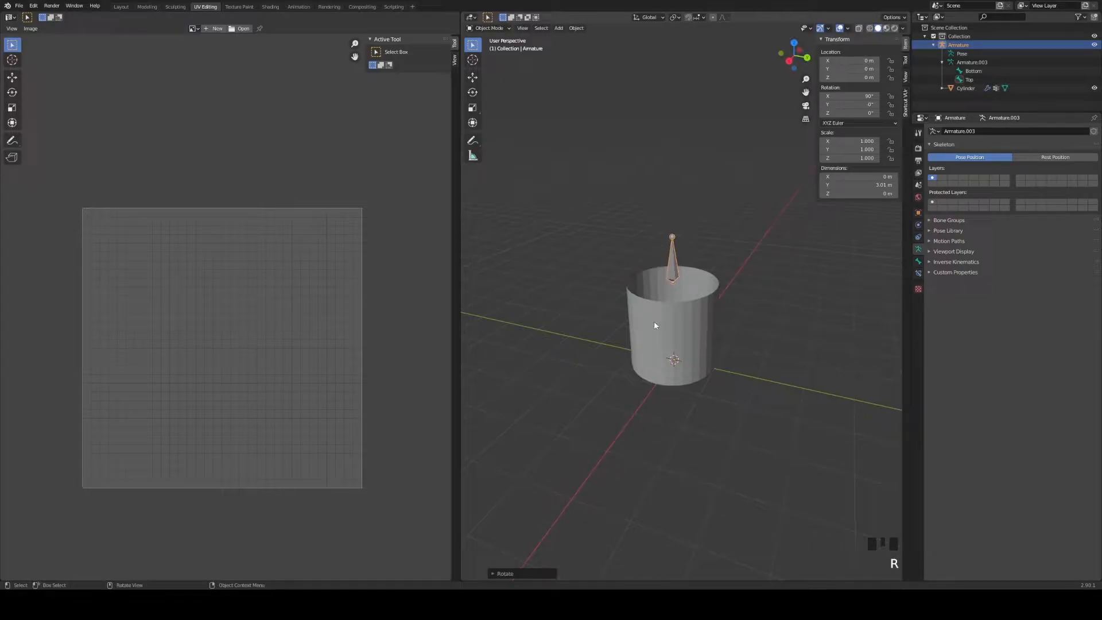
Step: Apply the cylinder's rotation
click(650, 319)
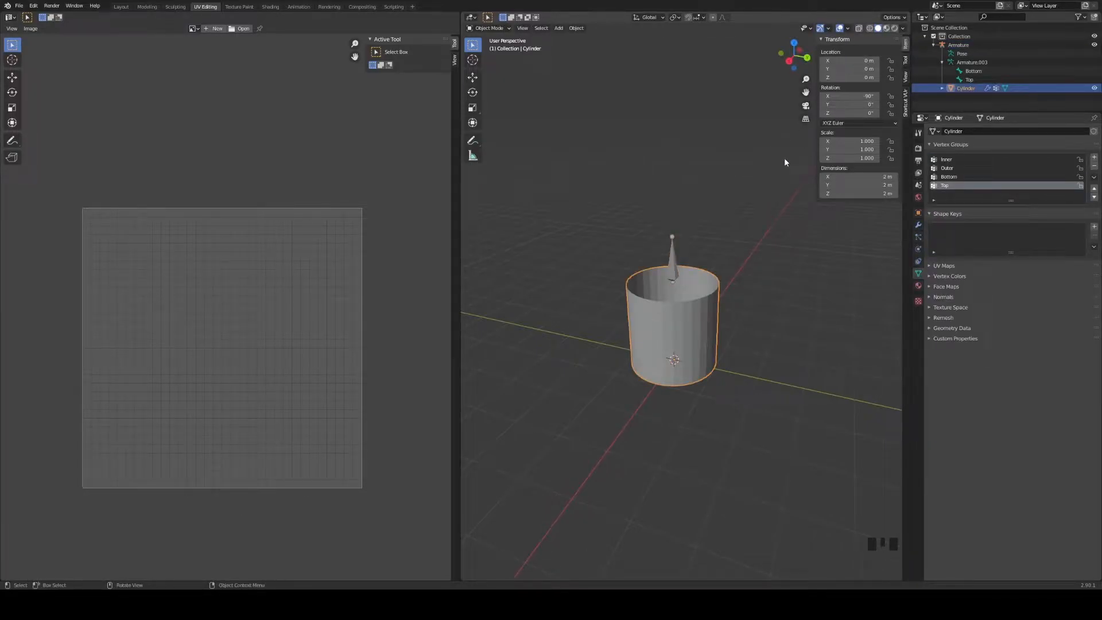
key(ctrl+a)
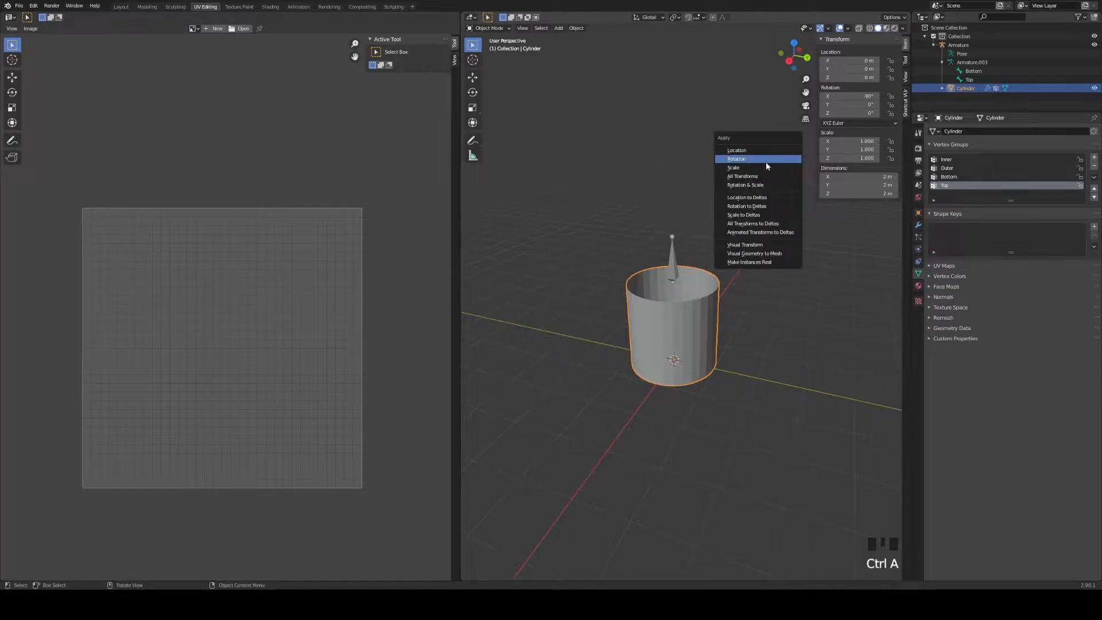
click(749, 159)
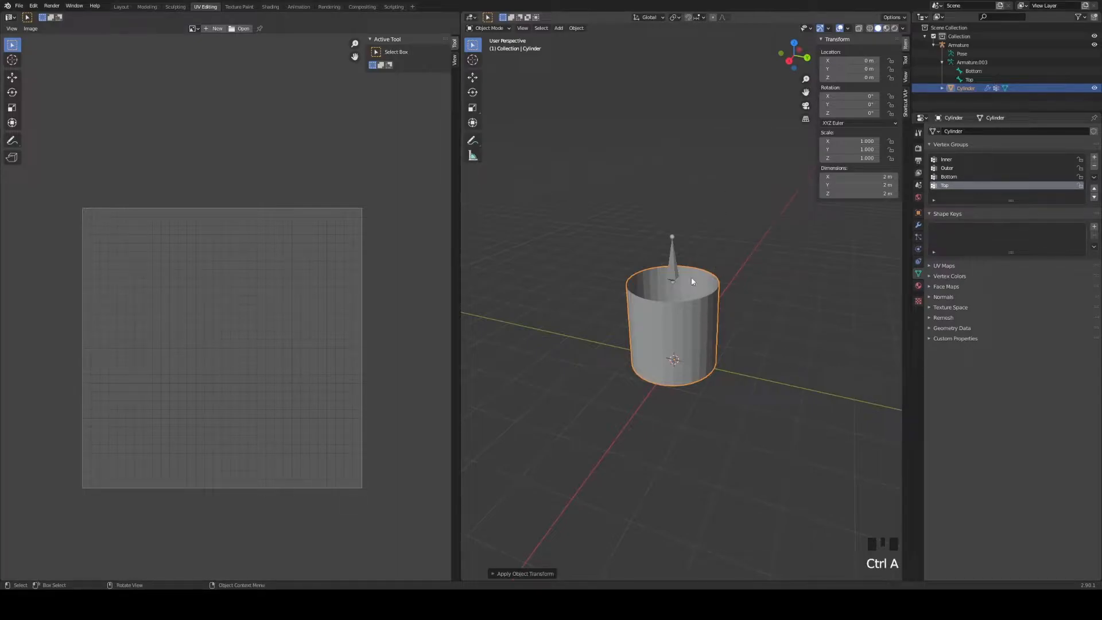
middle_drag(746, 339, 766, 345)
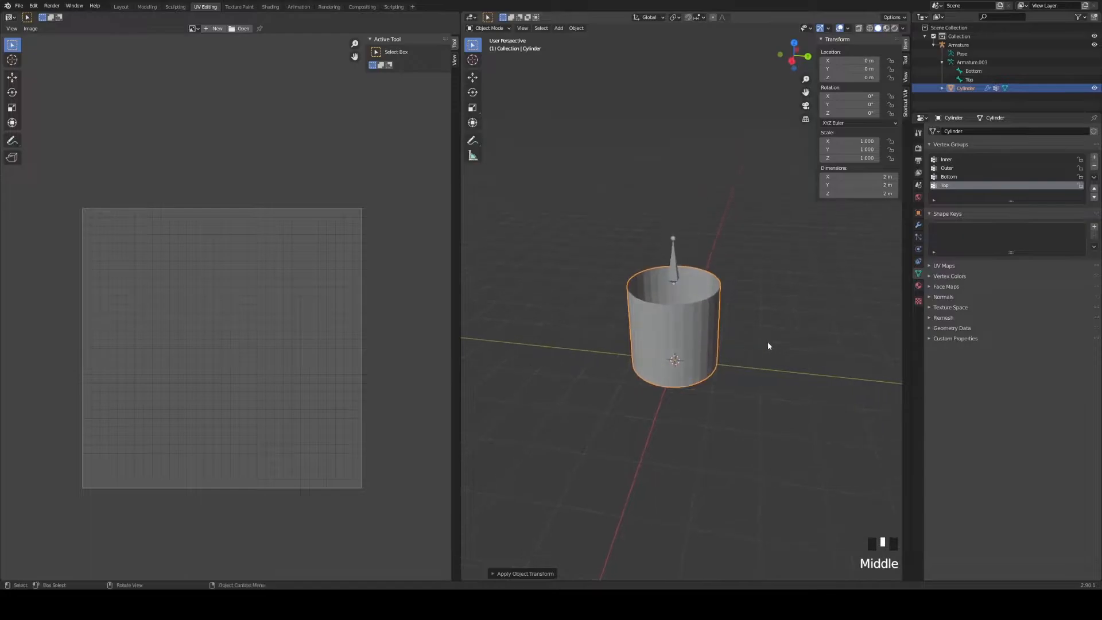
Step: Inspect the armature's rotation values and its alignment with the cylinder
click(673, 267)
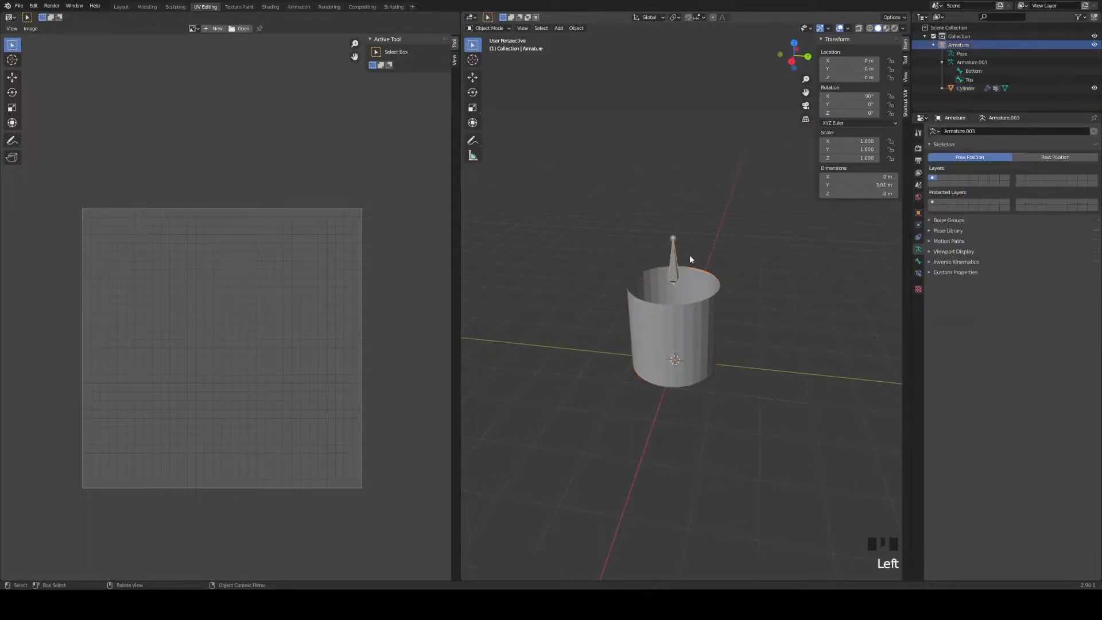
shift+middle_drag(777, 353, 745, 339)
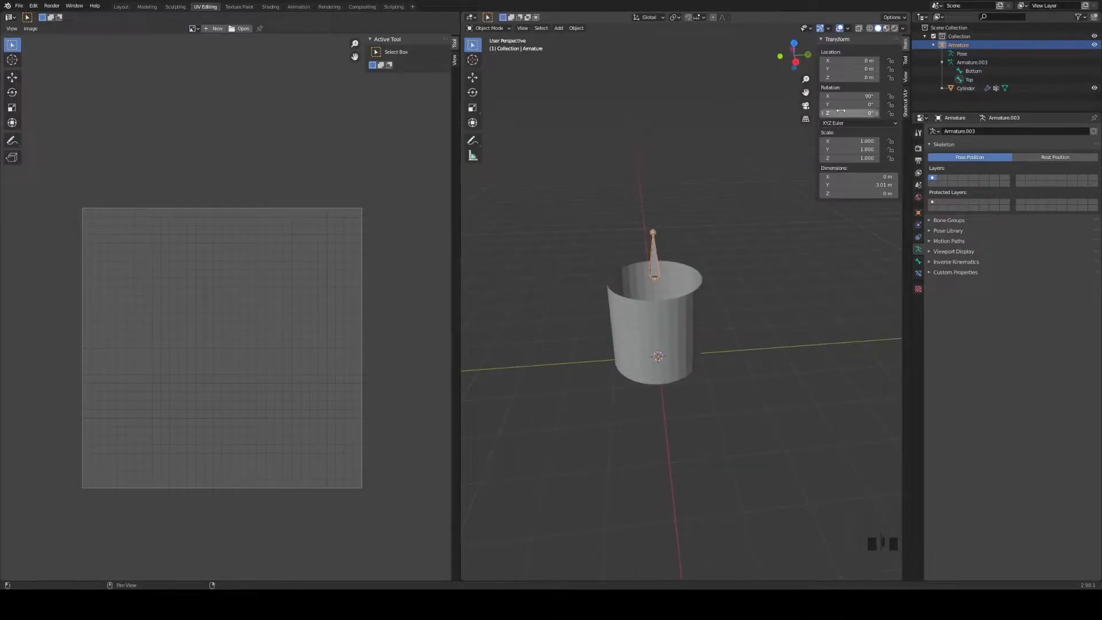
click(672, 322)
click(666, 279)
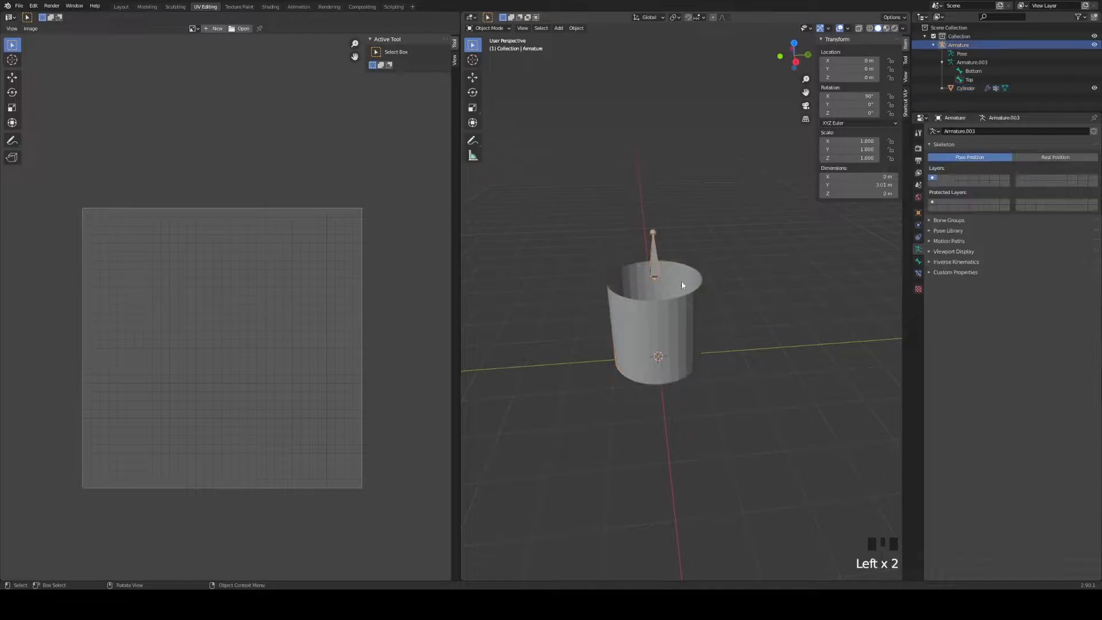
middle_drag(665, 278, 786, 340)
shift+middle_drag(717, 343, 775, 347)
scroll(762, 347, up, 1)
scroll(753, 330, up, 1)
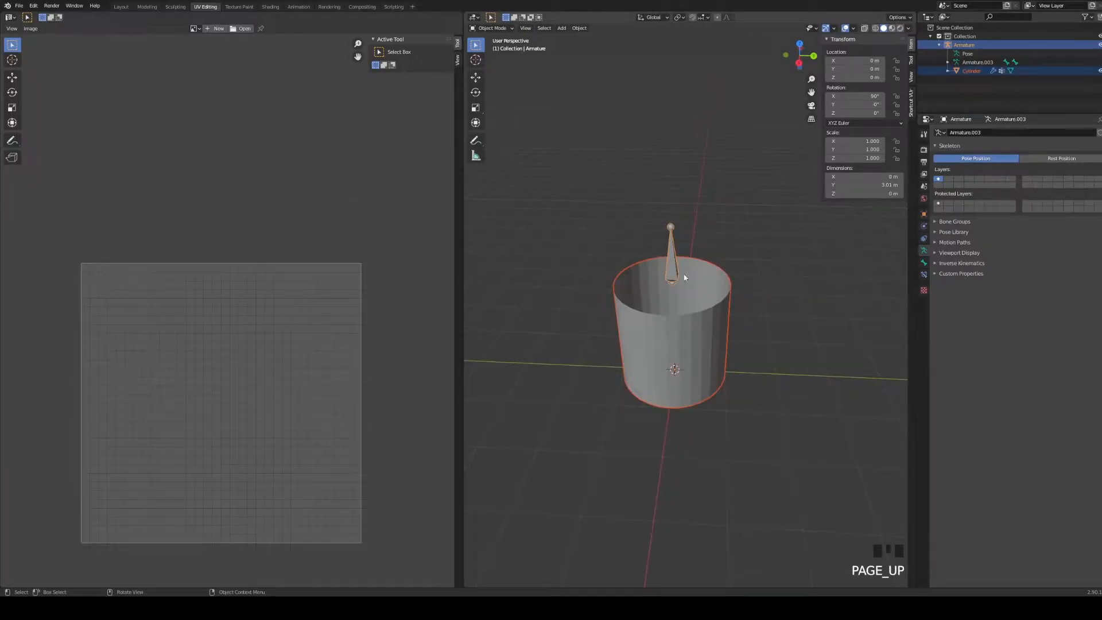
Step: Apply Shade Smooth to the cylinder
click(737, 337)
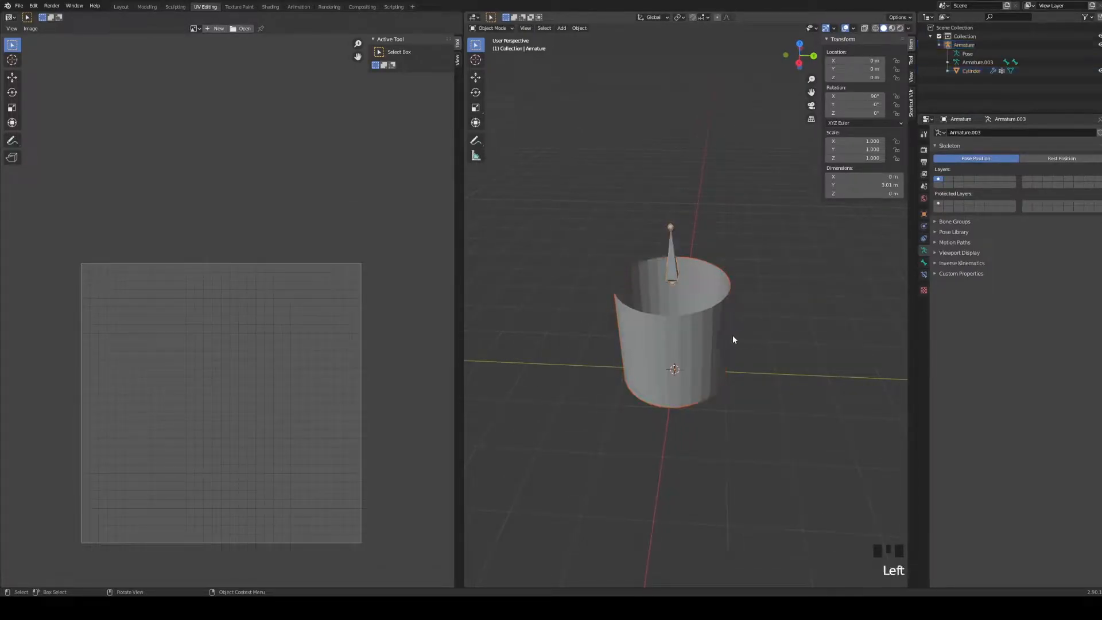
shift+click(658, 340)
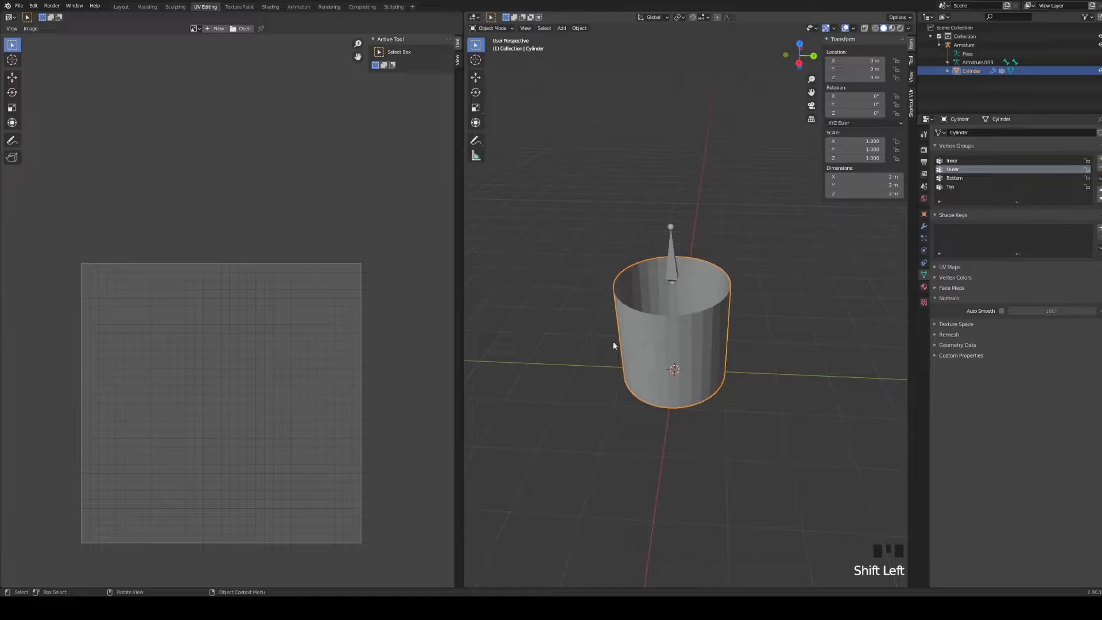
key(F3)
text(shad)
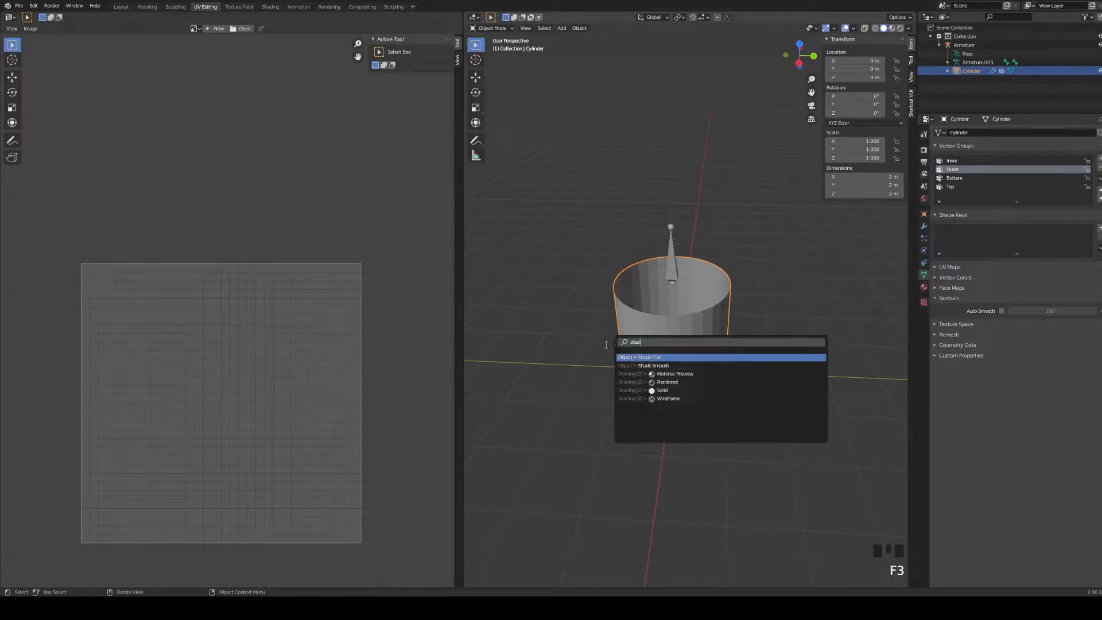
click(635, 365)
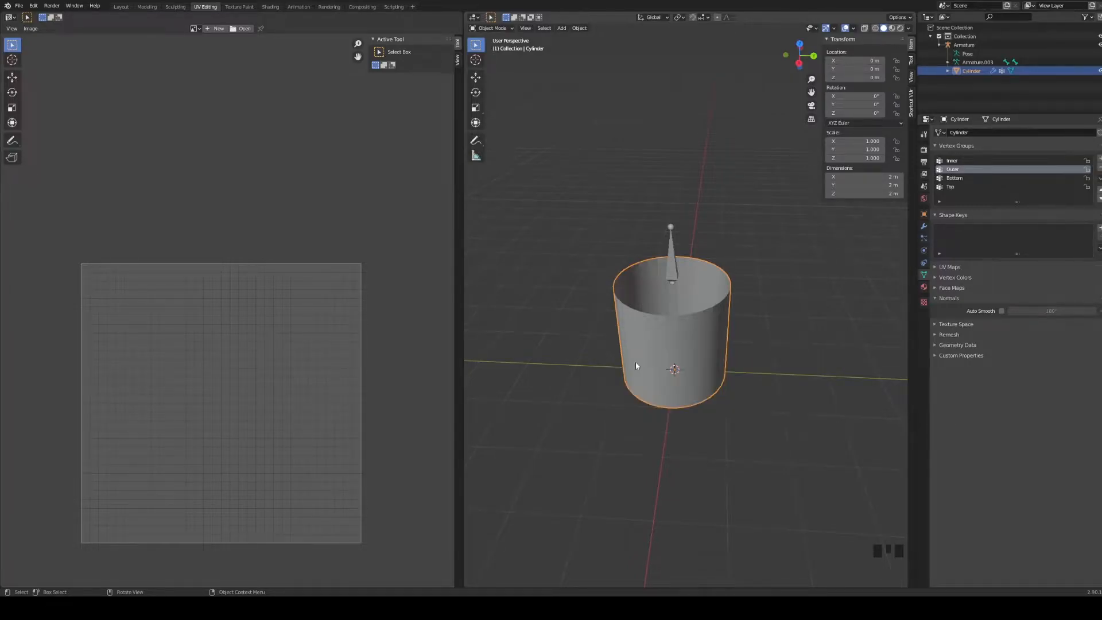
Step: Select the armature and cylinder together and save the file as 2SidedShockwaveCylinder.blend
click(583, 223)
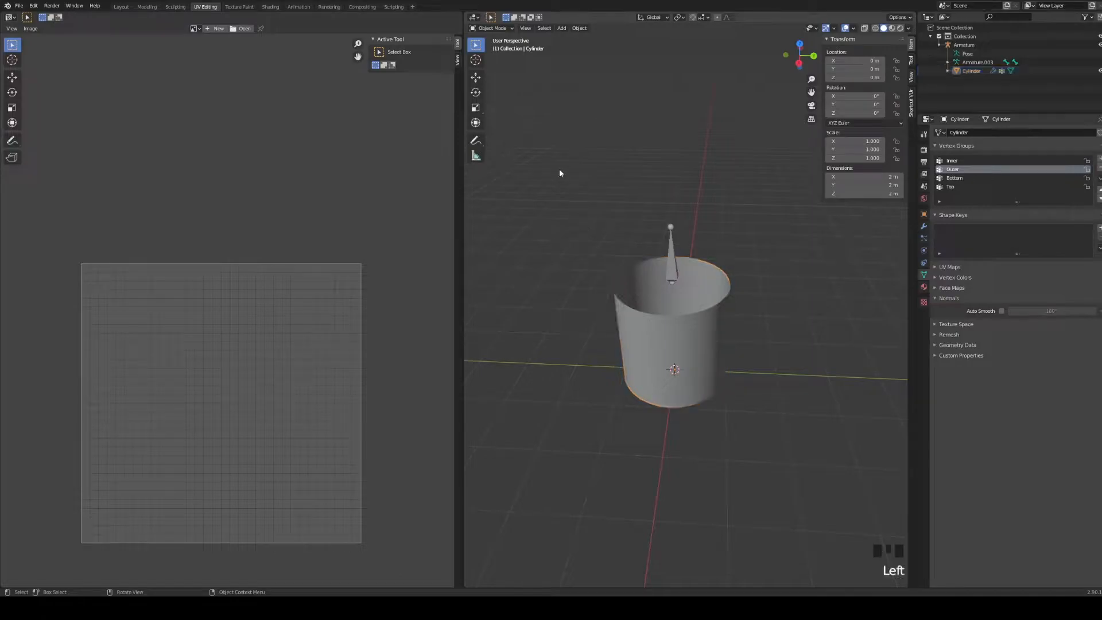
drag(563, 154, 770, 453)
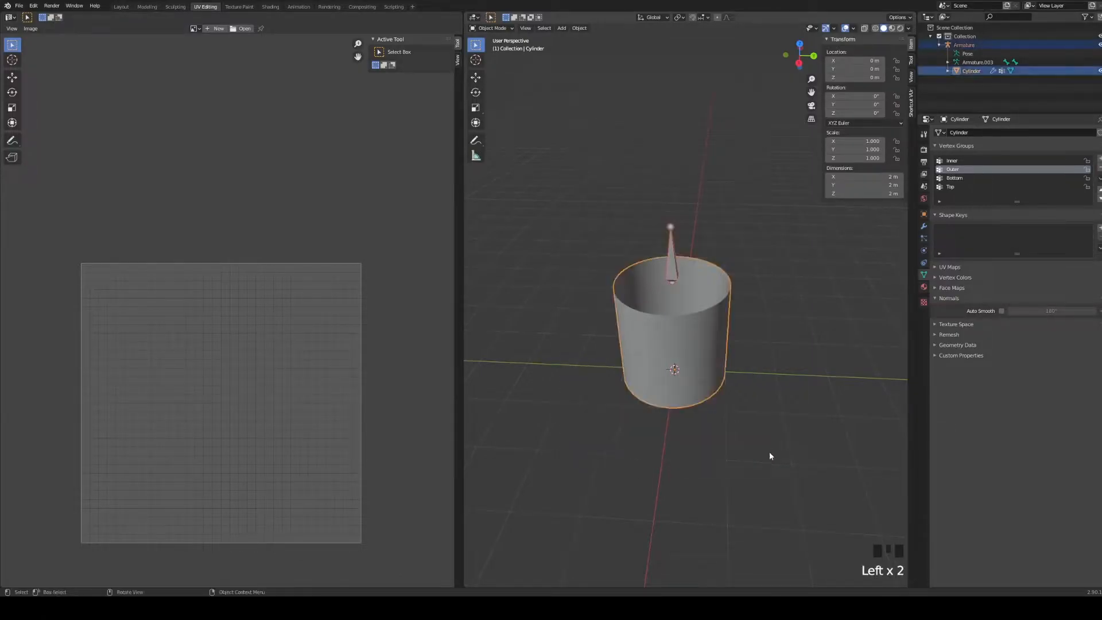
click(19, 6)
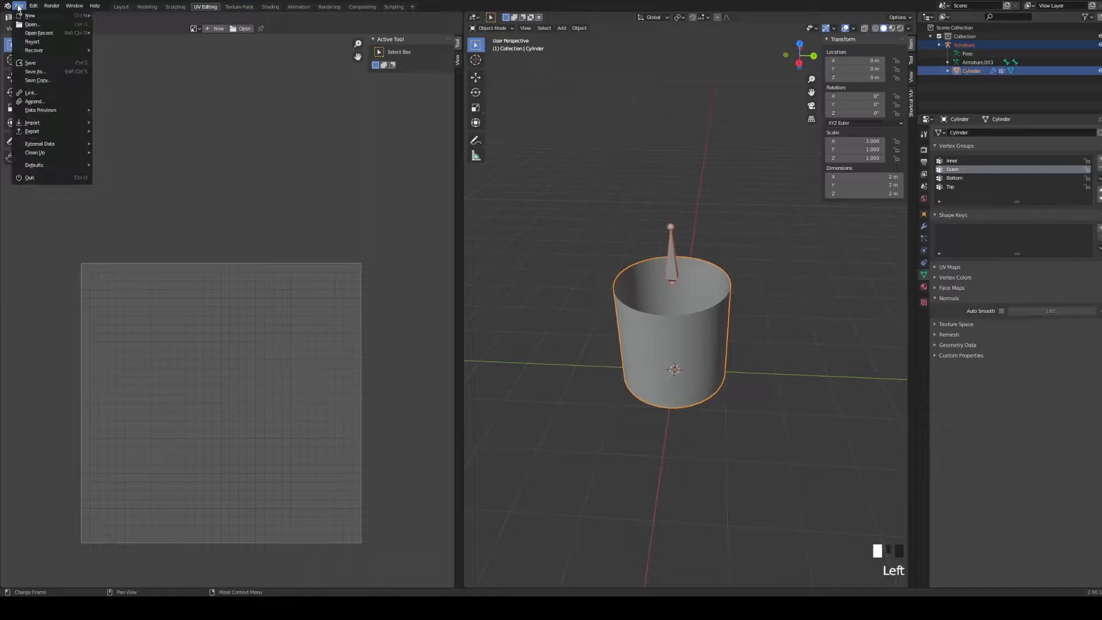
click(34, 72)
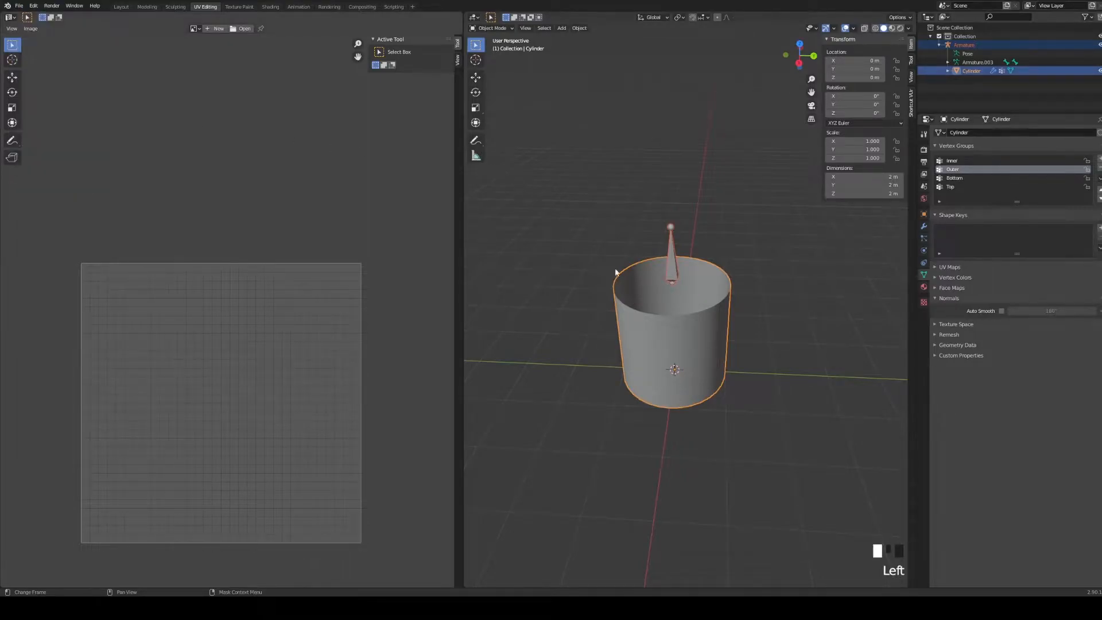
Step: Export only the selected objects as 2SidedShockwaveCylinder.fbx, with Apply Scalings set to FBX All and Apply Unit turned off
click(23, 7)
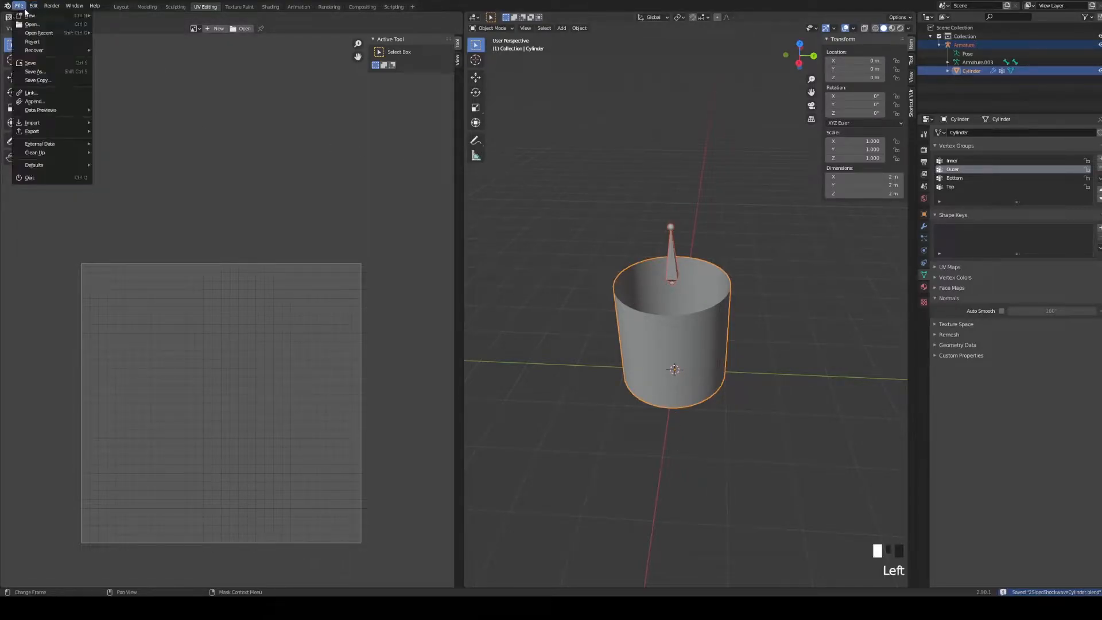
mouse_move(57, 131)
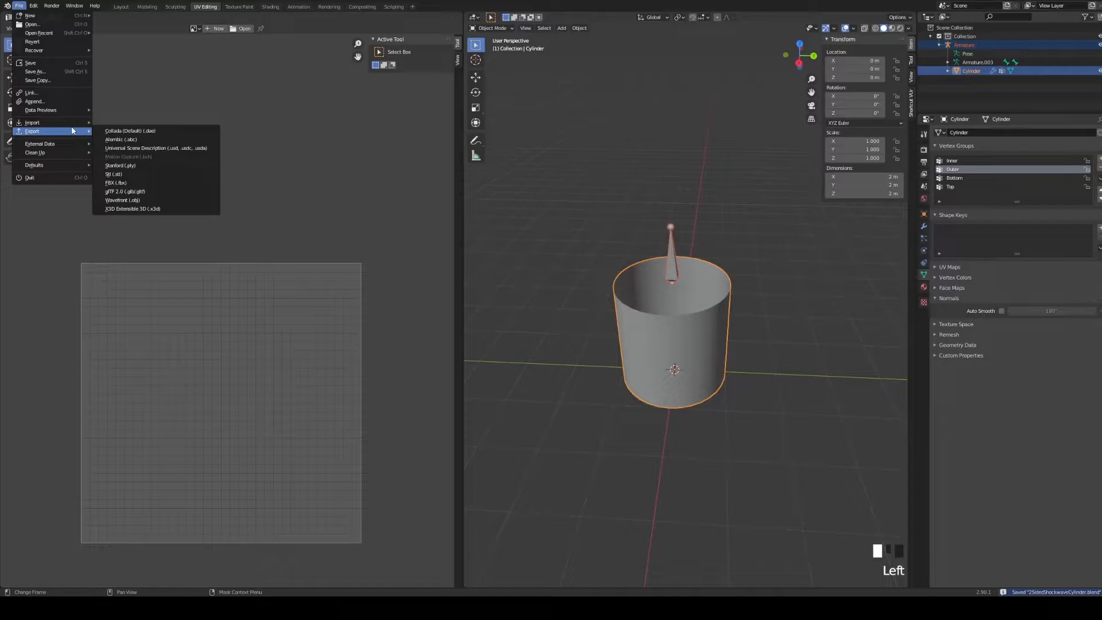
click(141, 183)
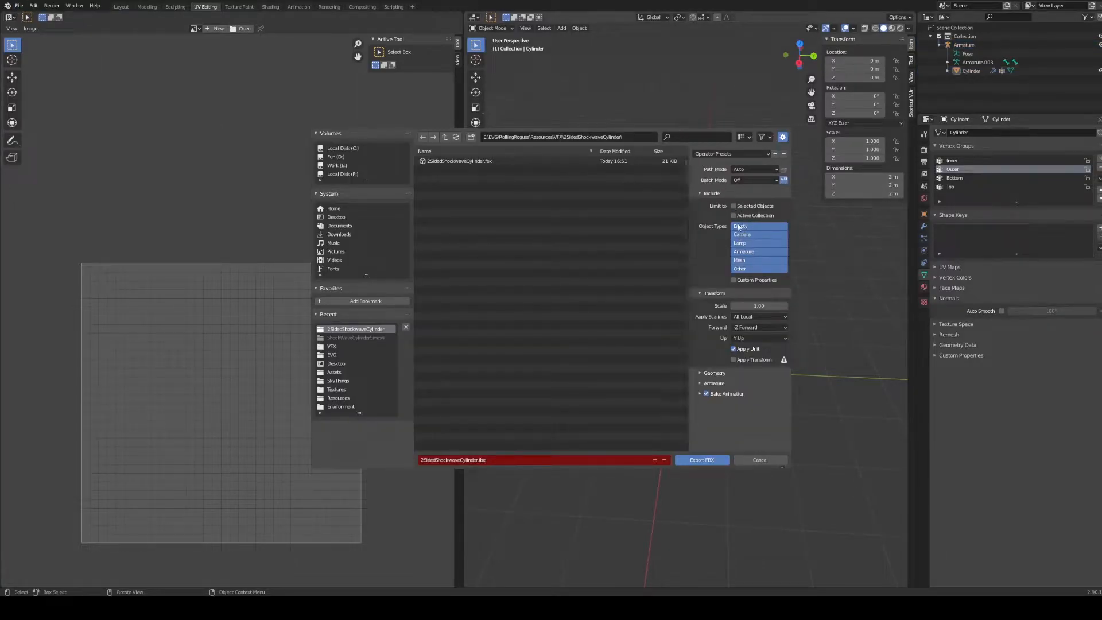
click(733, 206)
click(740, 319)
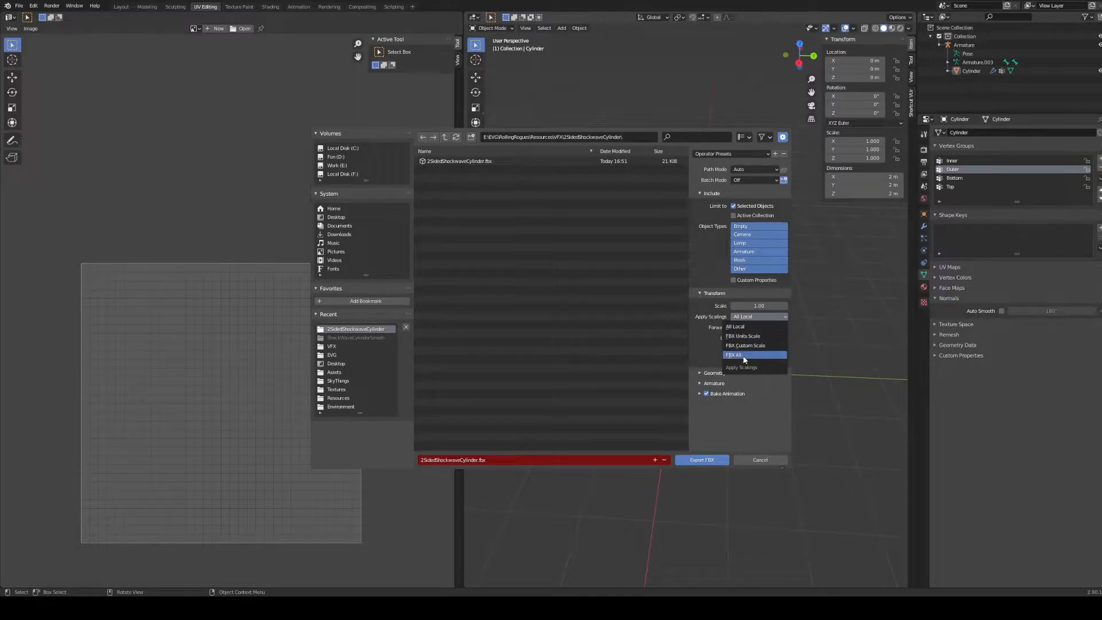
click(740, 356)
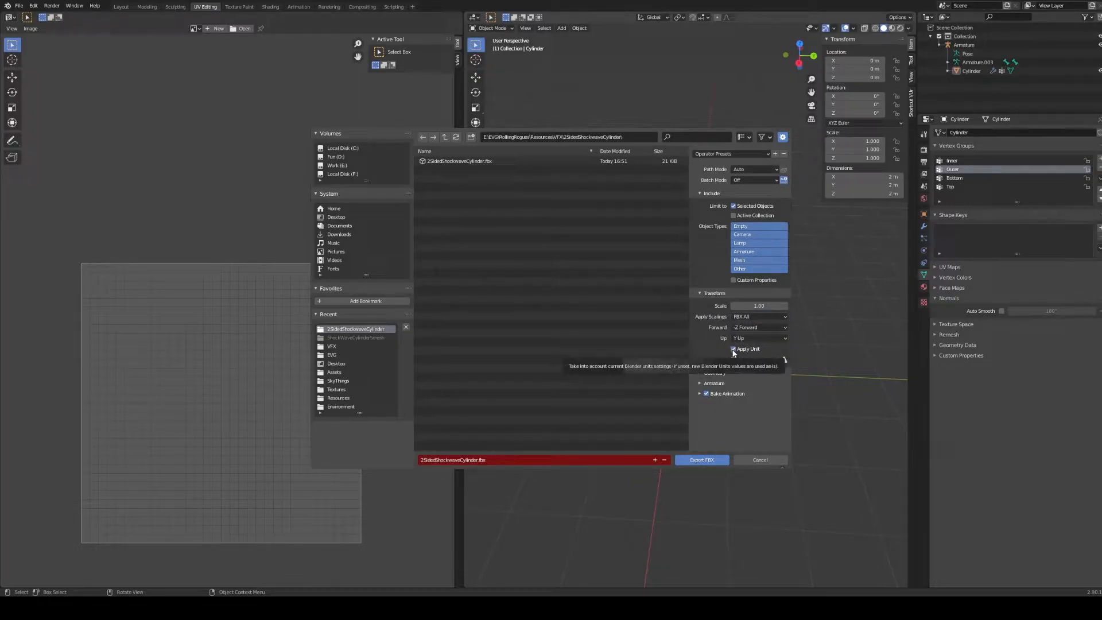
click(732, 349)
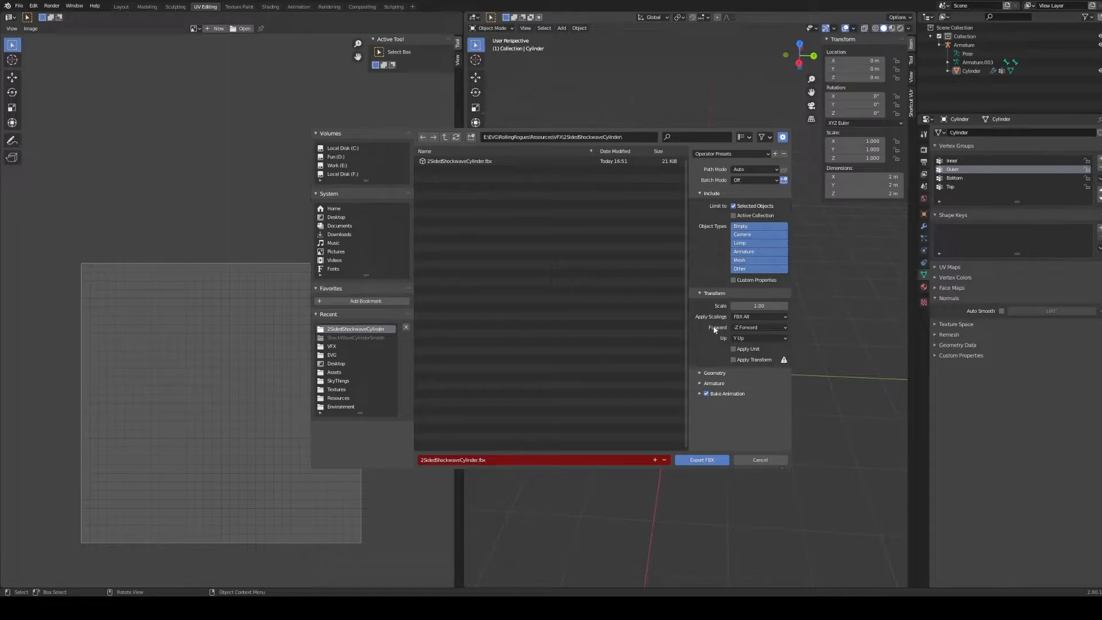
click(702, 461)
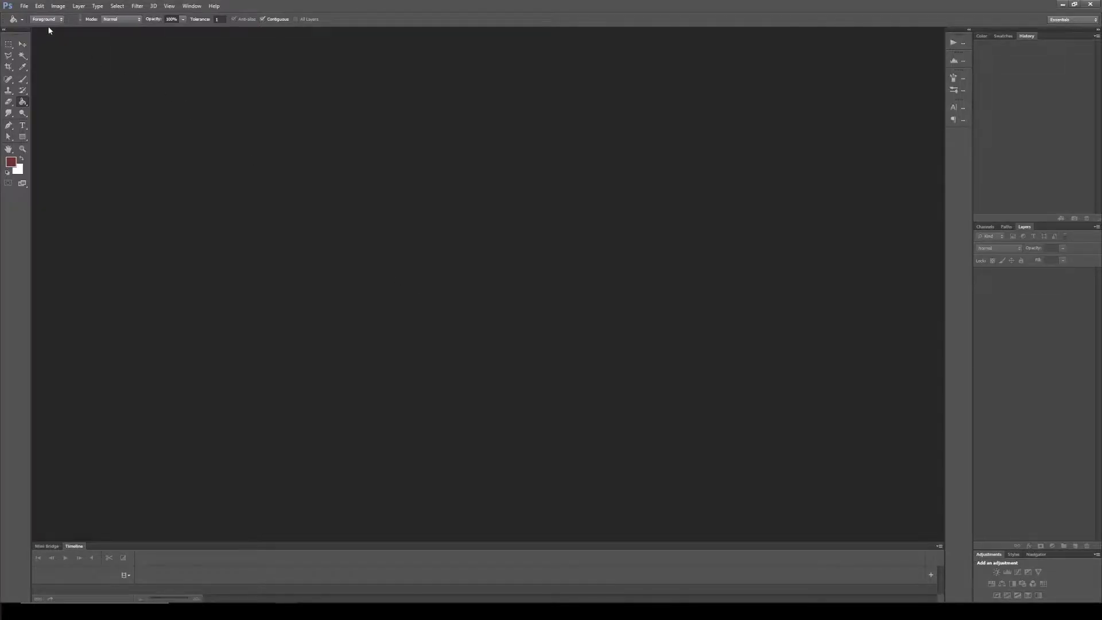
Step: Switch to Photoshop and create a new square document with a white background
click(24, 6)
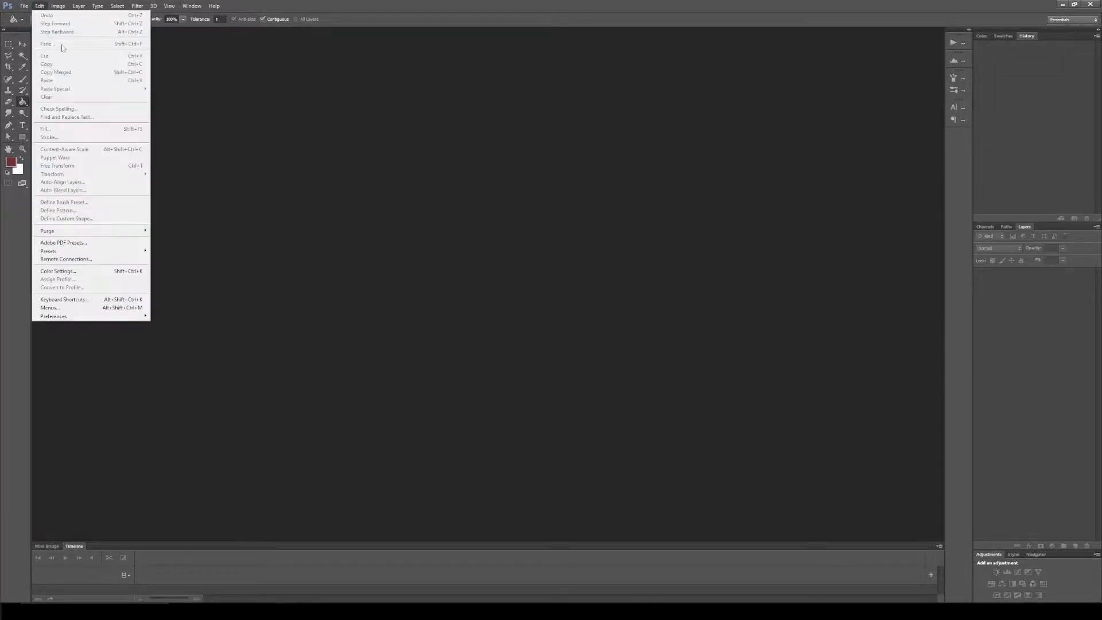
click(29, 13)
drag(295, 246, 246, 250)
click(399, 209)
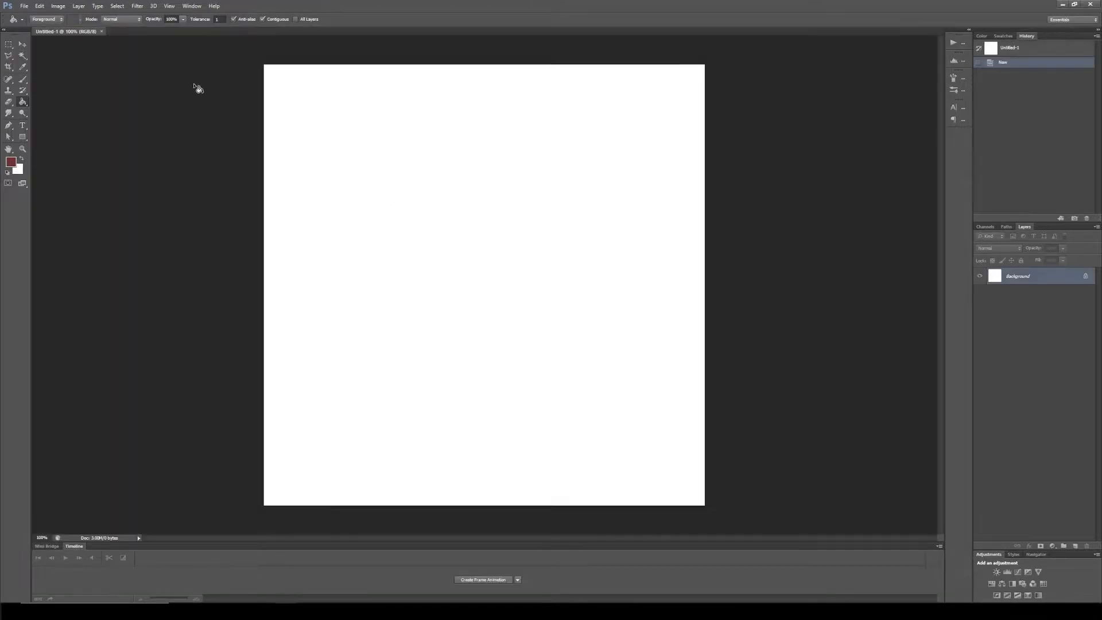
Step: Set the foreground colour to grey 6e6e6e and fill the background with the Paint Bucket
click(12, 162)
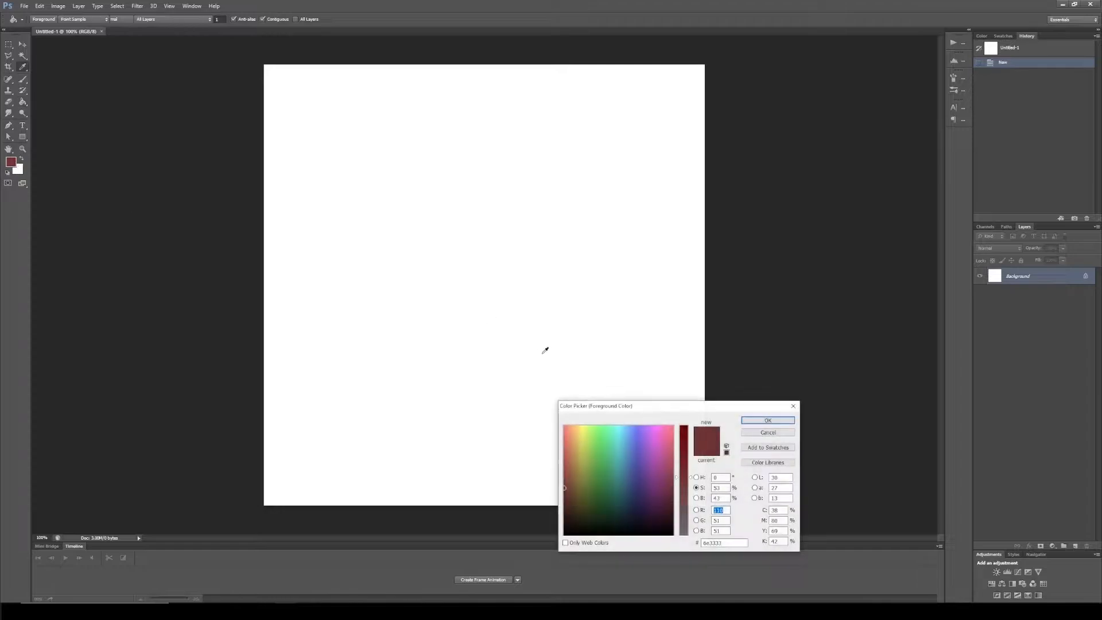
drag(688, 500, 686, 535)
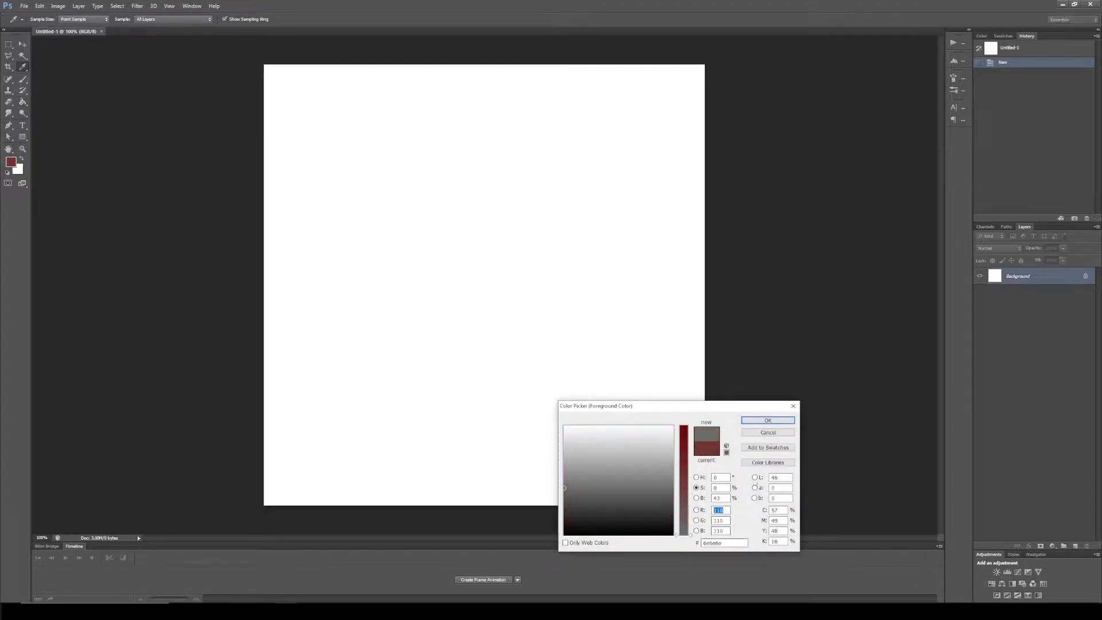
click(767, 420)
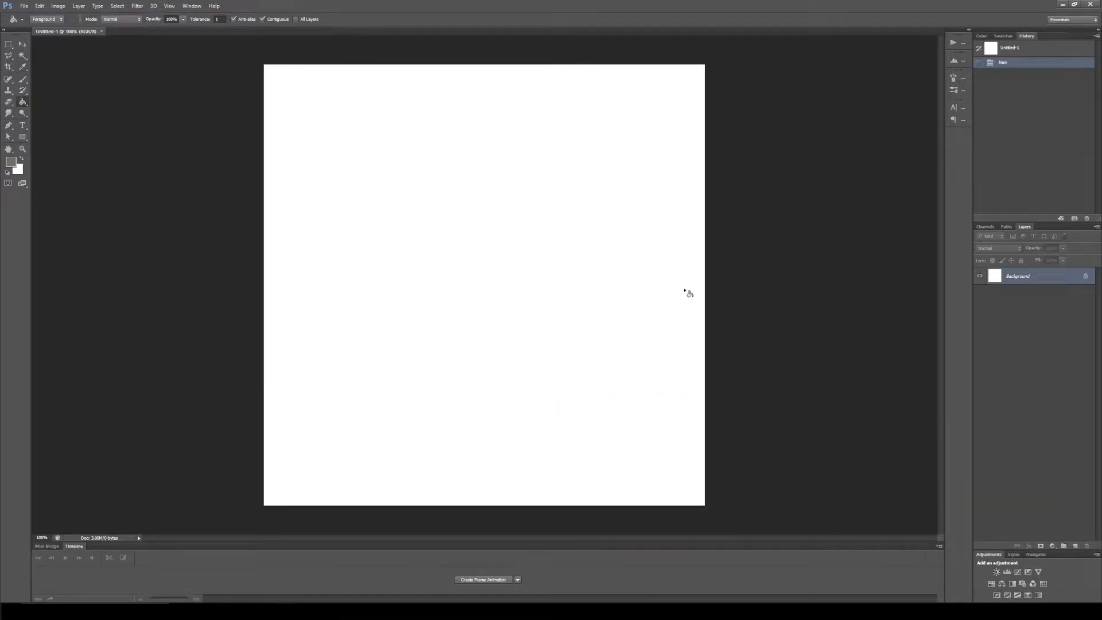
click(498, 262)
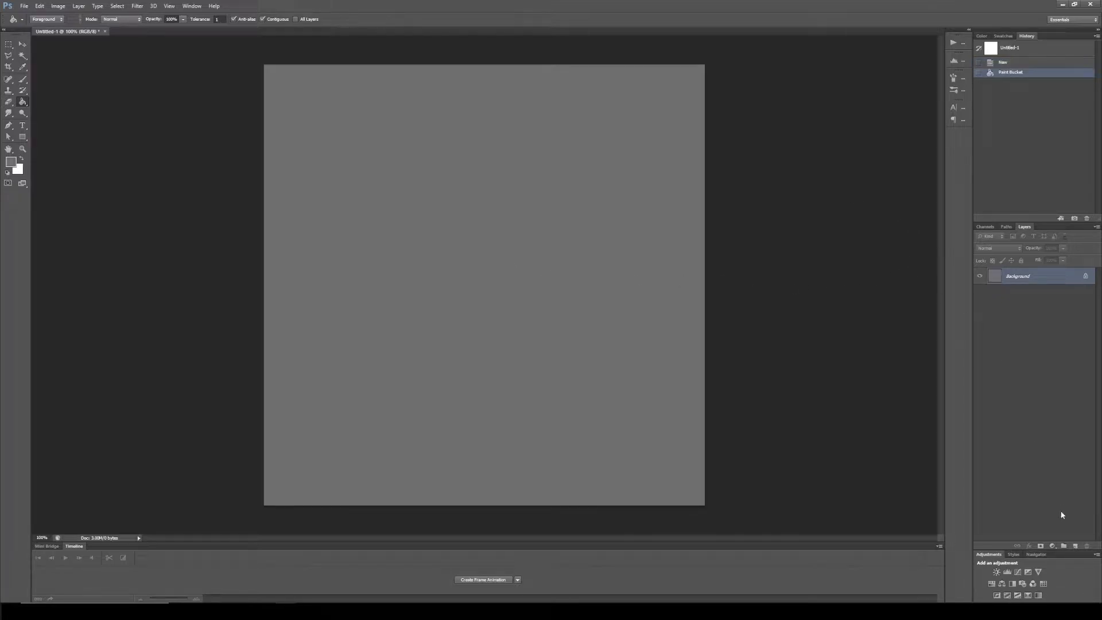
Step: Add a new layer above the background and place a horizontal guide at 50%
click(1075, 546)
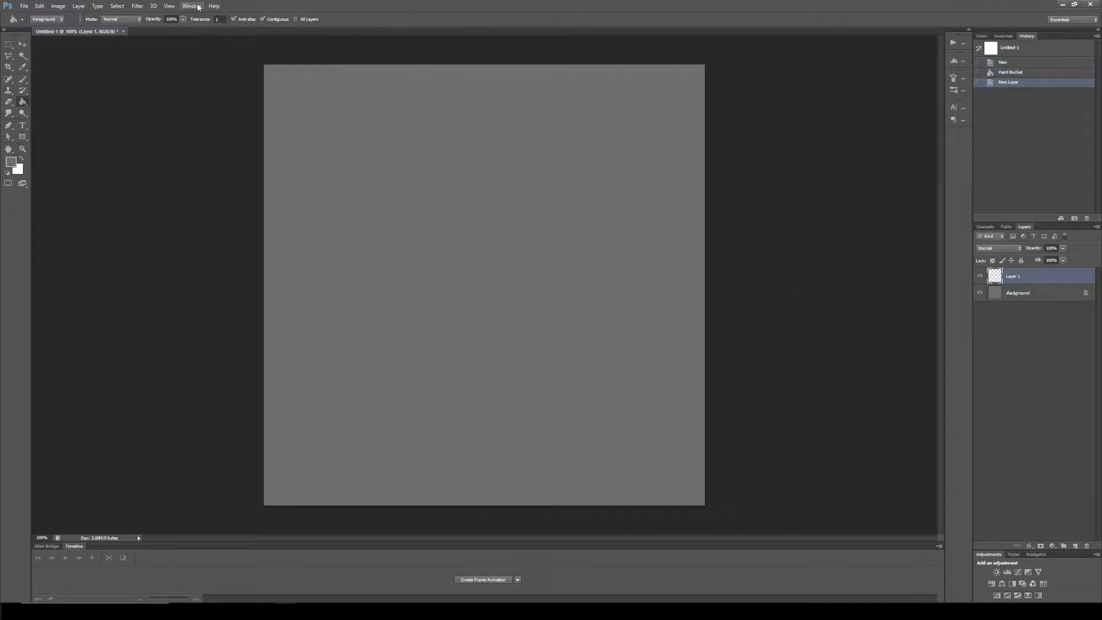
click(173, 10)
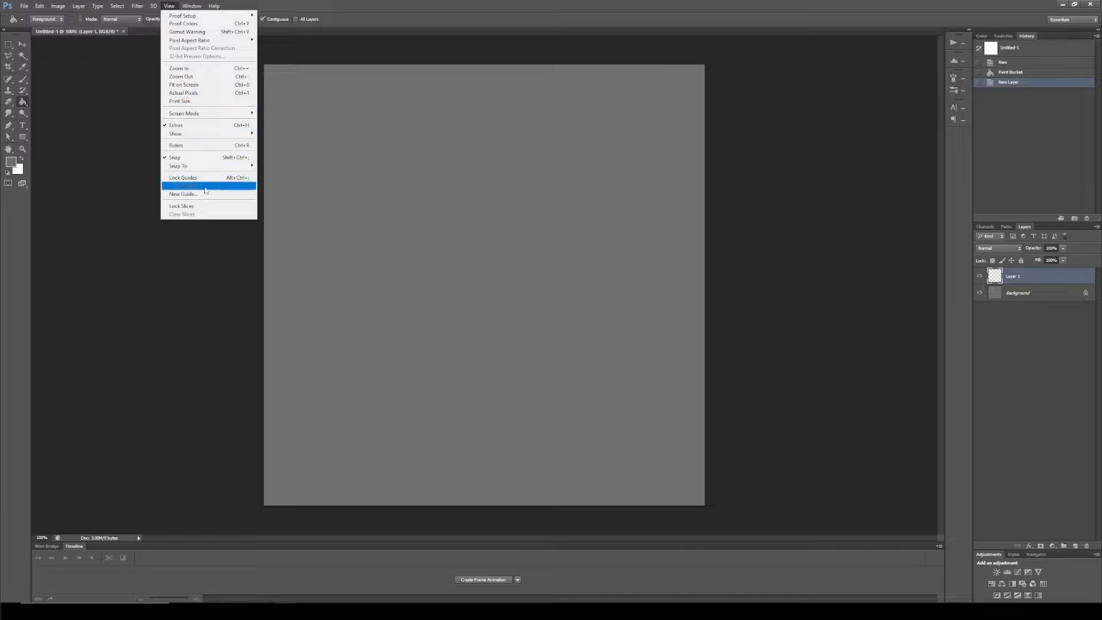
click(184, 194)
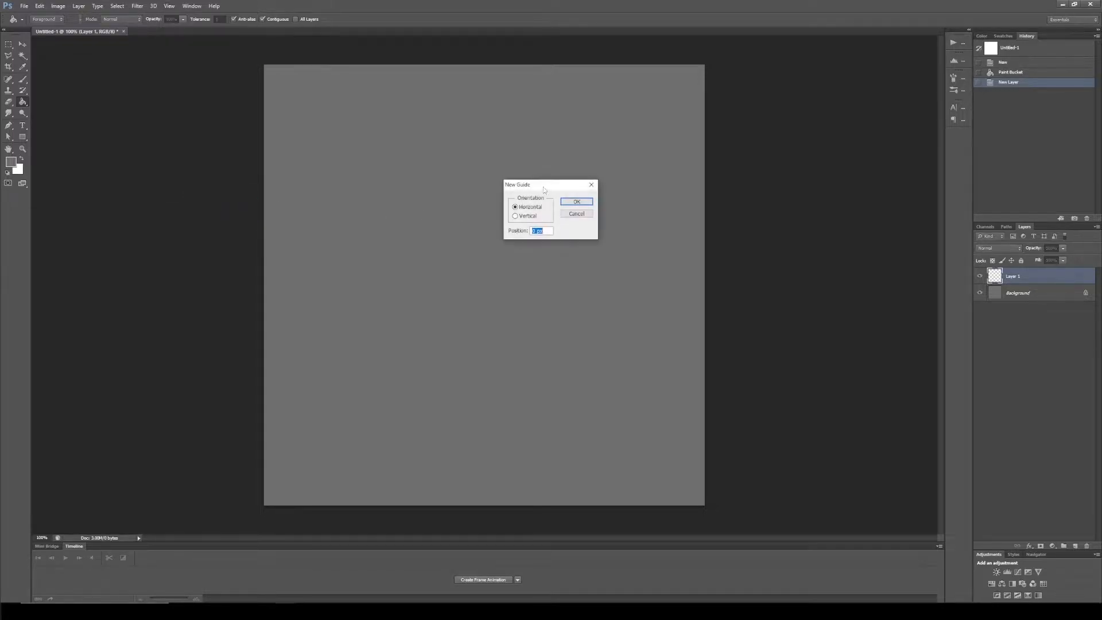
drag(540, 186, 492, 185)
click(495, 230)
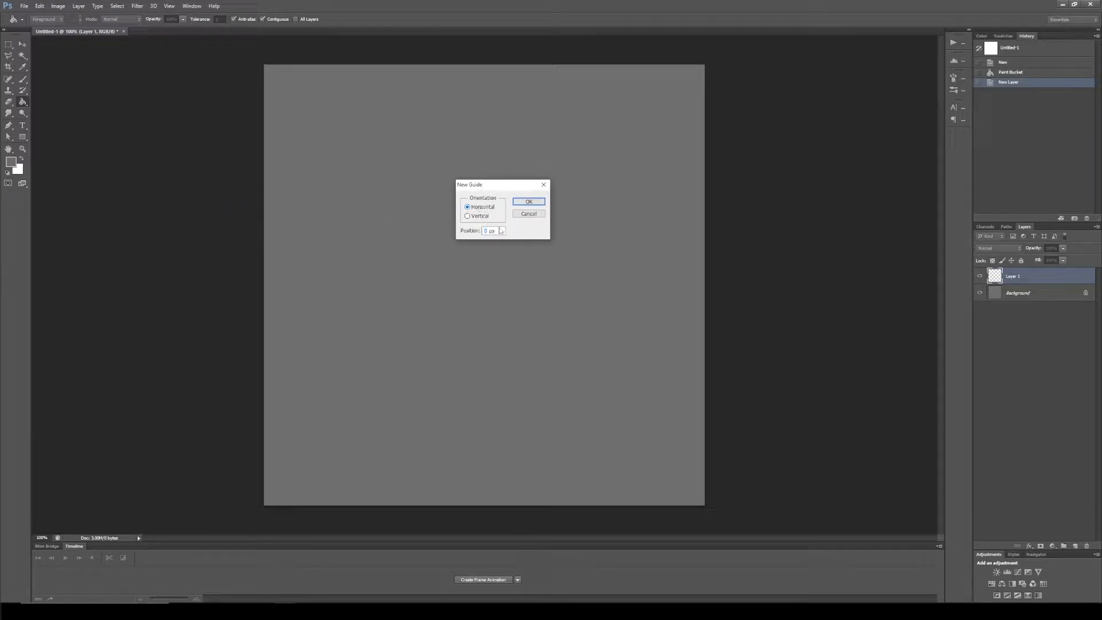
drag(493, 232, 451, 233)
text(50%)
click(529, 201)
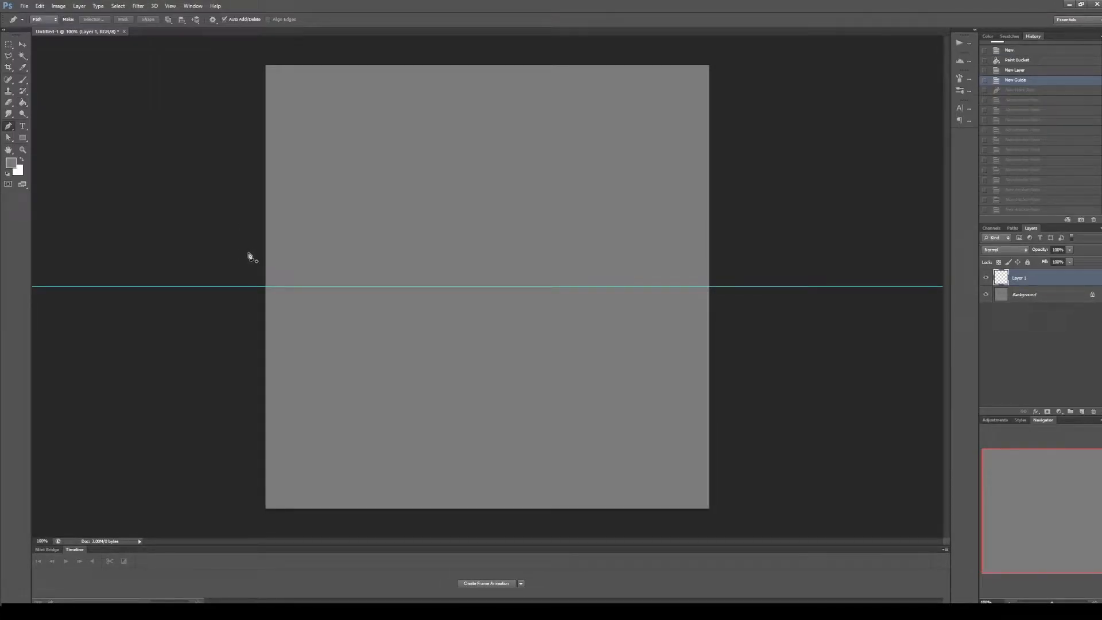
click(246, 262)
click(293, 176)
drag(336, 227, 344, 217)
drag(361, 170, 362, 175)
click(357, 177)
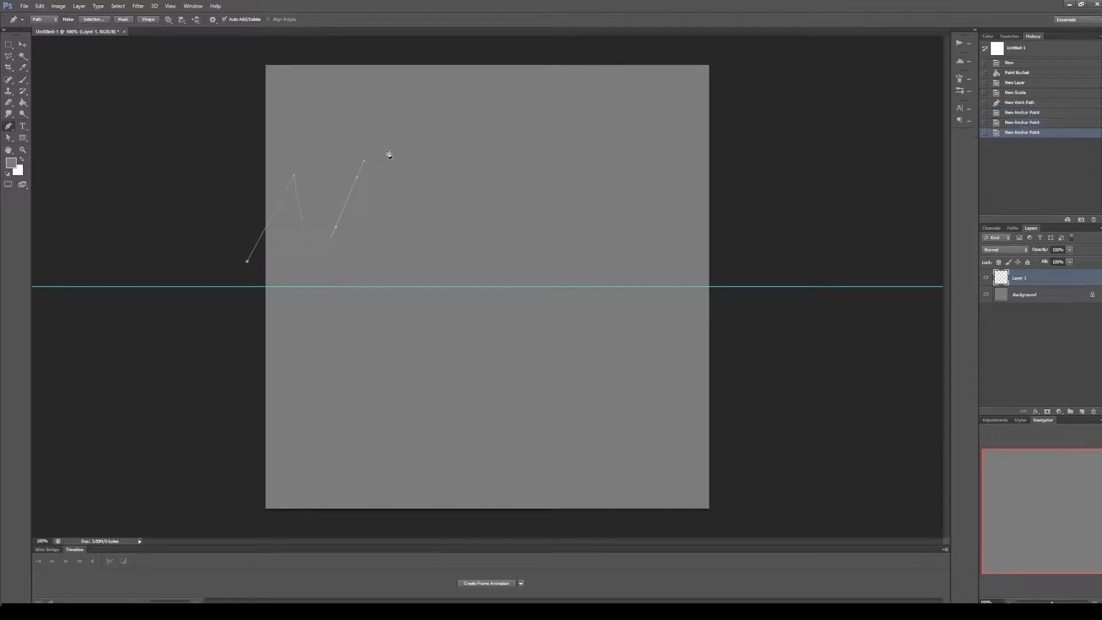
drag(390, 231, 400, 177)
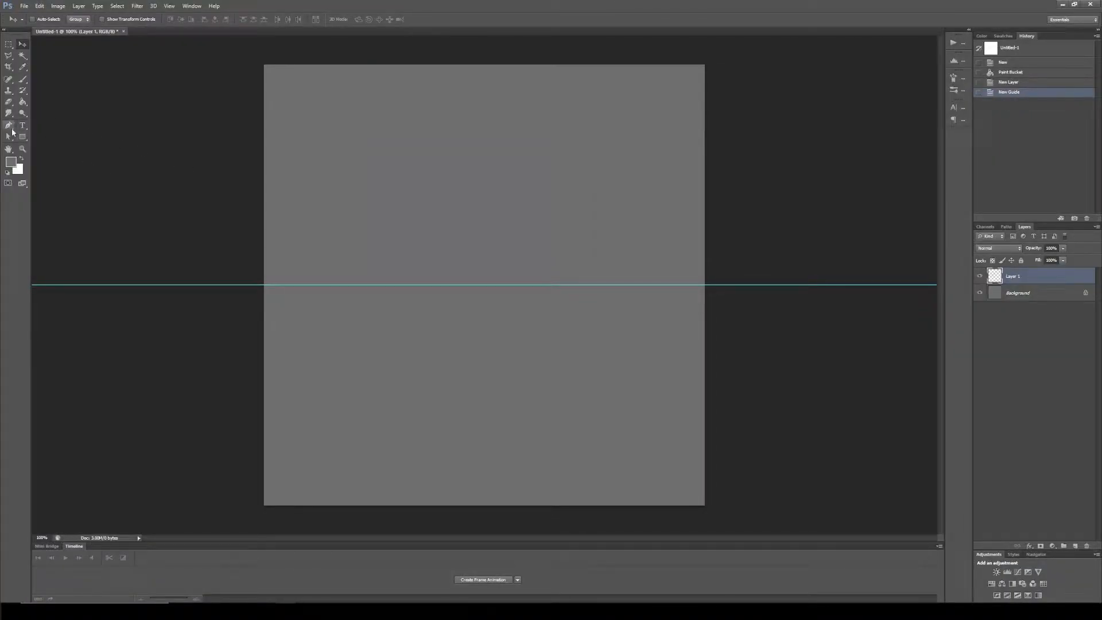
Step: Try drawing a zigzag path with the Pen tool from just outside the canvas's left edge, alternating sharp peaks and curved valleys
click(10, 126)
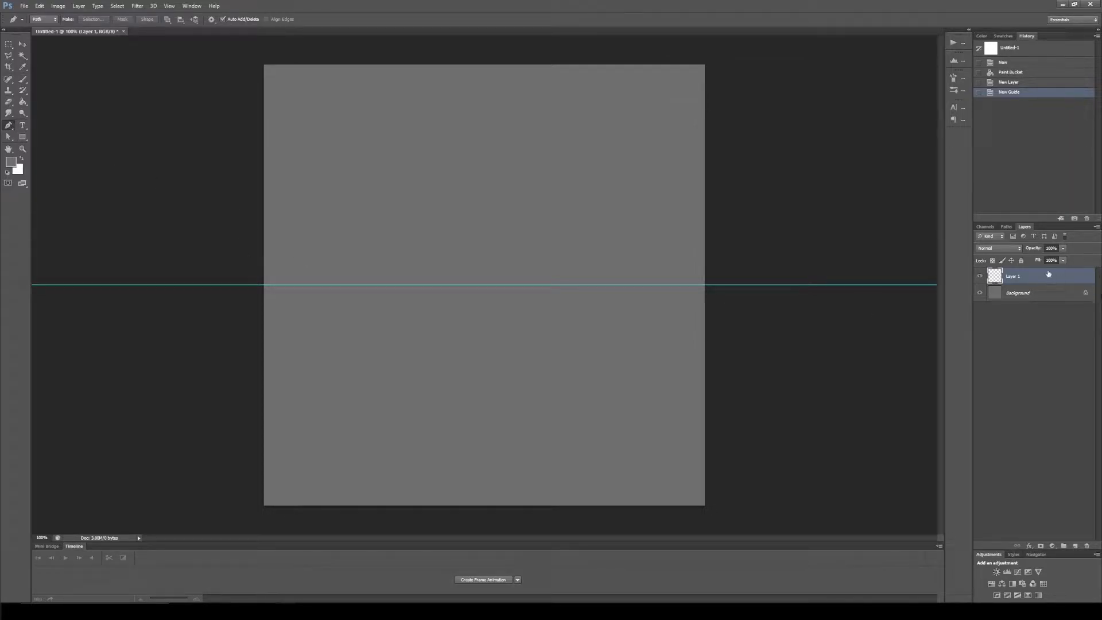
click(245, 262)
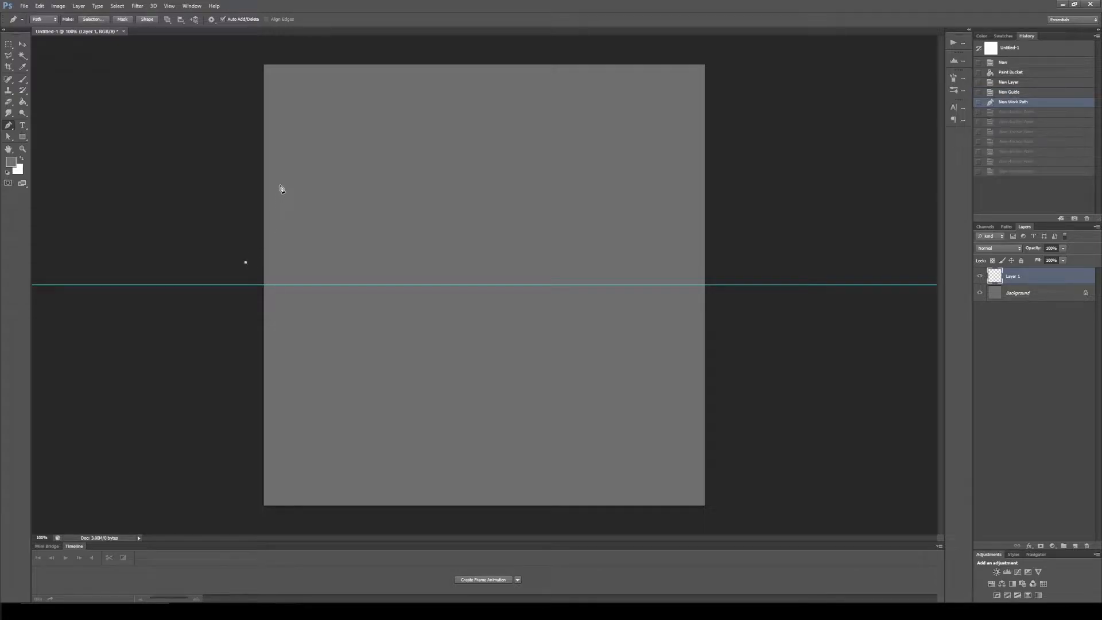
click(281, 172)
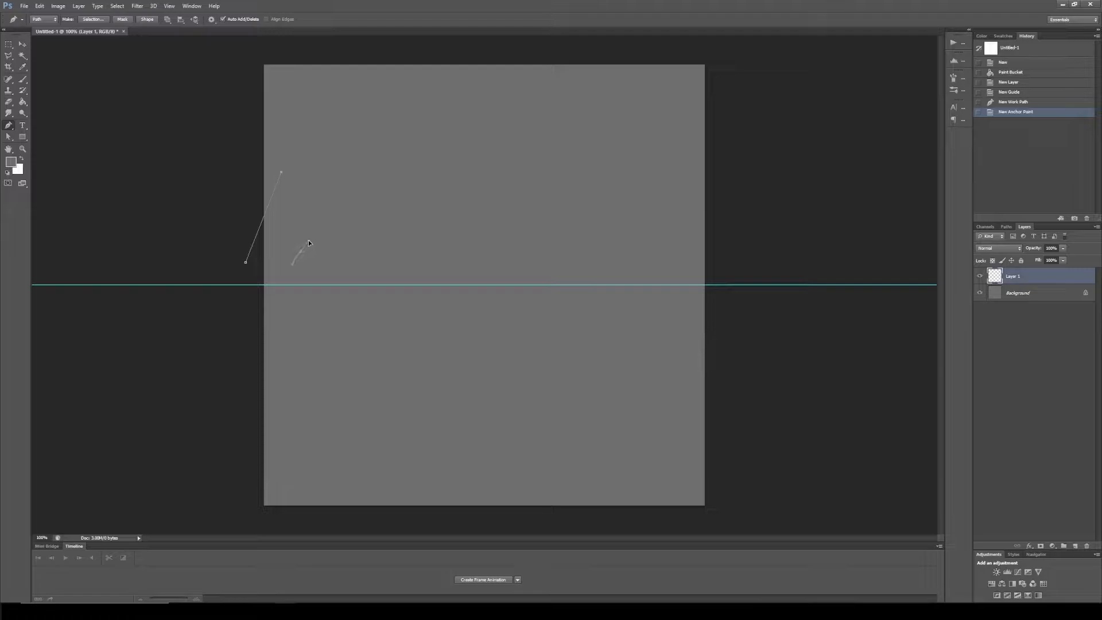
ctrl+drag(315, 223, 313, 208)
drag(314, 206, 314, 205)
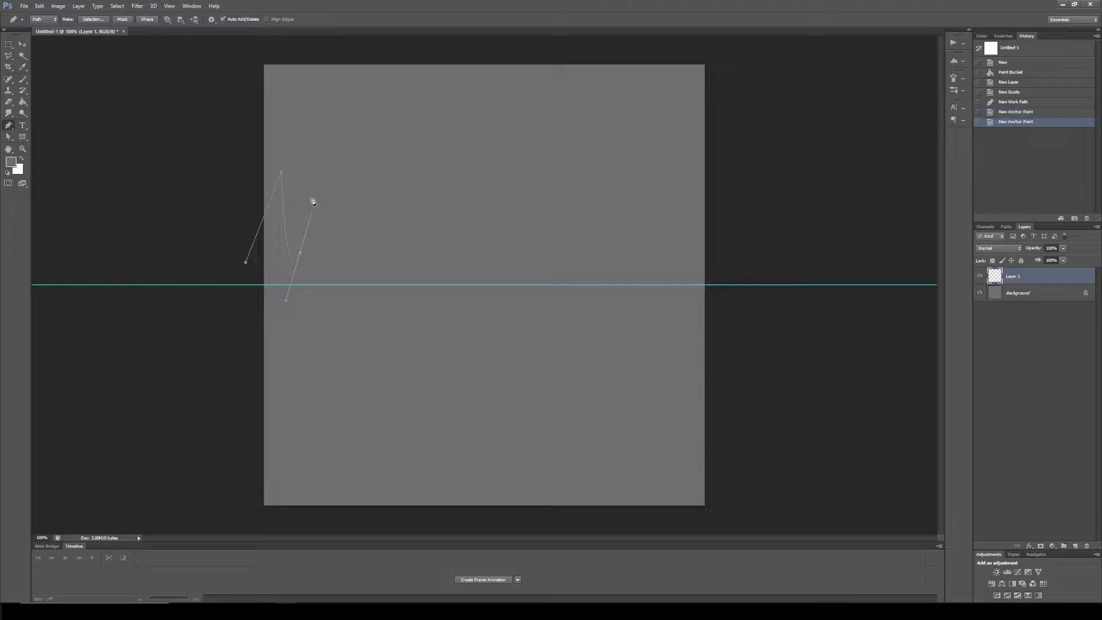
click(302, 160)
drag(350, 241, 369, 219)
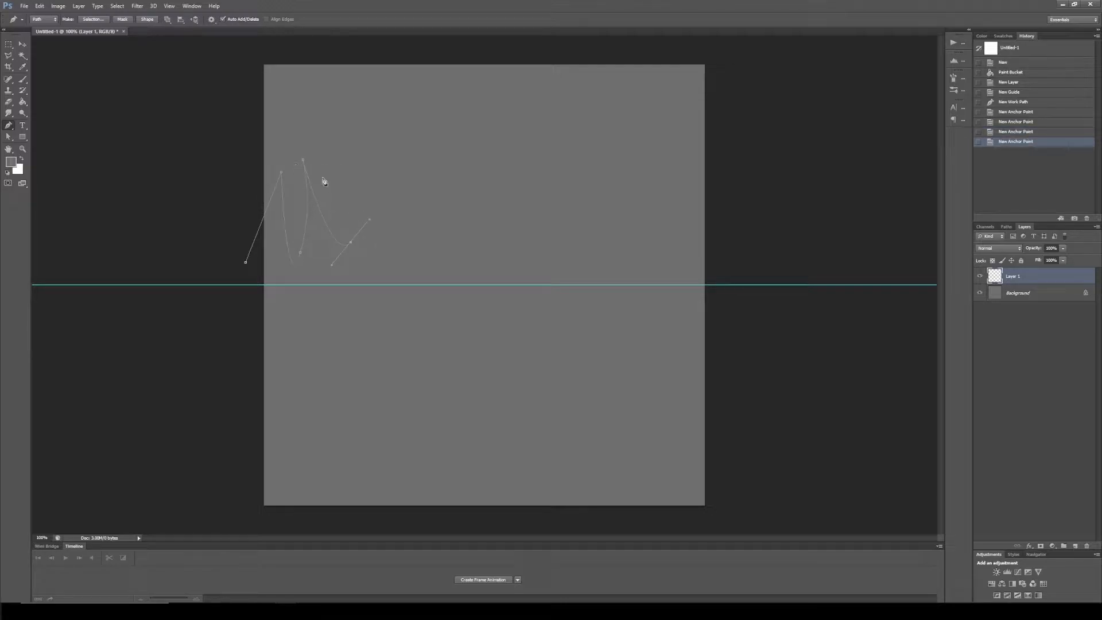
Step: Undo the second peak and valley, going back to the path's first curved valley
key(ctrl+z)
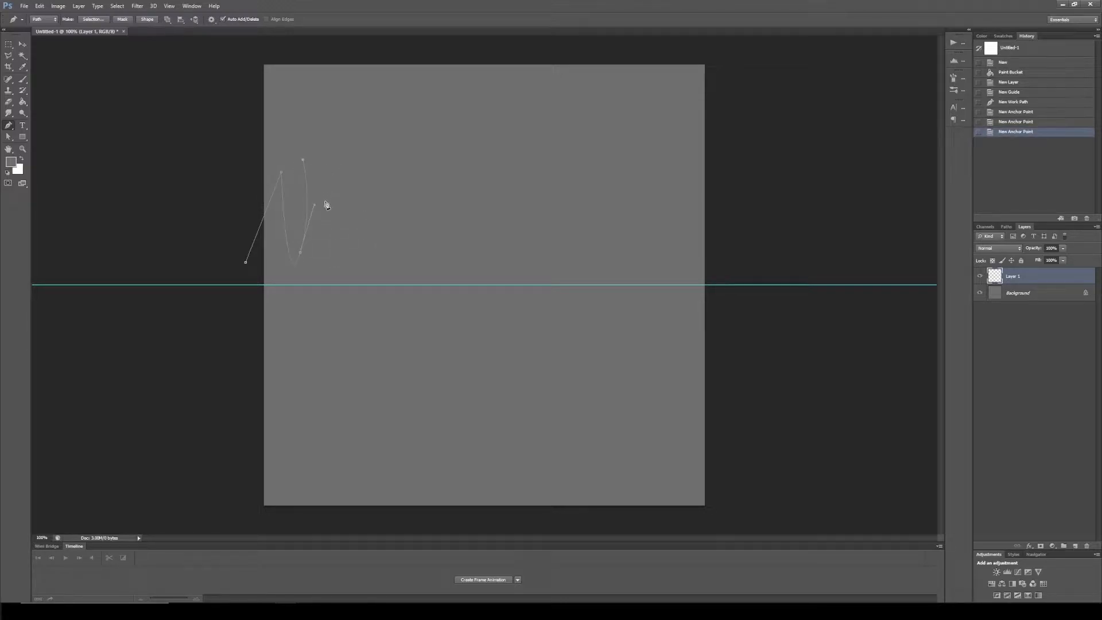
key(ctrl+z)
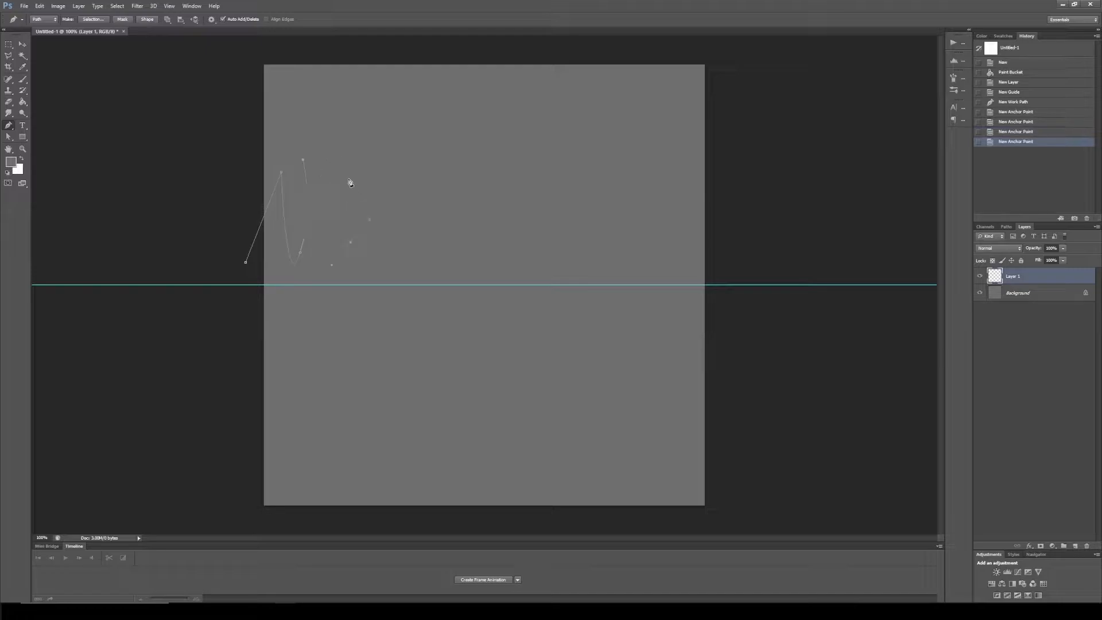
key(ctrl+z)
key(ctrl+z)
key(ctrl+z)
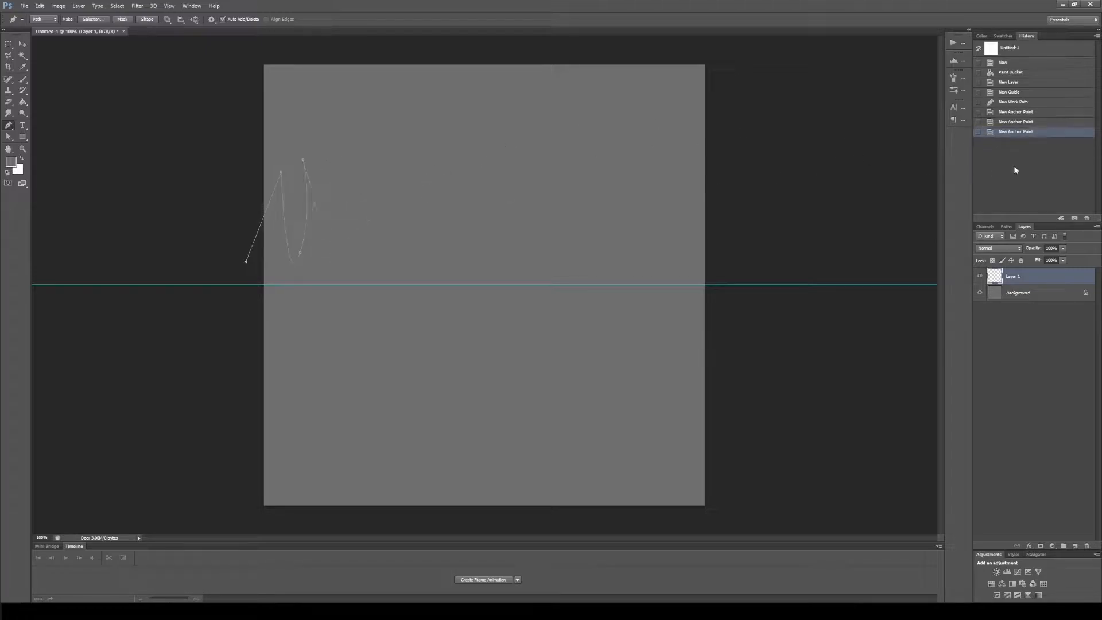
click(1001, 122)
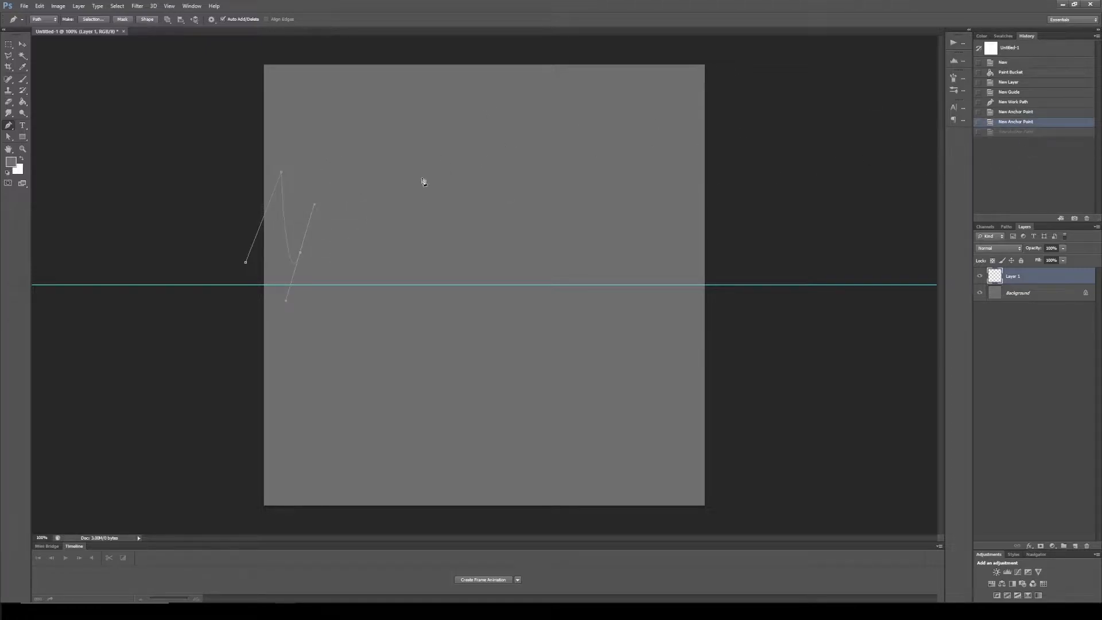
Step: Try continuing the path with two progressively taller sharp peaks and curved valleys
click(329, 135)
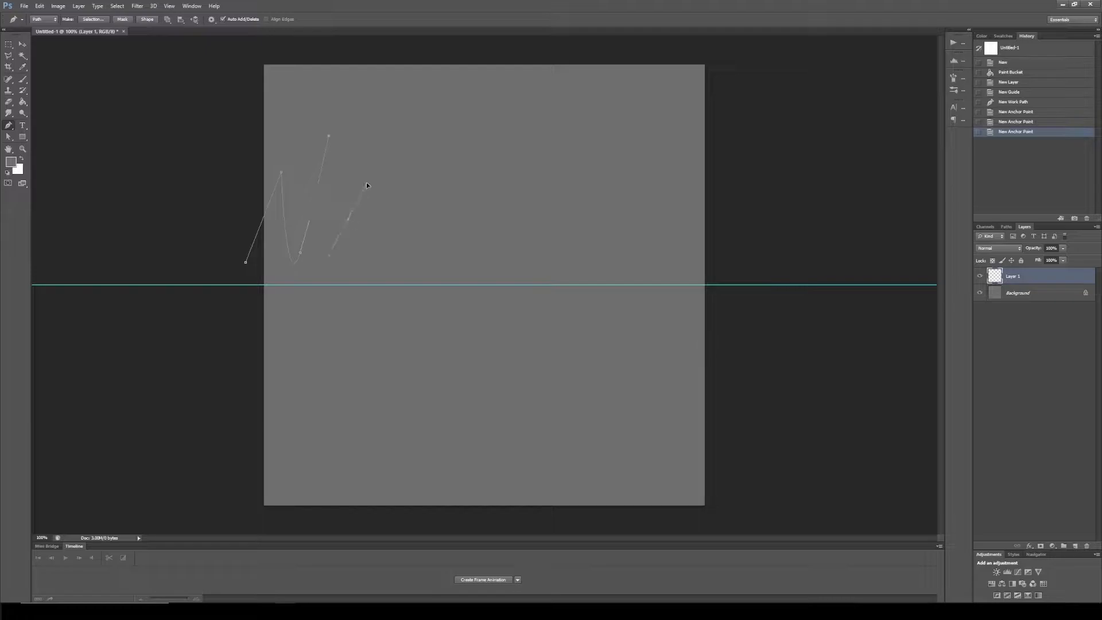
click(364, 182)
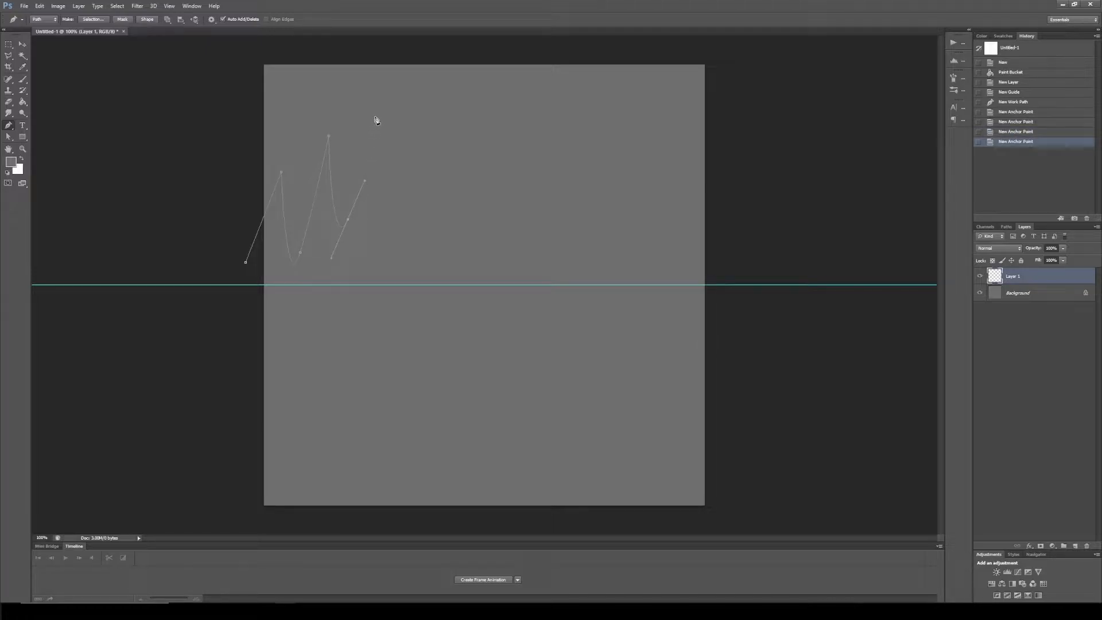
click(388, 97)
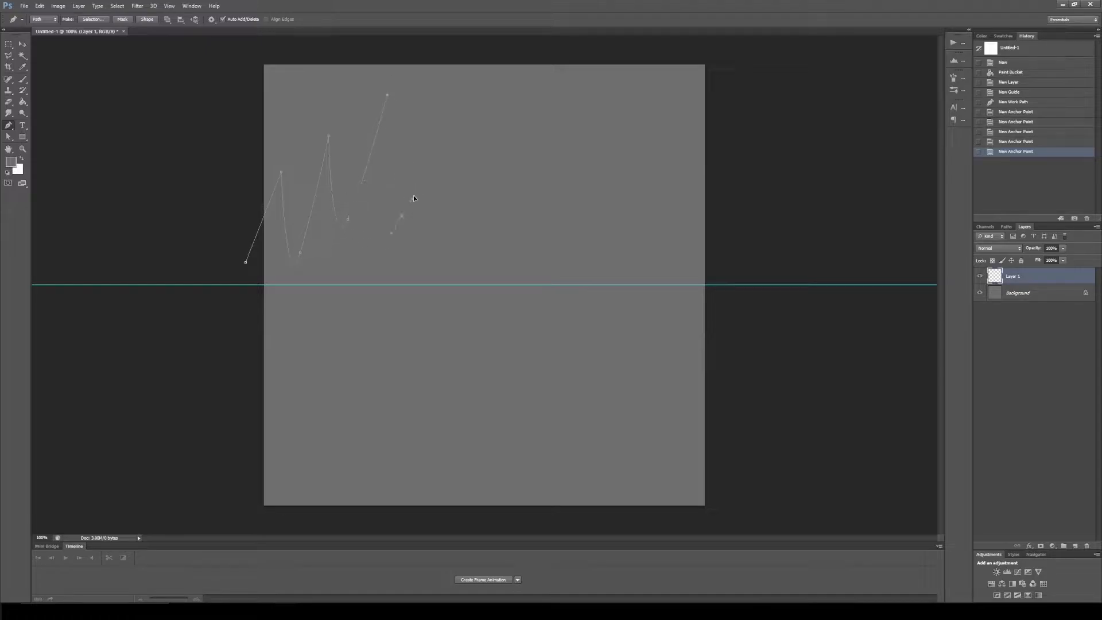
click(416, 155)
Step: Undo the anchor points of the trial zigzag path
key(ctrl+alt+z)
key(ctrl+alt+z)
key(ctrl+alt+z)
key(ctrl+alt+z)
key(ctrl+alt+z)
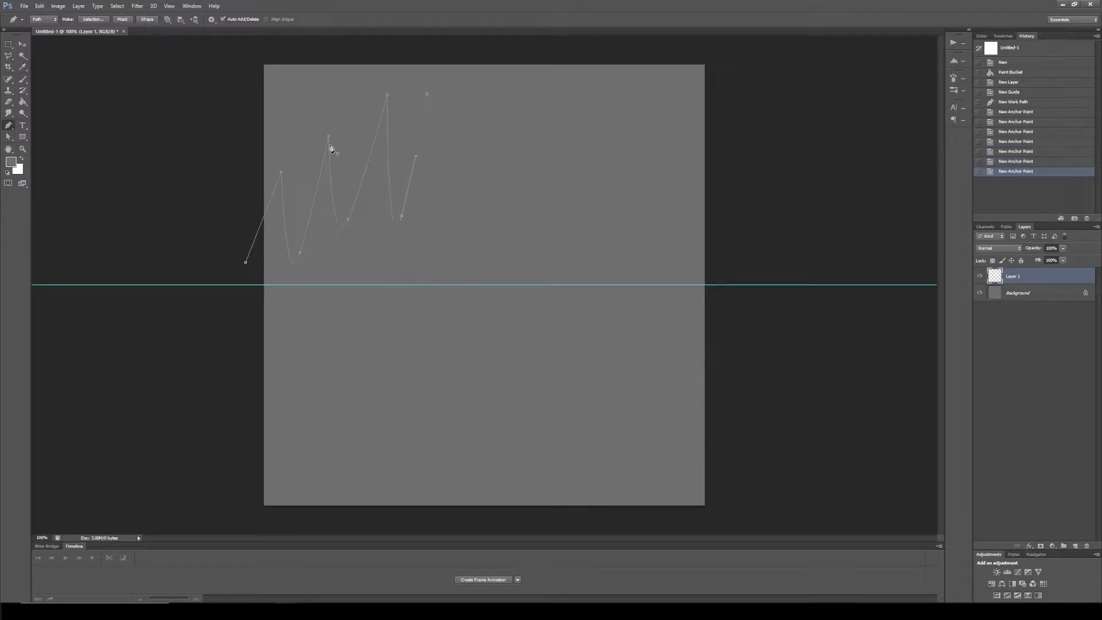
key(ctrl+alt+z)
Step: Draw a Pen tool path across the canvas above the guide, with sharp peaks of varied height and curved valleys, ending past the right edge
click(273, 205)
click(310, 140)
drag(288, 247, 335, 164)
click(348, 93)
drag(375, 148, 383, 116)
click(391, 81)
drag(498, 224, 500, 218)
click(485, 198)
click(518, 180)
drag(510, 273, 554, 216)
click(565, 145)
drag(588, 245, 593, 211)
click(608, 98)
click(704, 219)
click(707, 254)
Step: Reposition the path's start point, its last peak and several middle peaks and valleys to refine the jagged outline
key(a)
drag(705, 219, 695, 217)
drag(454, 266, 466, 253)
drag(565, 145, 564, 135)
drag(588, 245, 590, 219)
drag(608, 98, 608, 85)
drag(255, 262, 258, 267)
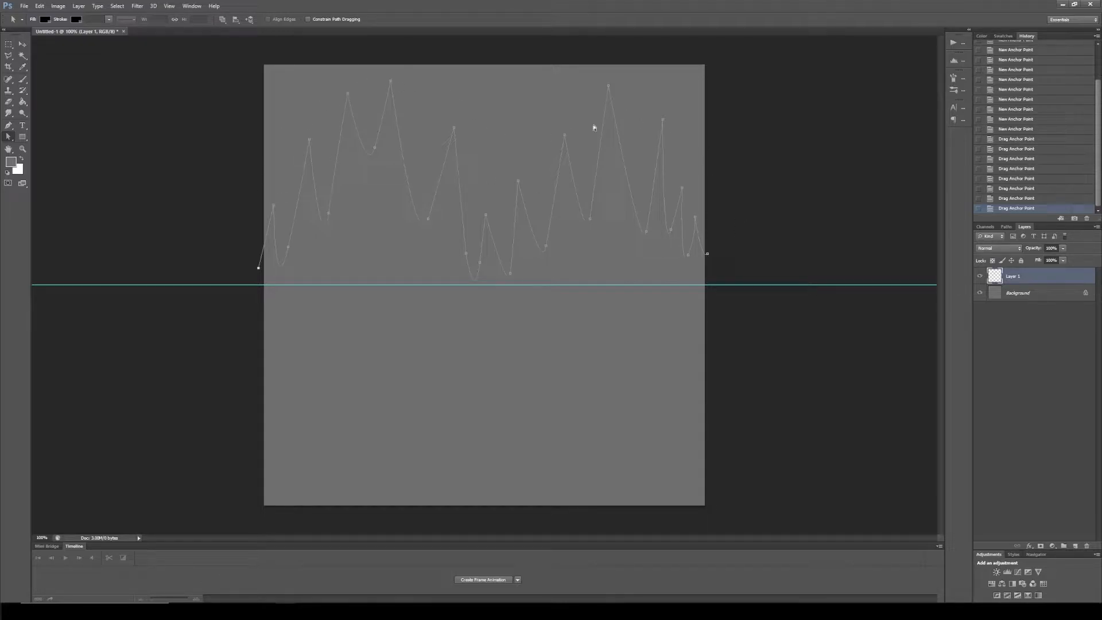
Step: Select all points of the path and scale its width to about 66% from the right side, keeping the left end in place
key(v)
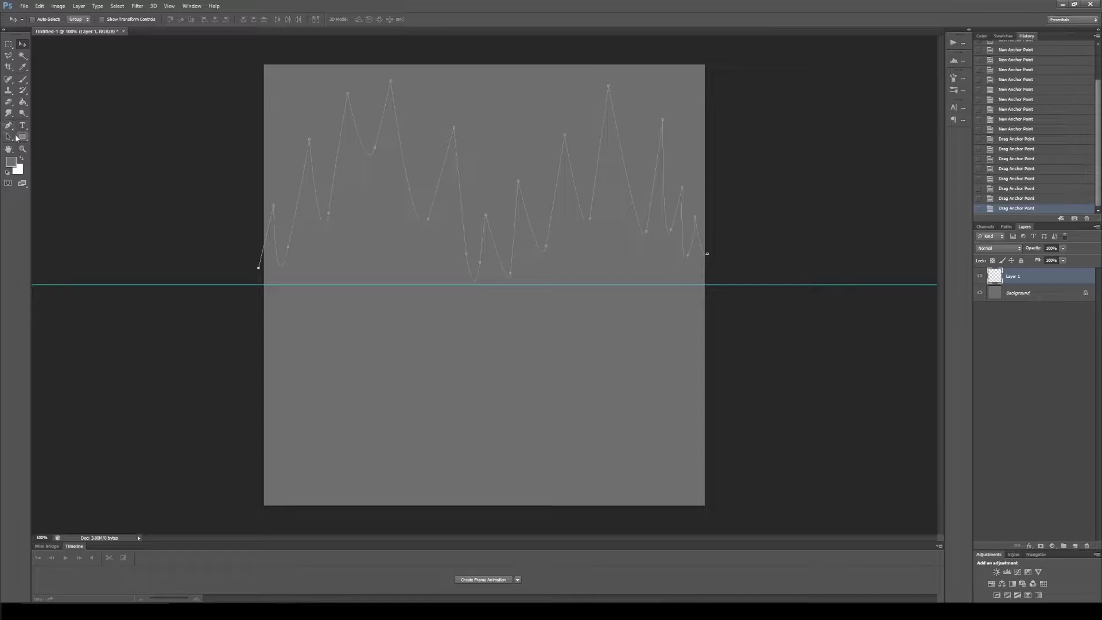
click(8, 138)
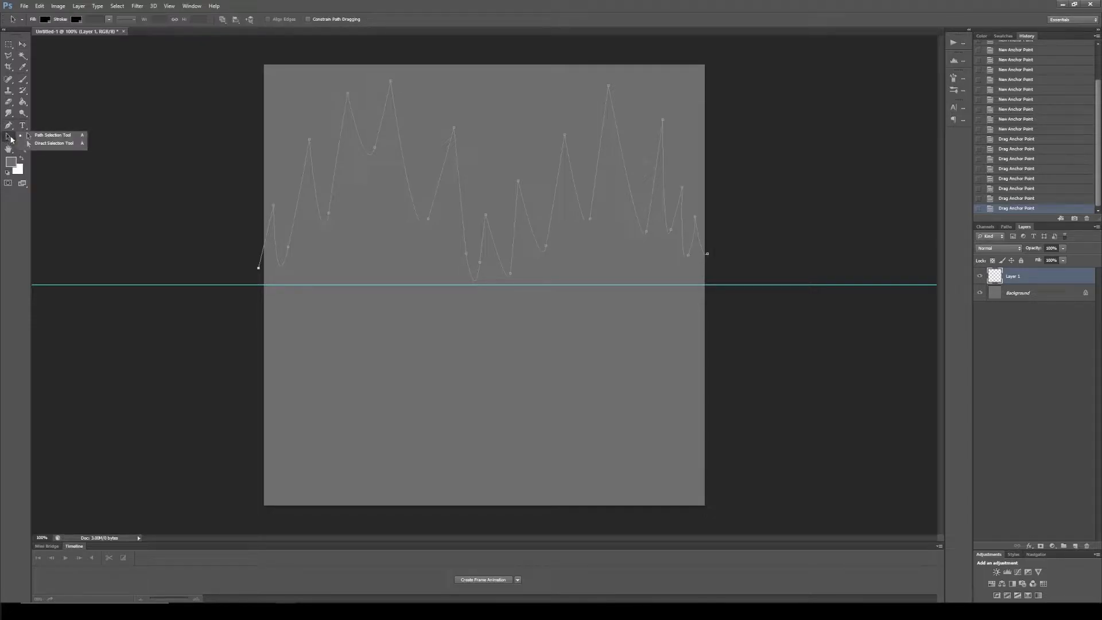
click(36, 144)
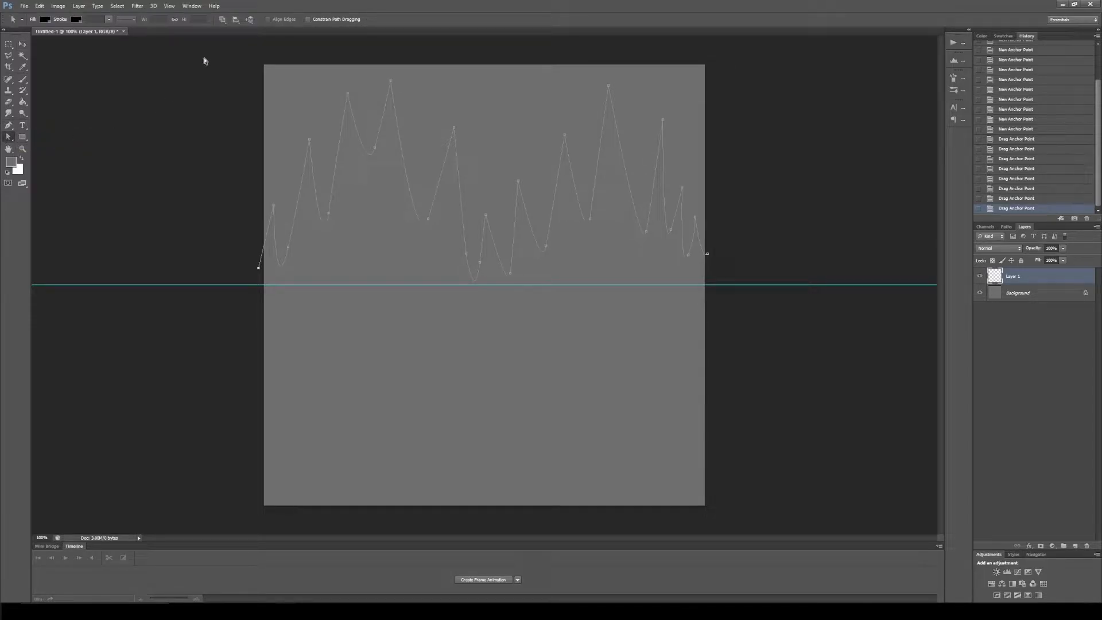
drag(213, 44, 768, 345)
key(ctrl+t)
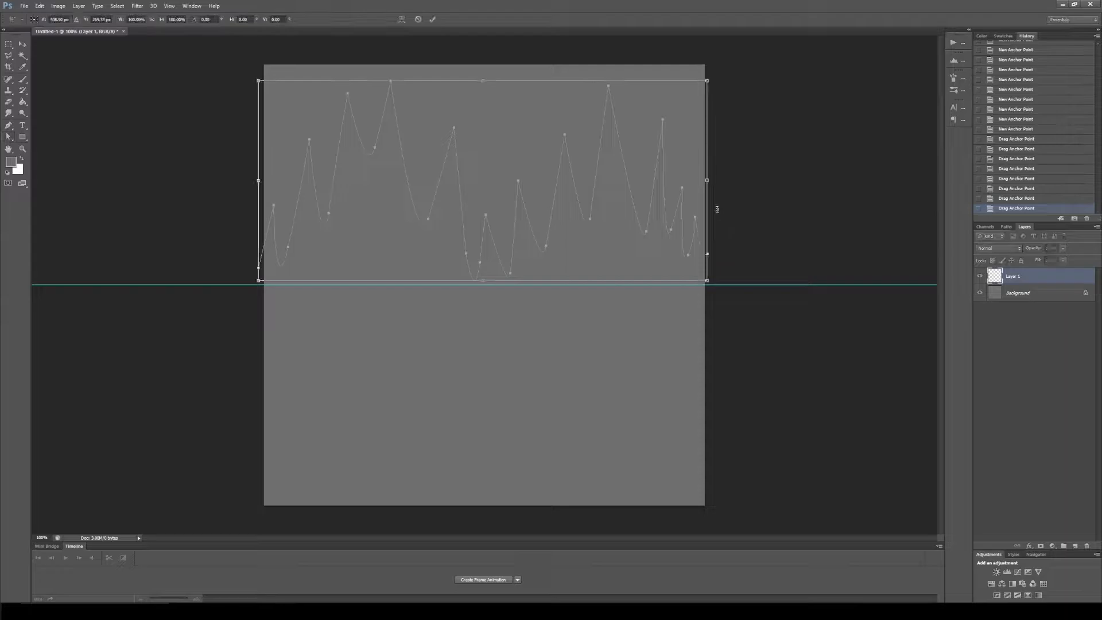
drag(708, 181, 622, 181)
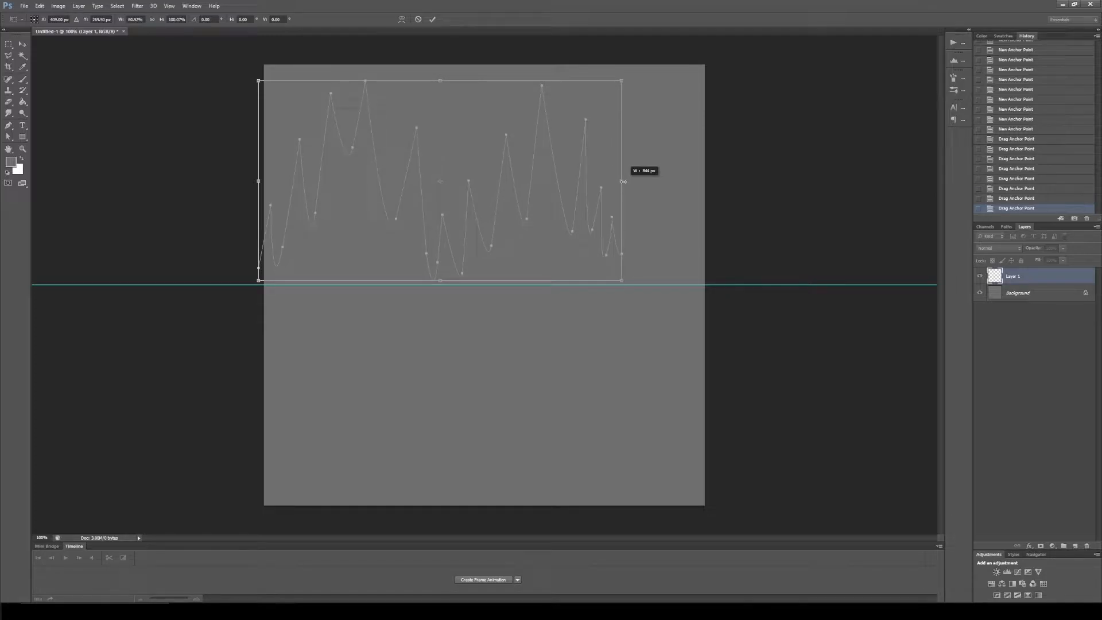
drag(623, 181, 617, 182)
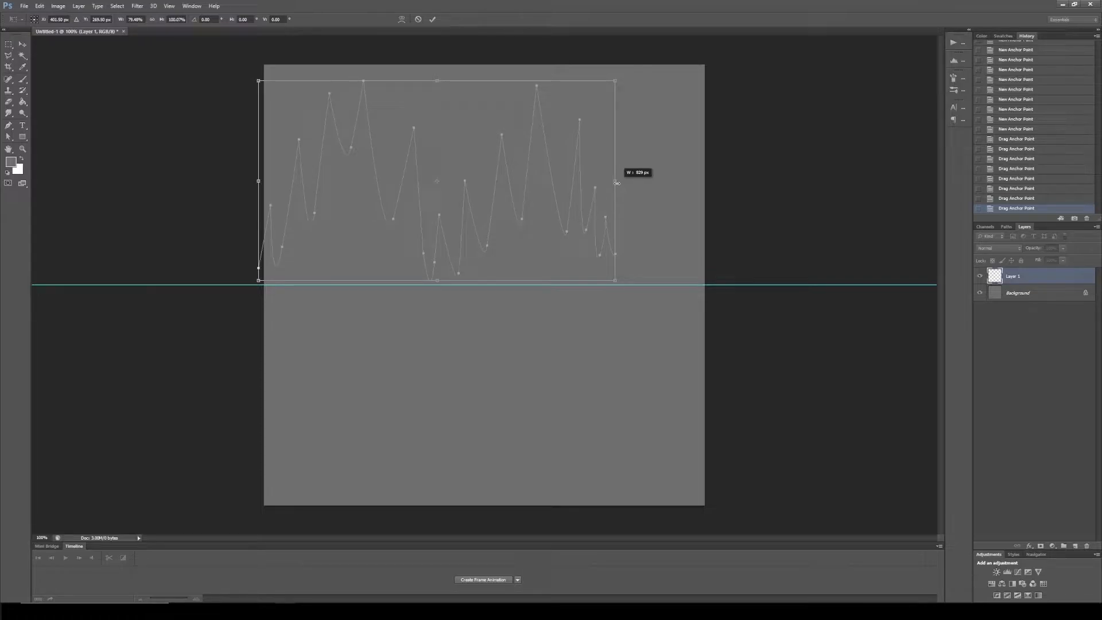
drag(617, 182, 617, 182)
drag(615, 180, 554, 181)
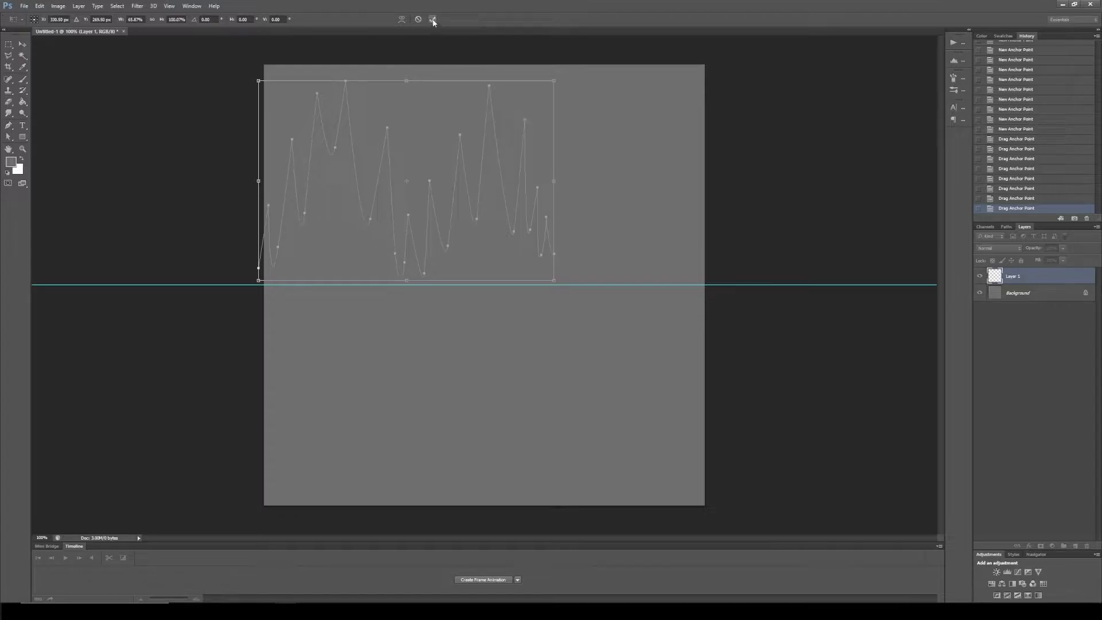
click(433, 20)
Step: Continue the path from its right end with more sharp peaks and curved valleys until it passes the canvas's right edge
click(12, 130)
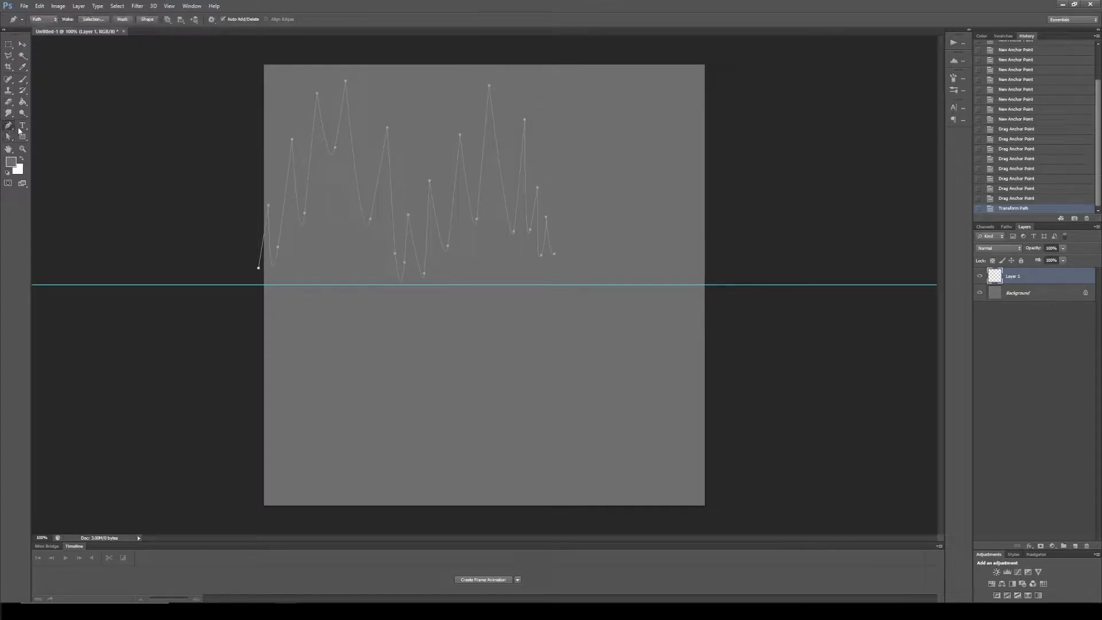
click(554, 253)
drag(582, 251, 587, 228)
click(593, 208)
drag(606, 266, 648, 195)
click(611, 193)
click(630, 171)
click(650, 153)
drag(667, 220, 671, 201)
drag(712, 247, 720, 221)
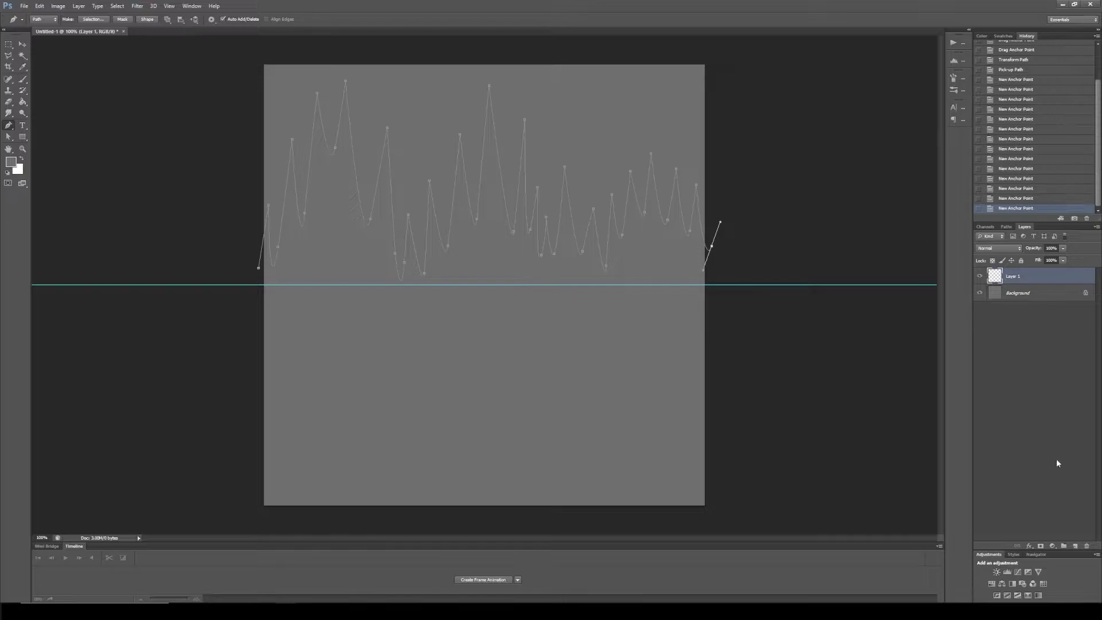
Step: Add a new layer above Layer 1 and name it Guide
click(1075, 545)
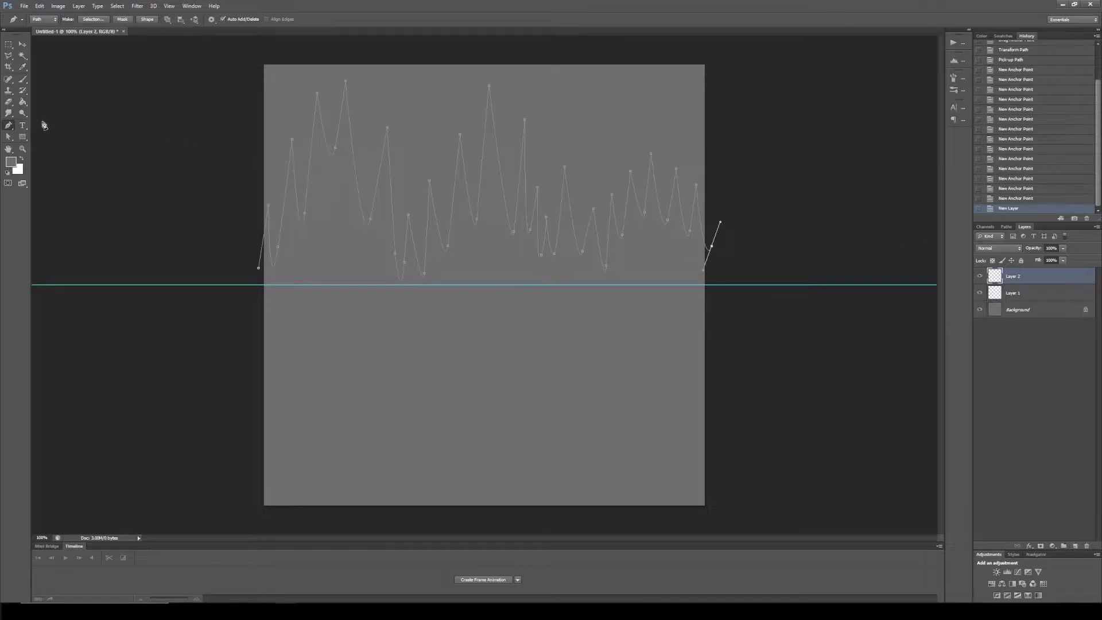
double_click(1024, 279)
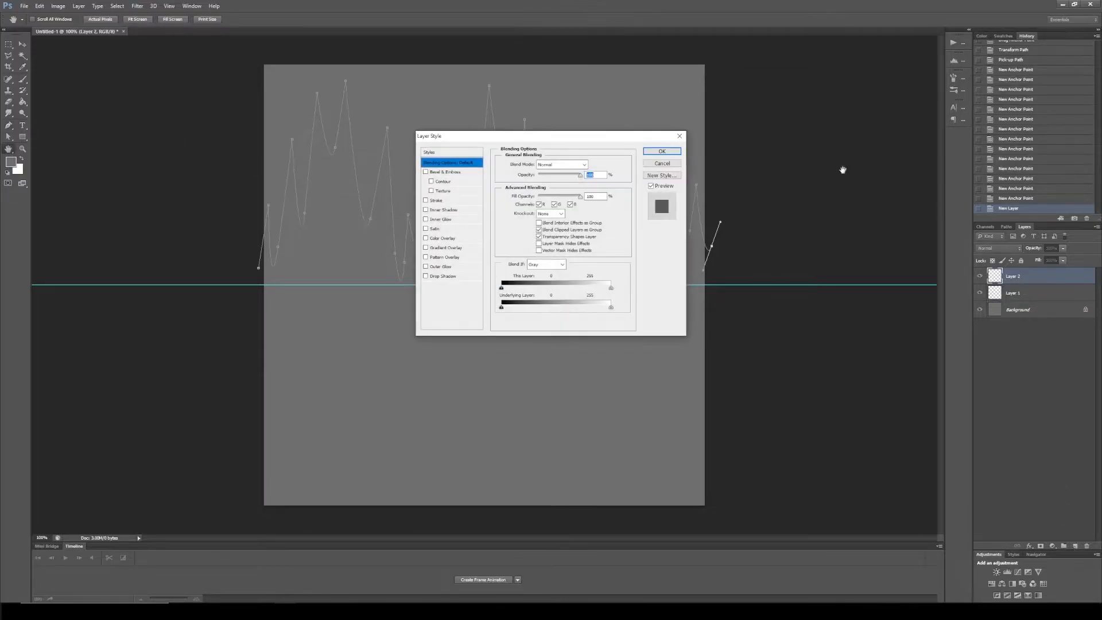
click(680, 136)
double_click(1015, 276)
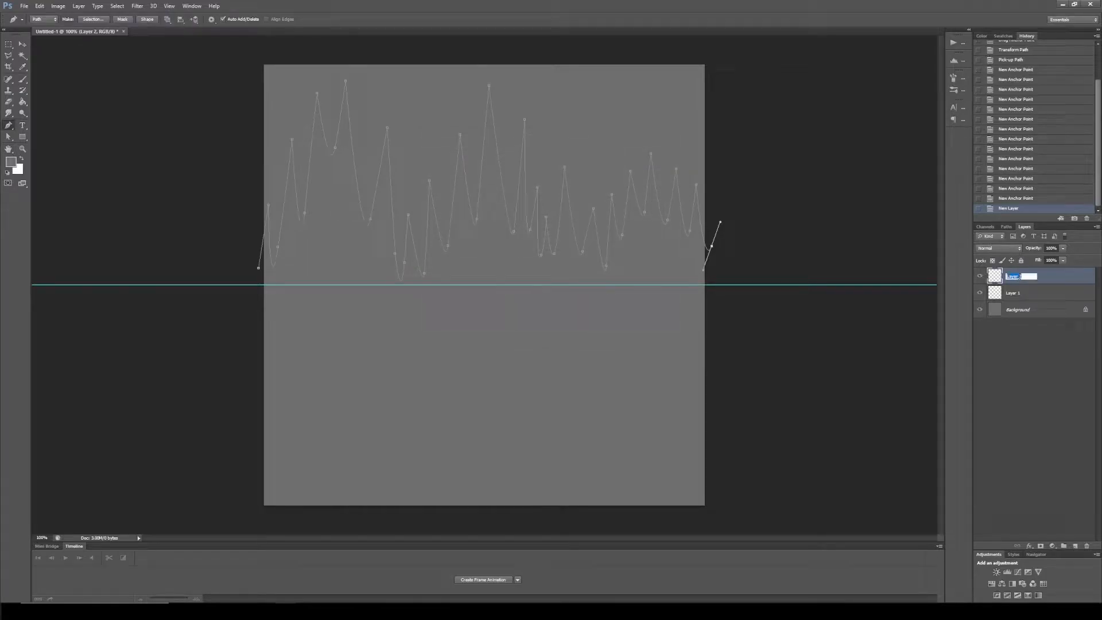
text(Guide)
key(Return)
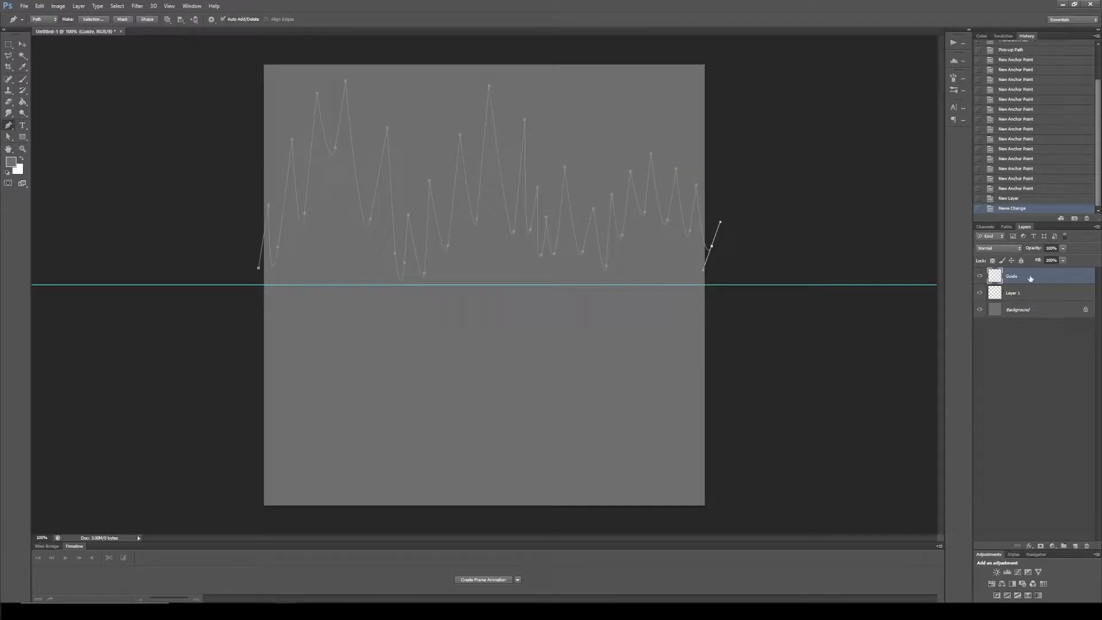
Step: Switch to the Pencil tool and set the foreground colour to pure red ff0000
click(23, 80)
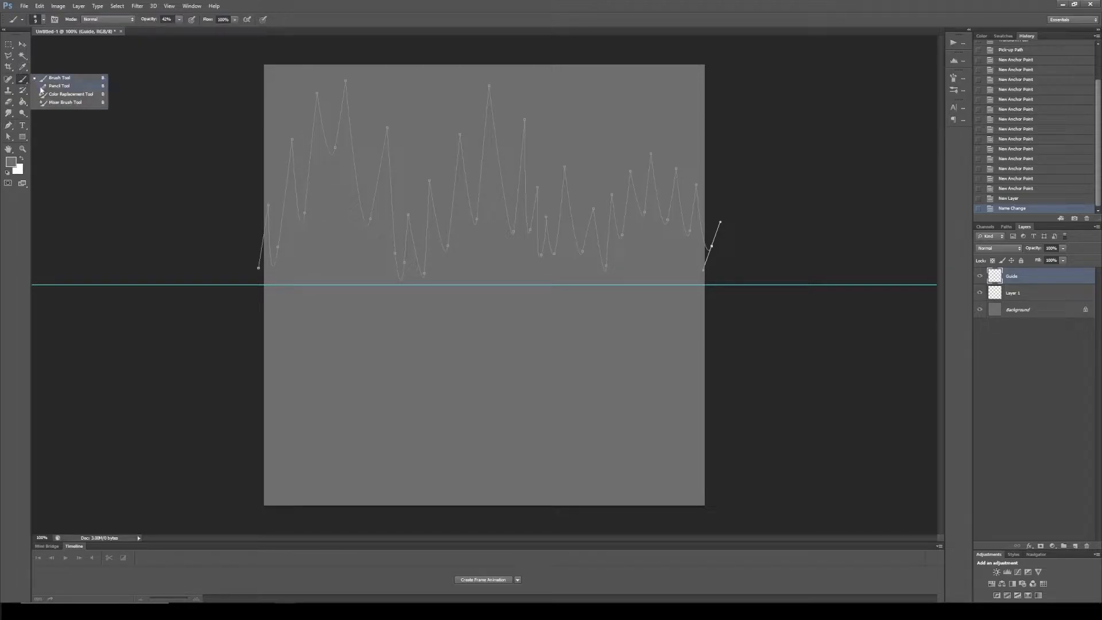
click(42, 86)
click(11, 163)
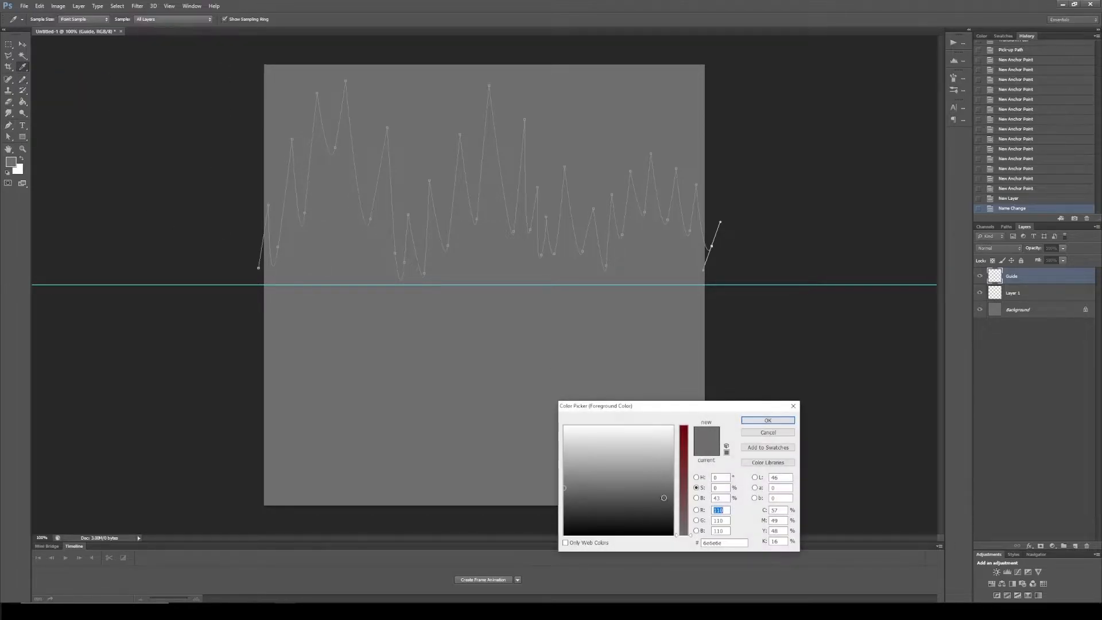
click(683, 428)
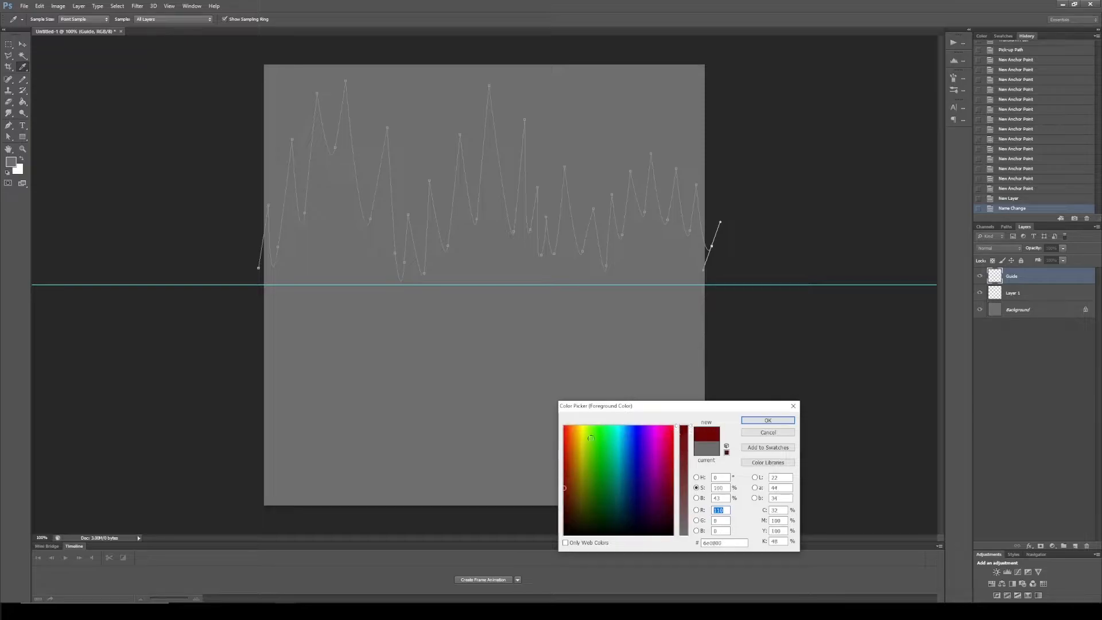
click(565, 426)
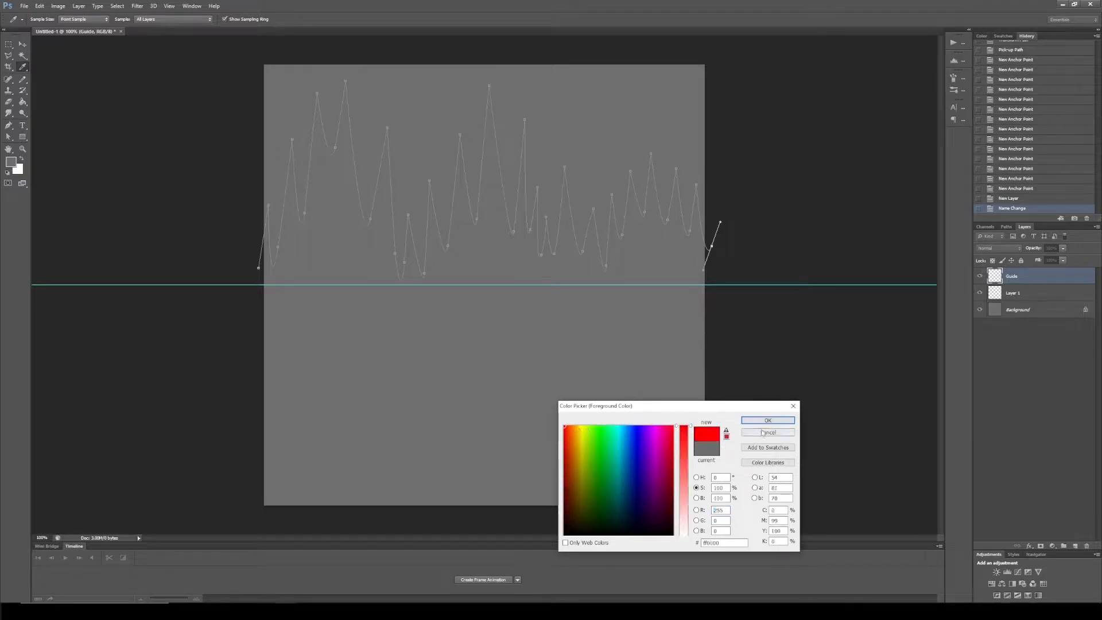
click(767, 422)
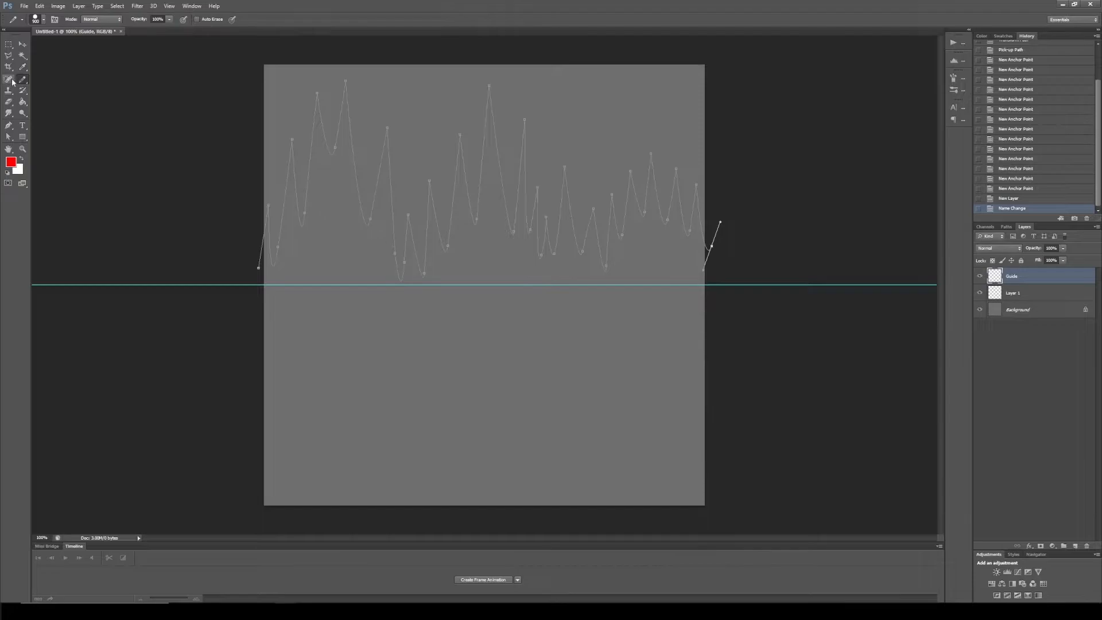
click(22, 81)
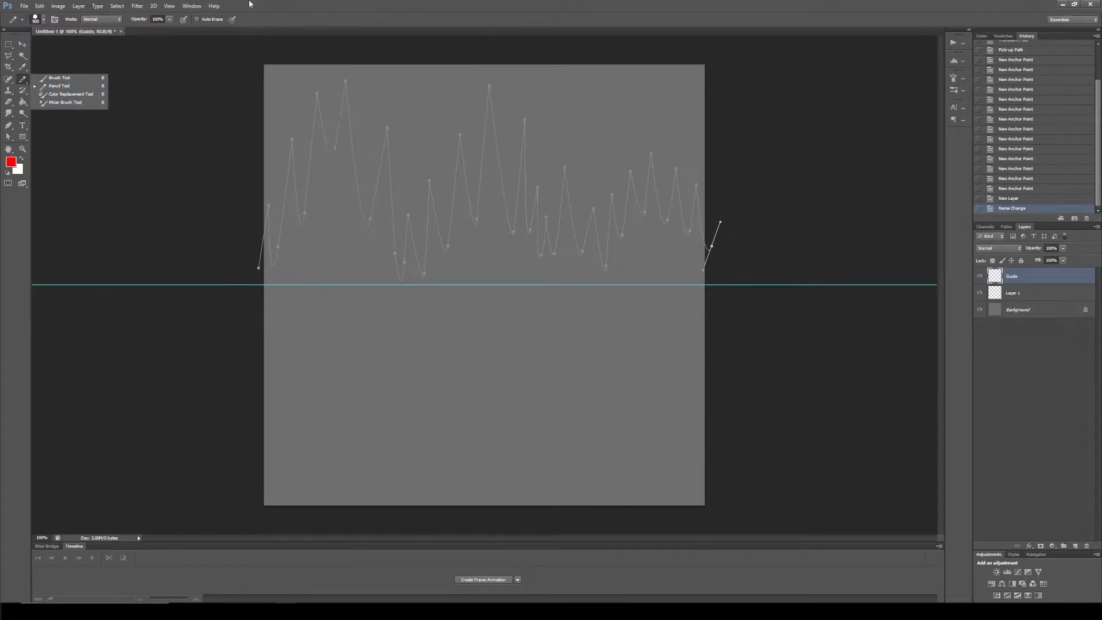
Step: Shrink the pencil tip and draw a straight horizontal red line across the canvas at the height of the path's left edge crossing
click(328, 2)
key(bracketleft)
key(bracketleft)
key(bracketleft)
key(bracketleft)
key(bracketleft)
key(bracketleft)
key(bracketleft)
key(bracketleft)
key(bracketleft)
key(bracketleft)
key(bracketleft)
key(bracketleft)
key(bracketleft)
key(bracketleft)
key(bracketleft)
key(bracketleft)
key(bracketleft)
key(bracketleft)
key(bracketleft)
key(bracketleft)
key(bracketleft)
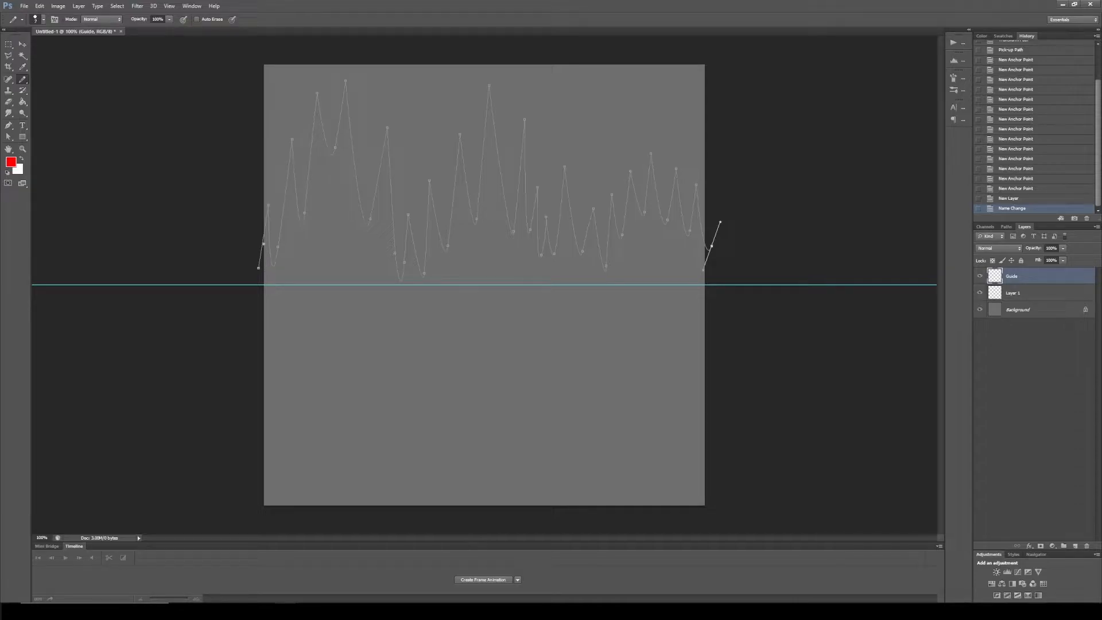
mouse_move(276, 245)
shift+mouse_down()
mouse_move(664, 244)
mouse_move(698, 280)
mouse_move(727, 280)
shift+mouse_up()
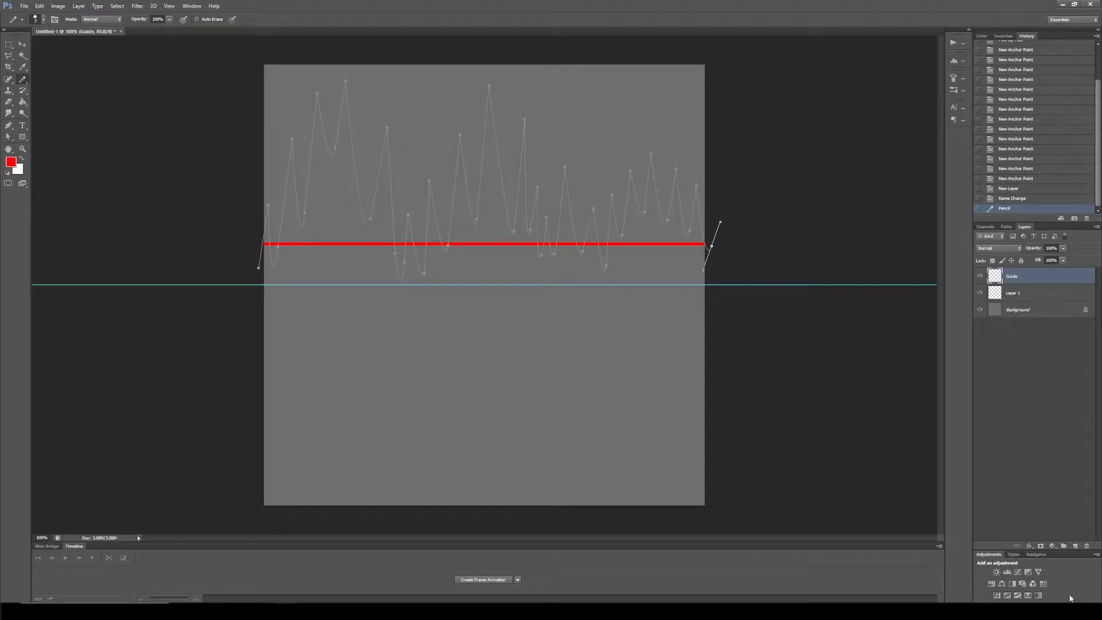
Step: Adjust the path's left end point and the first peak and valley so the path crosses the canvas's left edge at the red line
click(1035, 554)
drag(1045, 599, 1052, 600)
drag(1042, 507, 1045, 504)
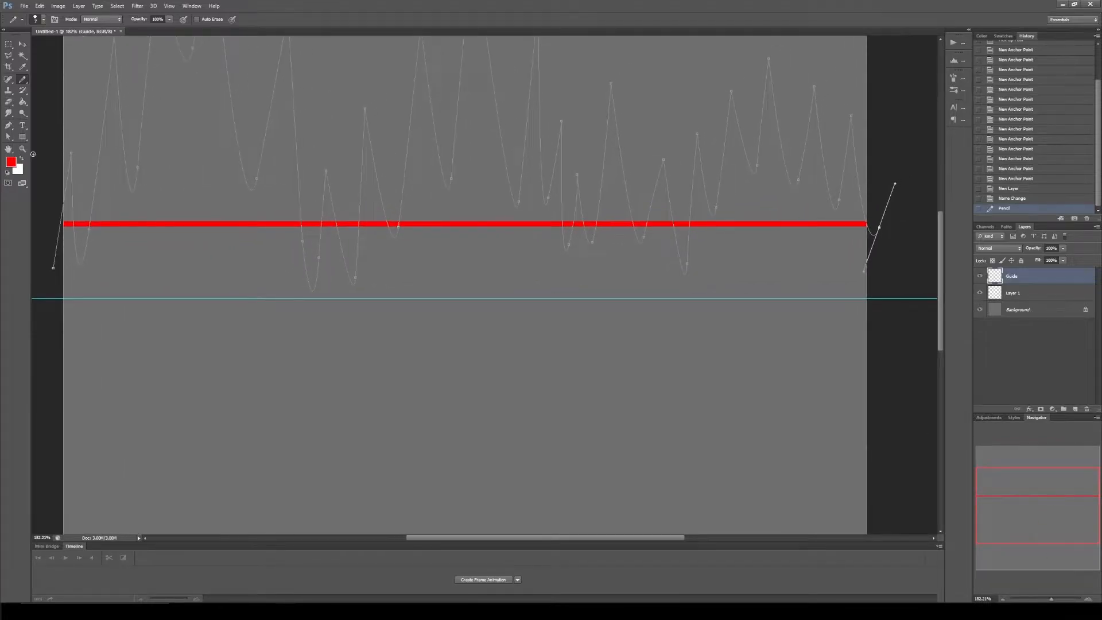
click(8, 136)
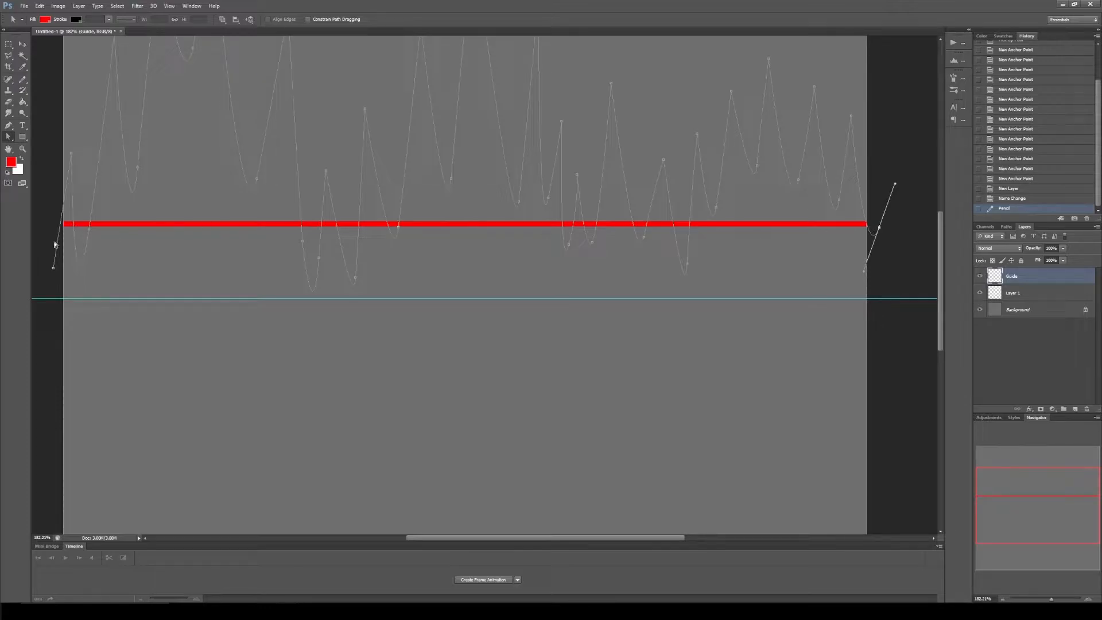
drag(52, 270, 58, 269)
drag(90, 231, 97, 230)
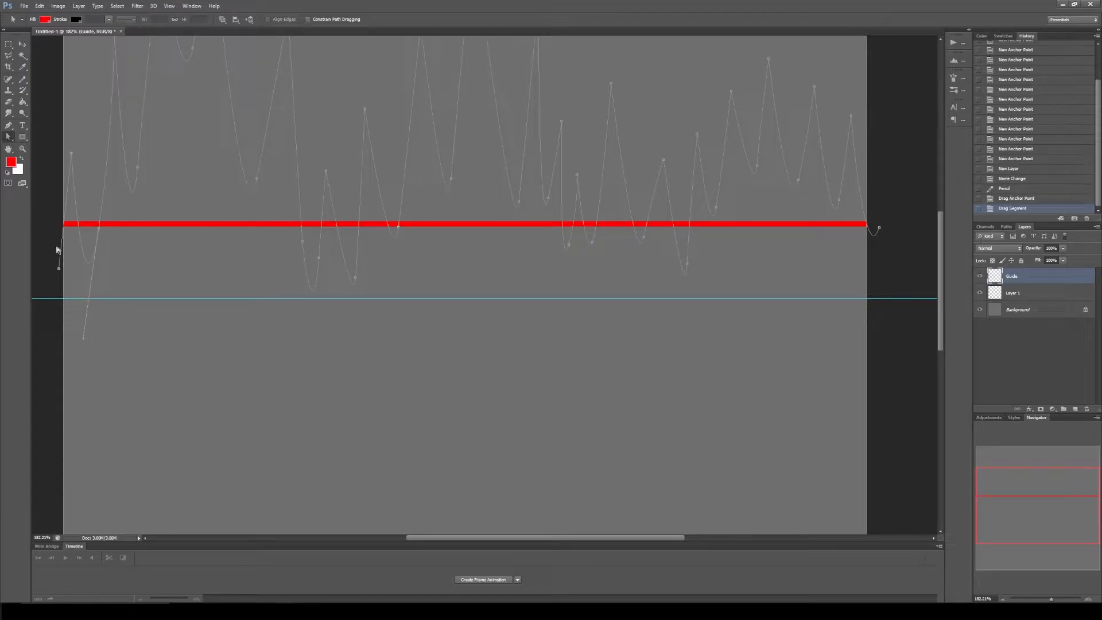
drag(58, 270, 60, 263)
drag(72, 155, 74, 150)
drag(59, 264, 57, 259)
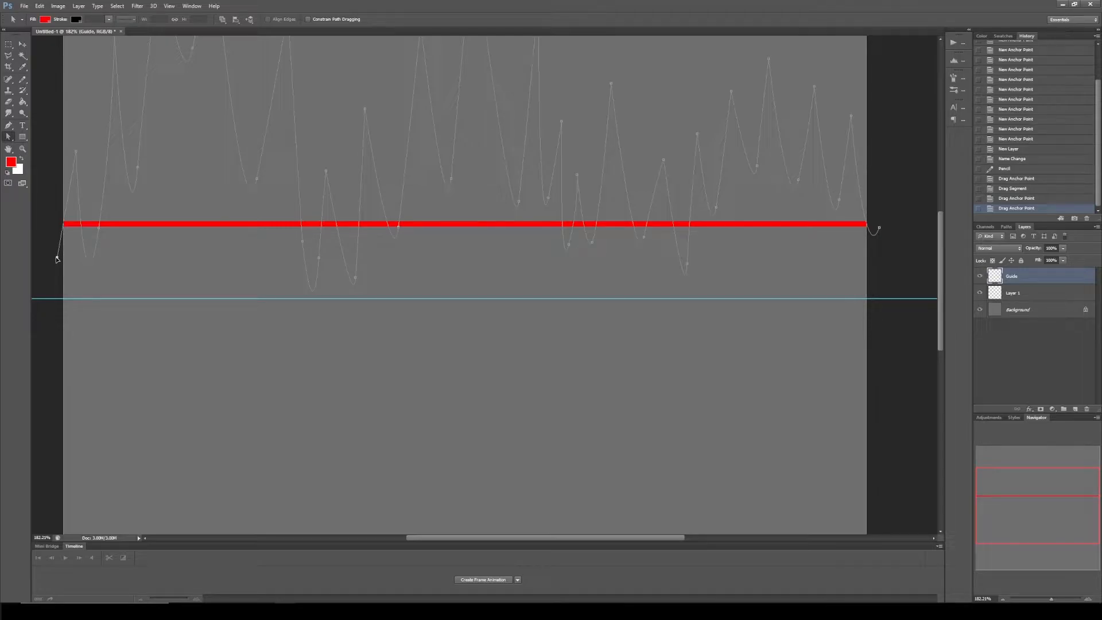
Step: Move the path's right end point onto the red line at the canvas's right edge and reshape the neighbouring last peaks
click(879, 228)
drag(878, 228, 867, 220)
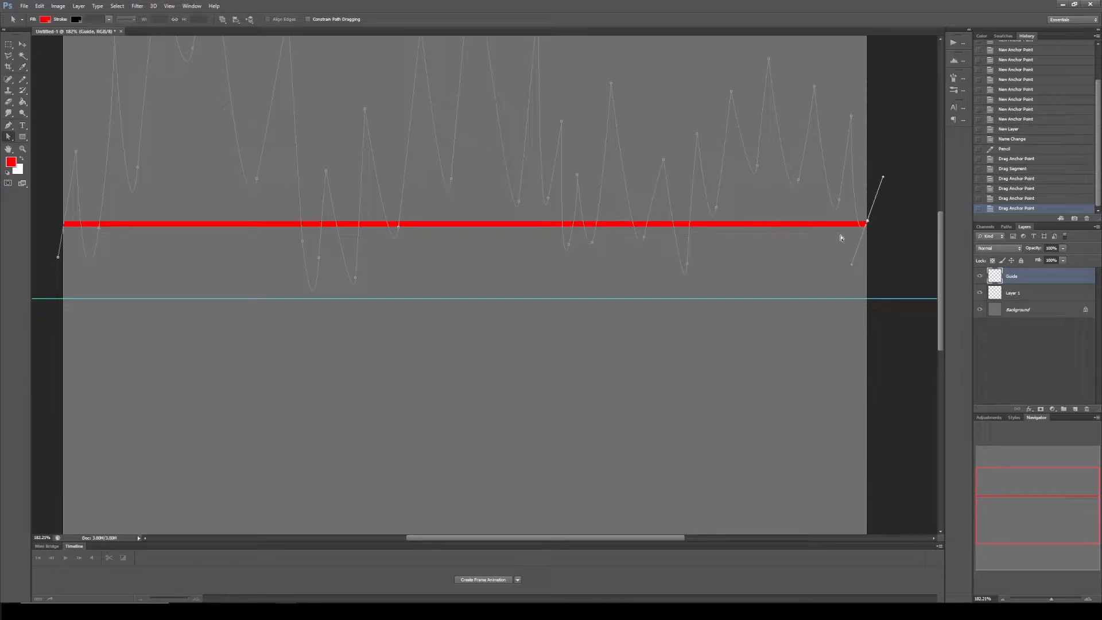
drag(850, 115, 805, 81)
click(814, 87)
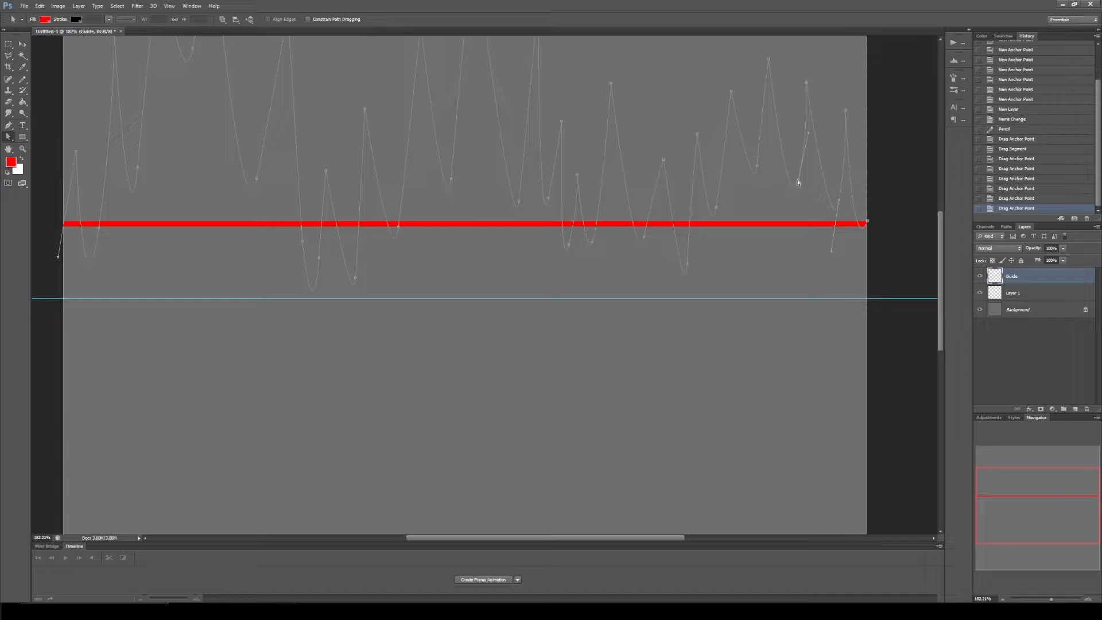
key(ctrl+z)
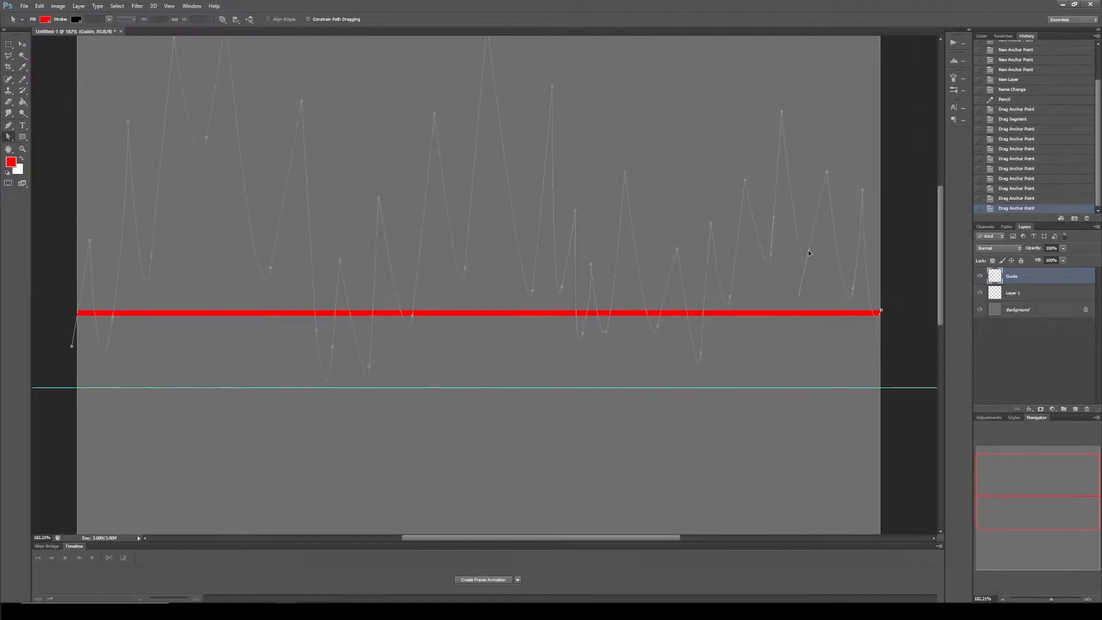
Step: Vary the heights of the peaks and valleys across the middle and right parts of the path, raising several of them slightly
drag(697, 336, 697, 327)
drag(710, 222, 711, 209)
drag(745, 177, 745, 167)
alt+scroll(489, 282, down, 3)
drag(269, 169, 267, 158)
drag(447, 151, 435, 149)
drag(470, 270, 470, 235)
drag(523, 289, 521, 234)
drag(518, 275, 516, 269)
drag(538, 129, 539, 124)
drag(557, 226, 558, 218)
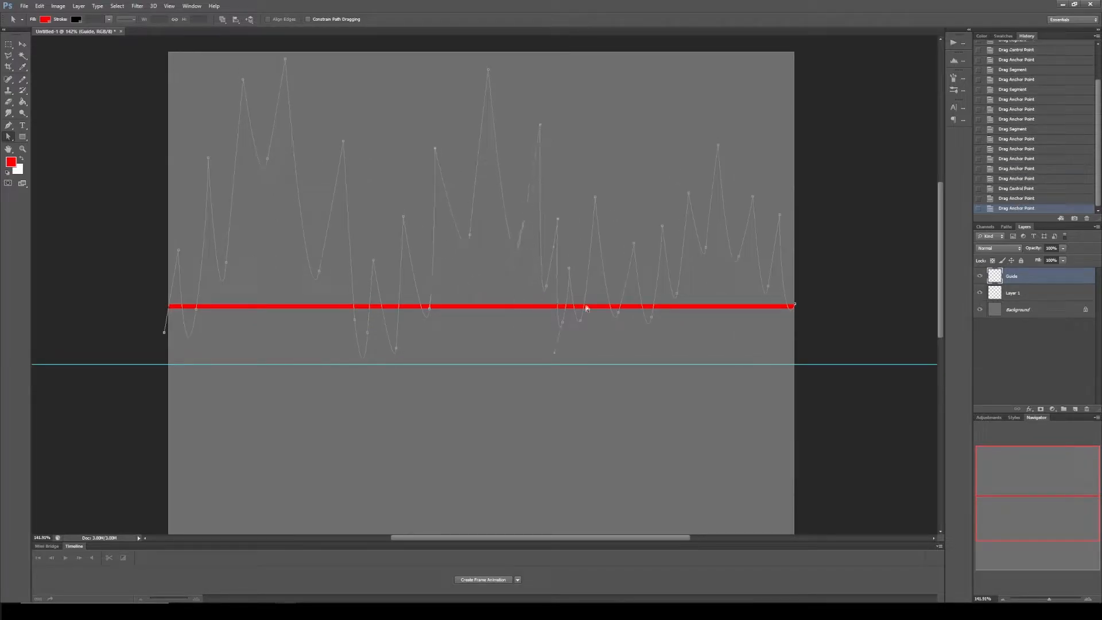
Step: Raise the two peaks just right of the path's centre and the valley between them, refining their curve handles
drag(602, 353, 554, 261)
drag(569, 268, 625, 248)
drag(595, 199, 592, 187)
drag(618, 312, 612, 266)
drag(624, 248, 638, 211)
drag(607, 270, 615, 277)
drag(592, 187, 602, 171)
drag(635, 232, 627, 250)
alt+scroll(707, 355, down, 3)
Step: Set the foreground colour to white and close the path with the Pen tool by routing it outside the canvas's sides and lower edge
click(11, 162)
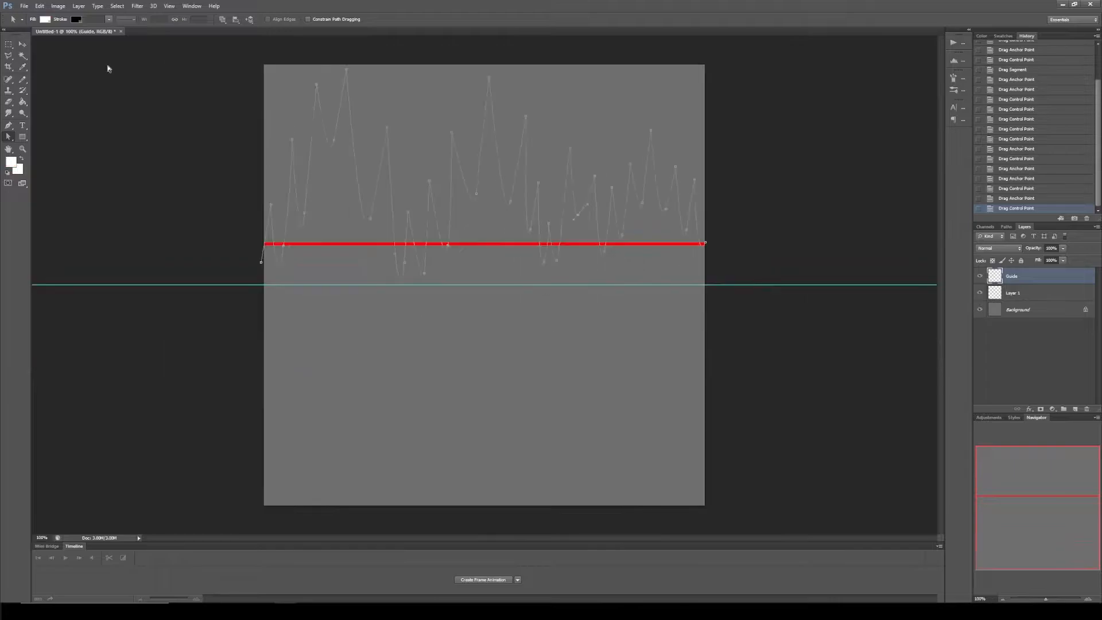
click(9, 127)
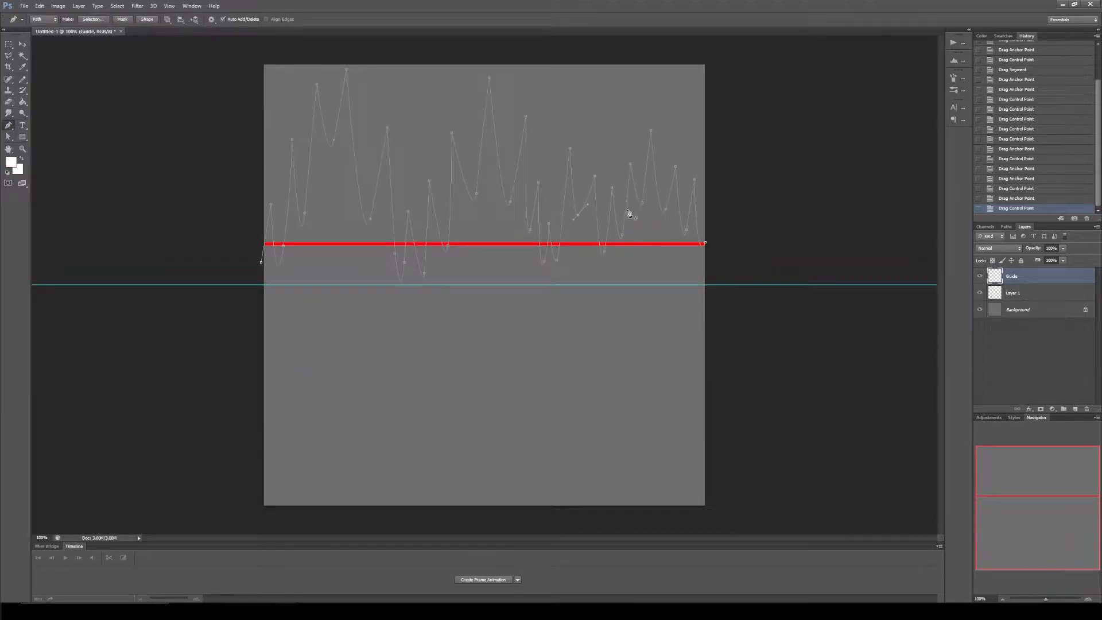
click(706, 244)
drag(795, 451, 787, 491)
click(723, 524)
click(337, 528)
click(199, 495)
click(207, 354)
click(261, 265)
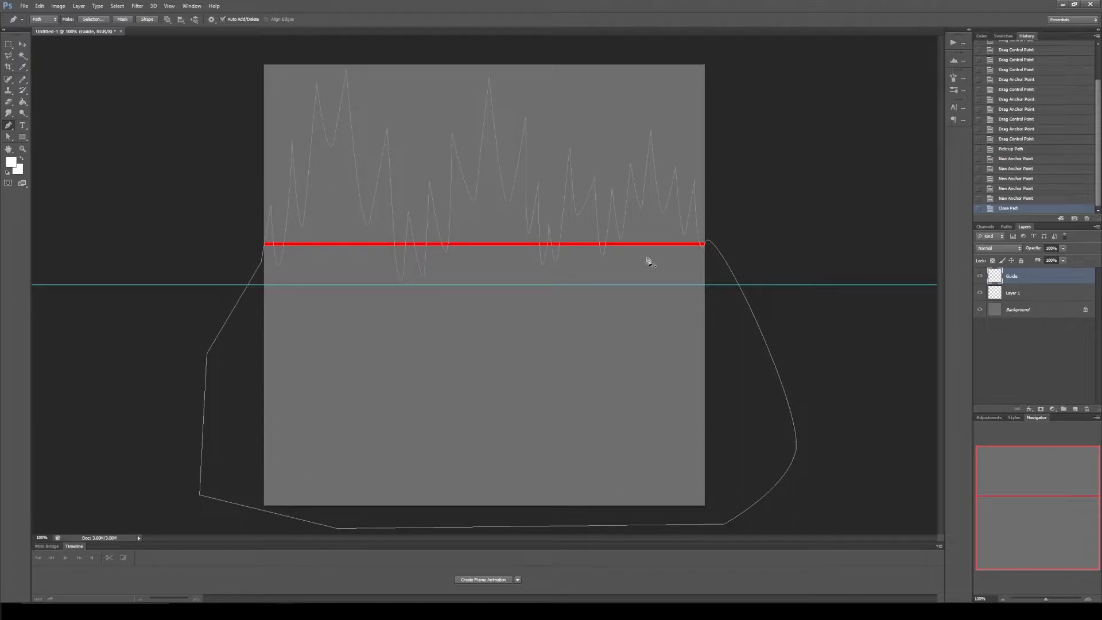
Step: Hide the Guide layer and rename Layer 1 to EffectShape
right_click(1020, 280)
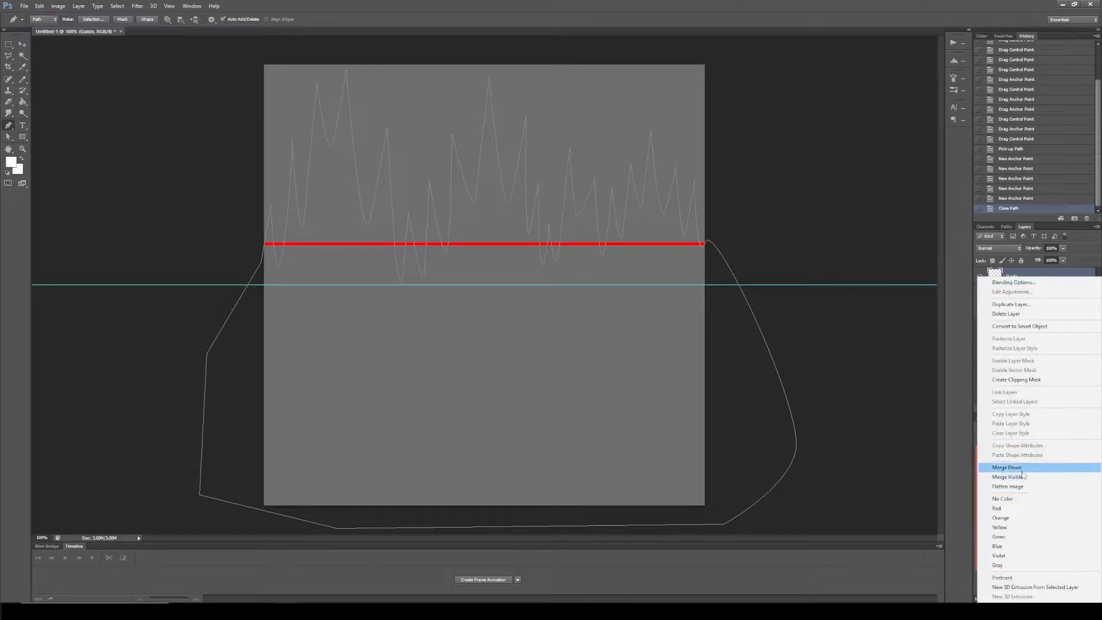
click(964, 292)
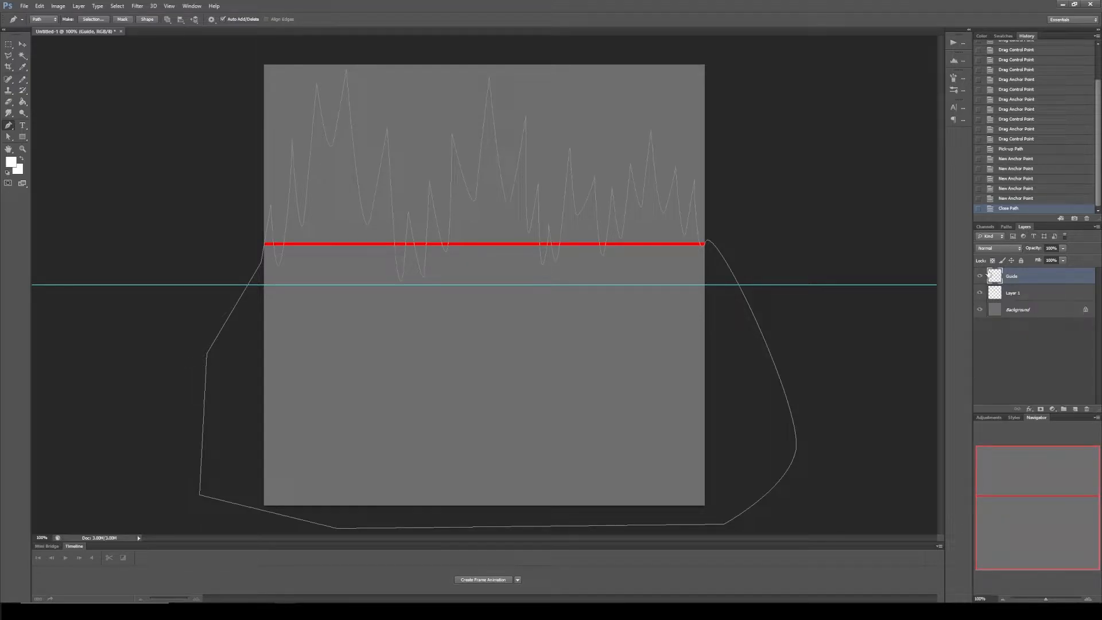
click(980, 277)
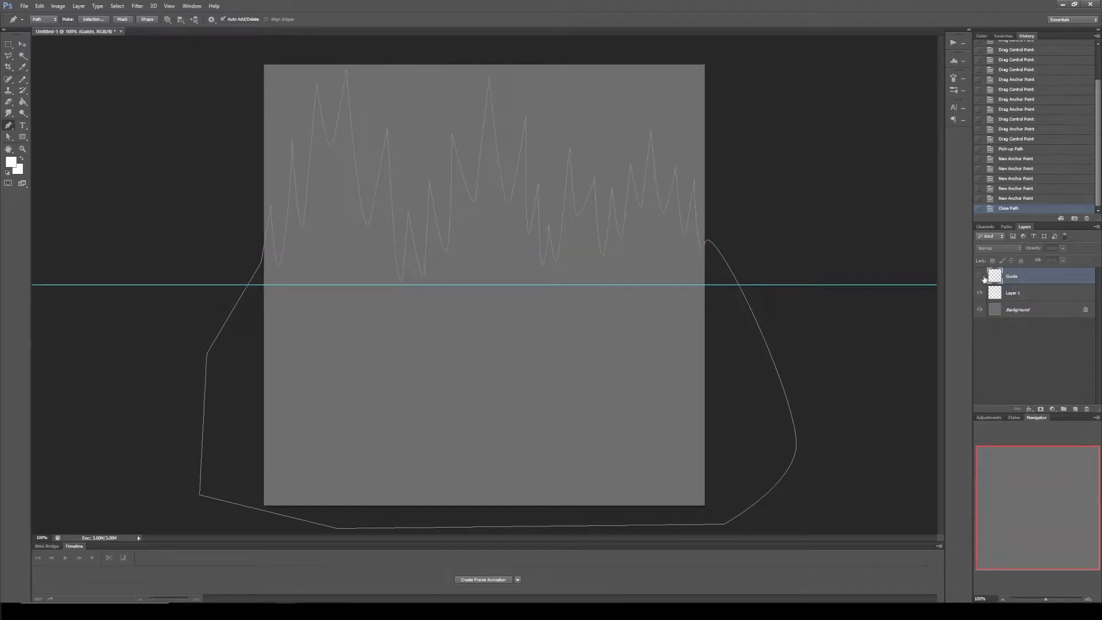
click(1020, 295)
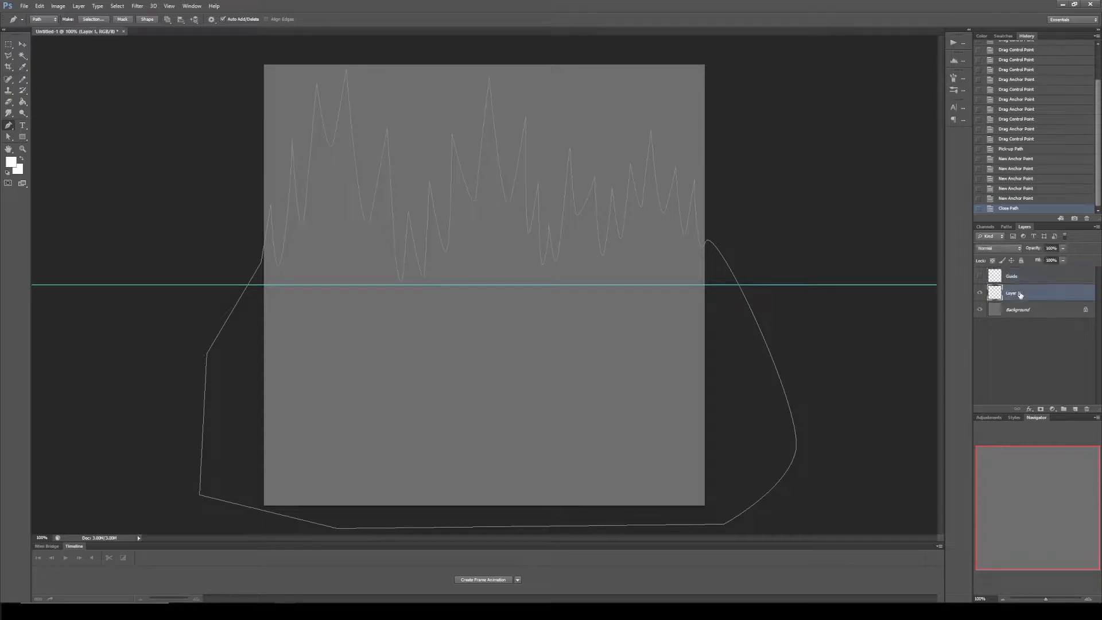
double_click(1014, 294)
text(EffectShape)
key(Return)
Step: Fill the work path with the foreground colour in Normal mode at 100% opacity on the EffectShape layer
click(1005, 227)
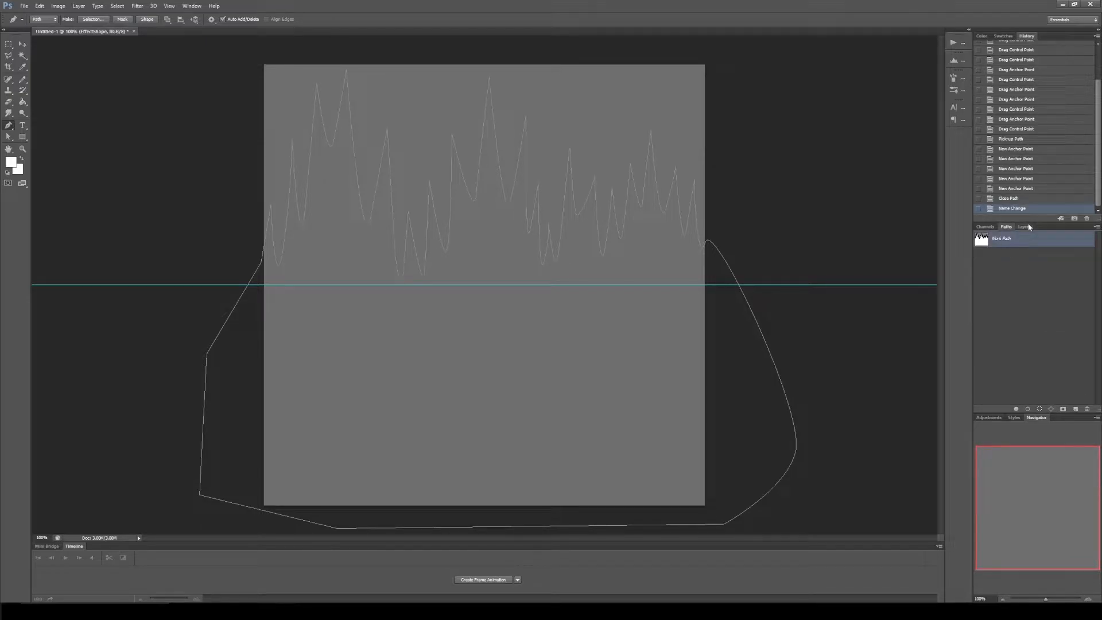
right_click(1000, 243)
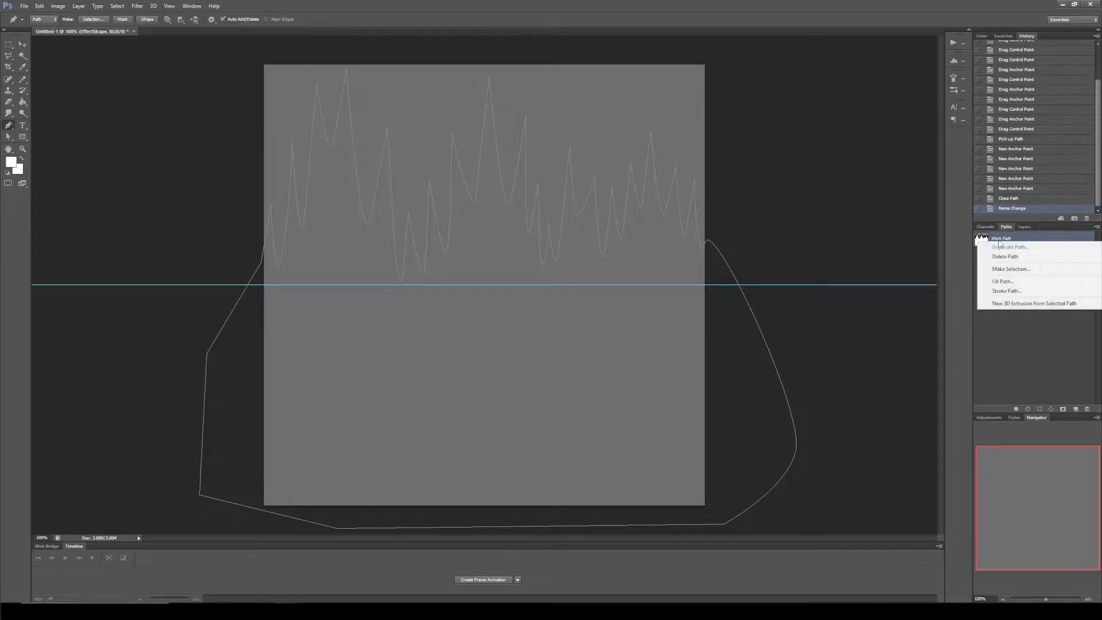
click(1005, 282)
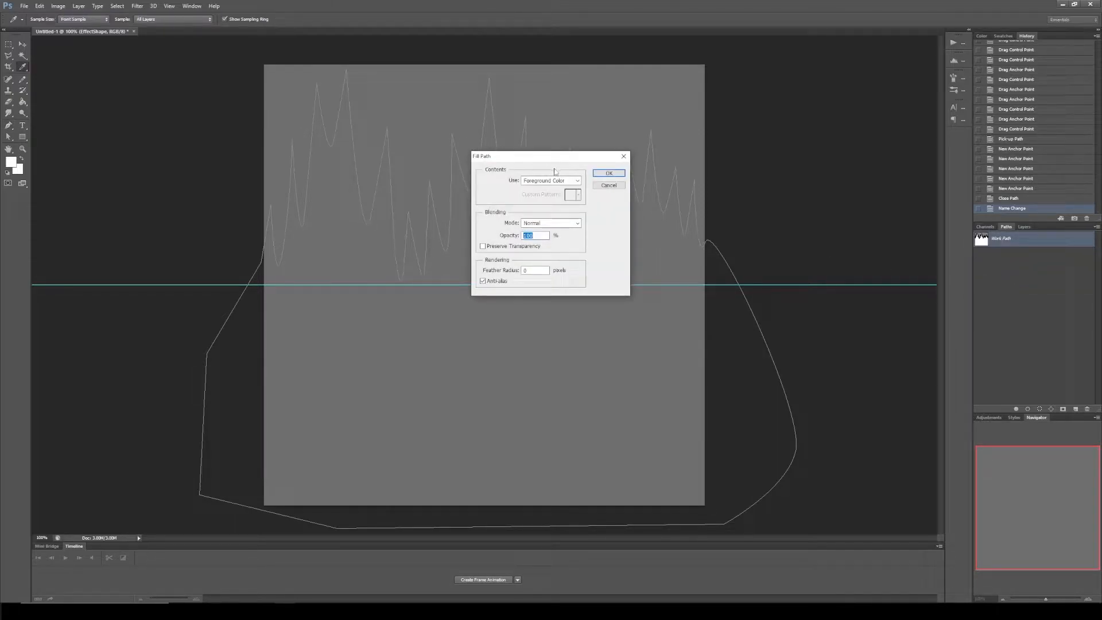
click(609, 173)
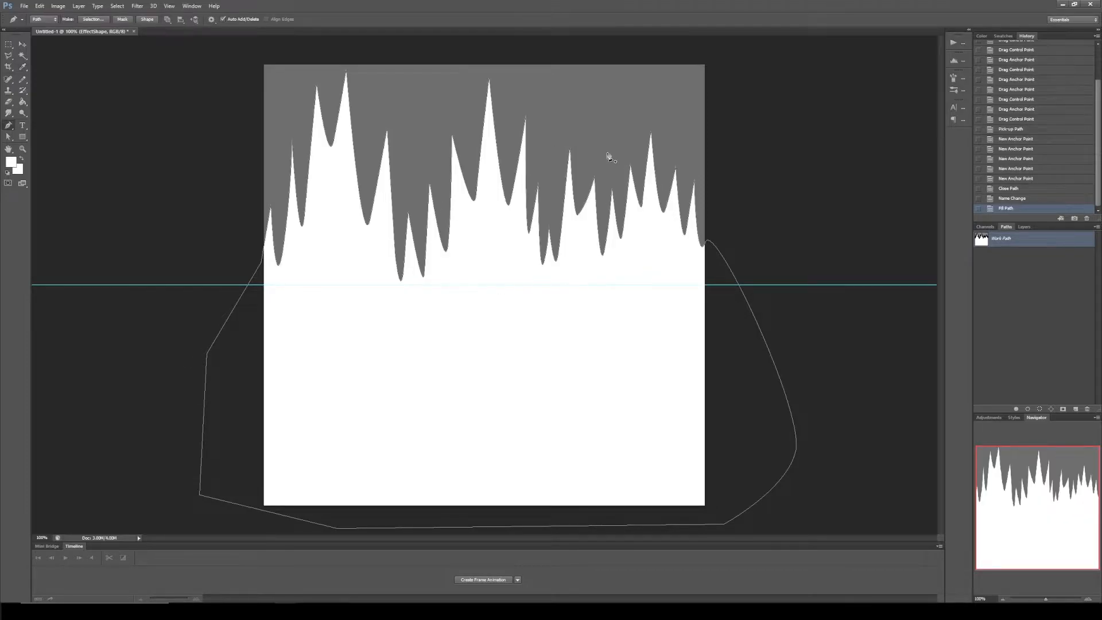
Step: Return to the layer list and select the white jagged shape on EffectShape with the Magic Wand
click(984, 228)
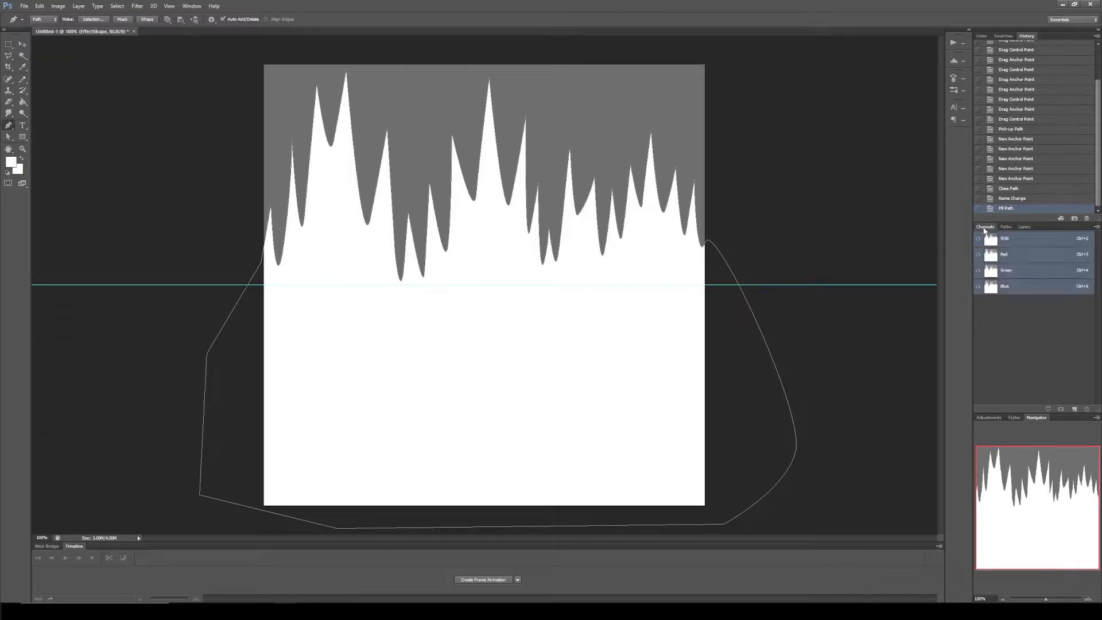
click(1023, 227)
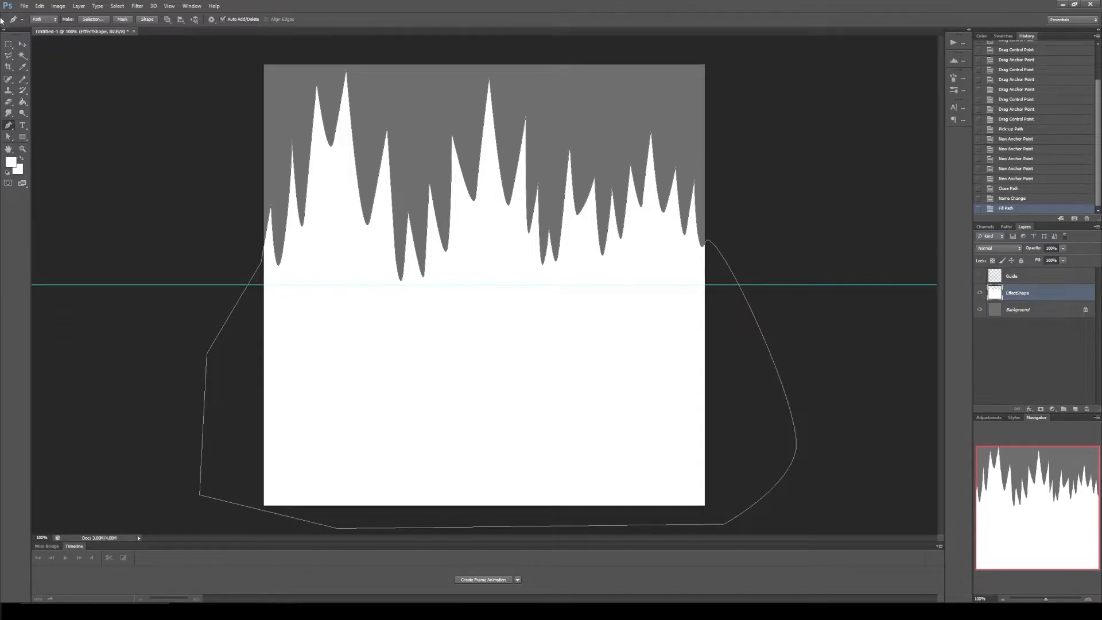
click(23, 56)
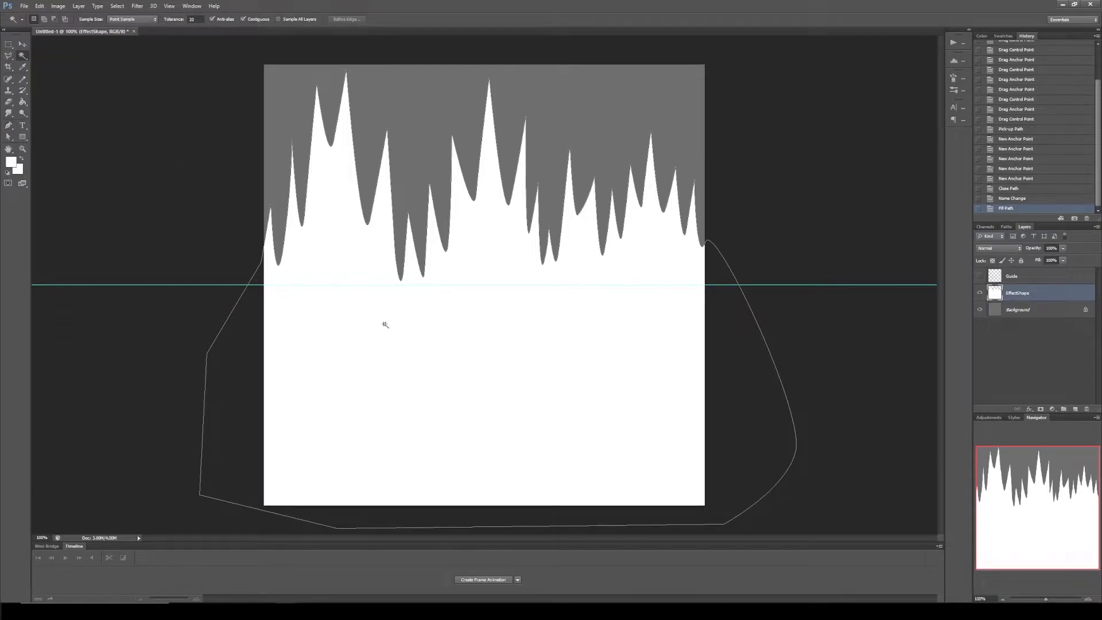
right_click(21, 57)
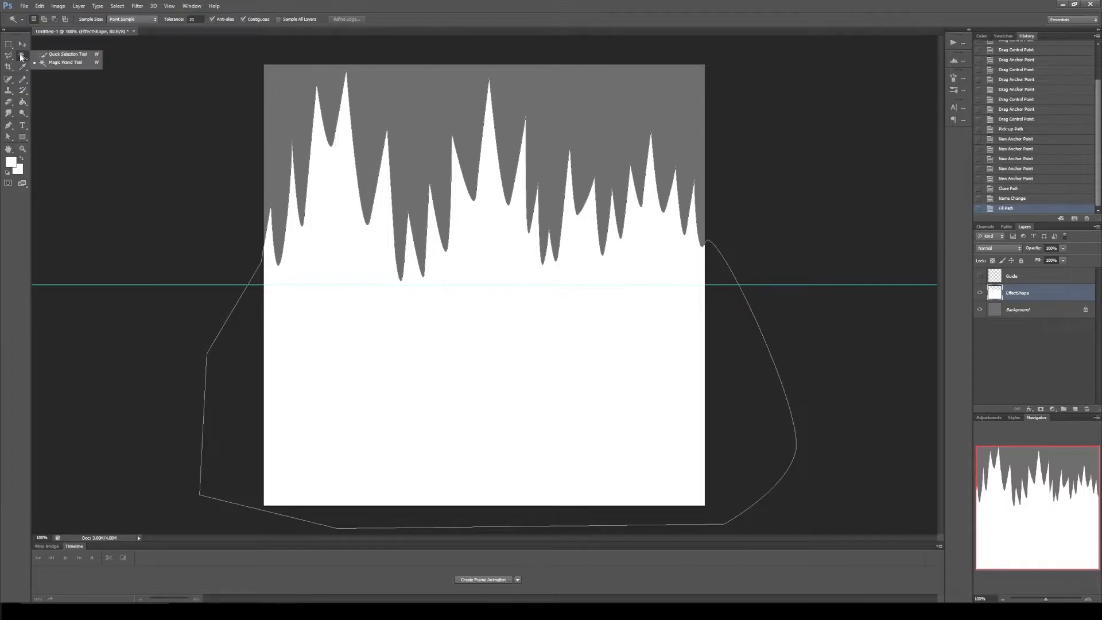
click(347, 314)
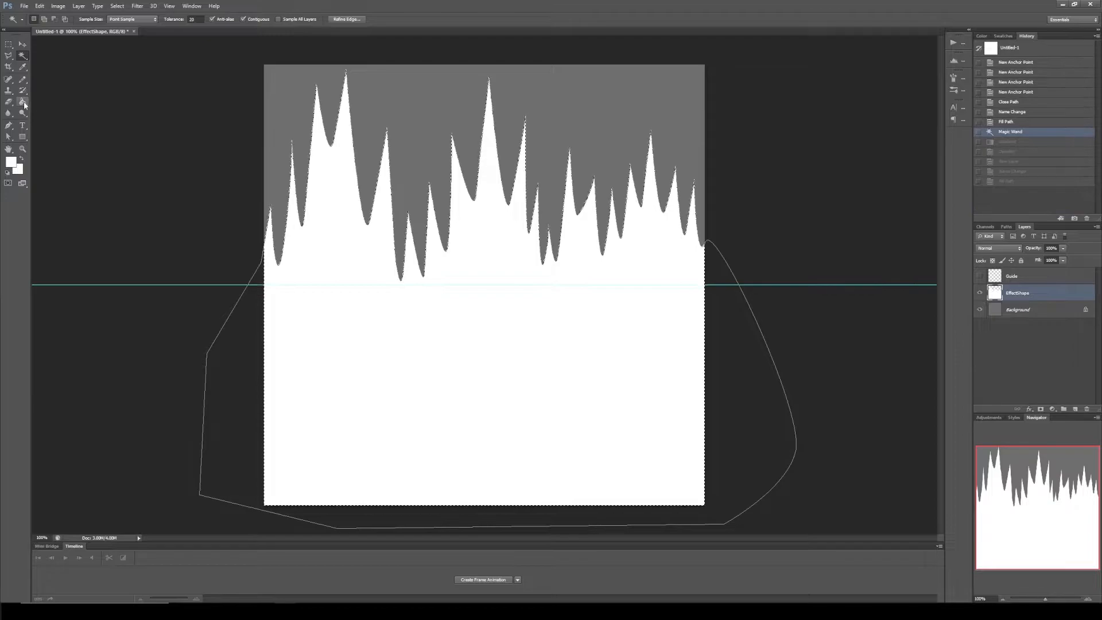
Step: Switch to the Gradient tool and set up a solid gradient running from white to light grey b9b9b9
click(25, 104)
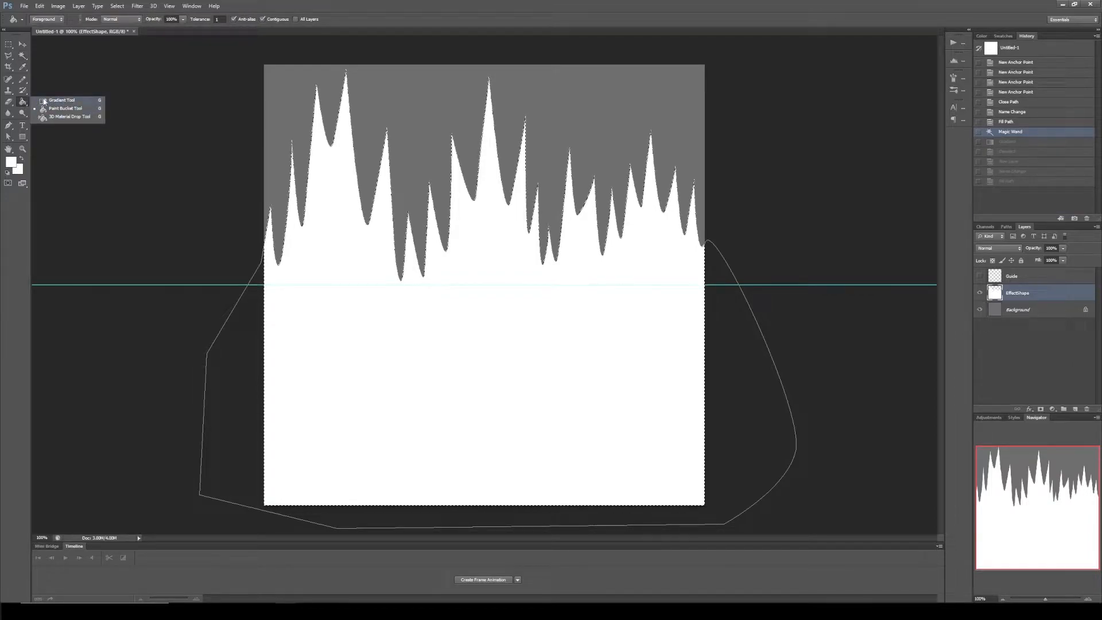
click(44, 101)
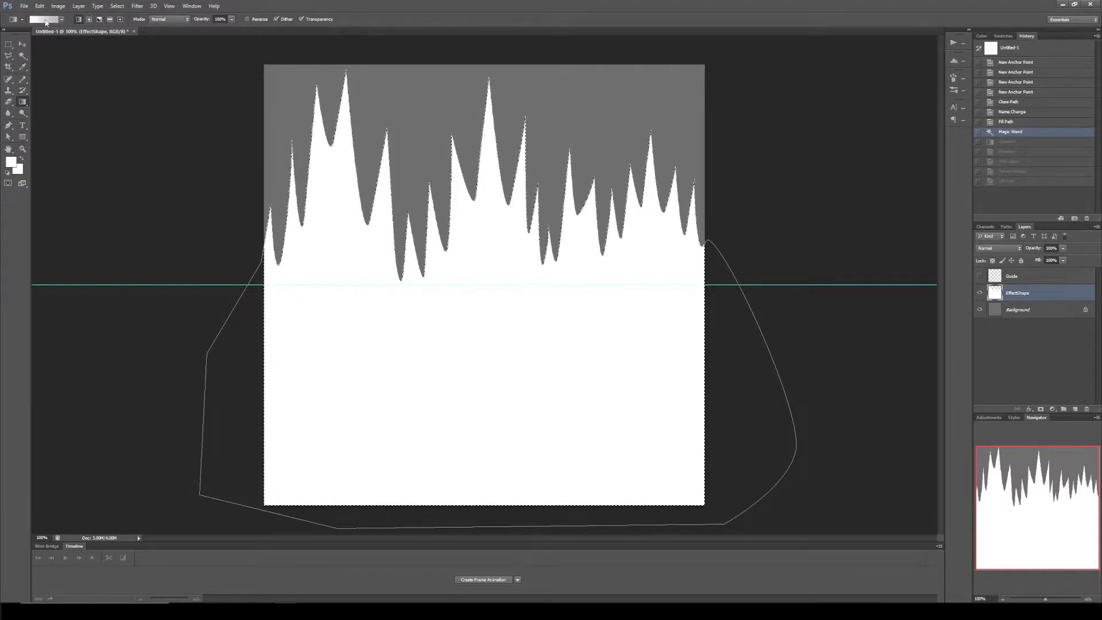
click(45, 20)
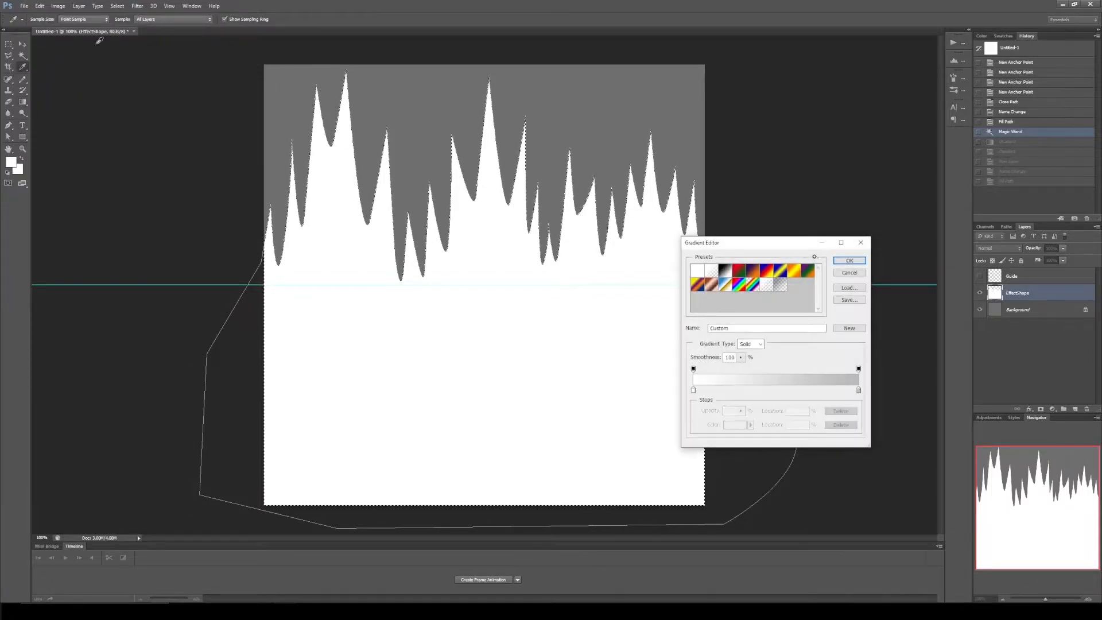
click(693, 390)
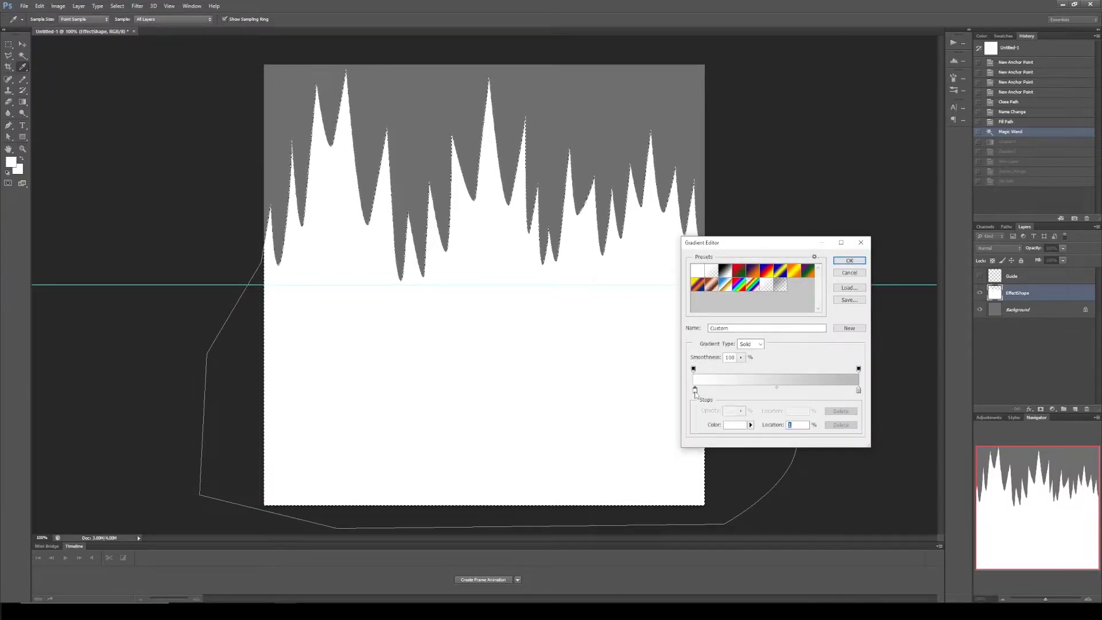
double_click(858, 390)
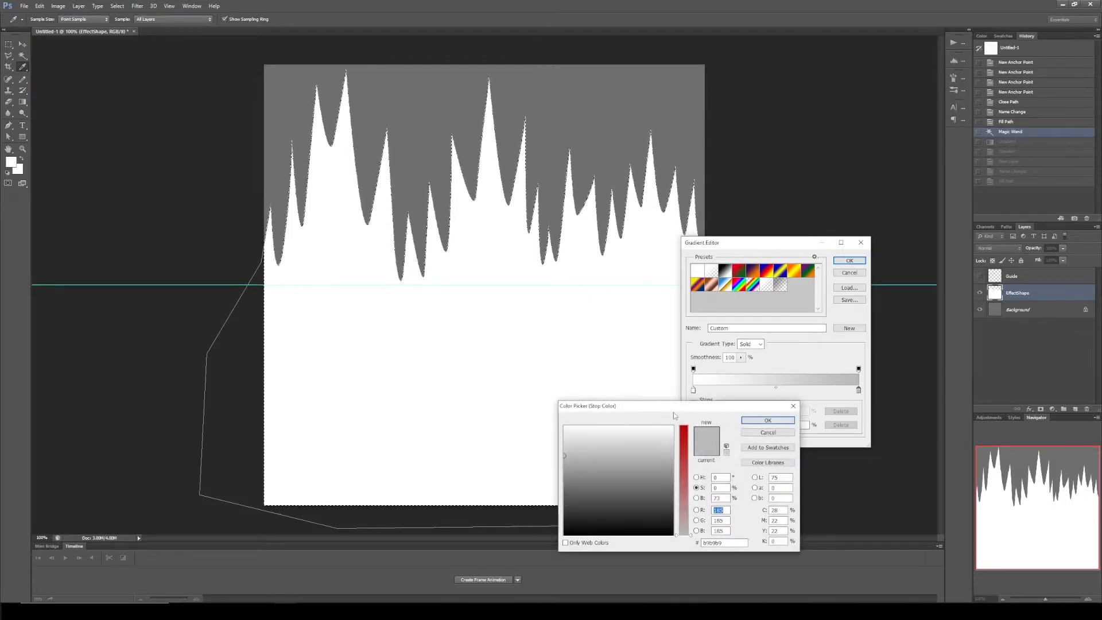
drag(648, 368, 649, 366)
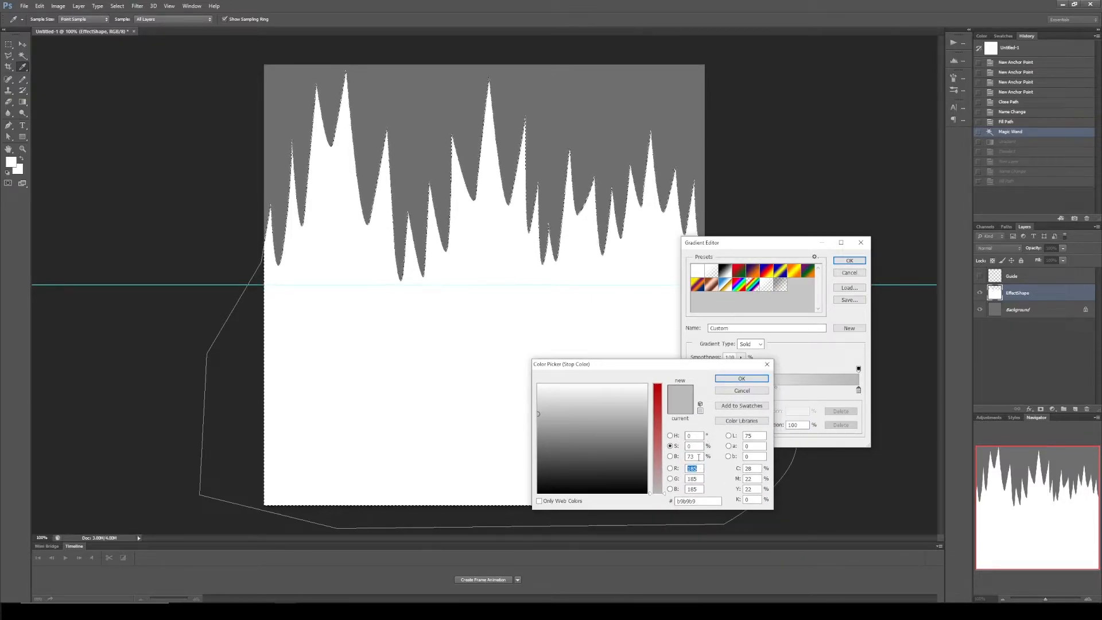
double_click(690, 456)
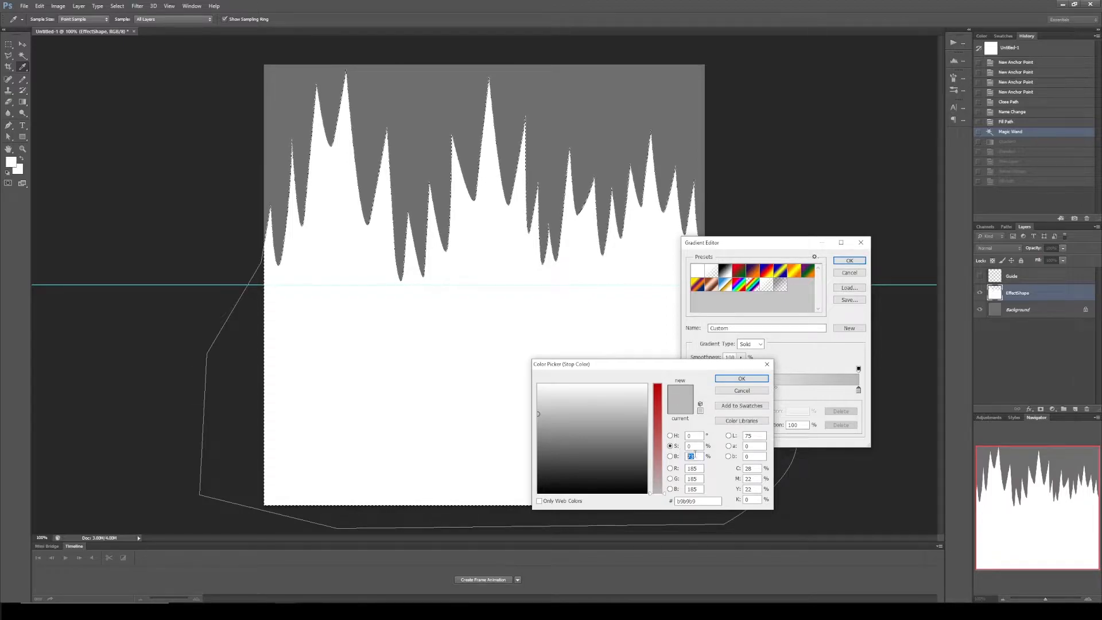
click(741, 378)
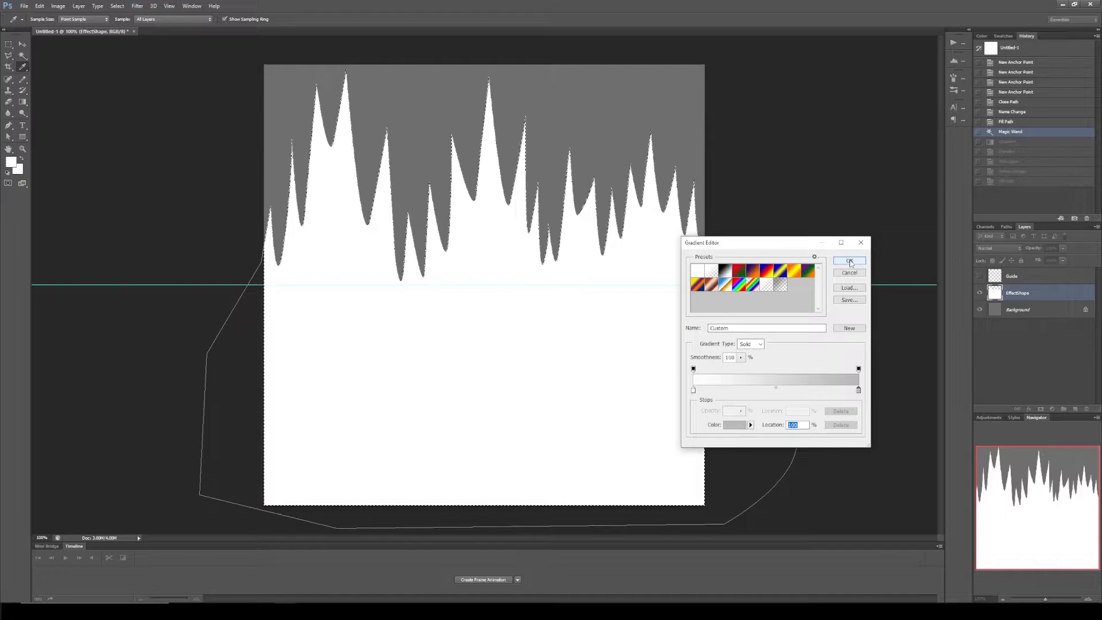
click(849, 261)
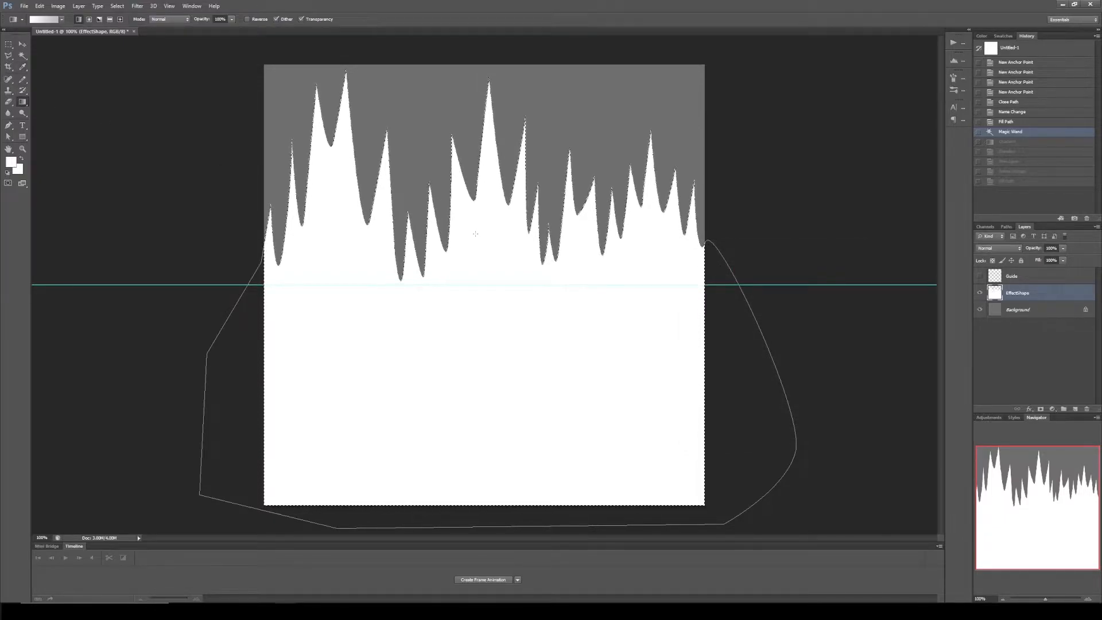
Step: Apply the white-to-light-grey gradient vertically to the selected jagged shape, keeping the peaks white and the lower body grey
drag(477, 232, 477, 245)
drag(477, 339, 478, 346)
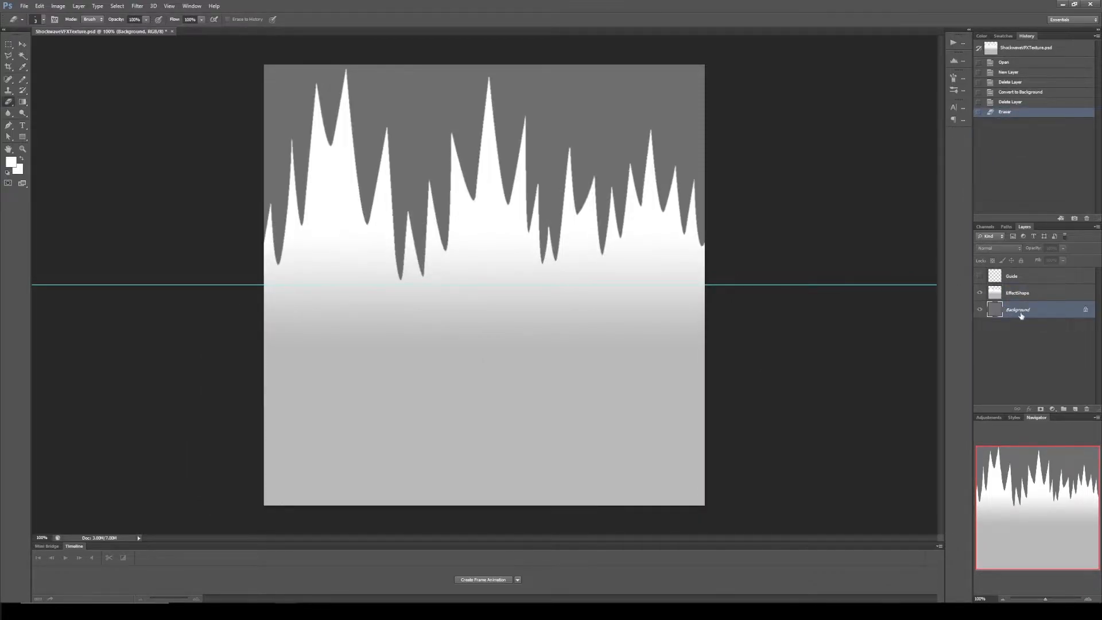
Step: Convert the locked Background into a regular layer with the default name Layer 0 and hide it
double_click(1019, 313)
click(634, 221)
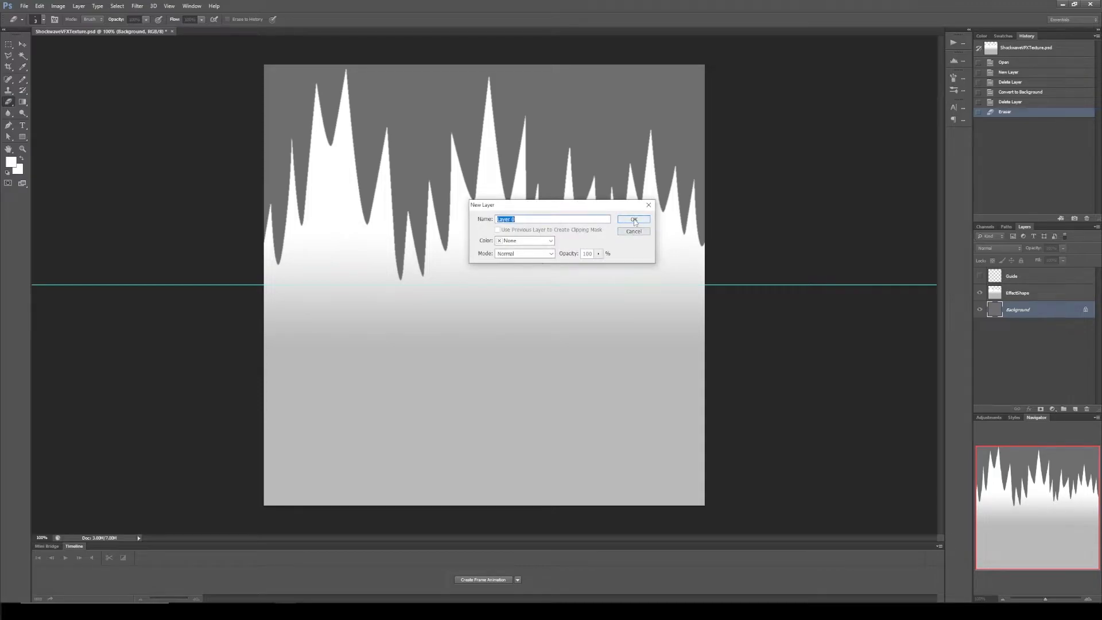
click(980, 310)
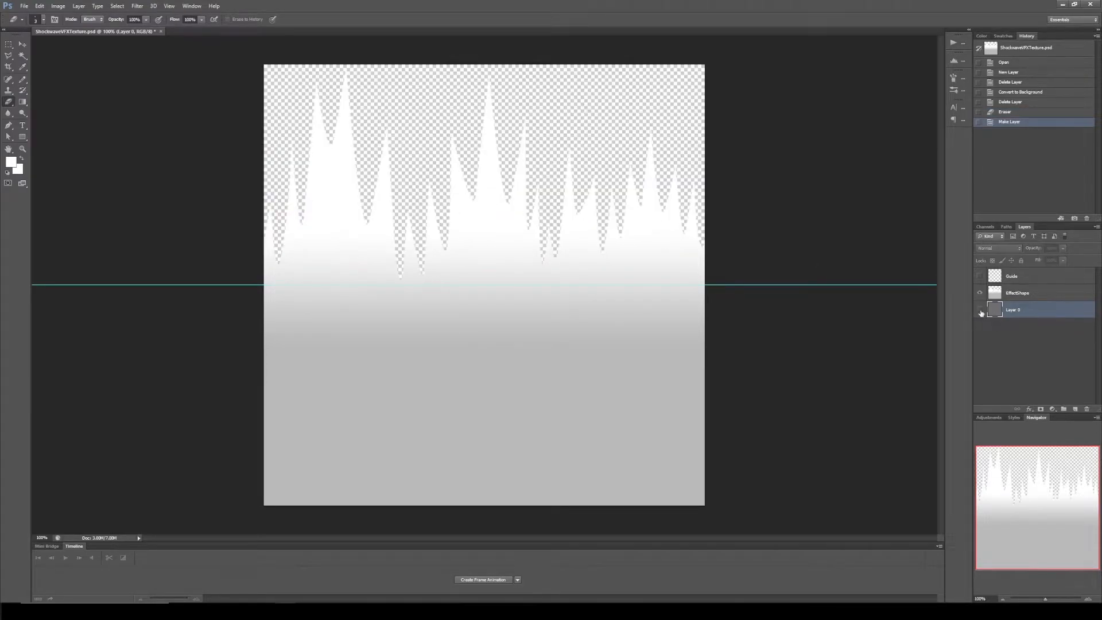
Step: Save the layered document as ShockwaveVFXTexture.psd in the 2SidedShockwaveCylinder folder, replacing the existing file
click(25, 7)
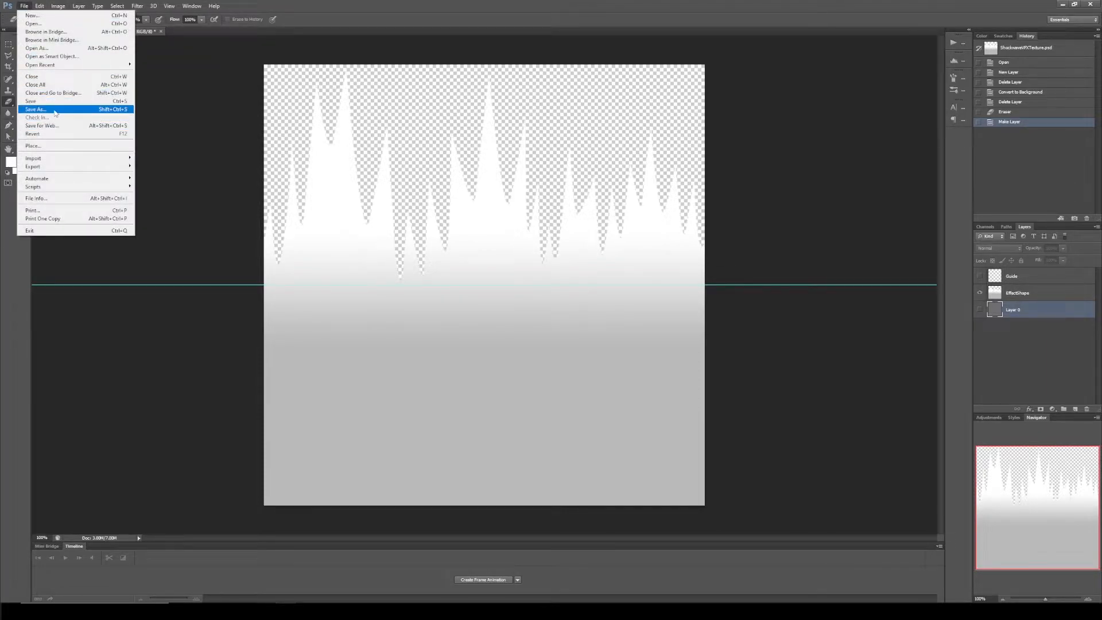
click(55, 110)
click(713, 317)
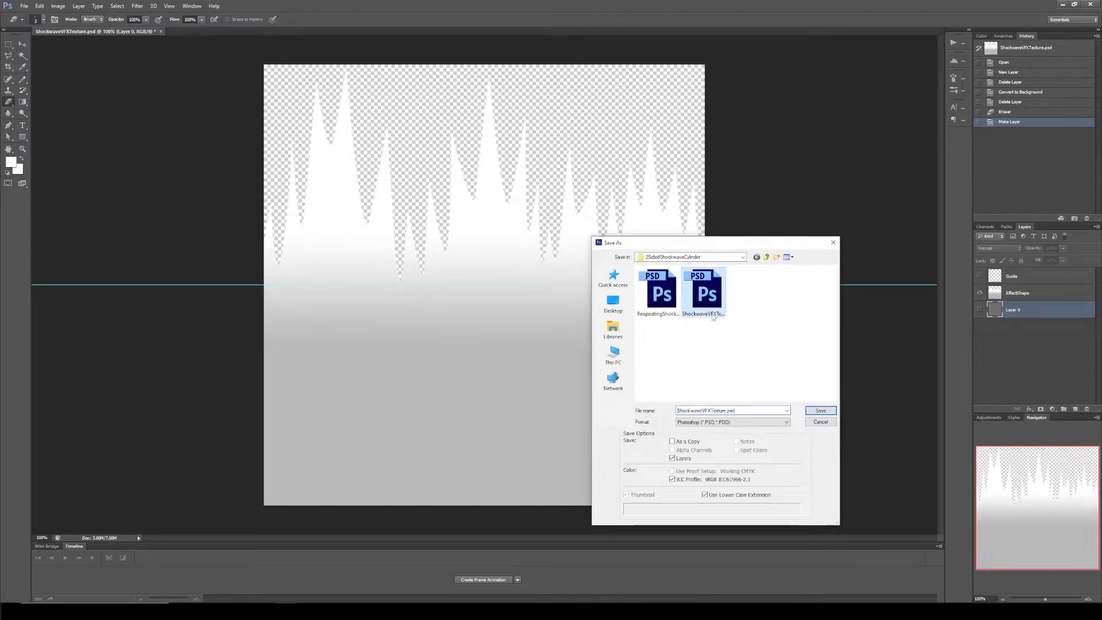
double_click(713, 410)
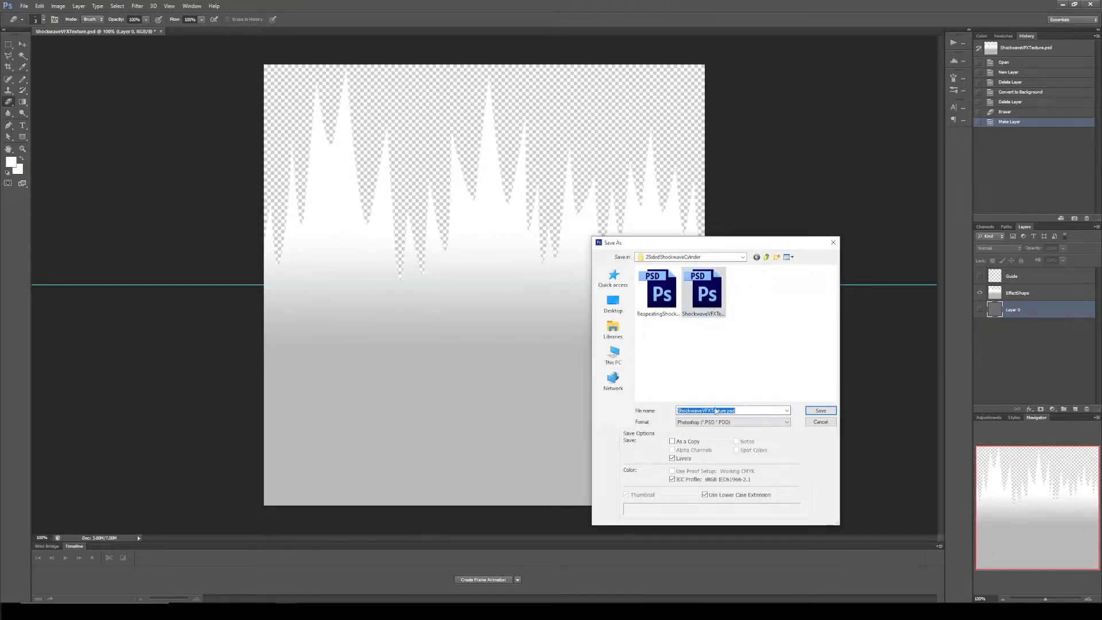
click(747, 411)
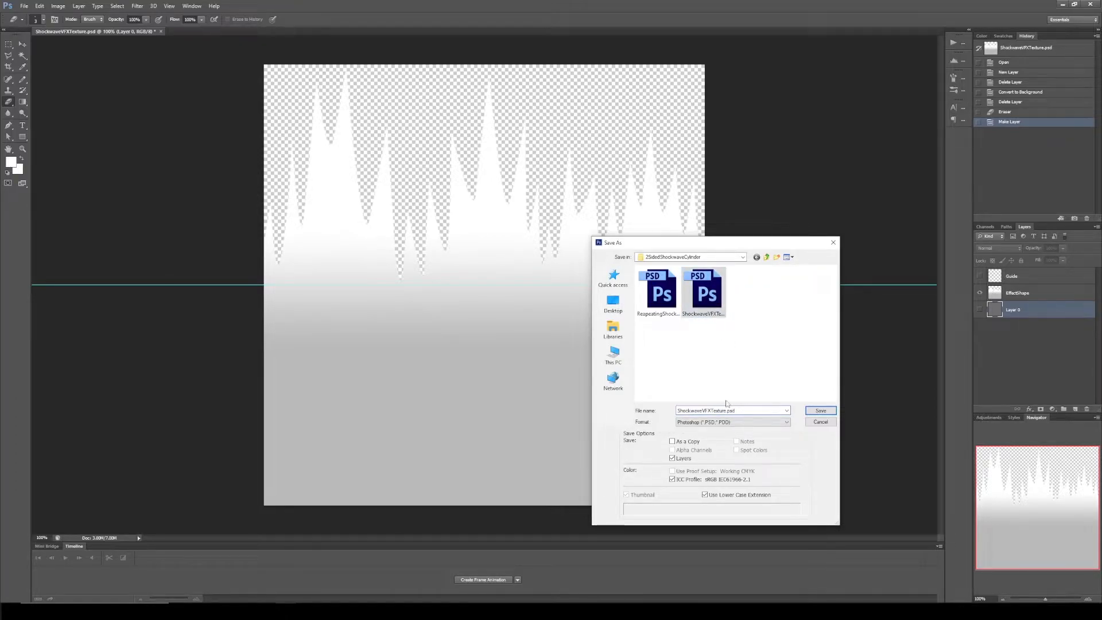
click(815, 412)
click(534, 226)
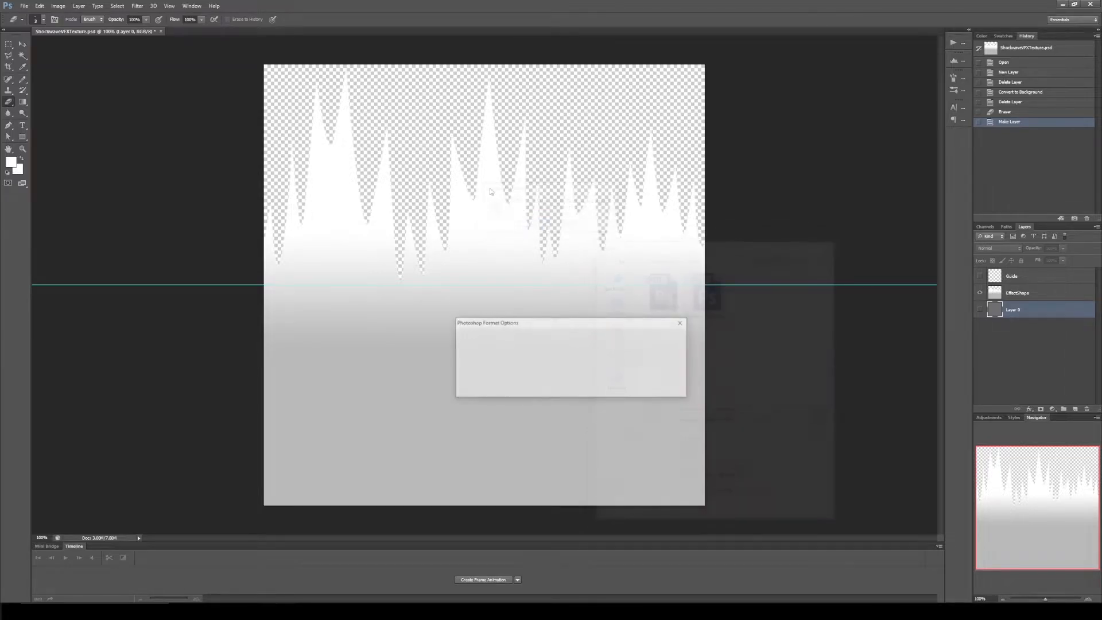
click(666, 337)
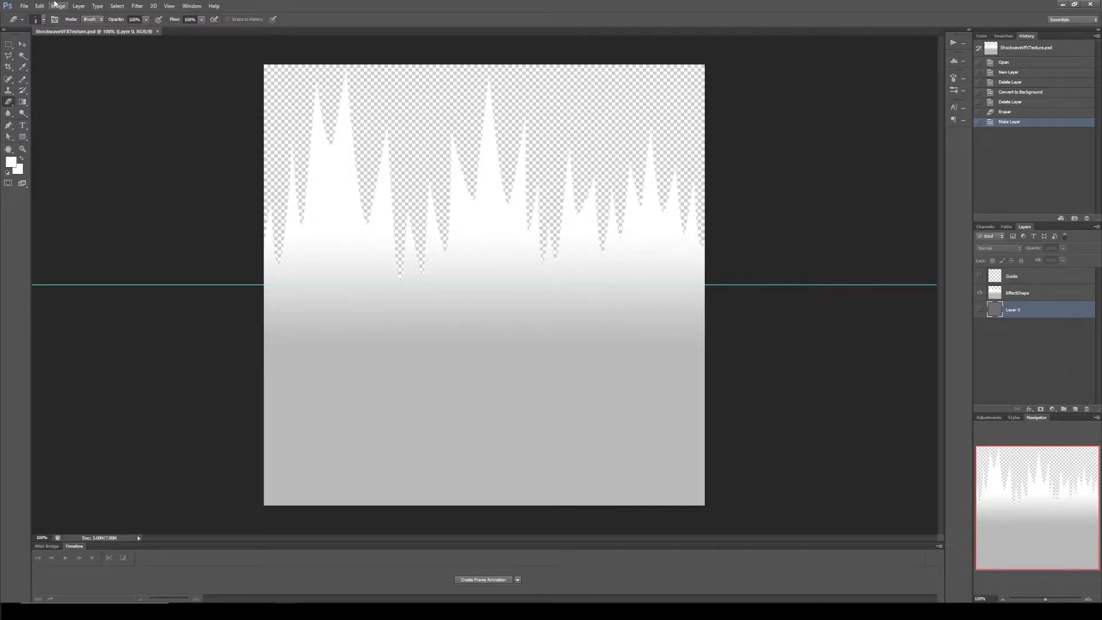
Step: Save a PNG copy with transparency as ShockwaveVFXTexture.png in the same folder, replacing the existing file
click(24, 6)
click(65, 109)
click(708, 423)
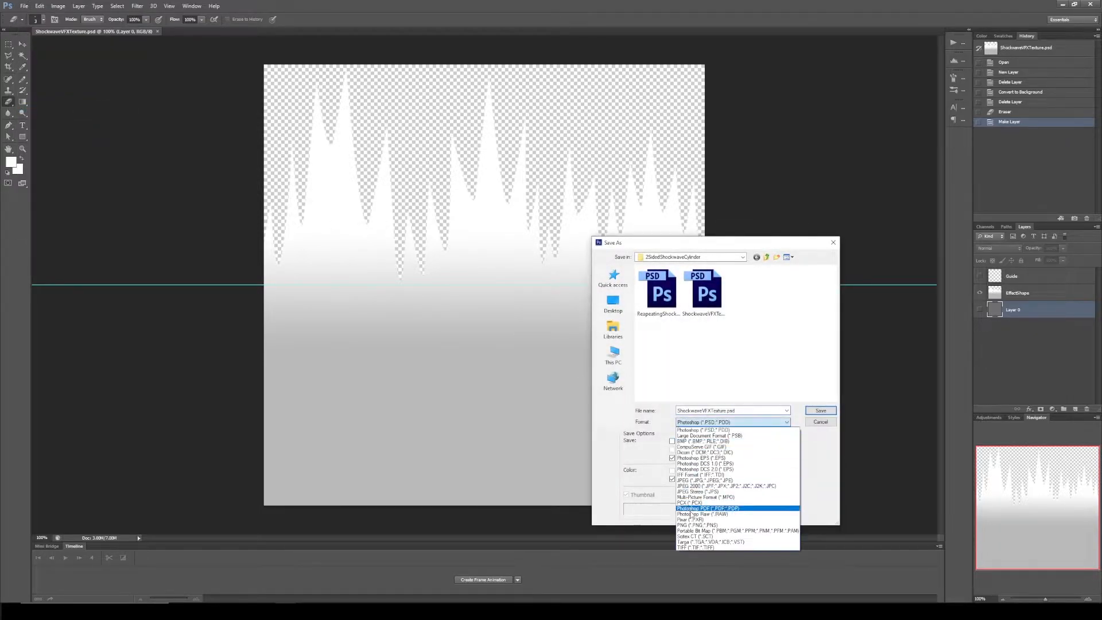
click(691, 524)
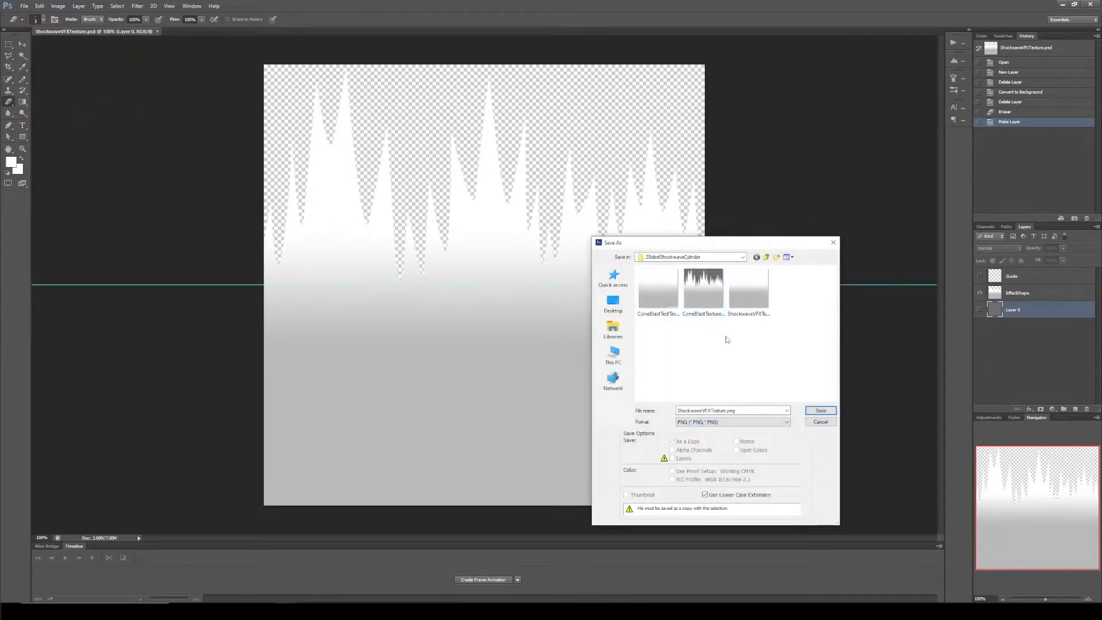
click(752, 298)
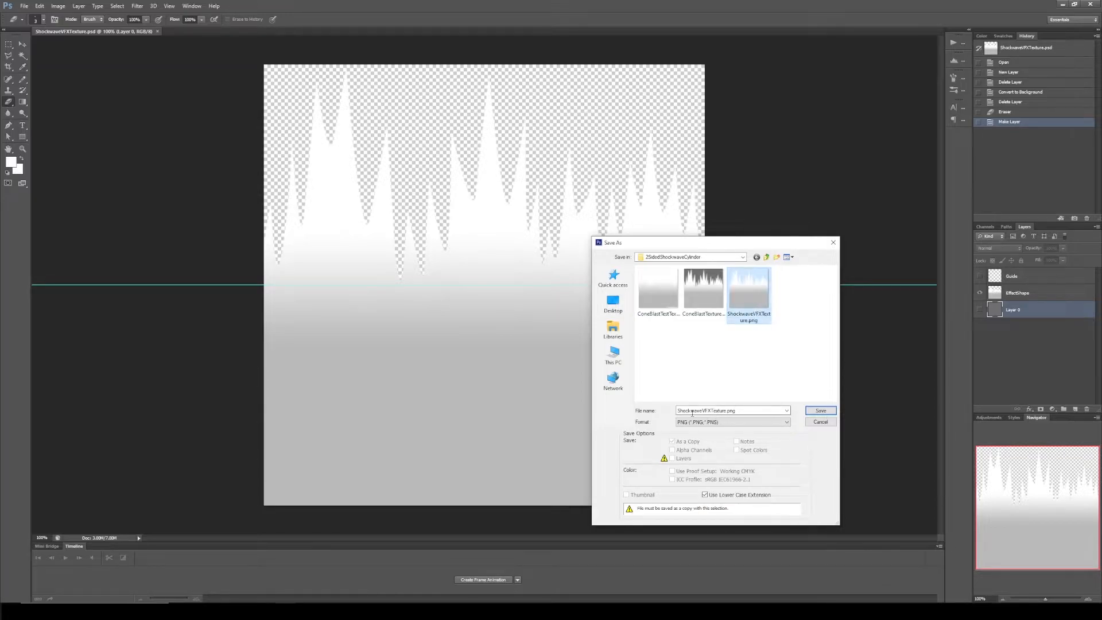
click(820, 410)
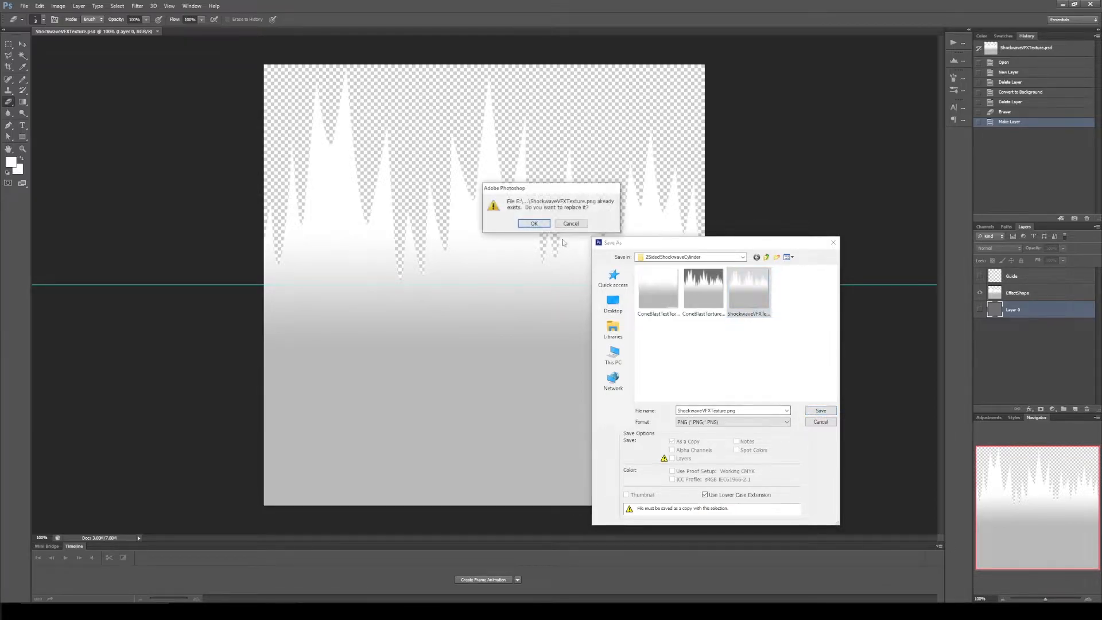
click(534, 223)
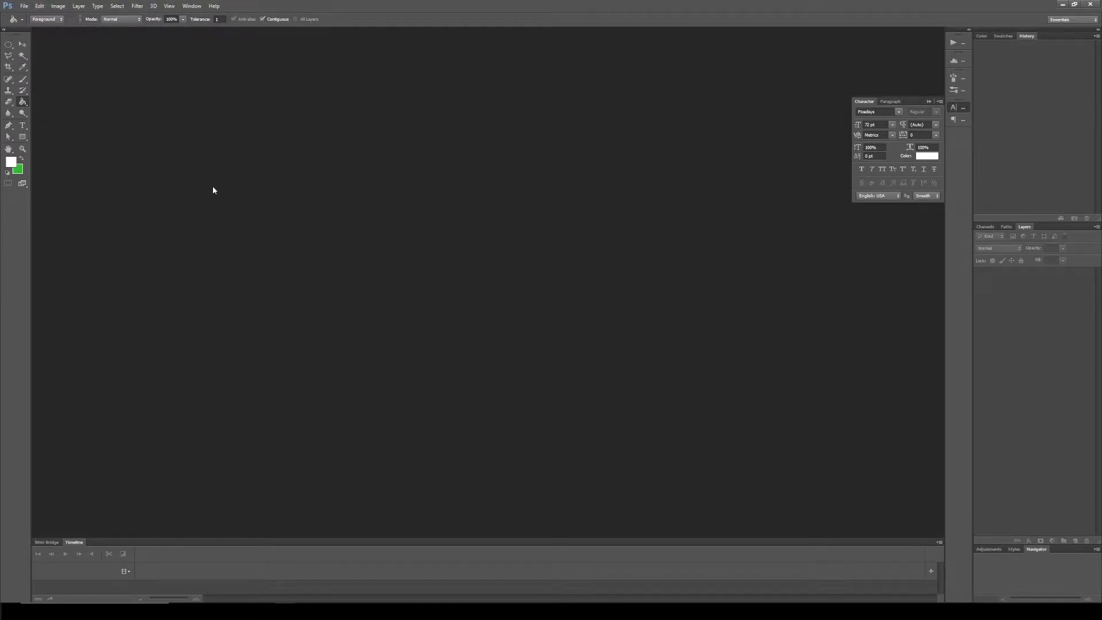
Step: Create a new 512 x 512 pixel RGB document named HalfStarbustAnimated with a white background
click(24, 5)
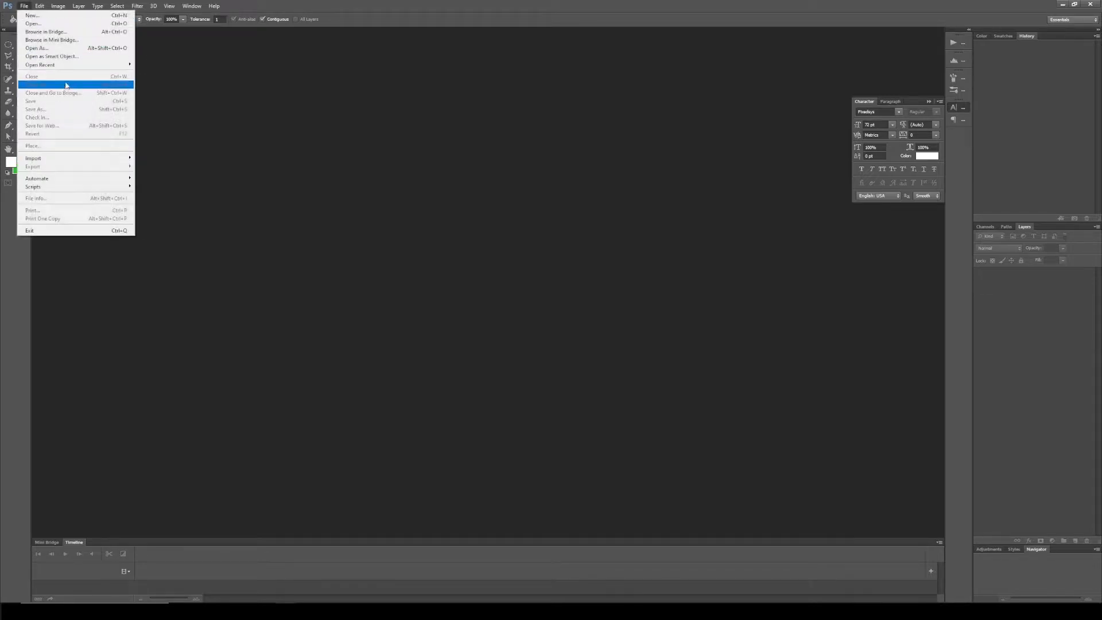
click(34, 15)
drag(275, 246, 233, 245)
text(512)
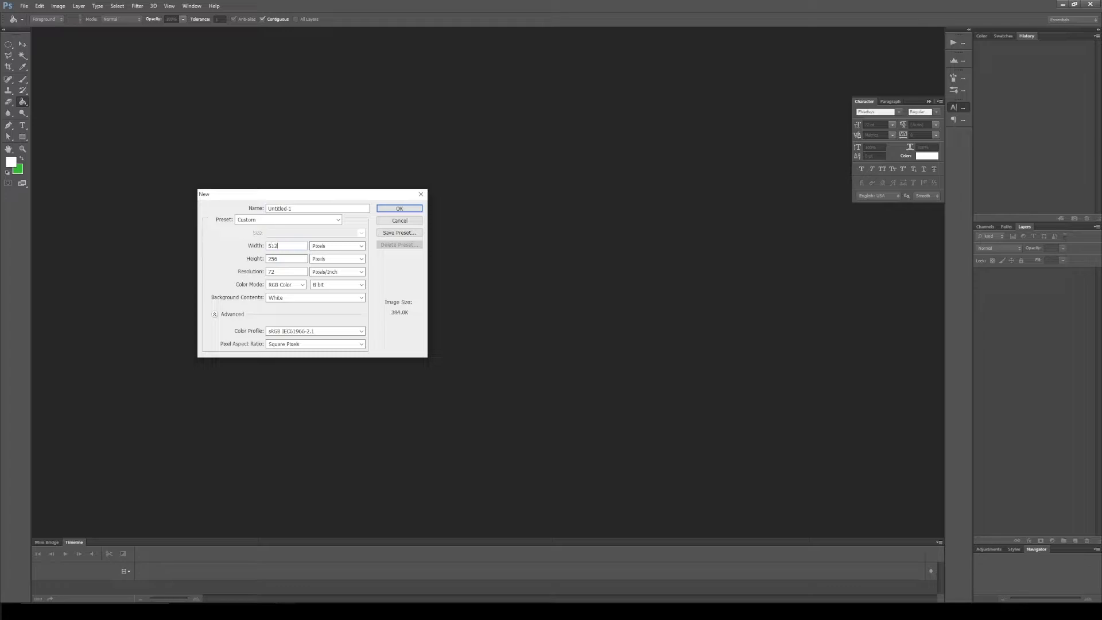
key(Tab)
text(512)
drag(323, 211, 2, 192)
text(HalfStarbustAnimated)
click(396, 207)
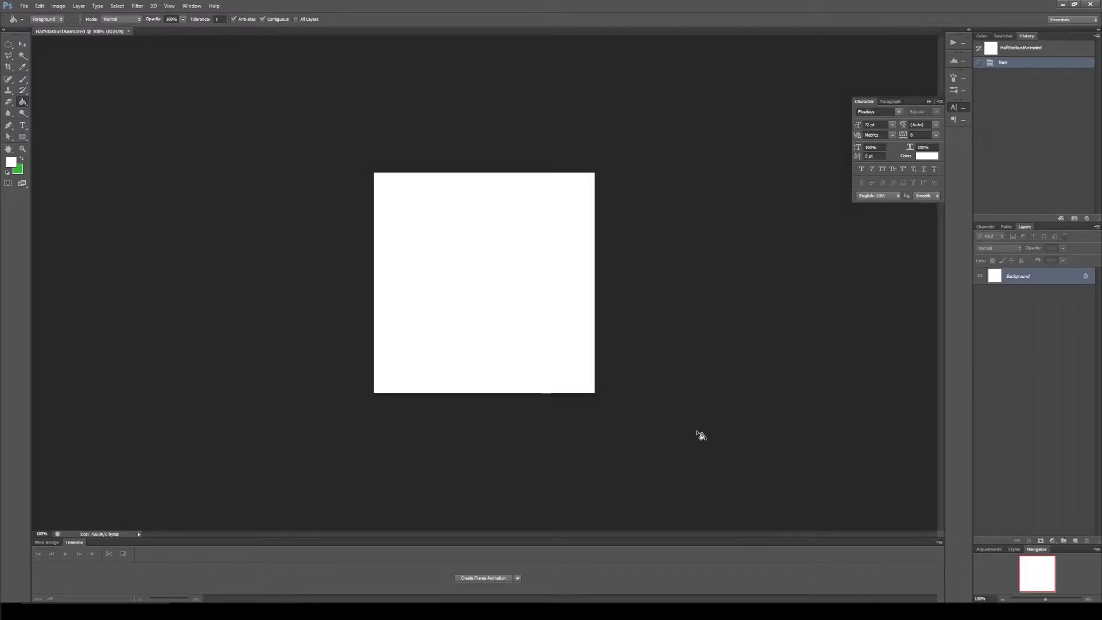
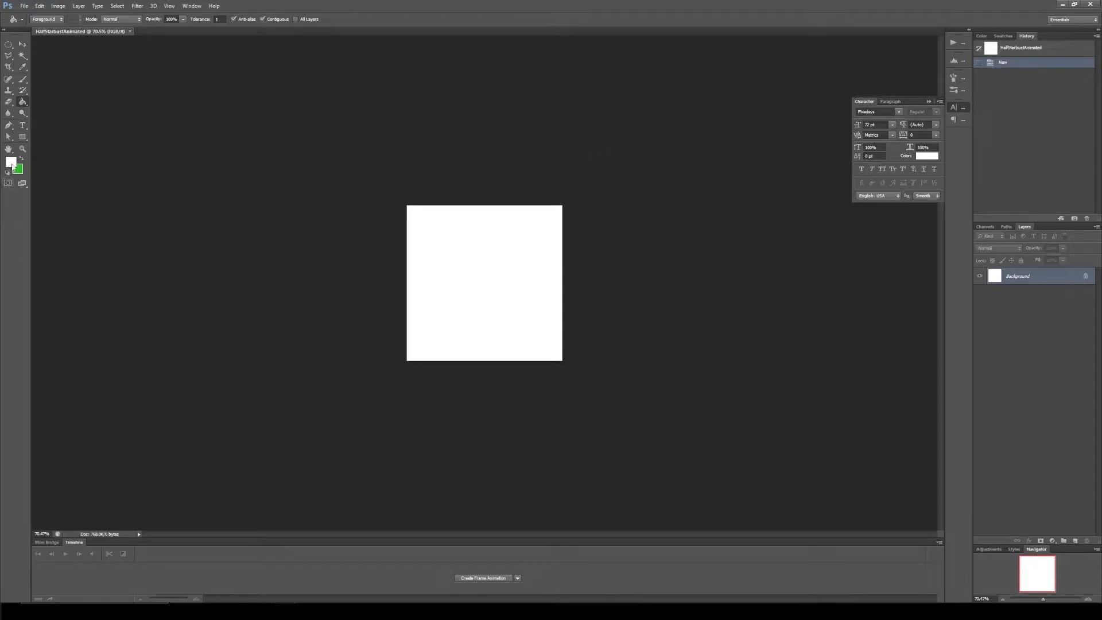
Step: Set the foreground colour to mid grey 878787 and fill the Background layer with the Paint Bucket
click(11, 161)
click(538, 434)
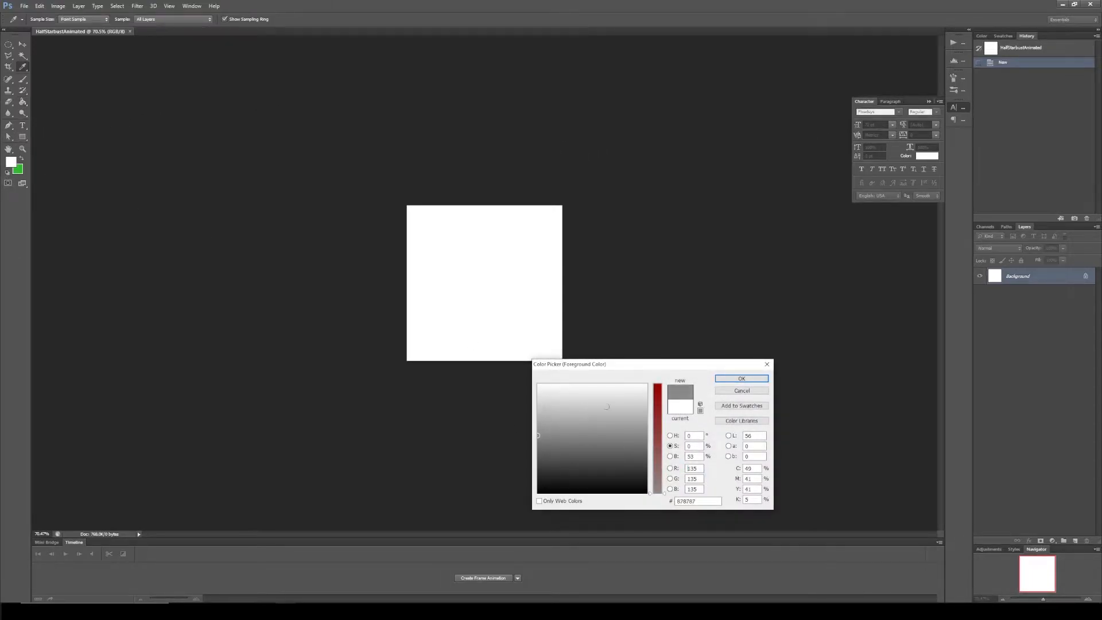
click(741, 379)
key(g)
click(551, 323)
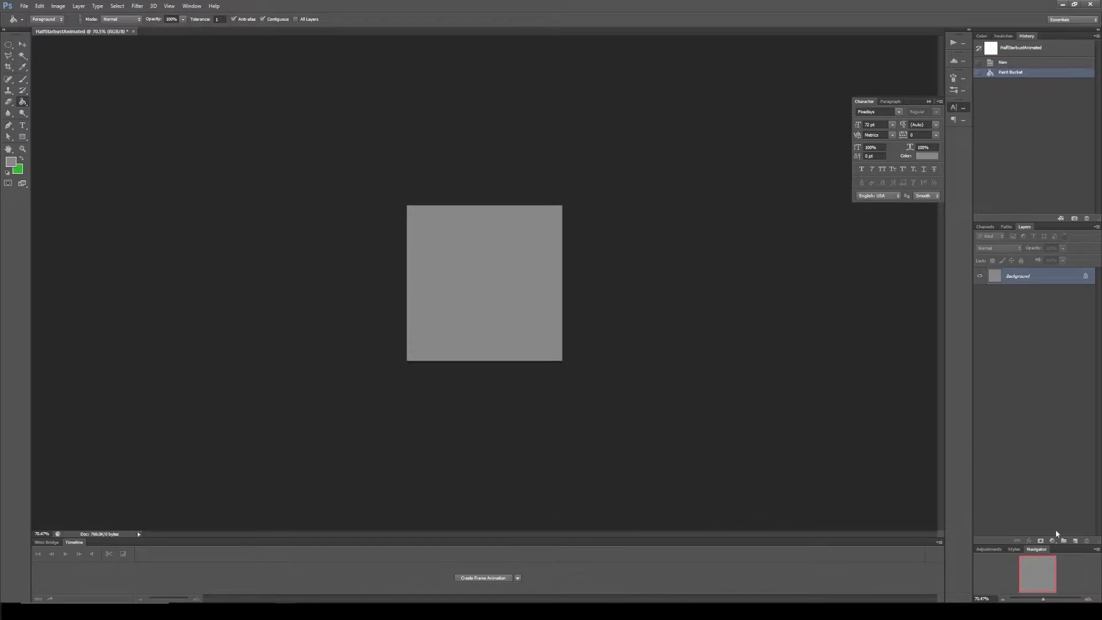
Step: Add a new layer above the Background and rename it 1
click(1073, 541)
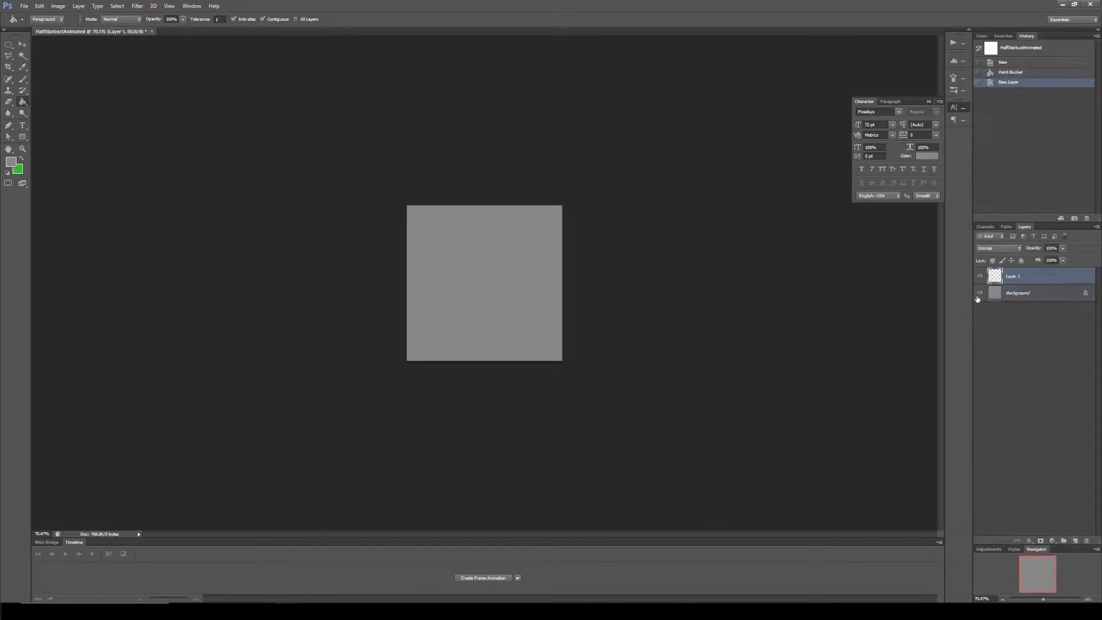
double_click(1013, 276)
text(1)
key(Return)
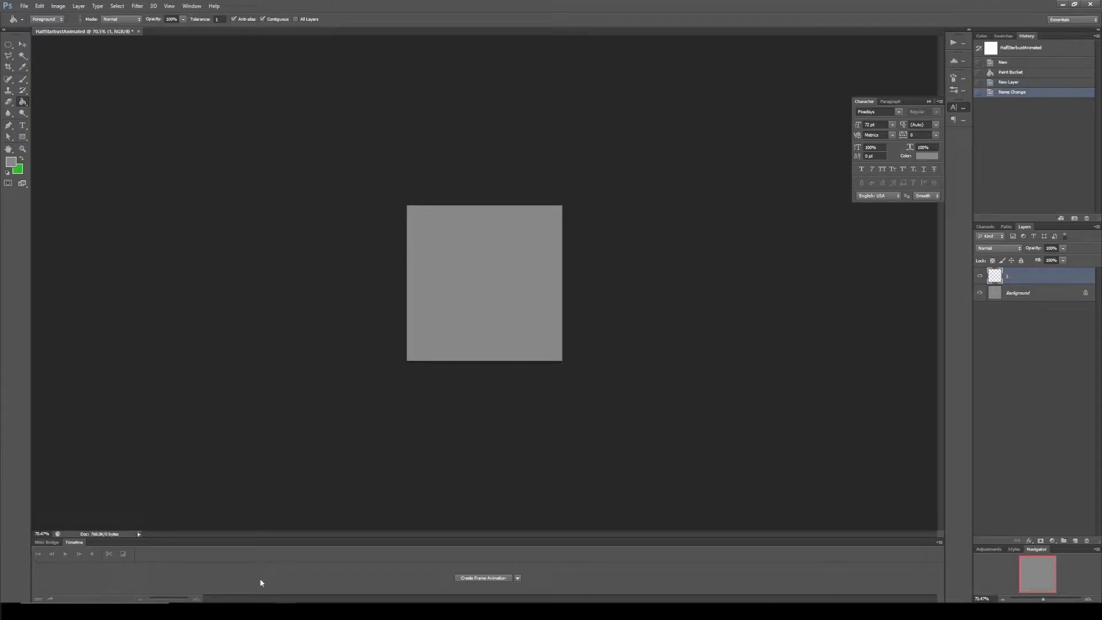
Step: Create a frame animation in the timeline and set it to create a new layer for each new frame
click(191, 6)
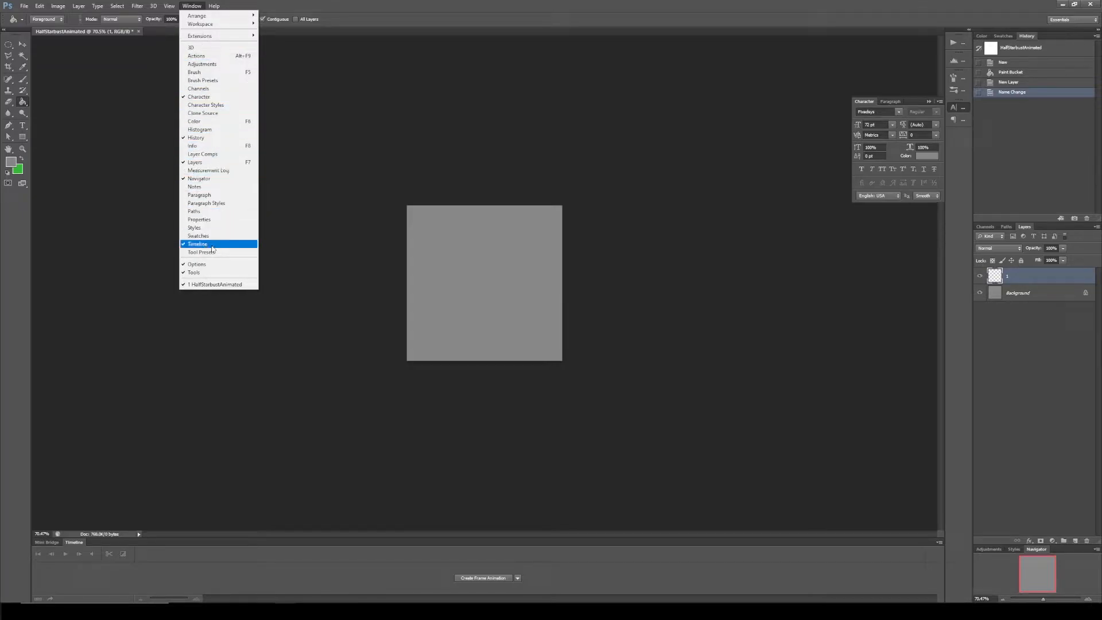
click(297, 573)
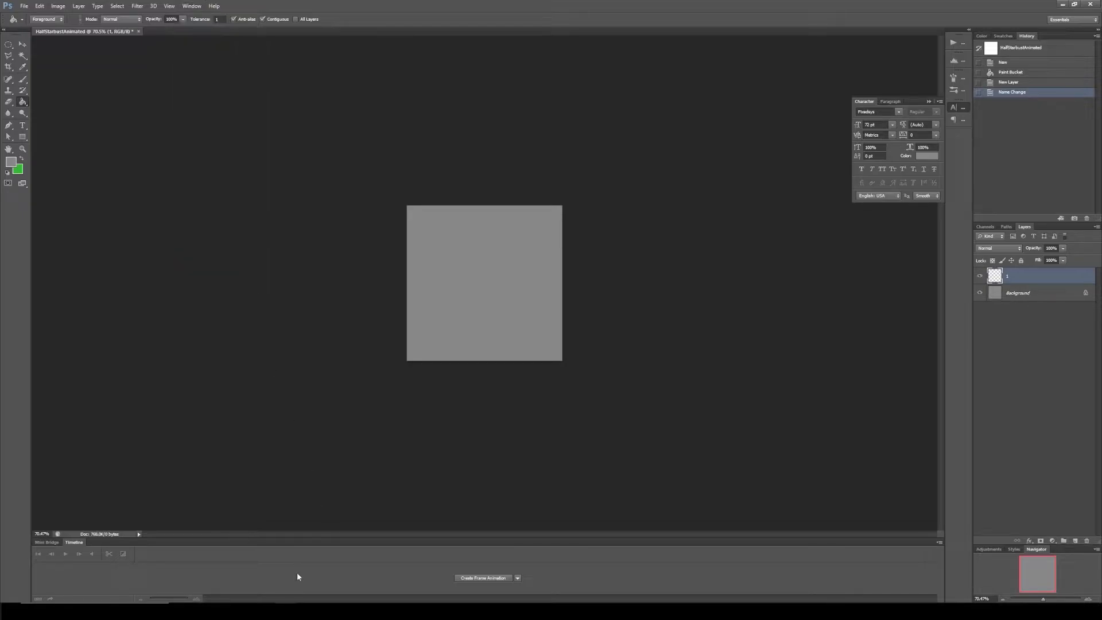
click(468, 579)
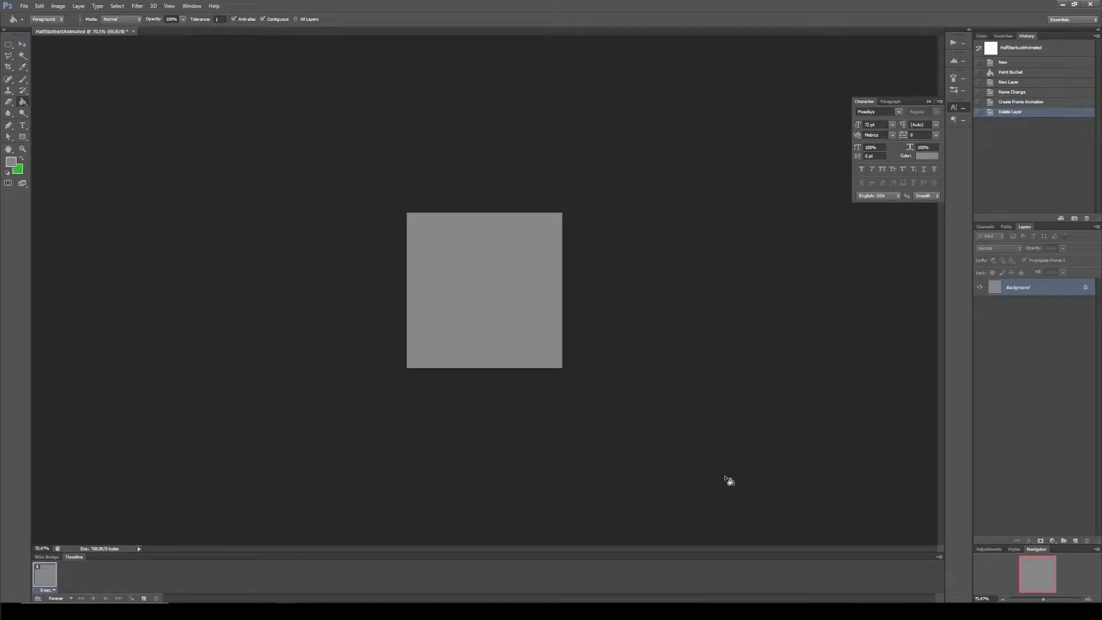
click(938, 556)
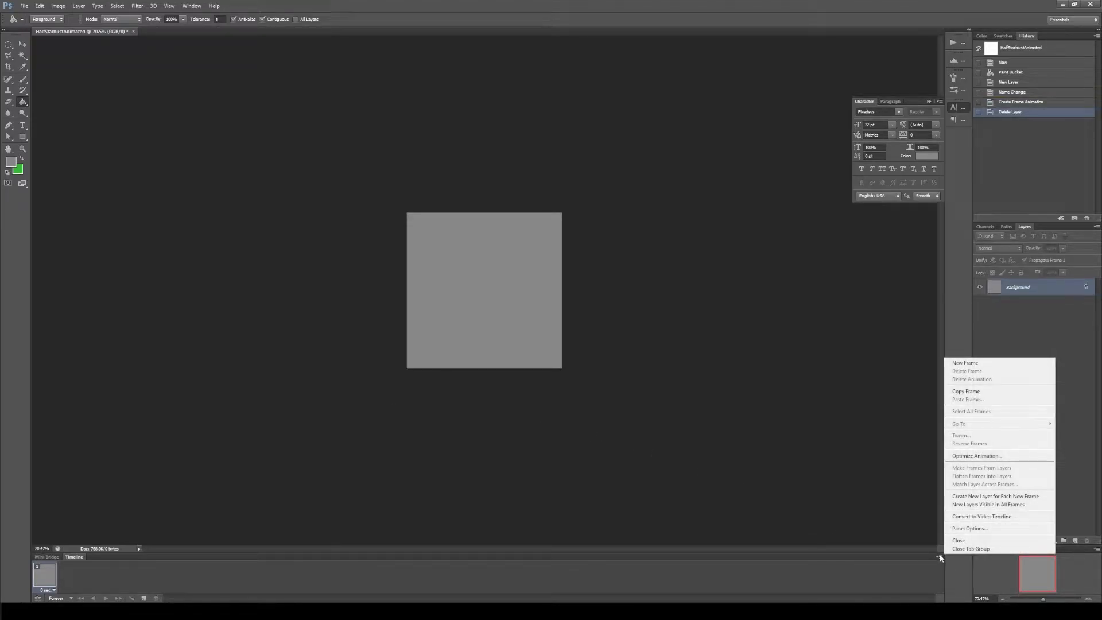
click(950, 497)
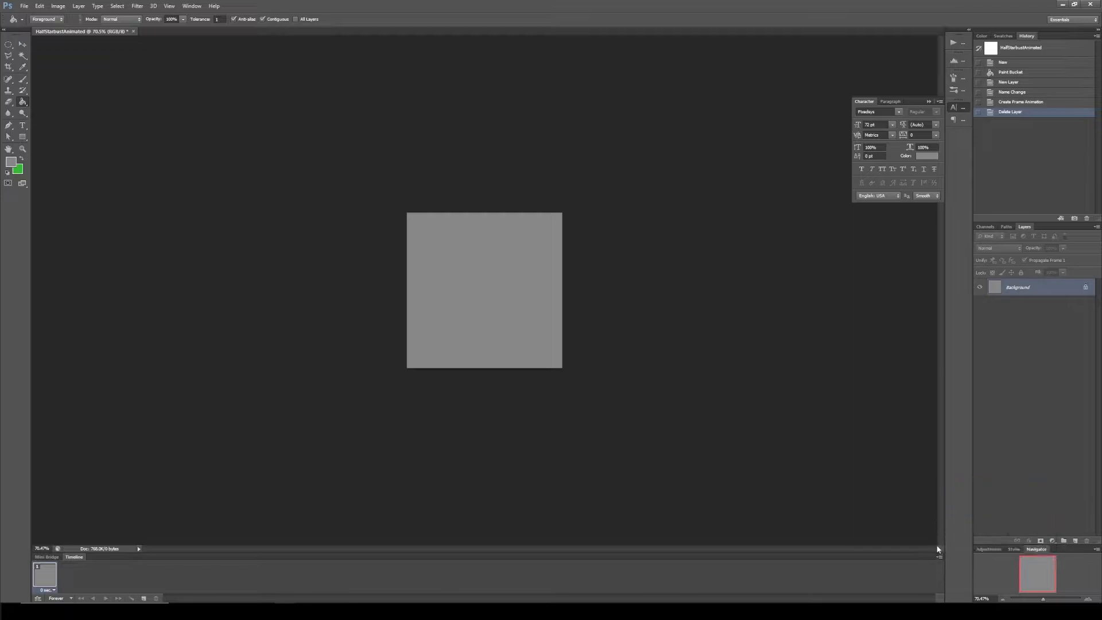
click(938, 557)
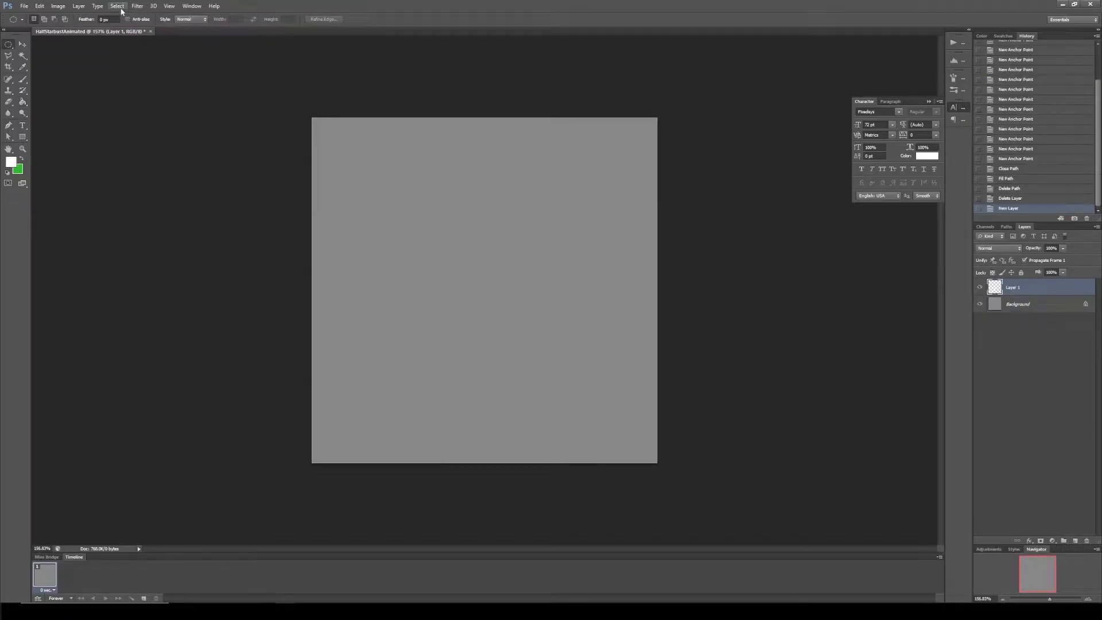
Step: Resize the image to 1024 pixels wide with constrained proportions and Bicubic Automatic resampling
click(79, 6)
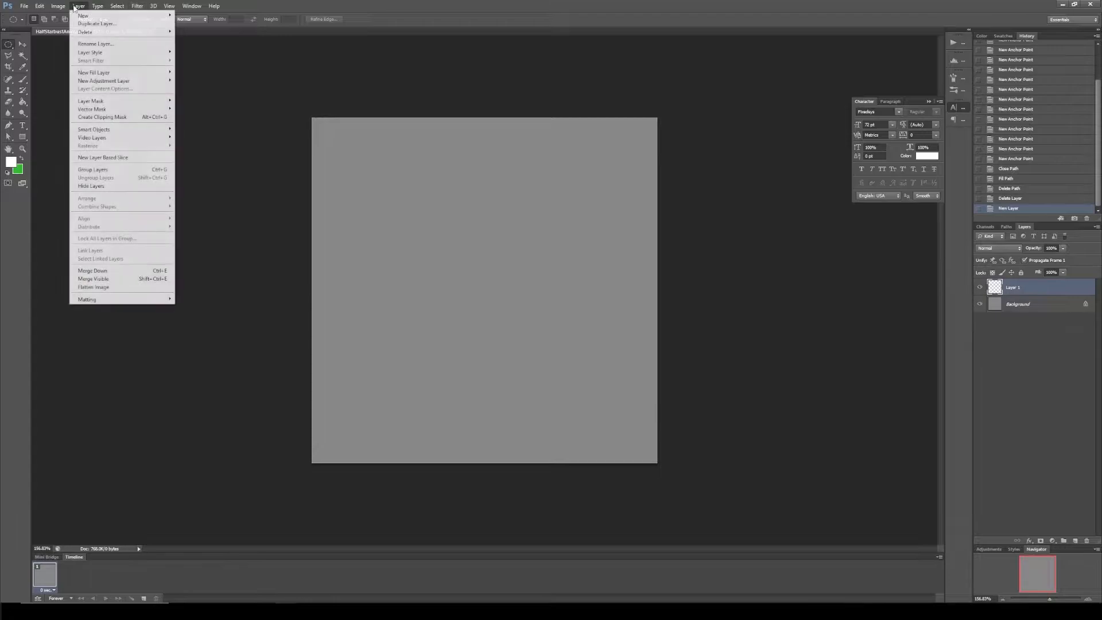
mouse_move(57, 6)
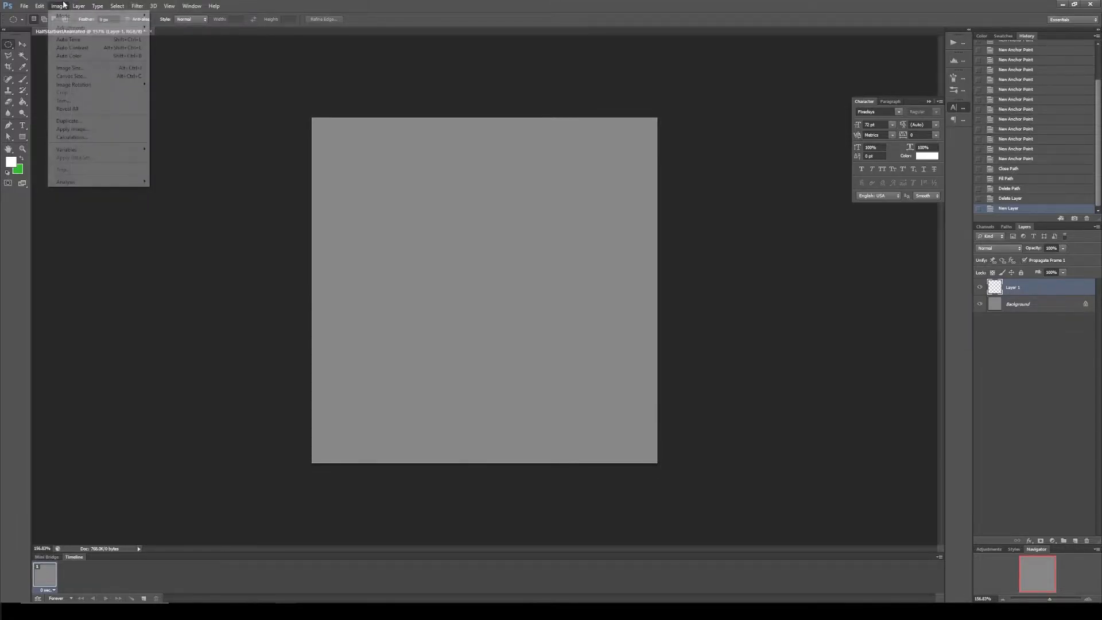
click(85, 68)
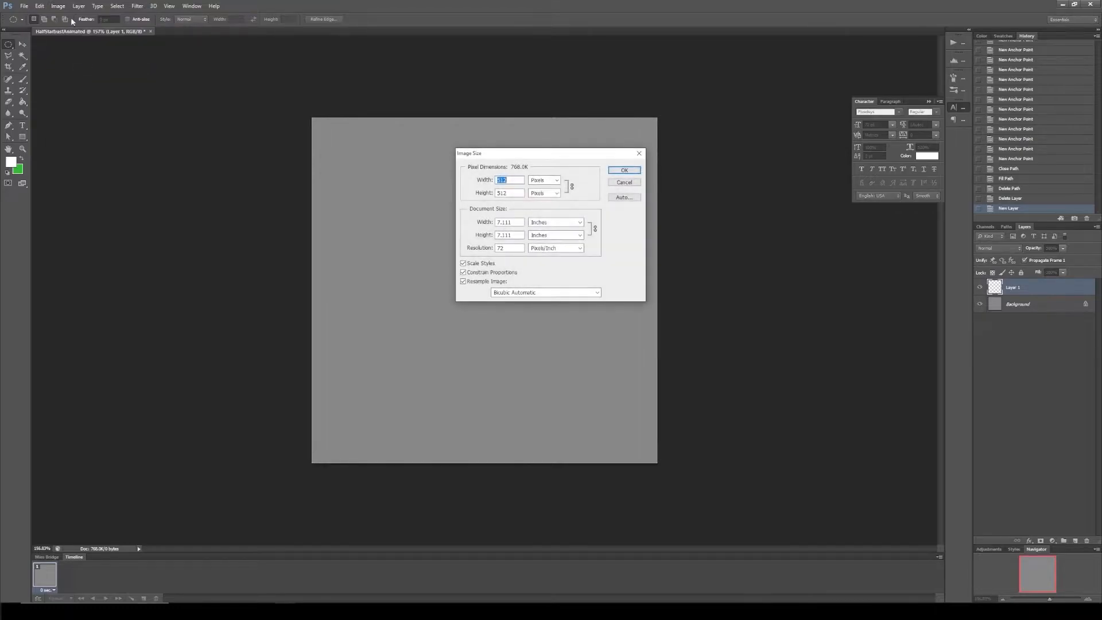
text(1024)
click(623, 171)
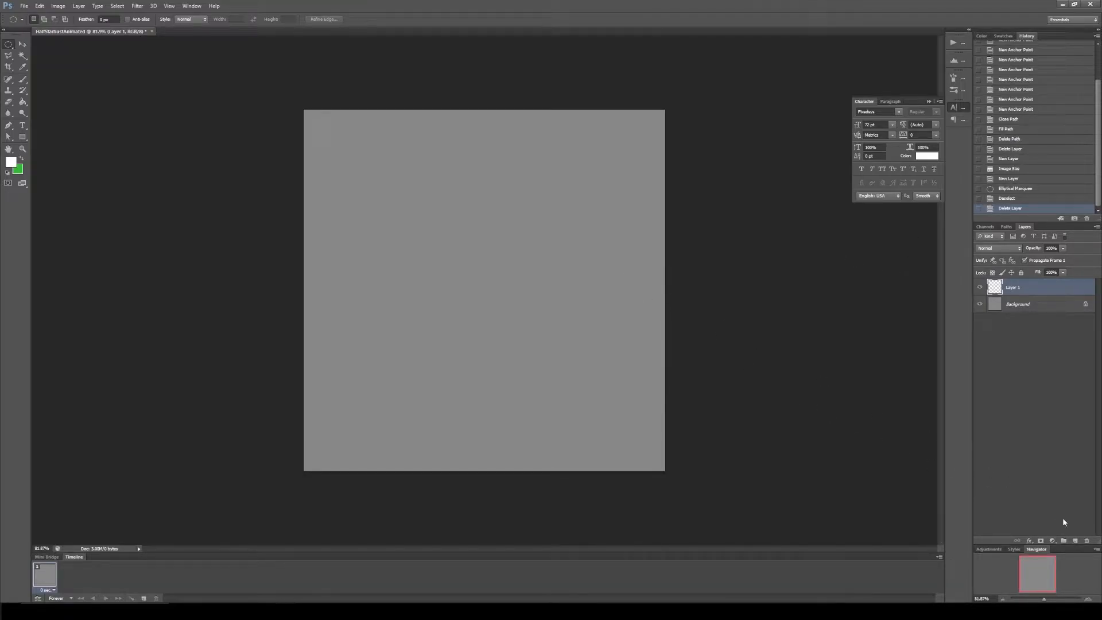
Step: Add a new layer above Layer 1 and rename it PlayerGuide
click(1074, 541)
double_click(1013, 288)
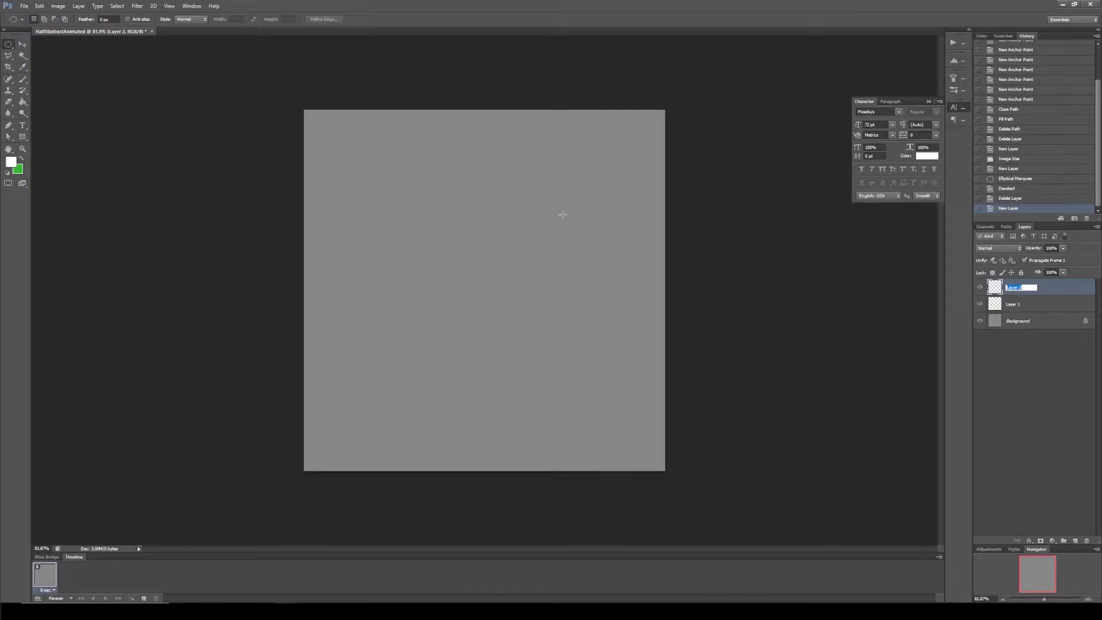
text(PlayerGuide)
key(Return)
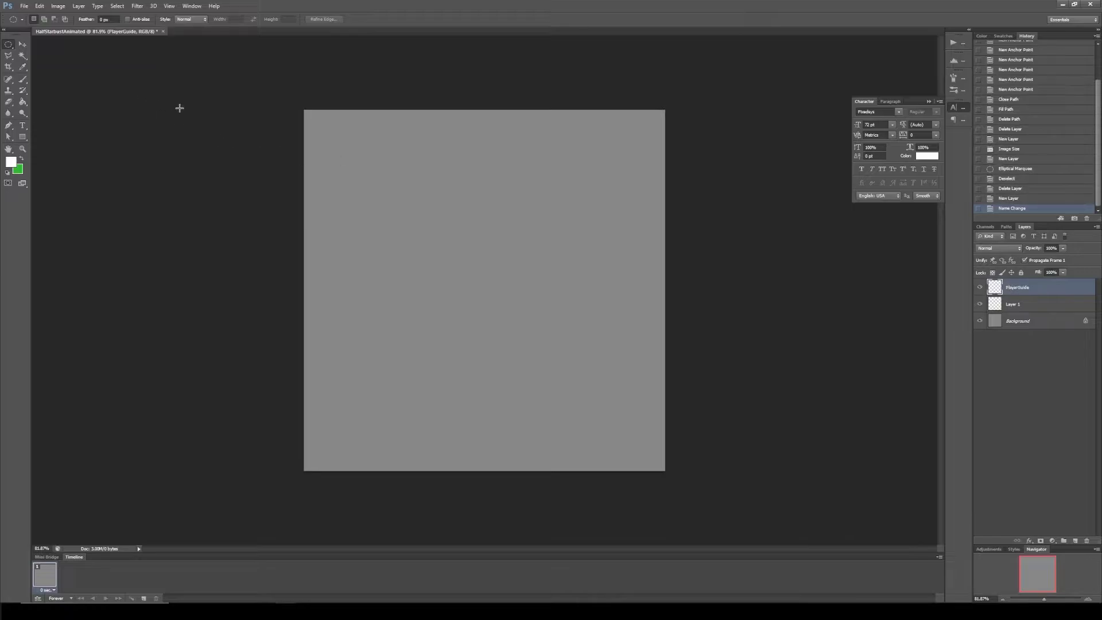
Step: Choose the Elliptical Marquee tool and add a vertical guide at position 50, through the middle of the canvas
right_click(7, 45)
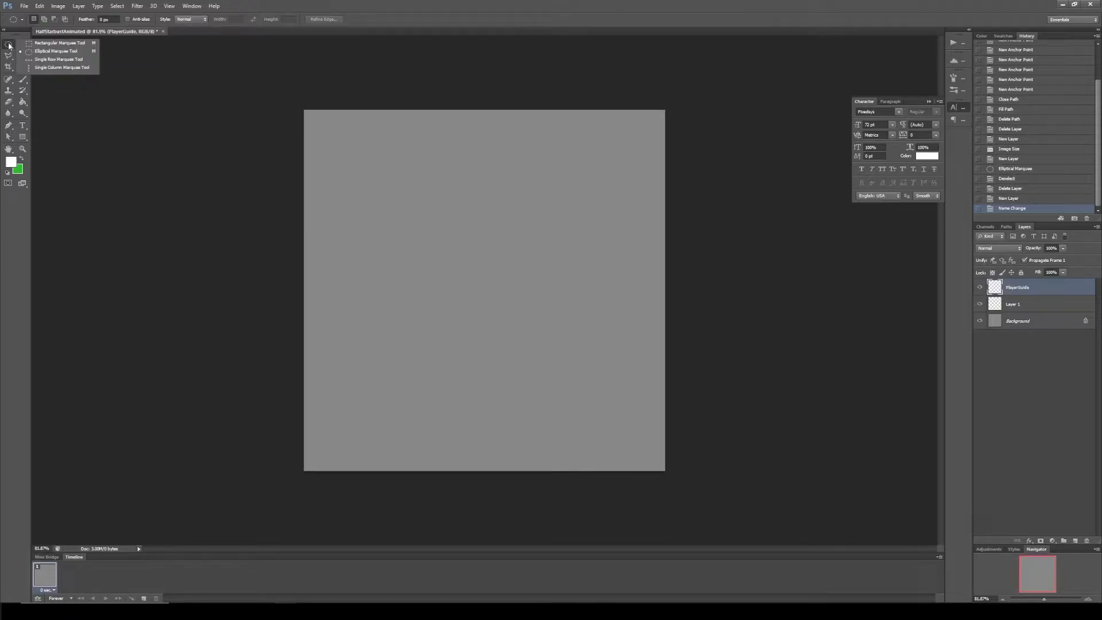
click(37, 52)
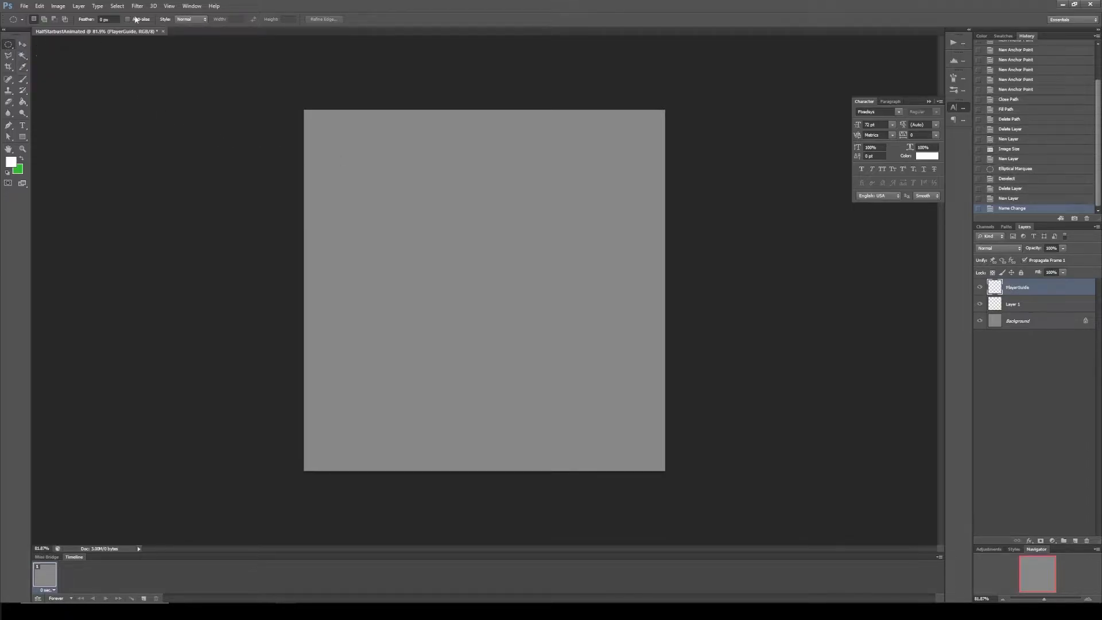
click(170, 6)
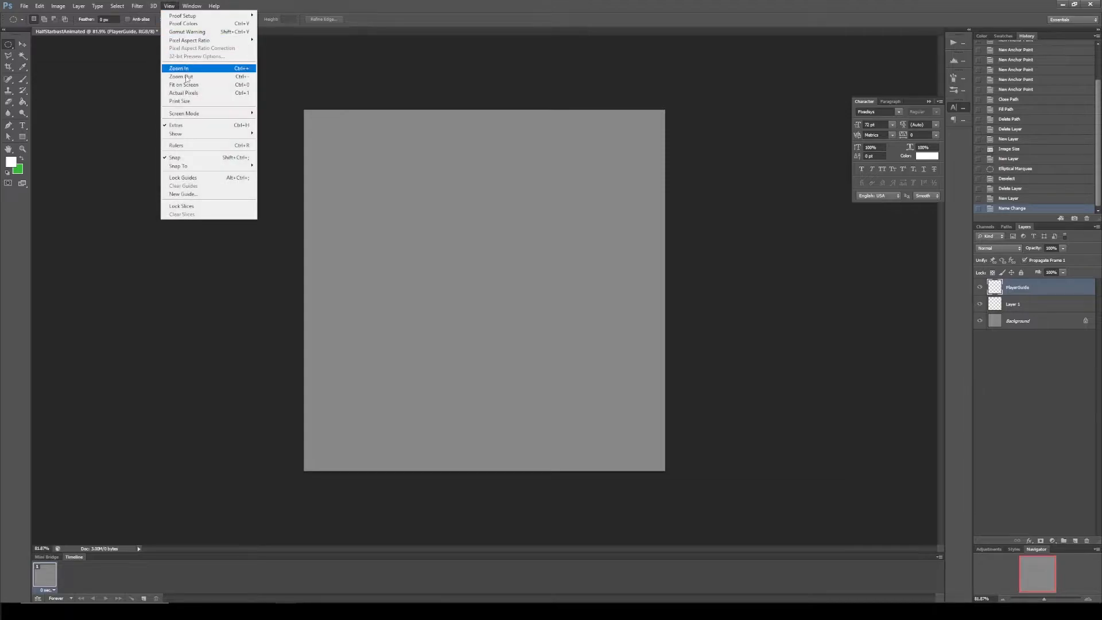
click(182, 194)
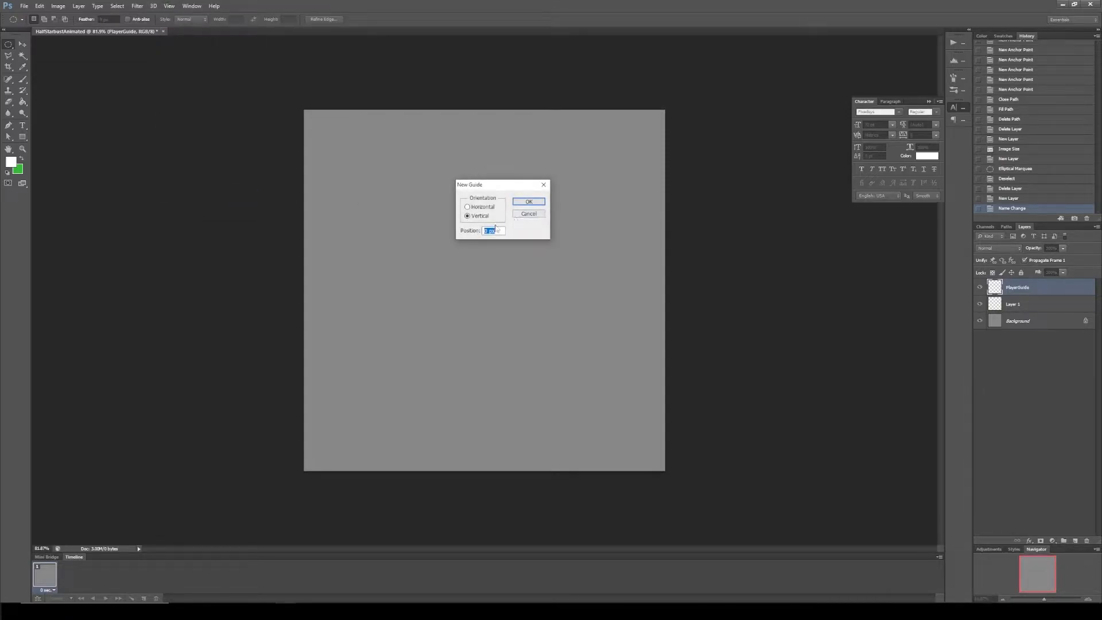
text(50)
click(528, 201)
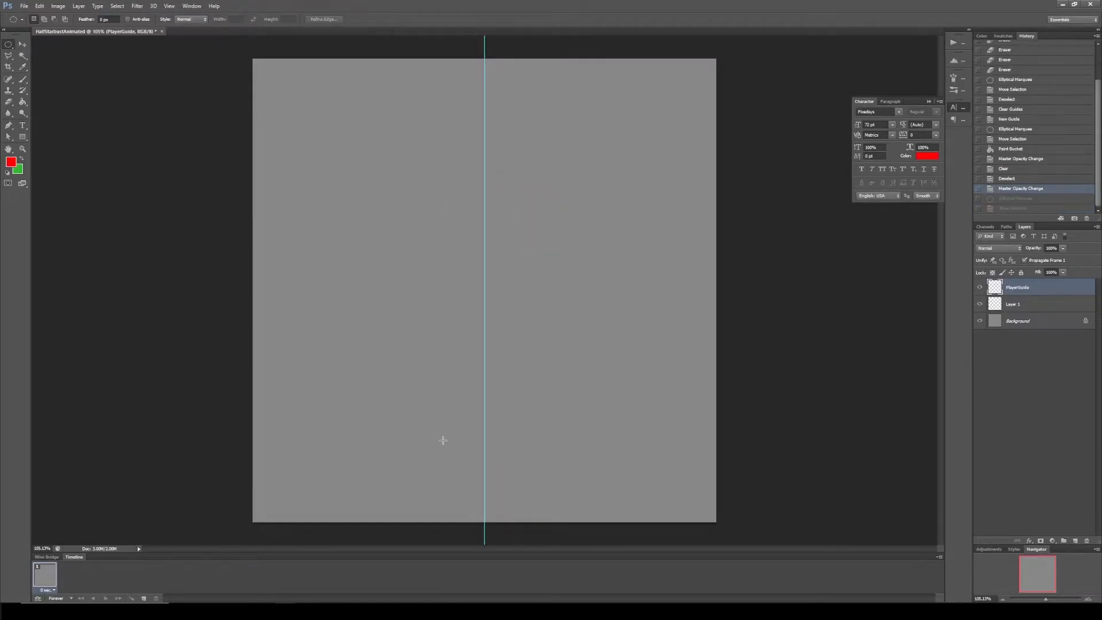
Step: Select a circle centred on the guide near the canvas's lower edge and fill it with pure red (ff0000)
mouse_move(461, 454)
mouse_down()
mouse_move(523, 507)
mouse_move(497, 481)
mouse_up()
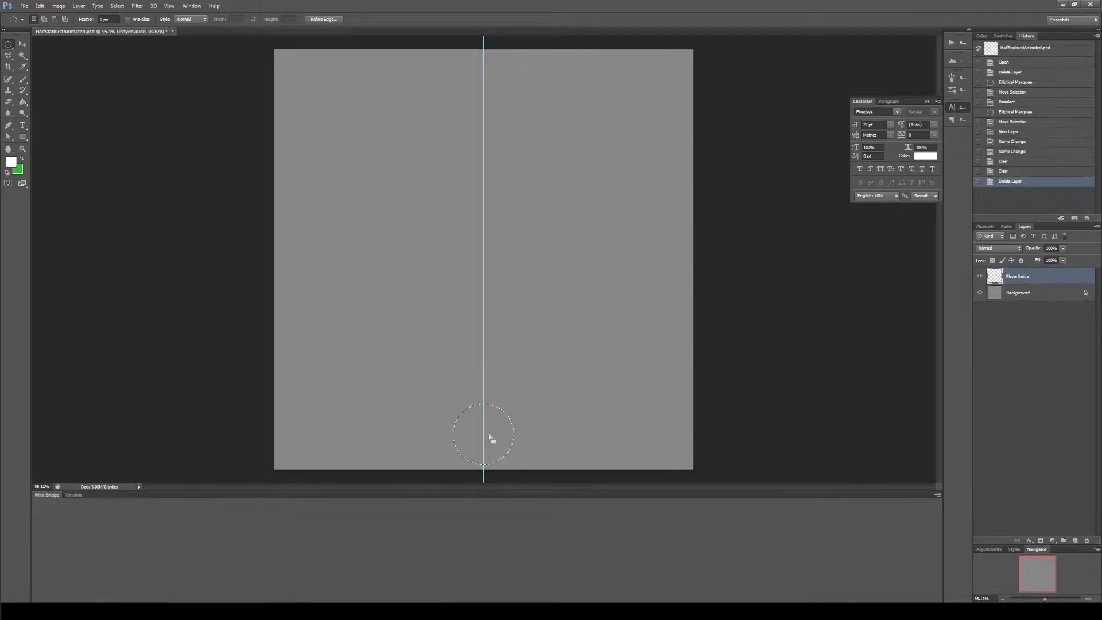
key(g)
click(11, 162)
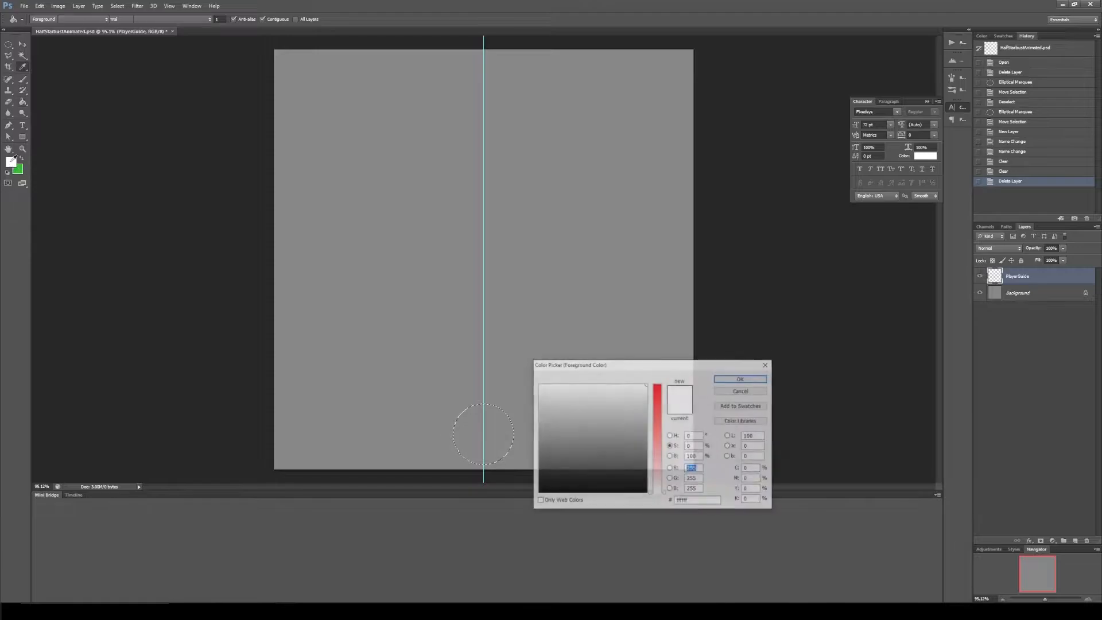
click(657, 383)
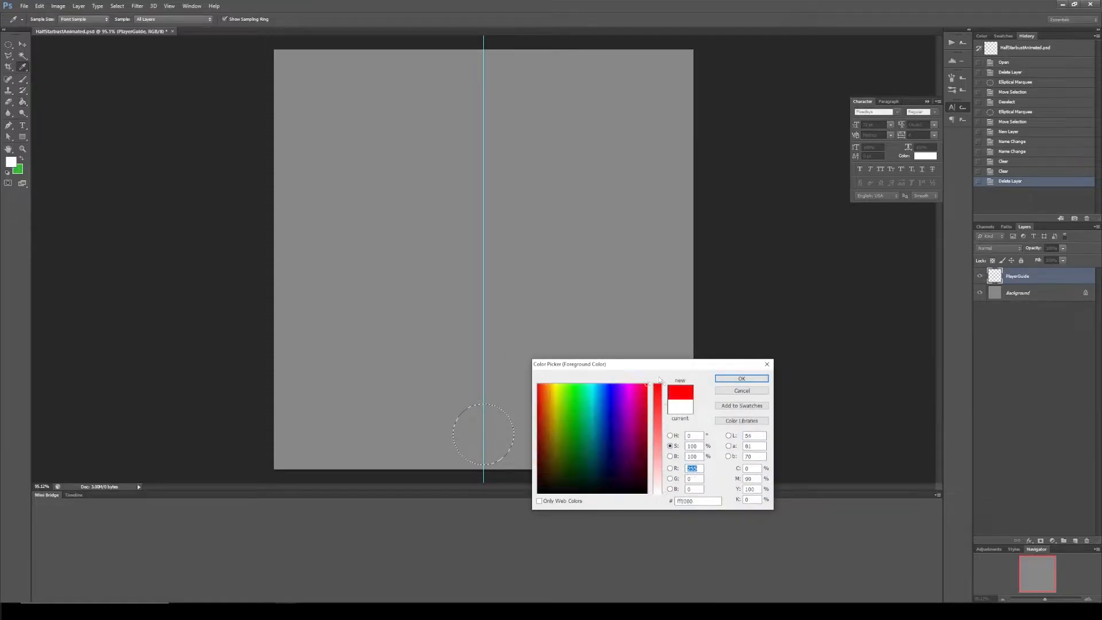
click(742, 378)
click(499, 439)
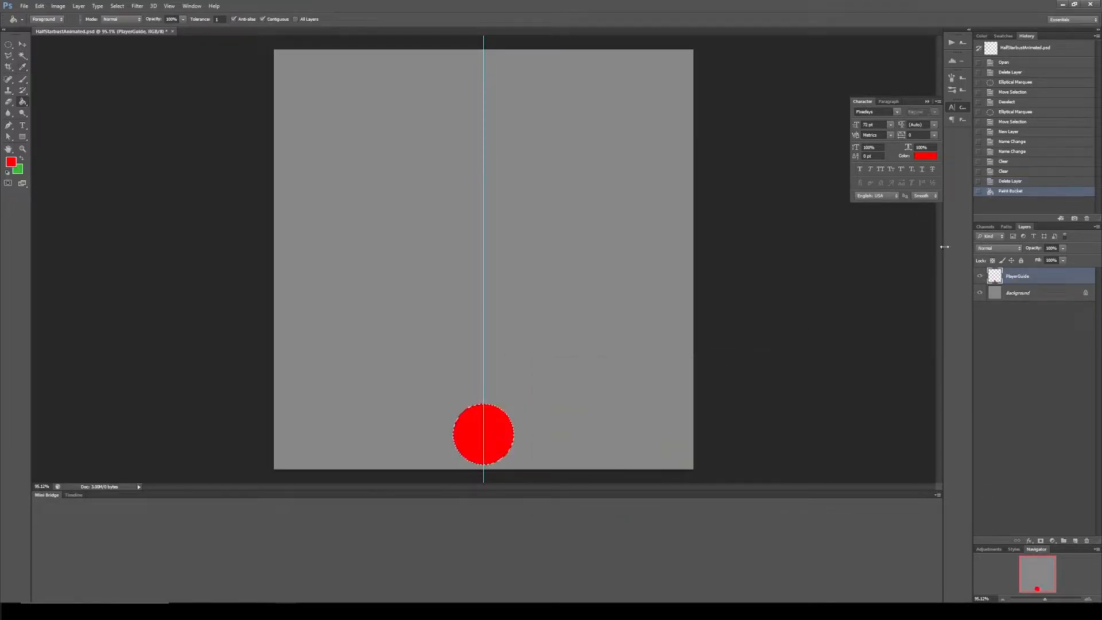
Step: Lower the PlayerGuide layer's opacity to 40% and deselect the circle
click(1062, 249)
drag(1062, 254, 1036, 258)
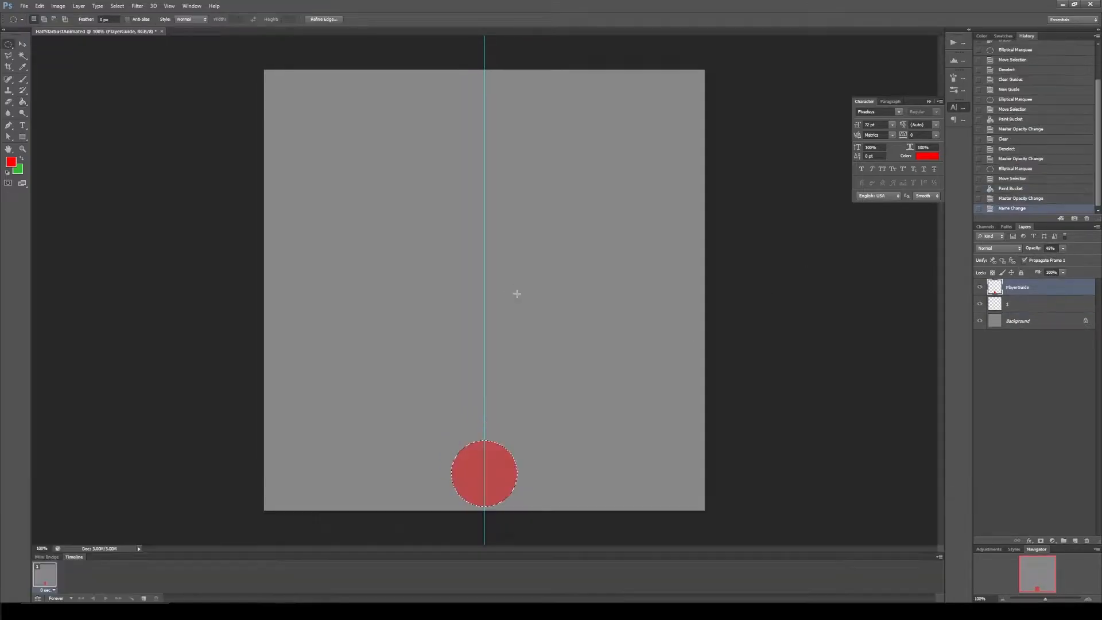
key(ctrl+d)
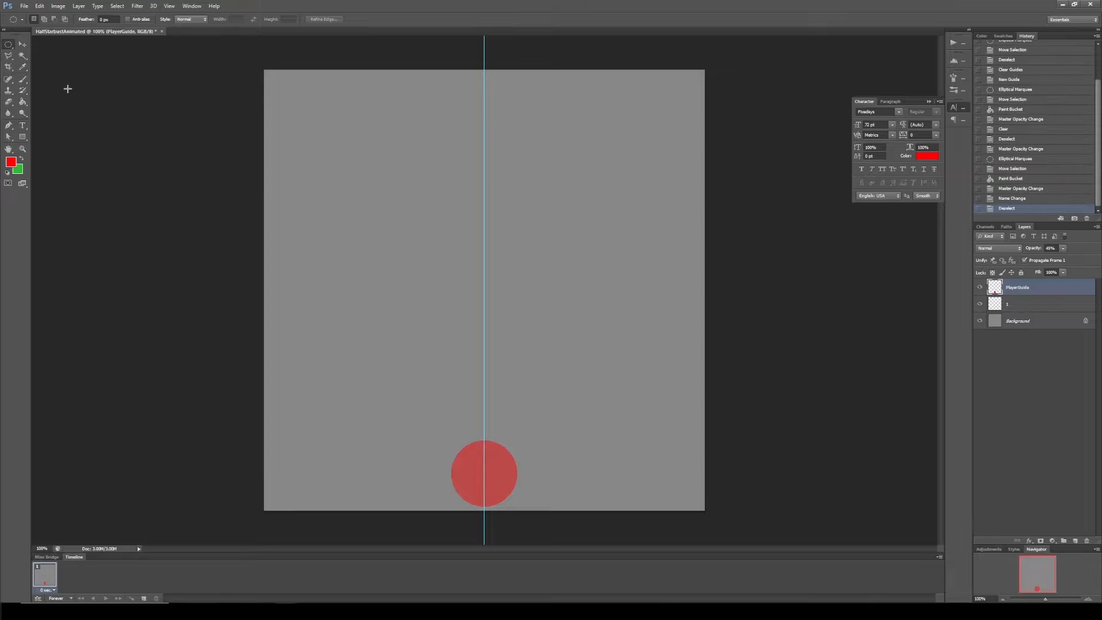
Step: On layer 1, draw the jagged left half of the starburst around the red circle with the Pen tool
click(15, 123)
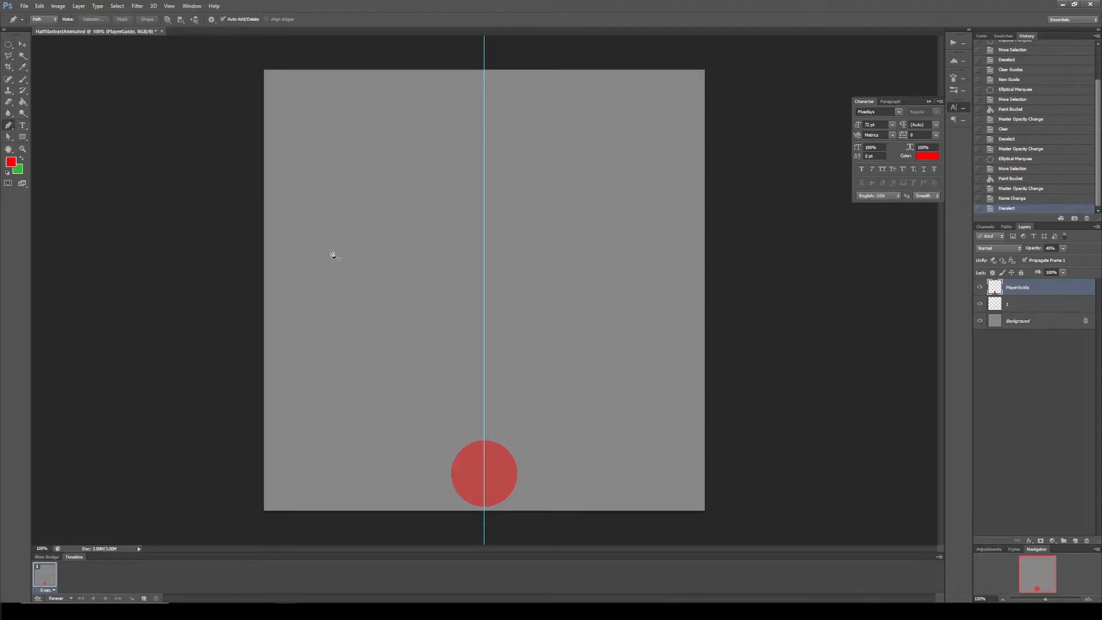
click(1003, 308)
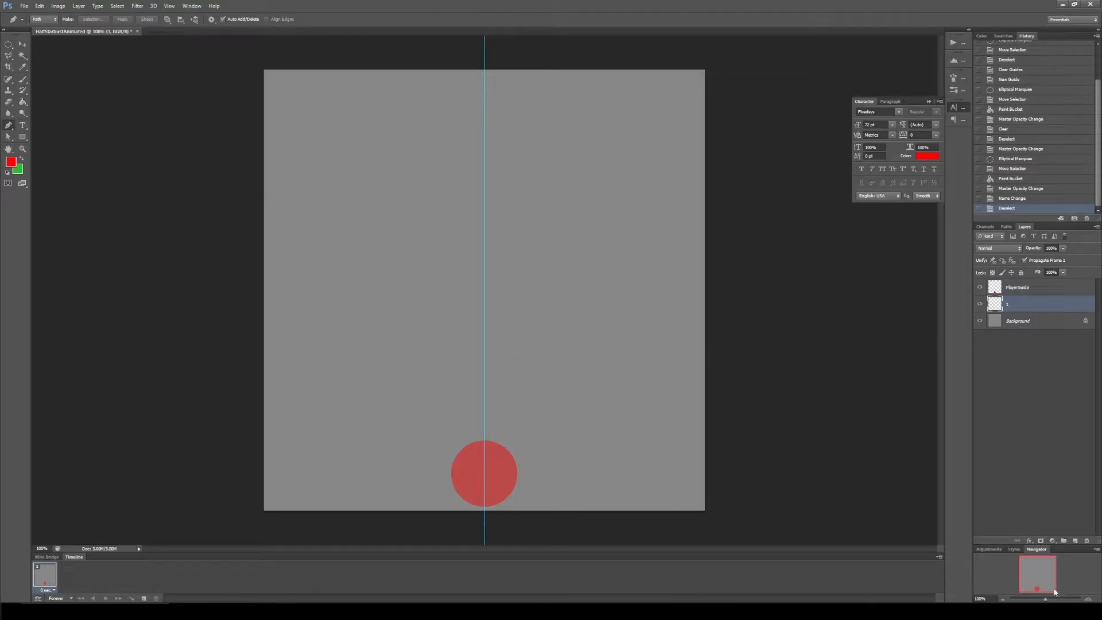
drag(1047, 599, 1043, 581)
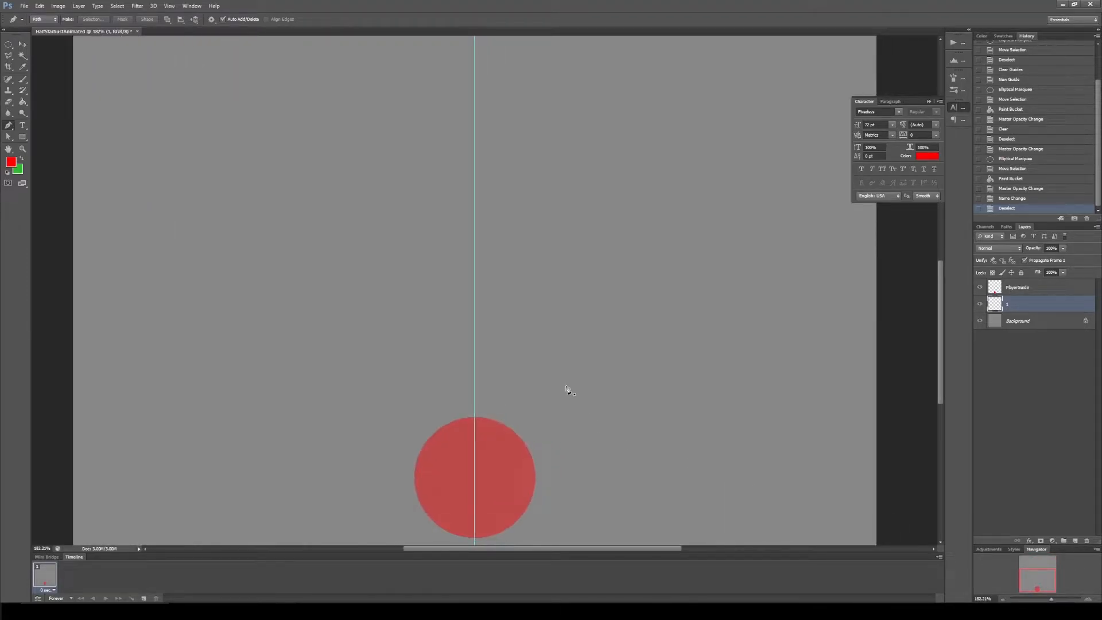
drag(656, 548, 658, 549)
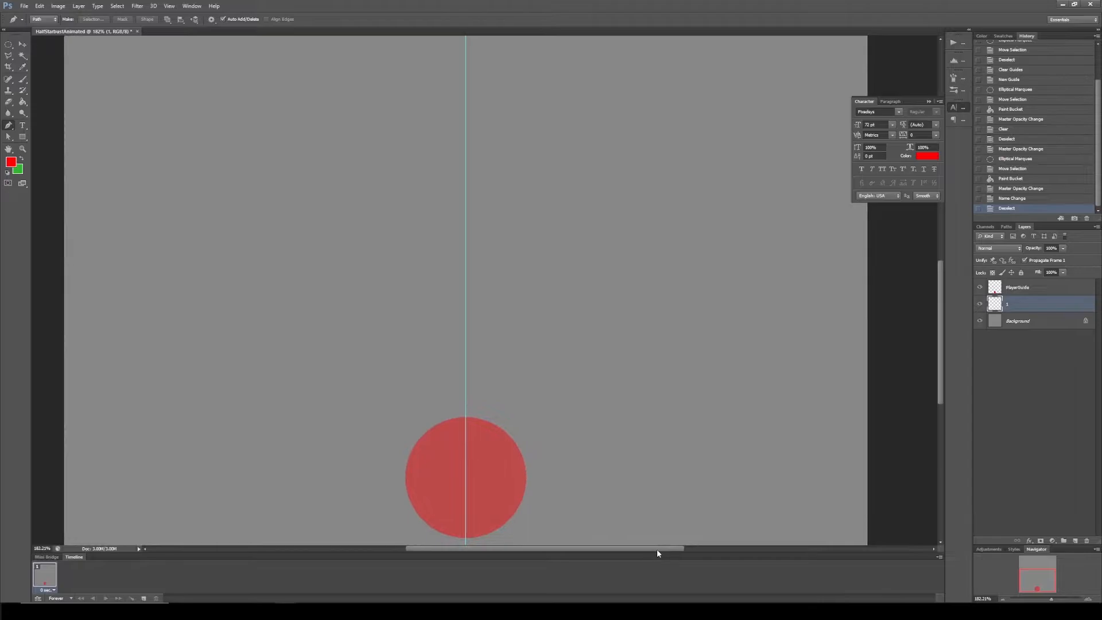
click(406, 514)
click(331, 485)
drag(348, 481, 343, 472)
click(314, 451)
click(361, 462)
click(301, 362)
drag(342, 370, 337, 360)
click(316, 314)
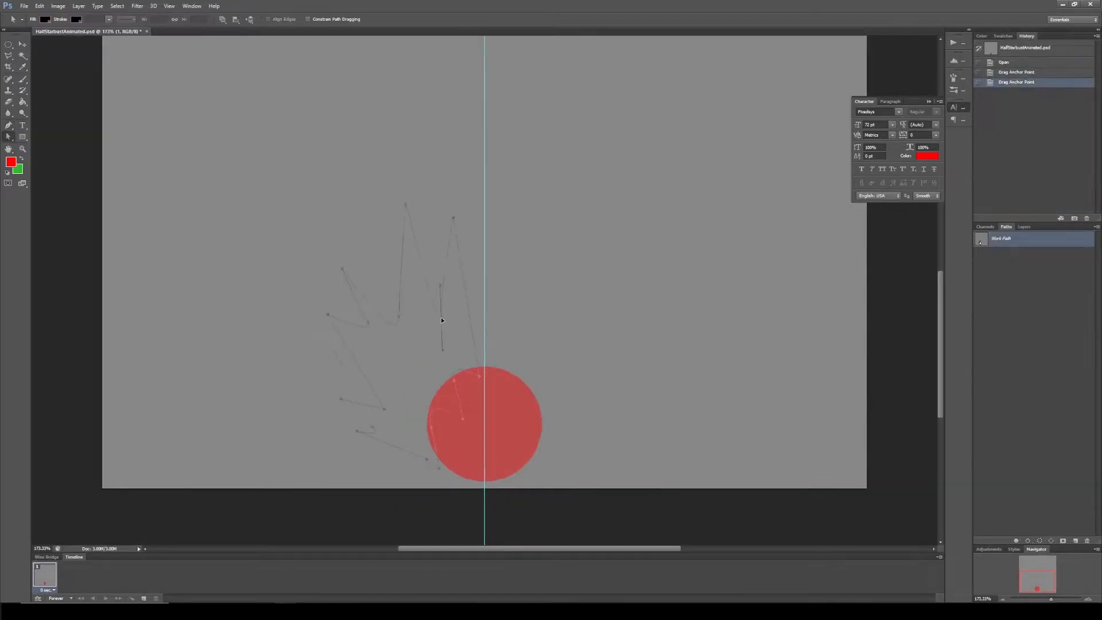
drag(374, 209, 391, 224)
Step: Draw the jagged right half of the starburst as a closed Pen path on the other side of the guide
key(p)
click(525, 460)
click(593, 437)
click(603, 412)
click(658, 352)
click(666, 318)
mouse_move(582, 281)
mouse_down()
mouse_move(585, 261)
mouse_move(569, 290)
mouse_up()
click(602, 214)
click(498, 373)
click(504, 473)
click(525, 461)
Step: Reshape the spikes of both starburst halves with the Direct Selection tool, lengthening the tall peaks and adjusting the valleys
key(a)
drag(630, 321, 624, 345)
drag(535, 293, 532, 314)
drag(621, 371, 630, 366)
drag(575, 227, 586, 202)
mouse_move(519, 263)
mouse_down()
mouse_move(515, 204)
mouse_move(529, 258)
mouse_up()
drag(447, 245, 436, 170)
drag(442, 302, 433, 282)
drag(391, 223, 396, 229)
drag(586, 202, 565, 176)
drag(573, 328, 579, 322)
drag(529, 257, 527, 264)
Step: Save the work path as Frame1Path
drag(940, 396, 945, 397)
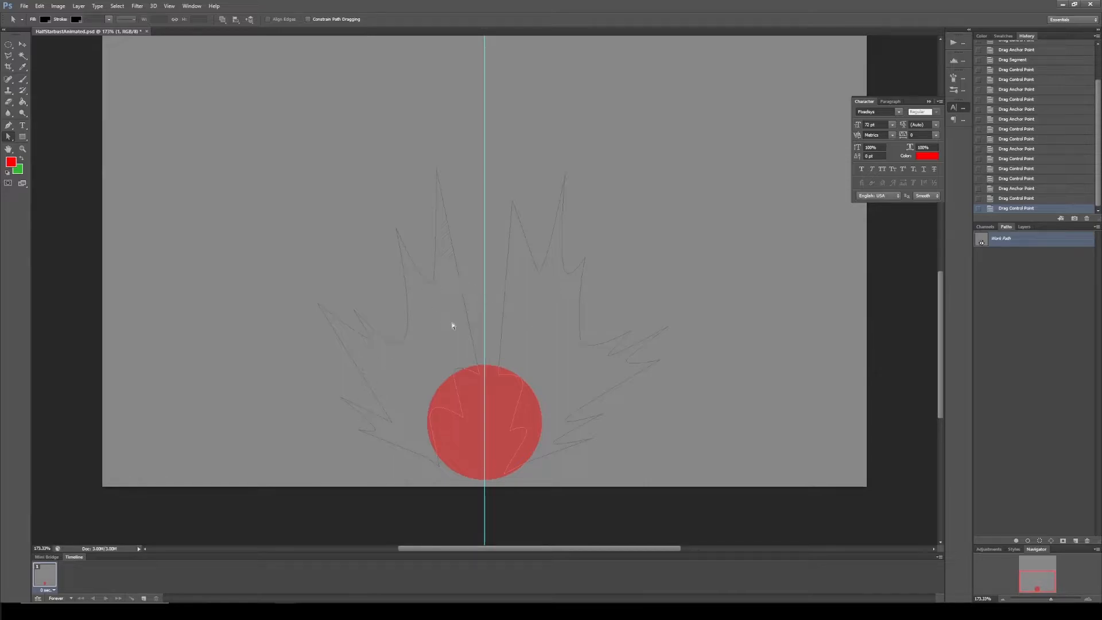
double_click(1008, 241)
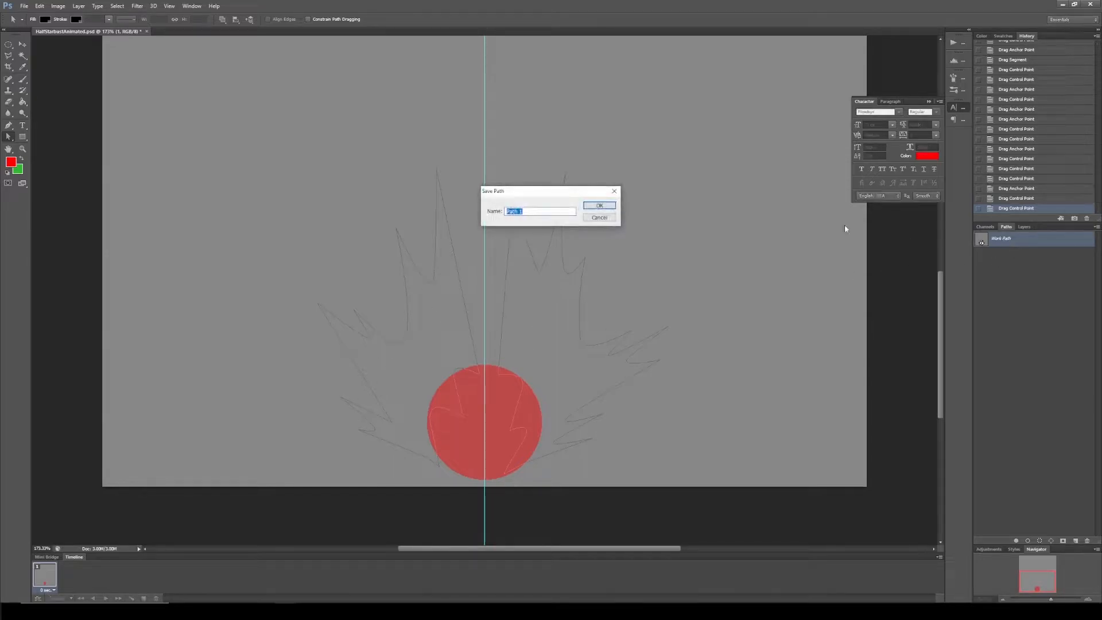
text(Frame1)
click(586, 205)
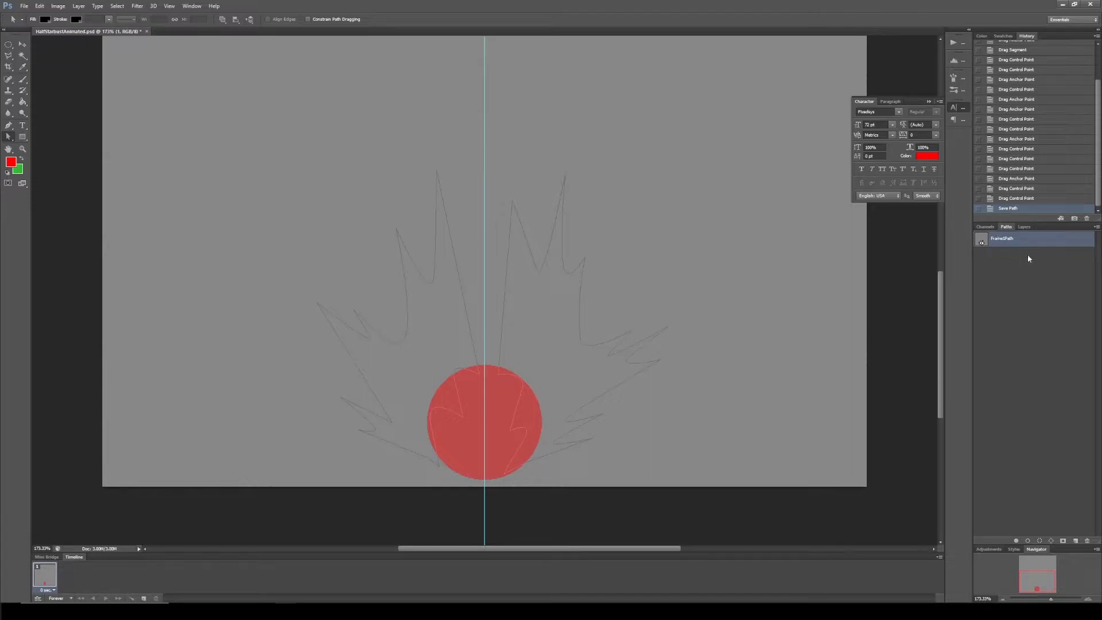
Step: Set the foreground colour to white and fill Frame1Path with it on layer 1
click(1024, 227)
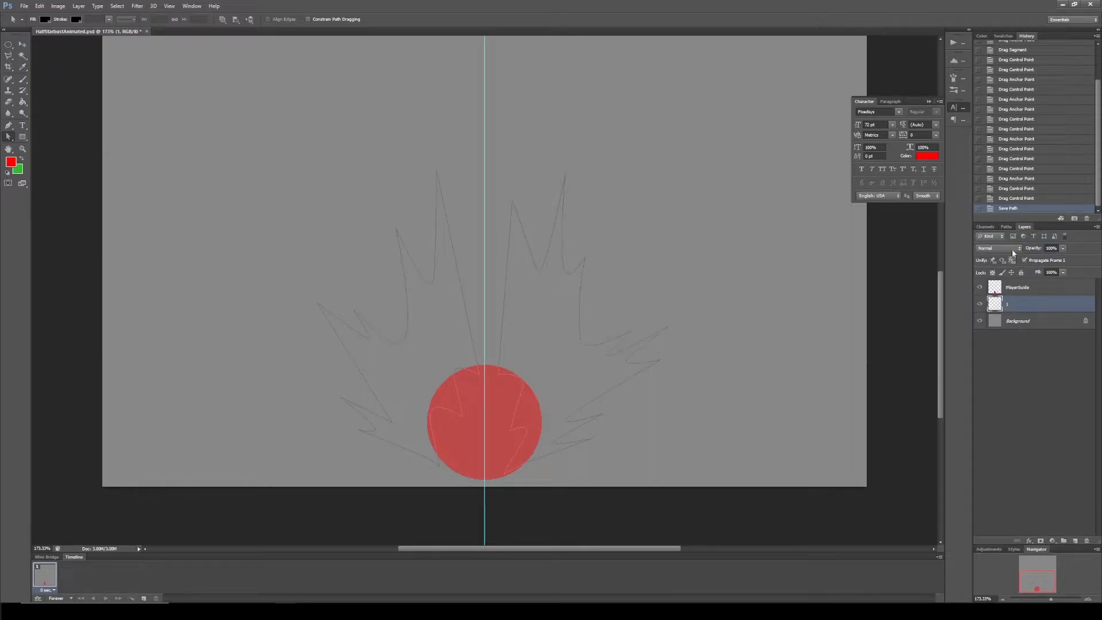
click(1005, 226)
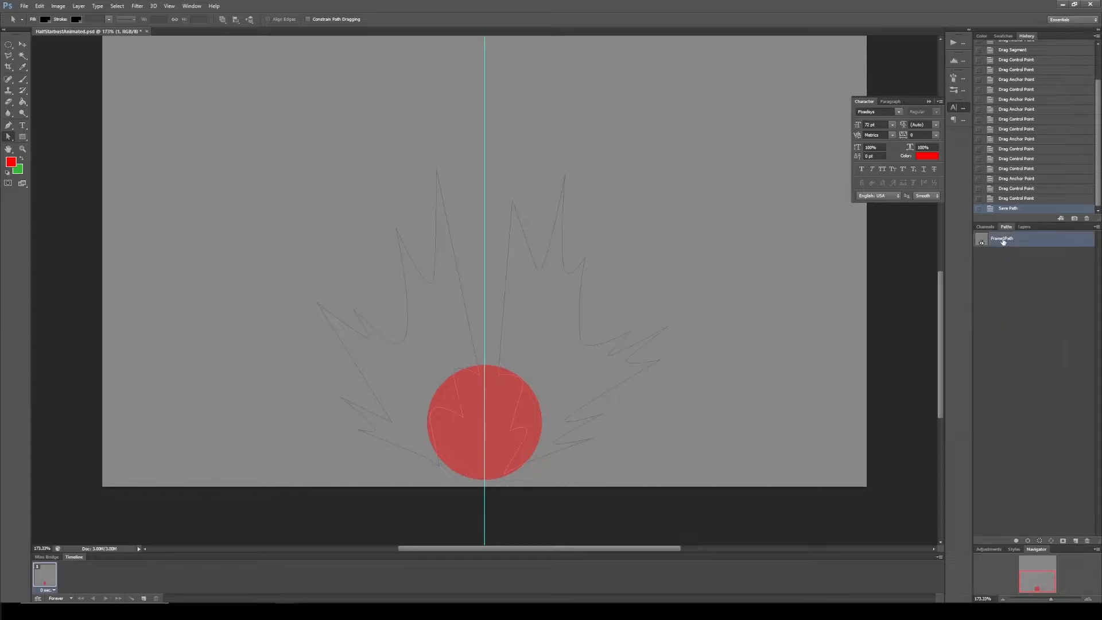
click(11, 162)
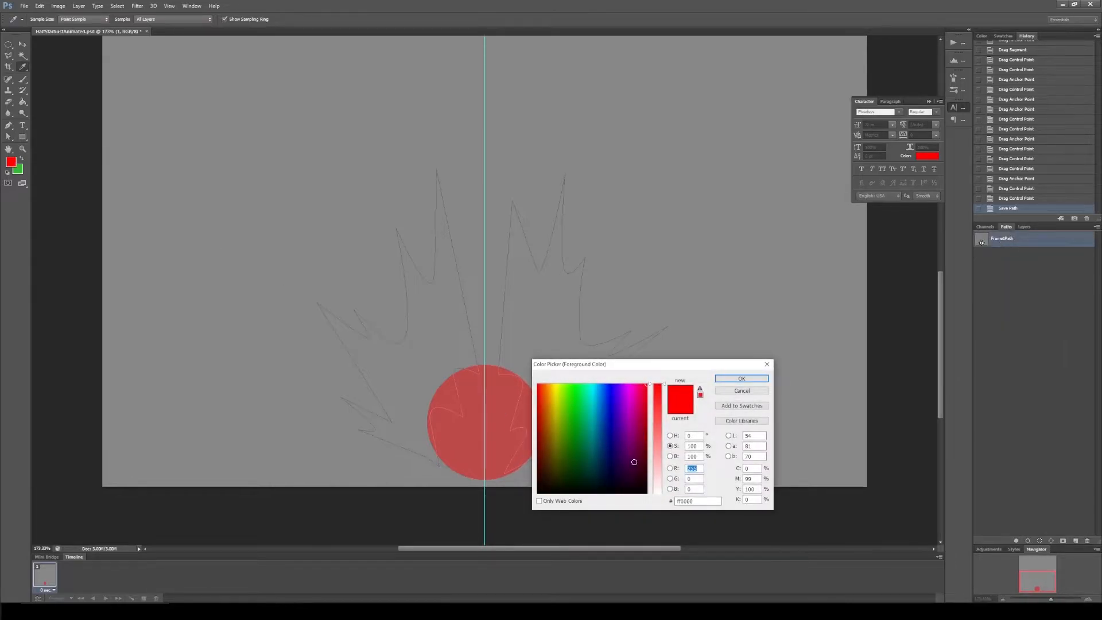
drag(658, 471, 659, 509)
click(742, 378)
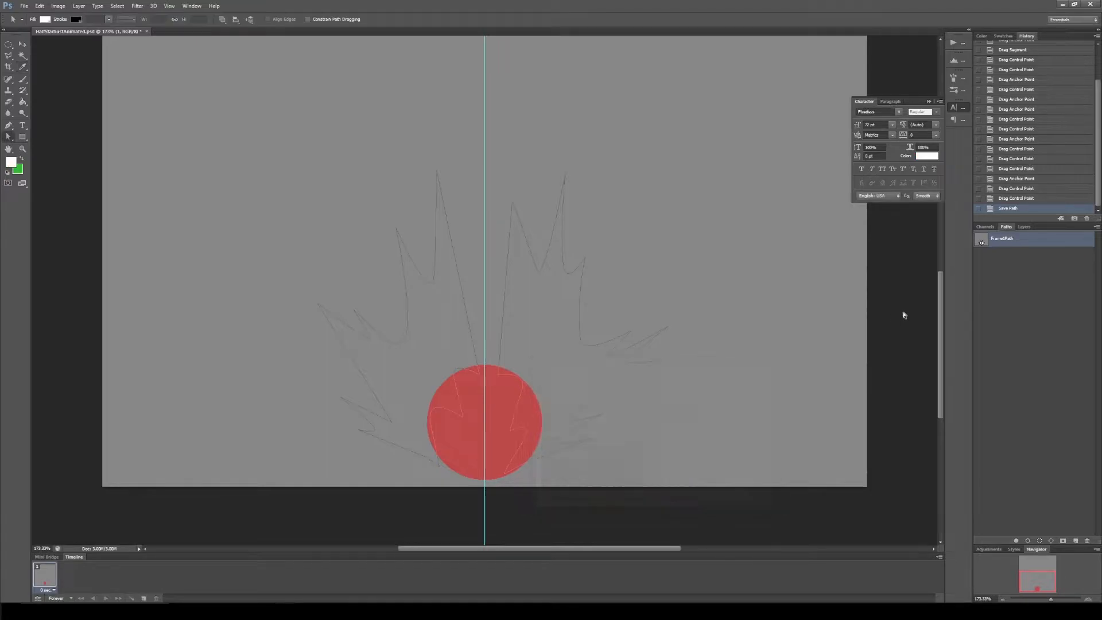
right_click(1007, 243)
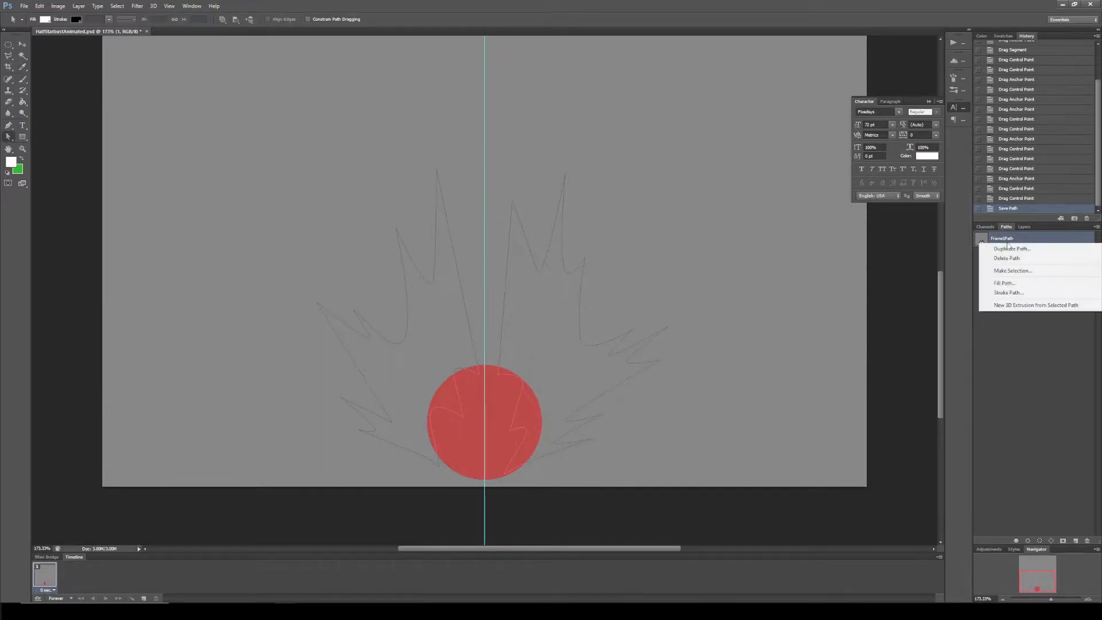
click(1004, 283)
click(608, 172)
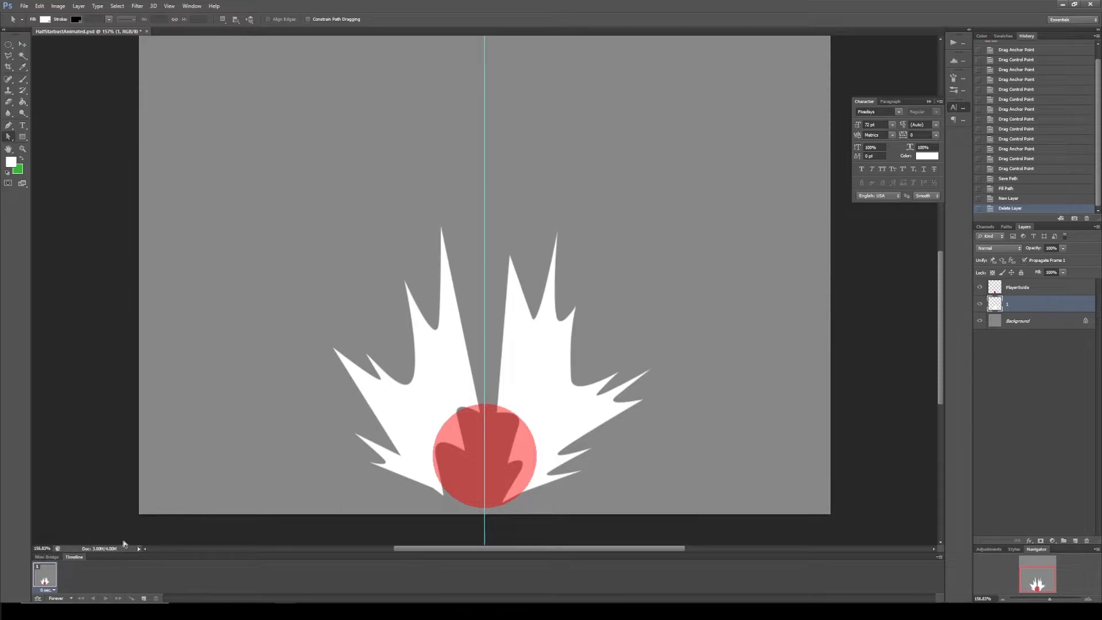
Step: Add a second animation frame and hide layer 1 in it
click(144, 598)
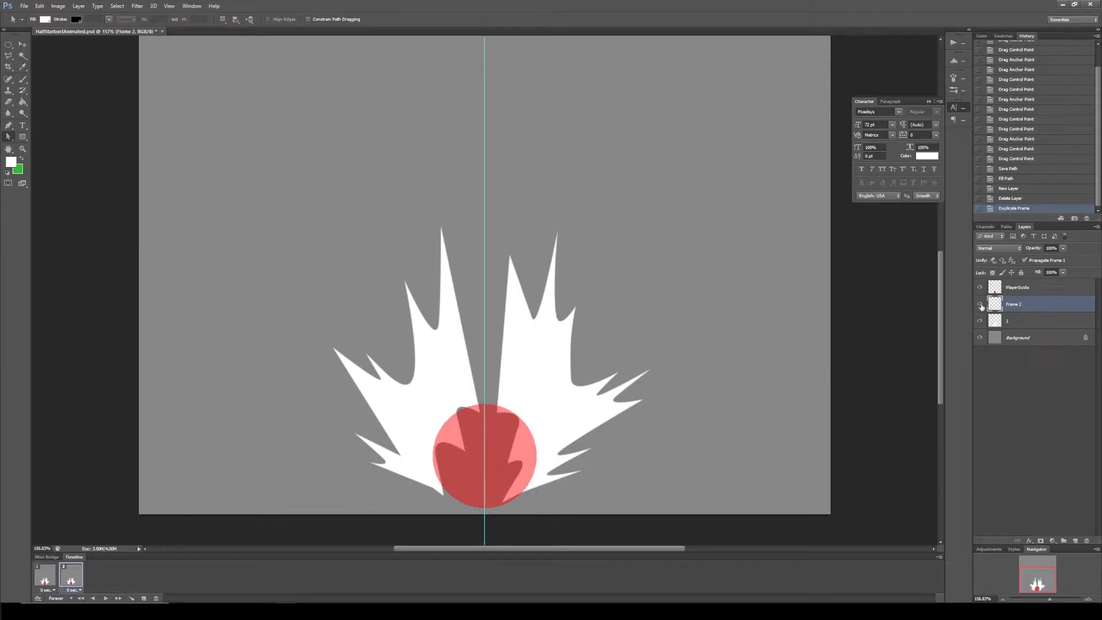
click(979, 321)
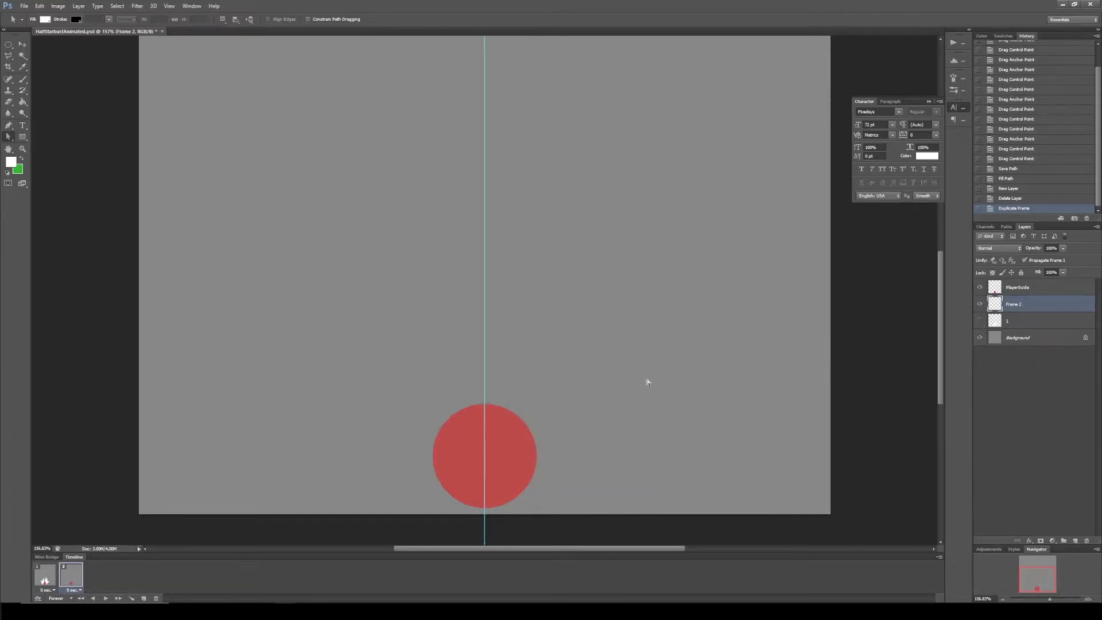
click(49, 582)
click(68, 580)
Step: Duplicate Frame1Path and name the copy Frame 2 Path
click(1006, 227)
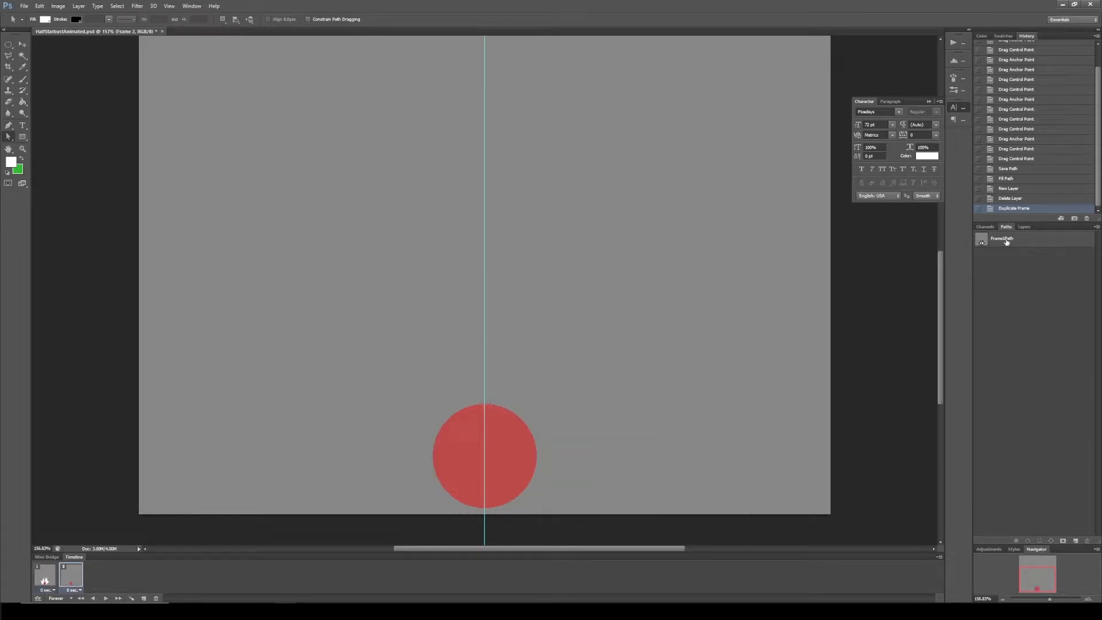
click(1006, 242)
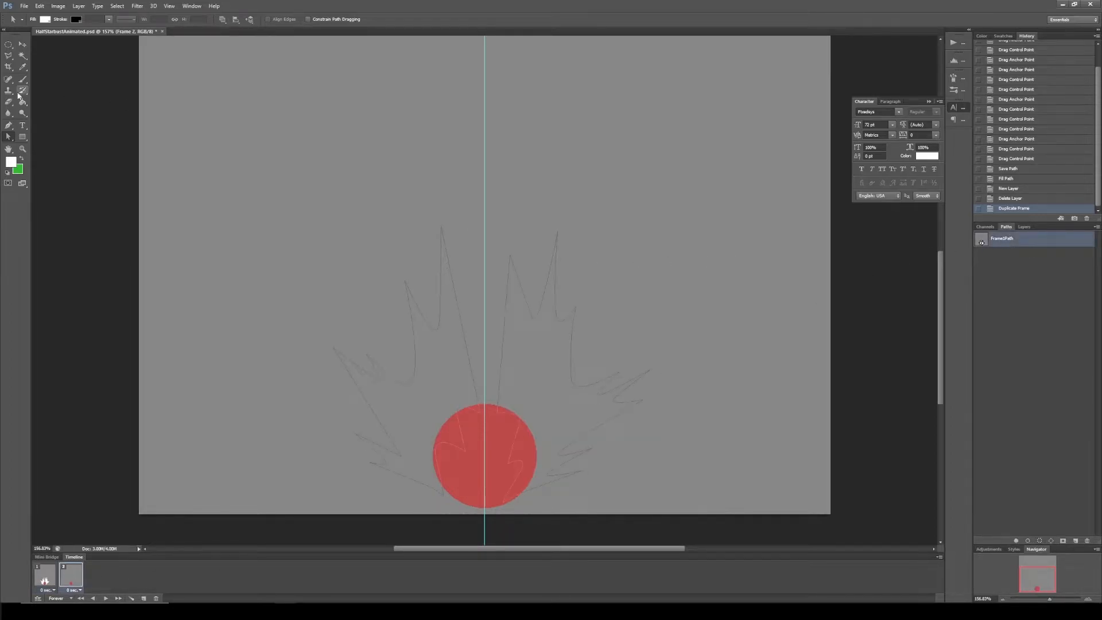
right_click(1003, 242)
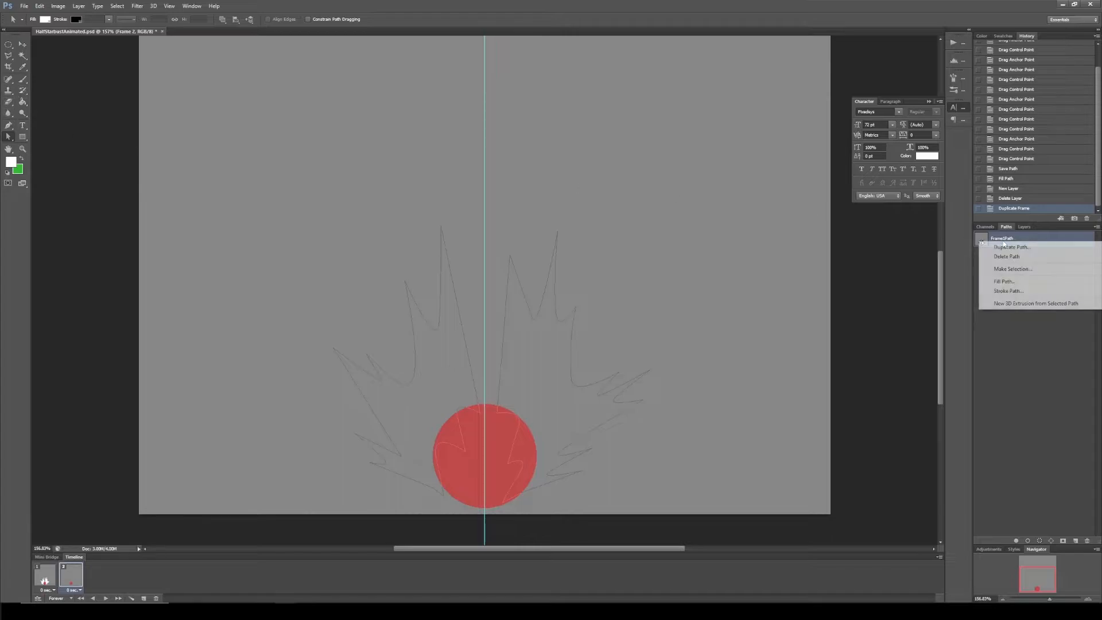
click(1009, 247)
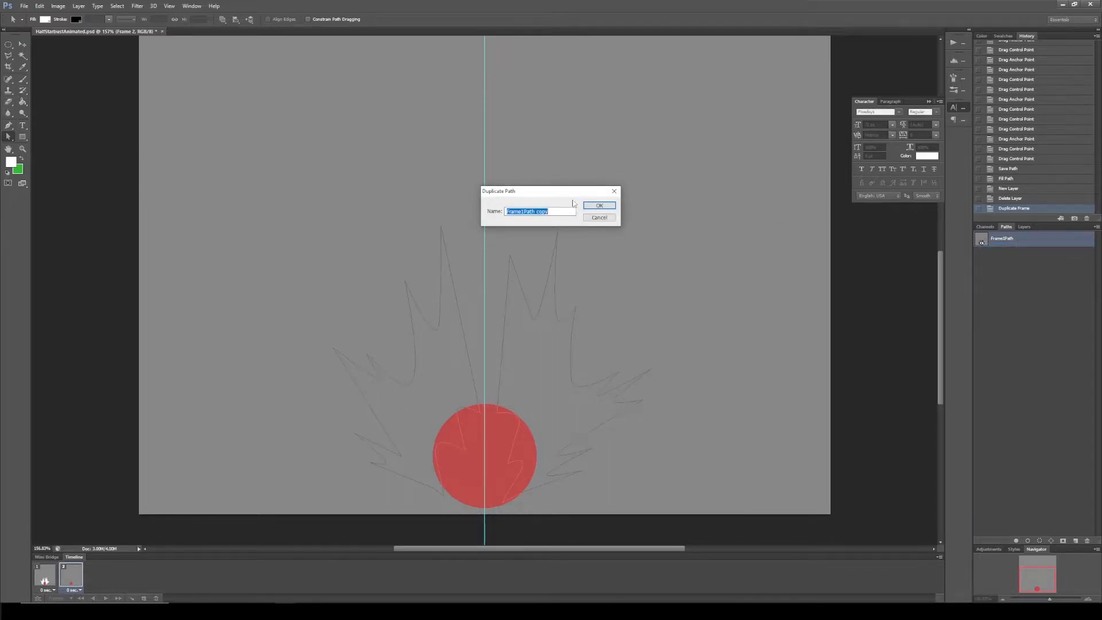
text(F)
click(599, 205)
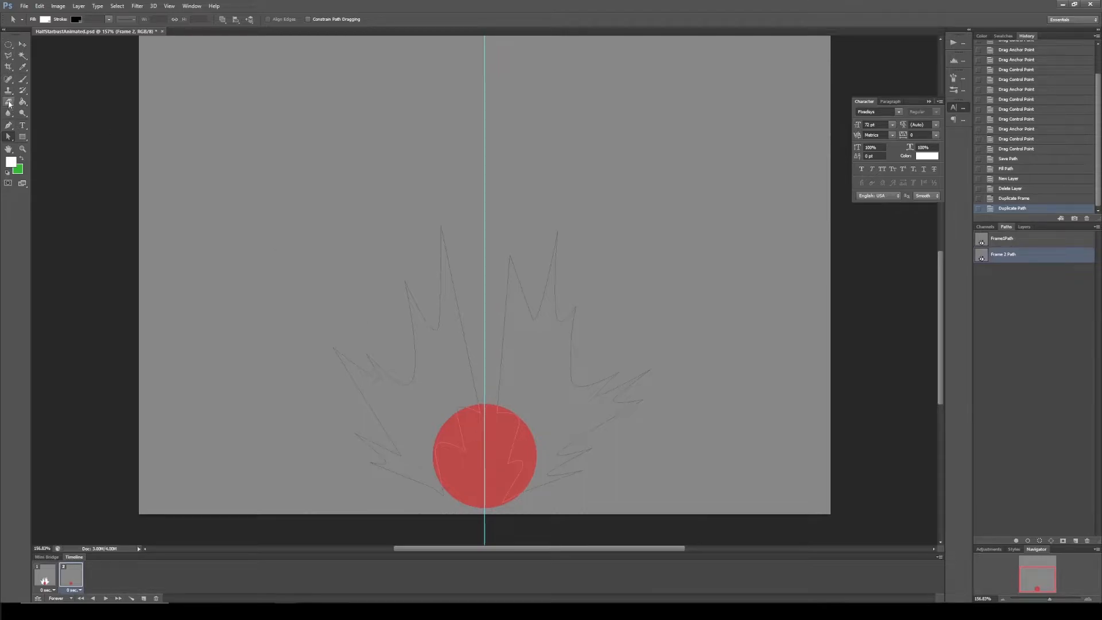
Step: Reshape Frame 2 Path with the Direct Selection tool, raising the tall left peak and adjusting the right half's peaks and valleys
right_click(9, 138)
click(464, 314)
drag(442, 200, 435, 190)
drag(458, 416, 452, 415)
alt+scroll(484, 321, down, 2)
drag(512, 226, 512, 198)
click(1028, 189)
drag(536, 274, 528, 262)
drag(556, 203, 550, 214)
drag(571, 265, 567, 267)
Step: Move the left half's spikes in Frame 2 Path slightly outward and compare the shape with Frame1Path
drag(431, 199, 424, 187)
drag(398, 262, 396, 254)
drag(341, 331, 338, 325)
drag(368, 335, 364, 348)
drag(357, 407, 353, 403)
click(1003, 242)
click(510, 275)
drag(512, 278, 514, 275)
click(1003, 254)
click(1002, 239)
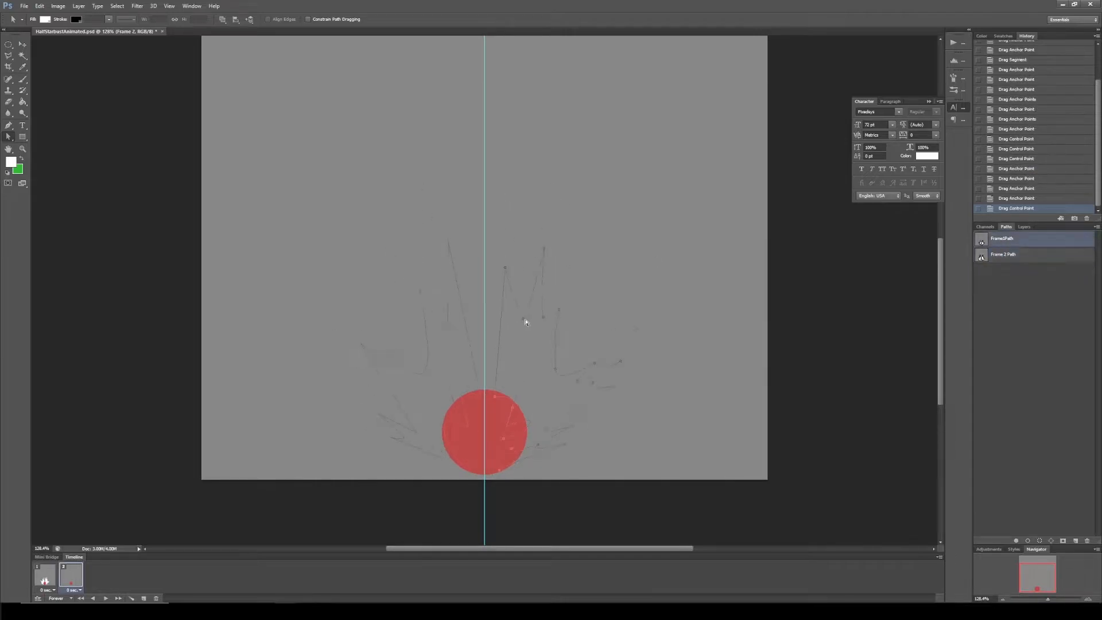
Step: Add a third animation frame and duplicate Frame 2 Path as Frame 3 Path
click(143, 598)
scroll(524, 320, up, 3)
click(1008, 256)
right_click(1007, 259)
click(1024, 263)
text(Frame 3 Path)
click(597, 210)
Step: Pull the left and right spikes of Frame 3 Path upward and outward to expand the burst
drag(423, 254, 412, 200)
scroll(412, 230, down, 2)
drag(383, 262, 369, 232)
drag(373, 373, 353, 360)
drag(394, 448, 387, 432)
drag(638, 353, 657, 338)
drag(554, 300, 573, 264)
drag(567, 360, 569, 340)
drag(554, 186, 559, 162)
Step: Shift the right and left halves of Frame 3 Path outward from the guide, checking the shape against Frame 2 Path
click(1008, 255)
click(1008, 270)
drag(632, 484, 490, 143)
drag(565, 446, 578, 438)
drag(475, 490, 291, 135)
drag(457, 443, 448, 431)
click(995, 258)
click(996, 270)
drag(508, 396, 468, 393)
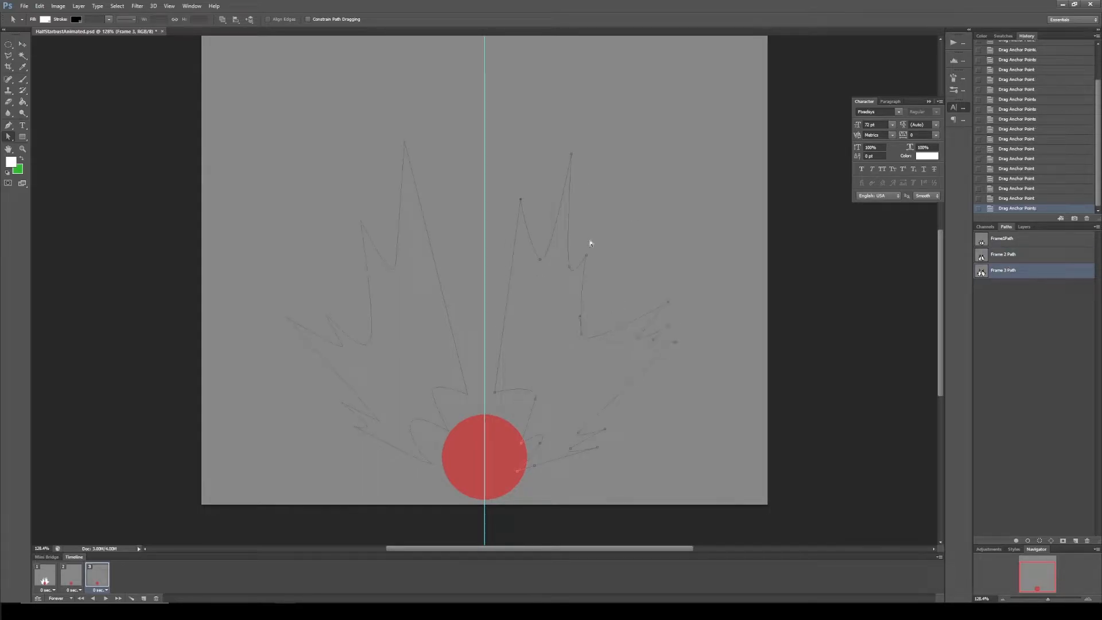
Step: Compare the shapes of Frame 2 Path and Frame 3 Path by showing them alternately
scroll(935, 341, up, 1)
click(1003, 254)
click(1004, 271)
click(1002, 246)
click(1003, 254)
click(1045, 361)
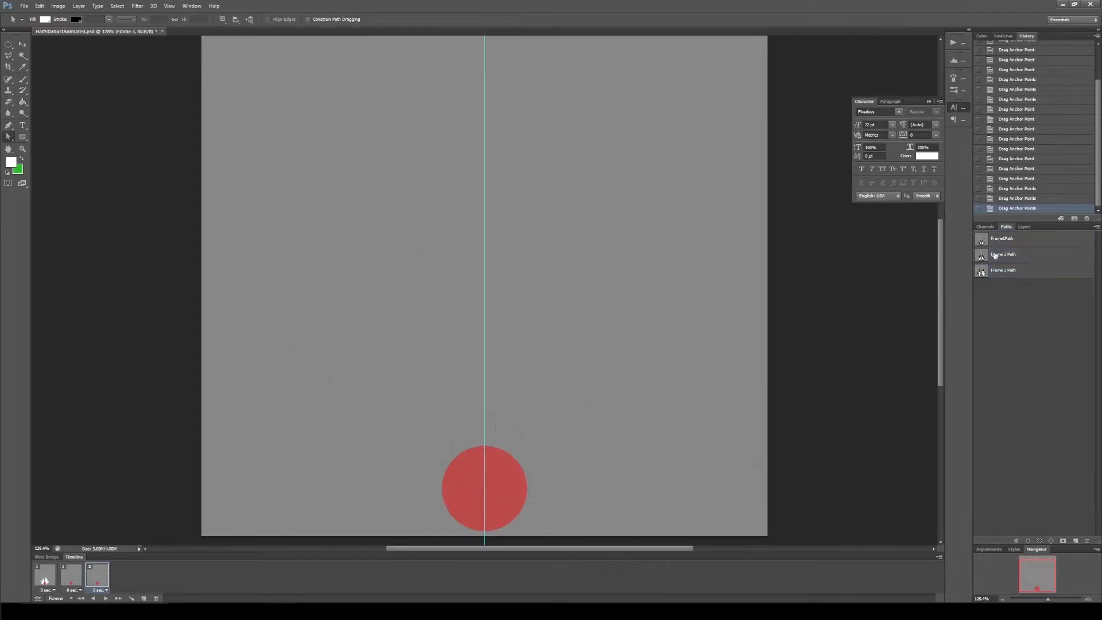
click(1001, 272)
drag(945, 367, 943, 367)
mouse_move(939, 380)
mouse_down()
mouse_move(939, 213)
mouse_move(949, 285)
mouse_move(939, 408)
mouse_move(937, 389)
mouse_up()
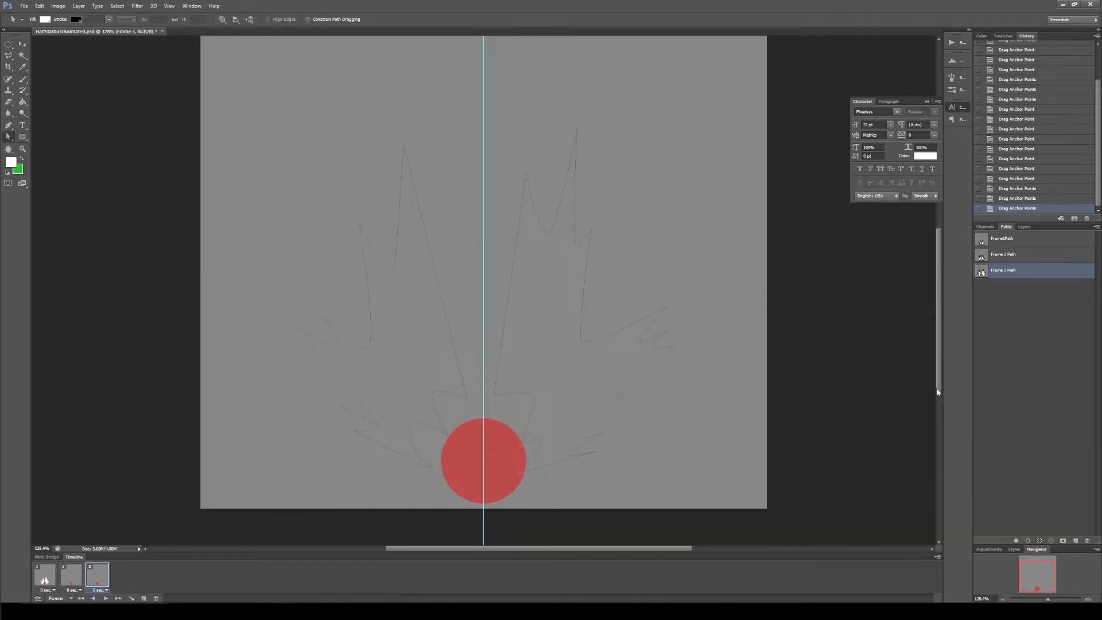
Step: Select layer 1 in the first animation frame, try to delete its artwork, undo that, and display the saved paths
click(1023, 227)
click(1005, 226)
click(1024, 227)
click(1018, 338)
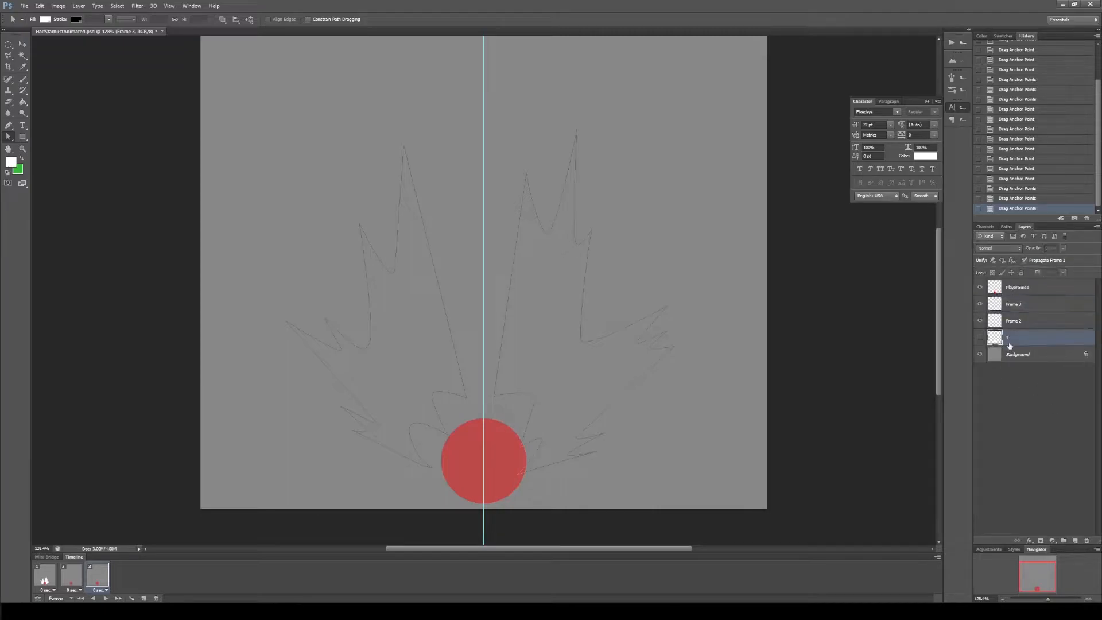
click(47, 575)
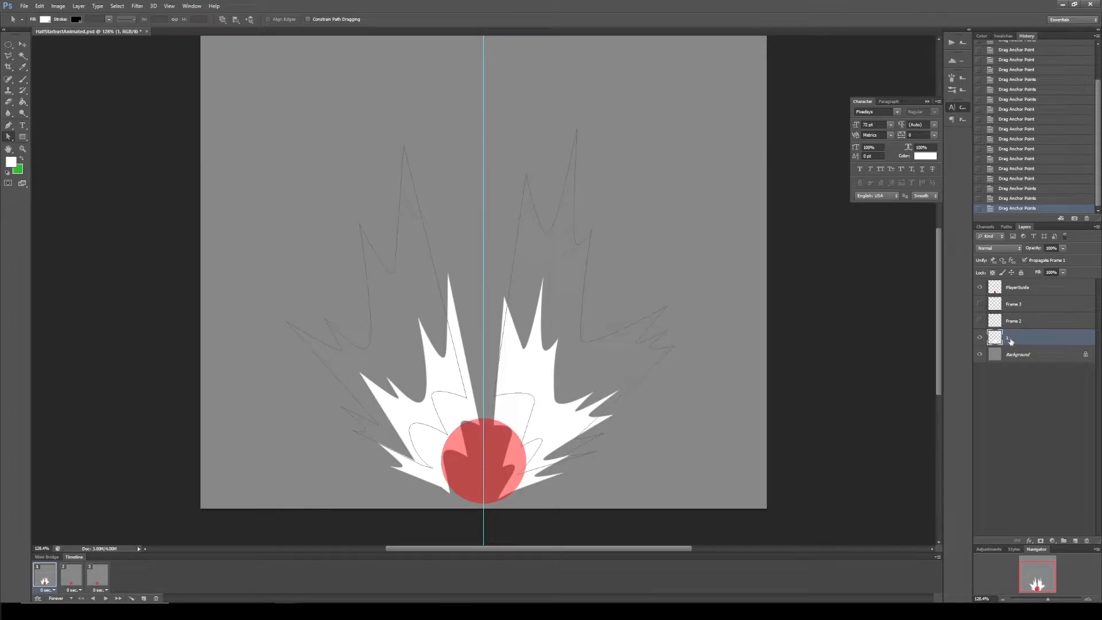
key(Delete)
key(ctrl+z)
click(1006, 227)
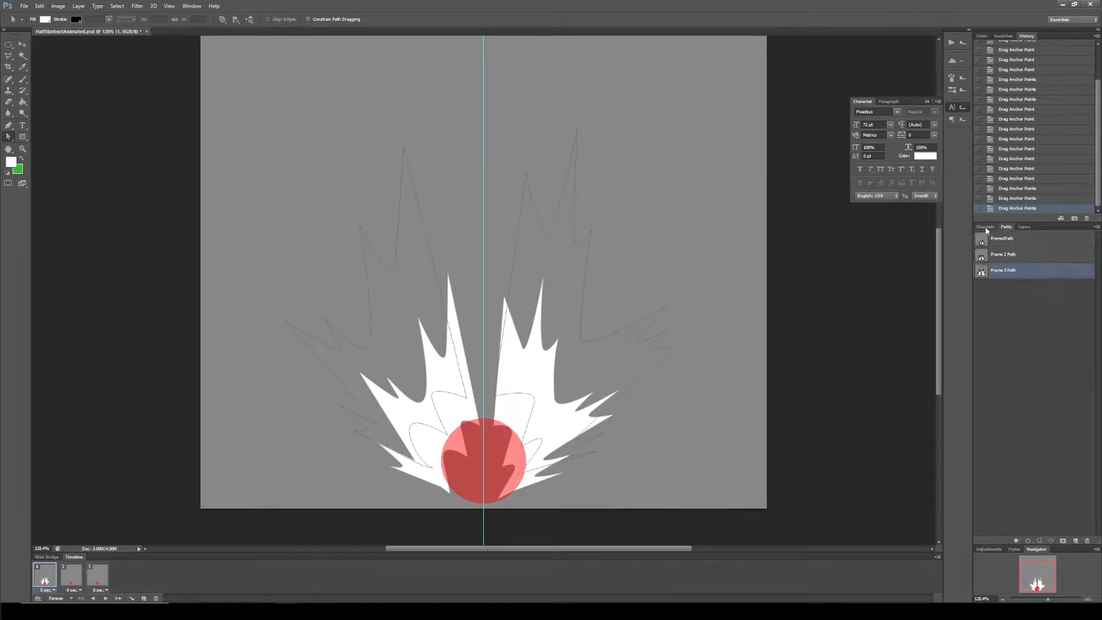
Step: Deselect the active path and delete the layer named 1
click(985, 226)
click(1007, 227)
click(1043, 387)
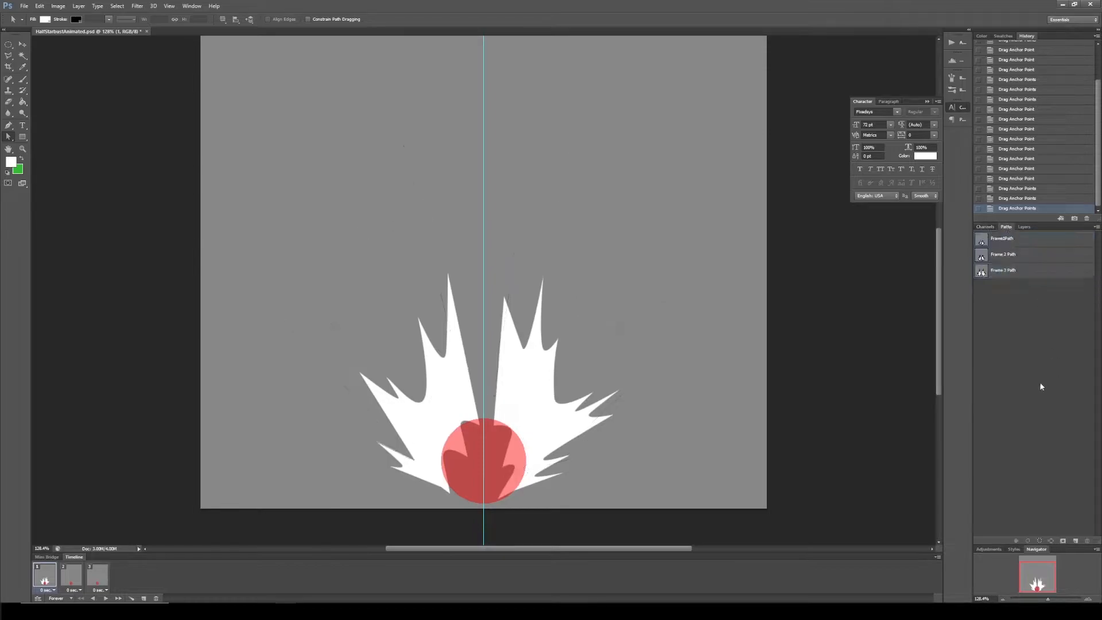
click(984, 227)
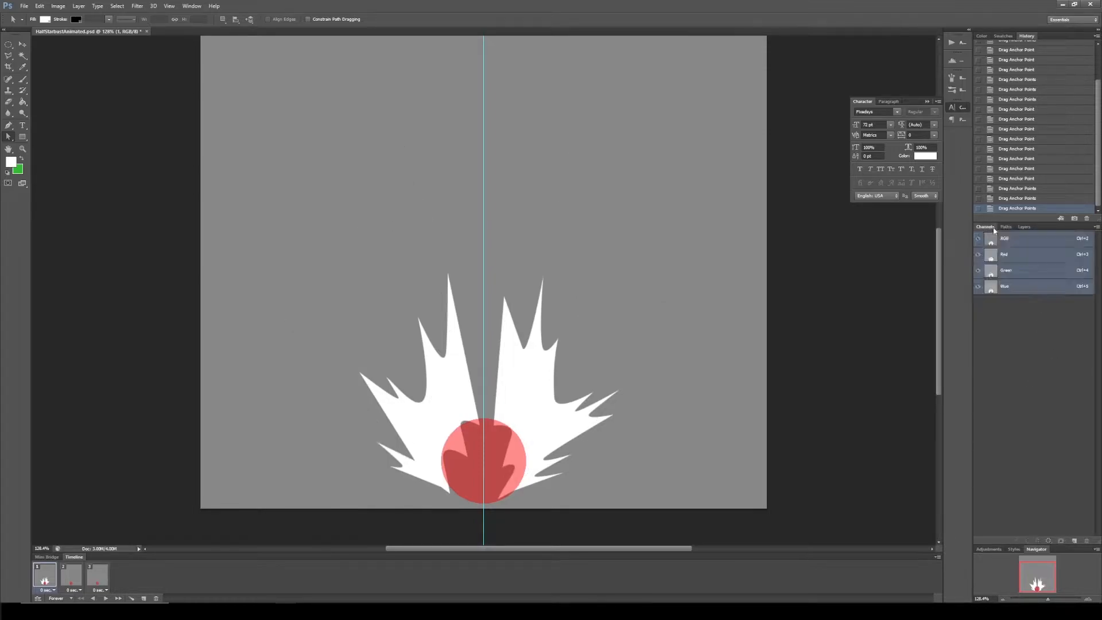
click(1023, 227)
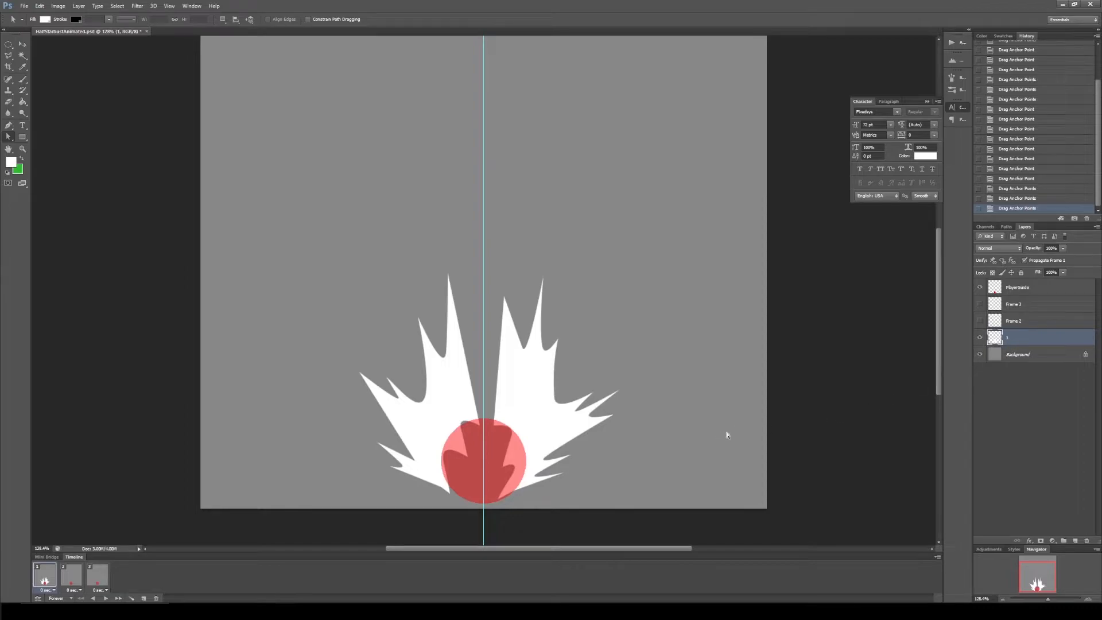
key(Delete)
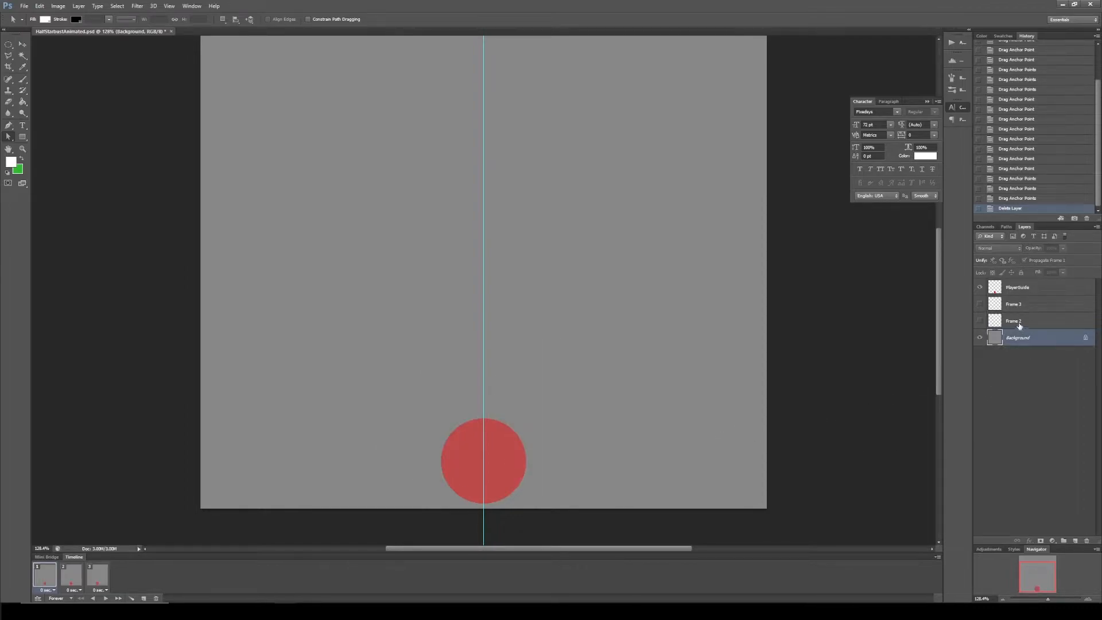
Step: Add a new layer directly above the background and name it Frame1
click(1075, 541)
double_click(1013, 337)
text(Fra)
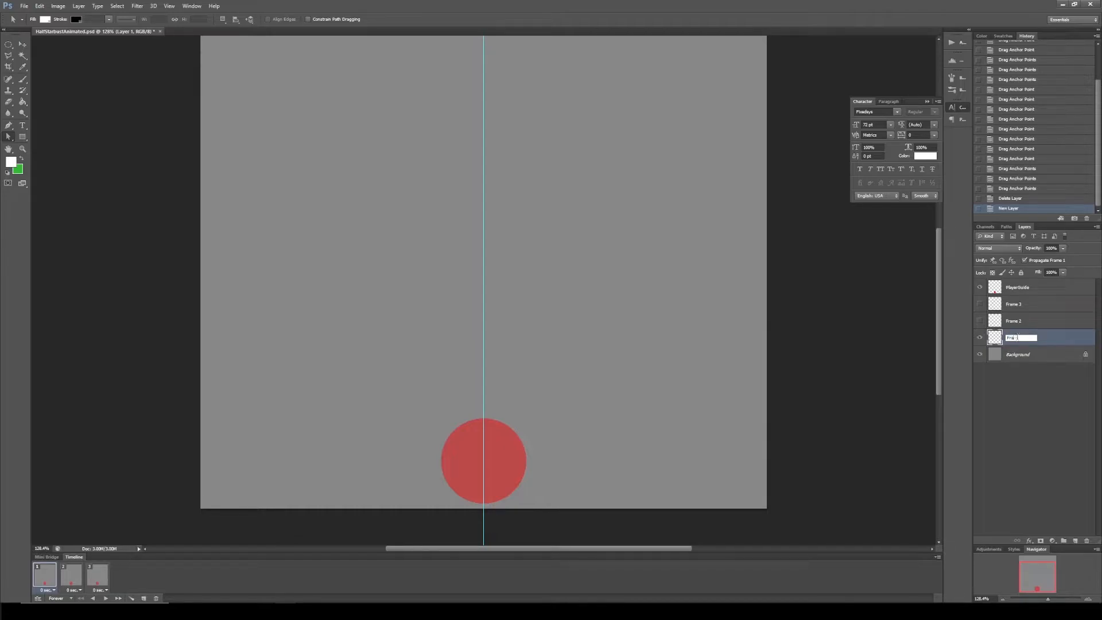
text(me1)
key(Return)
Step: Fill Frame1Path with the foreground colour on the Frame1 layer
click(1005, 228)
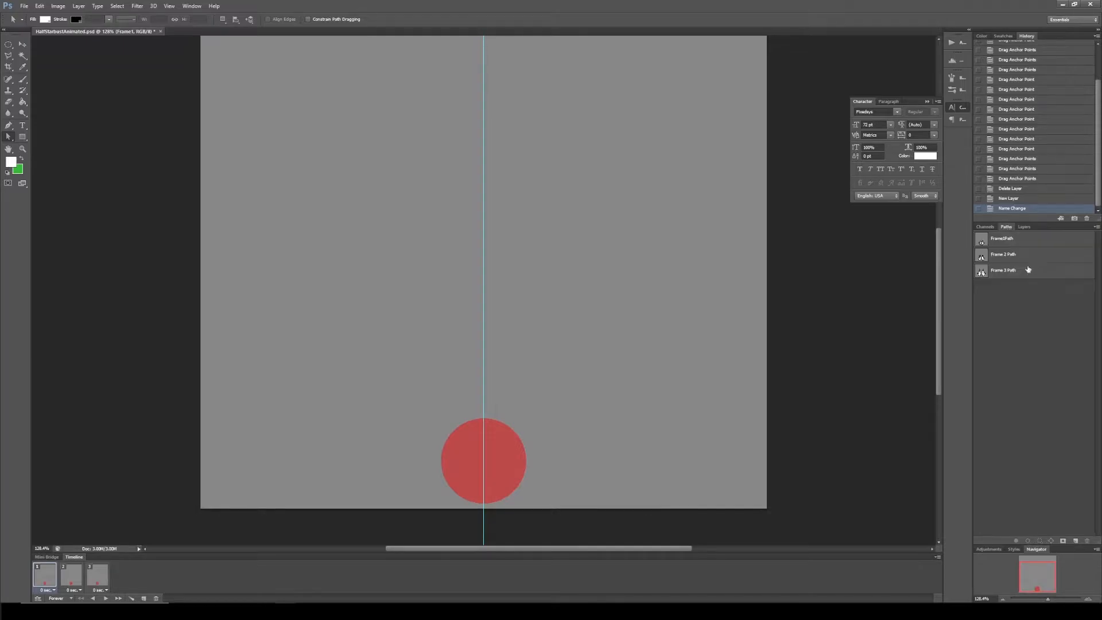
right_click(1005, 241)
click(1001, 279)
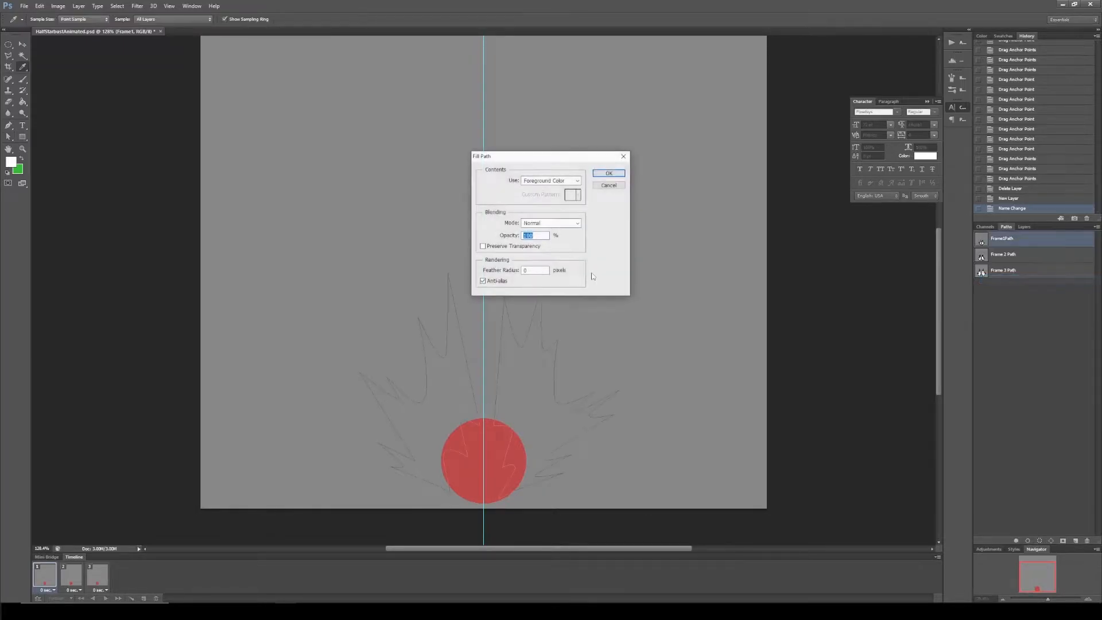
click(611, 174)
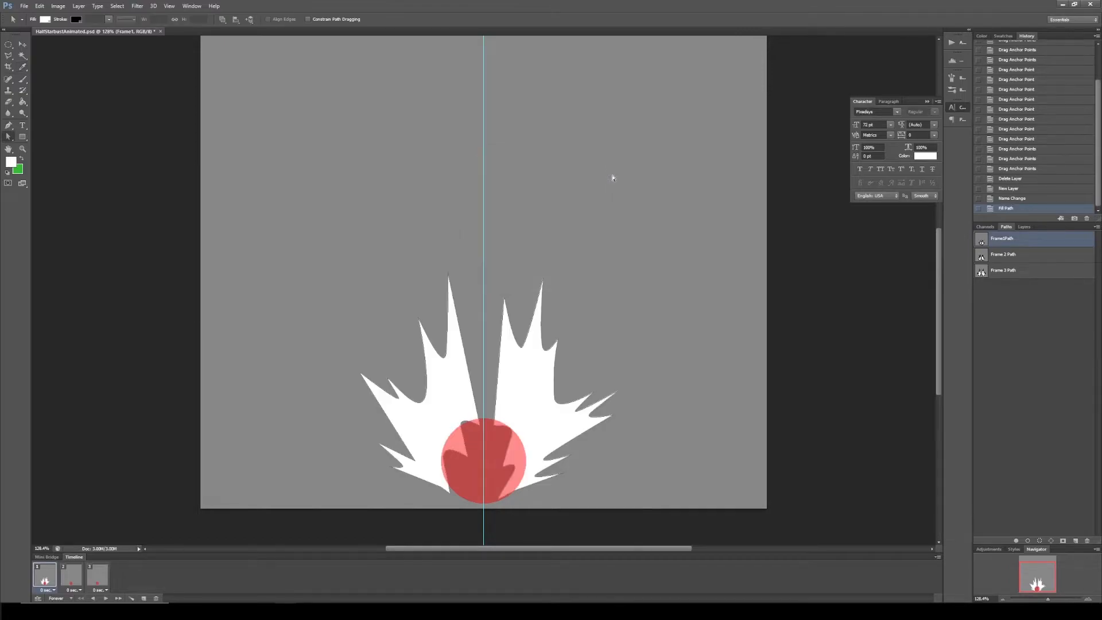
Step: Fill Frame 2 Path with the foreground colour on the Frame 2 layer in the second animation frame
click(1010, 255)
click(1024, 227)
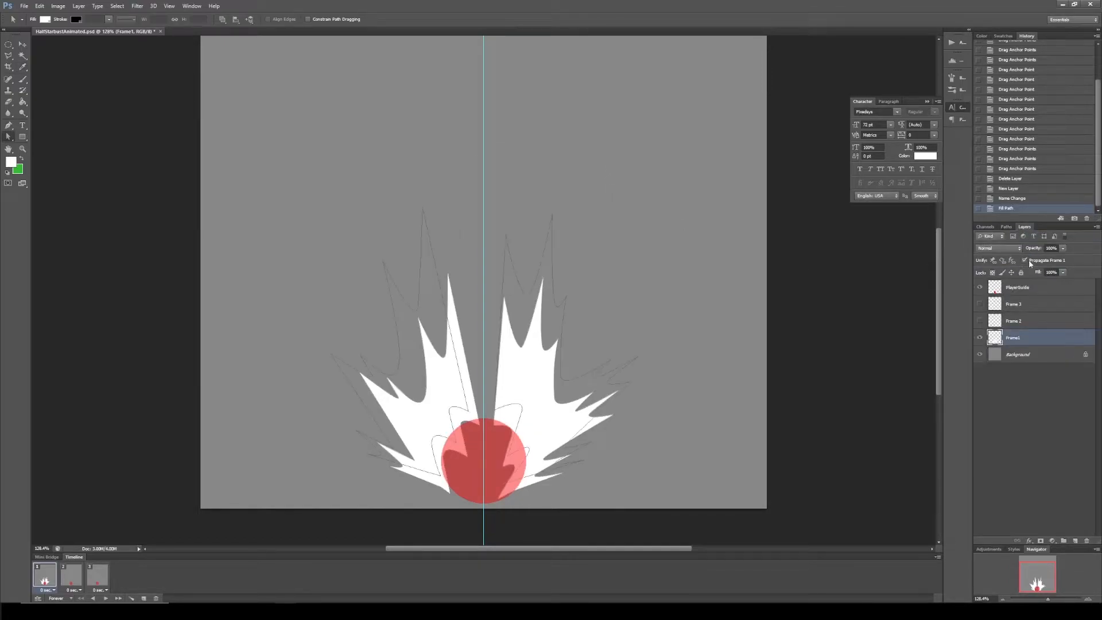
click(1011, 321)
click(74, 577)
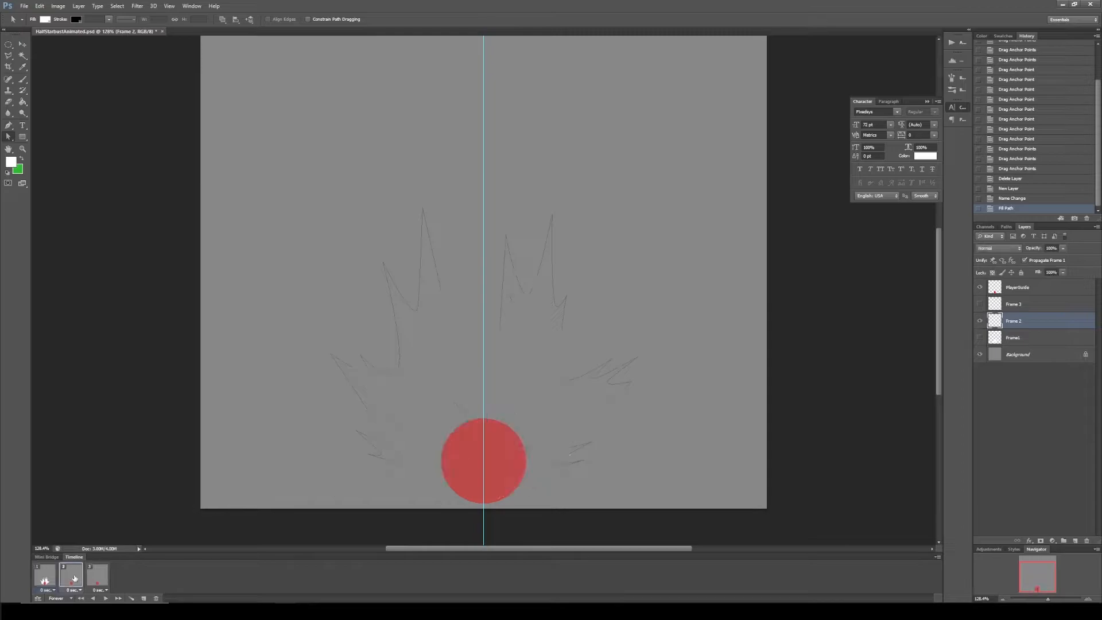
click(1006, 227)
right_click(1005, 257)
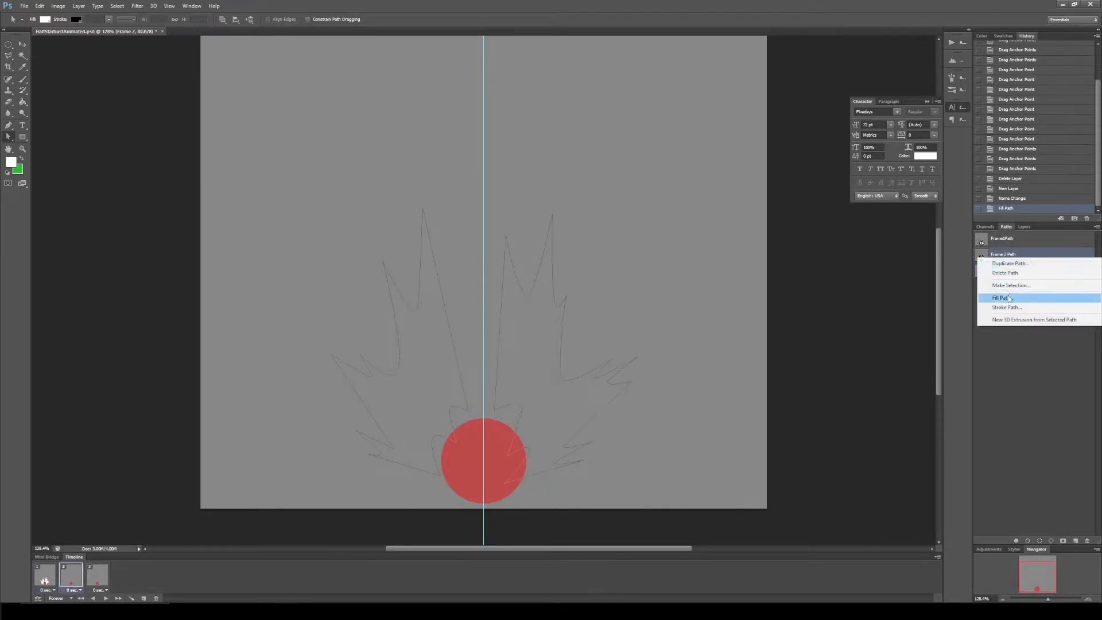
click(1001, 298)
click(609, 174)
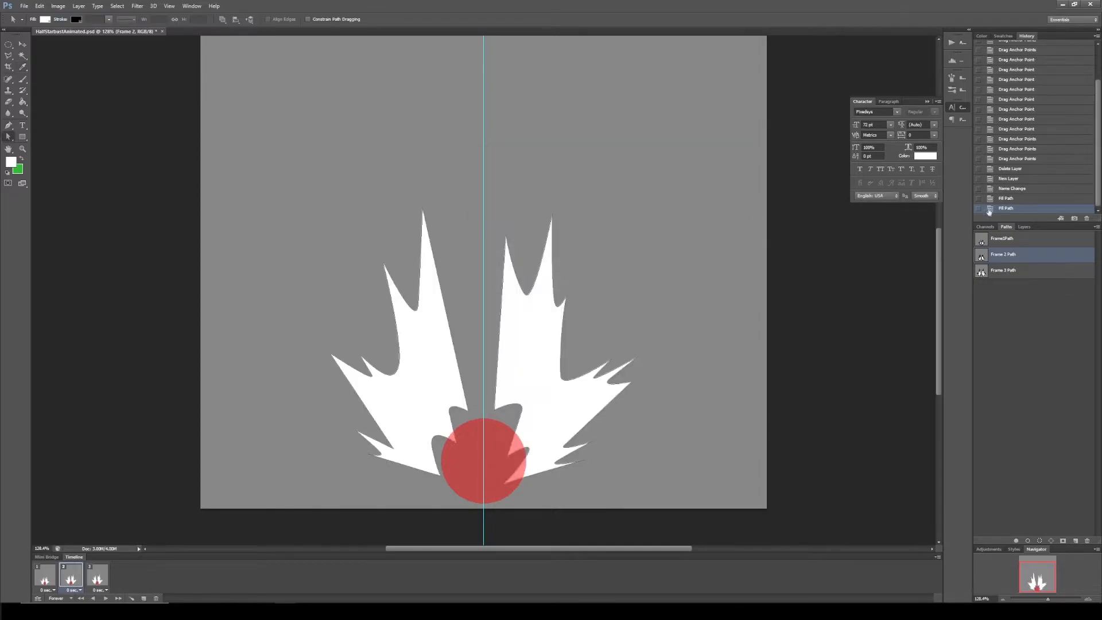
Step: Fill Frame 3 Path with the foreground colour on the Frame 3 layer in the third animation frame
click(1003, 271)
click(1024, 227)
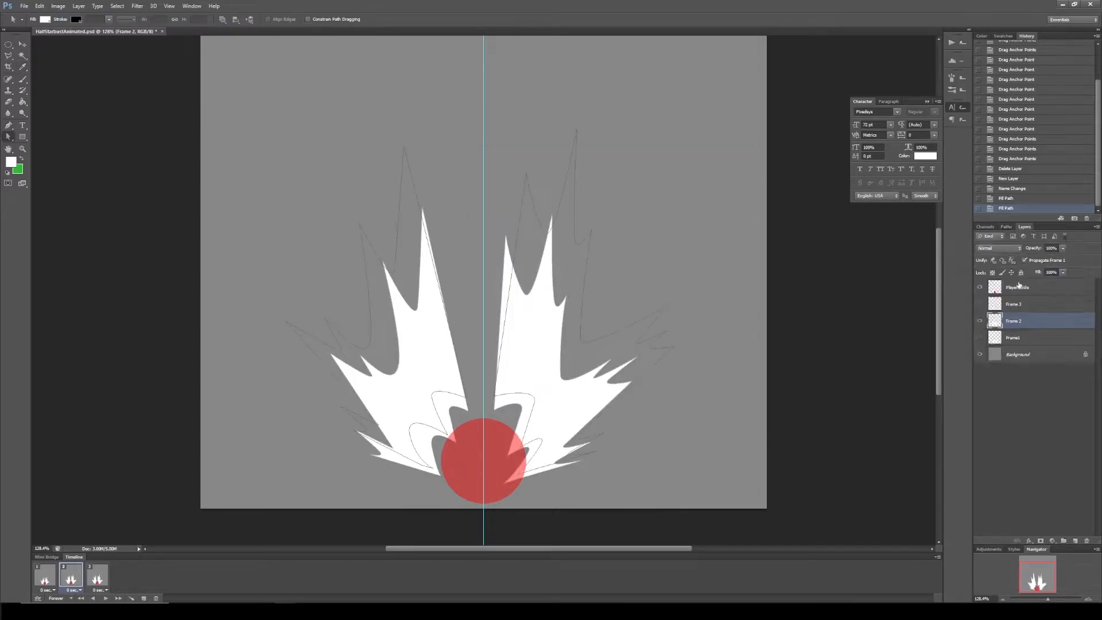
click(997, 308)
click(99, 580)
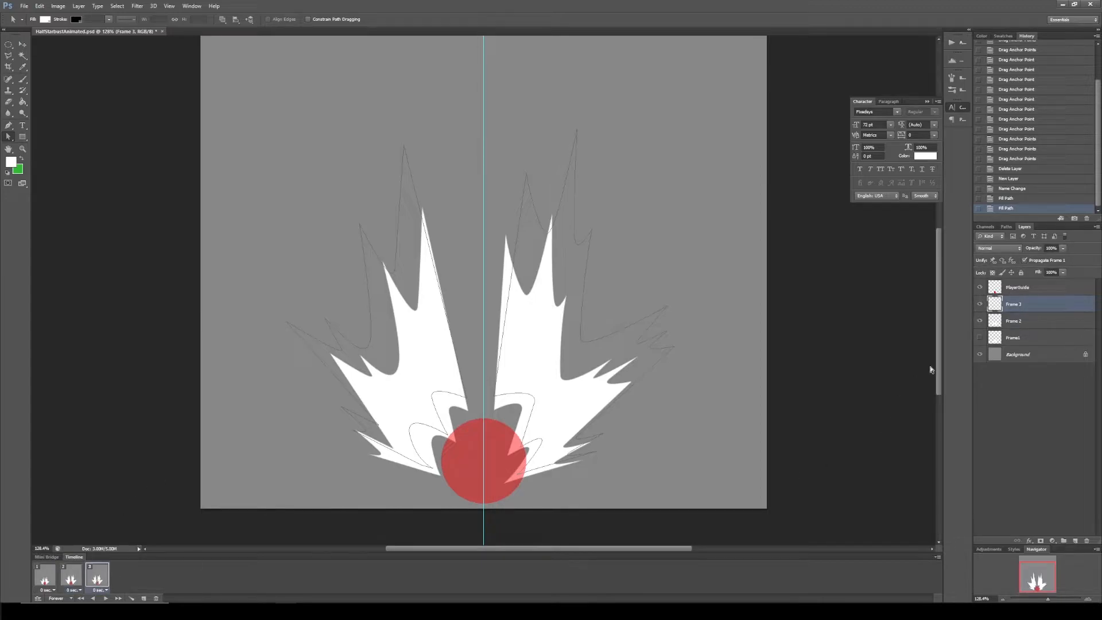
click(1006, 227)
right_click(1001, 270)
click(1010, 310)
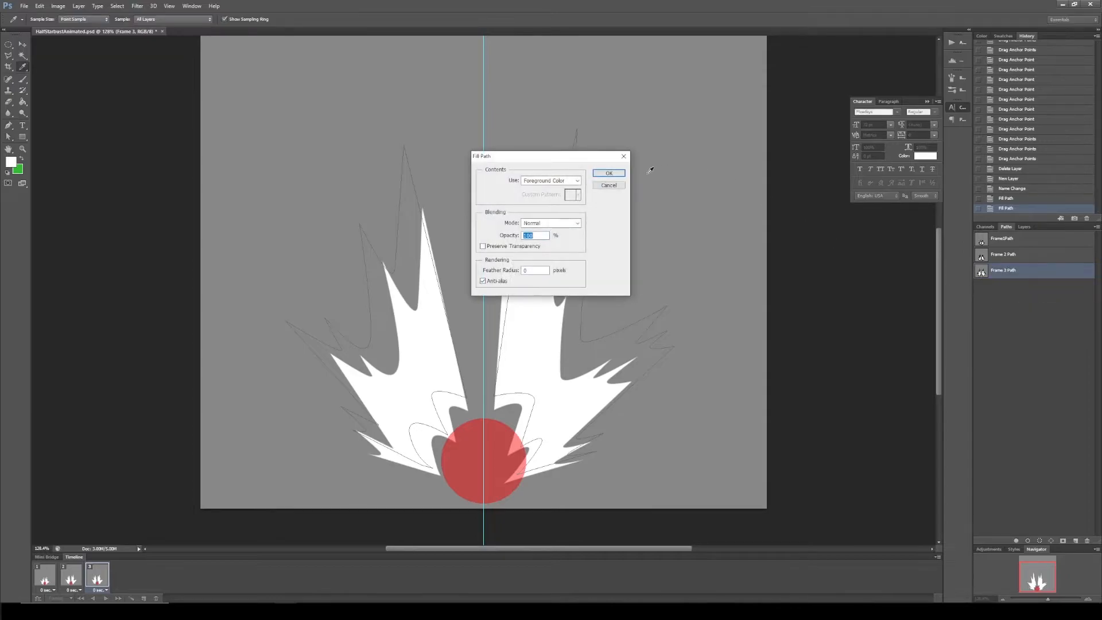
click(607, 176)
Step: Hide the Frame 2 layer in the third animation frame and check the burst in each of the three frames
click(76, 576)
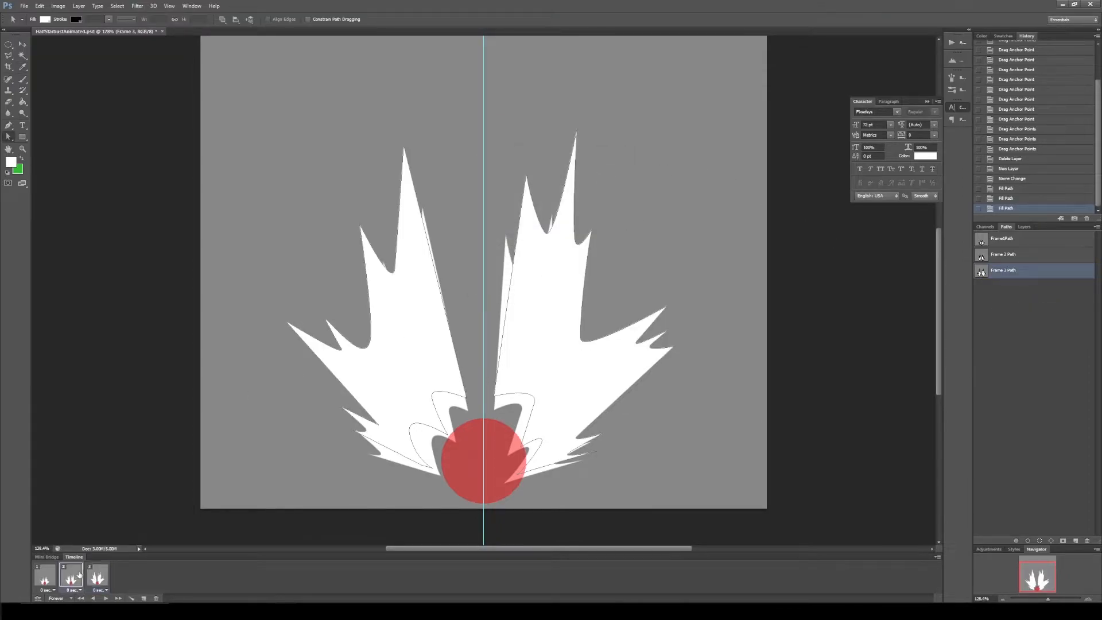
click(96, 574)
click(1024, 227)
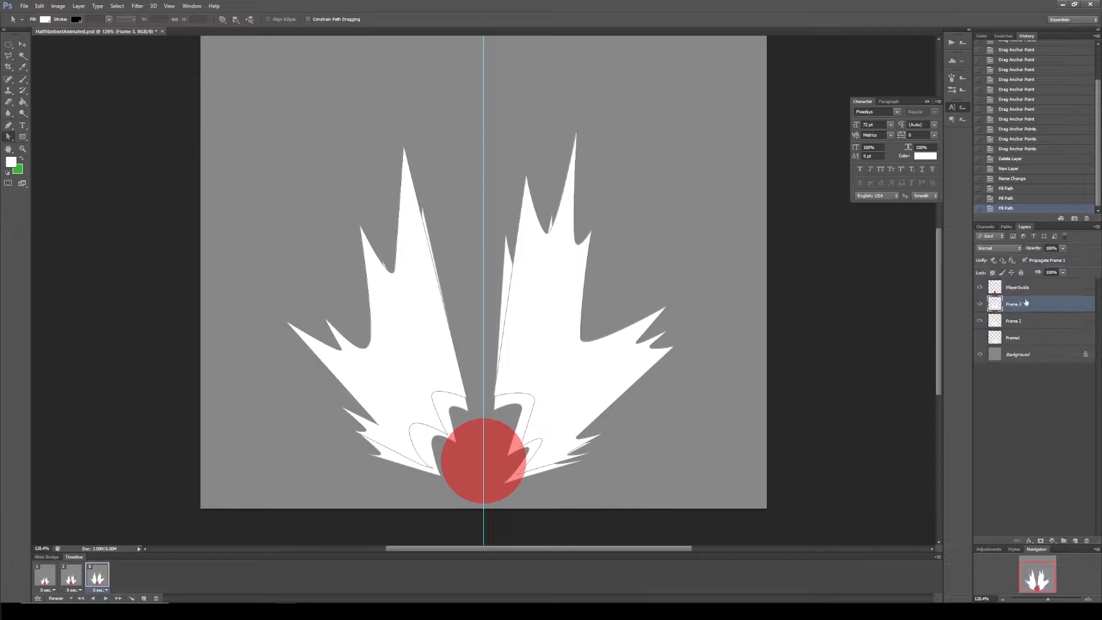
click(979, 320)
click(56, 576)
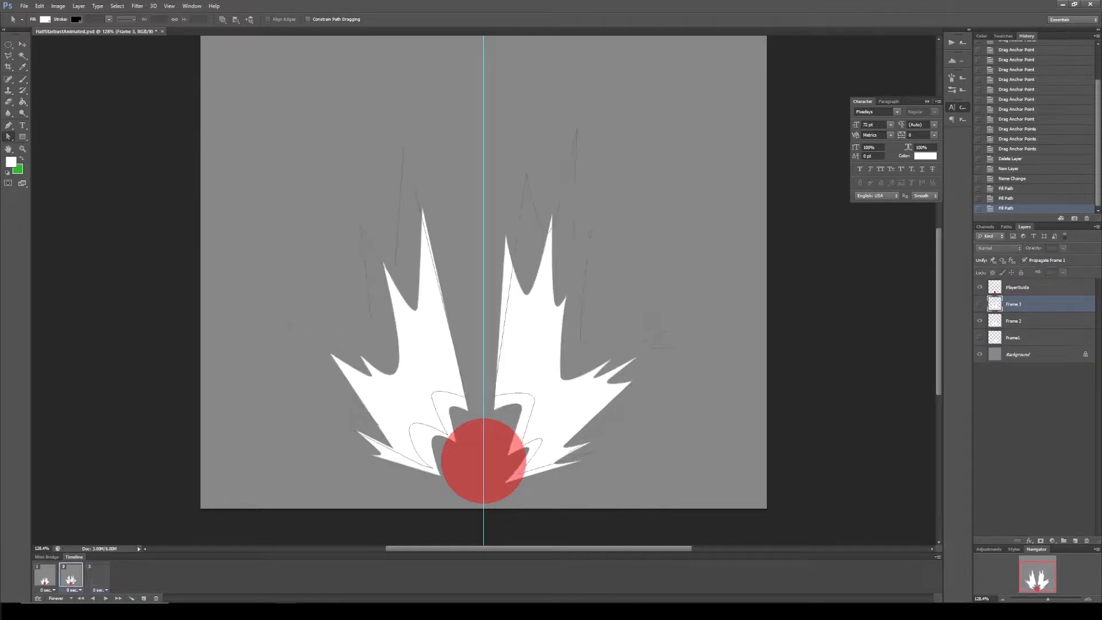
click(72, 576)
click(97, 576)
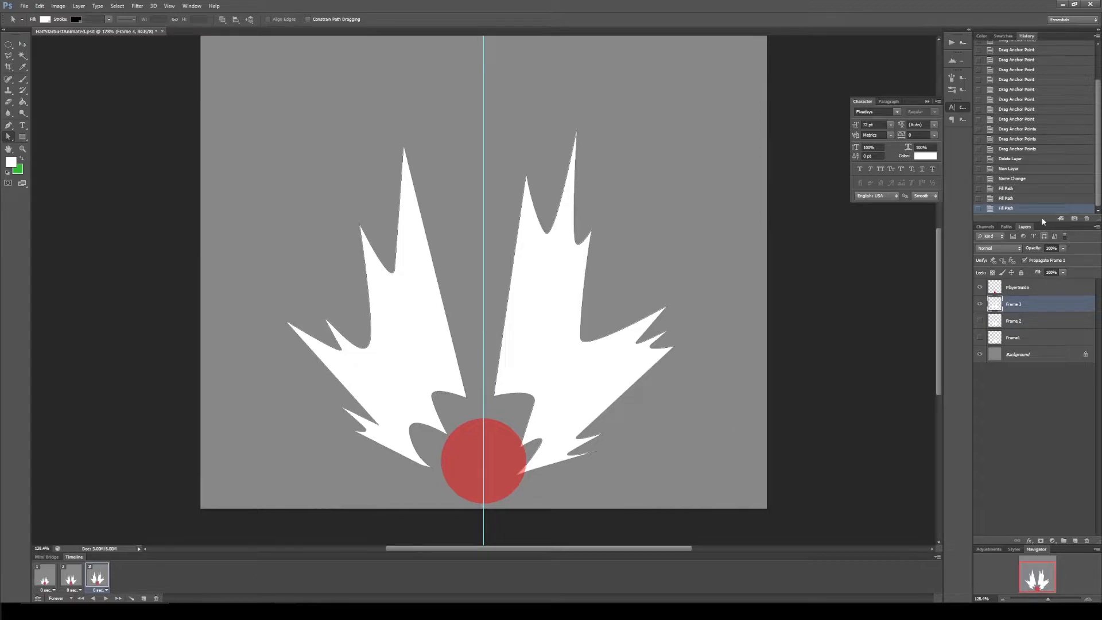
Step: Add a fourth animation frame and lower the Frame 3 layer's opacity to 26% as a drawing reference
click(1074, 540)
key(ctrl+z)
click(144, 598)
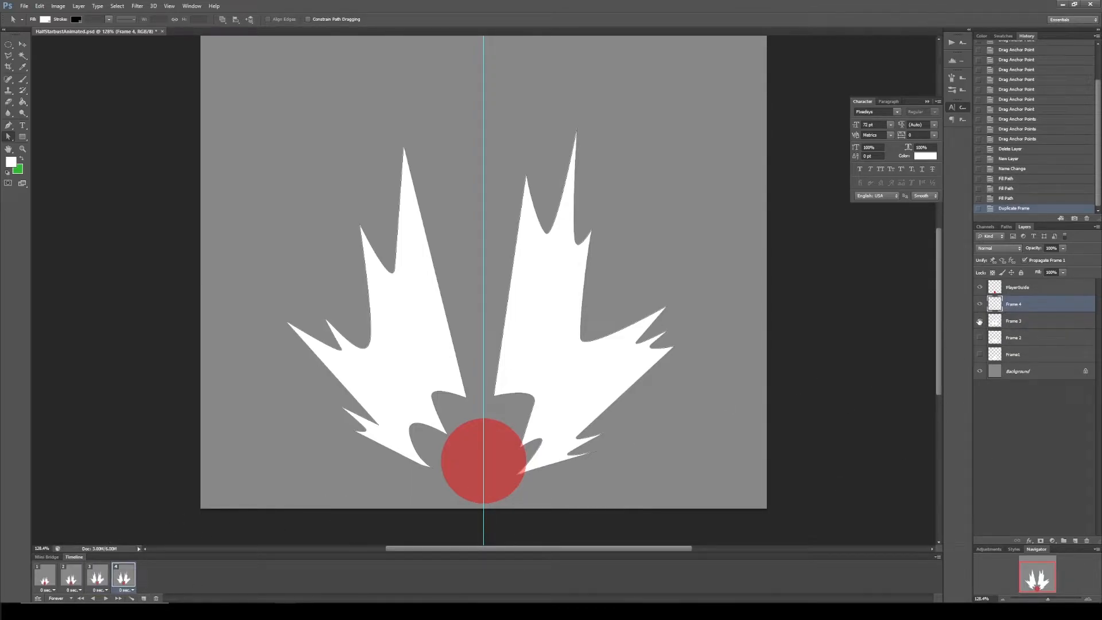
click(1032, 325)
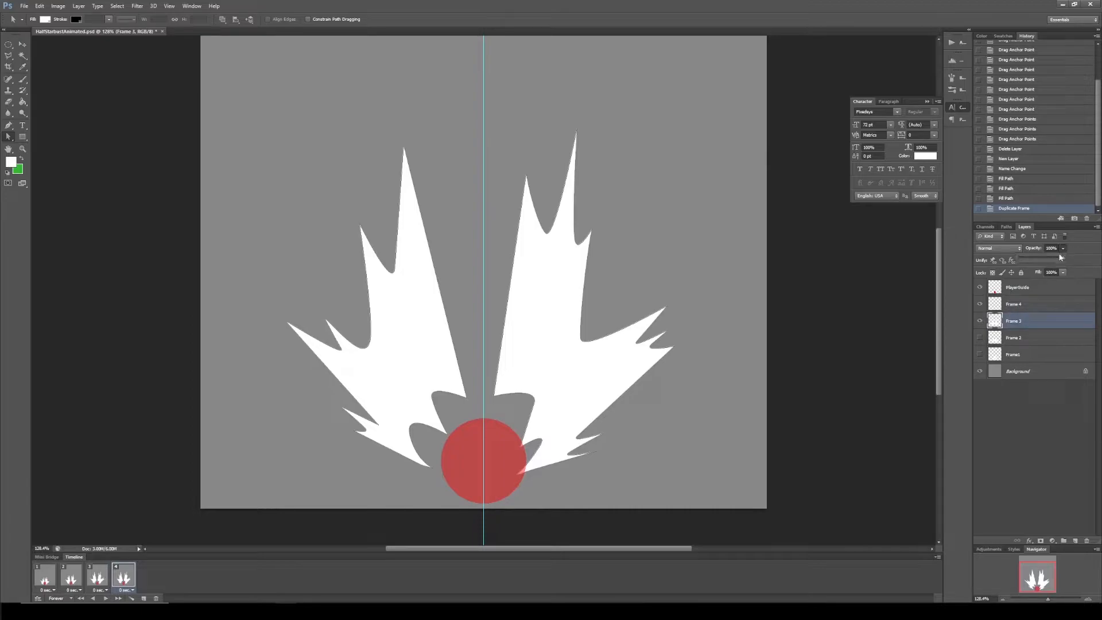
drag(1043, 261, 1031, 259)
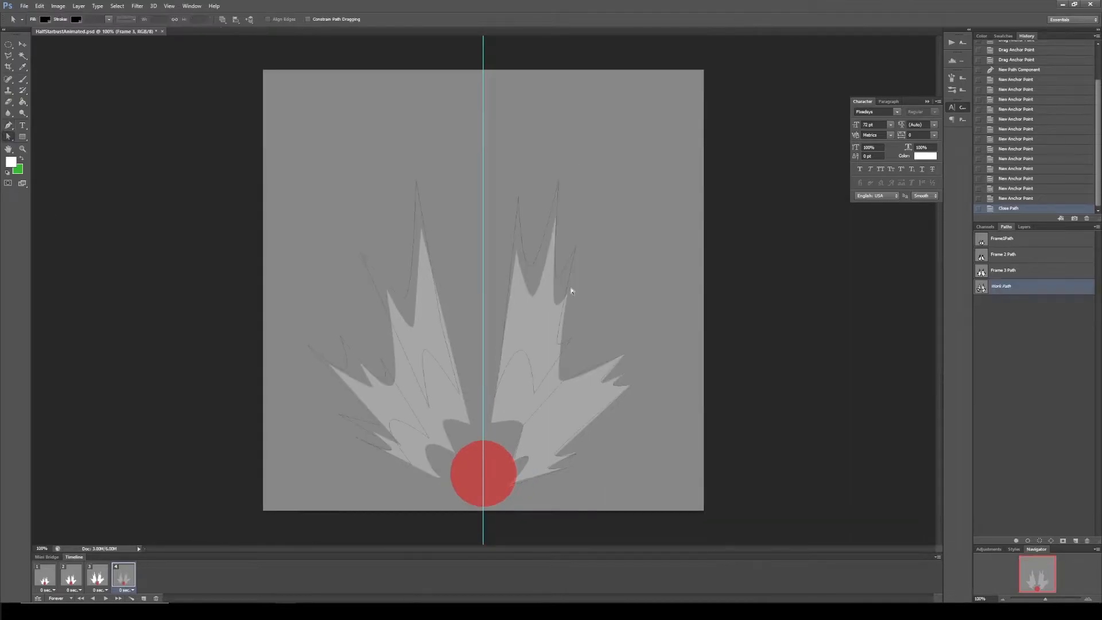
Step: Reshape the work path's lower-right spikes by moving their anchor points so the tips extend beyond the faded Frame 3 burst
drag(599, 380, 608, 376)
drag(624, 373, 655, 373)
drag(563, 380, 577, 376)
drag(528, 457, 575, 482)
drag(551, 444, 525, 446)
drag(662, 320, 660, 317)
drag(525, 446, 572, 419)
drag(559, 403, 596, 386)
key(ctrl+z)
drag(660, 318, 653, 353)
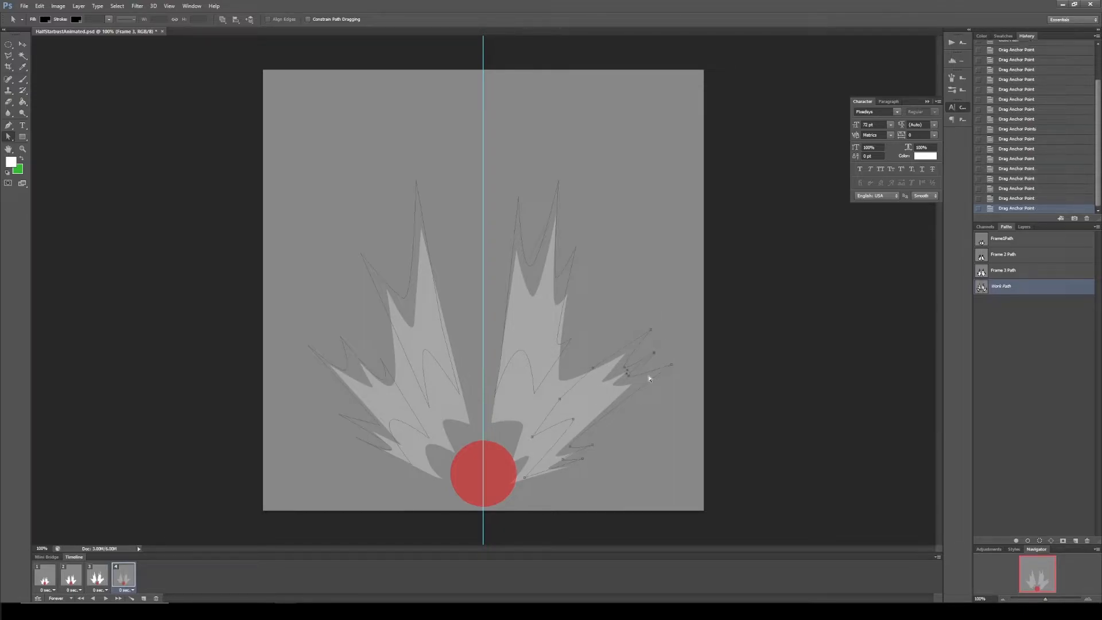
Step: Save the work path under the name Frame 4 Path
double_click(1010, 287)
text(Fr)
click(597, 206)
double_click(1002, 290)
text(Frame 4 Path)
key(Return)
Step: Fill Frame 4 Path with the foreground colour on the Frame 4 layer
click(1022, 227)
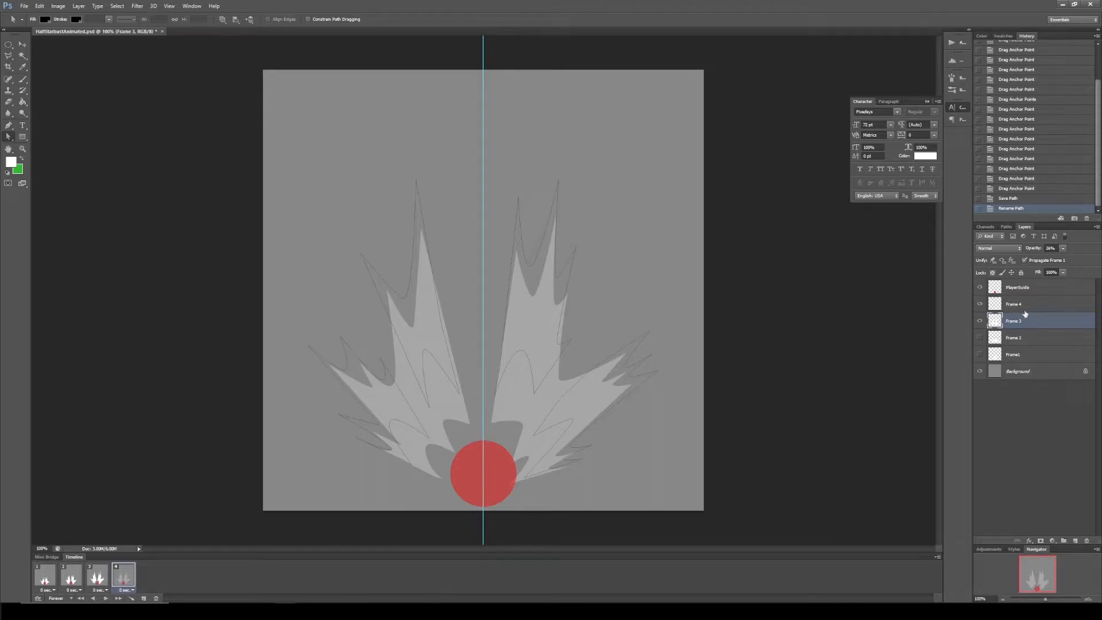
click(1010, 304)
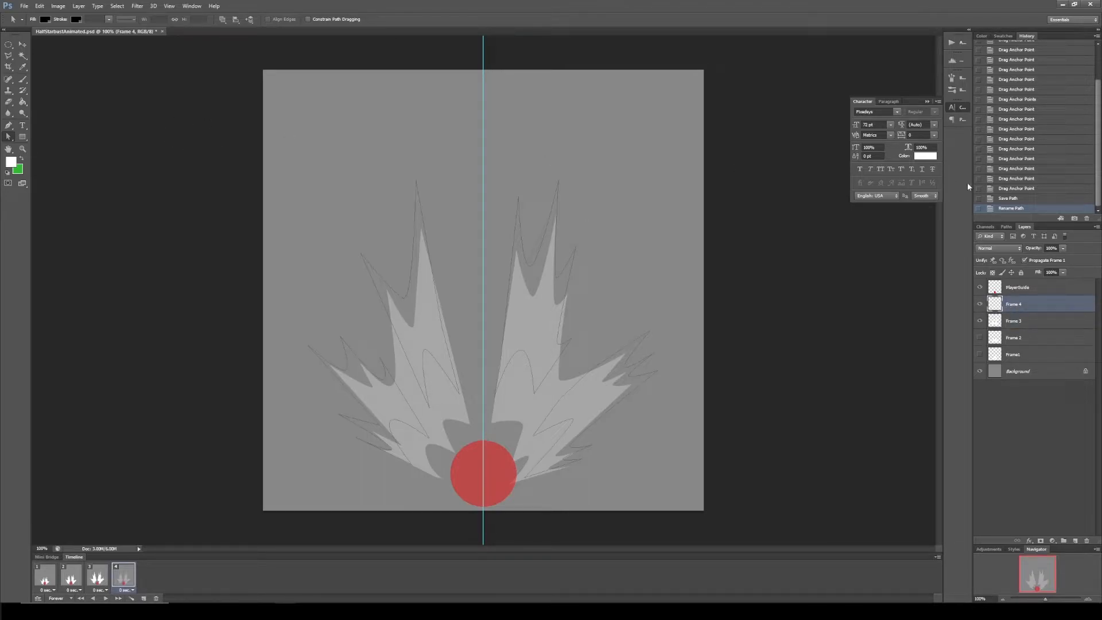
click(1006, 226)
right_click(1000, 291)
click(1009, 329)
click(604, 176)
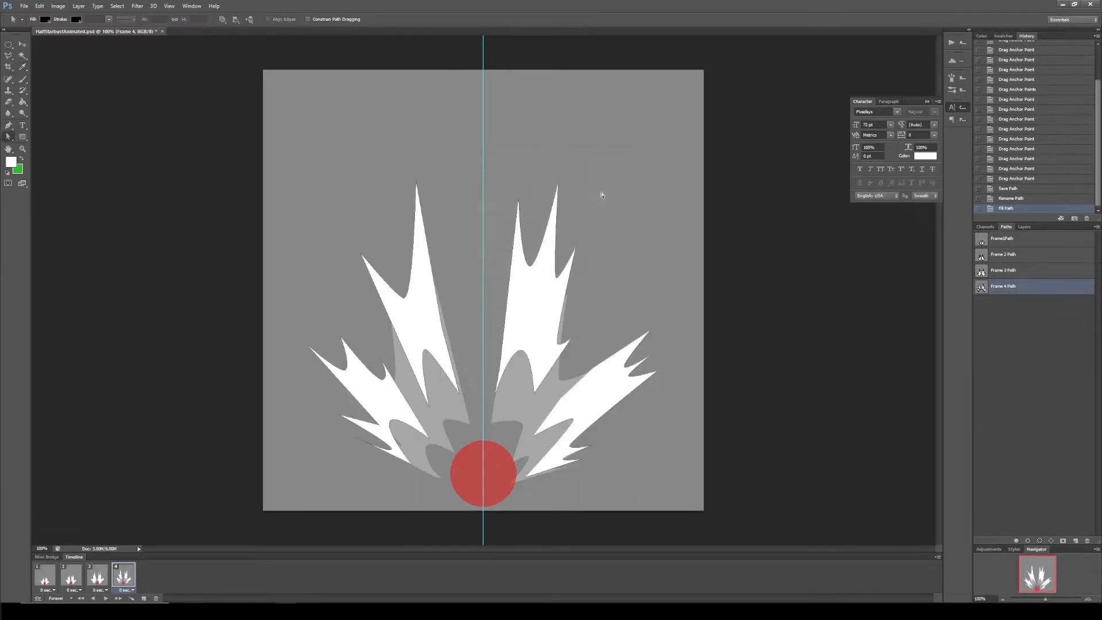
Step: Add a fifth animation frame and hide the Frame 3 layer in both the fourth and fifth frames
click(1023, 226)
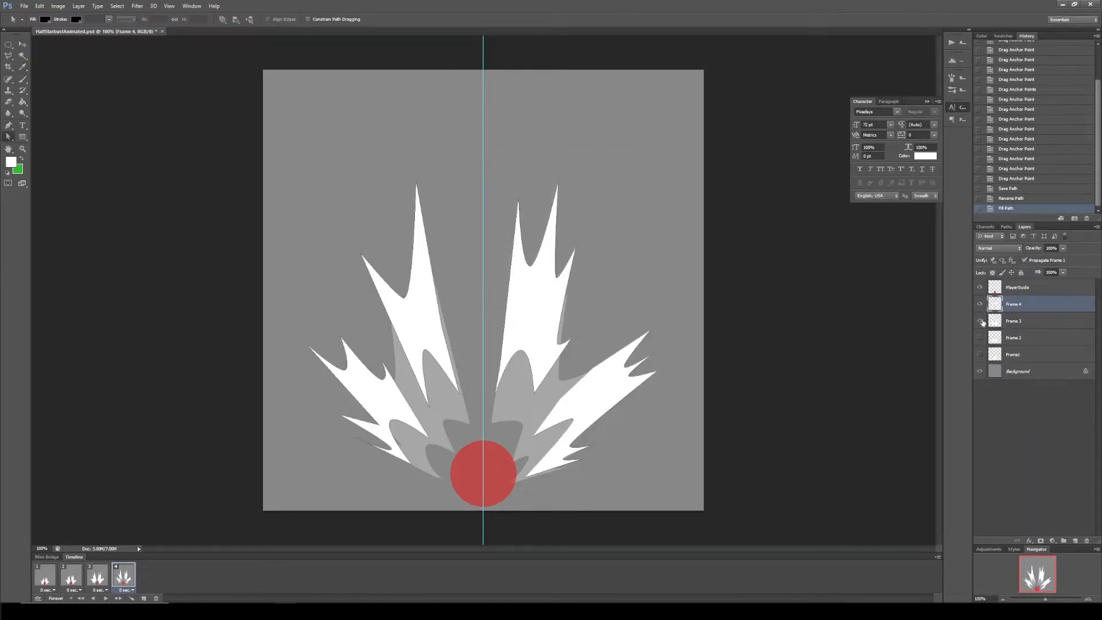
click(143, 598)
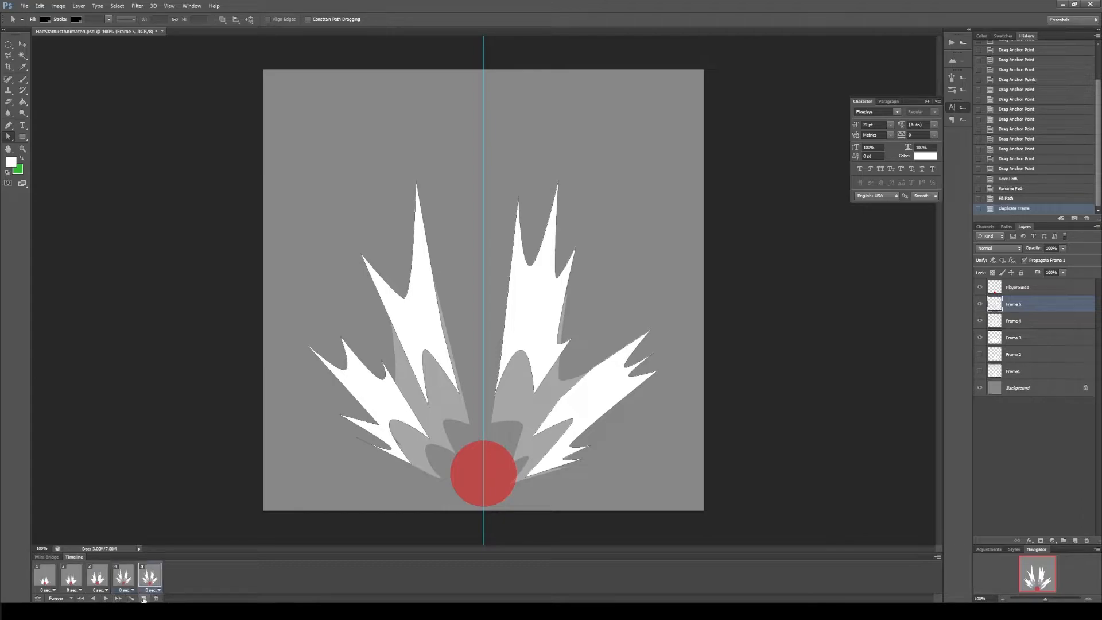
click(980, 338)
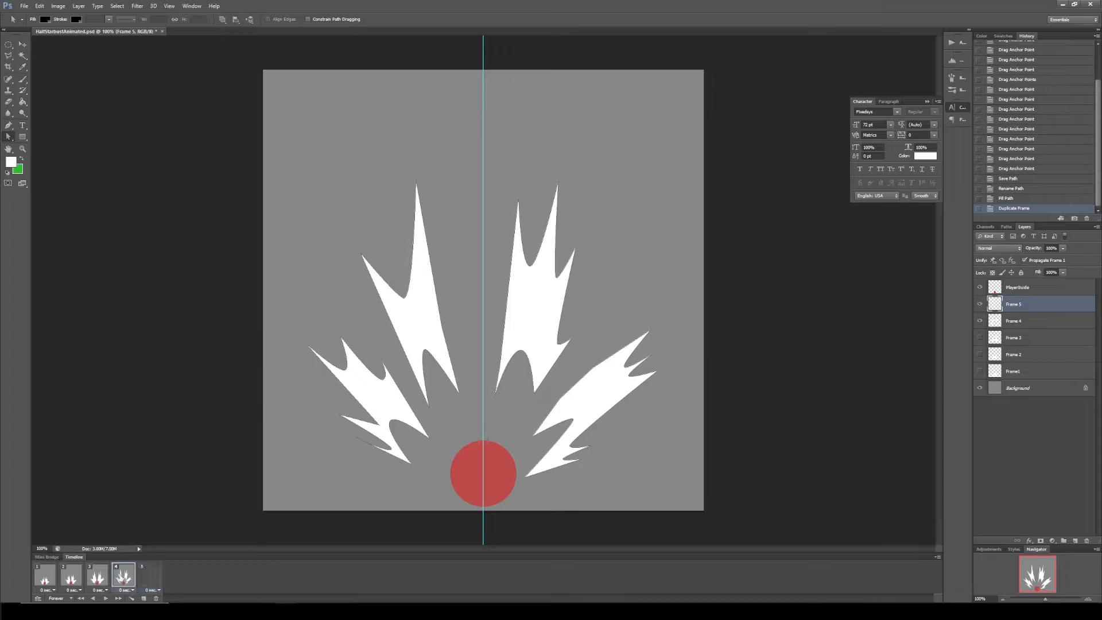
click(121, 575)
click(979, 338)
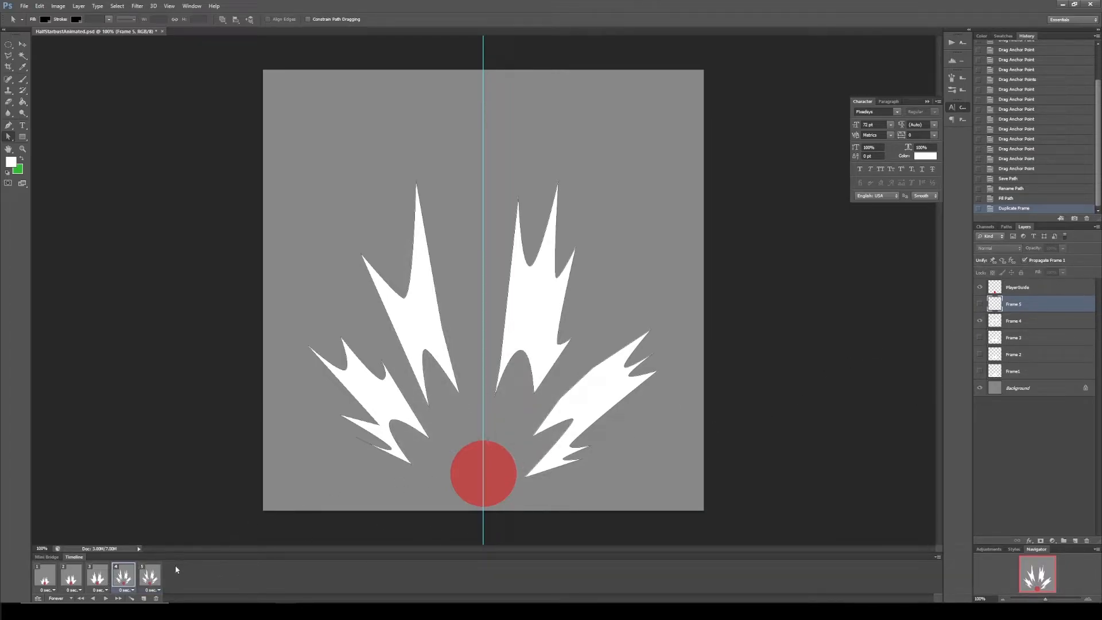
click(152, 579)
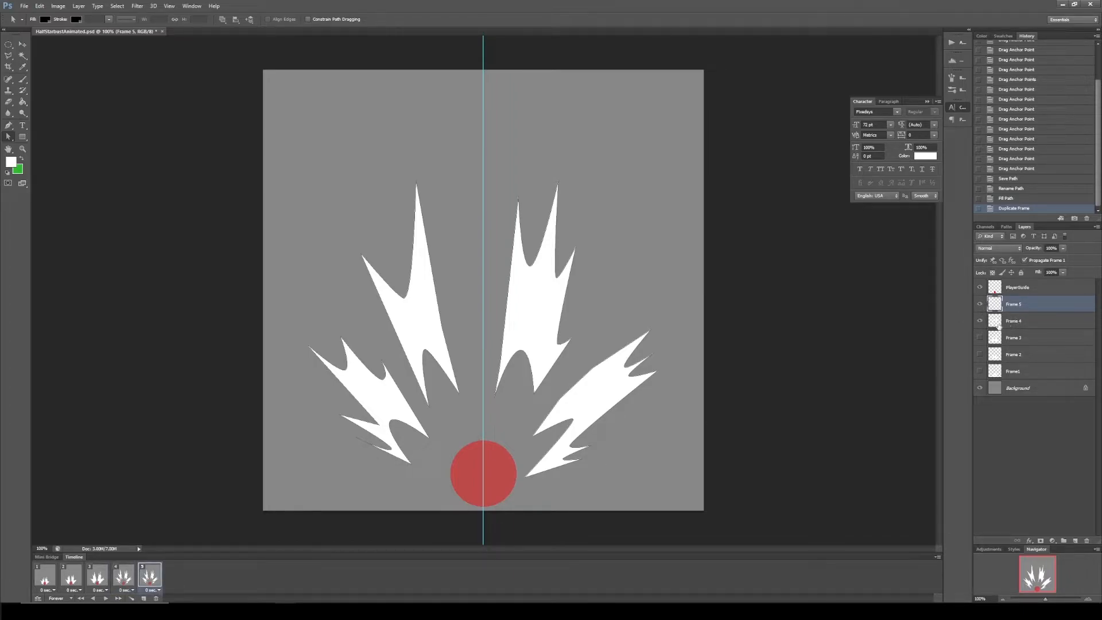
Step: Lower the Frame 4 layer's opacity to about 48% in the fifth frame and make the Frame 5 layer active
click(1028, 327)
drag(1063, 250, 1040, 259)
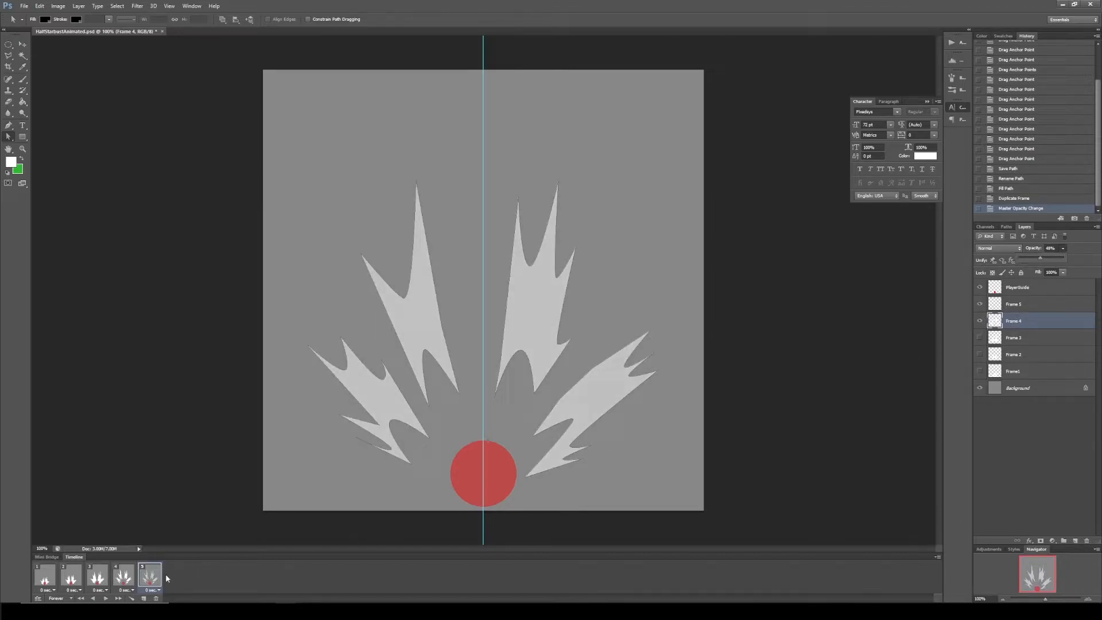
click(1026, 308)
click(1025, 316)
click(1027, 307)
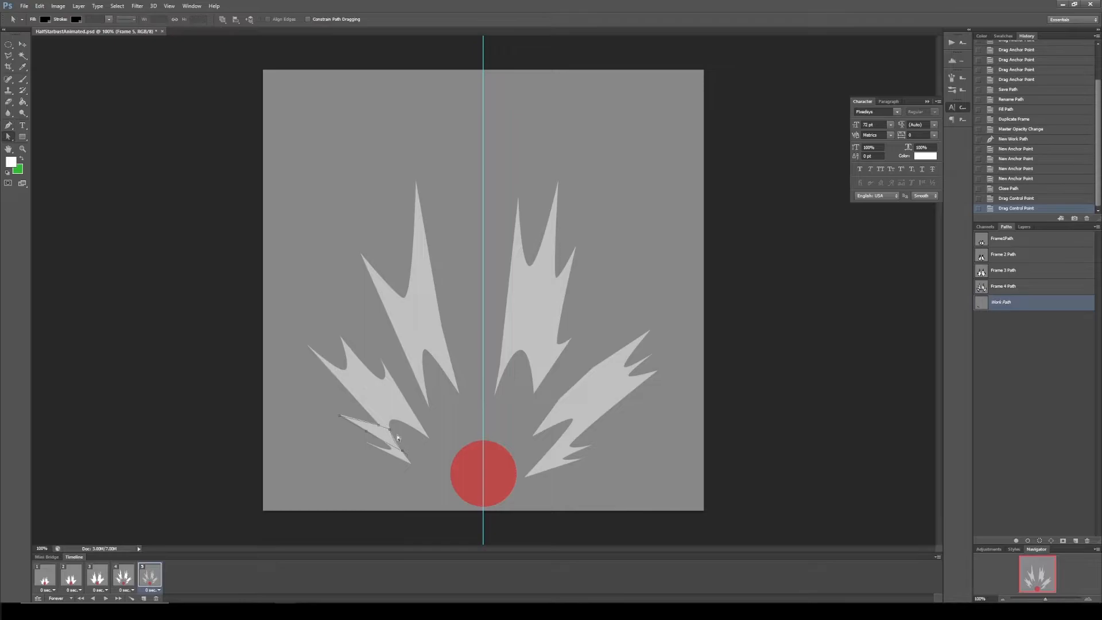
Step: Trace smaller path fragments over the faded spikes on the left of the burst and pull their tips outward
drag(363, 419, 370, 422)
key(p)
click(370, 421)
click(308, 345)
click(341, 338)
key(a)
drag(341, 337, 334, 316)
drag(367, 385, 373, 405)
Step: Outline a fragment over the tall upper-right spikes and adjust its inner anchor points
click(564, 151)
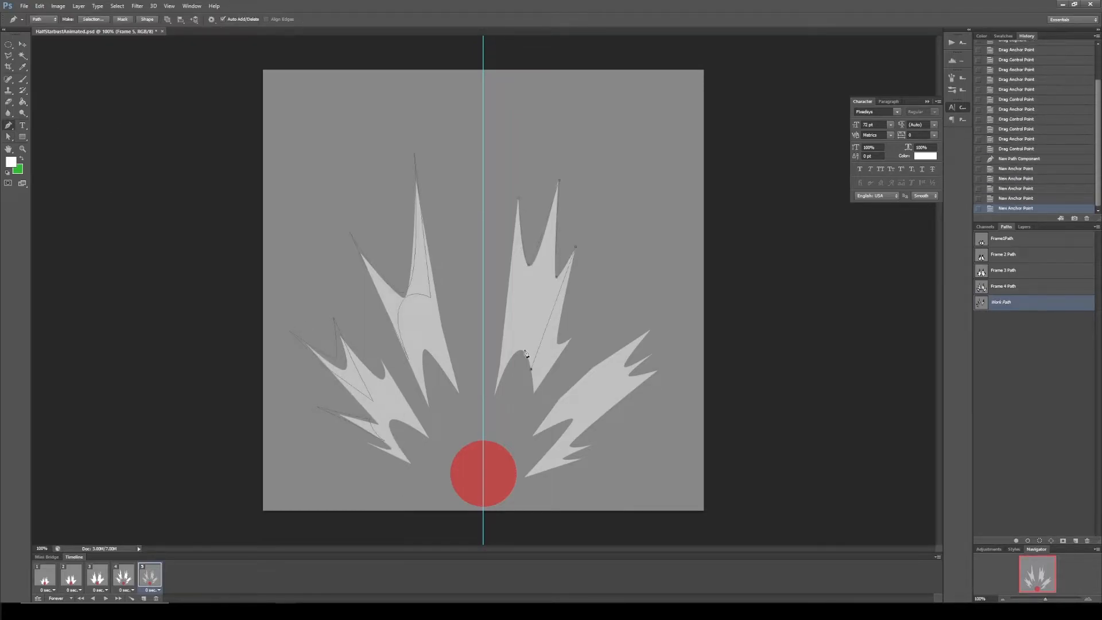
click(581, 236)
key(a)
drag(503, 337, 506, 320)
mouse_move(529, 295)
mouse_down()
mouse_move(535, 274)
mouse_move(552, 308)
mouse_up()
Step: Draw a path fragment over the large lower-right spikes with tips beyond the faded shape and adjust its edge
key(p)
click(533, 434)
click(660, 319)
click(660, 347)
click(657, 371)
key(a)
drag(574, 400, 568, 390)
Step: Draw a small closed path fragment over the lowest right spike and move its tip outward
key(p)
click(579, 430)
click(598, 443)
click(583, 459)
click(580, 431)
key(a)
click(1026, 199)
key(Delete)
key(p)
key(a)
drag(583, 459, 606, 454)
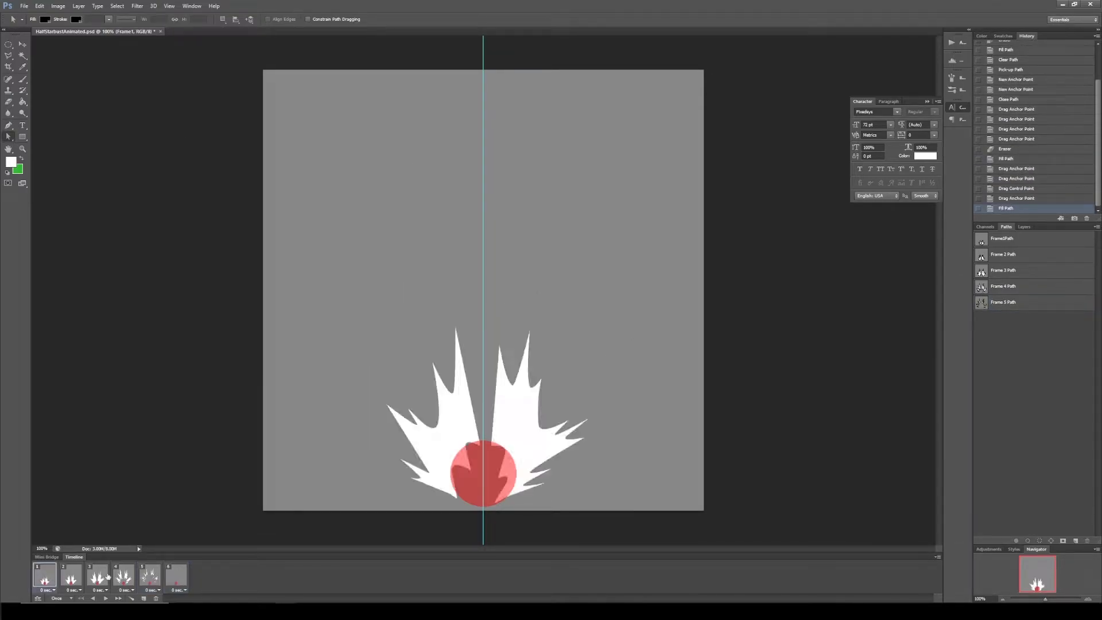
Step: Play the frame animation several times to check how the burst expands
click(107, 599)
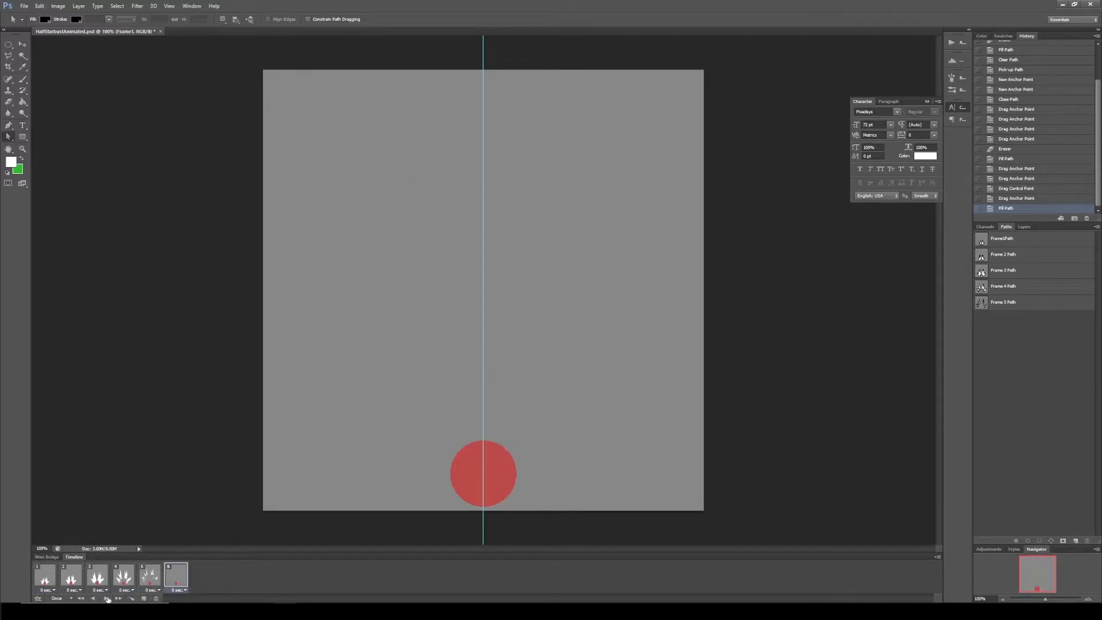
click(107, 599)
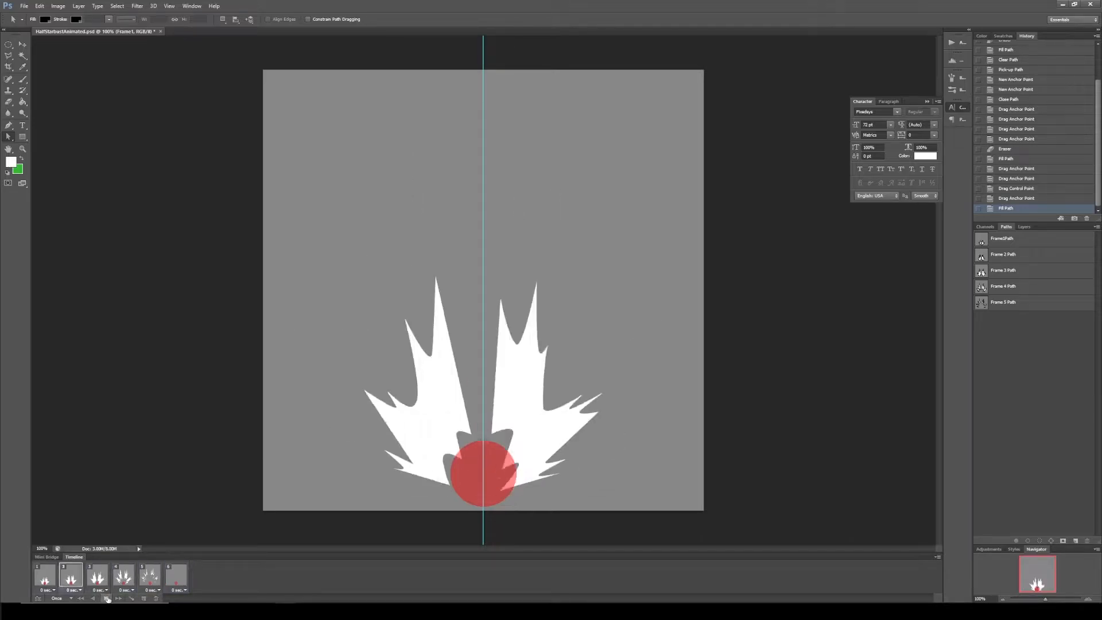
click(107, 598)
click(107, 598)
click(106, 598)
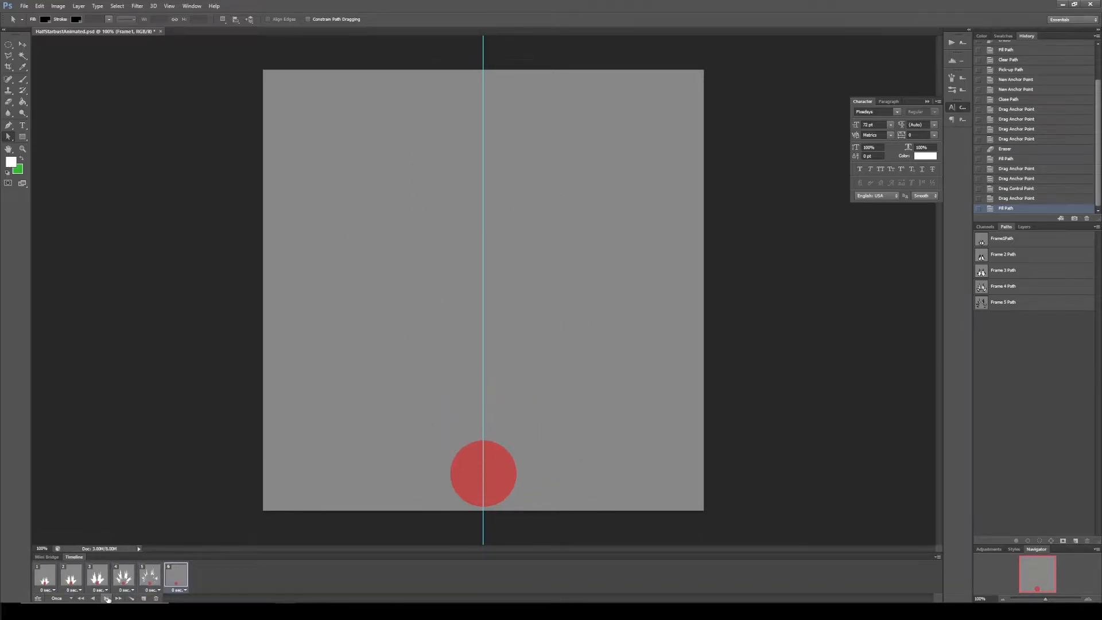
click(107, 599)
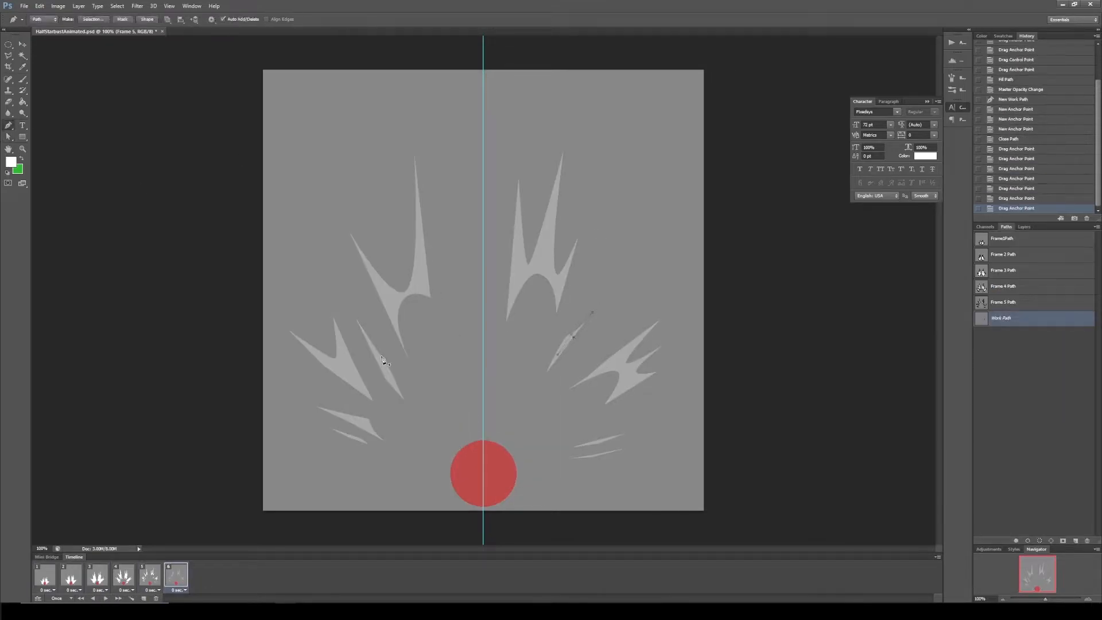
Step: Trace narrower path fragments over the faded V-shaped spikes on the outer left, extending their tips outward
click(332, 310)
click(286, 328)
key(a)
key(p)
key(a)
key(p)
Step: Draw slim path fragments over the tall faded upper-left spikes, with tips reaching past the old shape
click(412, 142)
click(413, 264)
click(428, 277)
click(9, 137)
click(9, 125)
click(343, 221)
Step: Outline the tall upper-right spikes as a closed path, then pull the lower points inward and adjust the tips
click(505, 321)
click(519, 183)
click(563, 150)
click(505, 321)
click(11, 138)
drag(557, 311, 564, 283)
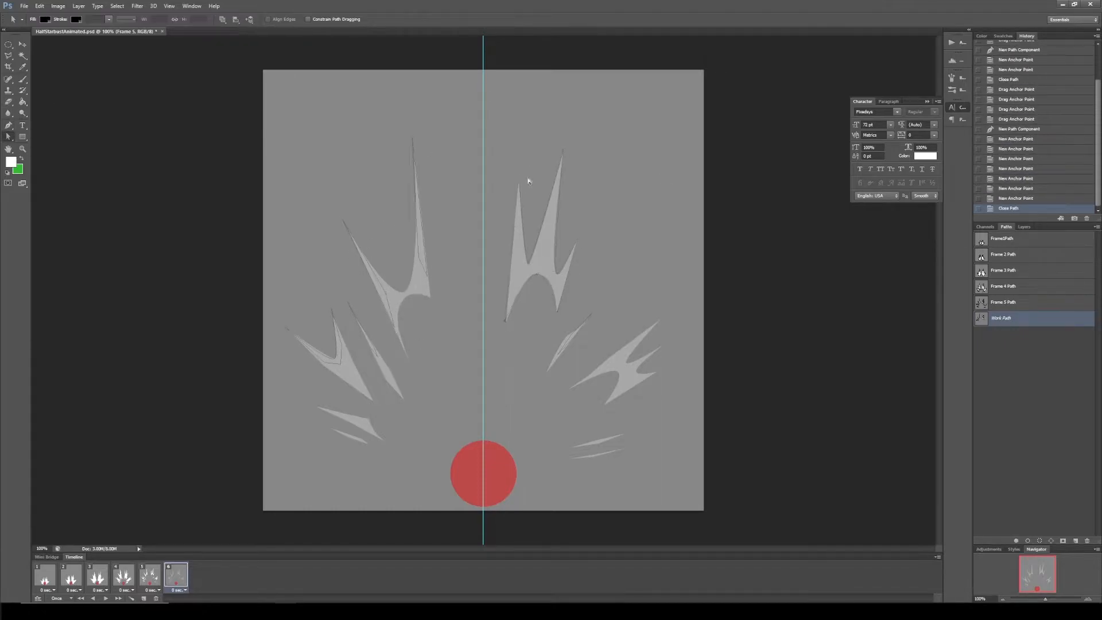
drag(505, 321, 512, 279)
drag(519, 184, 519, 167)
drag(576, 242, 577, 250)
Step: Draw path fragments over the large lower-right spikes and move the upper tip outward
click(9, 125)
click(659, 320)
click(626, 362)
click(660, 346)
click(9, 137)
drag(658, 320, 670, 310)
Step: Fill the work path with white and save it as Frame 6 Path
right_click(1015, 321)
click(1002, 352)
double_click(1001, 317)
text(Frame 6 Path)
key(Return)
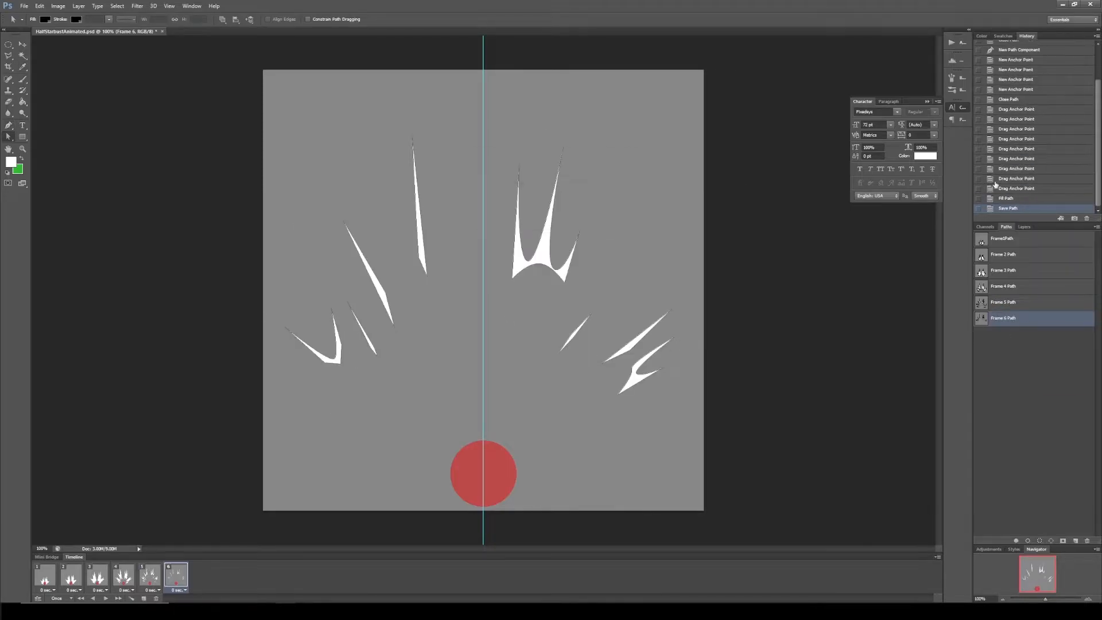
Step: Add a seventh animation frame and draw thin path slivers over the faded spikes on both sides of the burst
click(144, 598)
click(1023, 227)
click(1005, 227)
click(8, 125)
click(411, 136)
click(343, 219)
click(279, 322)
click(564, 143)
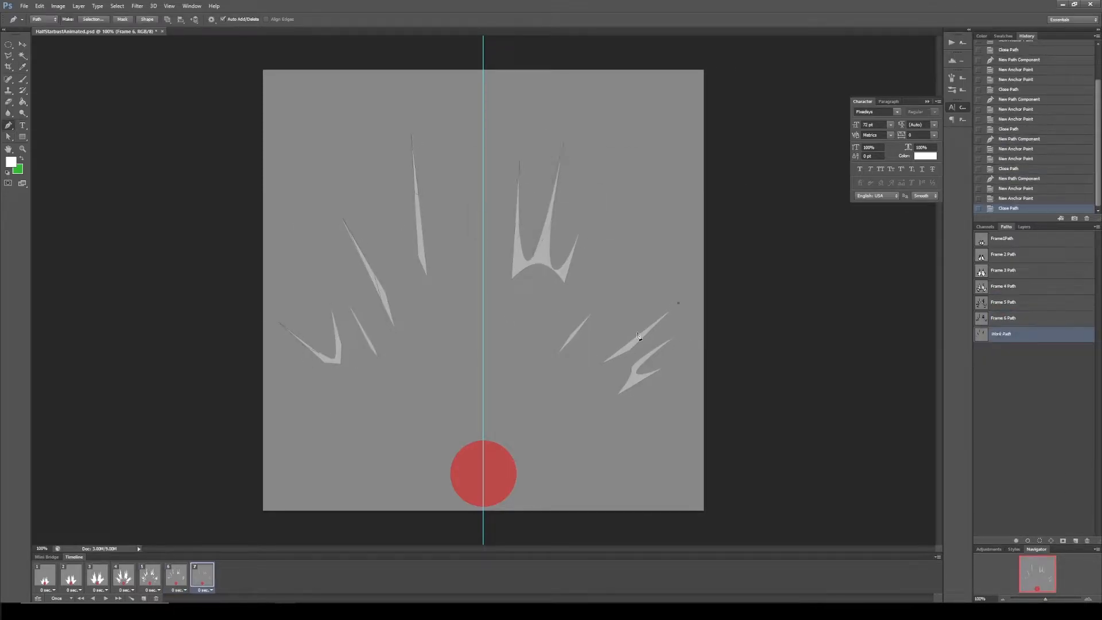
Step: Adjust the slivers' anchor points, save the work path as Frame 7 Path and fill it with white
click(9, 137)
double_click(1001, 334)
text(Frame 7 Path)
key(Return)
click(1015, 541)
Step: Add an eighth, empty animation frame and play the animation from the first frame
click(144, 598)
click(1023, 226)
click(45, 575)
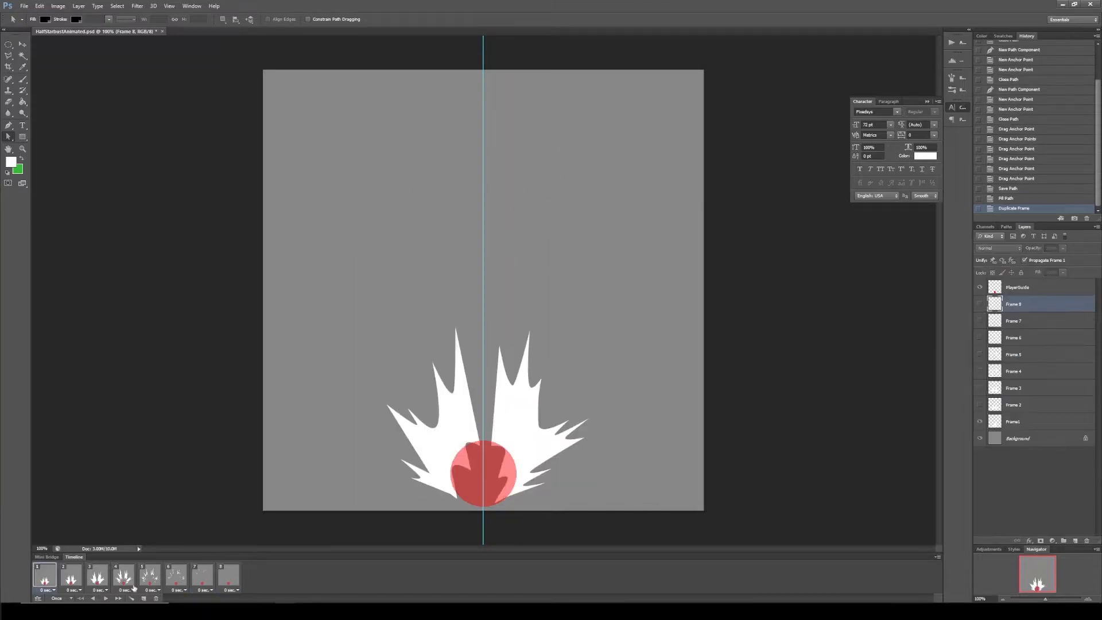
click(106, 599)
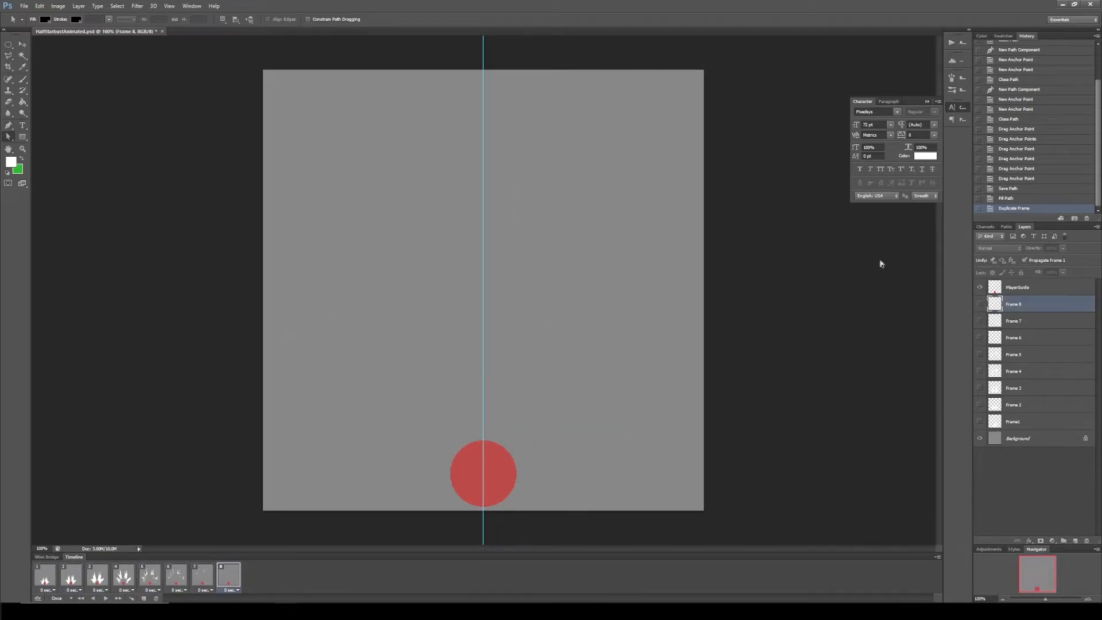
Step: Hide the PlayerGuide layer from the first frame and hide the Background layer in all eight frames
click(43, 578)
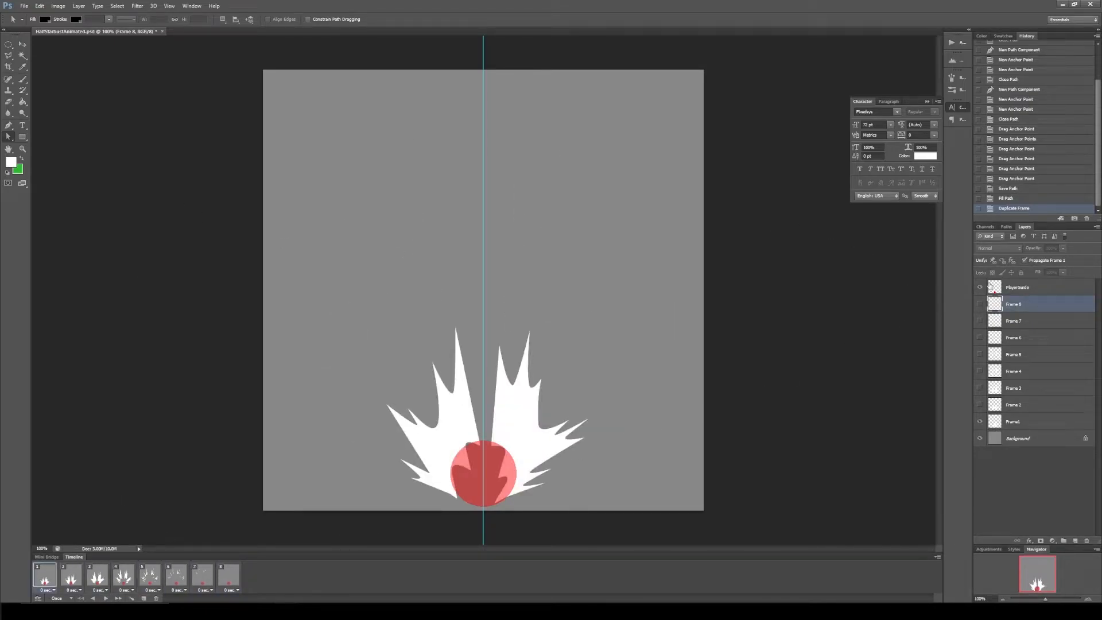
click(980, 288)
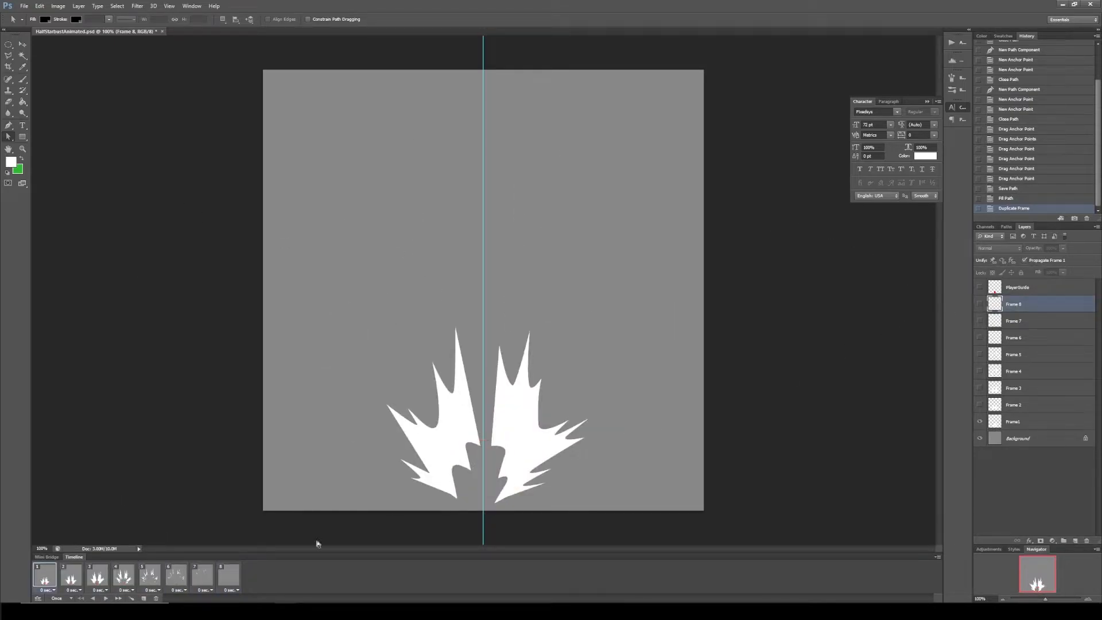
click(978, 438)
click(73, 575)
shift+click(236, 572)
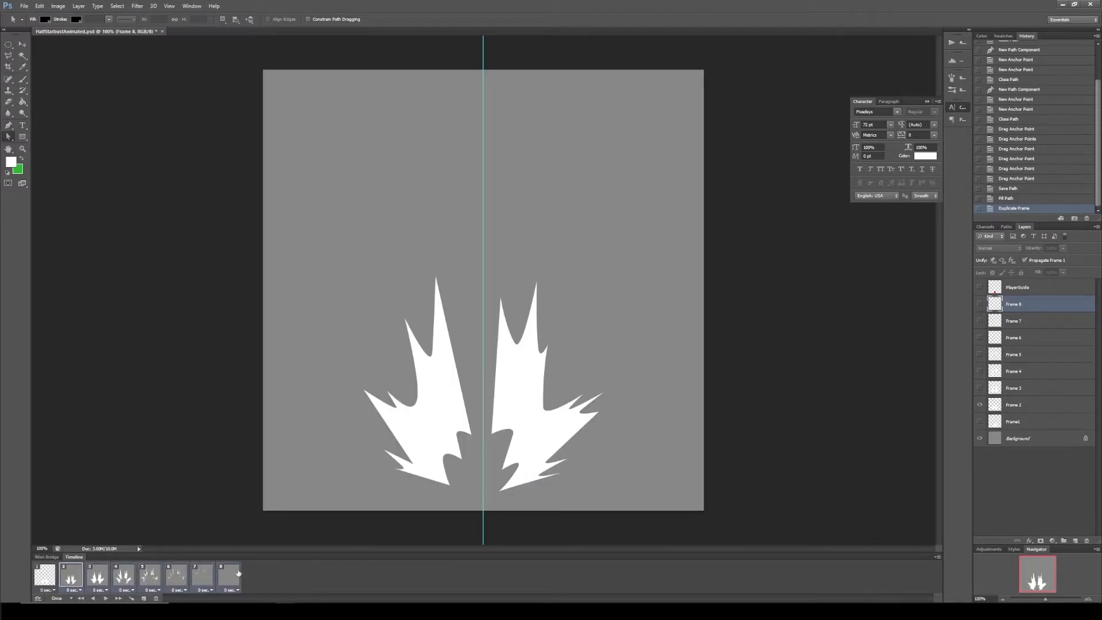
click(979, 438)
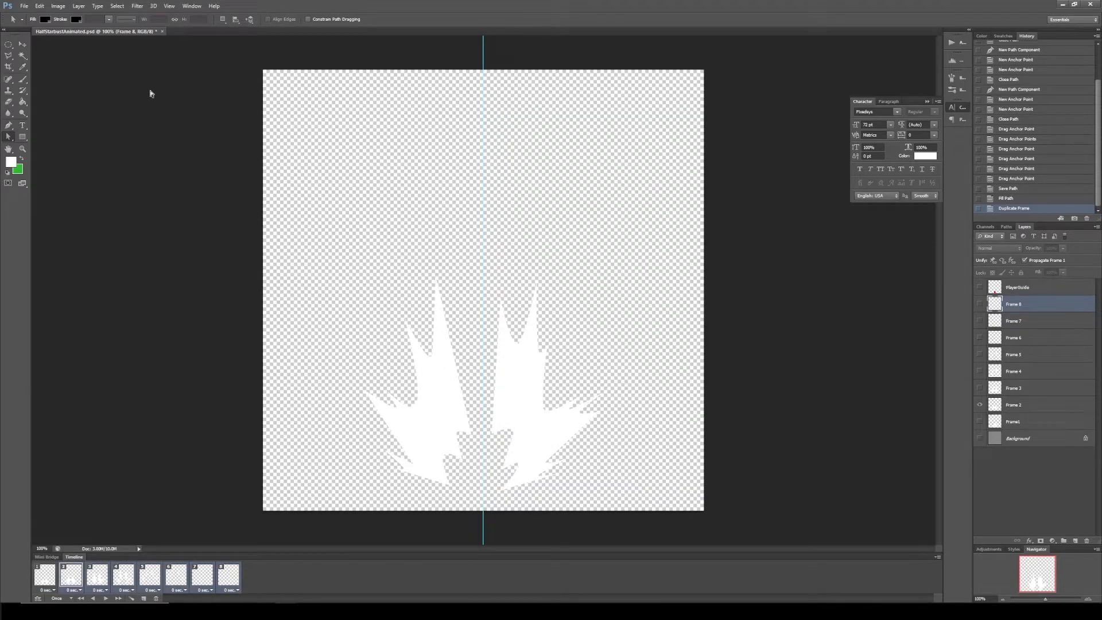
Step: Generate a 4096 by 2048 pixel sprite sheet from the frame animation with the Sprite Sheet Generator script
click(25, 7)
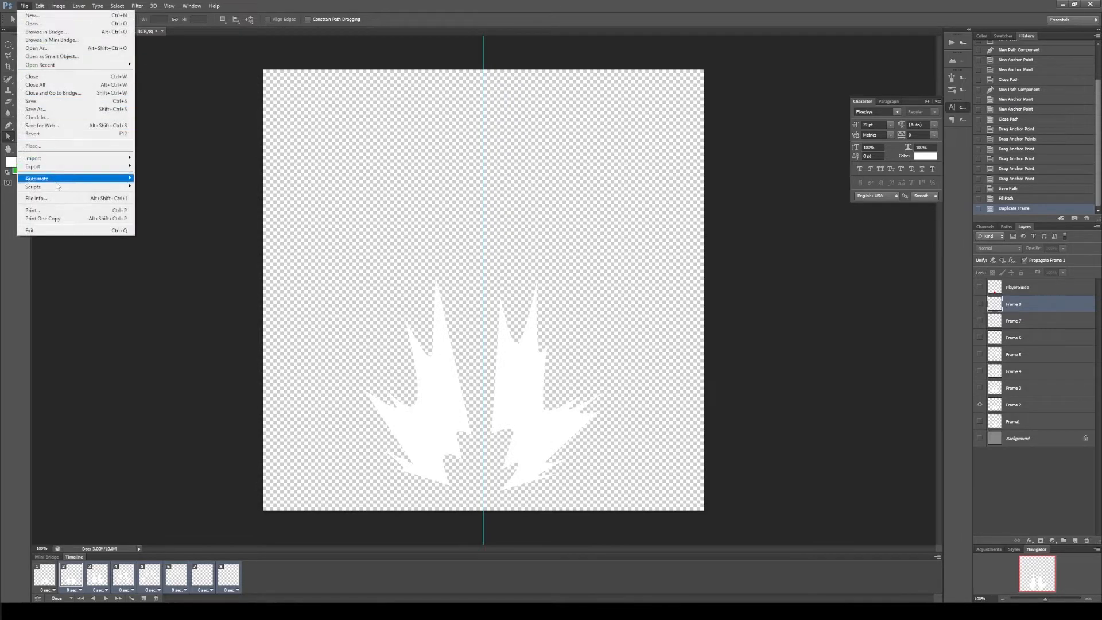
mouse_move(57, 187)
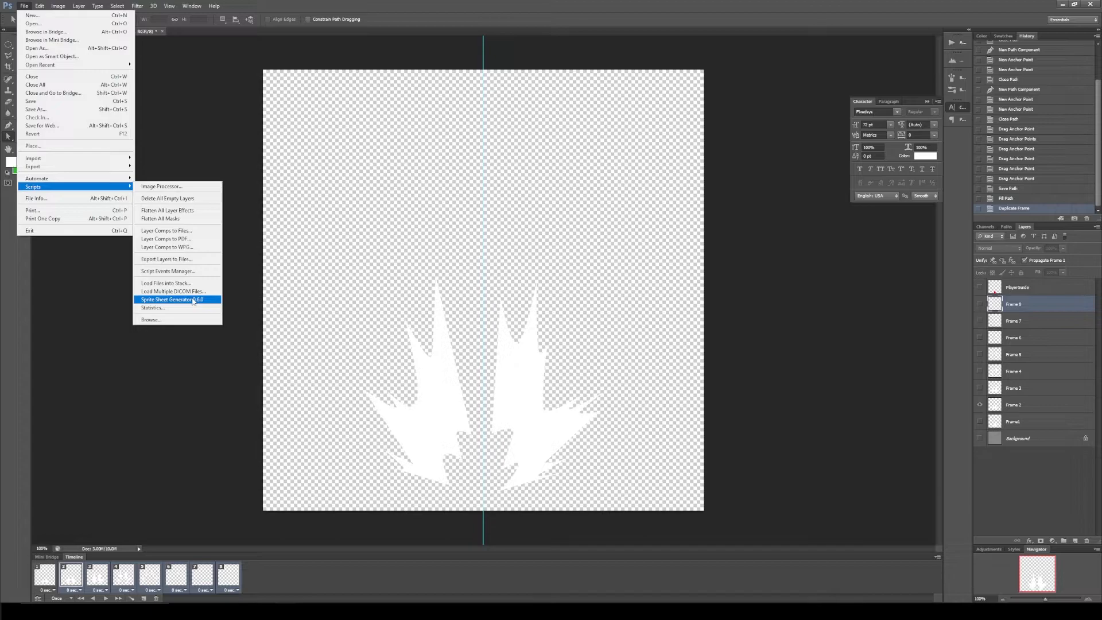
click(173, 299)
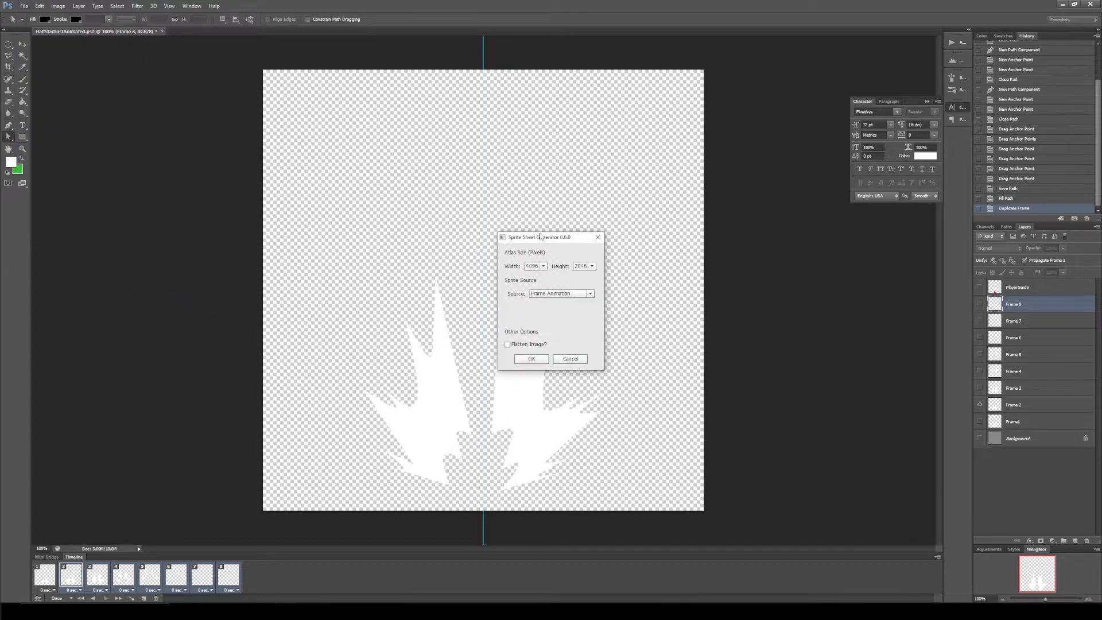
drag(540, 240, 499, 193)
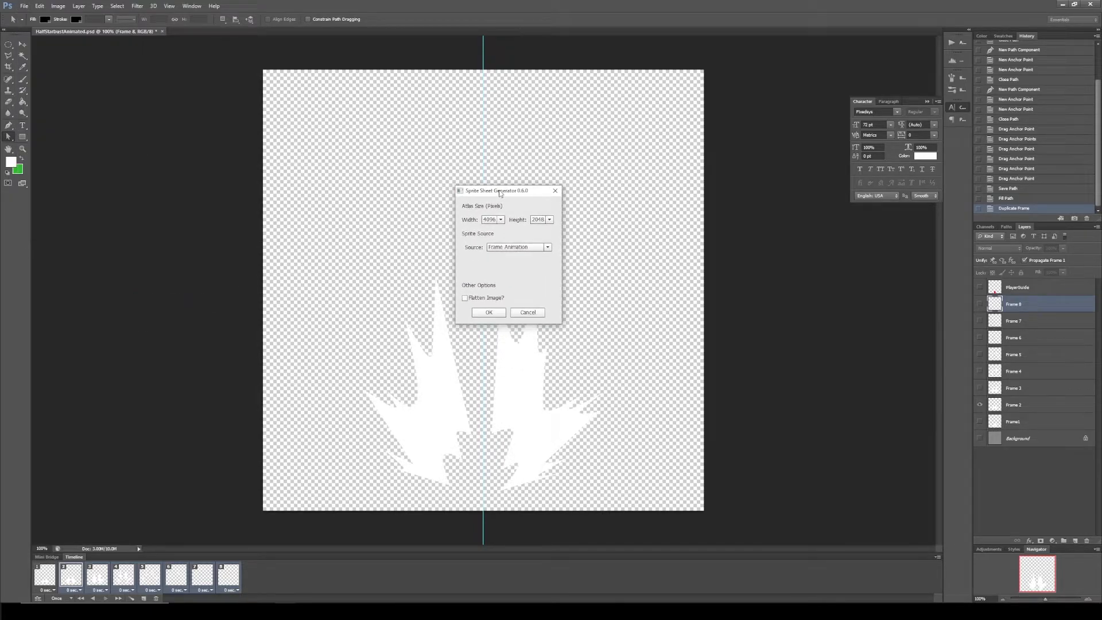
drag(508, 191, 521, 191)
click(513, 219)
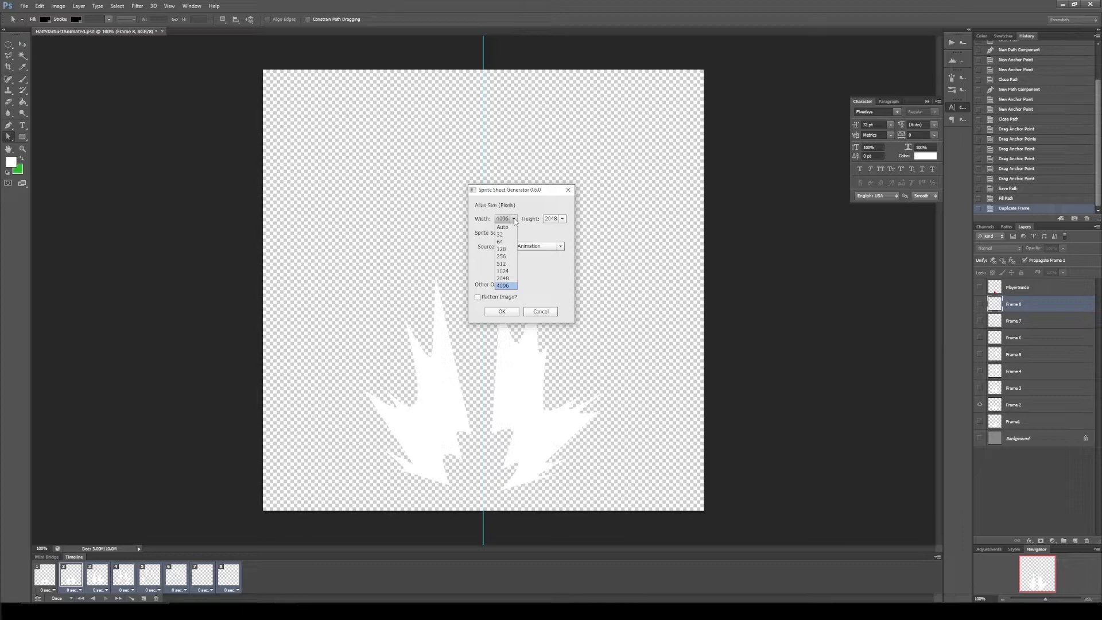
click(514, 219)
click(563, 219)
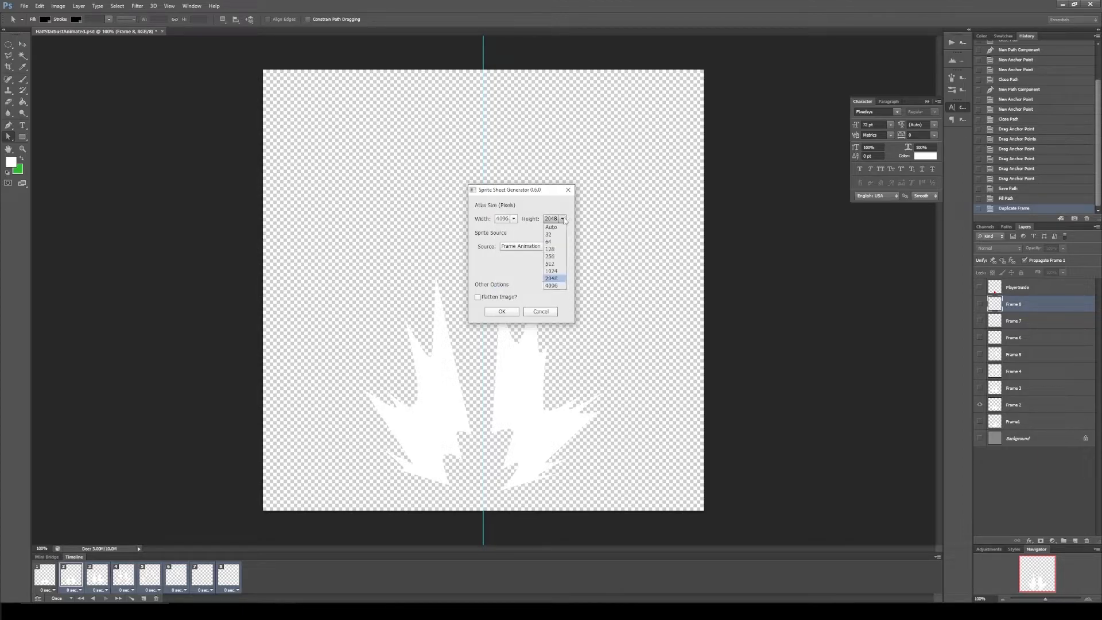
click(563, 220)
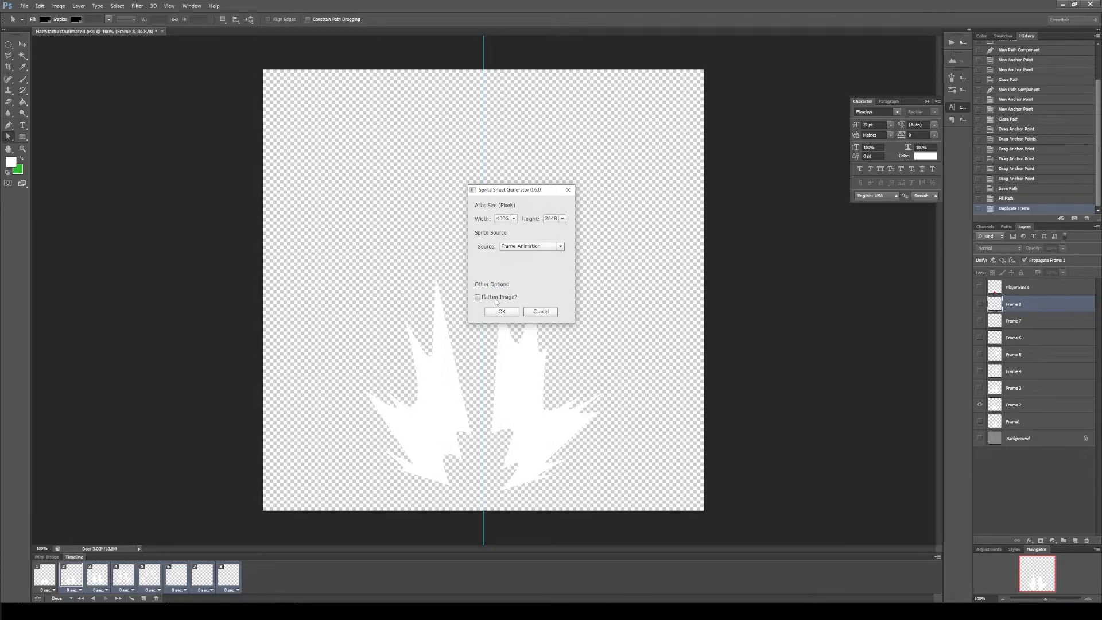
click(516, 246)
click(510, 256)
click(501, 312)
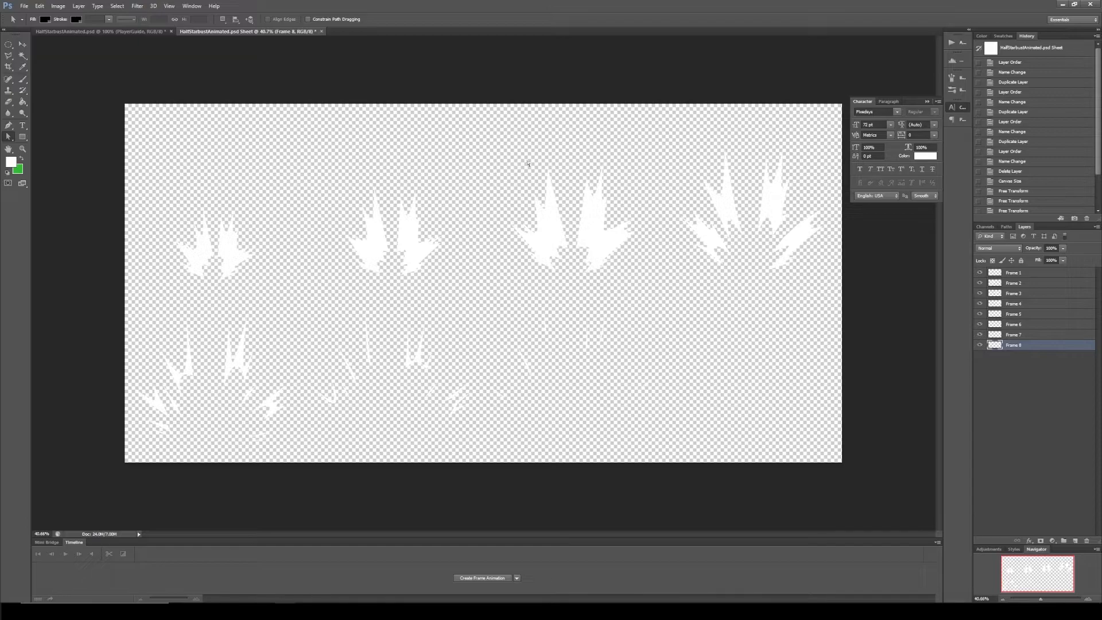
Step: Review the individual frames in the original animation document and return to the generated sprite sheet
click(74, 31)
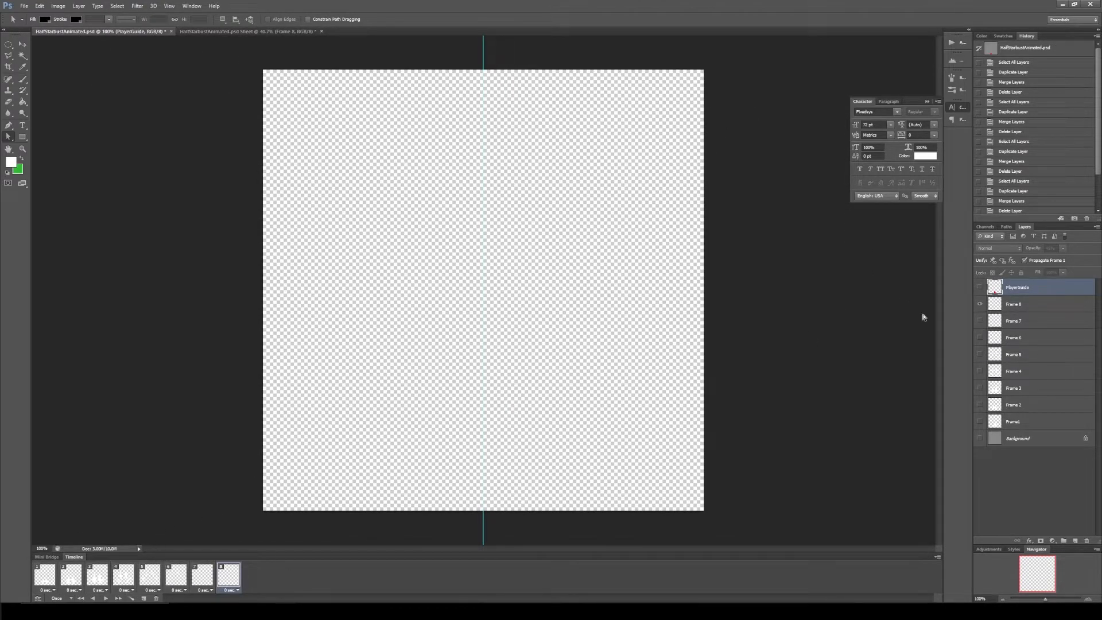
click(201, 576)
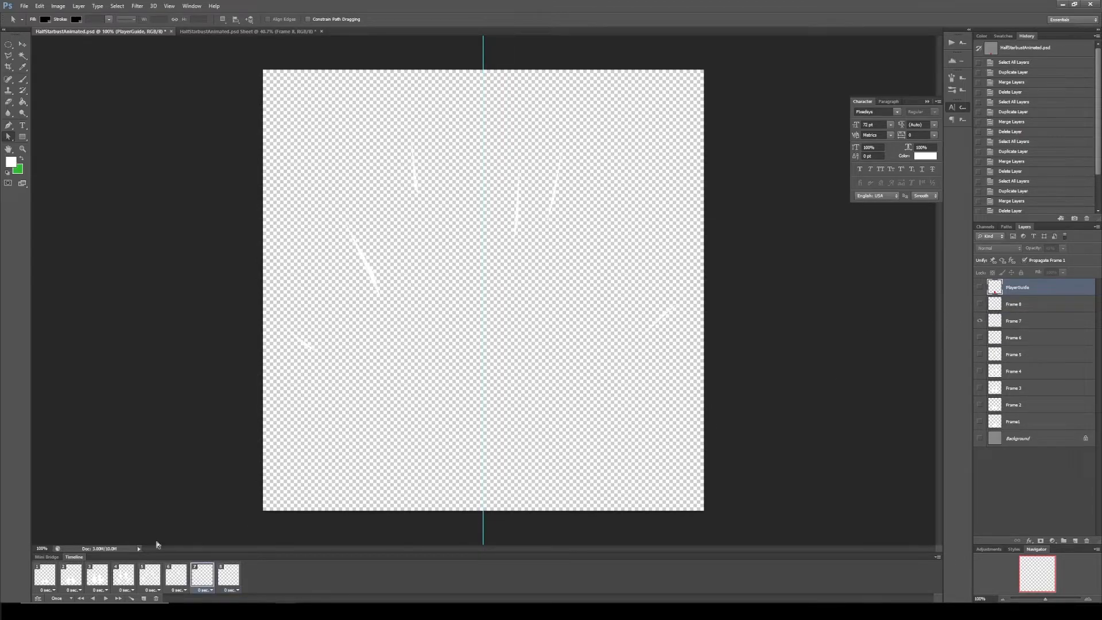
click(177, 577)
click(154, 576)
click(129, 575)
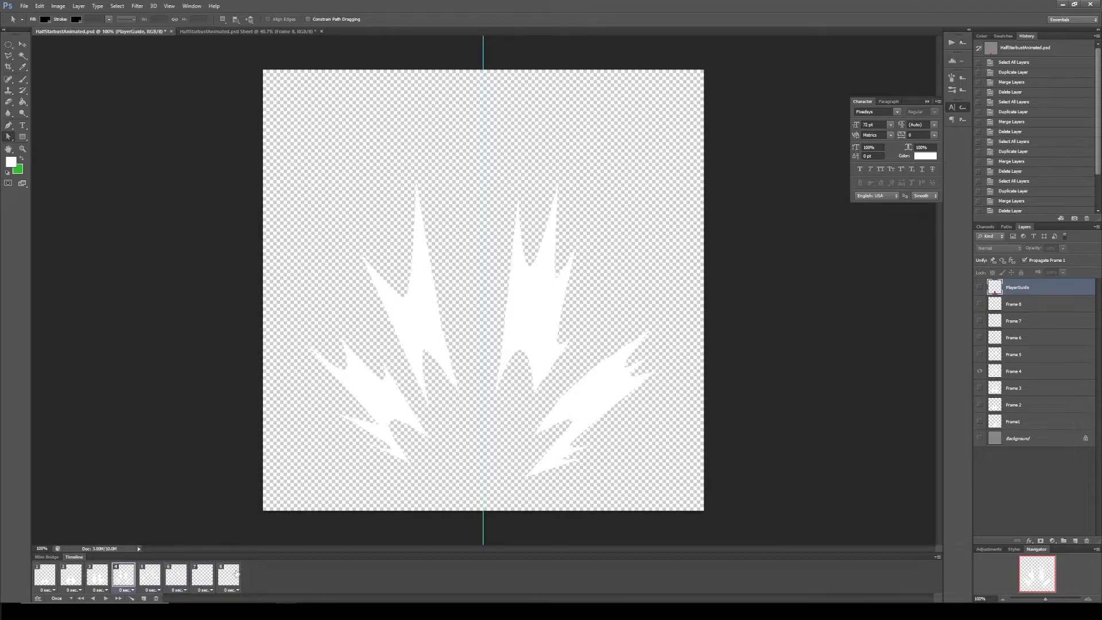
click(235, 574)
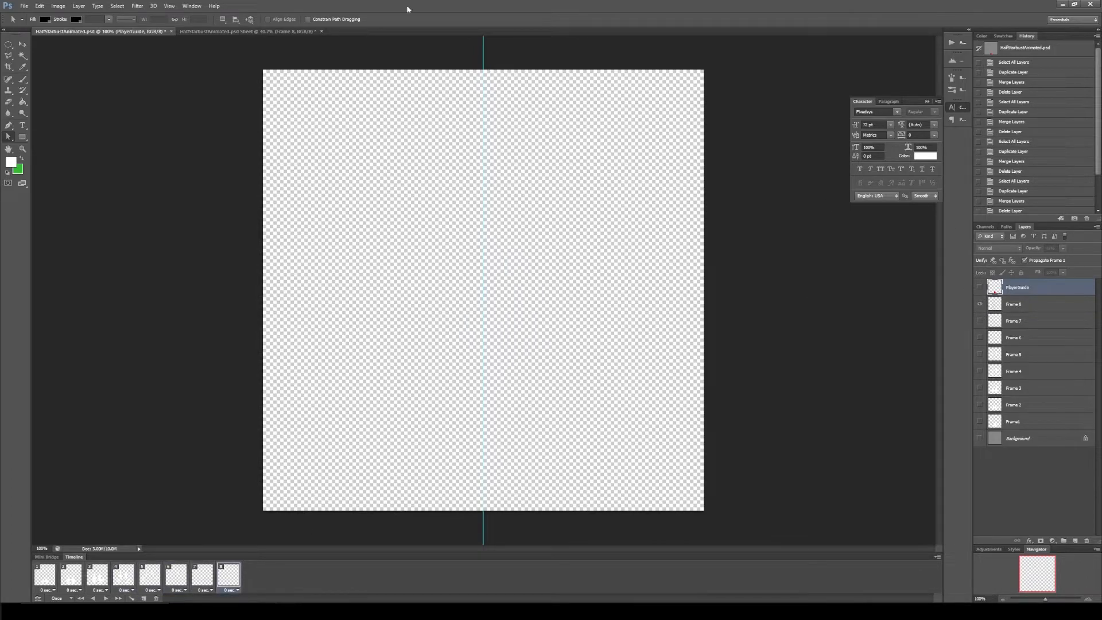
click(241, 32)
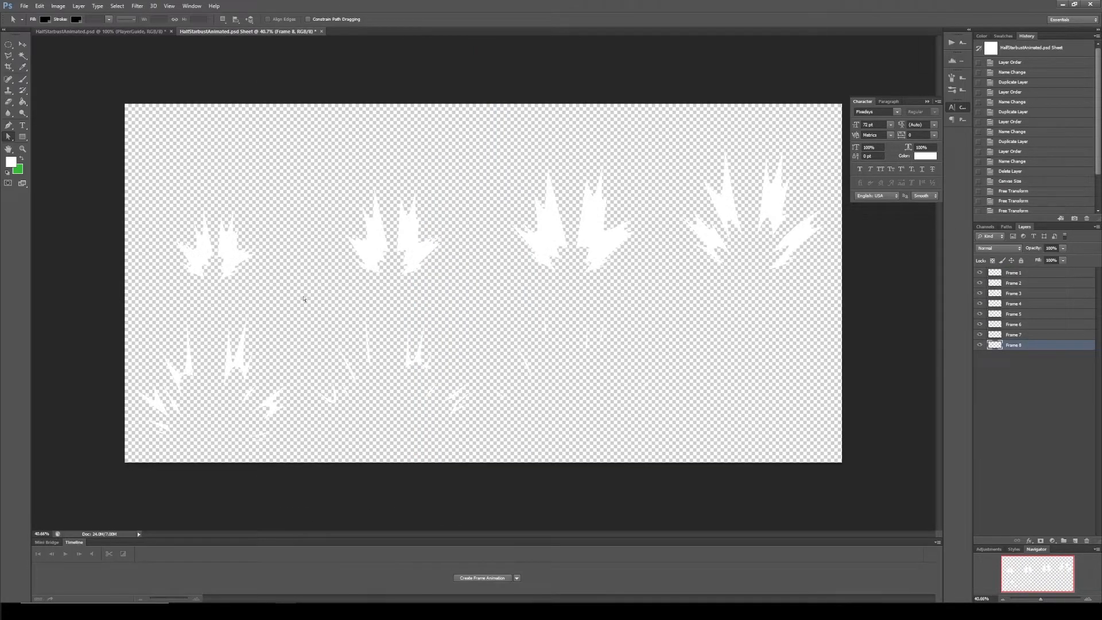
Step: Save the sprite sheet as a PNG with "Sprites" added to the file name, using smallest compression and no interlacing
click(24, 6)
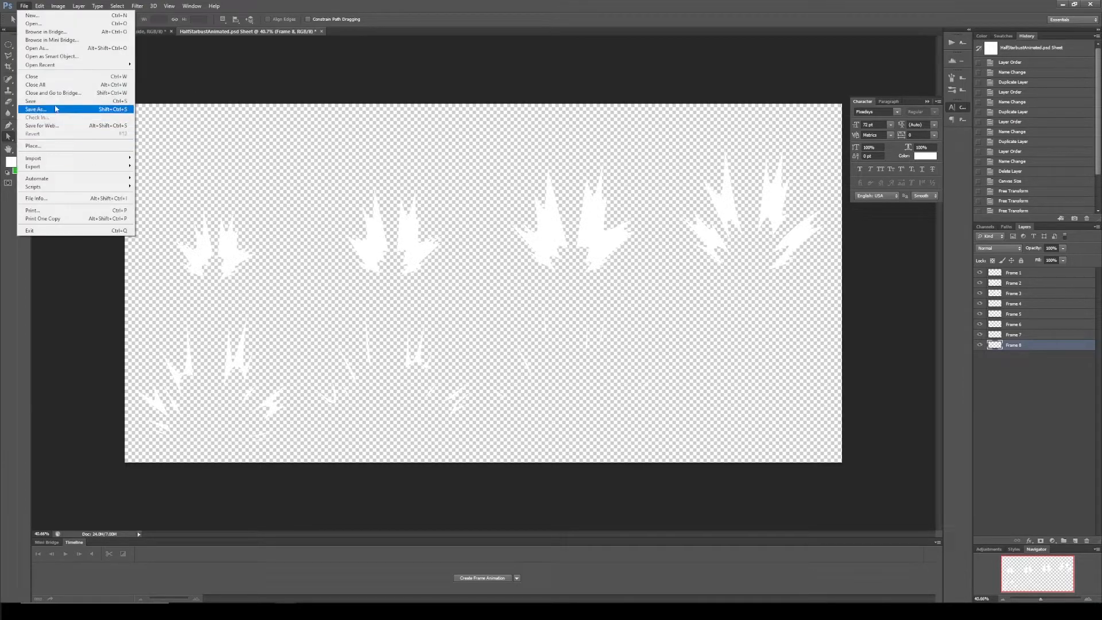
click(35, 109)
click(757, 422)
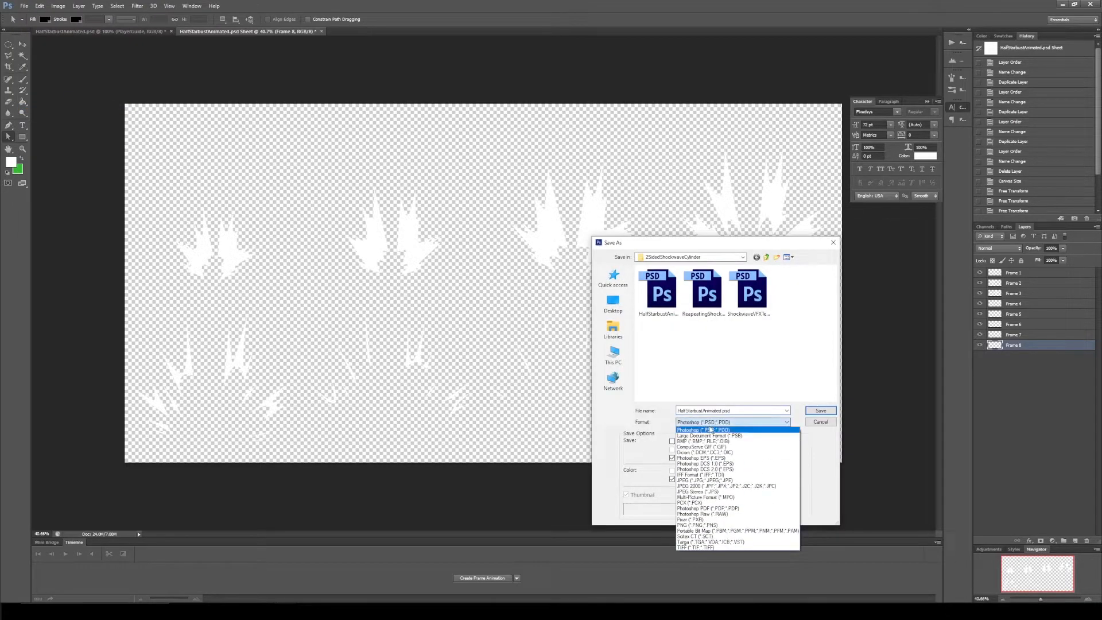
click(706, 524)
double_click(722, 411)
click(722, 410)
key(BackSpace)
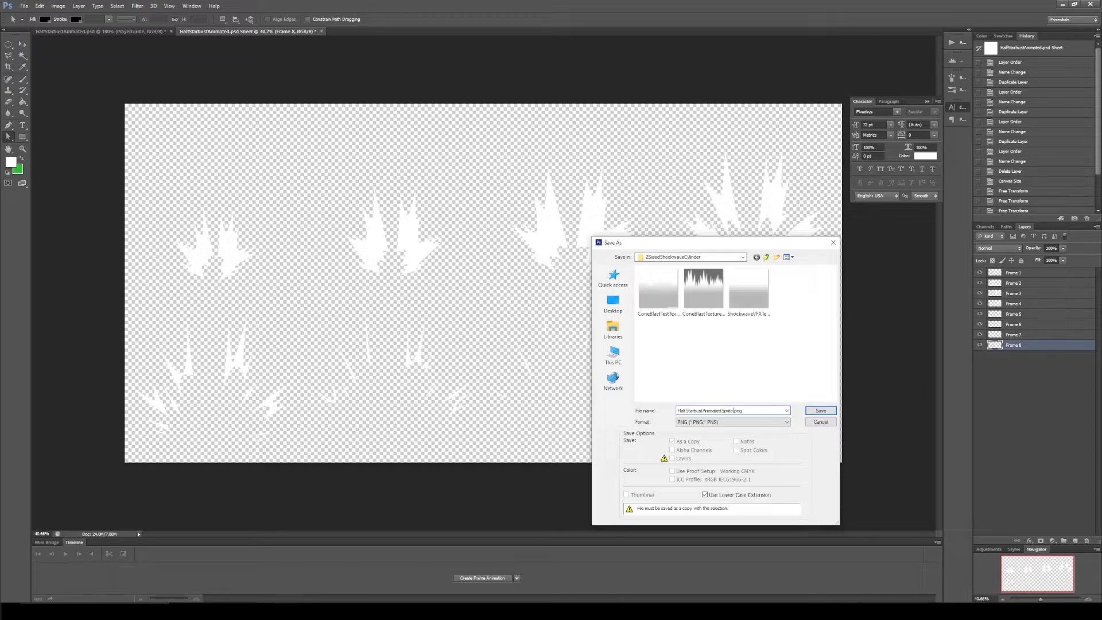
text(es)
click(820, 410)
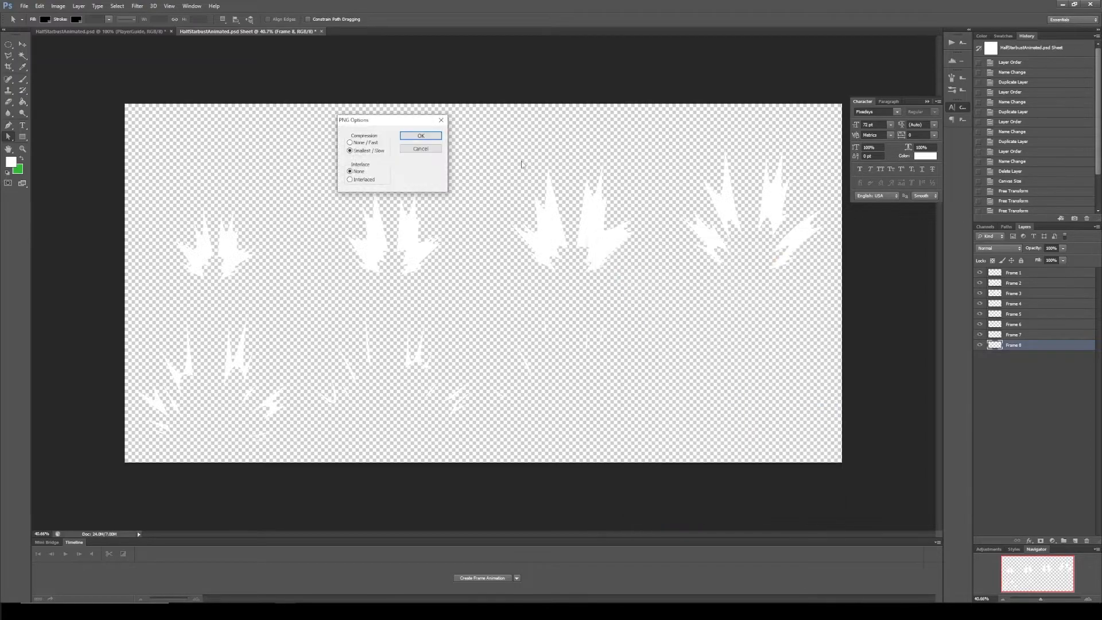
click(404, 136)
Step: Resize the sprite sheet image to 2048 pixels wide with proportions constrained
click(58, 6)
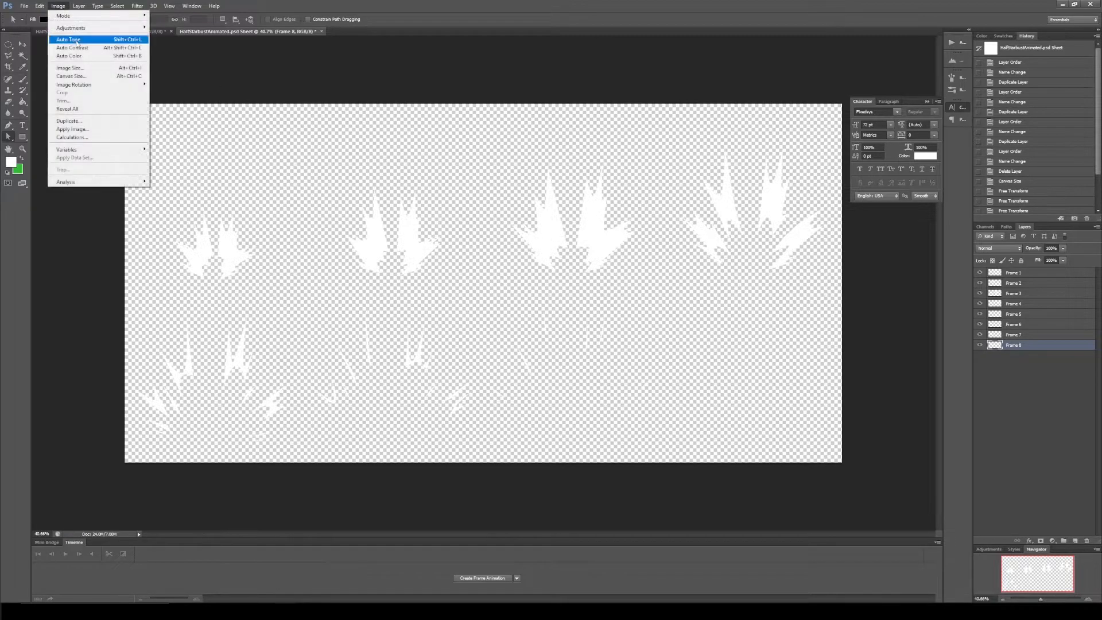
click(97, 68)
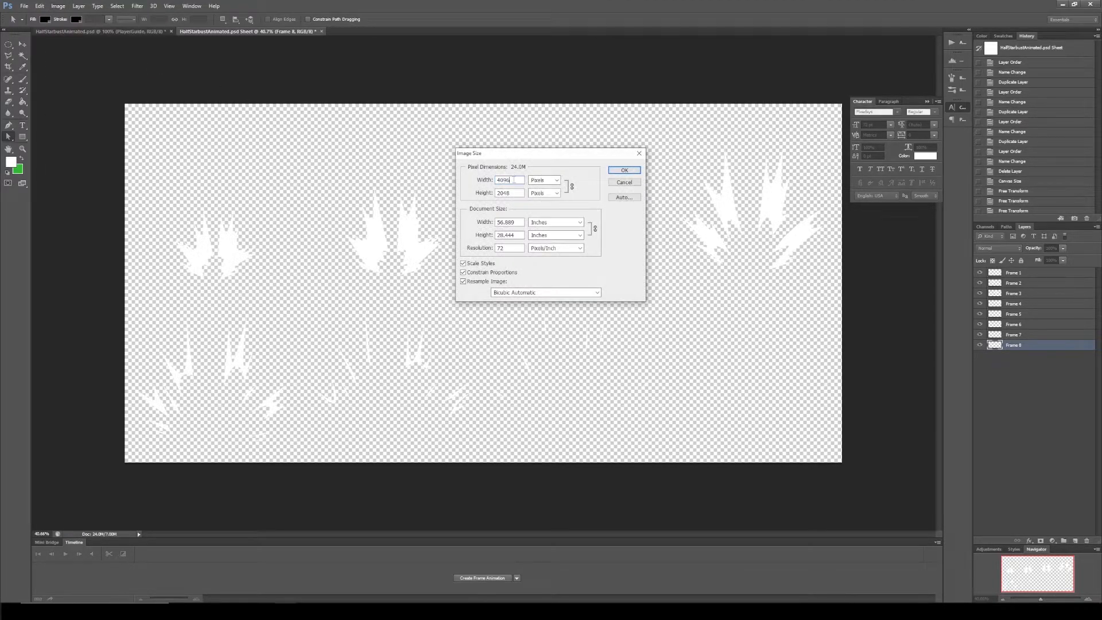
text(2048)
drag(496, 180, 584, 179)
click(626, 169)
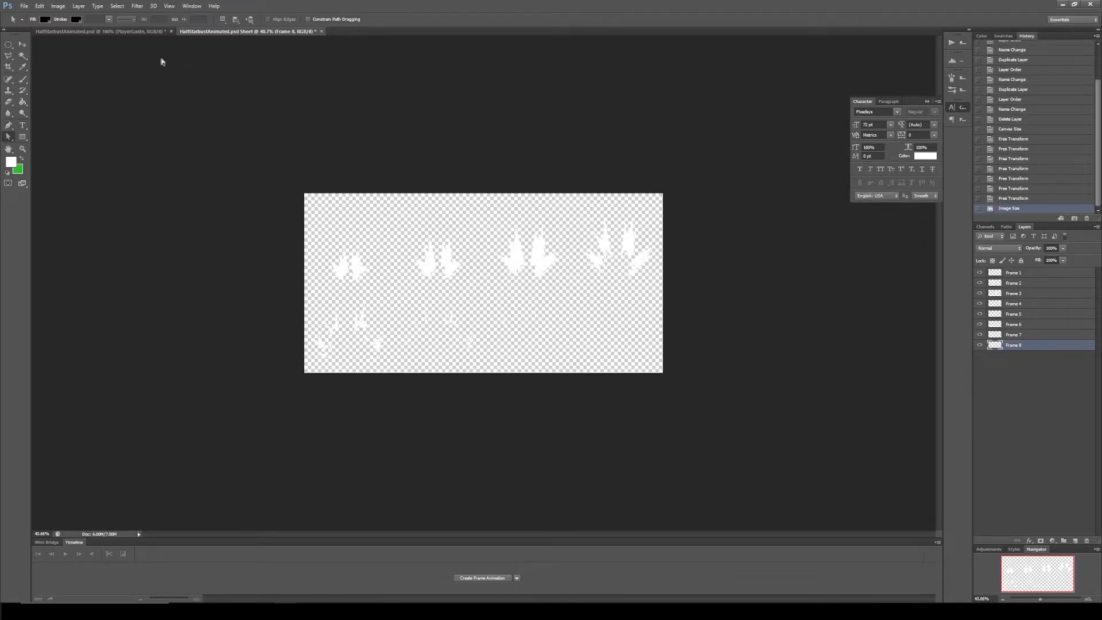
Step: Save the resized sprite sheet as a PNG, adding "SpriteSheetHalfRes" to the file name
click(24, 6)
click(34, 109)
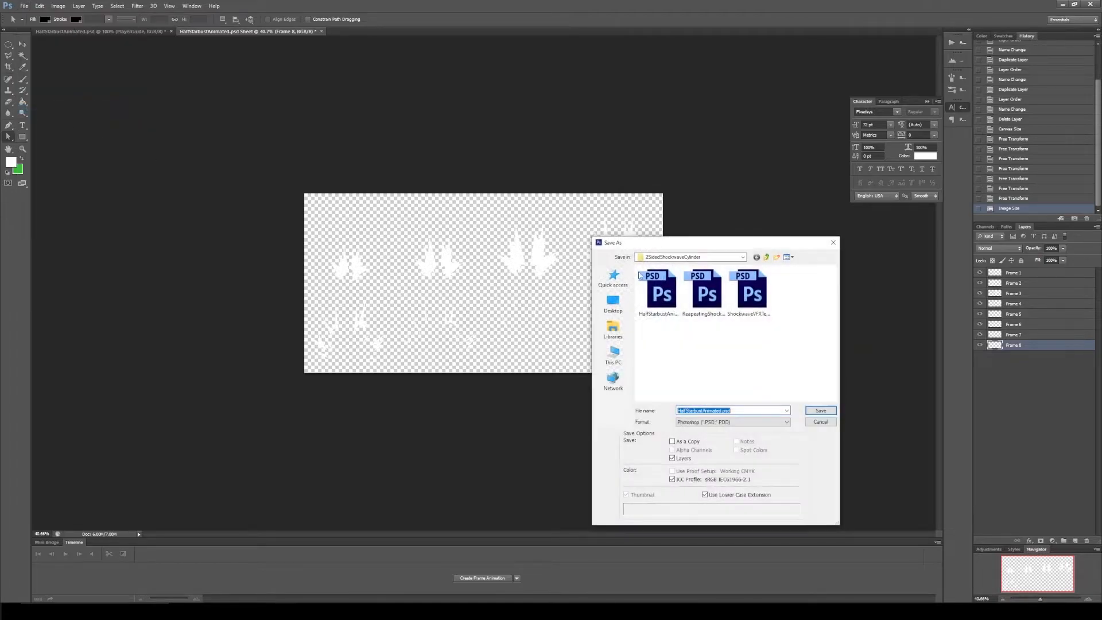
click(725, 422)
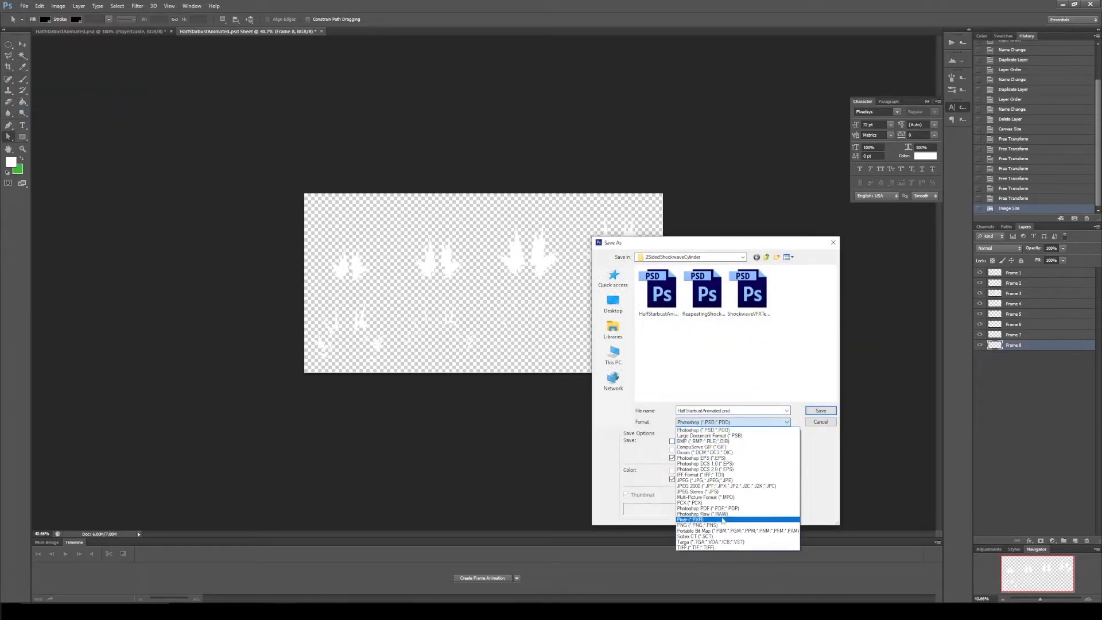
click(720, 525)
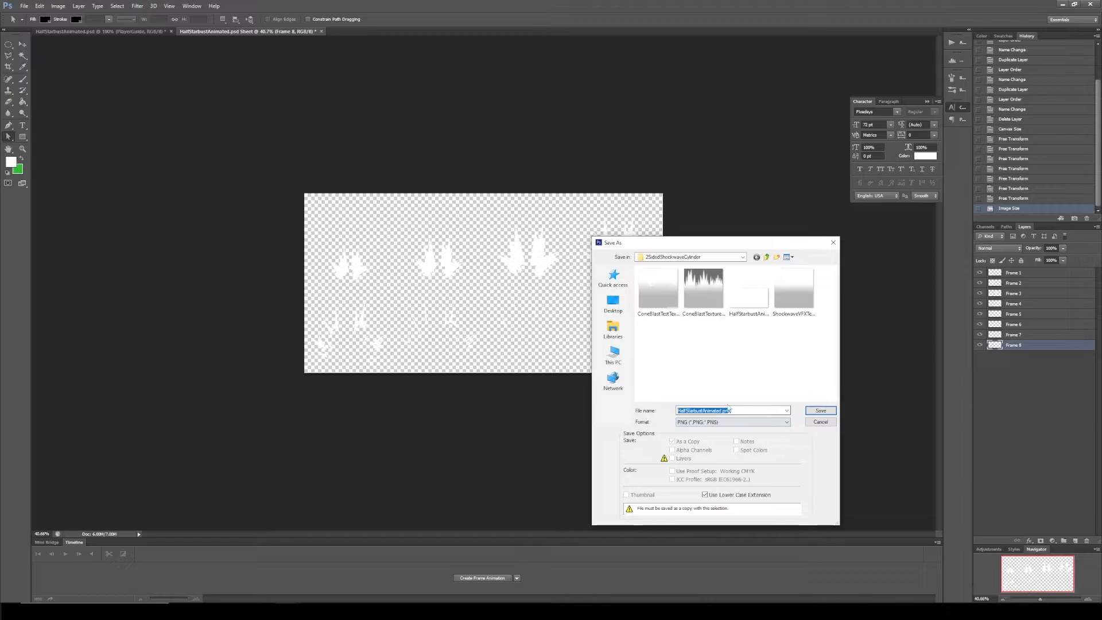
click(721, 410)
text(SpriteSheetHalfRes)
click(822, 411)
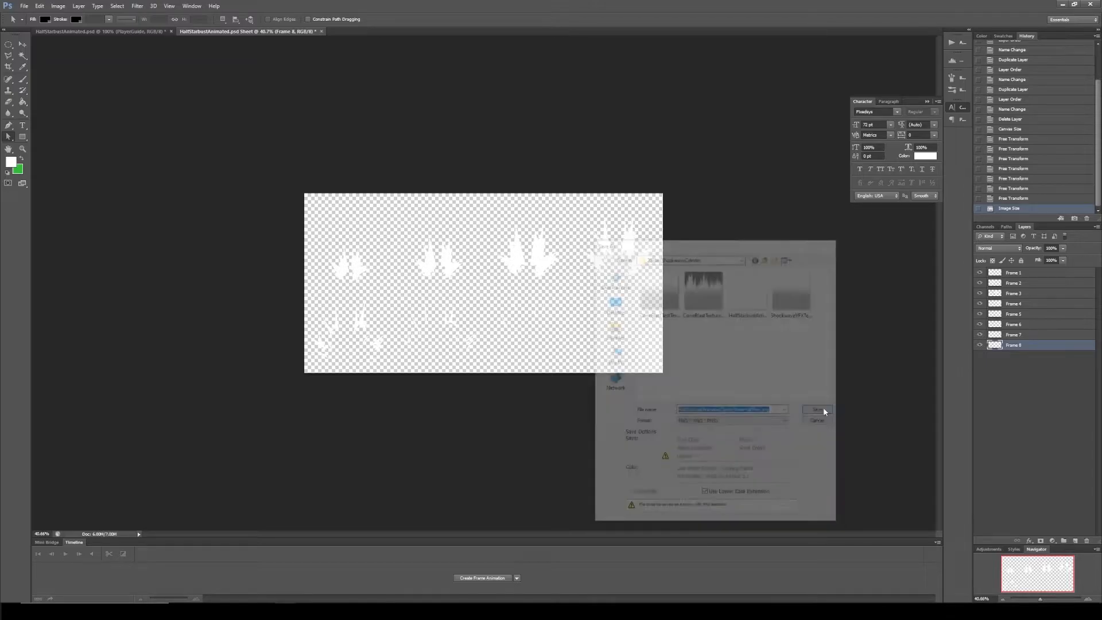
key(Return)
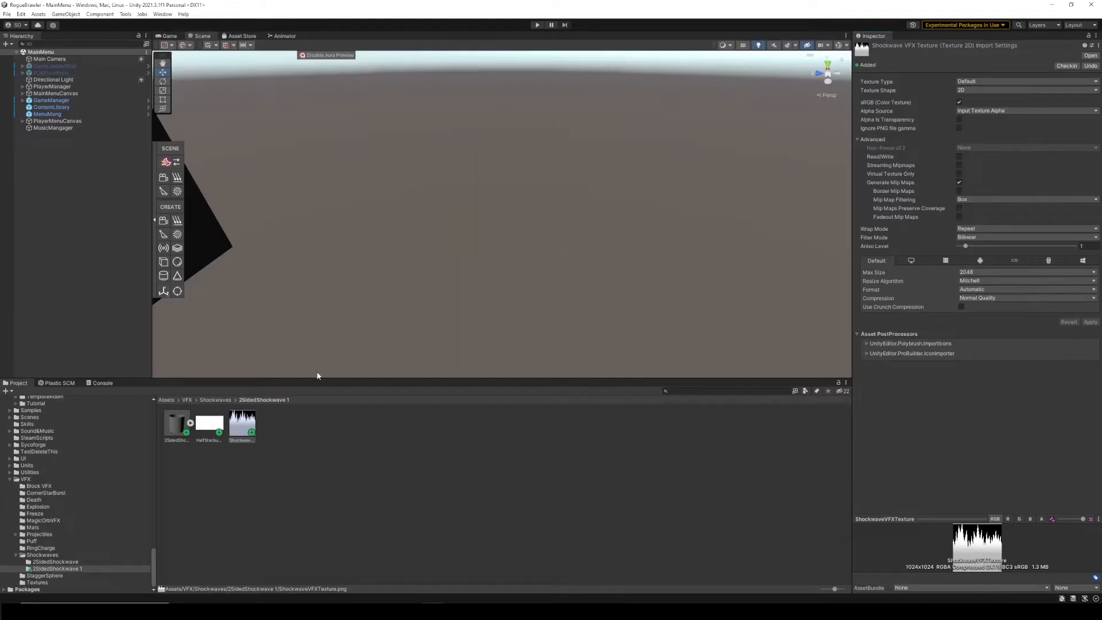
Step: Switch to Unity and set the ShockwaveVFXTexture texture type to Sprite (2D and UI), applying the import settings
click(245, 426)
click(985, 81)
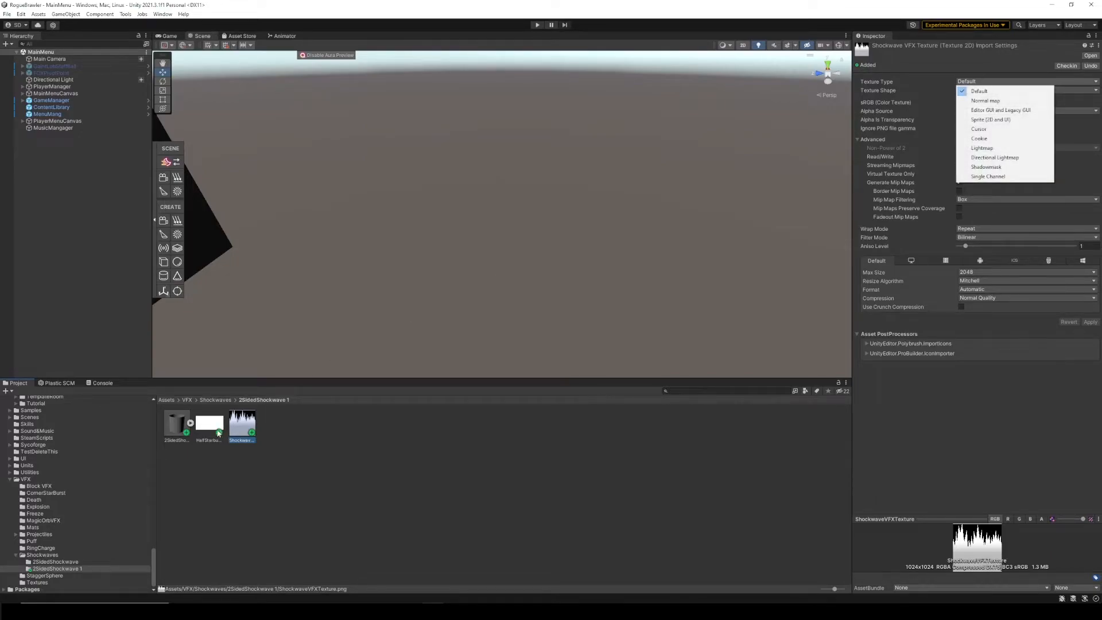
click(990, 120)
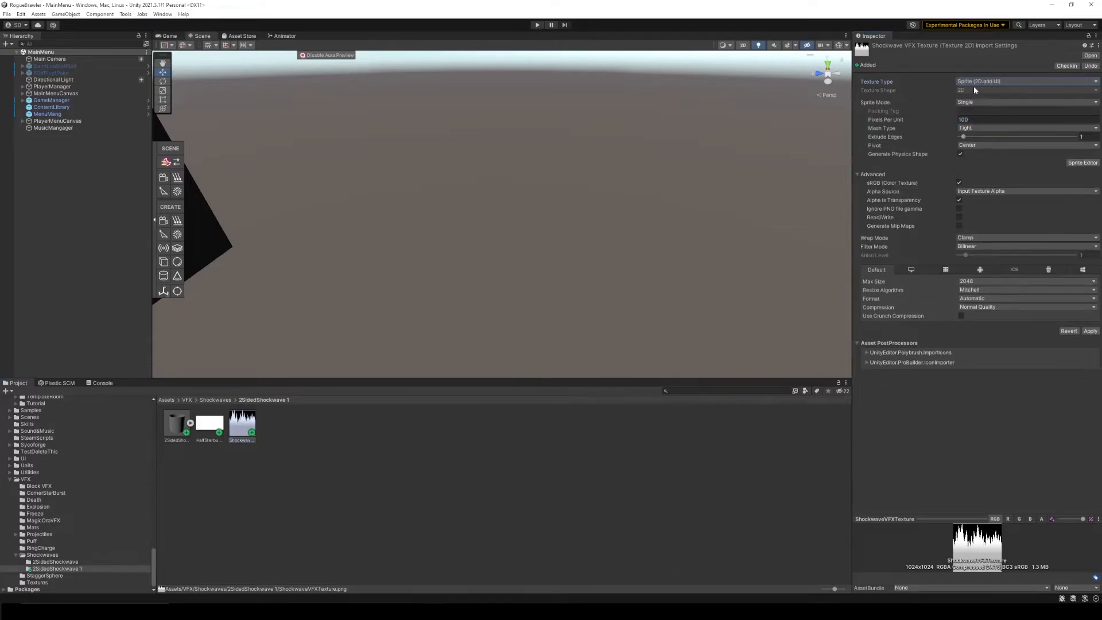
click(1090, 331)
Step: Set the half-res starburst sprite sheet's texture type to Sprite (2D and UI) and apply the import settings
click(209, 423)
click(1024, 81)
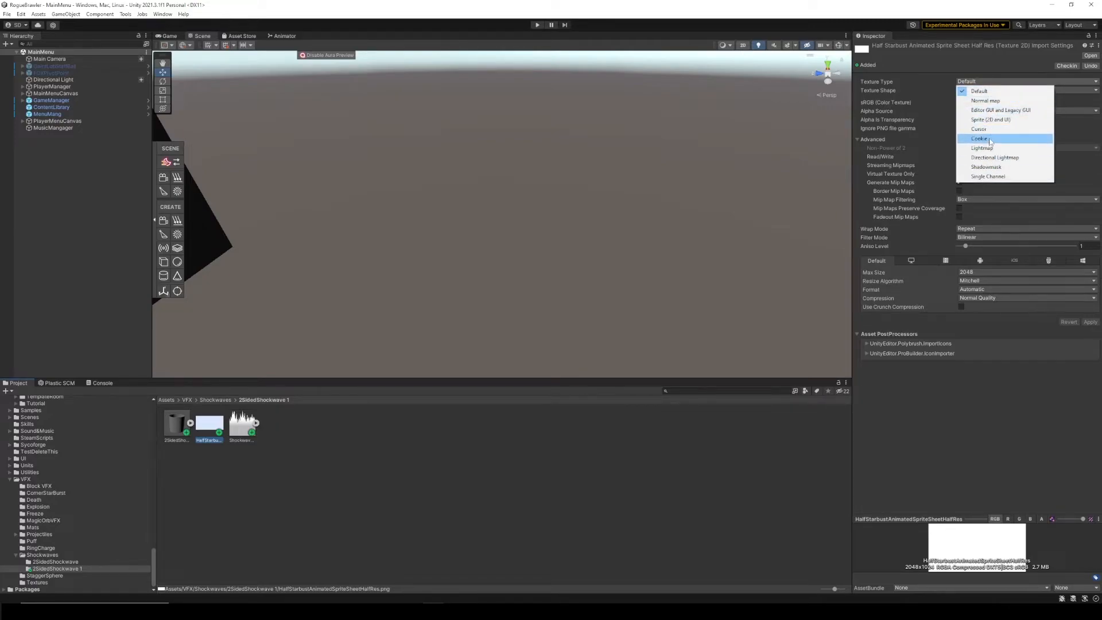
click(988, 120)
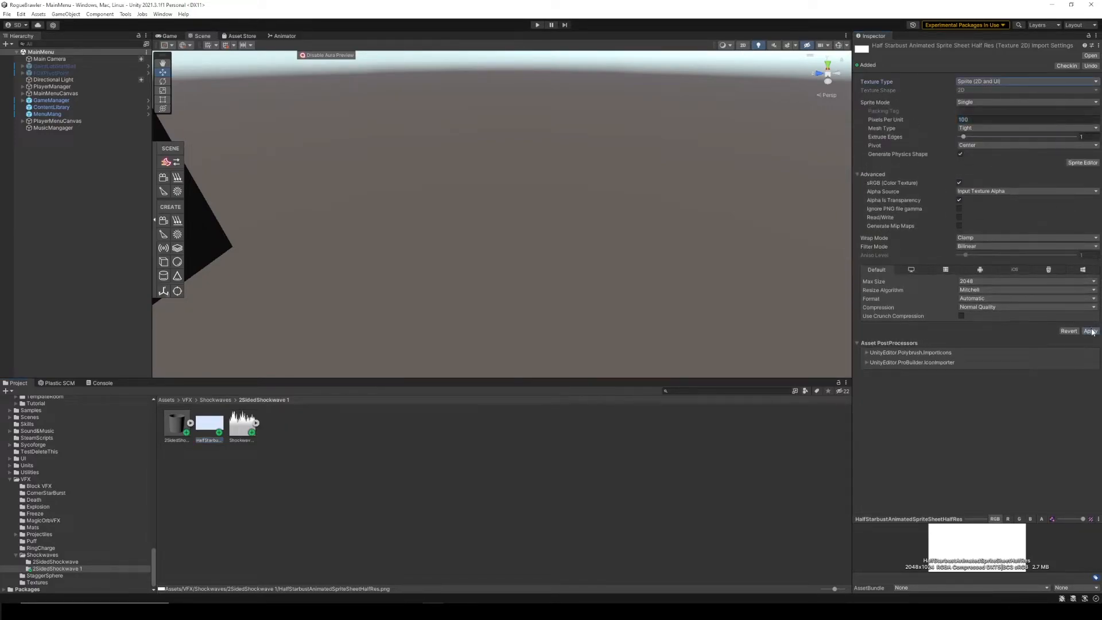
click(381, 257)
Step: Create an empty game object in the scene and name it WallSalmVFX
click(67, 14)
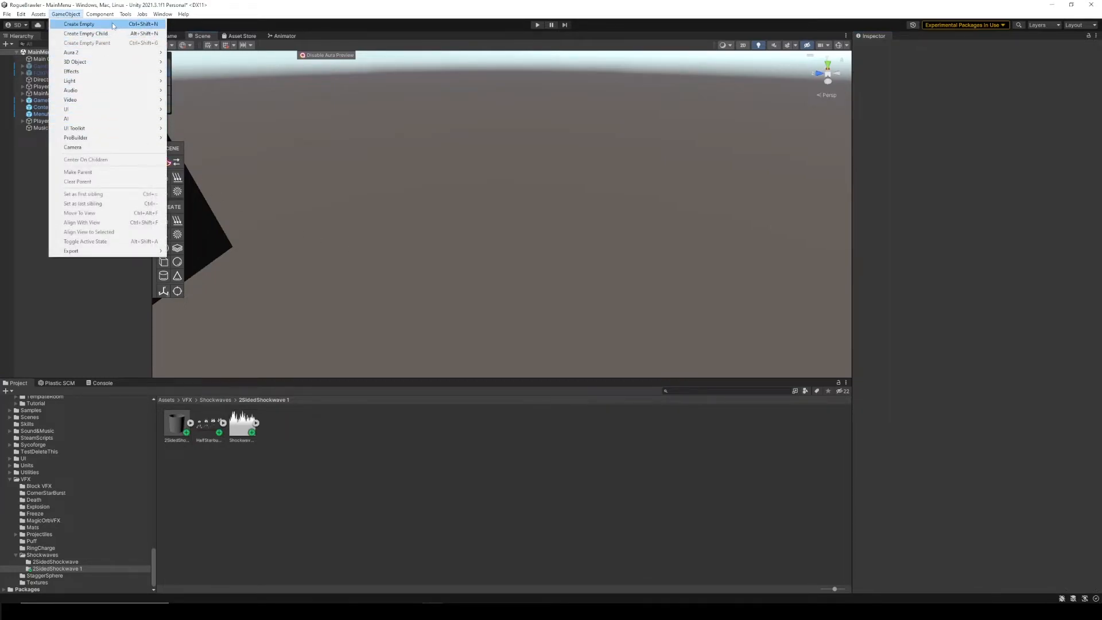
click(75, 24)
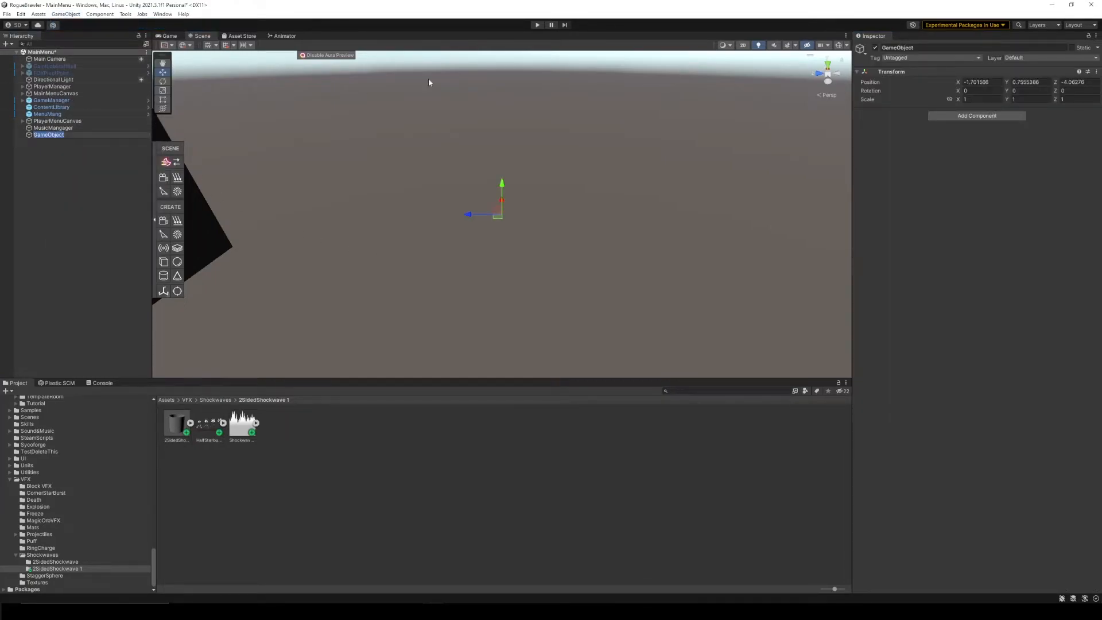
click(938, 48)
click(937, 48)
key(BackSpace)
key(BackSpace)
key(BackSpace)
key(BackSpace)
key(BackSpace)
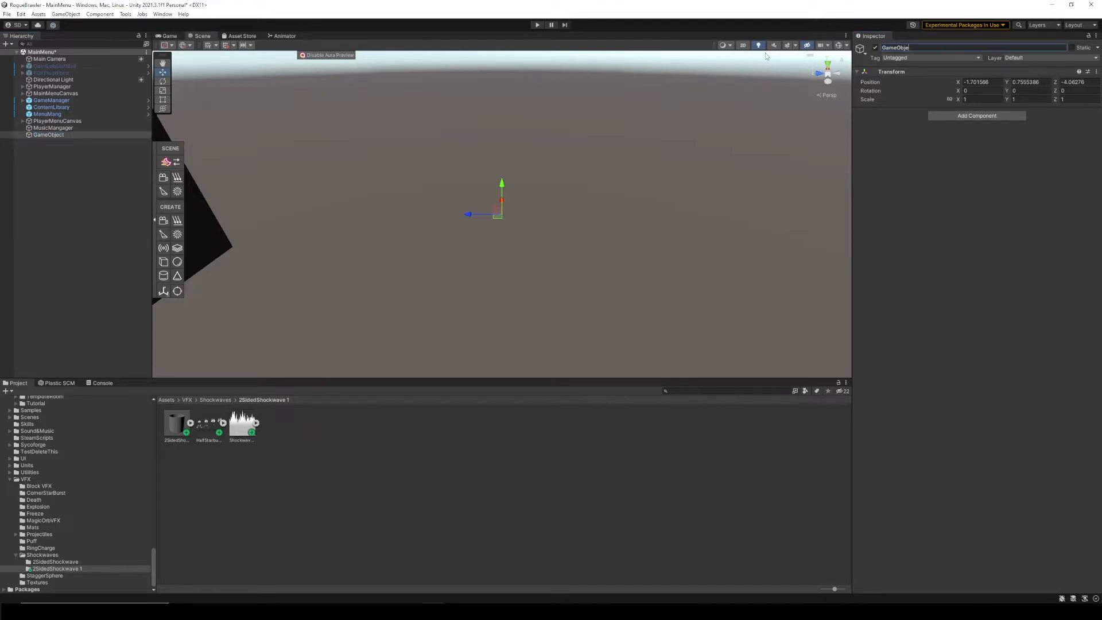
key(BackSpace)
key(BackSpace)
key(BackSpace)
key(BackSpace)
key(BackSpace)
text(WallSalmVFX)
Step: Set the WallSalmVFX object's position to 0, 0, 0
click(981, 82)
text(0)
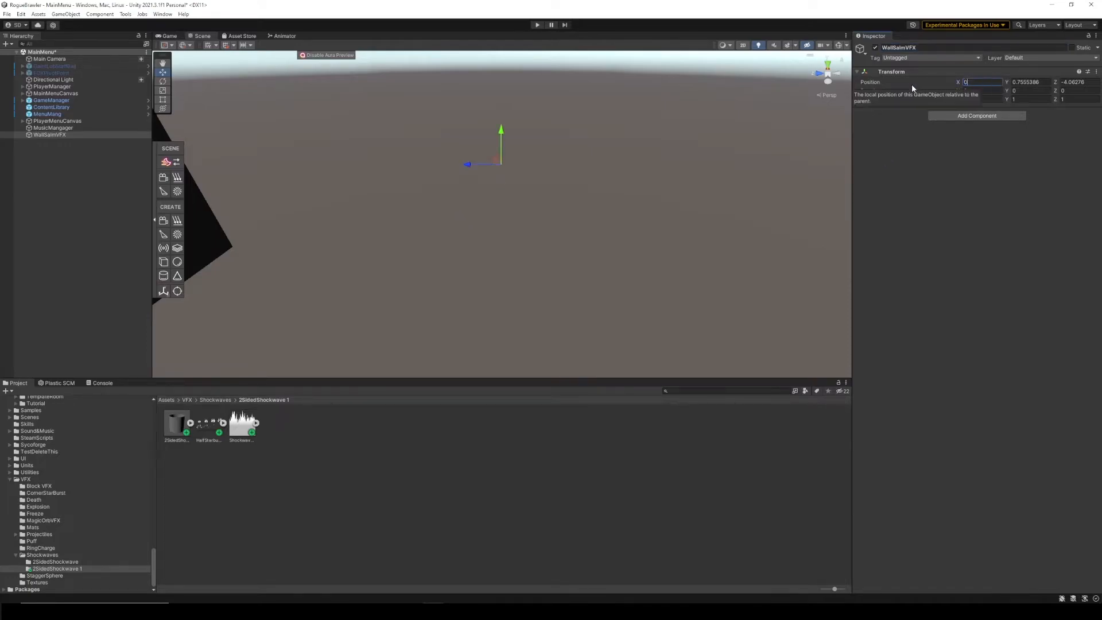
key(Tab)
text(0)
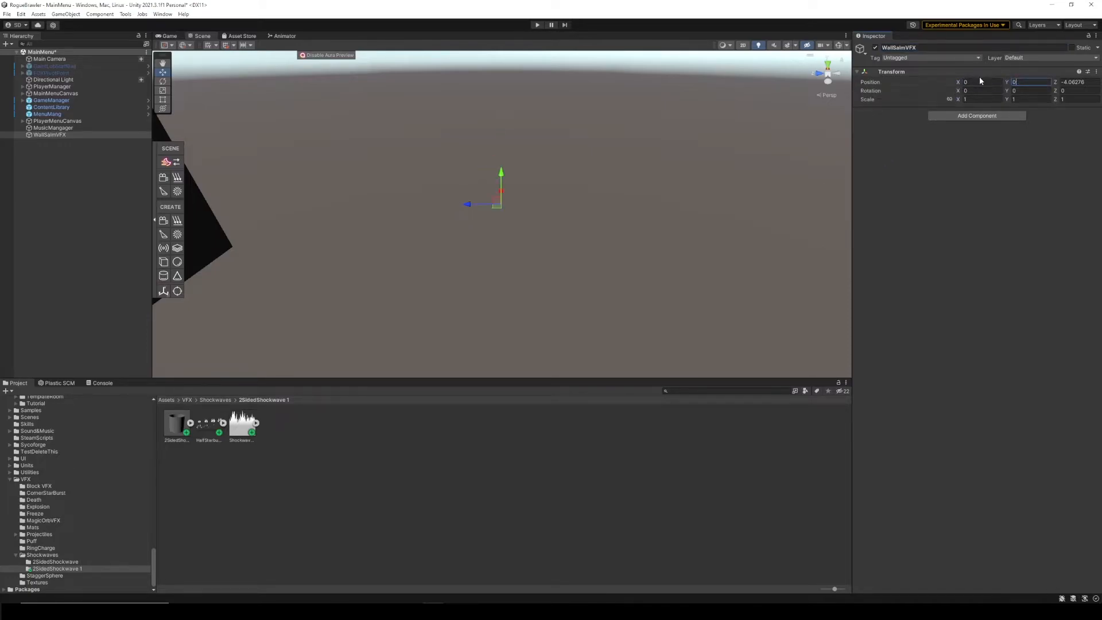
key(Tab)
text(0)
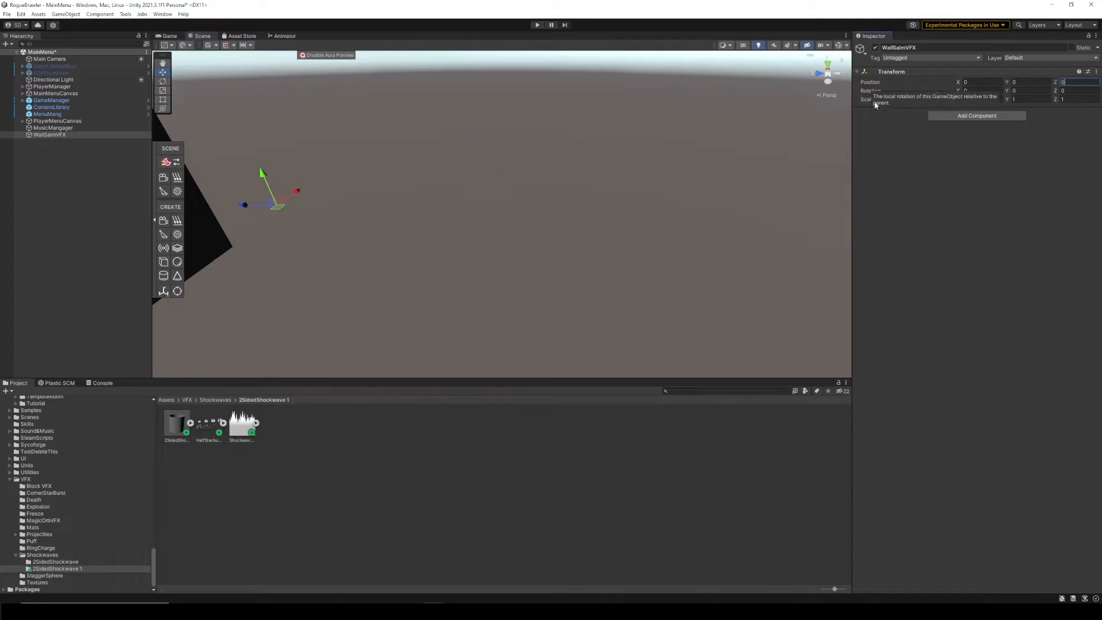
Step: Add the 2SidedShockwaveCylinder model to the scene and set its position to 0, 0, 0
click(46, 135)
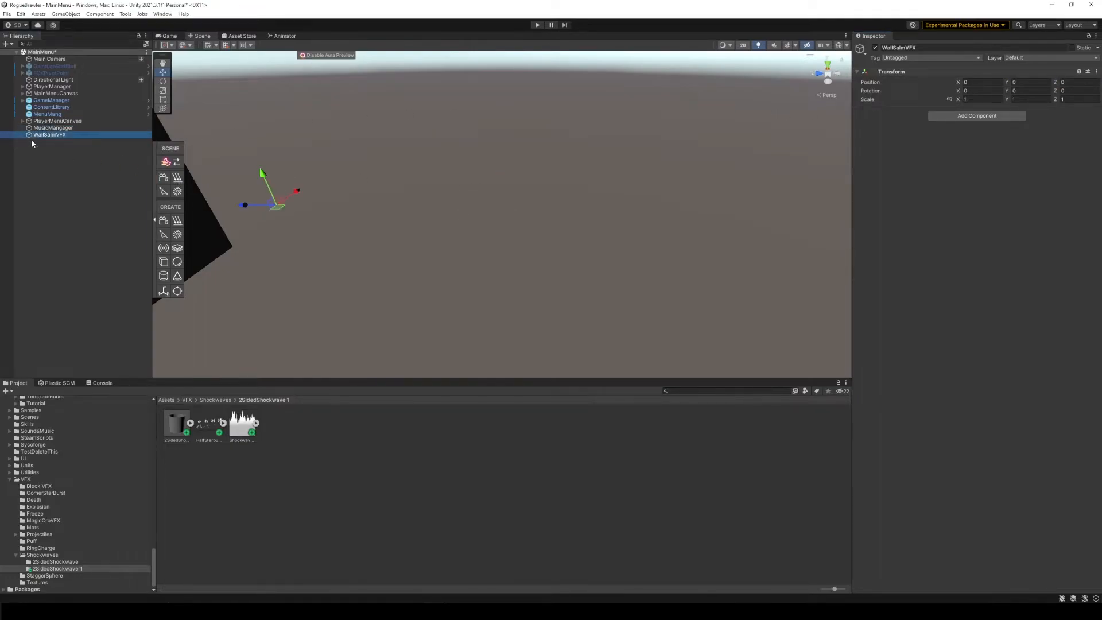
right_click(539, 171)
key(f)
right_drag(615, 219, 554, 206)
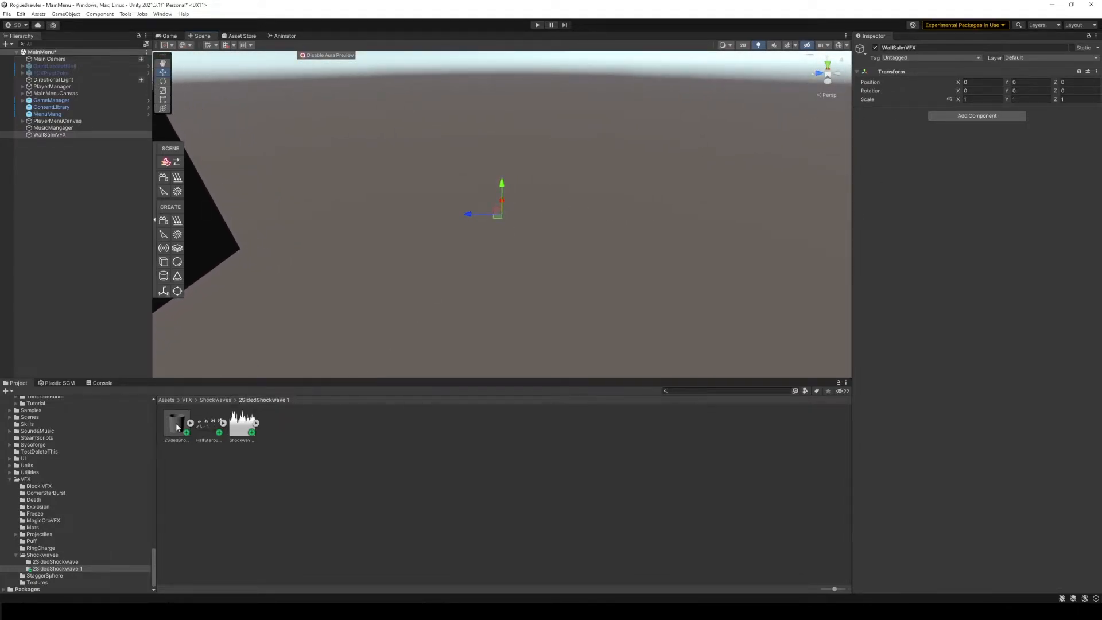
drag(177, 421, 434, 240)
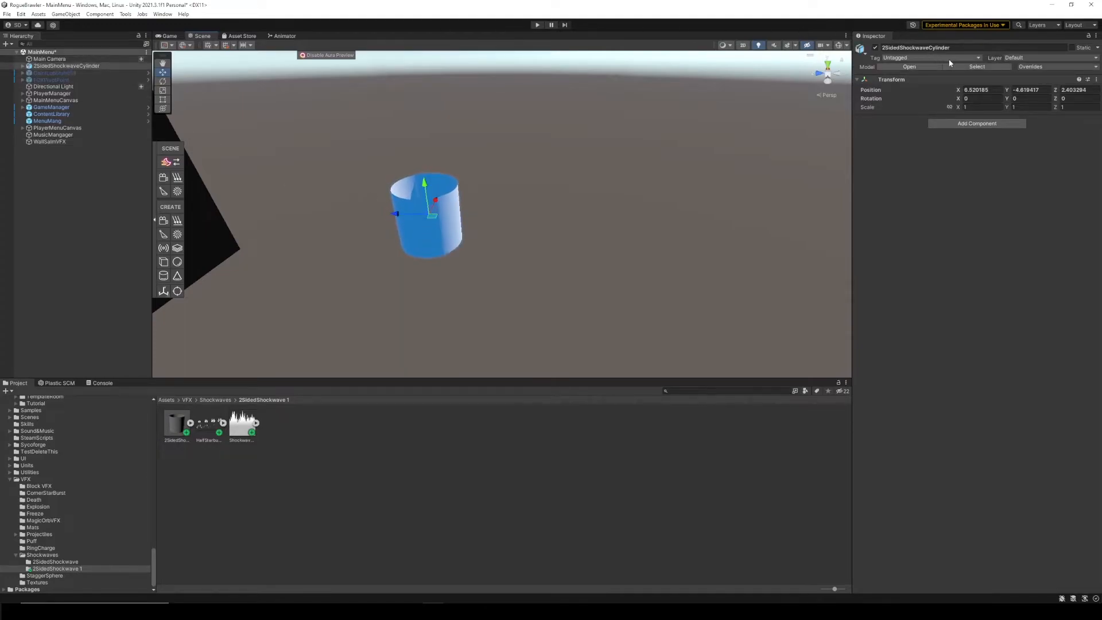
click(978, 90)
text(0)
key(Tab)
text(0)
key(Tab)
text(0)
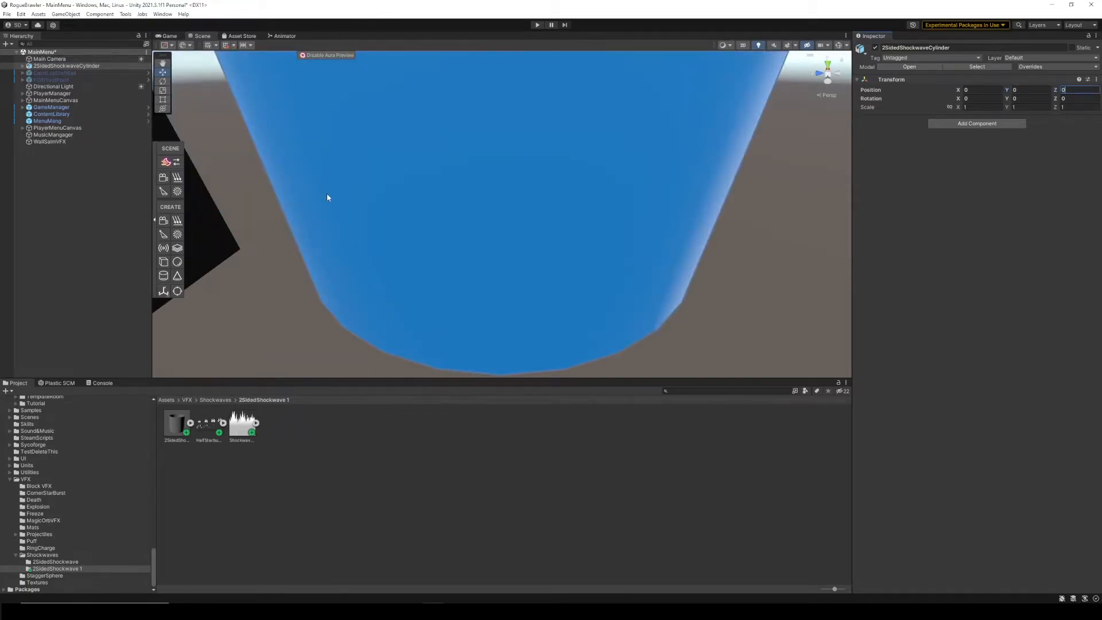
Step: Make 2SidedShockwaveCylinder a child of the WallSalmVFX object
scroll(454, 185, down, 6)
mouse_move(568, 136)
middle_down()
mouse_move(560, 239)
mouse_move(568, 146)
middle_up()
drag(72, 66, 40, 142)
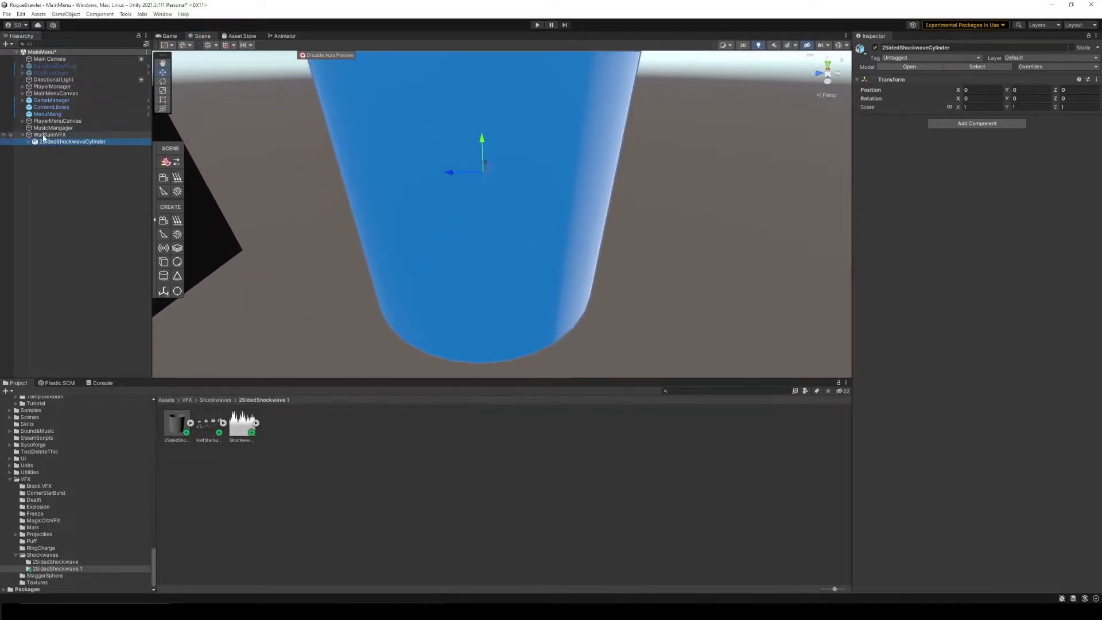
Step: Move the WallSalmVFX parent along one axis to test the parenting, and undo the move
click(452, 170)
click(51, 135)
drag(461, 171, 428, 176)
key(ctrl+z)
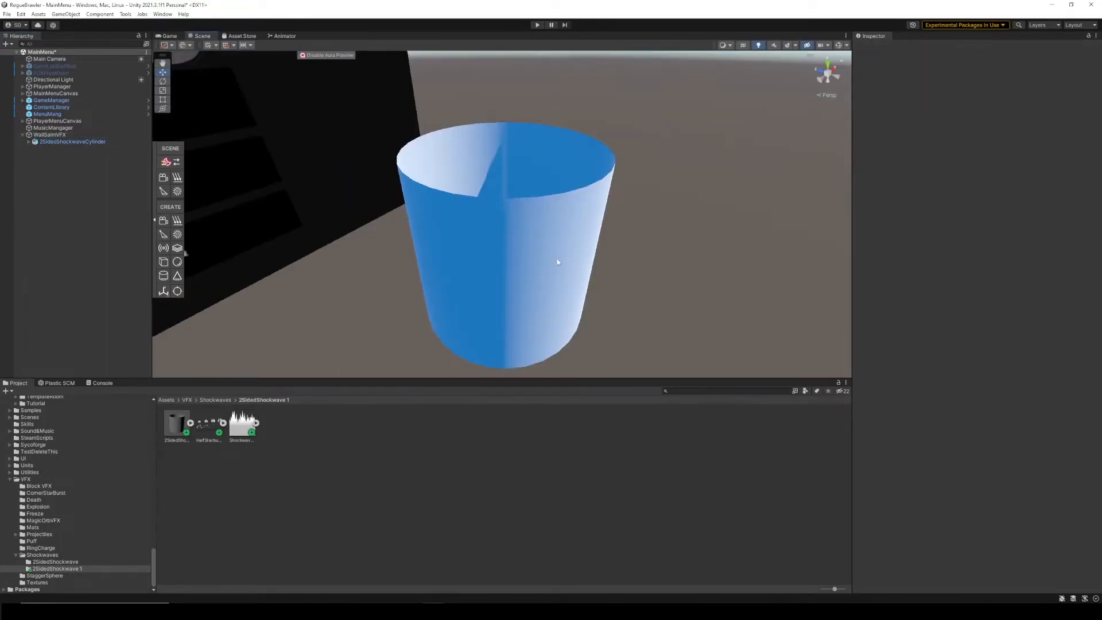
Step: Save WallSalmVFX as a prefab in the 2SidedShockwave 1 folder and create a material named ShockWave there
drag(67, 134, 304, 459)
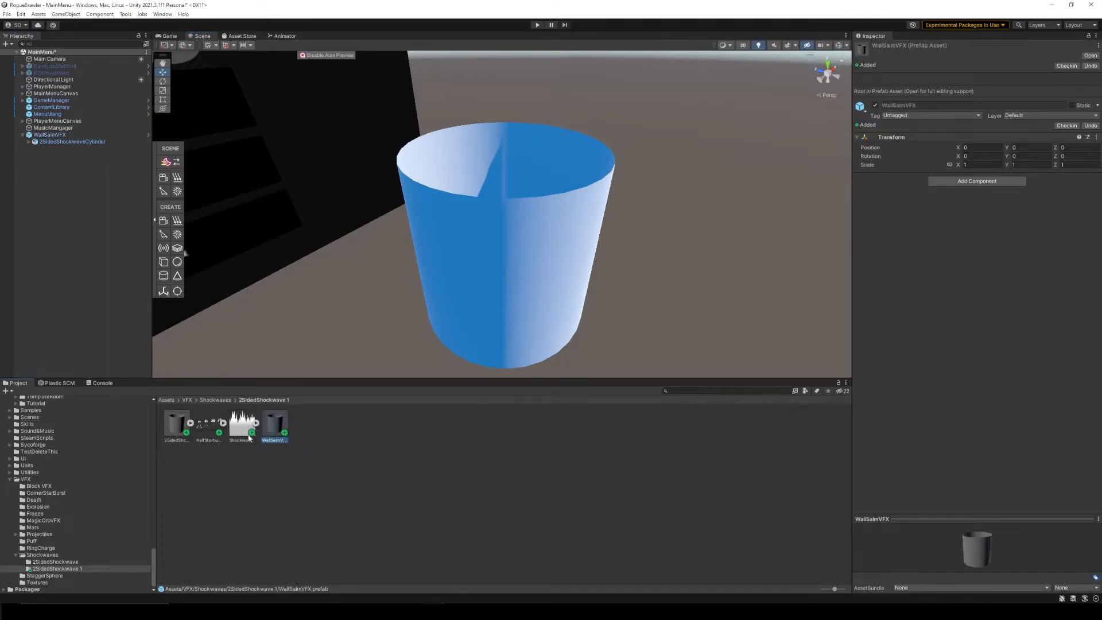
right_click(343, 439)
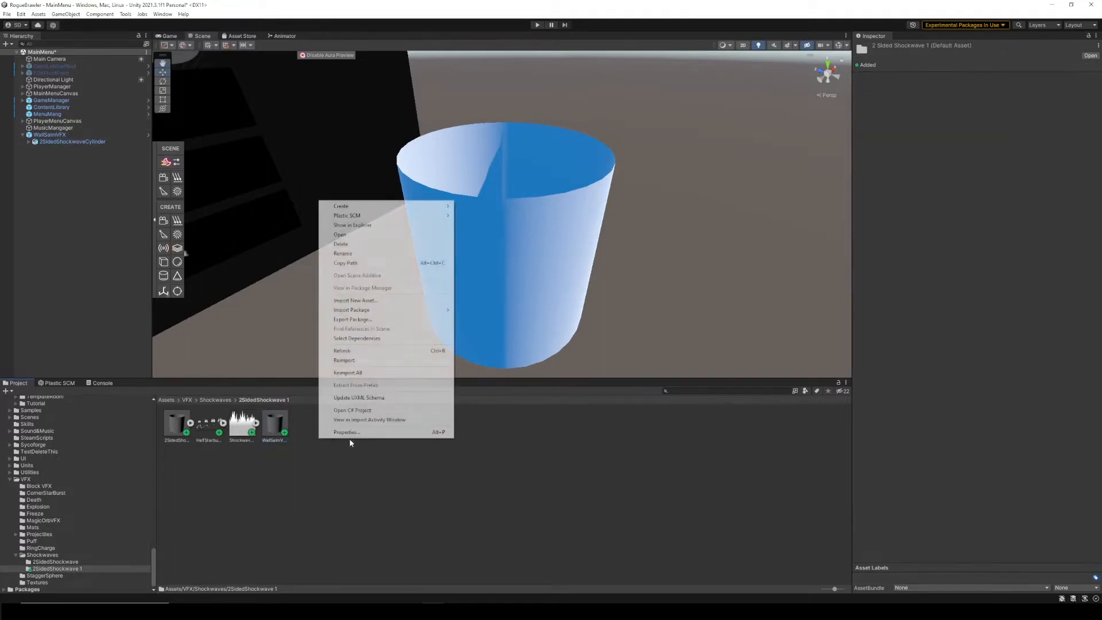
mouse_move(421, 206)
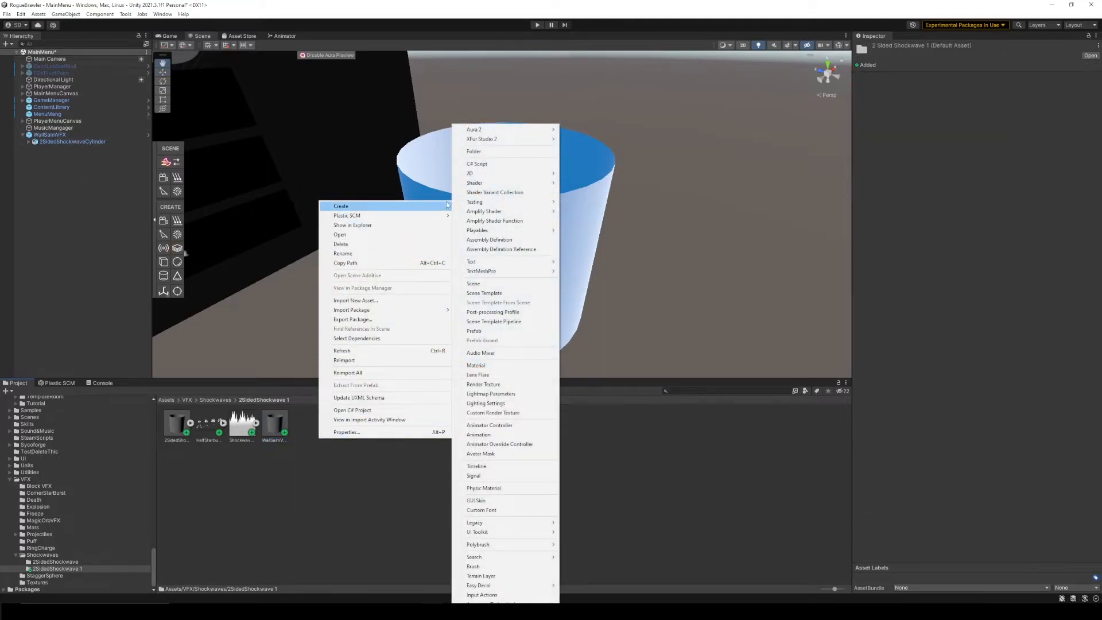
click(476, 364)
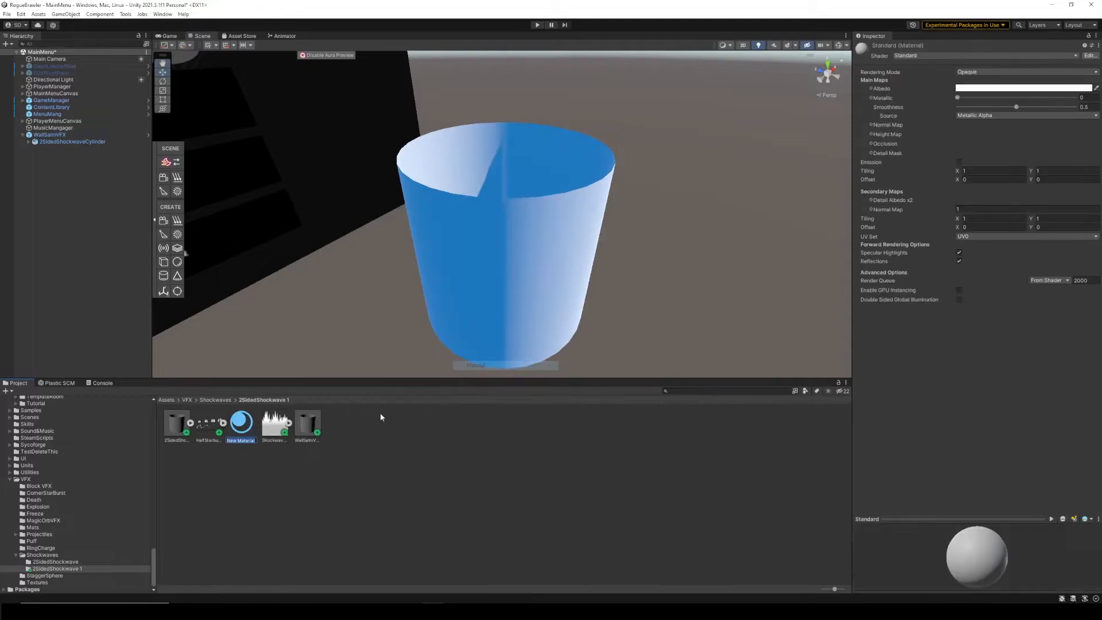
text(ShockWave)
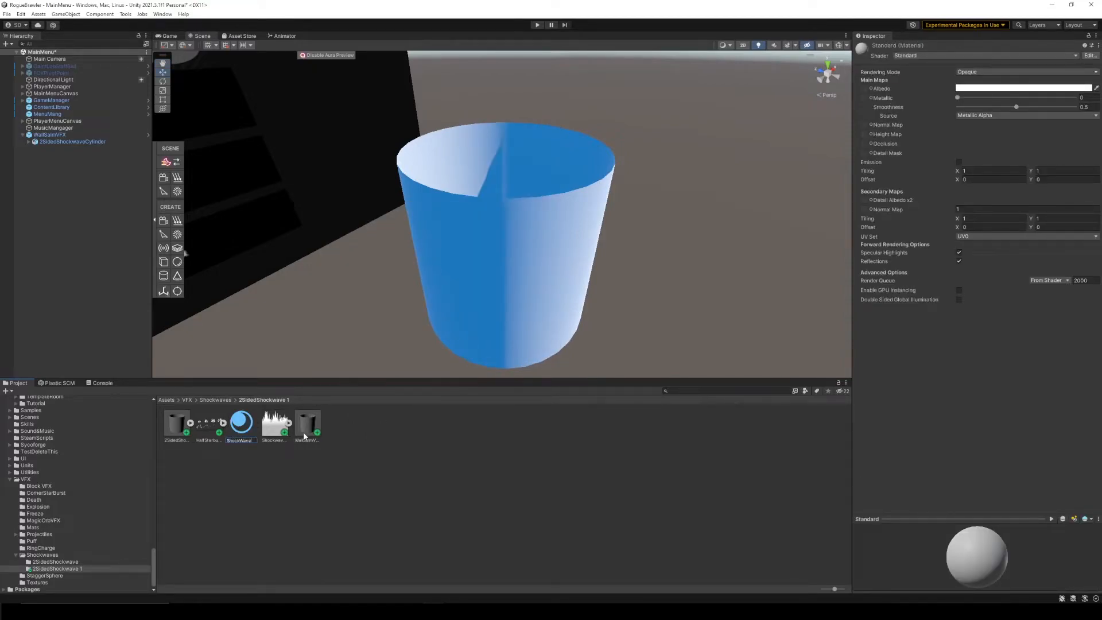
key(Return)
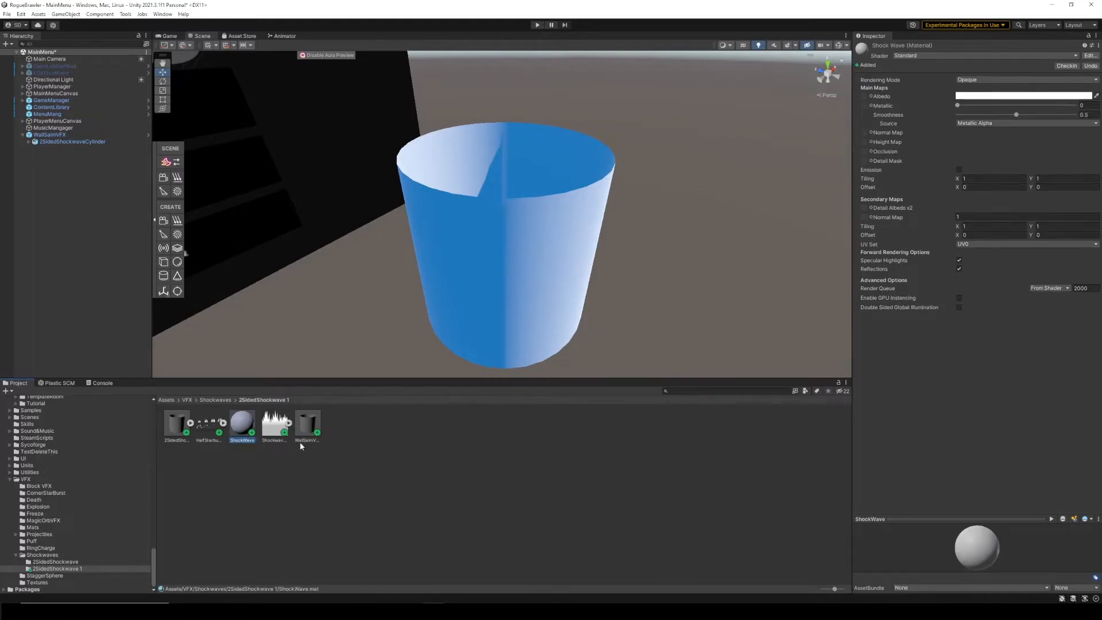
Step: Set the ShockWave material's rendering mode to Cutout and assign the ShockwaveVFXTexture as its albedo map
click(970, 80)
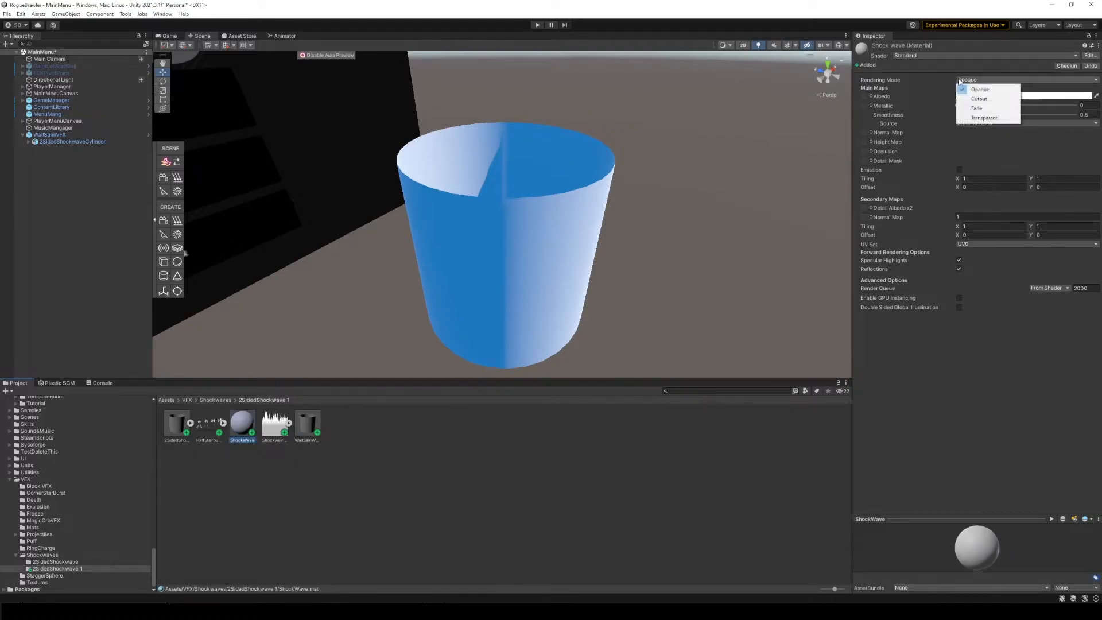
click(979, 99)
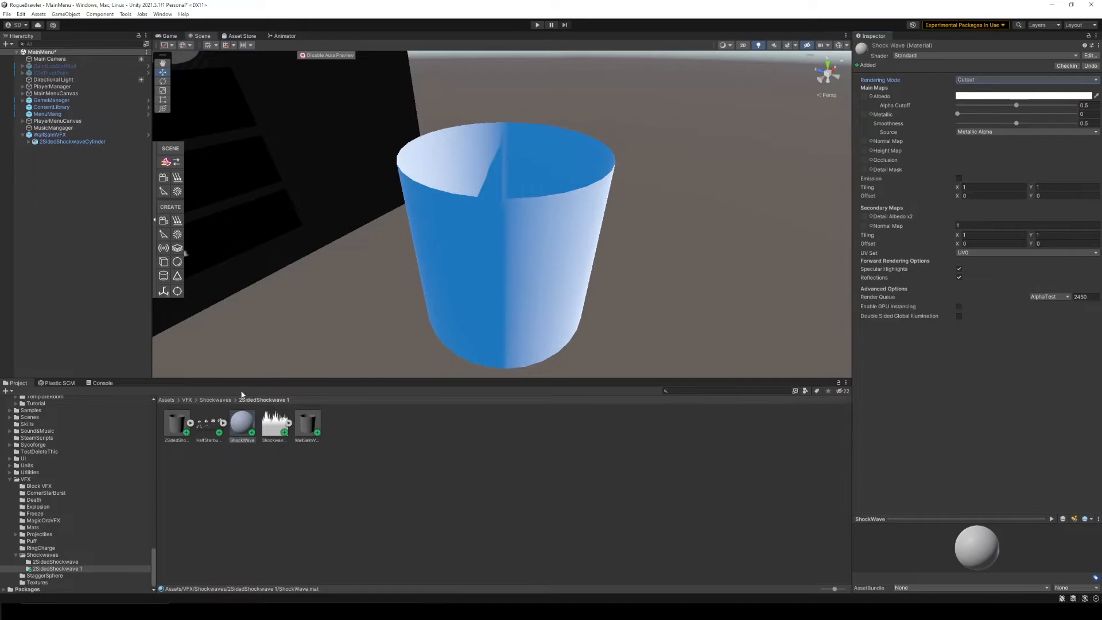
drag(271, 432, 864, 97)
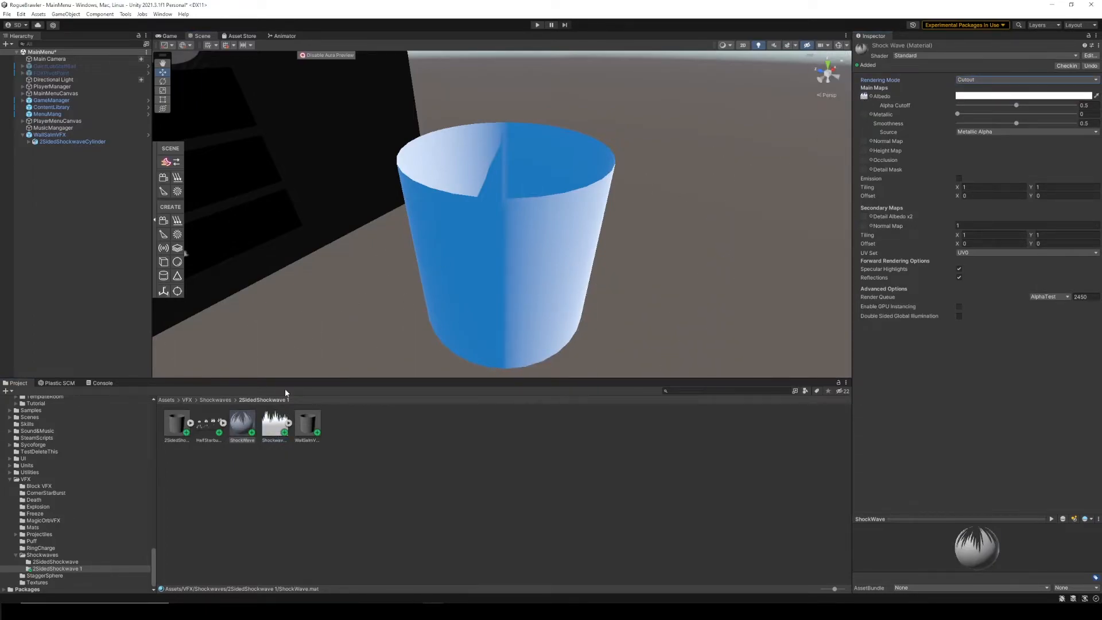
Step: Apply the ShockWave material to the cylinder in the scene and inspect it from several angles
drag(240, 432, 464, 281)
right_drag(466, 281, 500, 254)
key(d)
right_drag(632, 247, 537, 229)
right_drag(647, 247, 732, 236)
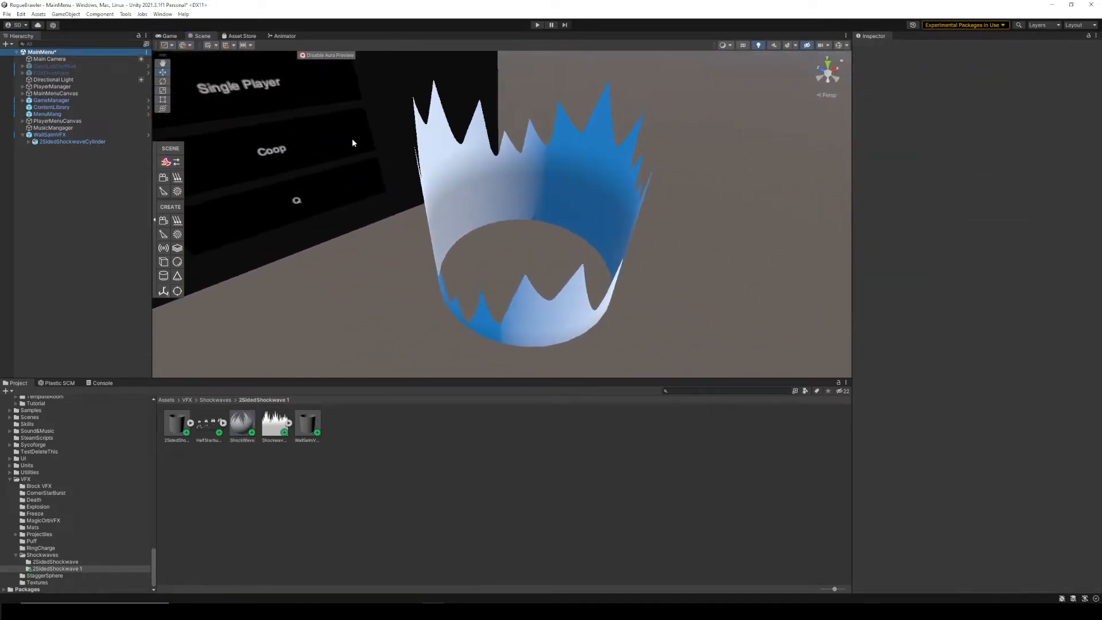
Step: Duplicate 2SidedShockwaveCylinder twice inside WallSalmVFX
click(86, 141)
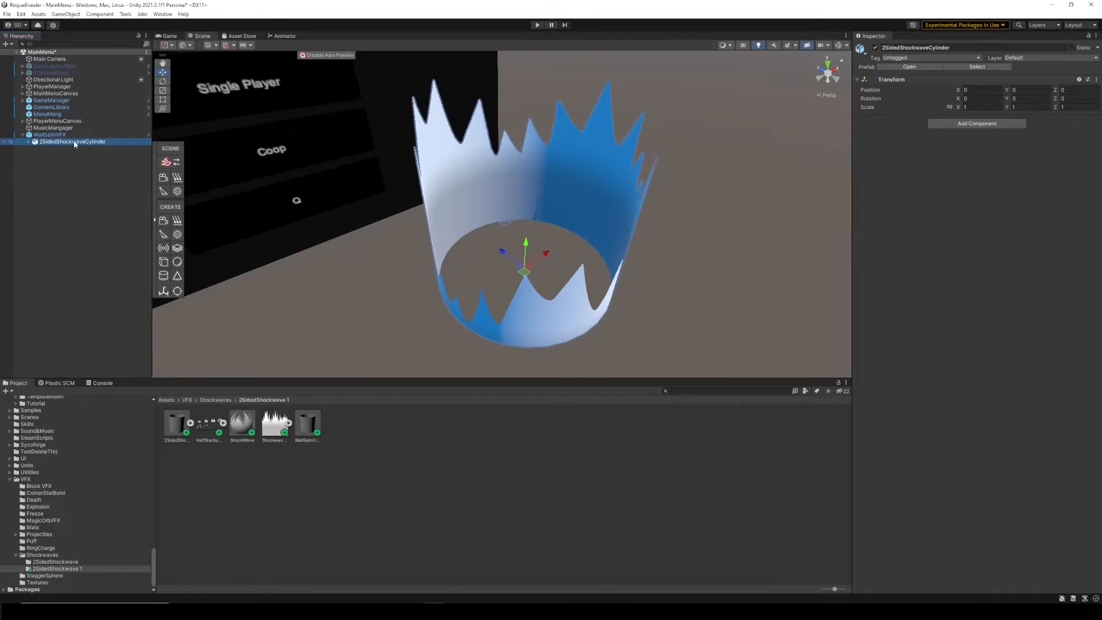
key(ctrl+d)
key(ctrl+d)
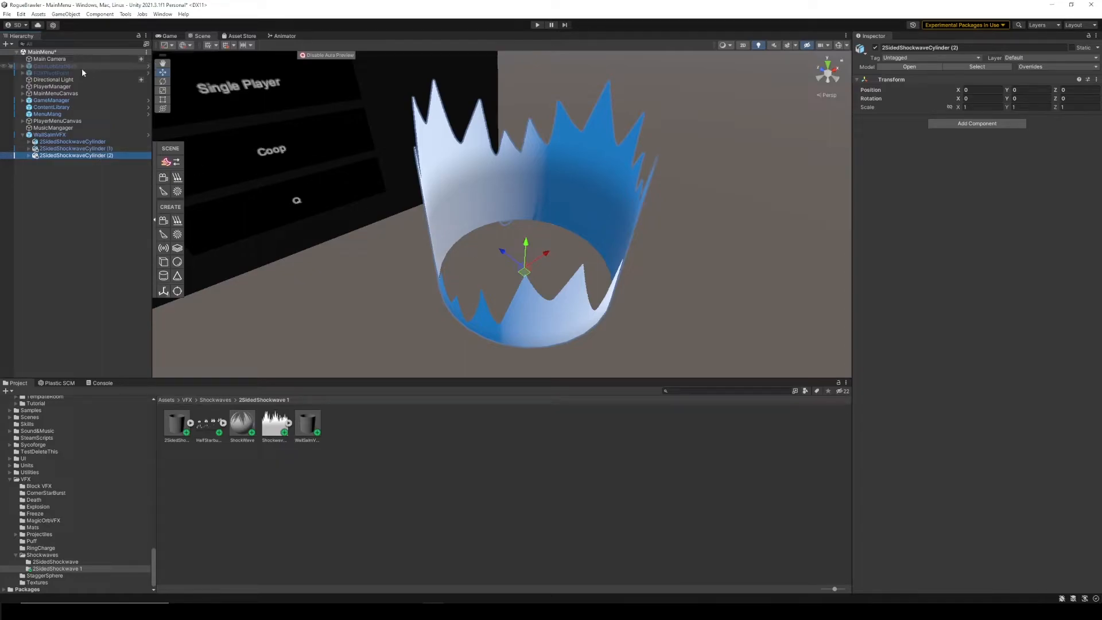
Step: Try to scale 2SidedShockwaveCylinder (2) in the scene with the Scale tool
click(163, 91)
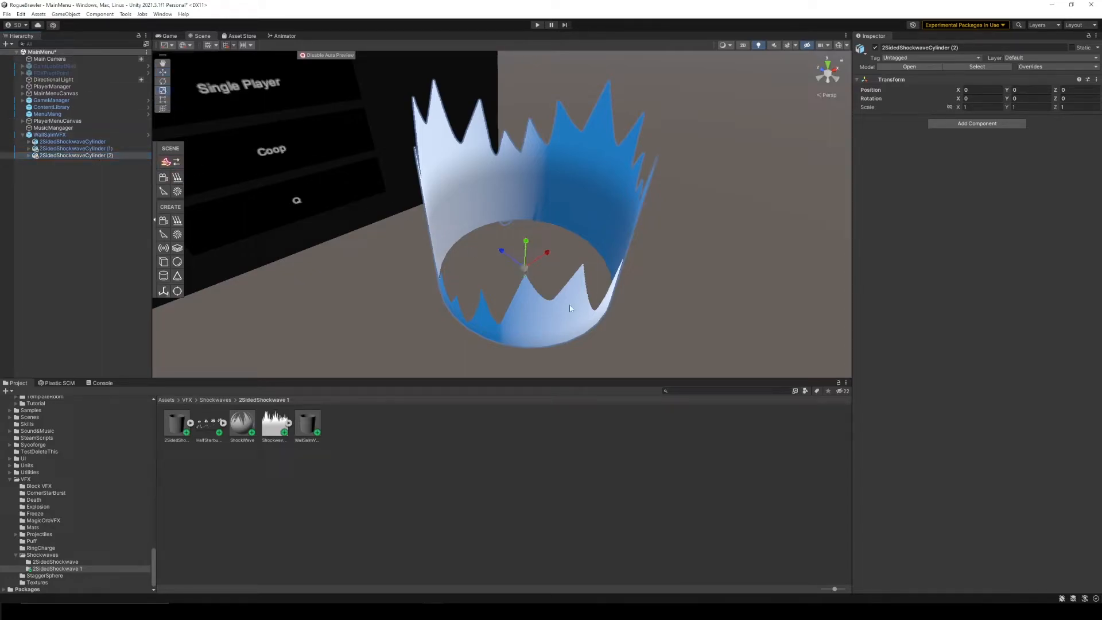
drag(521, 269, 577, 259)
click(98, 149)
right_drag(576, 259, 615, 263)
key(s)
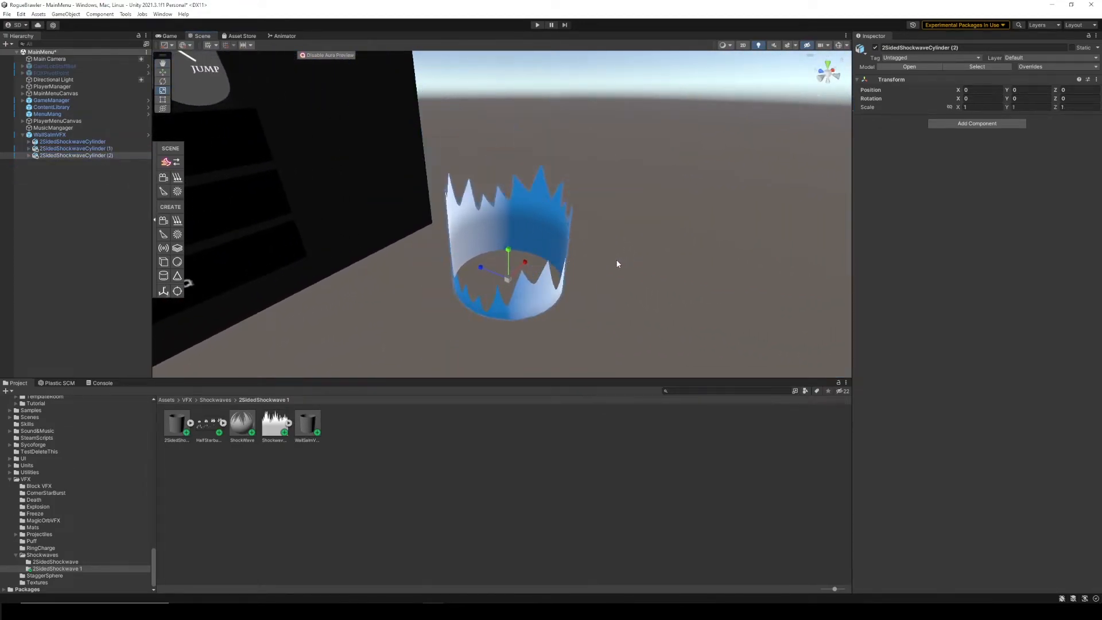
Step: Open the Animation window for WallSalmVFX and create a clip named WallSlamAnimation in the 2SidedShockwave 1 folder
double_click(62, 135)
click(155, 14)
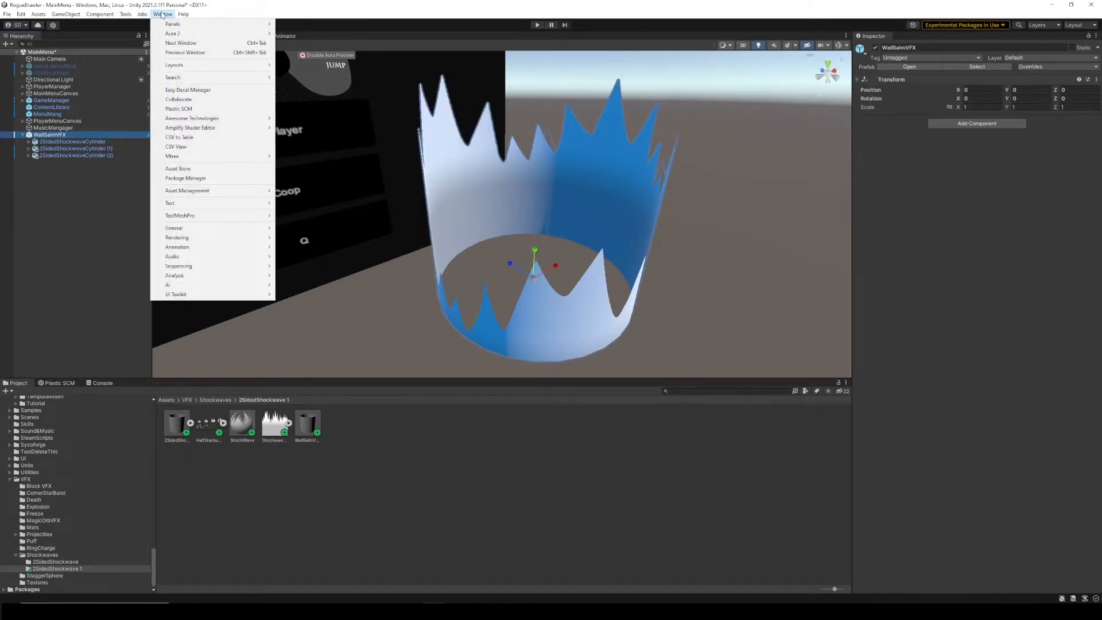
mouse_move(200, 248)
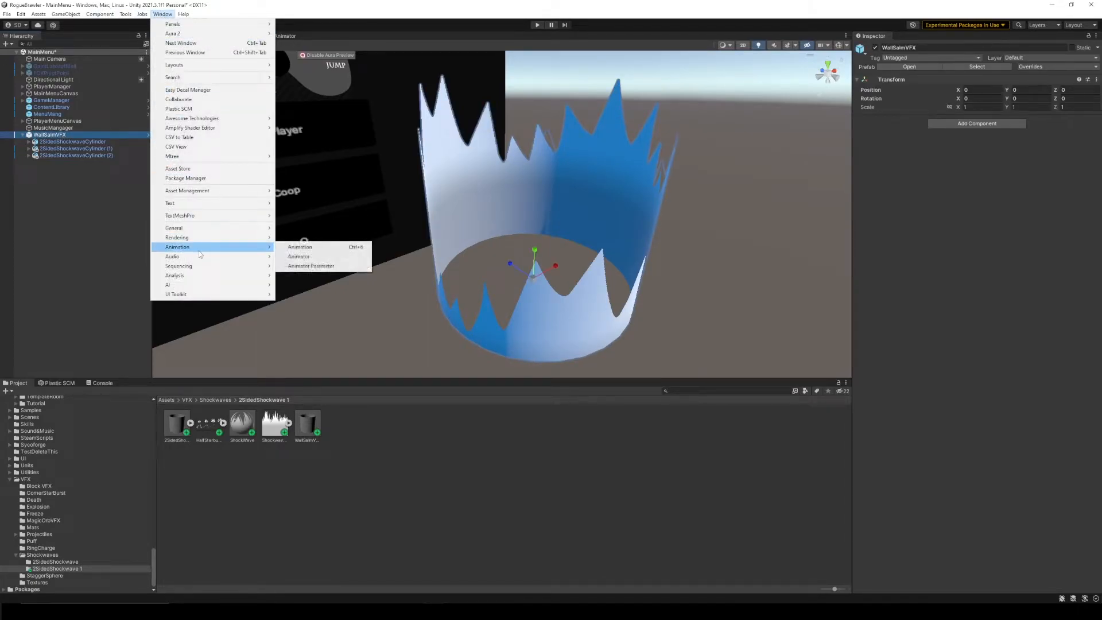
click(295, 247)
drag(487, 324, 487, 376)
click(623, 468)
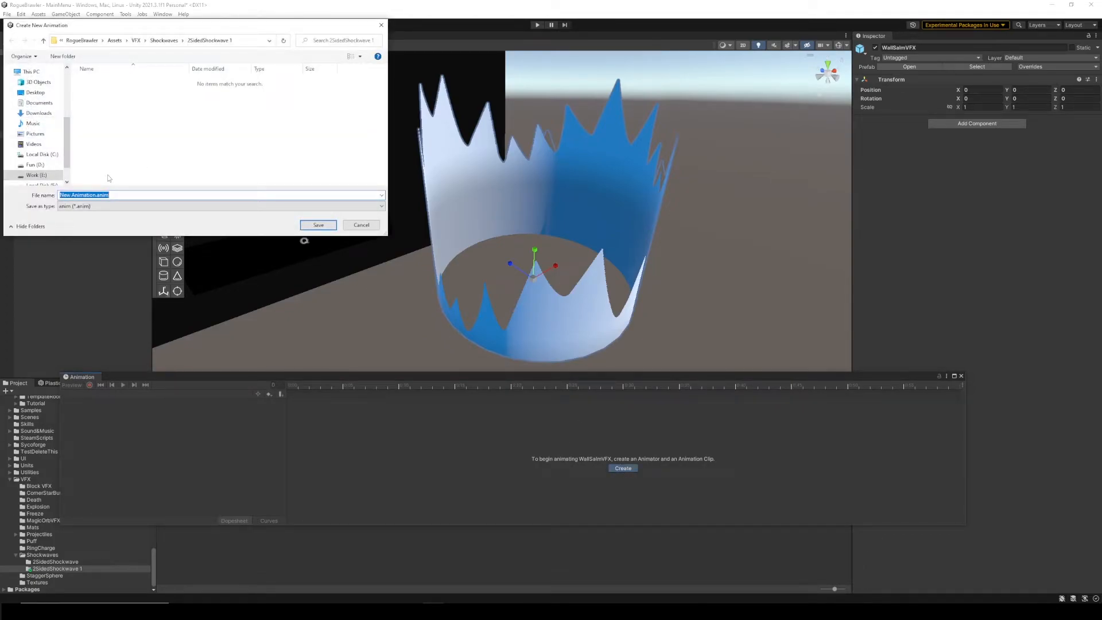
text(WallSlam)
click(319, 226)
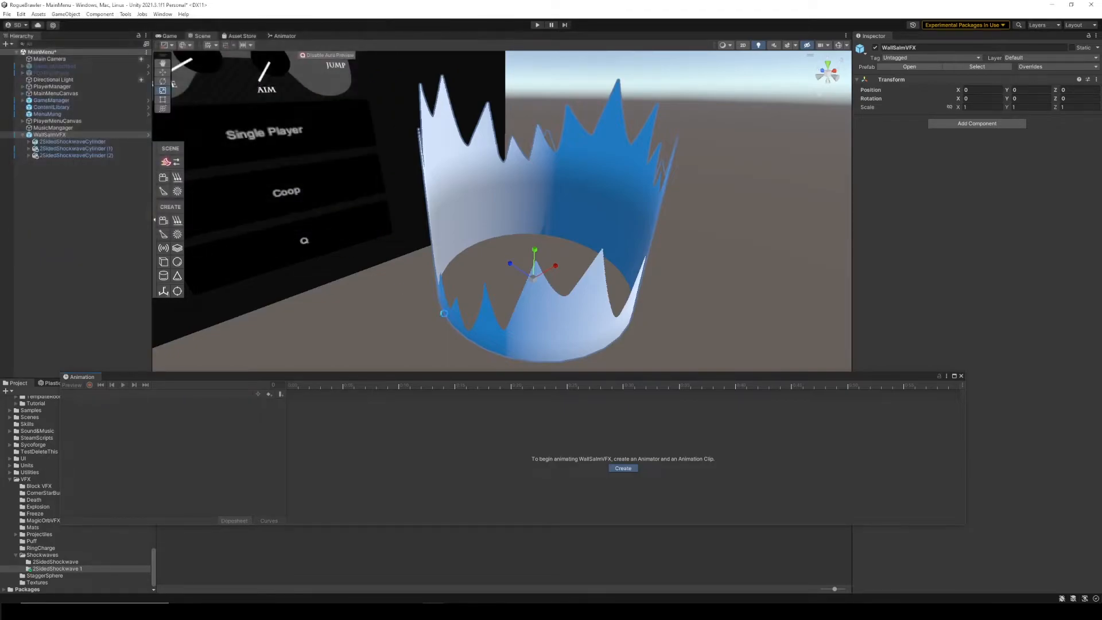
Step: Search the project for "cow" and place the cow prefab in the scene as a size reference
right_drag(354, 201, 354, 242)
key(w)
key(s)
drag(524, 377, 421, 468)
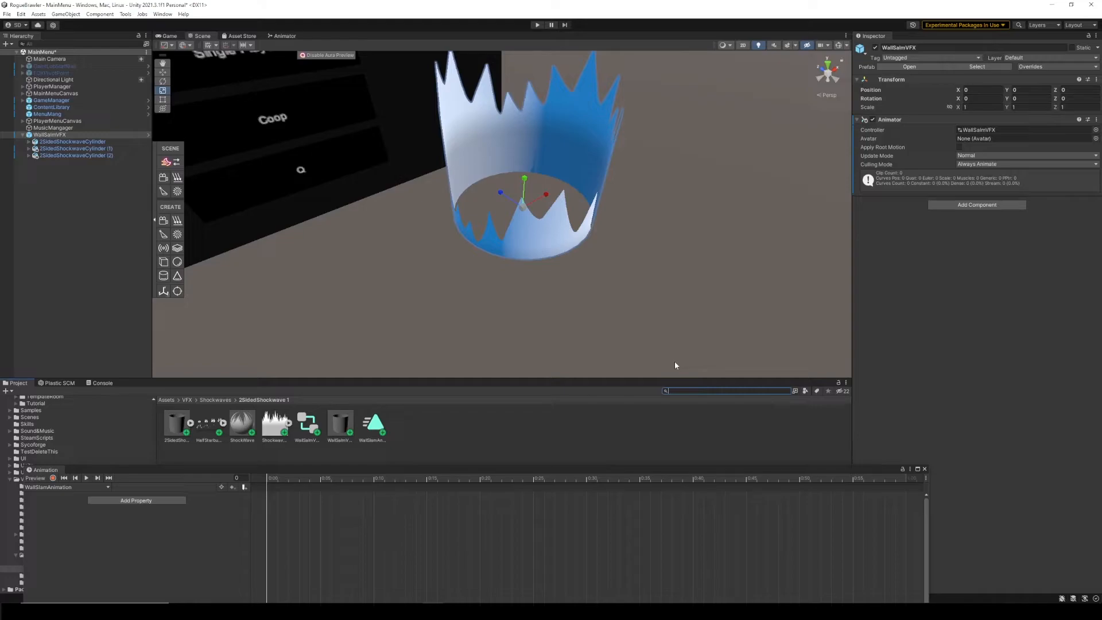
text(cow)
drag(421, 415, 513, 289)
Step: Set the cow's X, Y and Z position to 0 so it sits at the shockwave's centre
click(978, 90)
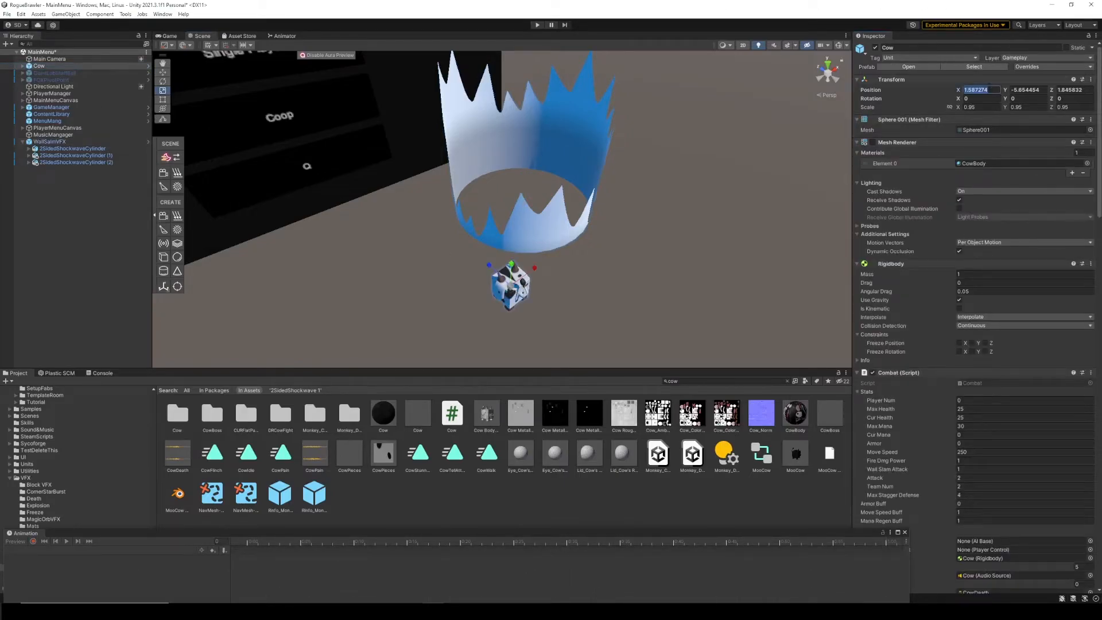
text(0)
click(1014, 90)
text(0)
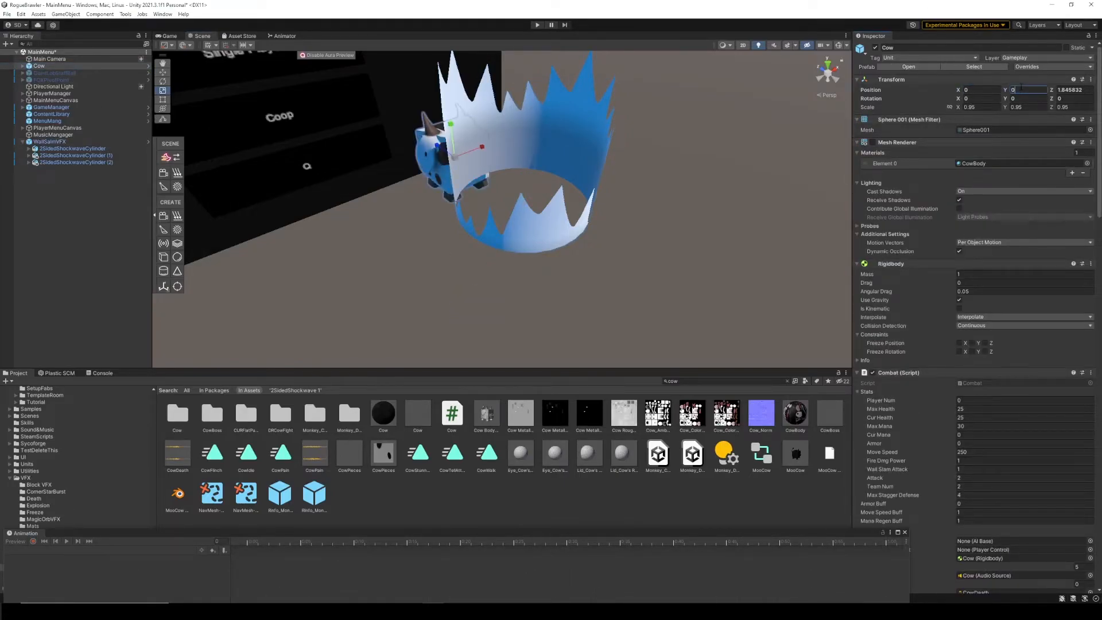
click(1068, 90)
text(0)
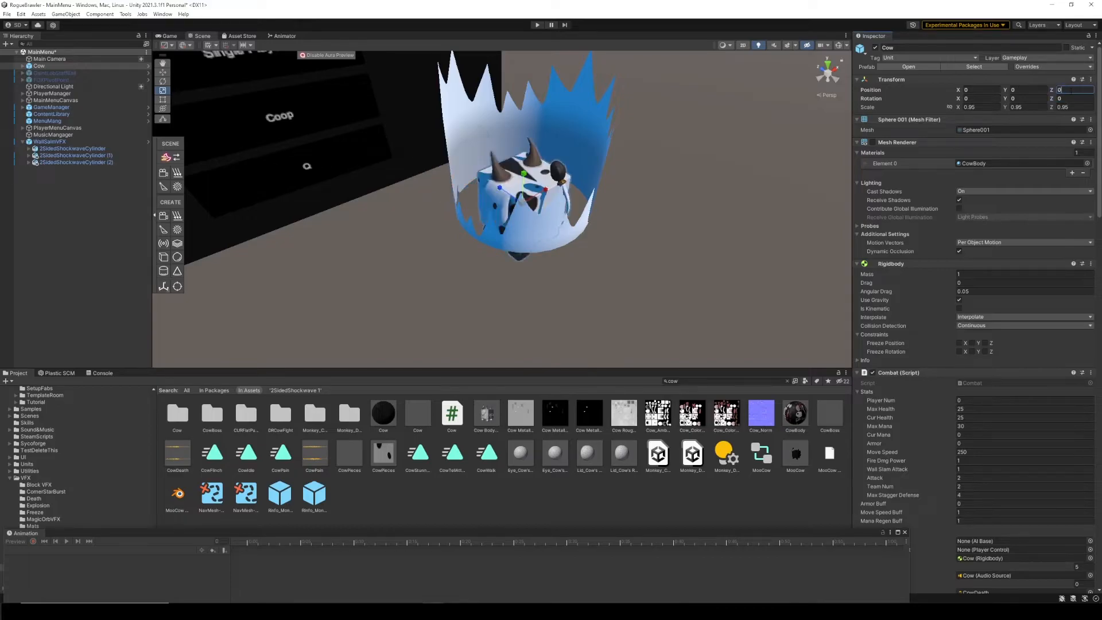
Step: Raise the cow inside the shockwave cylinder to a Y position of about 0.5
right_drag(660, 160, 708, 103)
key(w)
key(s)
key(w)
drag(581, 241, 585, 182)
right_drag(589, 187, 539, 152)
key(w)
key(s)
drag(539, 151, 539, 139)
right_drag(539, 140, 563, 247)
key(w)
key(s)
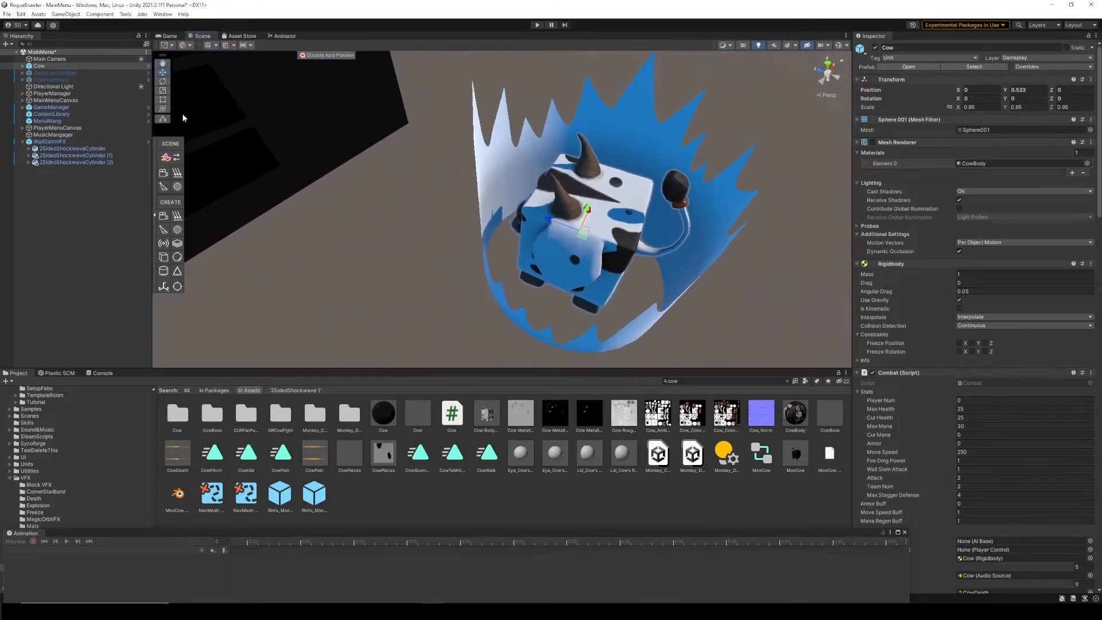
Step: Tilt the cow to a rotation of about -41, -17, 25 and lower it to about Y 0.45
click(162, 81)
drag(599, 200, 636, 245)
mouse_move(582, 207)
mouse_down()
mouse_move(596, 216)
mouse_move(585, 246)
mouse_move(588, 213)
mouse_up()
click(163, 73)
key(w)
right_drag(588, 214, 617, 138)
key(s)
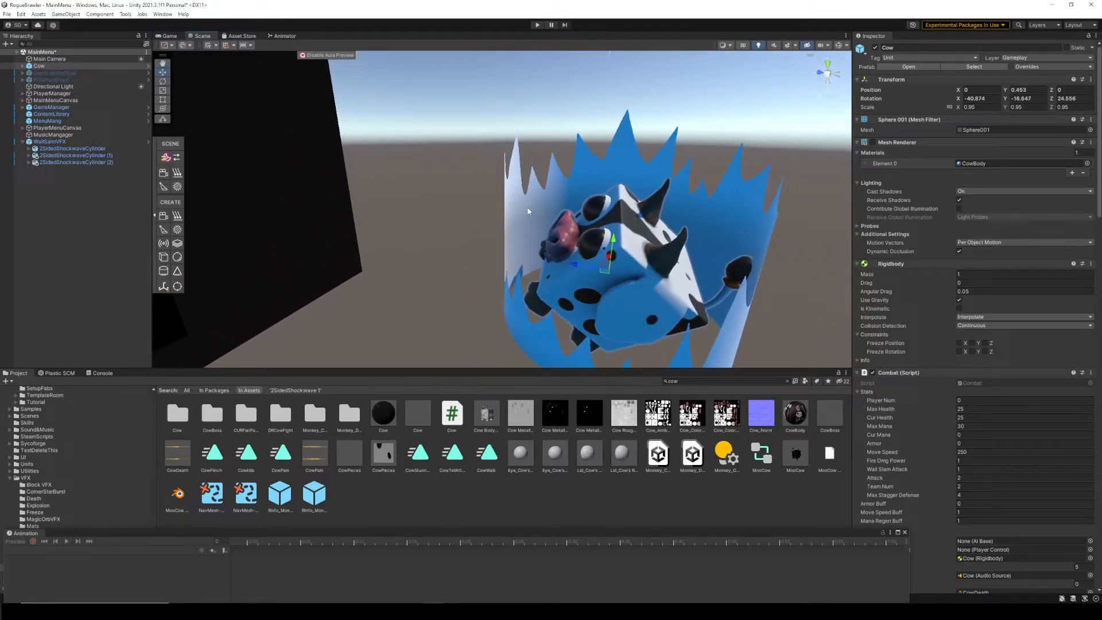
Step: Select WallSalmVFX and reposition and resize the Animation window so the timeline and the effect can both be seen
click(39, 143)
right_drag(631, 188, 606, 219)
key(w)
key(s)
drag(445, 534, 504, 293)
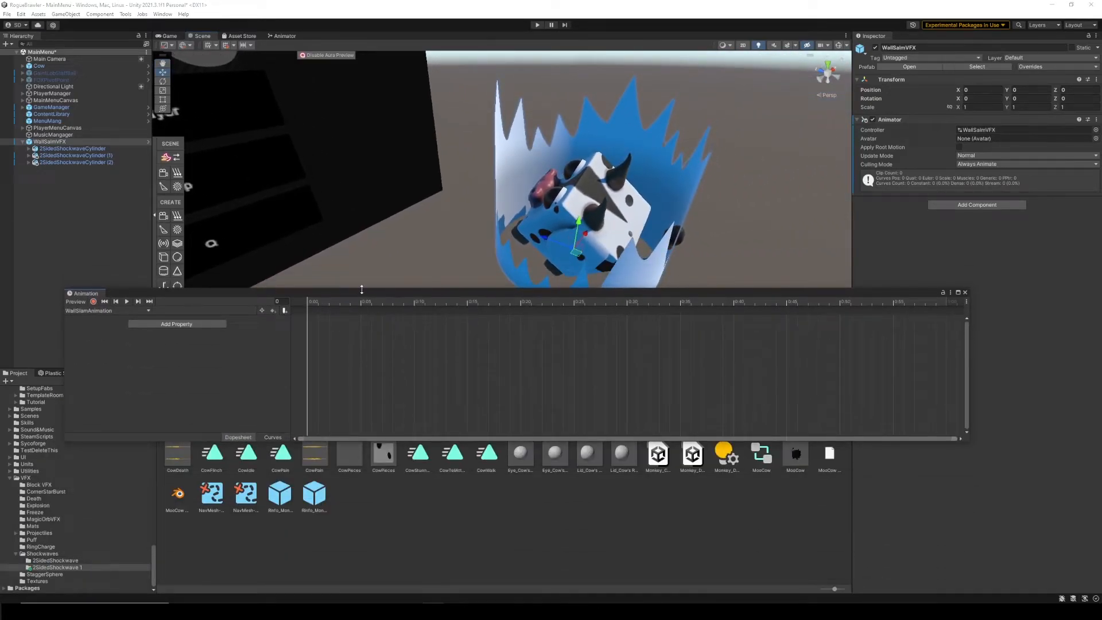
drag(361, 290, 363, 306)
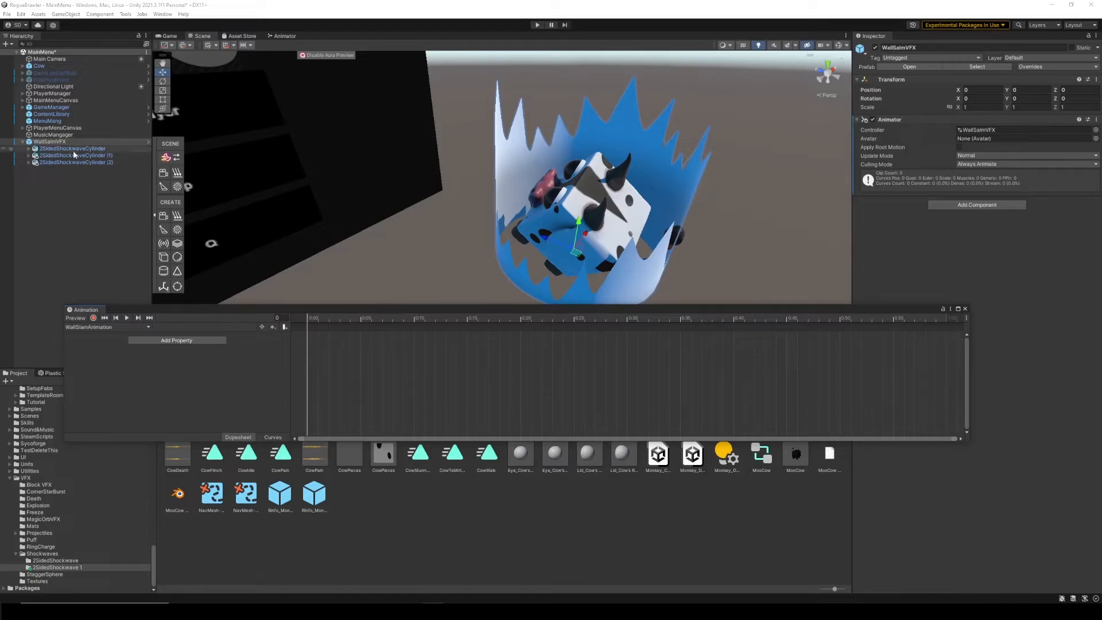
Step: Start keyframe recording and deactivate 2SidedShockwaveCylinder (1) and (2) at frame 0
click(93, 317)
click(73, 149)
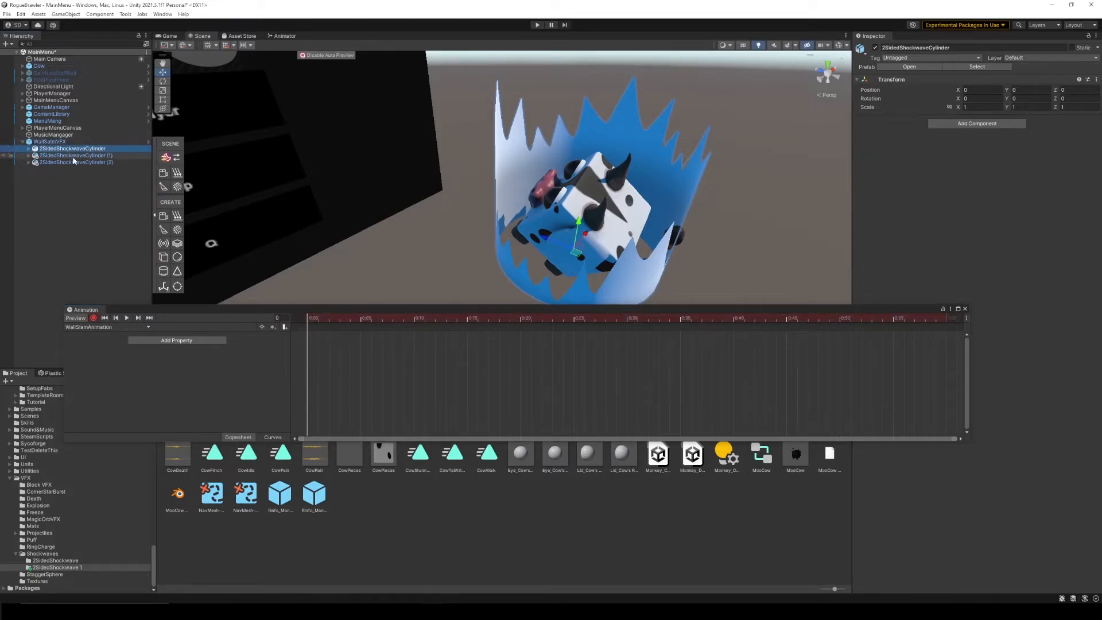
click(74, 155)
shift+click(74, 162)
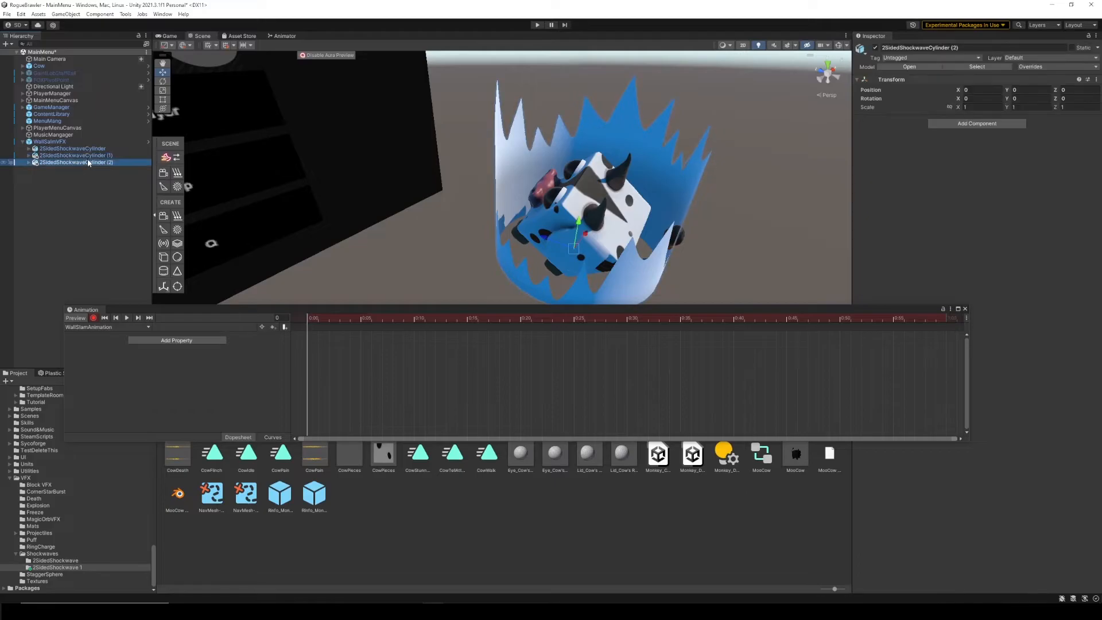
click(875, 48)
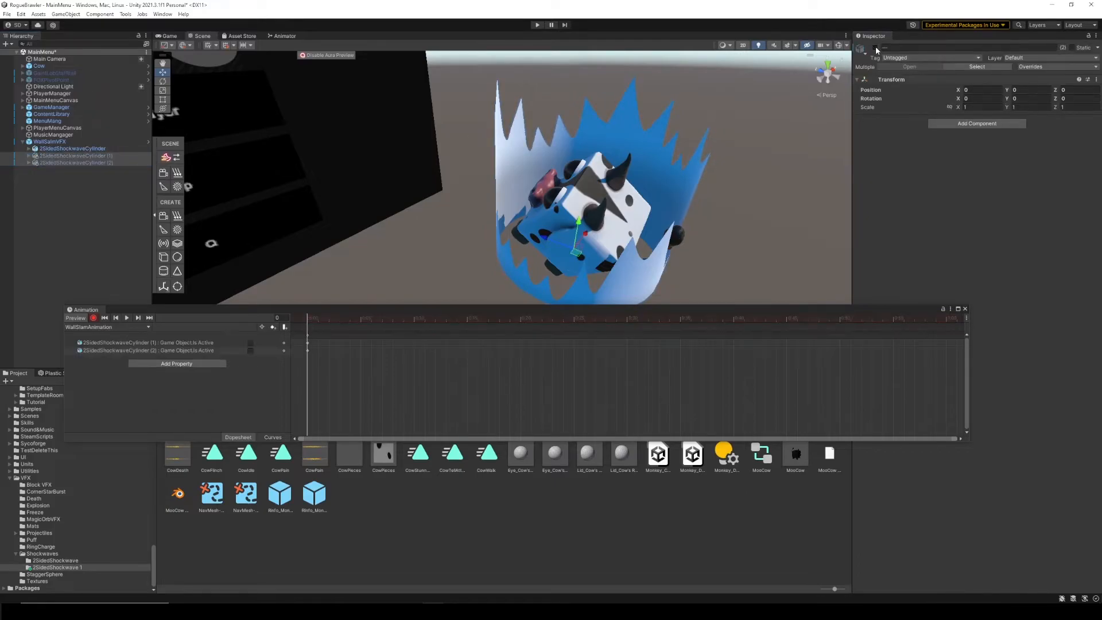
Step: Key the first 2SidedShockwaveCylinder's scale to 0.9 on X and Z at frame 0
click(85, 151)
right_drag(572, 201, 549, 201)
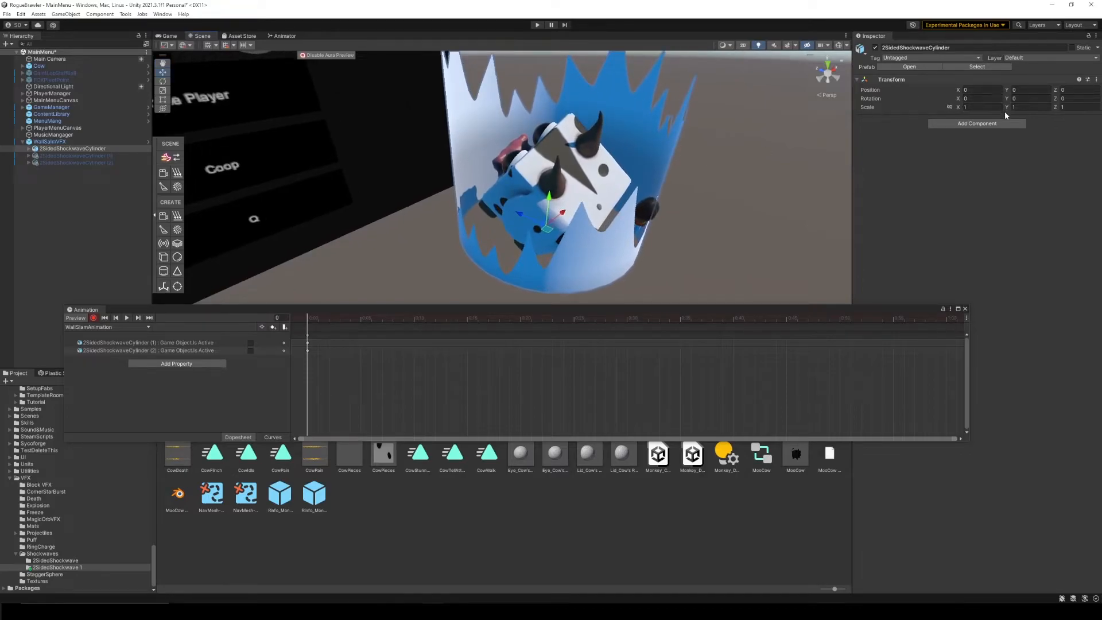
drag(957, 109, 951, 108)
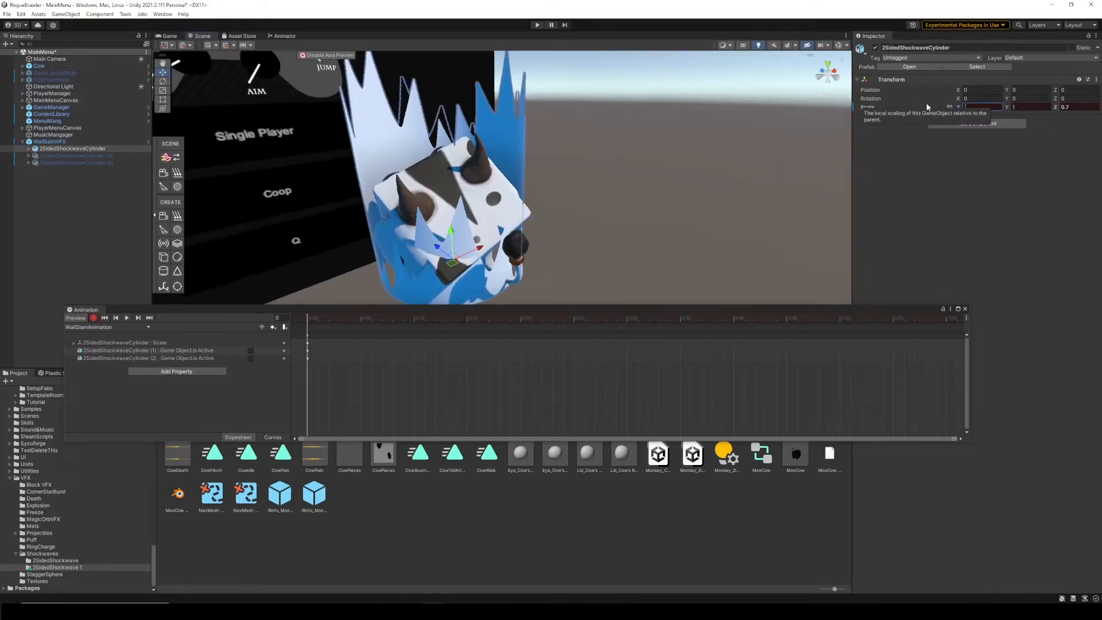
text(0.9)
key(Tab)
key(Tab)
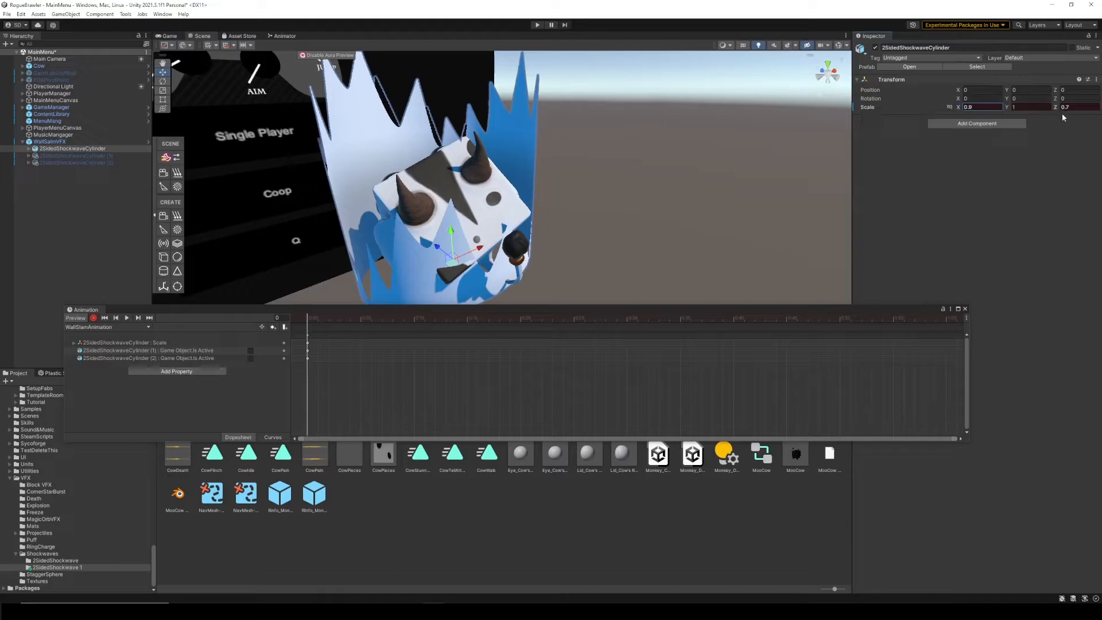
text(.9)
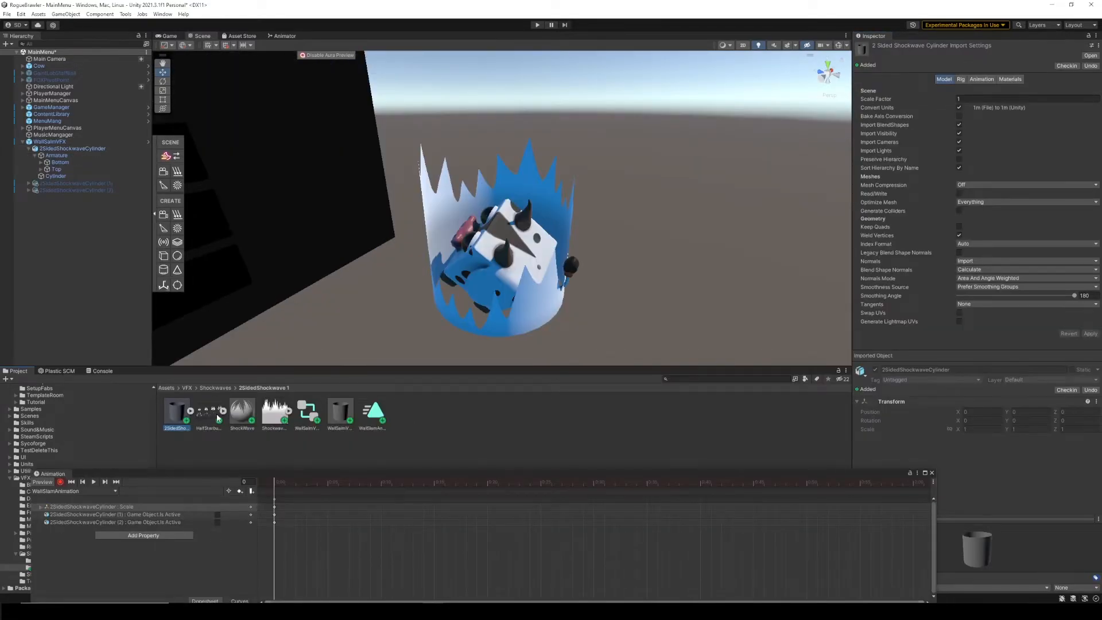
Step: Give the ShockWave material a hot pink emission color and sample that pink for its albedo color
click(218, 418)
click(243, 415)
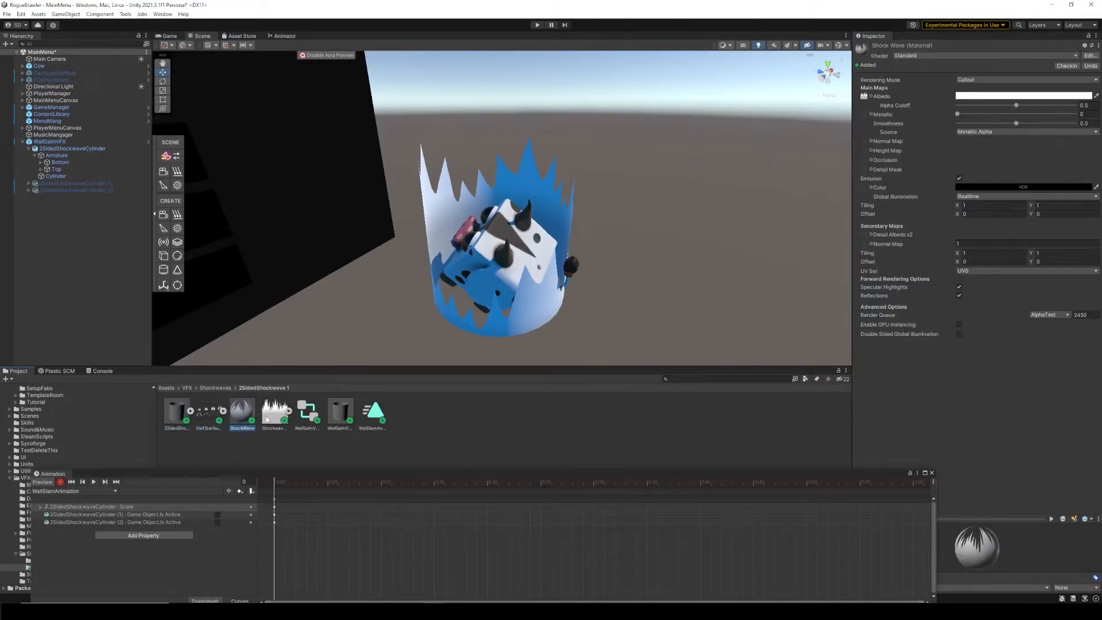
click(959, 179)
click(959, 178)
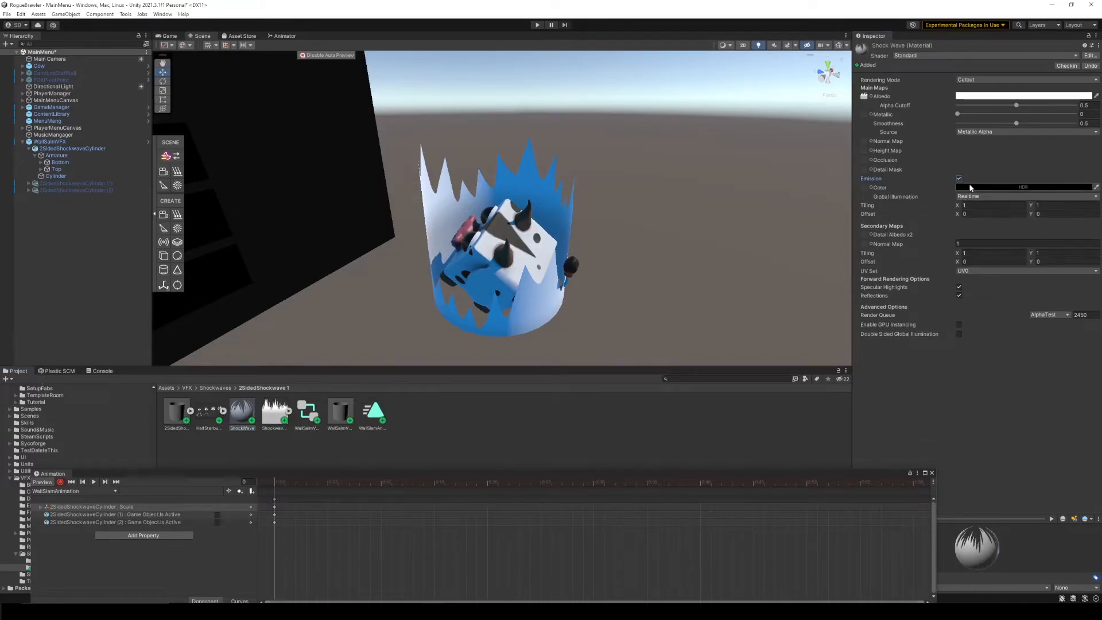
click(969, 187)
drag(1048, 283, 1061, 270)
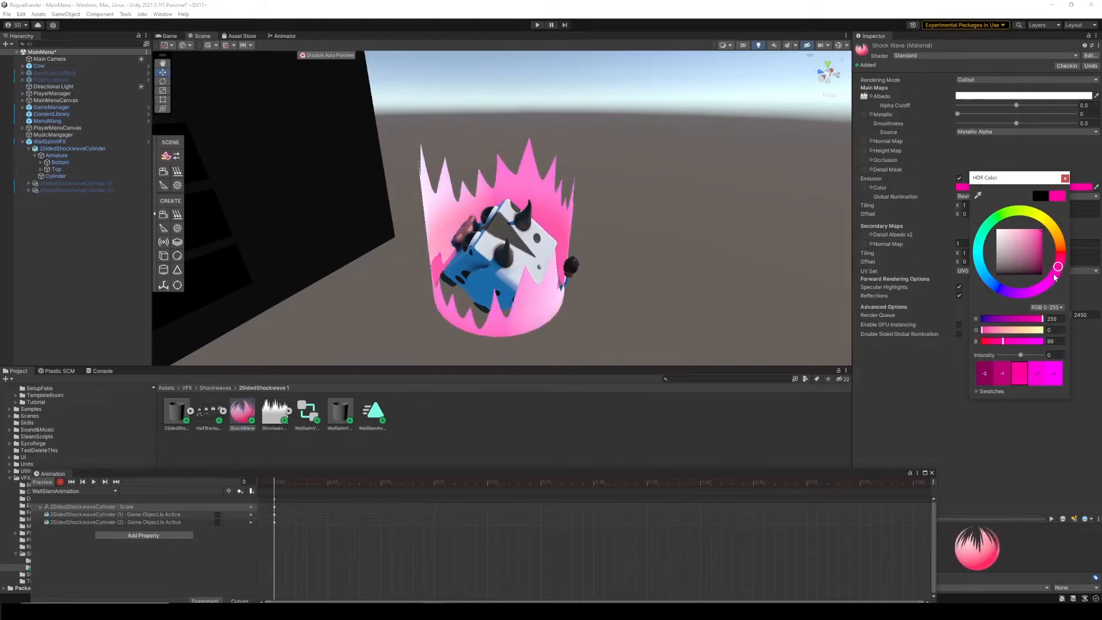
drag(1059, 268, 1060, 271)
click(1065, 177)
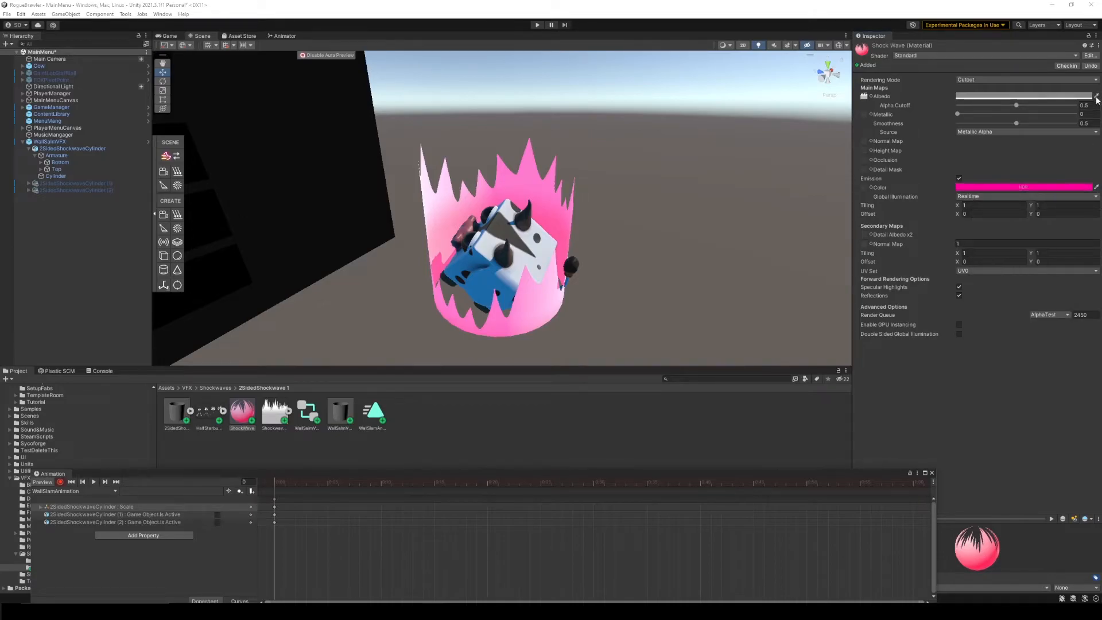
click(1053, 186)
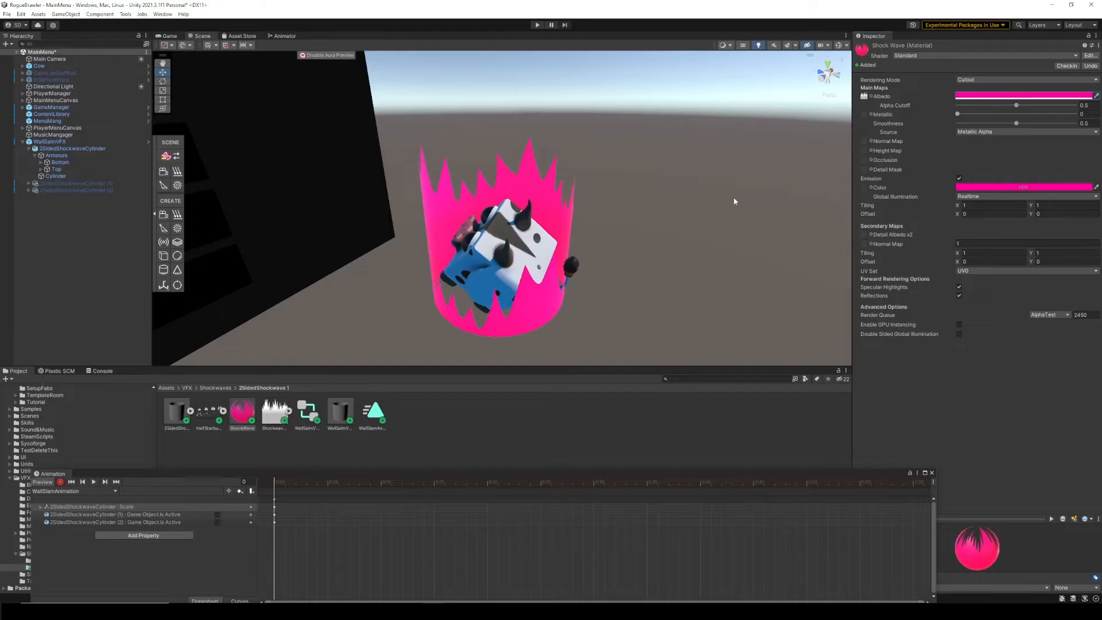
Step: Key the scale of the cylinder's Top bone to 1.3 on X and Z at frame 0
click(55, 170)
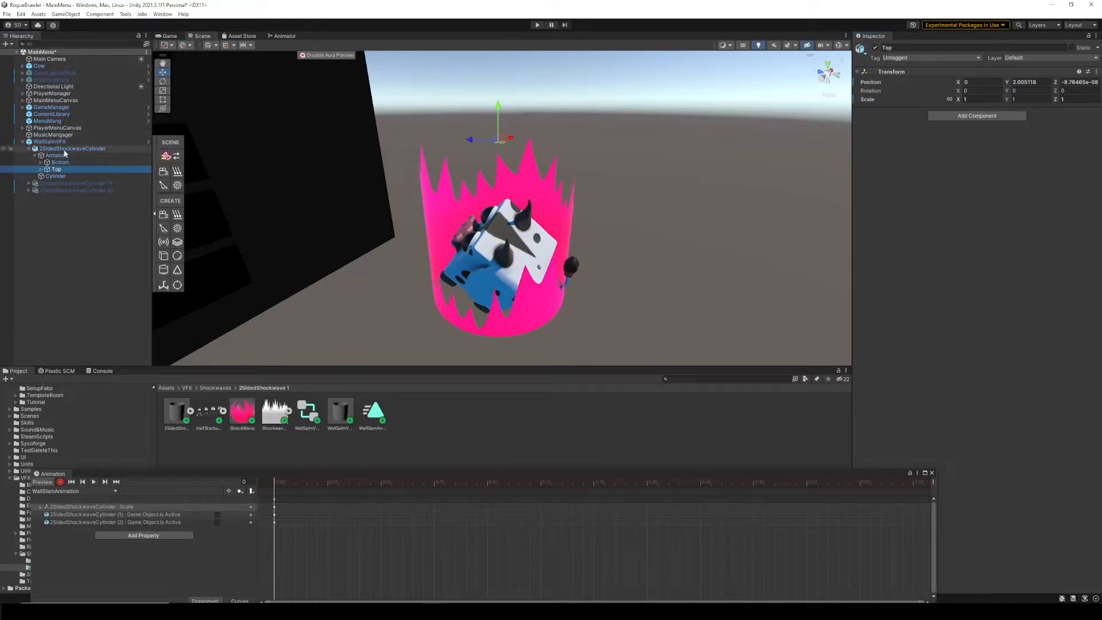
click(966, 100)
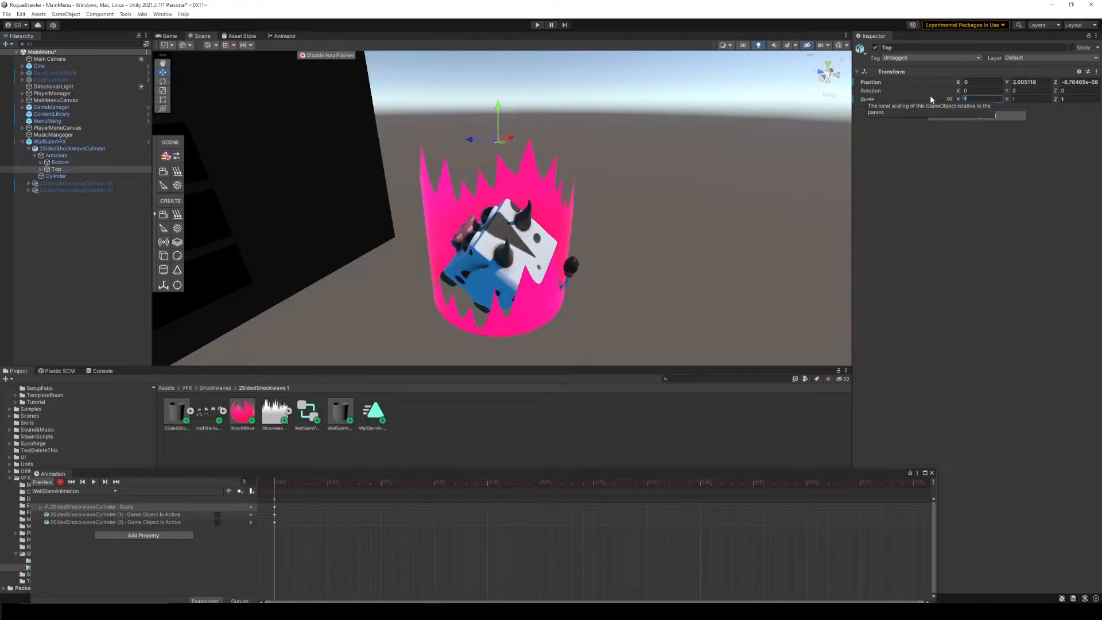
text(1.3)
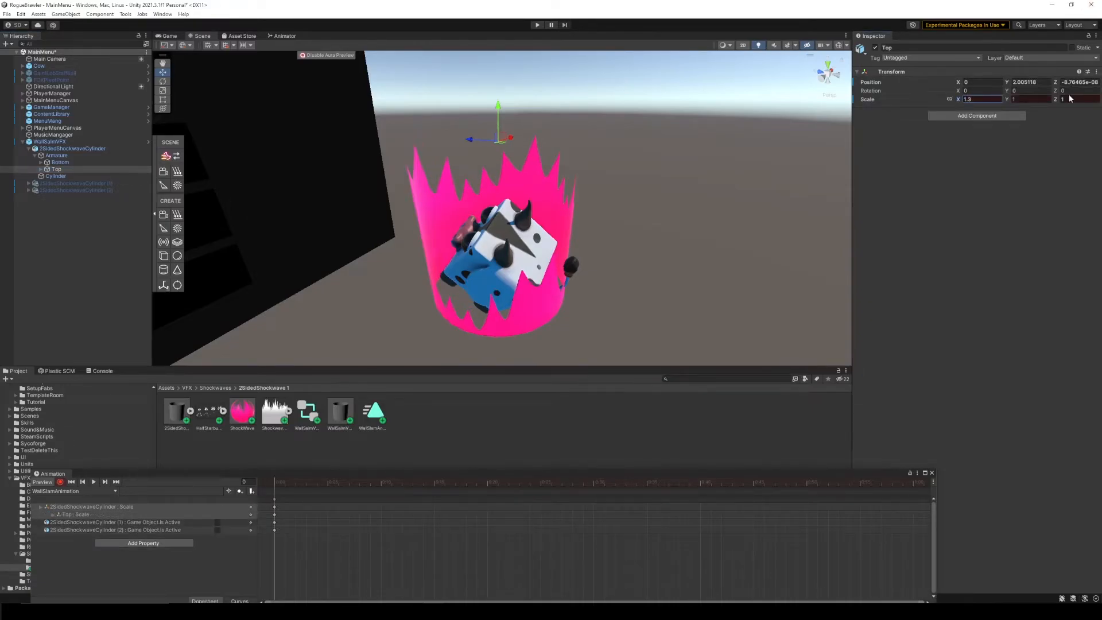
key(Tab)
key(Tab)
text(1.3)
Step: Raise the Top bone to a Y position of about 2.6 to make the cylinder taller
mouse_move(690, 195)
right_down()
mouse_move(683, 180)
mouse_move(704, 189)
right_up()
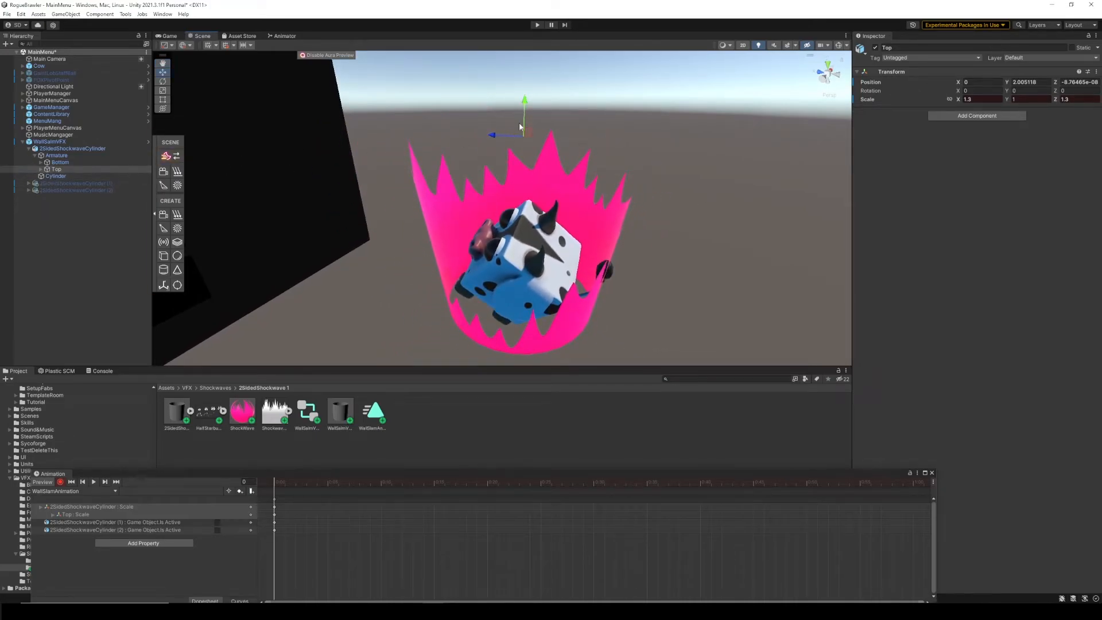
scroll(524, 108, down, 1)
drag(524, 117, 529, 81)
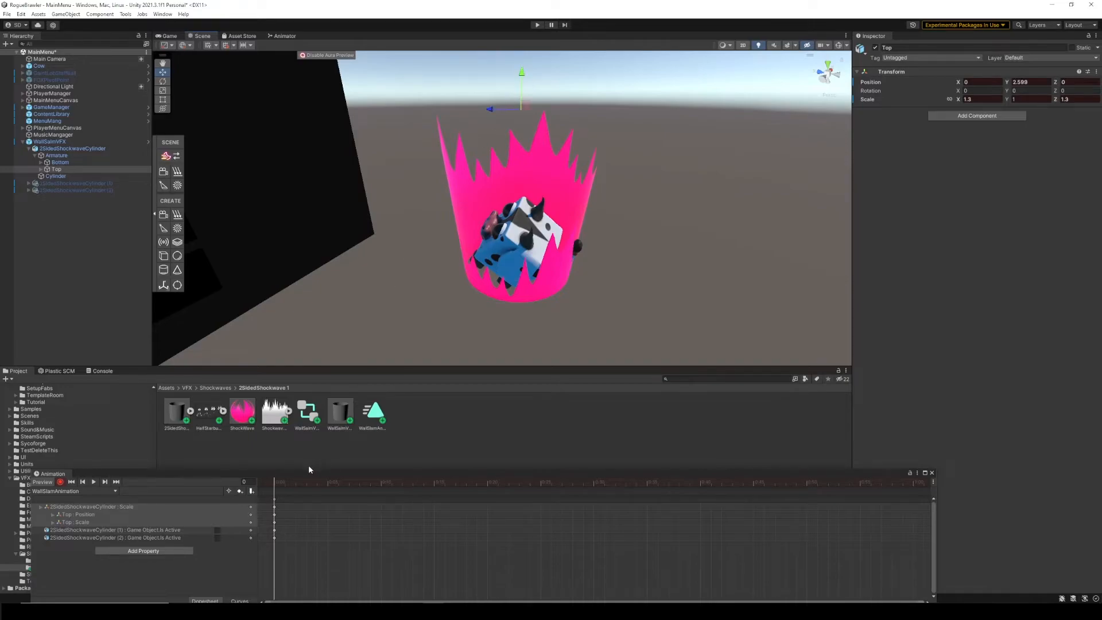
Step: Key the first 2SidedShockwaveCylinder's scale to 2 on X and Z at frame 8
drag(317, 474, 367, 408)
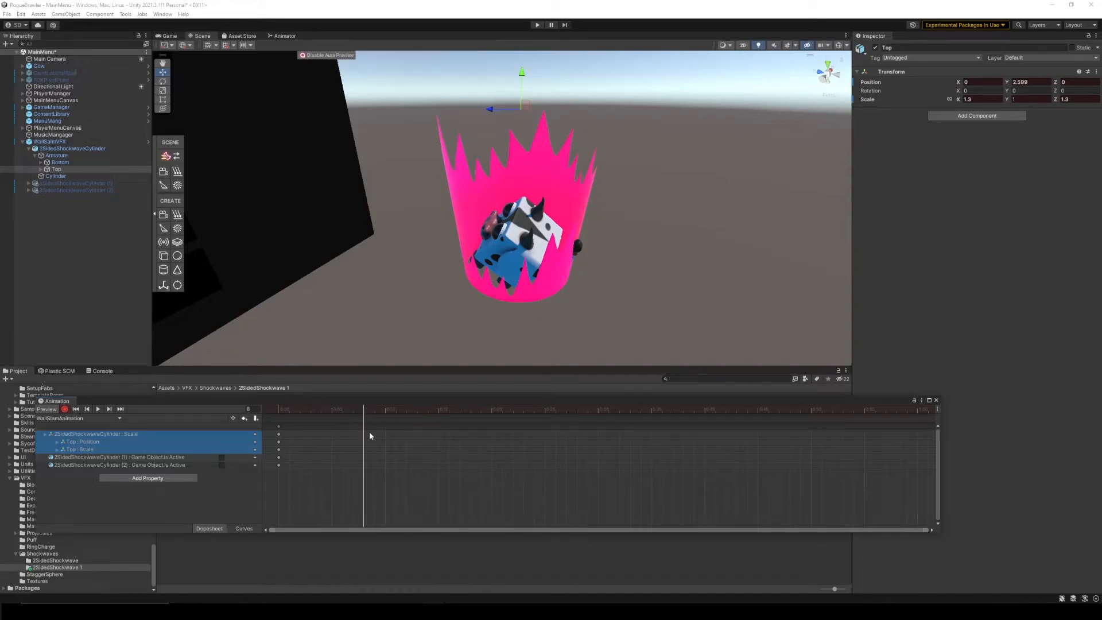
mouse_move(364, 408)
mouse_down()
mouse_move(374, 406)
mouse_move(363, 408)
mouse_up()
right_drag(390, 208, 443, 255)
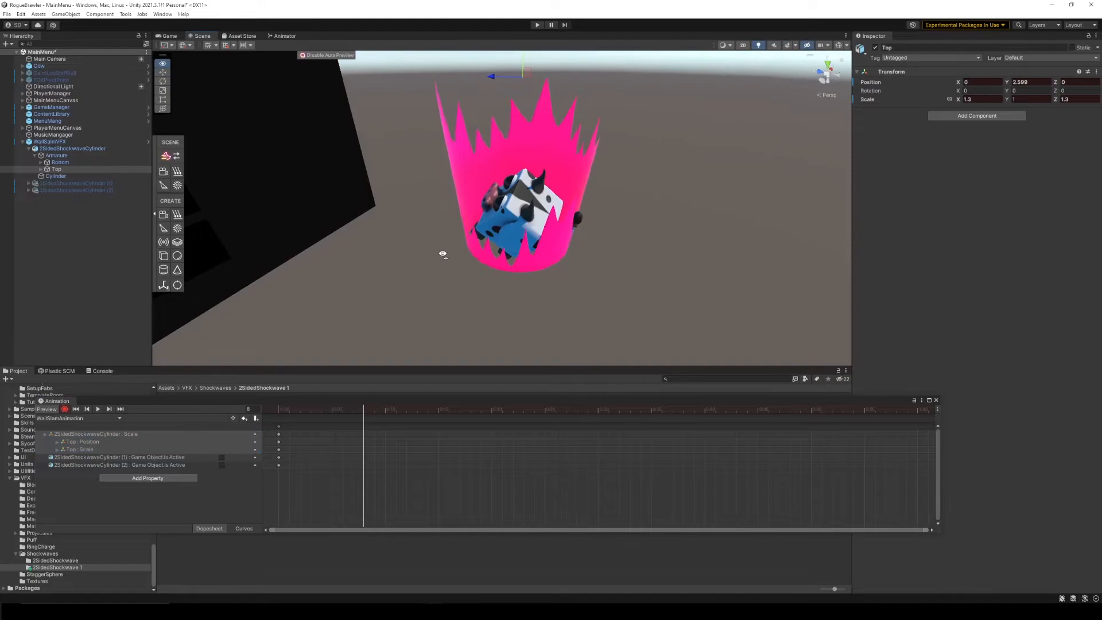
click(52, 150)
right_drag(580, 216, 597, 208)
key(w)
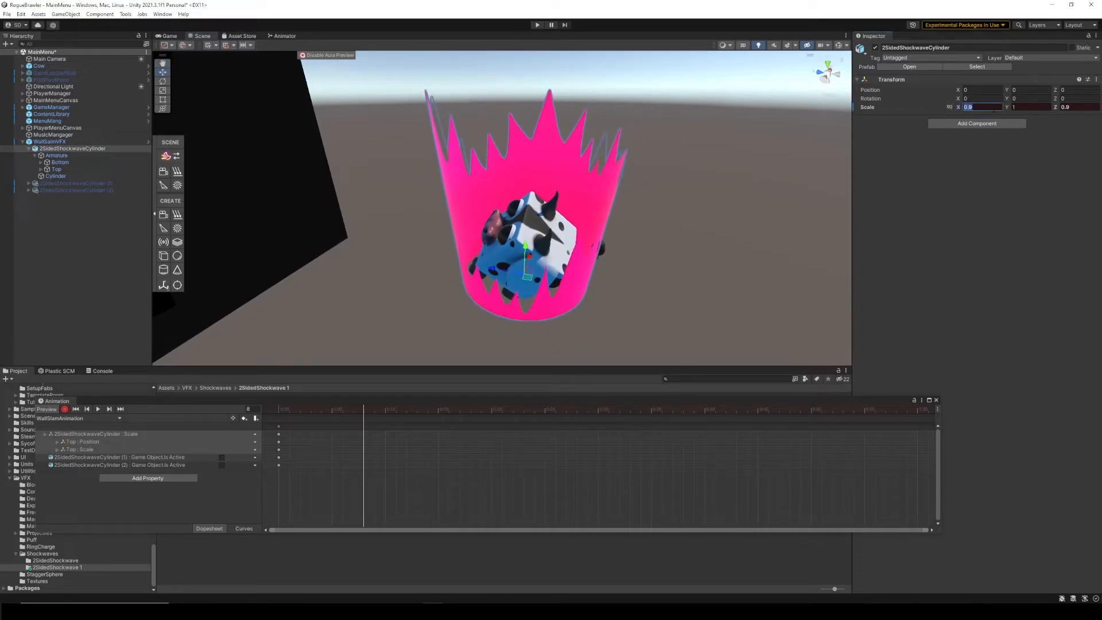
text(2)
key(Tab)
key(Tab)
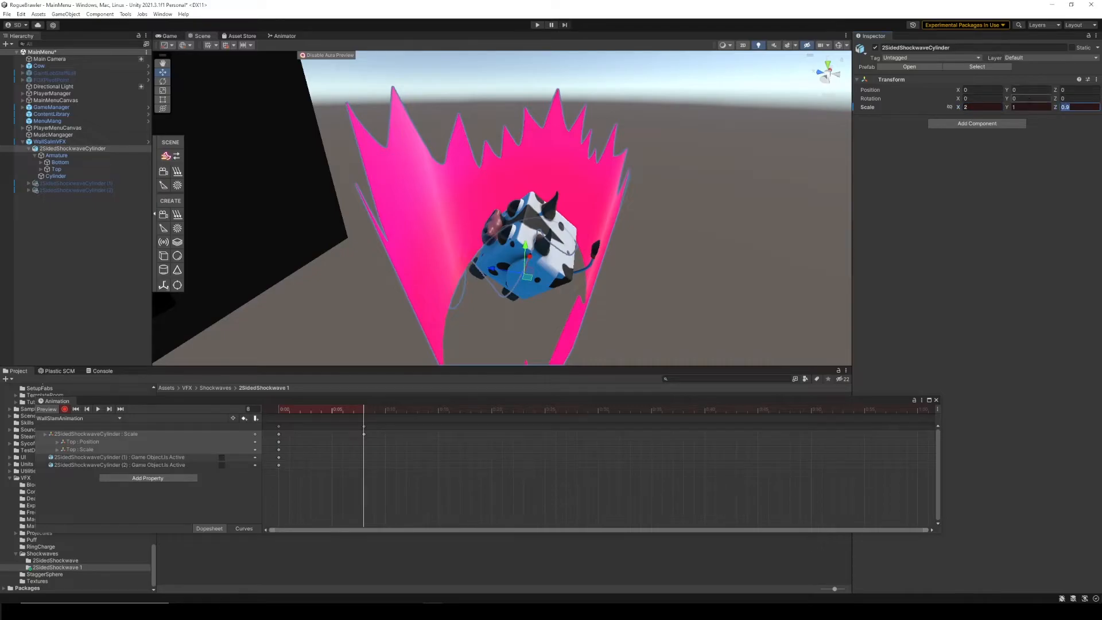
text(2)
Step: Increase the cylinder's frame 8 scale to 2.5 on X and Z
right_drag(652, 195, 655, 241)
click(980, 108)
text(2.5)
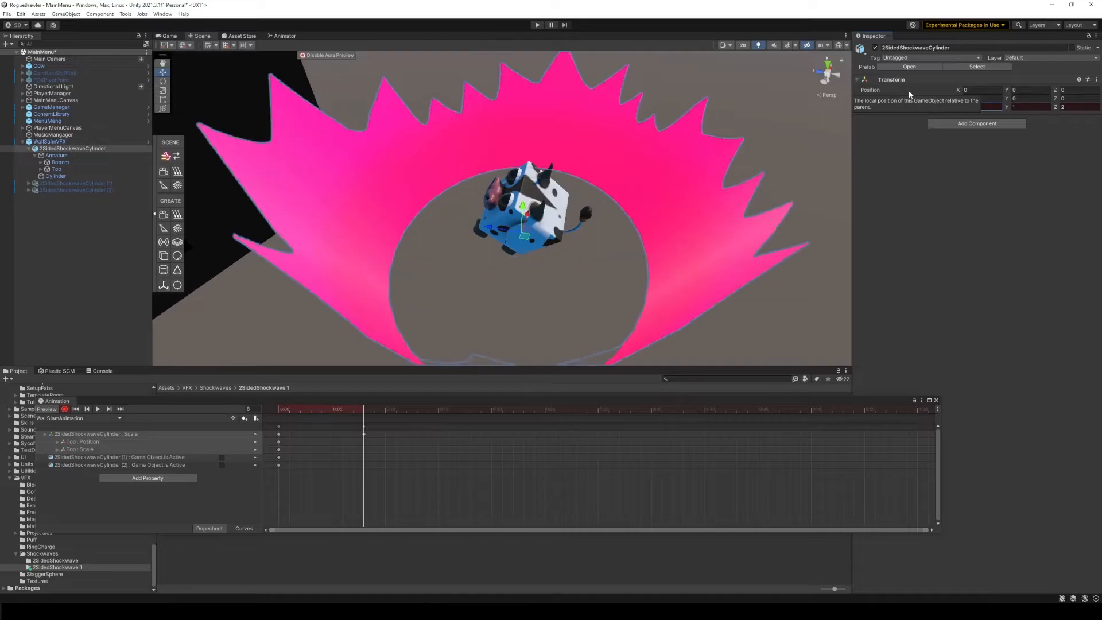
click(1064, 108)
text(21.)
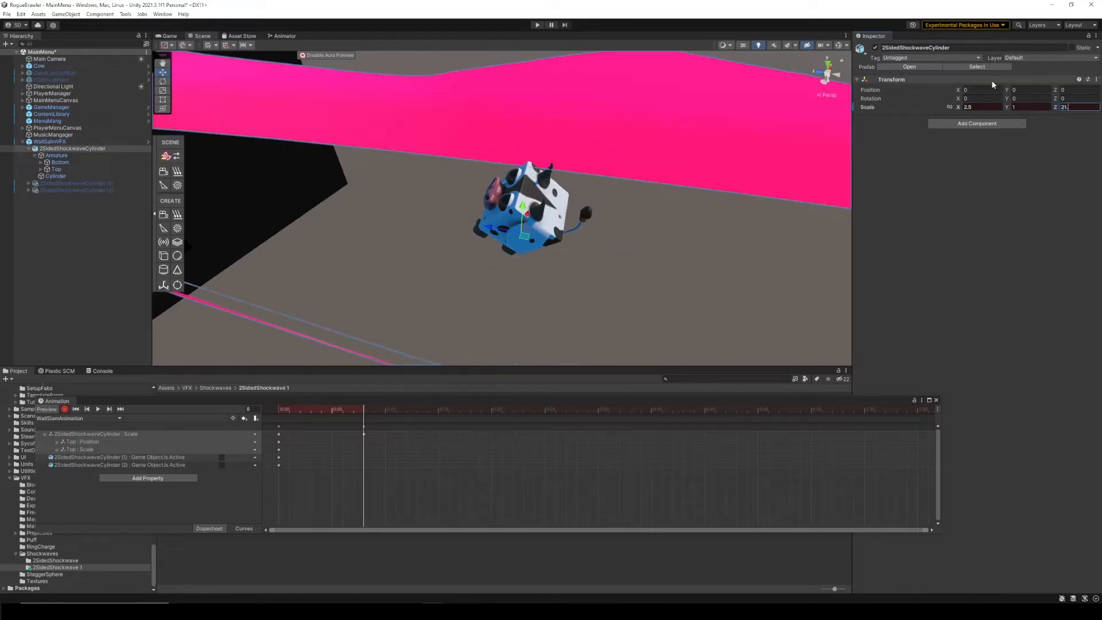
key(BackSpace)
key(BackSpace)
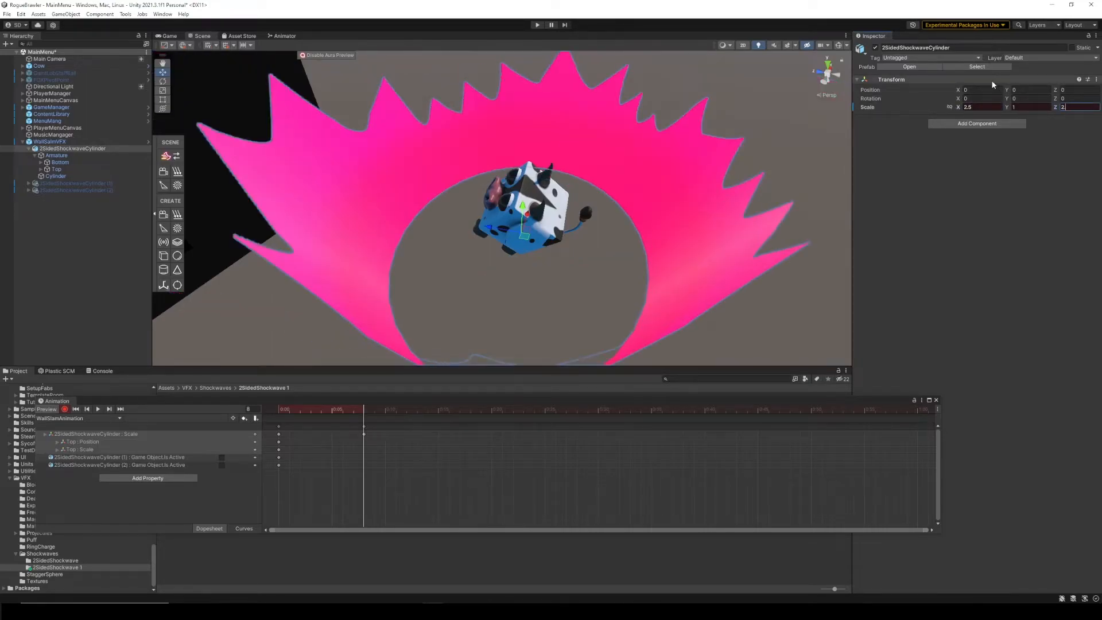
text(.5)
Step: Examine the widened shockwave cylinder around the cow from several angles
alt+drag(722, 153, 648, 167)
right_drag(649, 166, 580, 140)
key(w)
key(s)
key(w)
key(s)
key(w)
key(s)
key(w)
key(w)
key(s)
right_drag(571, 143, 657, 150)
key(w)
key(s)
mouse_move(461, 172)
right_down()
mouse_move(487, 256)
mouse_move(457, 190)
mouse_move(465, 174)
right_up()
key(w)
key(s)
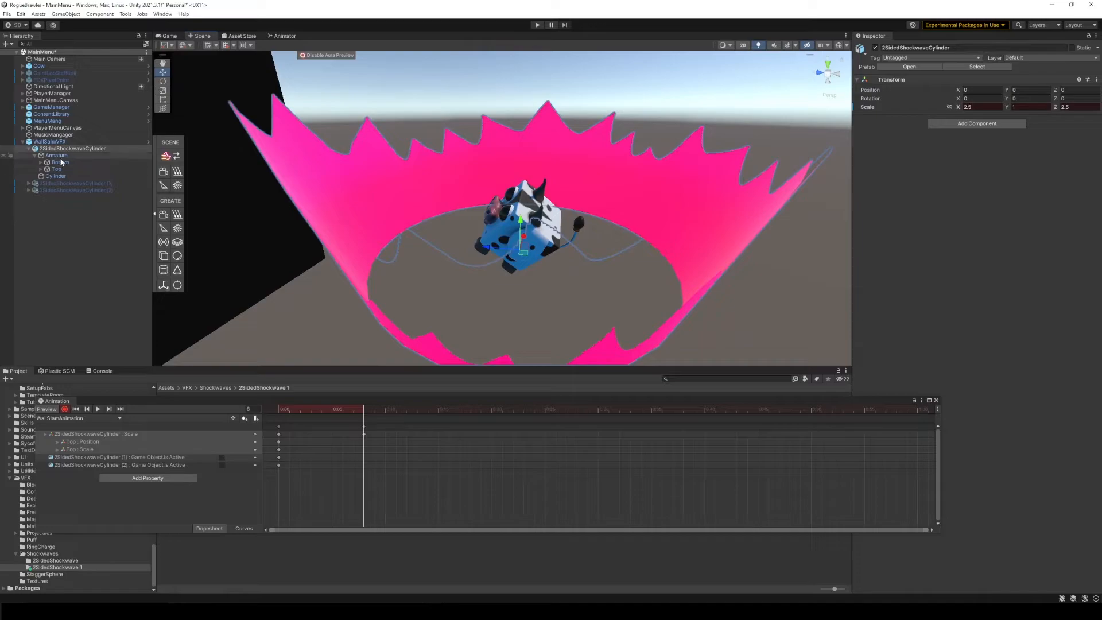
Step: Key the Cylinder mesh's ShockWave material at frame 8 with a Y tiling of 0.3 and a Y offset of 0.7
click(58, 177)
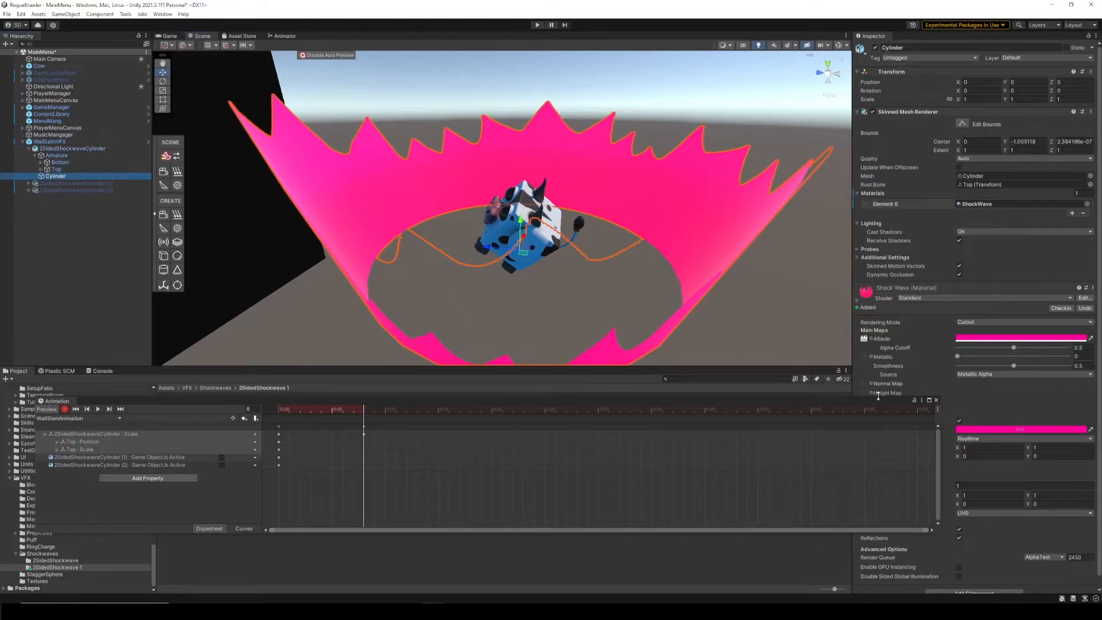
scroll(869, 396, down, 1)
drag(878, 402, 859, 318)
drag(785, 321, 763, 483)
drag(1028, 437, 1029, 437)
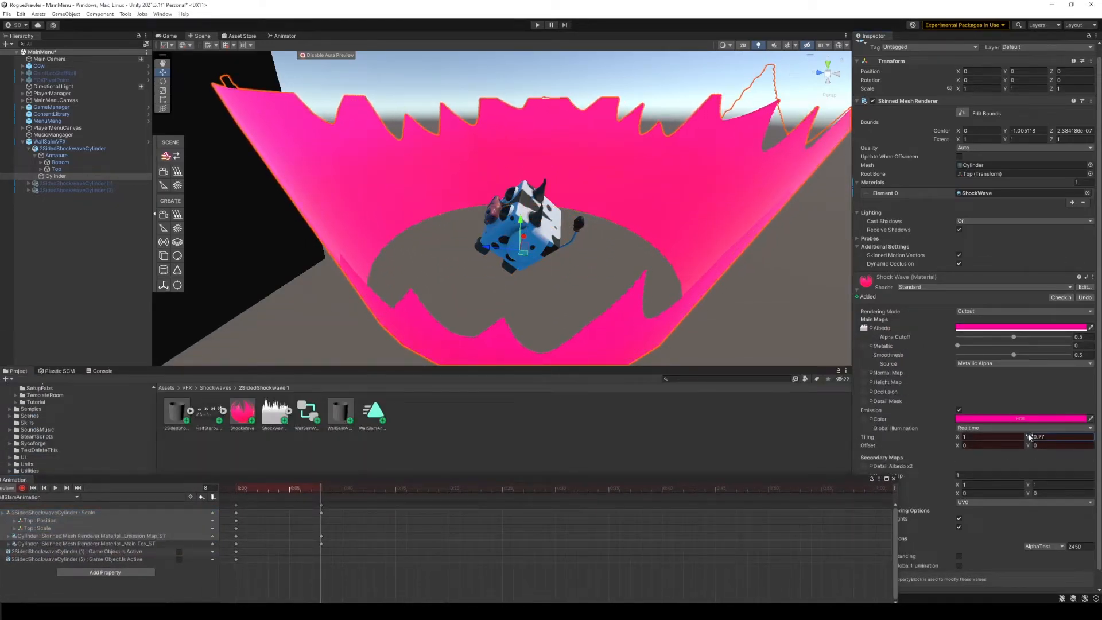
text(0.3)
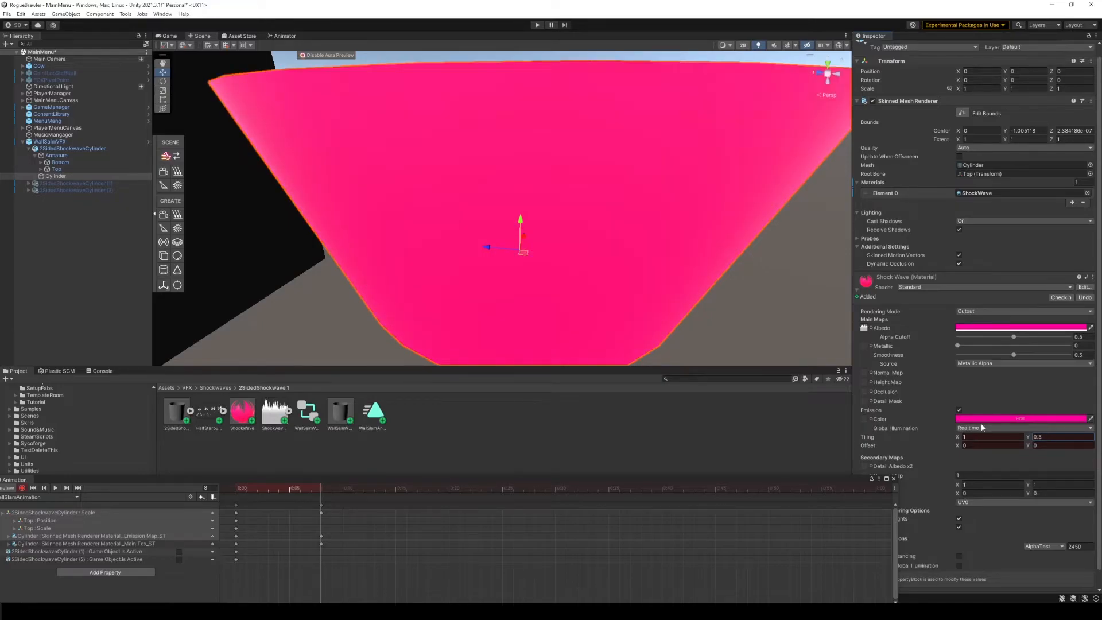
click(1049, 445)
drag(1028, 444, 1034, 448)
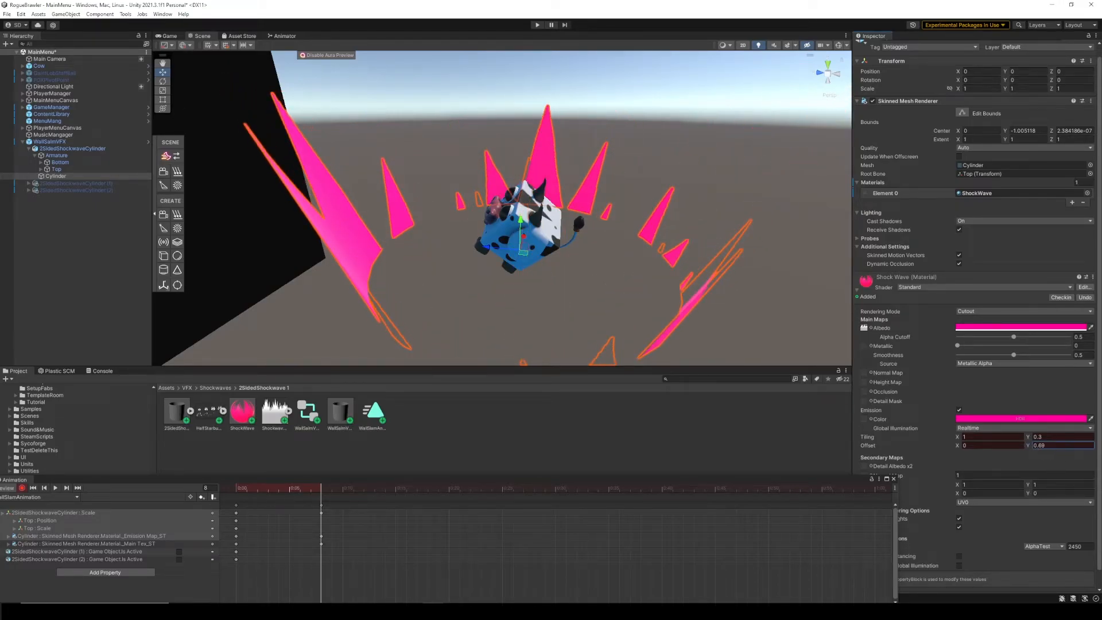
text(0)
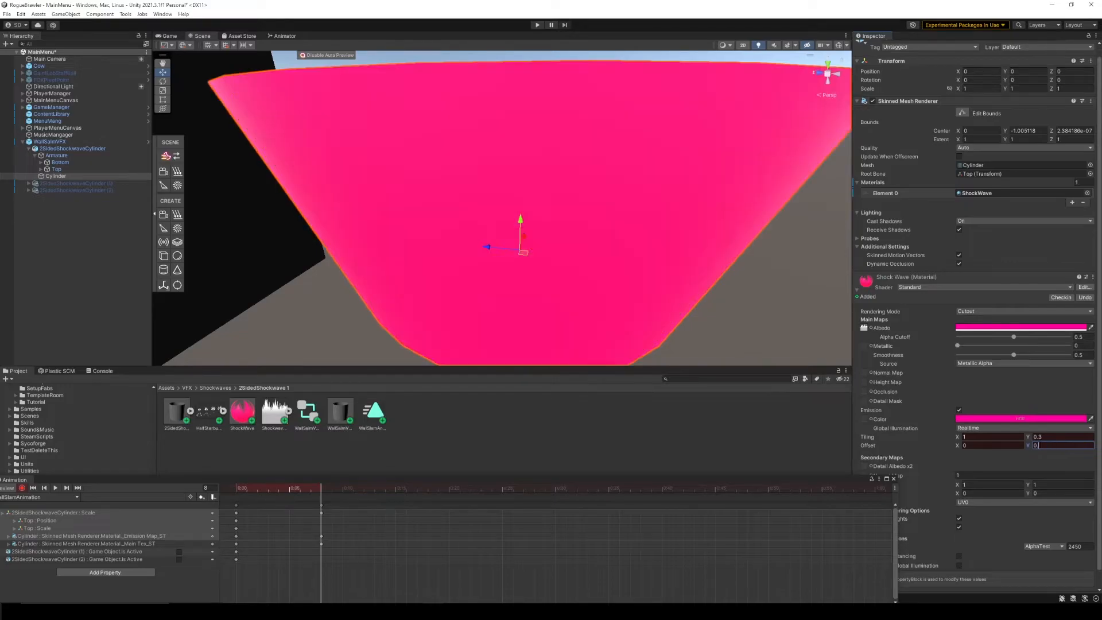
text(.7)
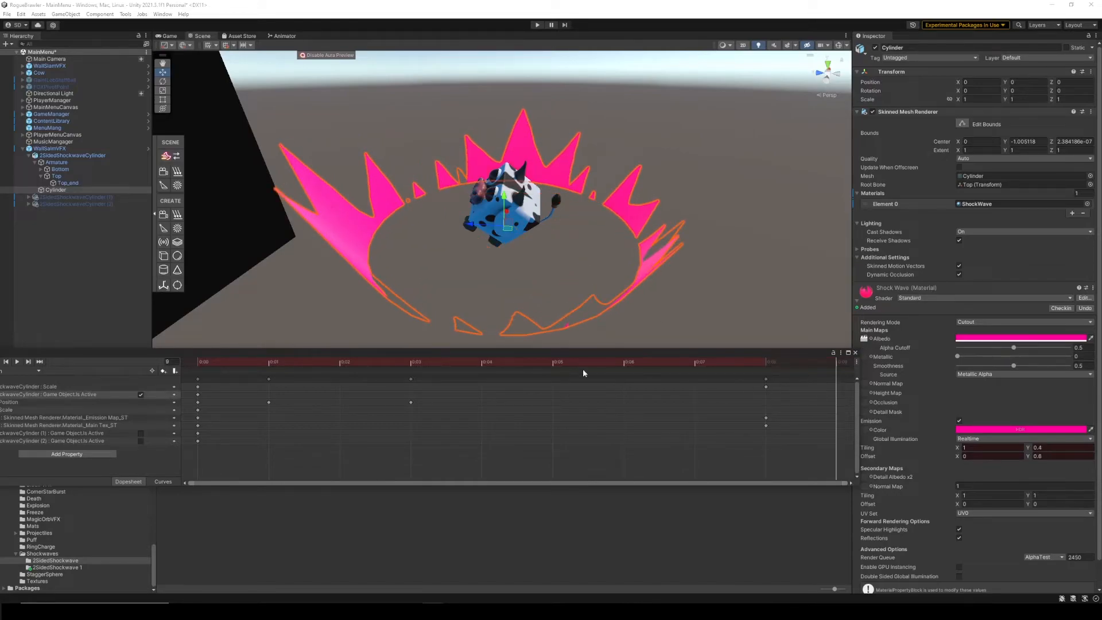
Step: Key the first 2SidedShockwaveCylinder as inactive at frame 9
drag(518, 356, 555, 377)
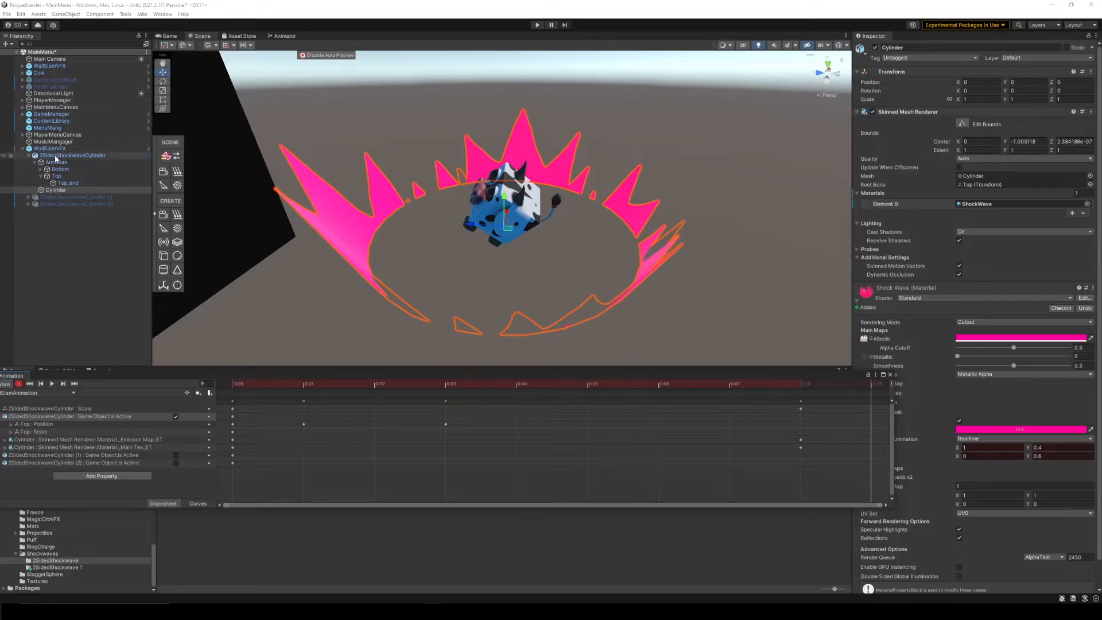
click(132, 154)
click(874, 48)
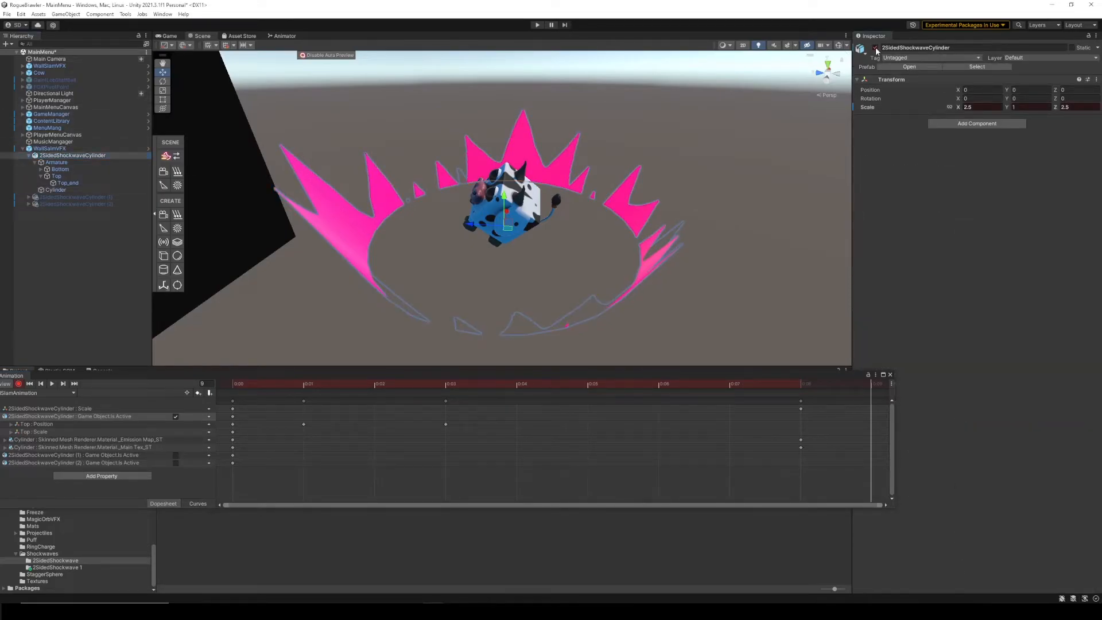
Step: Preview the first cylinder's expanding shockwave animation from frame 0
drag(747, 394, 211, 385)
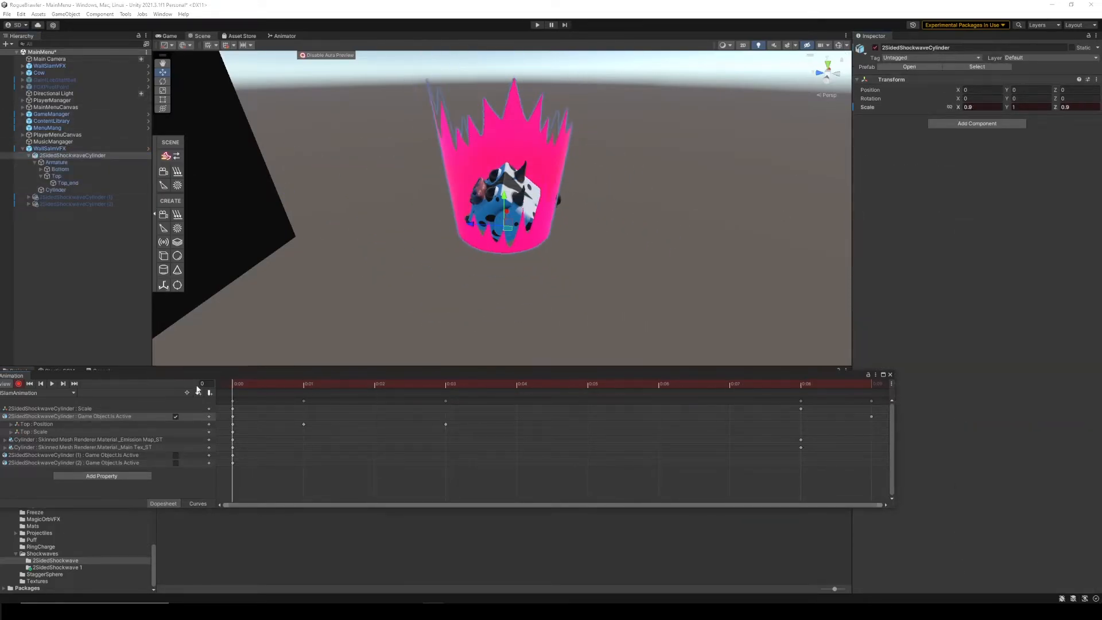
click(53, 384)
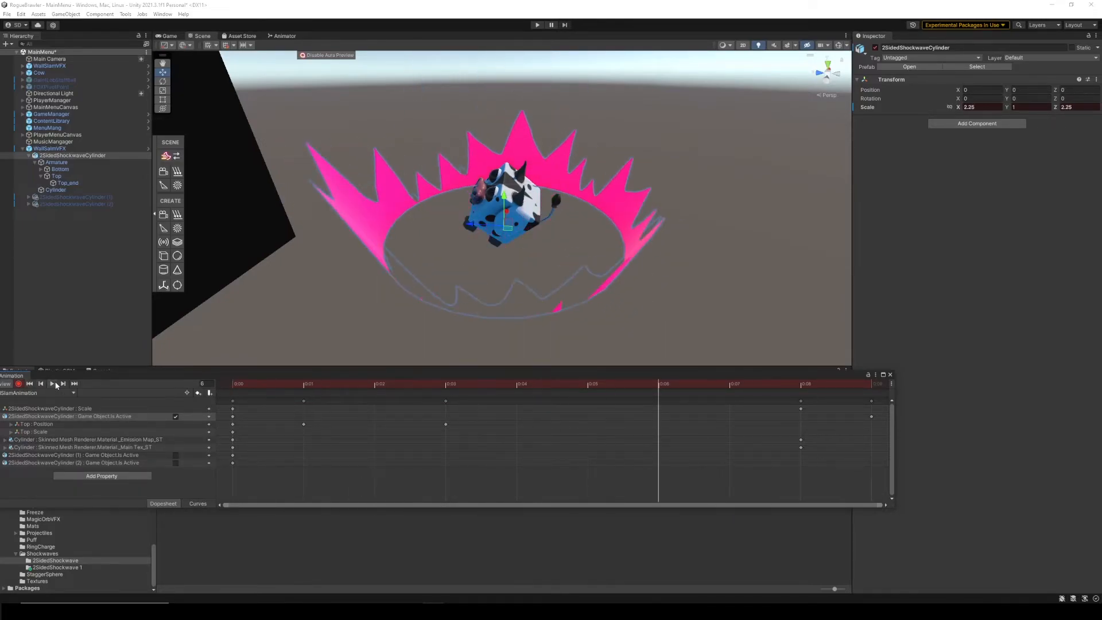
click(290, 384)
Step: Key the Cylinder material's albedo and emission colors to purple, about B800FF, at frame 3
drag(270, 387, 436, 397)
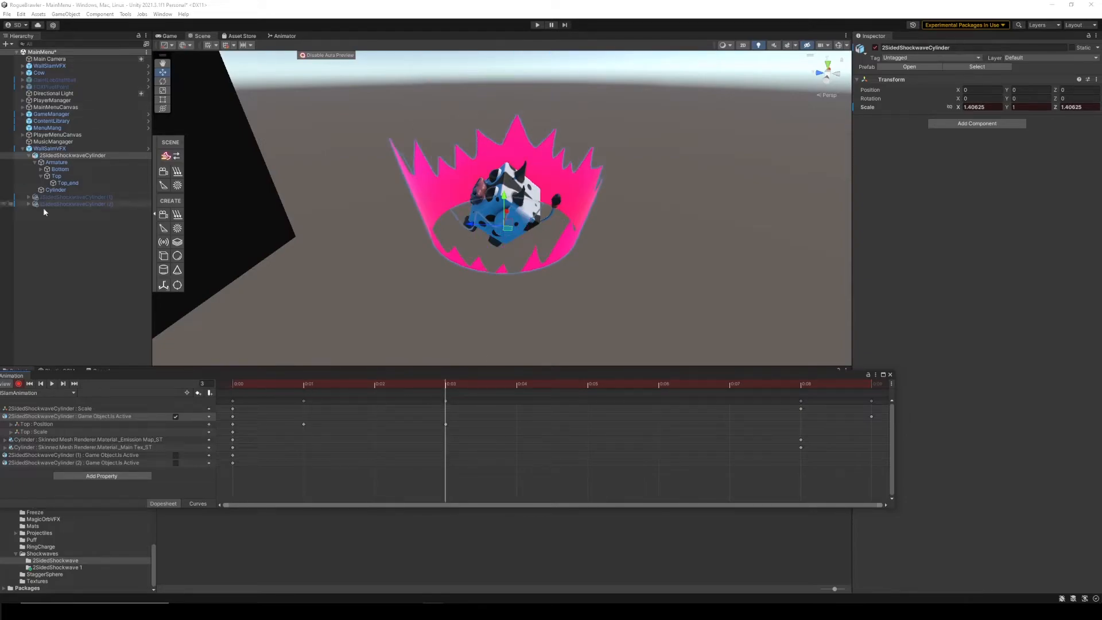
click(60, 189)
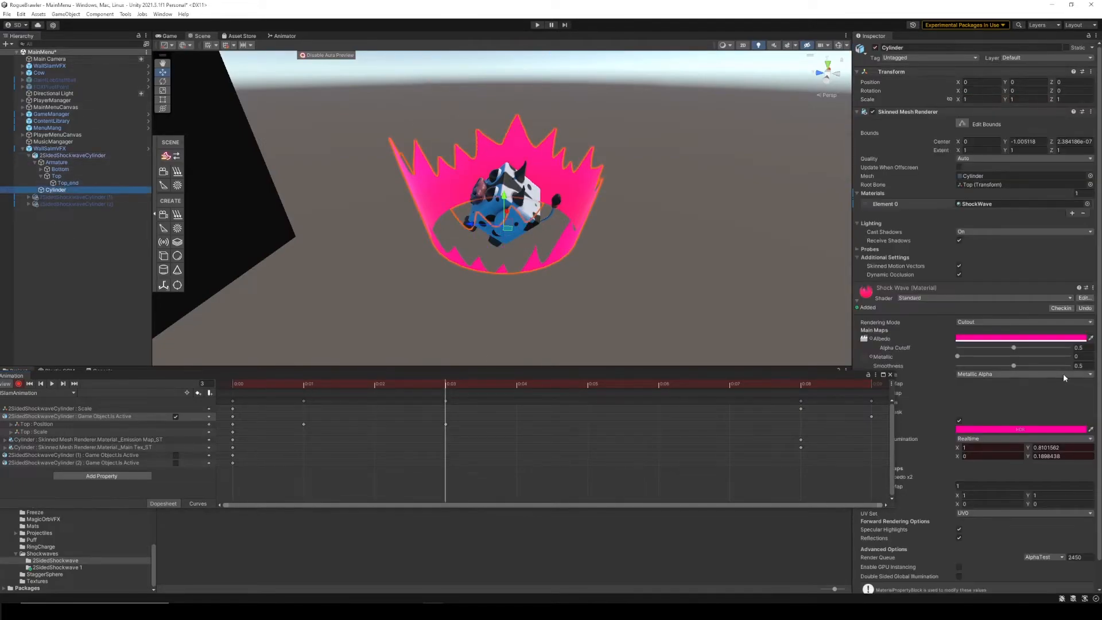
click(995, 338)
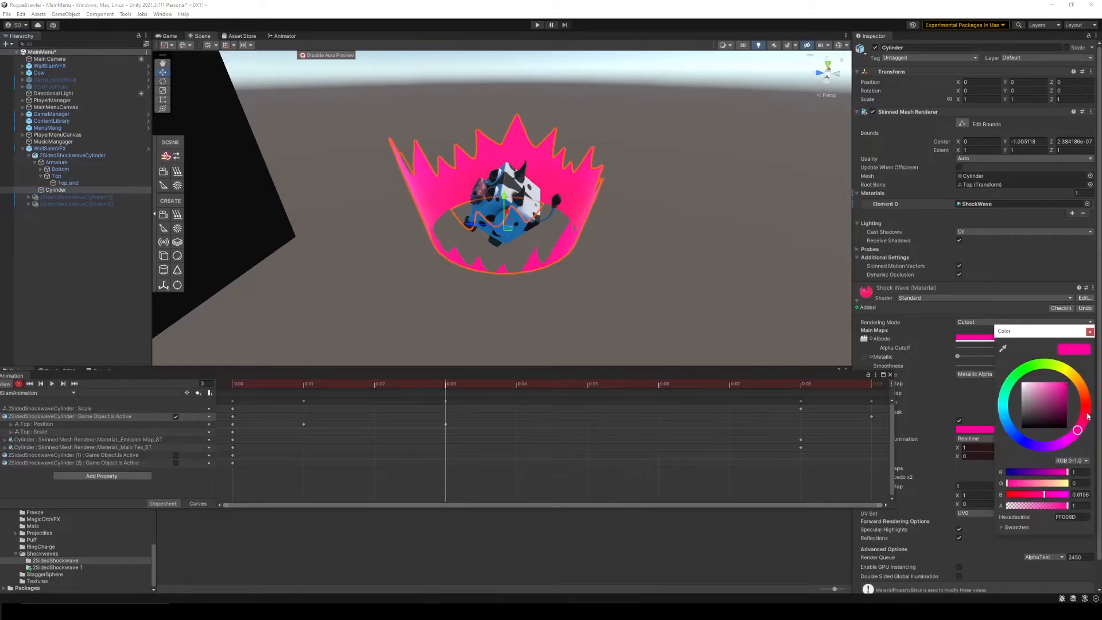
drag(1076, 432, 1059, 444)
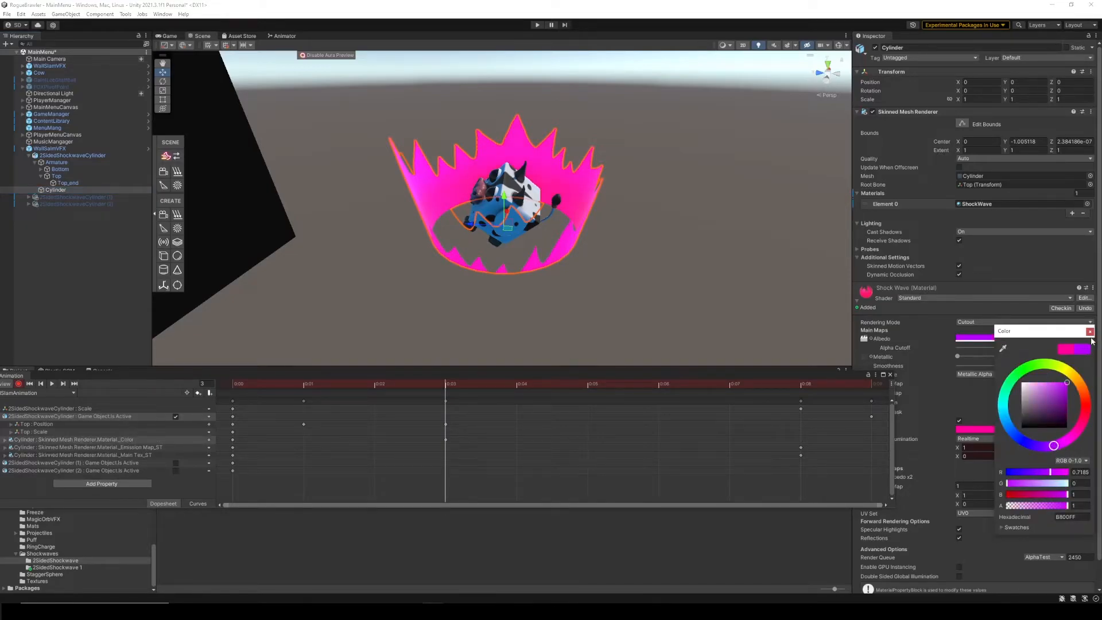
click(1089, 331)
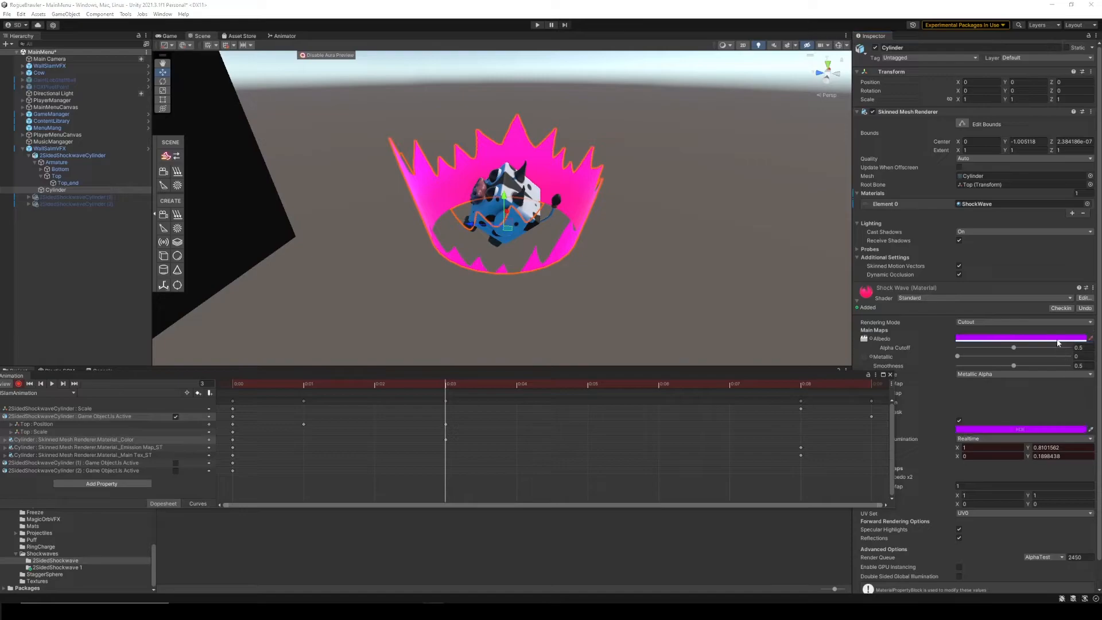
Step: Key the Cylinder material's albedo and emission colors to blue, about 003EFF, at frame 6
drag(447, 385, 644, 396)
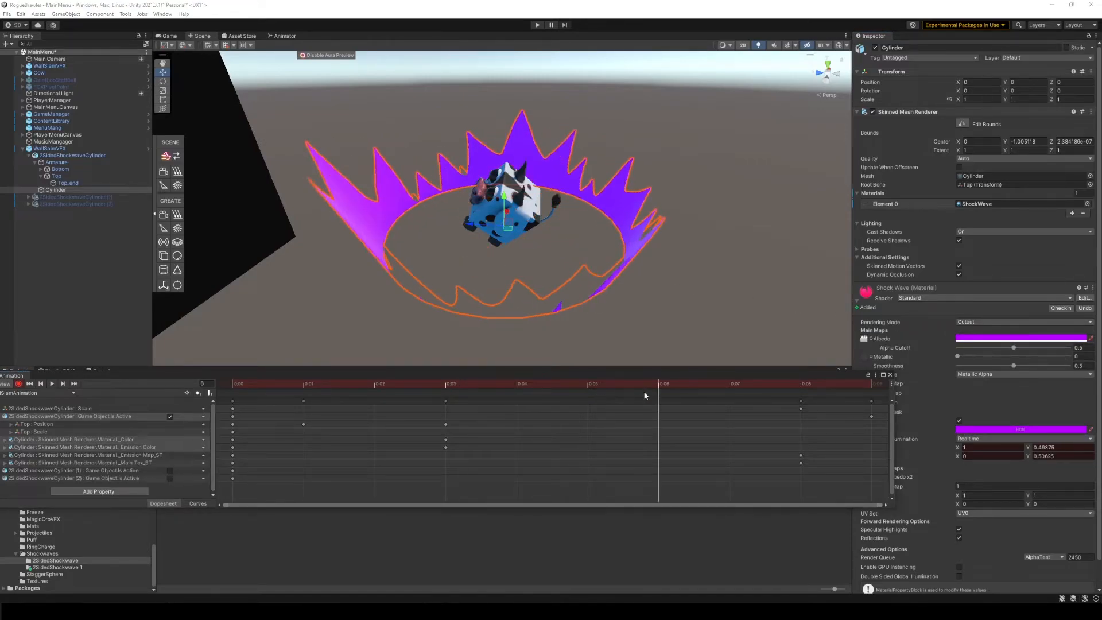
click(1028, 339)
drag(1049, 447, 1020, 441)
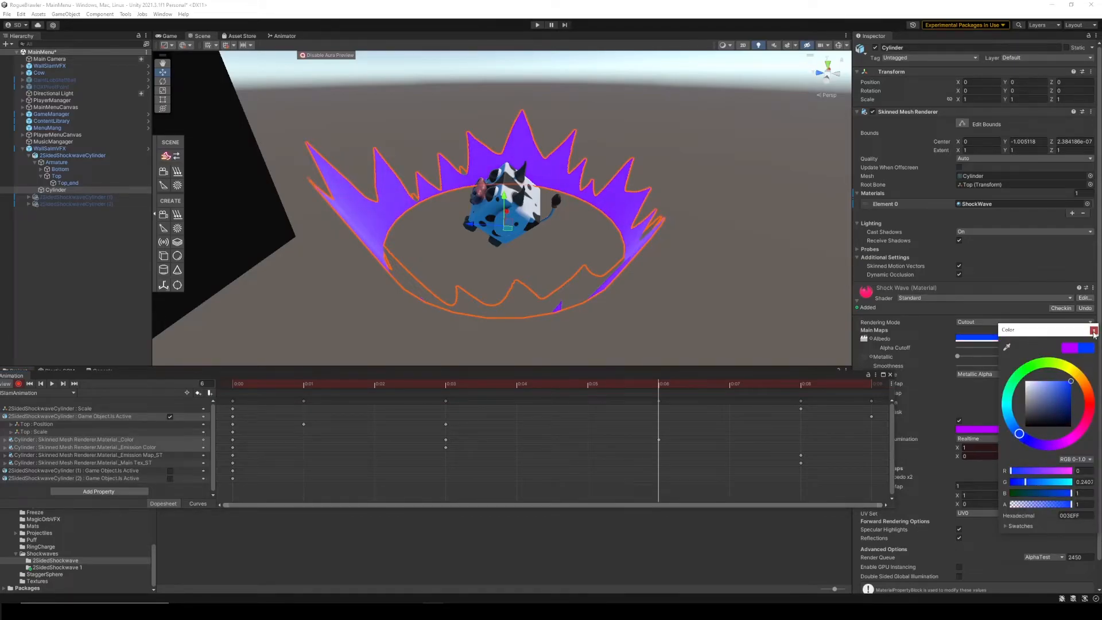
click(1093, 330)
Step: Key the Cylinder material's albedo and emission colors to cyan, about 00FFF5, at frame 8
drag(666, 383, 783, 396)
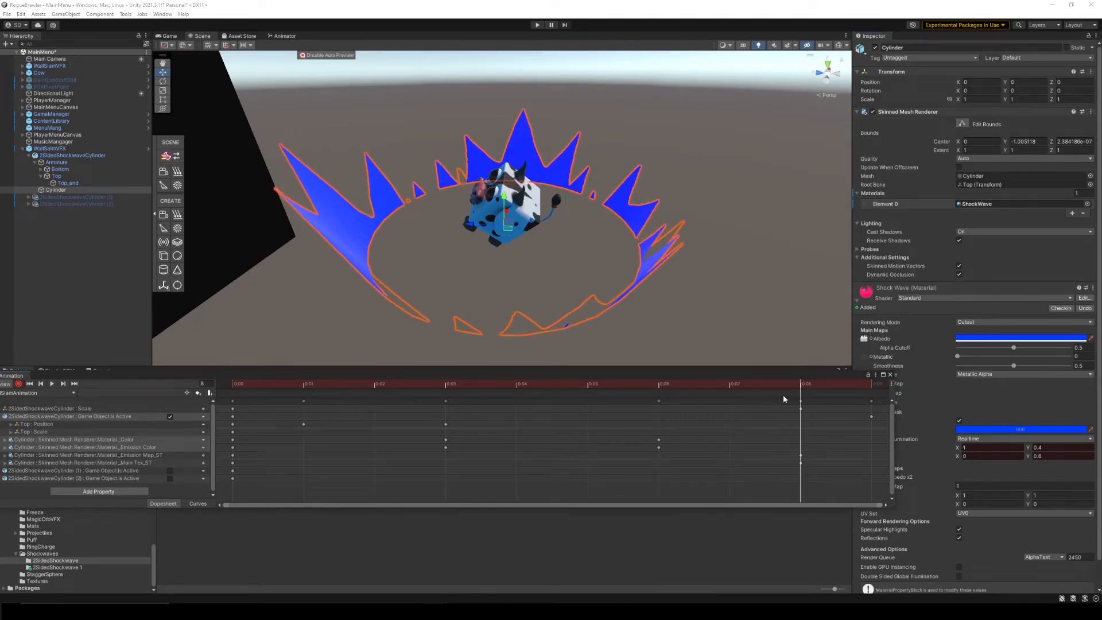
click(1030, 338)
drag(1018, 438, 1007, 403)
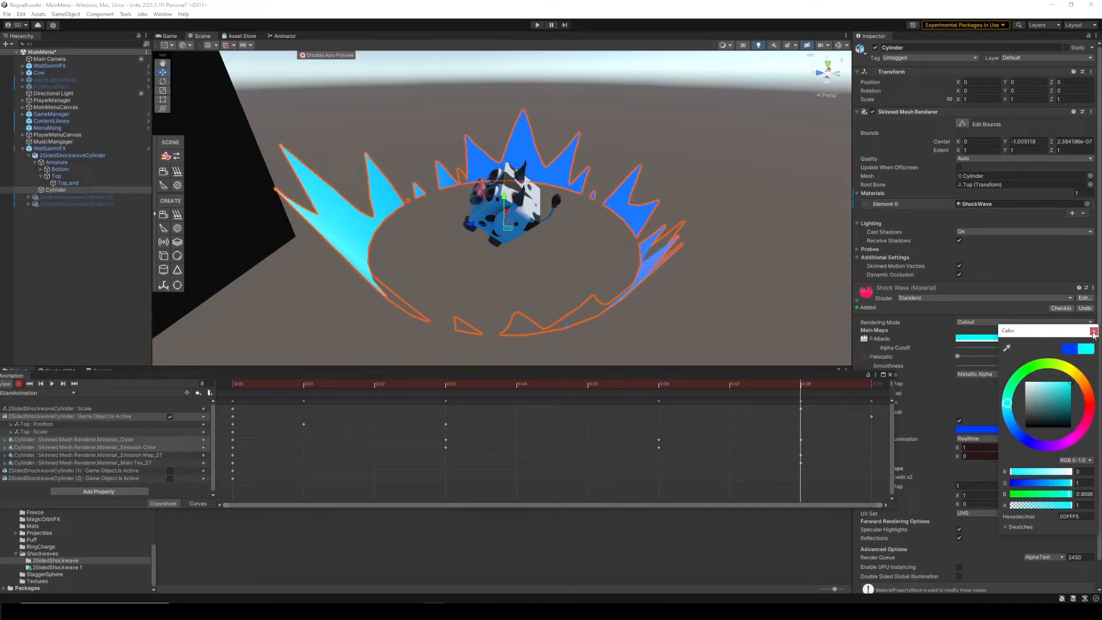
click(1093, 331)
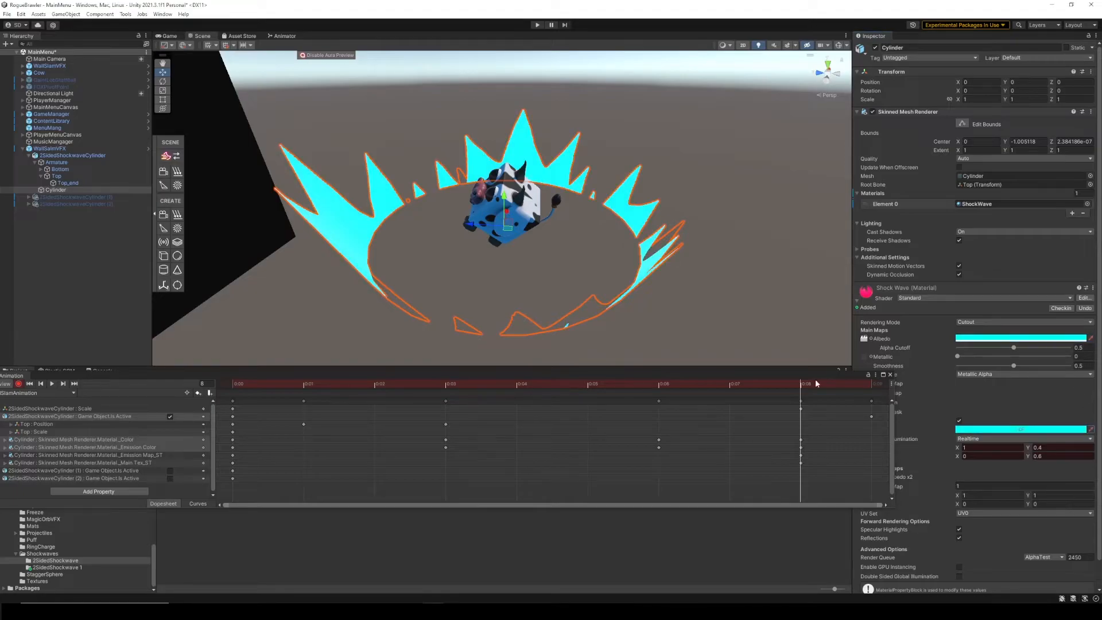
Step: Preview the first cylinder's color transition from frame 0 and return to the start
drag(740, 389, 232, 408)
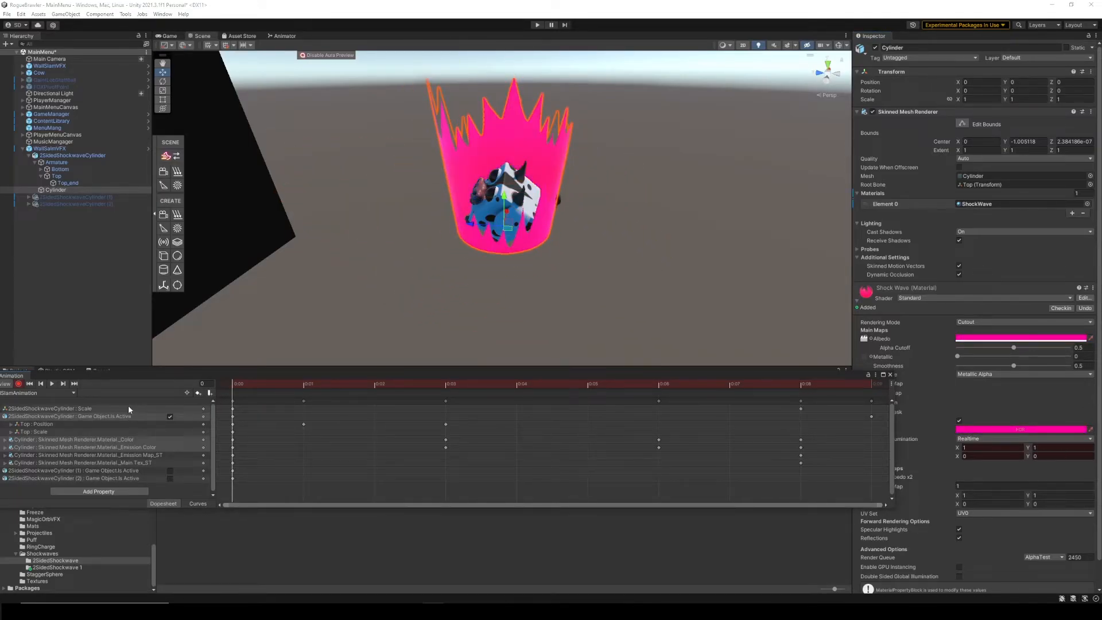
click(52, 383)
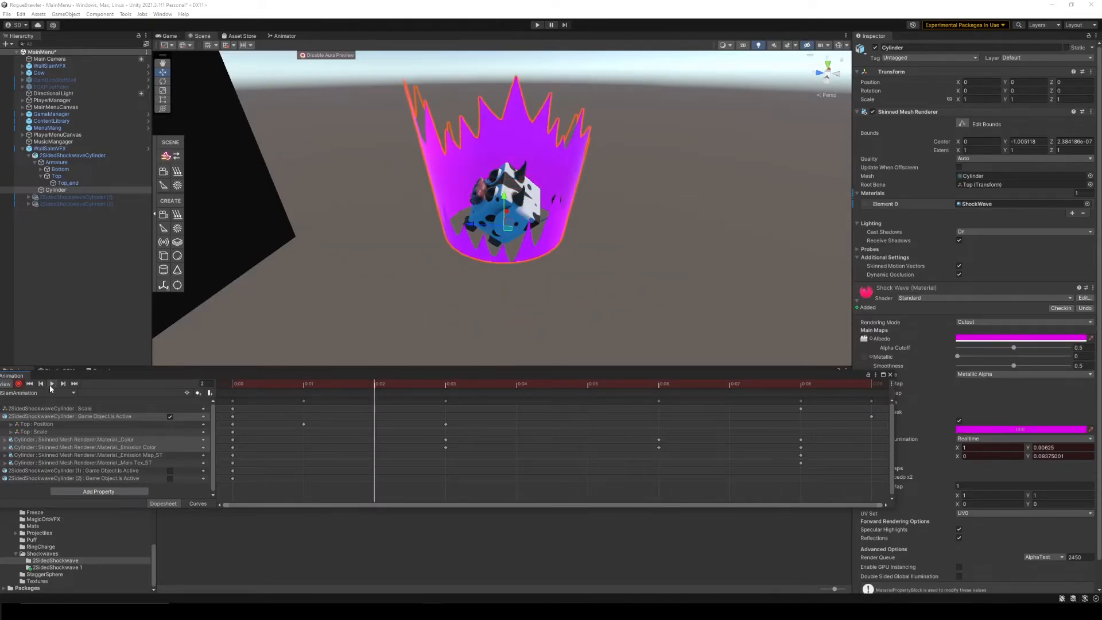
click(50, 386)
click(51, 385)
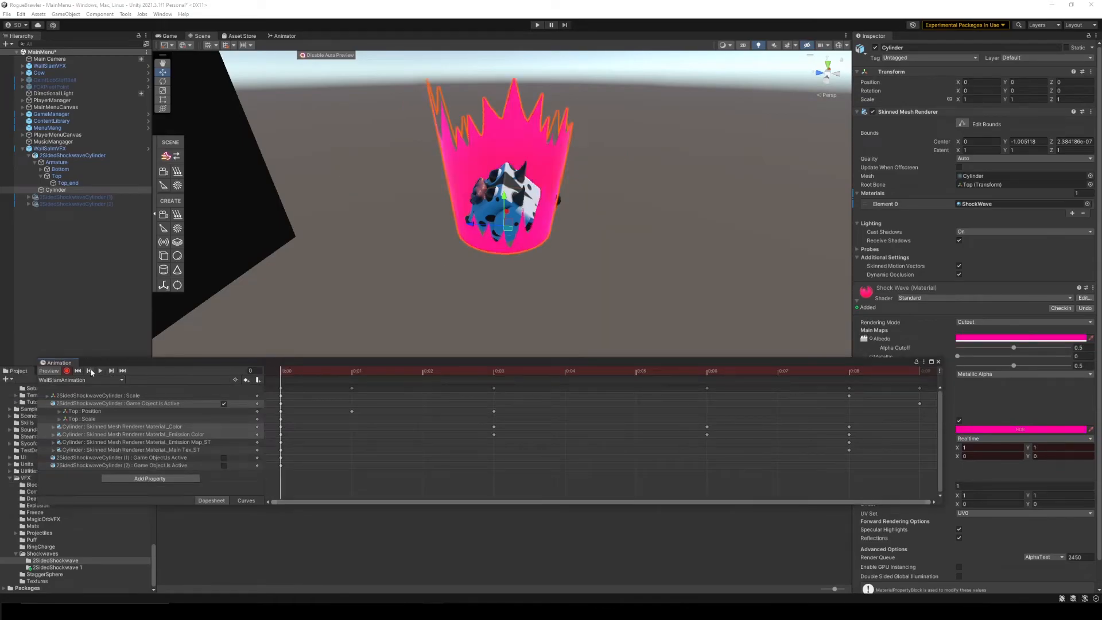
click(100, 372)
click(99, 371)
drag(293, 371, 285, 401)
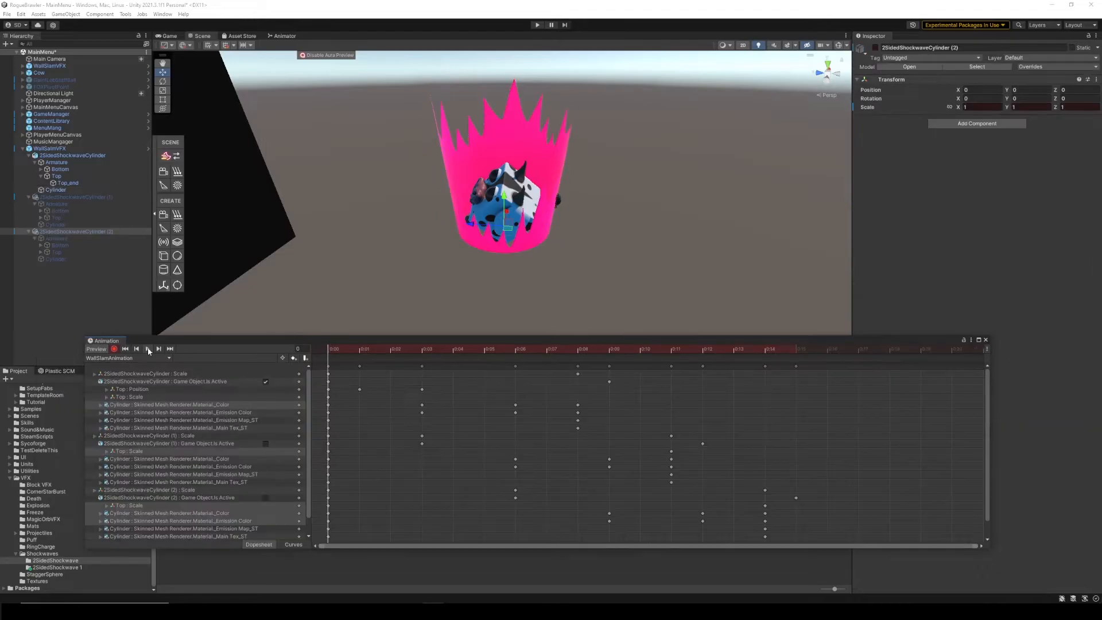
Step: Preview the full three-cylinder shockwave animation from a new angle, return to frame 0, and select 2SidedShockwaveCylinder (1)
click(148, 349)
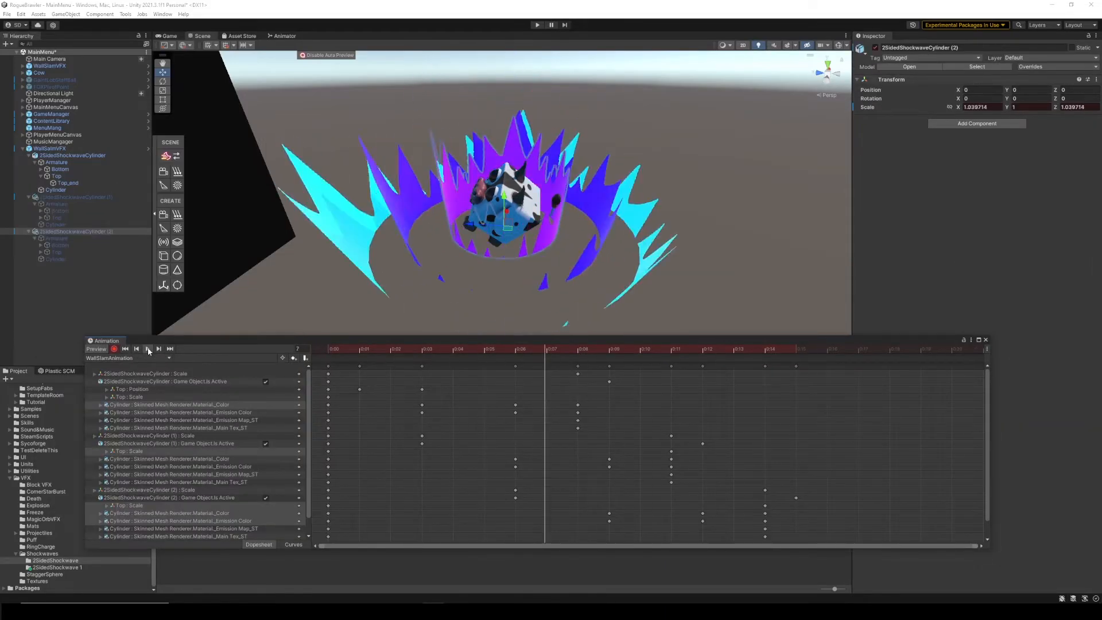
right_drag(507, 233, 477, 254)
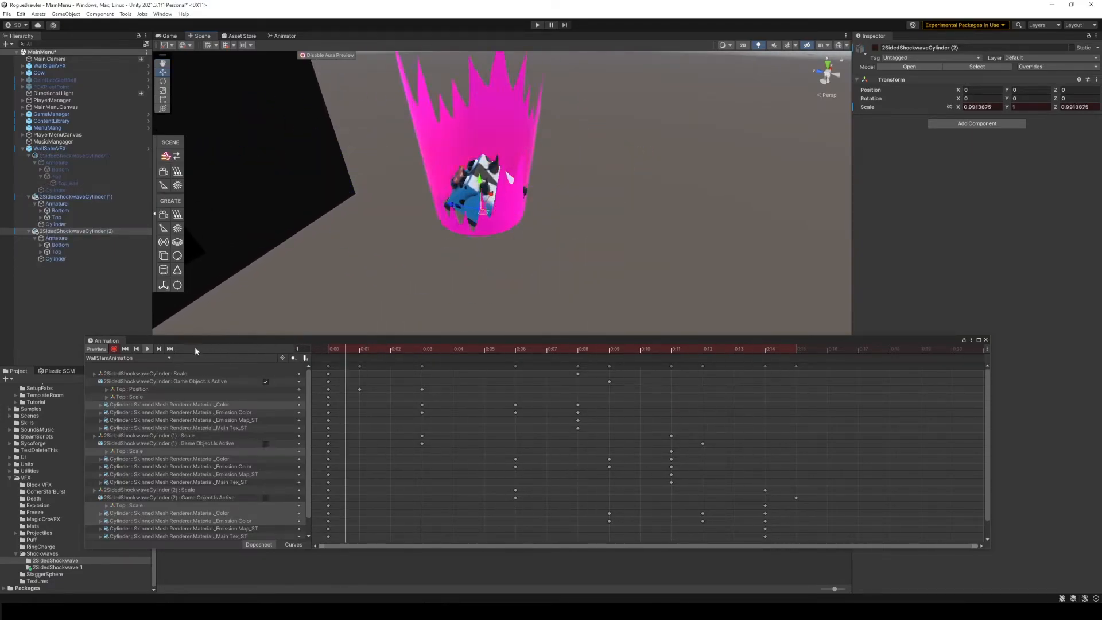
click(147, 349)
click(367, 348)
drag(369, 342, 294, 361)
click(51, 198)
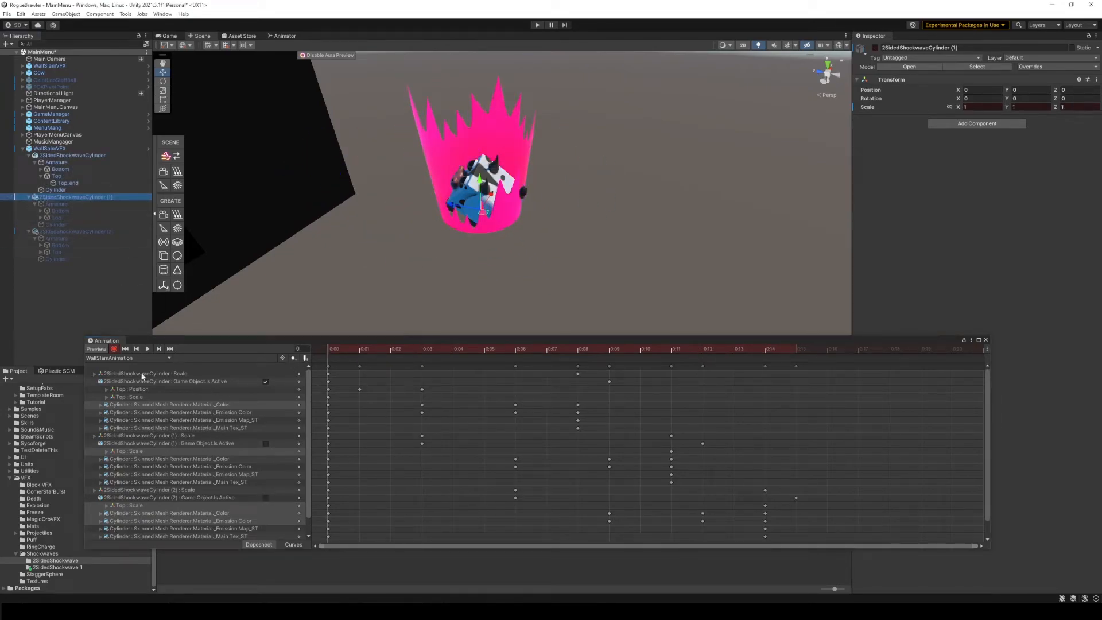
Step: Set 2SidedShockwaveCylinder (1)'s Y rotation to 90 with the Animation window closed, and activate the object
click(986, 340)
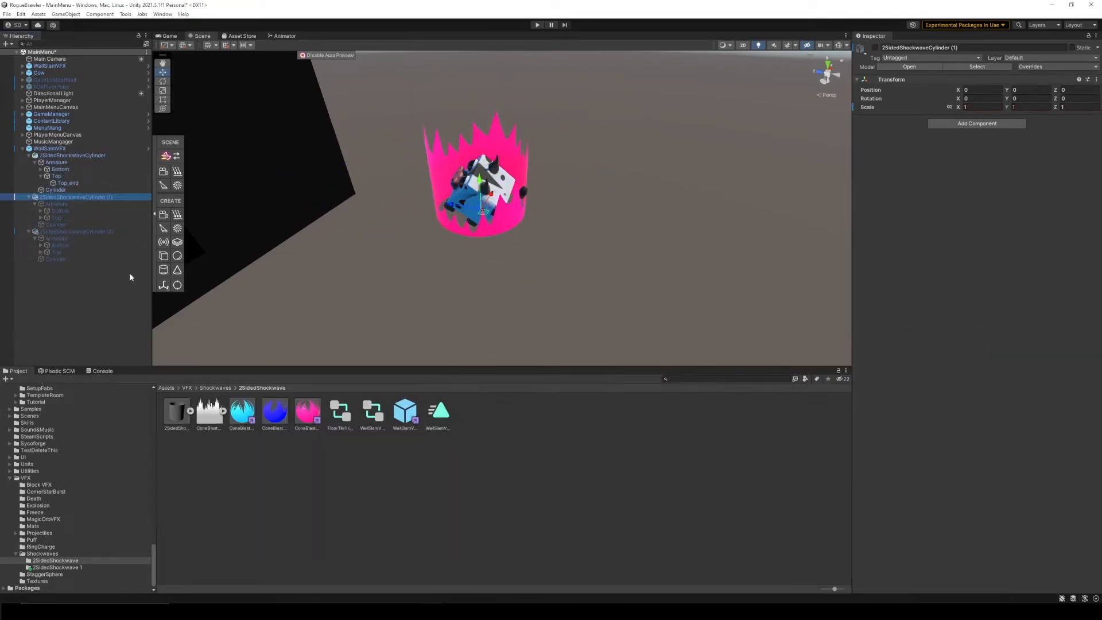
click(75, 155)
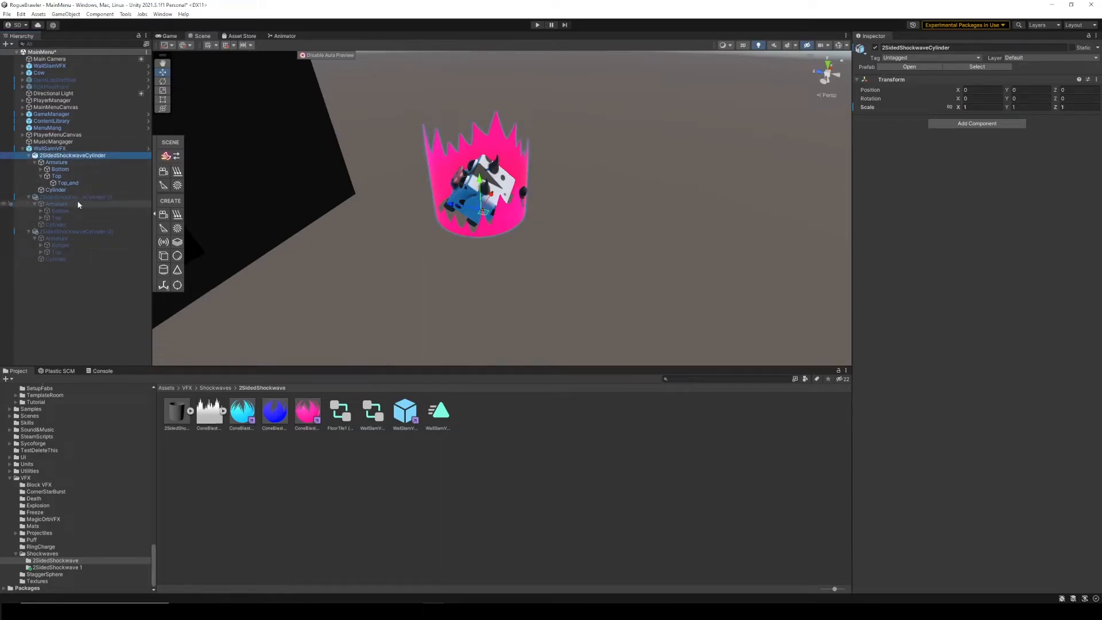
click(74, 198)
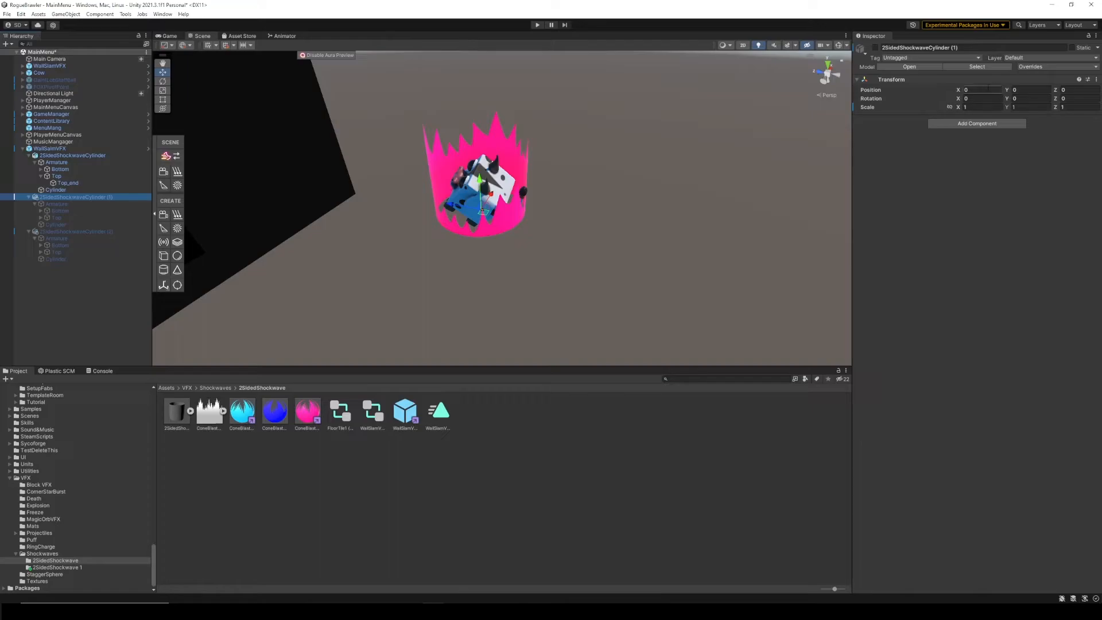
click(989, 90)
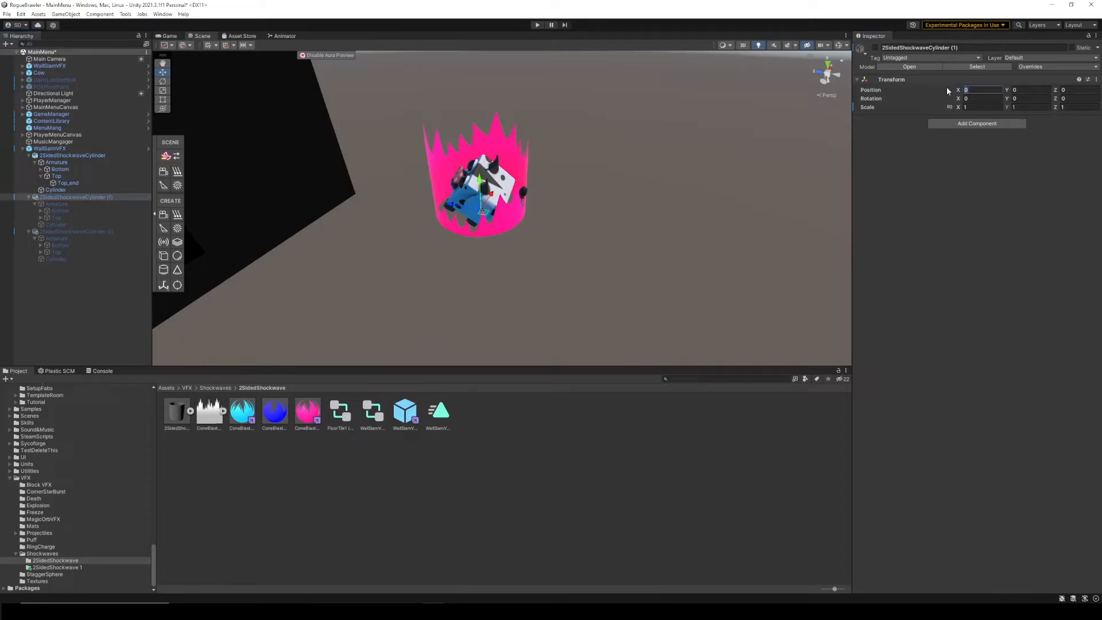
text(9)
text(0)
click(1010, 100)
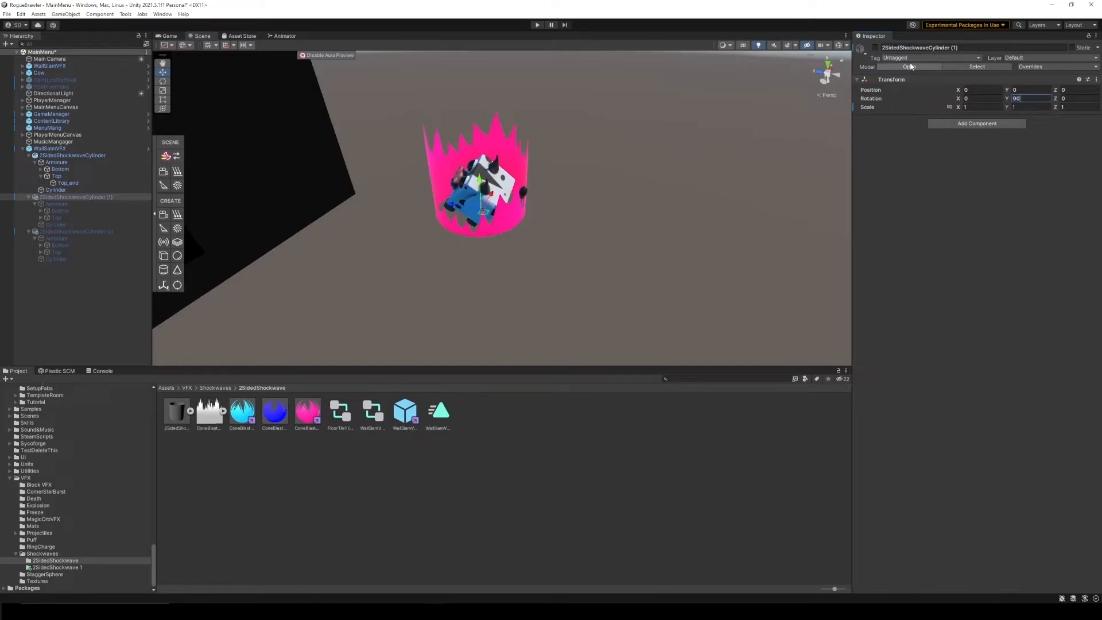
click(876, 48)
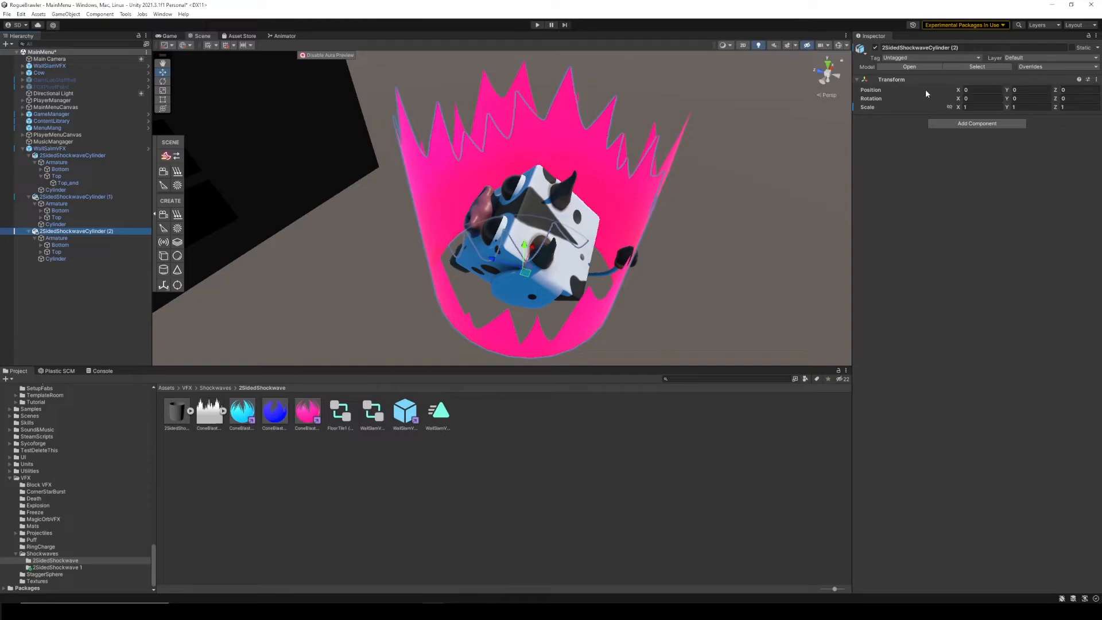
Step: Set 2SidedShockwaveCylinder (2)'s Y rotation to 180 and deactivate both 2SidedShockwaveCylinder (2) and (1)
click(1011, 99)
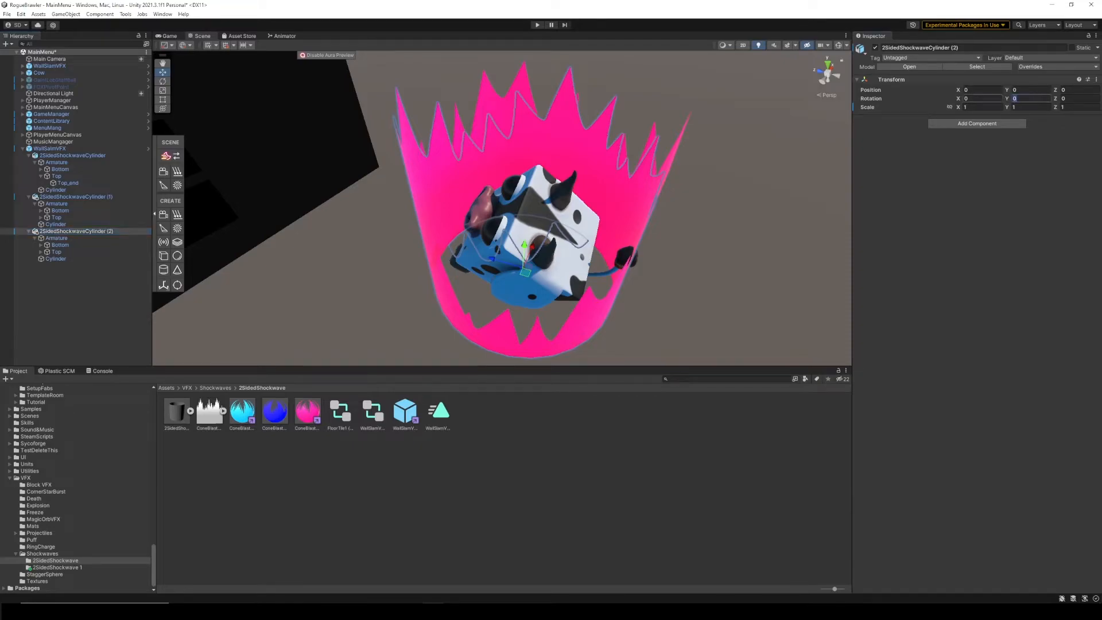
text(180)
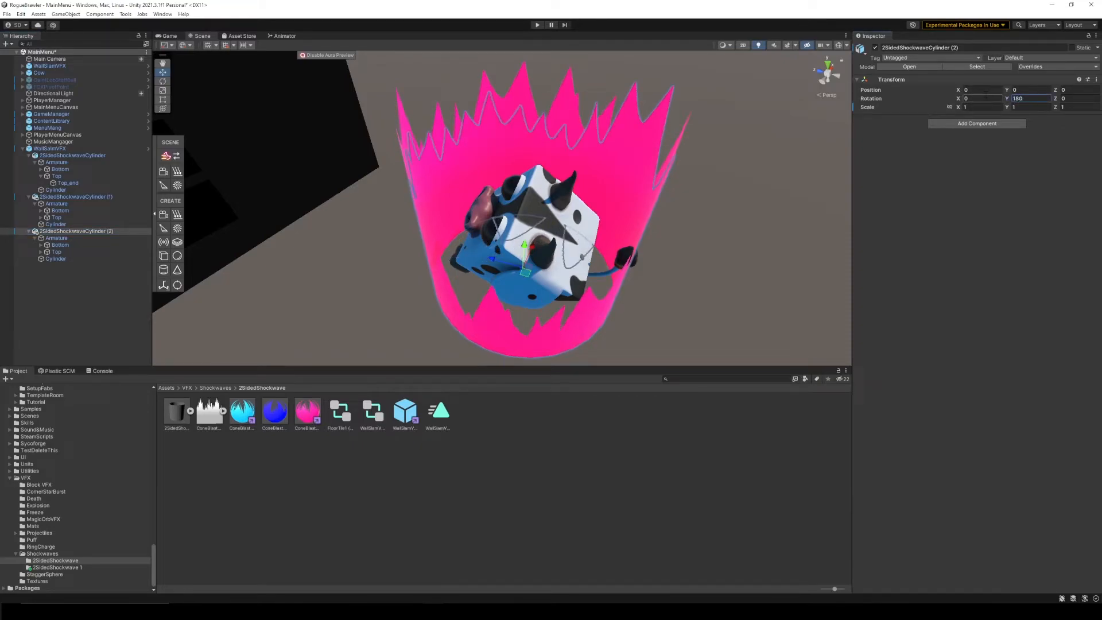
click(876, 48)
click(92, 197)
click(875, 48)
Step: Reopen the Animation window for WallSalmVFX and preview the animation with the rotated cylinders
click(75, 147)
click(163, 15)
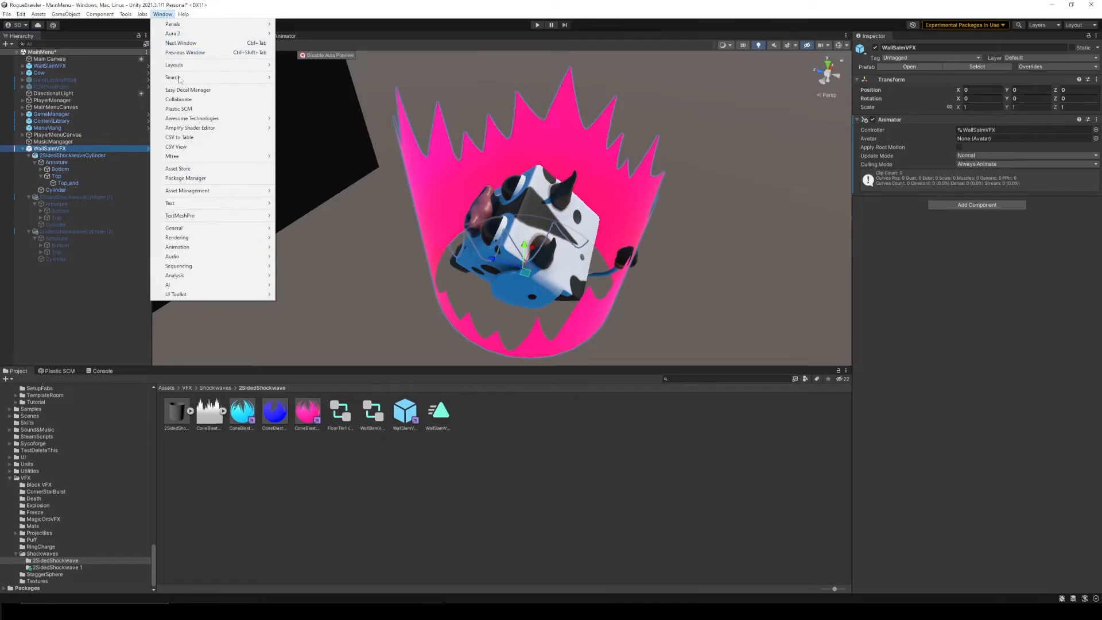
mouse_move(213, 248)
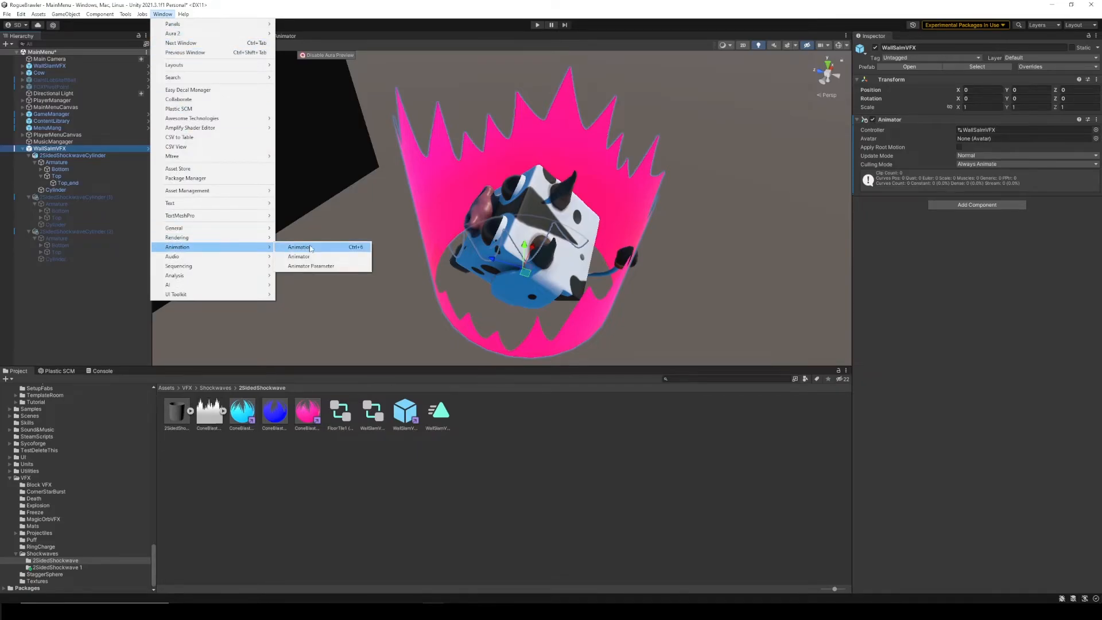
click(298, 247)
click(149, 350)
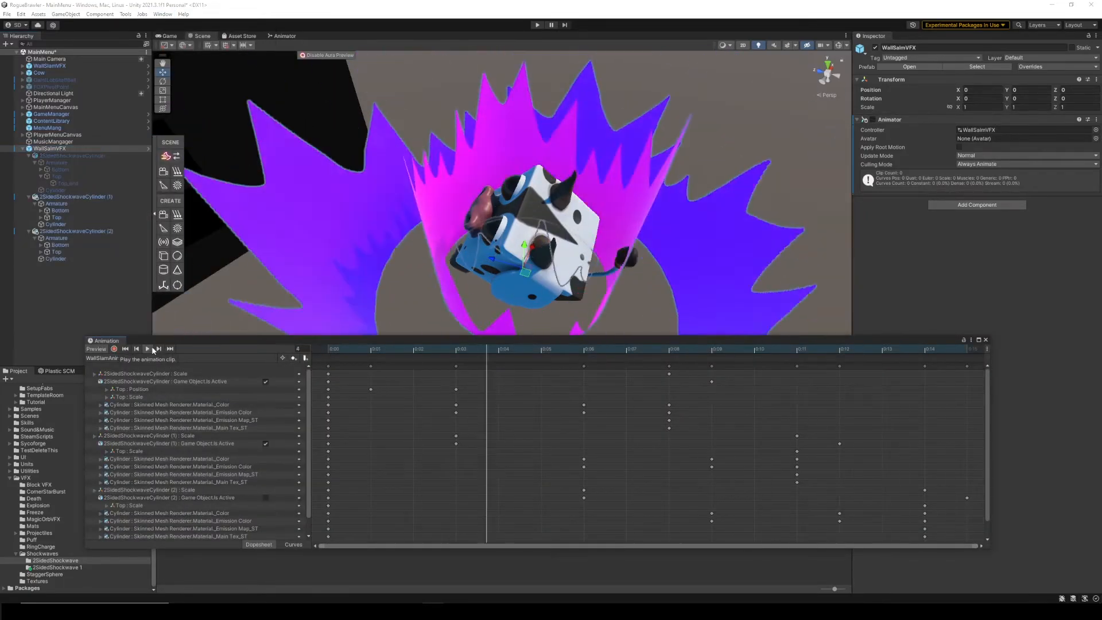
scroll(351, 211, down, 6)
mouse_move(349, 211)
right_down()
mouse_move(337, 225)
mouse_move(360, 196)
right_up()
key(w)
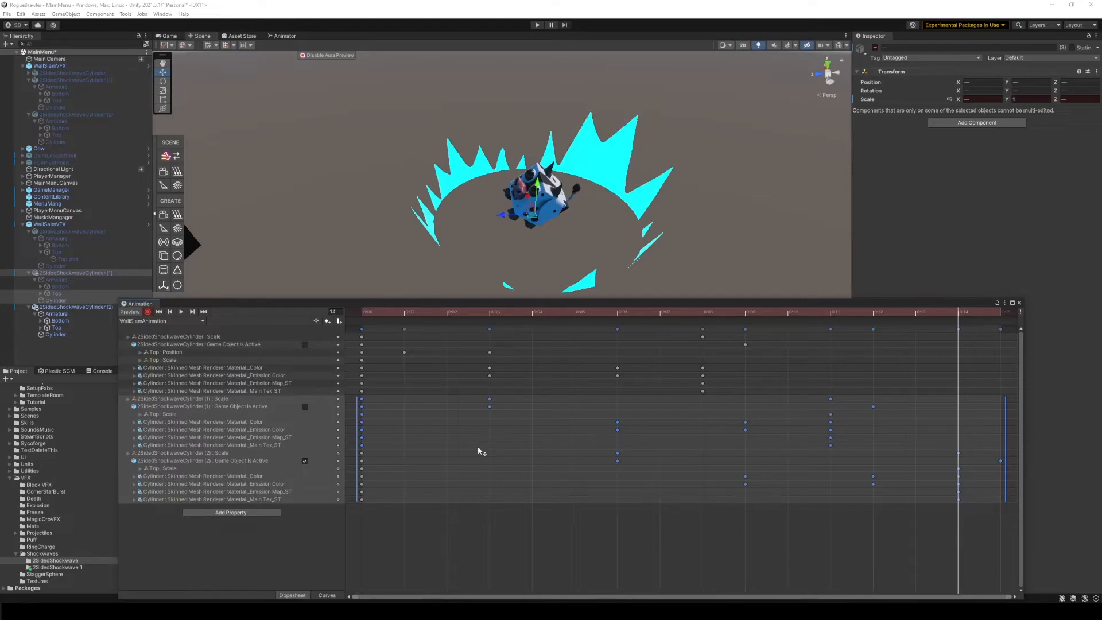
Step: Key the scale of the first cylinder's Top bone to 1.5 on X and Z at frame 8
drag(380, 313, 478, 355)
drag(500, 420, 696, 343)
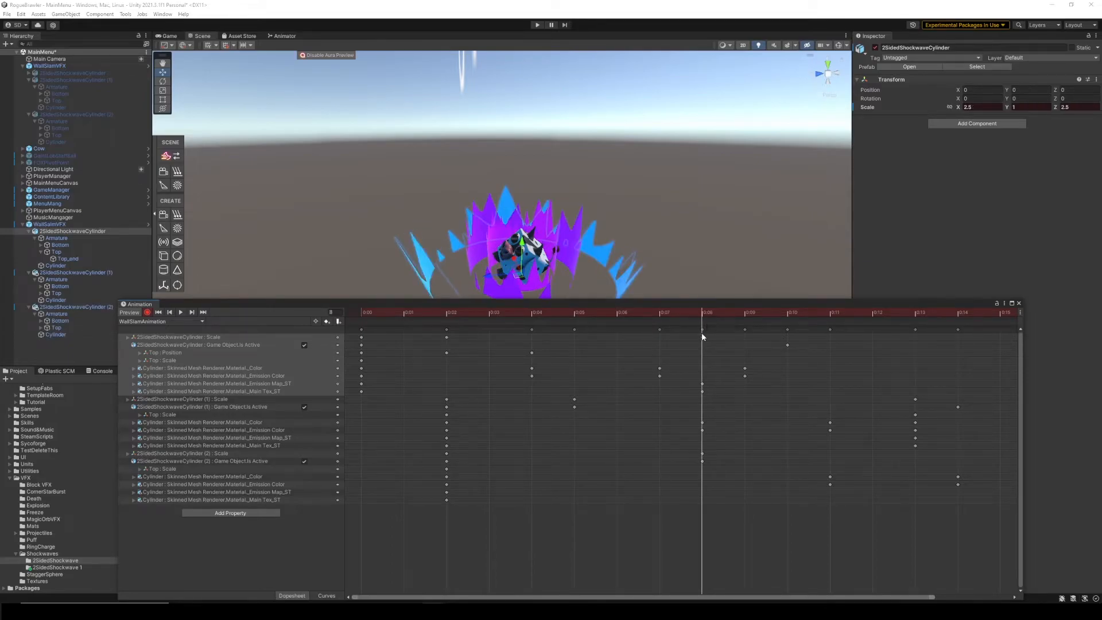
click(86, 252)
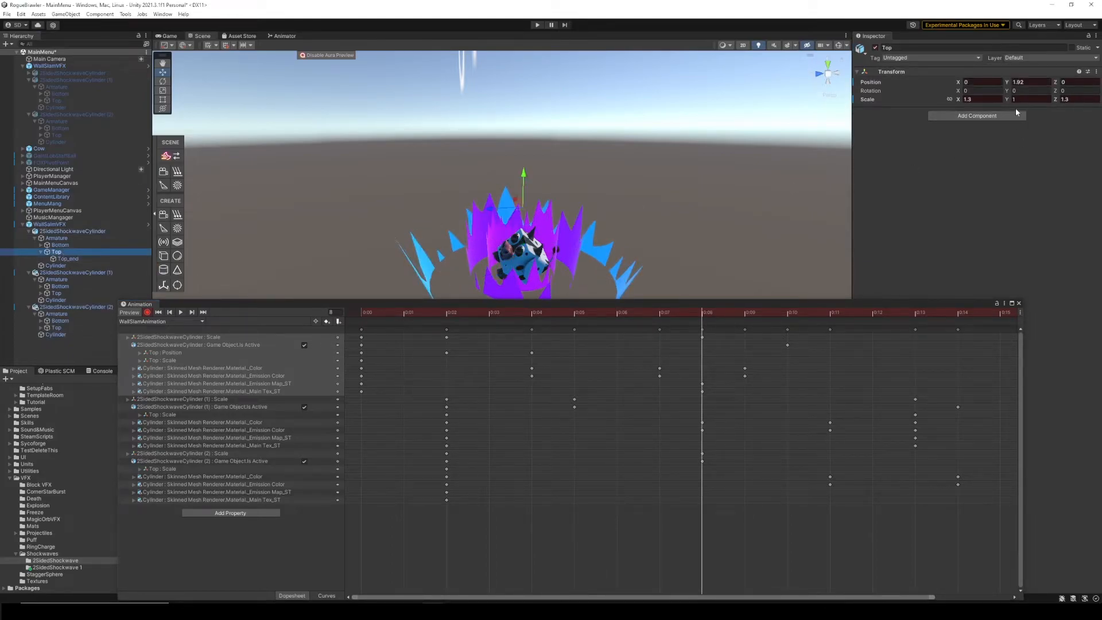
drag(979, 100, 944, 98)
text(1.5)
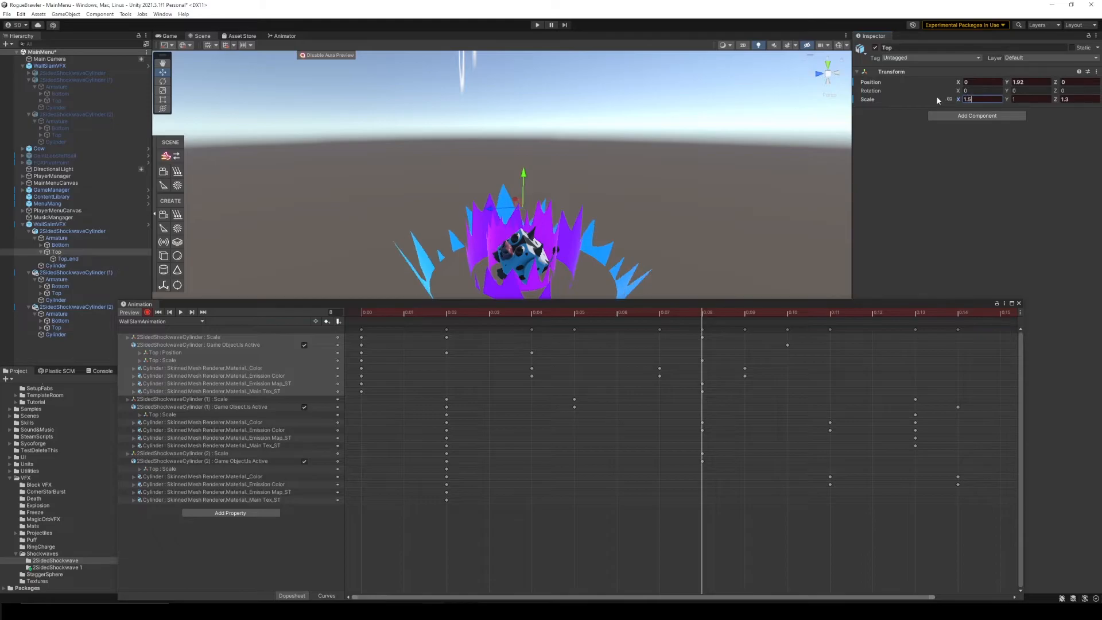
key(Tab)
key(Tab)
text(1.5)
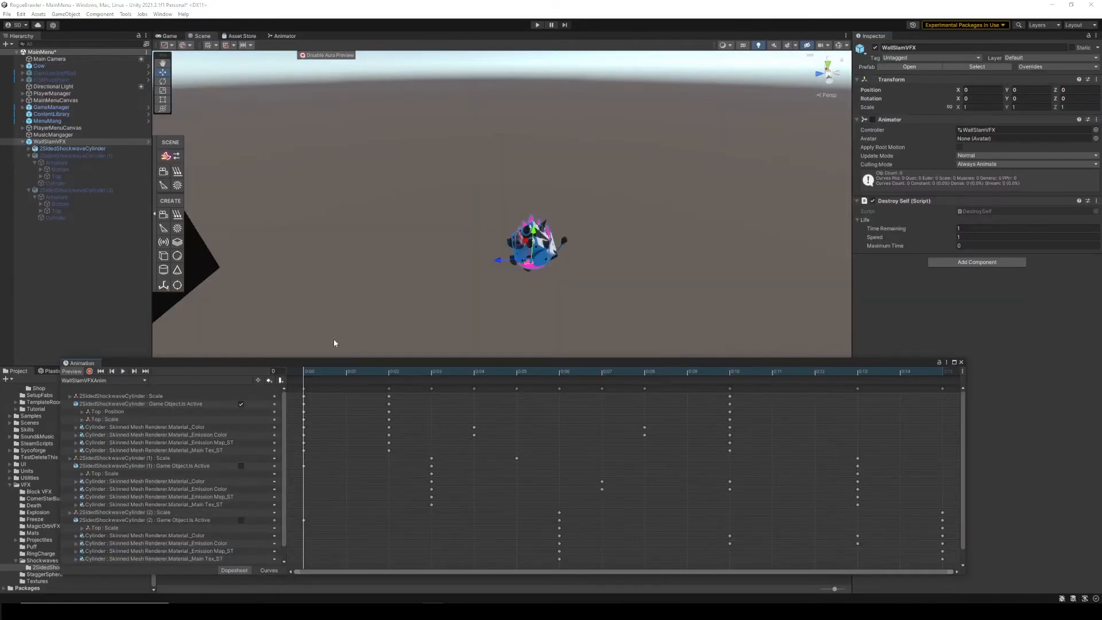
Step: Preview the WallSlamVFXAnim clip from frame 0
mouse_move(315, 370)
mouse_down()
mouse_move(851, 428)
mouse_move(259, 395)
mouse_move(898, 432)
mouse_move(457, 385)
mouse_move(302, 383)
mouse_up()
click(122, 371)
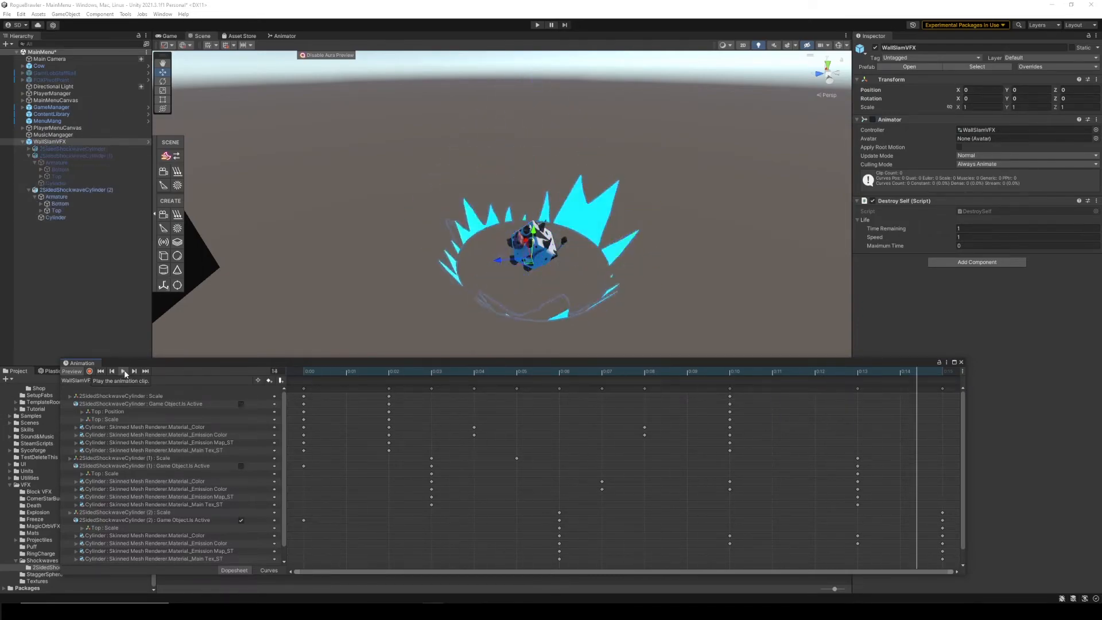
Step: Create a new Particle System and move the Animation window clear of the scene
click(63, 142)
click(65, 14)
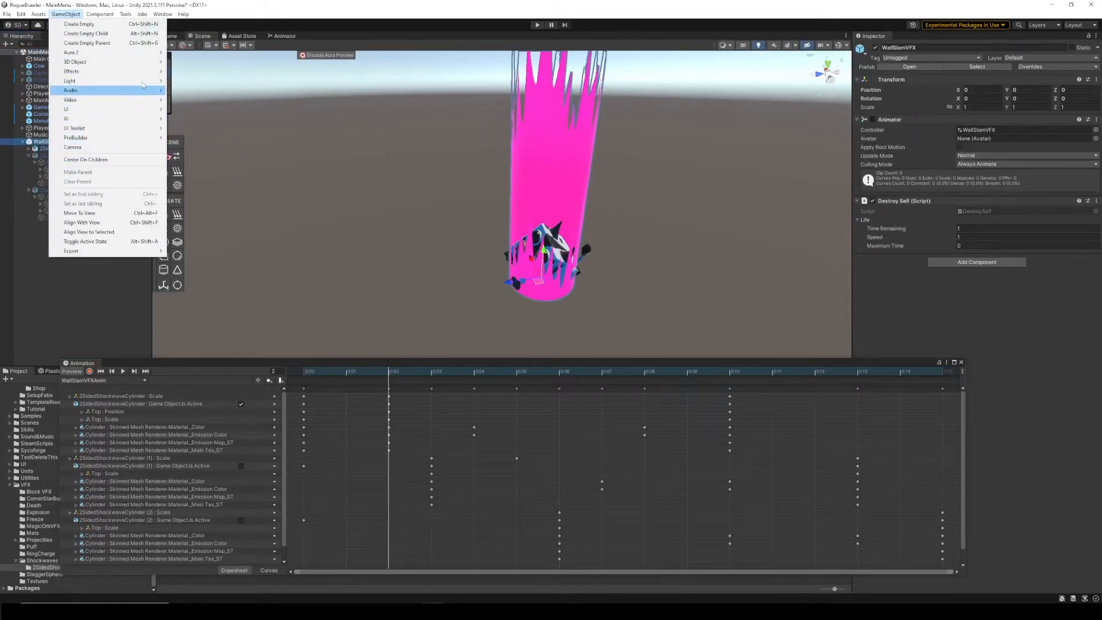
mouse_move(141, 81)
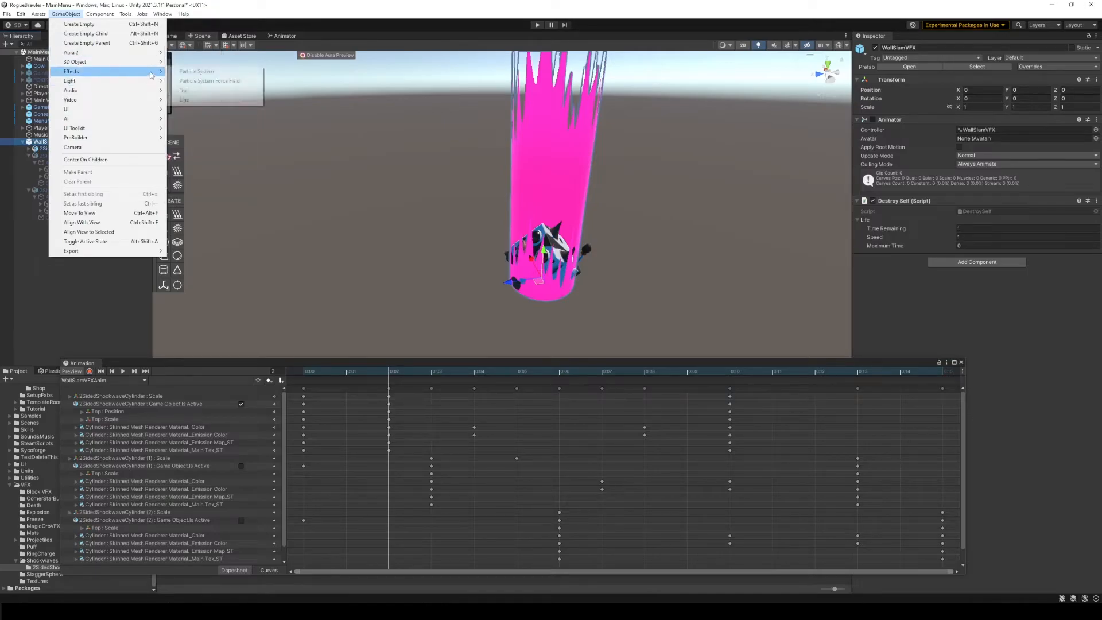
click(192, 72)
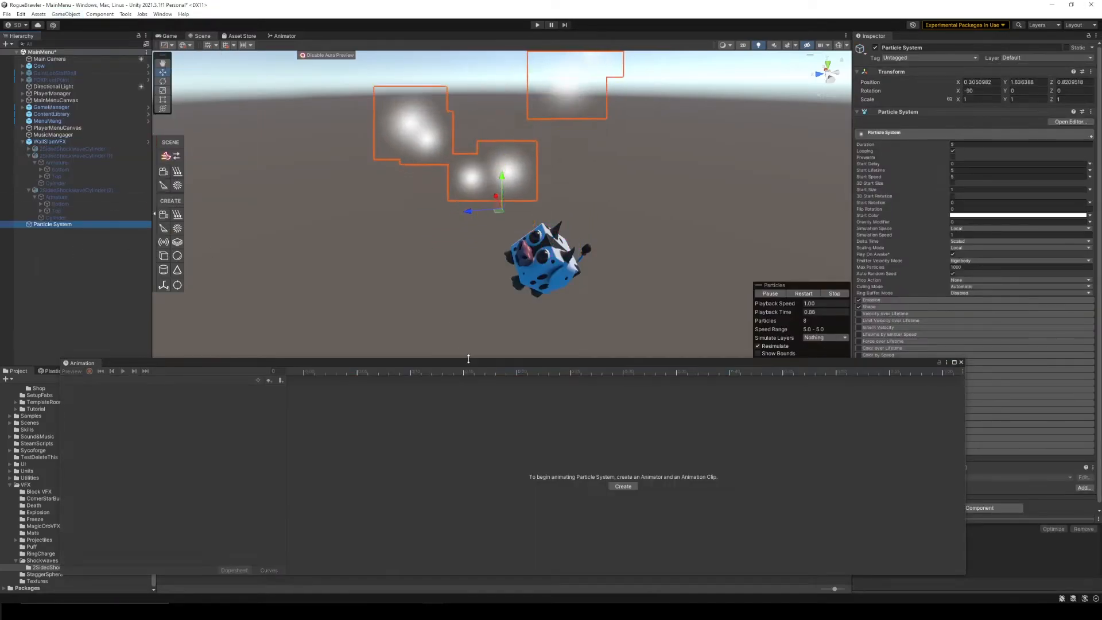
drag(467, 362, 489, 585)
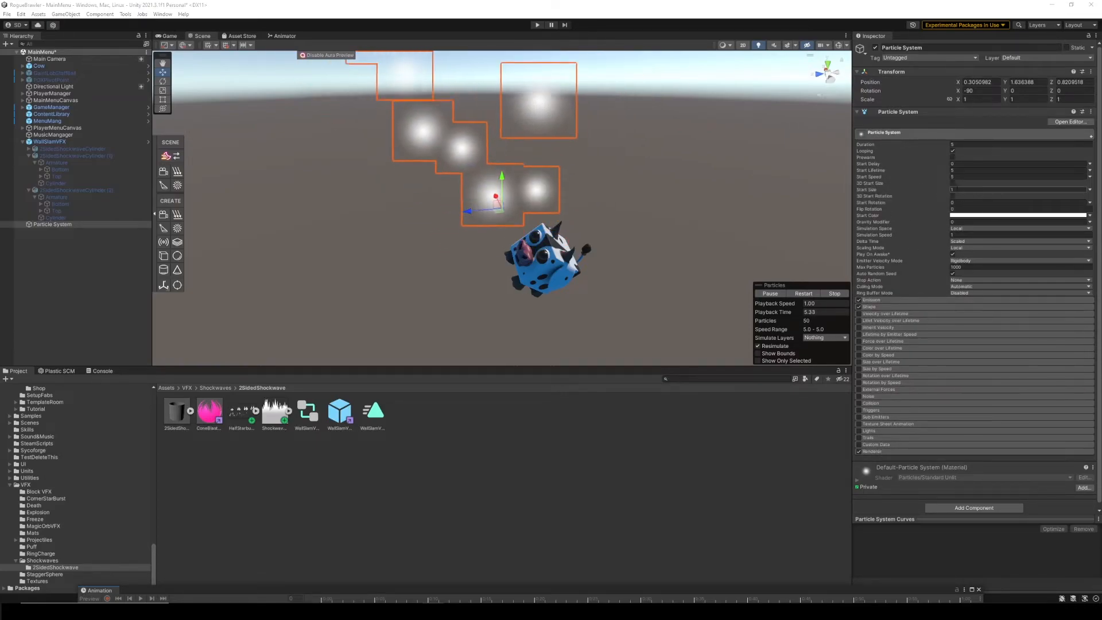
Step: Set the Particle System's Start Speed to 0 and its position to 0, 0, 0
click(962, 189)
click(958, 176)
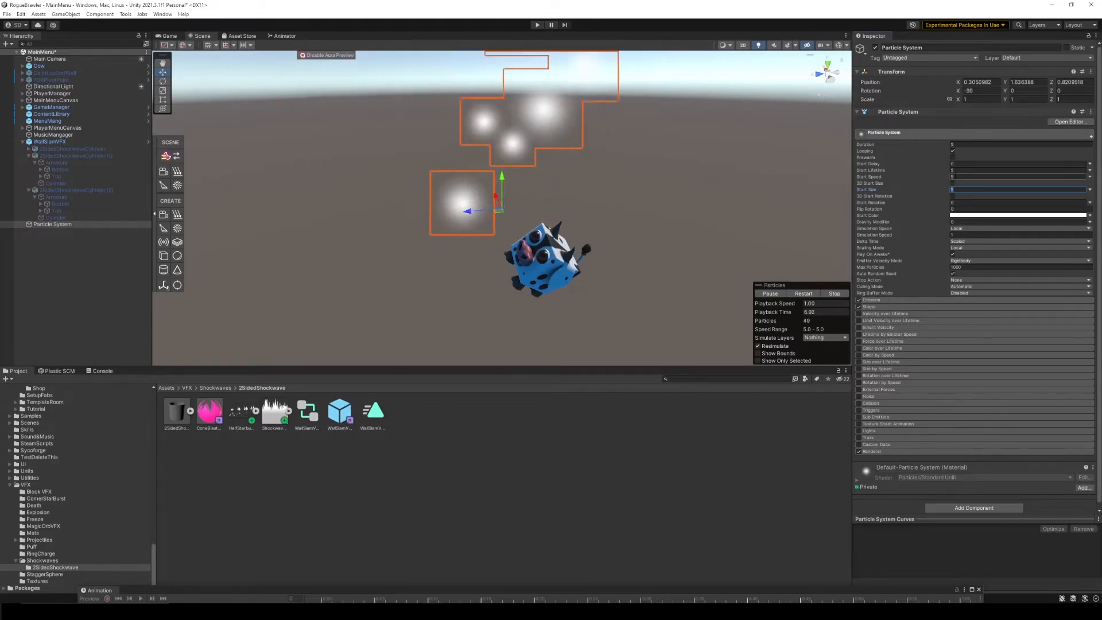
text(0)
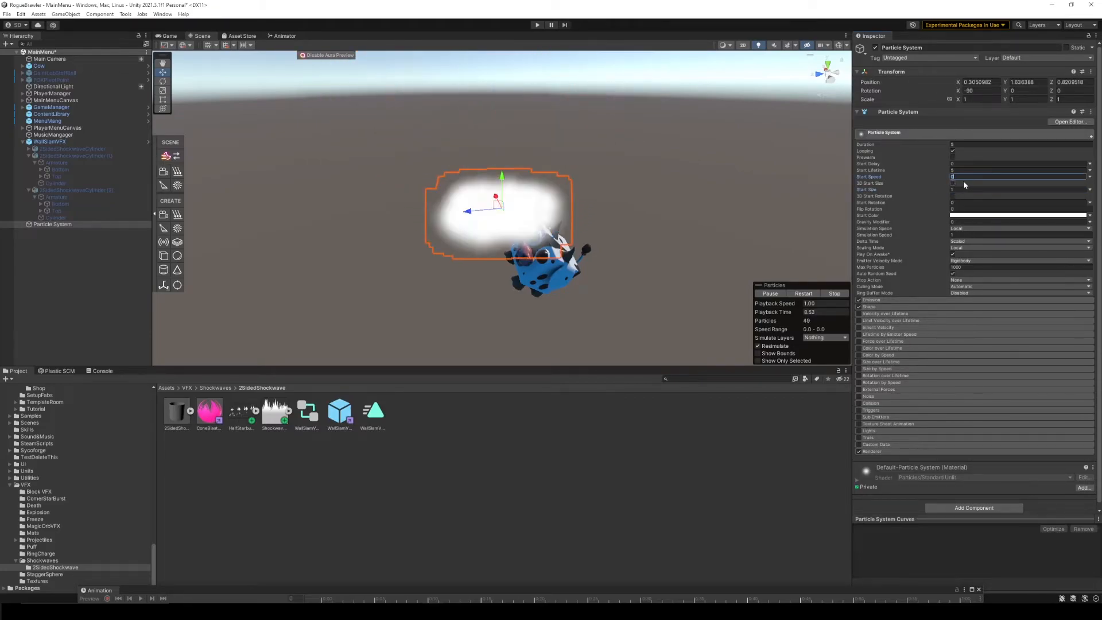
click(981, 82)
text(0)
key(Tab)
text(0)
key(Tab)
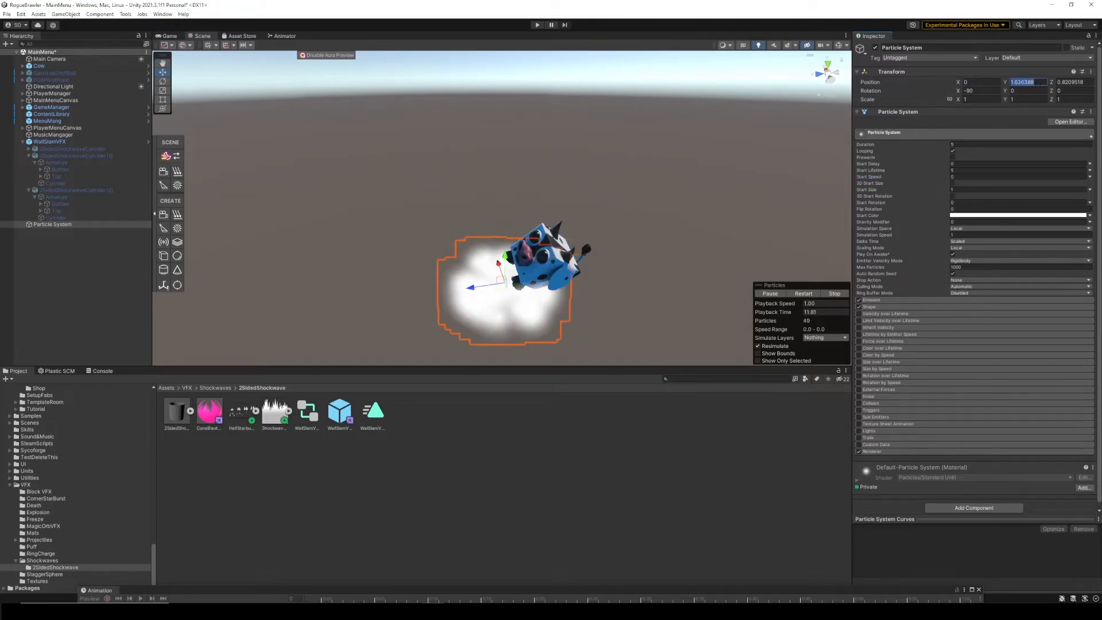
text(0)
Step: Parent the Particle System to WallSlamVFX and rename it HalfStarburst
drag(62, 225, 42, 142)
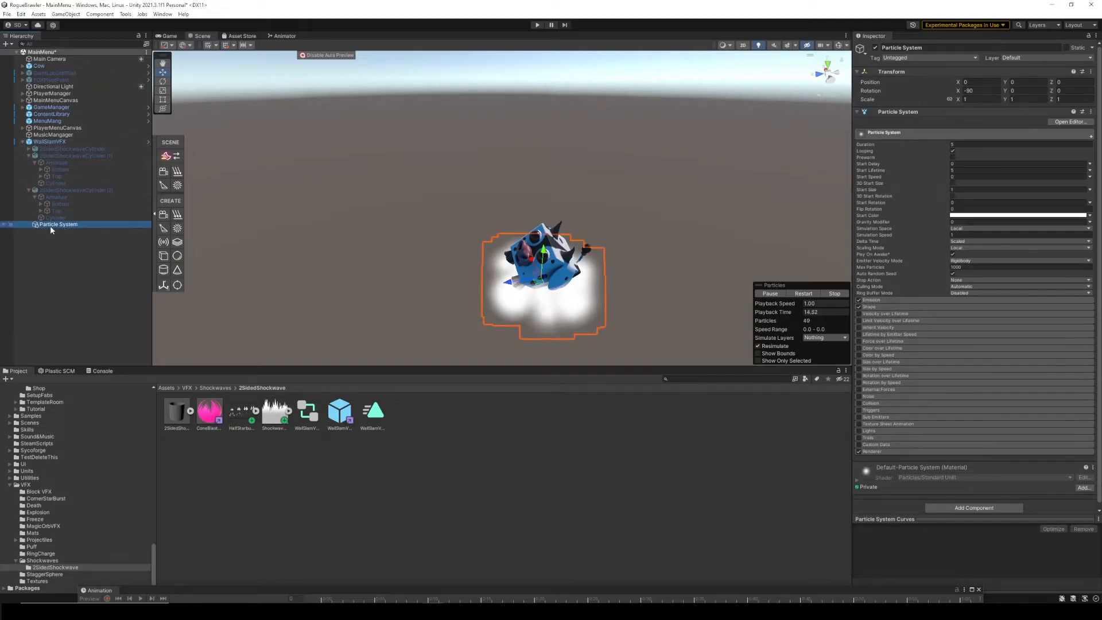
click(918, 47)
text(HalfStarburst)
key(Return)
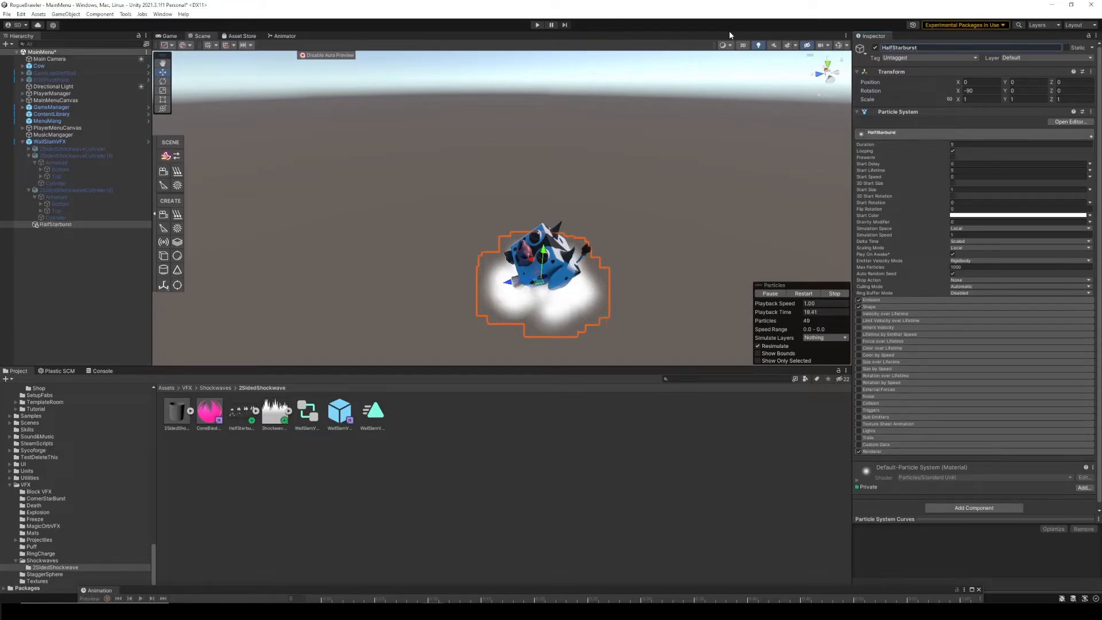
Step: Change HalfStarburst's emitter shape to Sphere with a radius of 0.0001
click(882, 312)
click(880, 307)
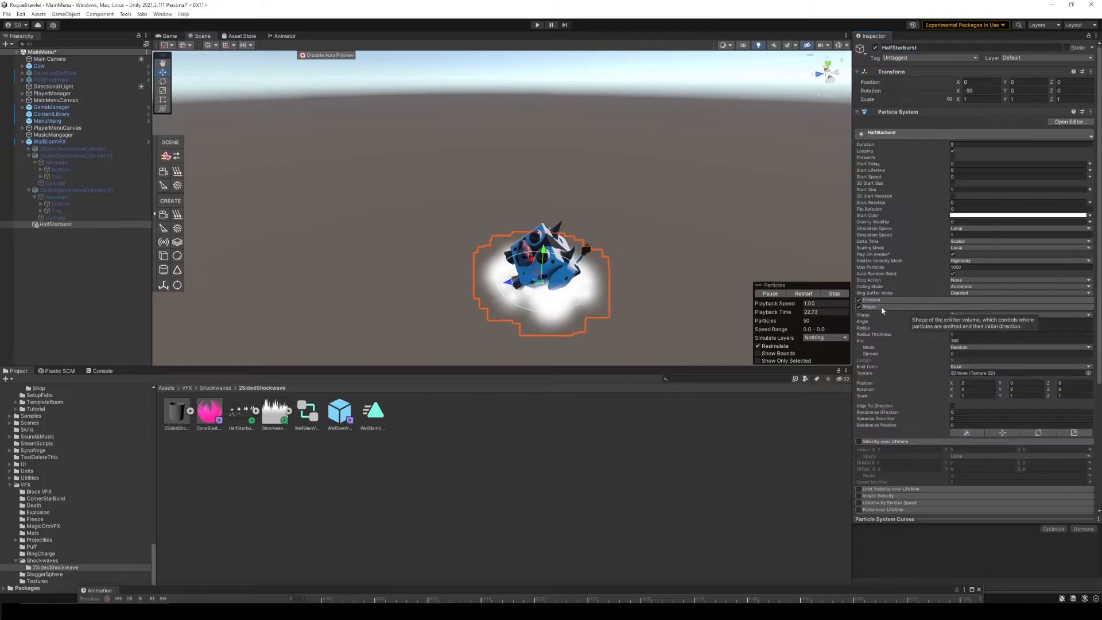
scroll(969, 286, down, 2)
click(966, 268)
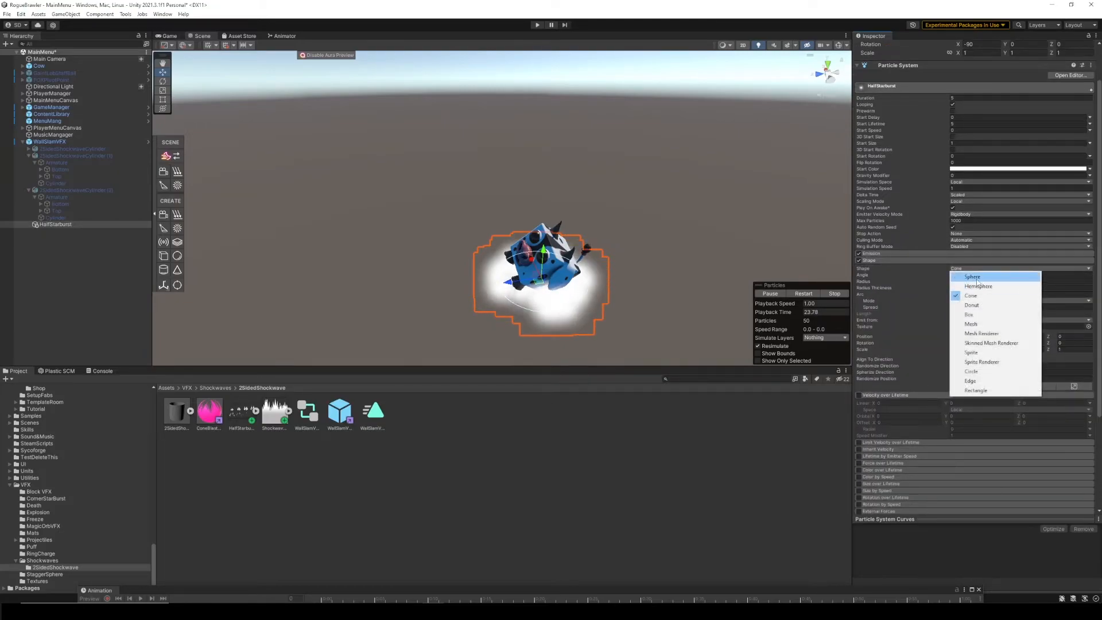
click(971, 276)
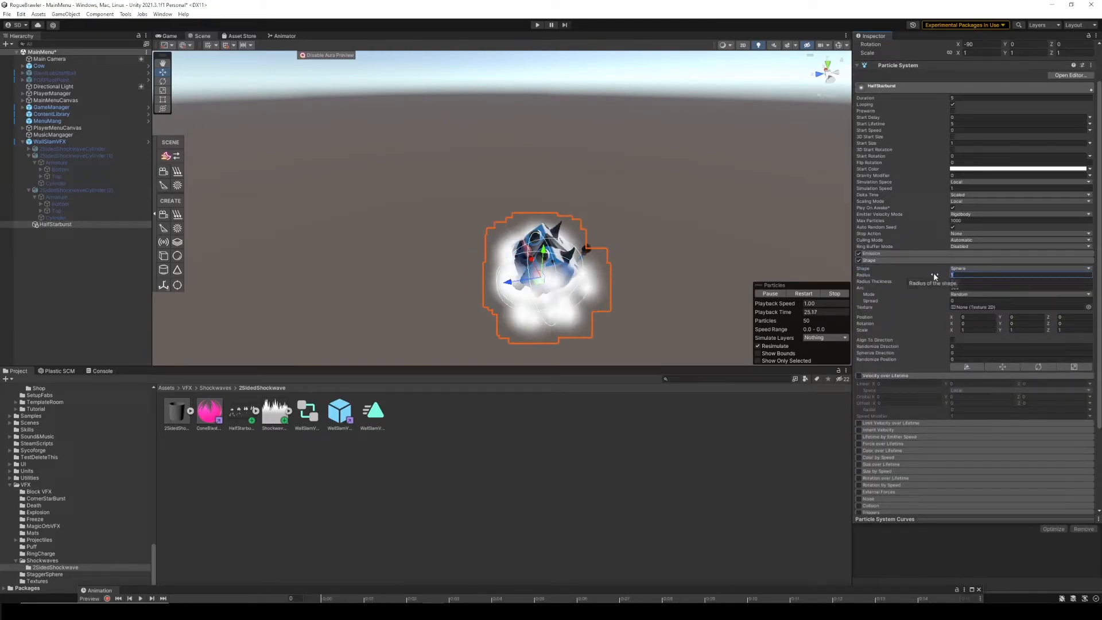
text(0.0001)
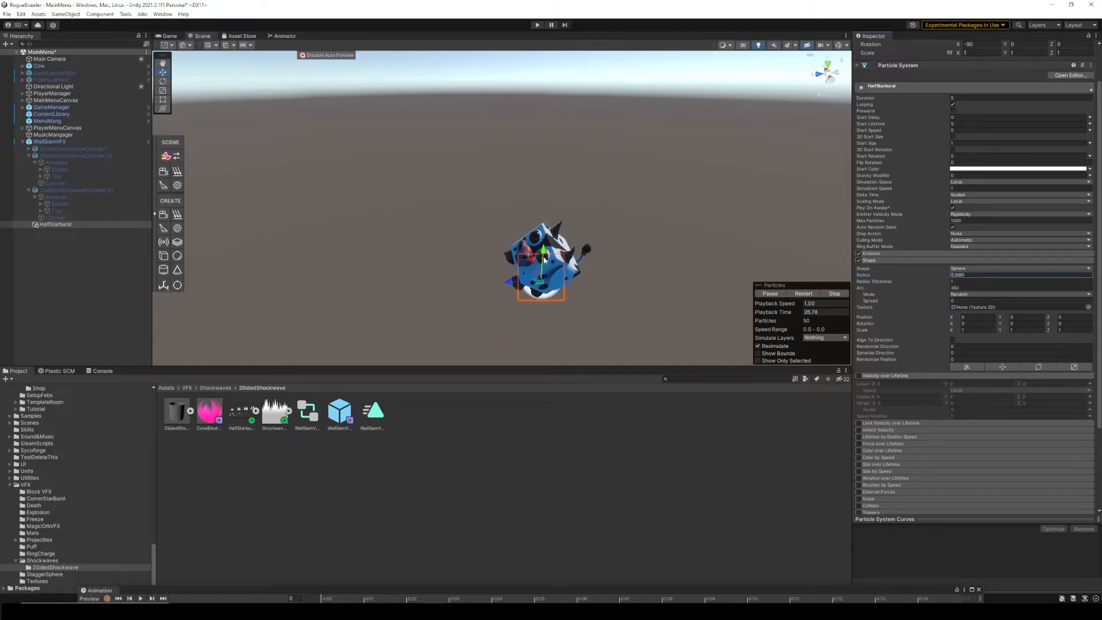
Step: Raise HalfStarburst above the character to a Y position of about 1.15
click(64, 219)
click(63, 224)
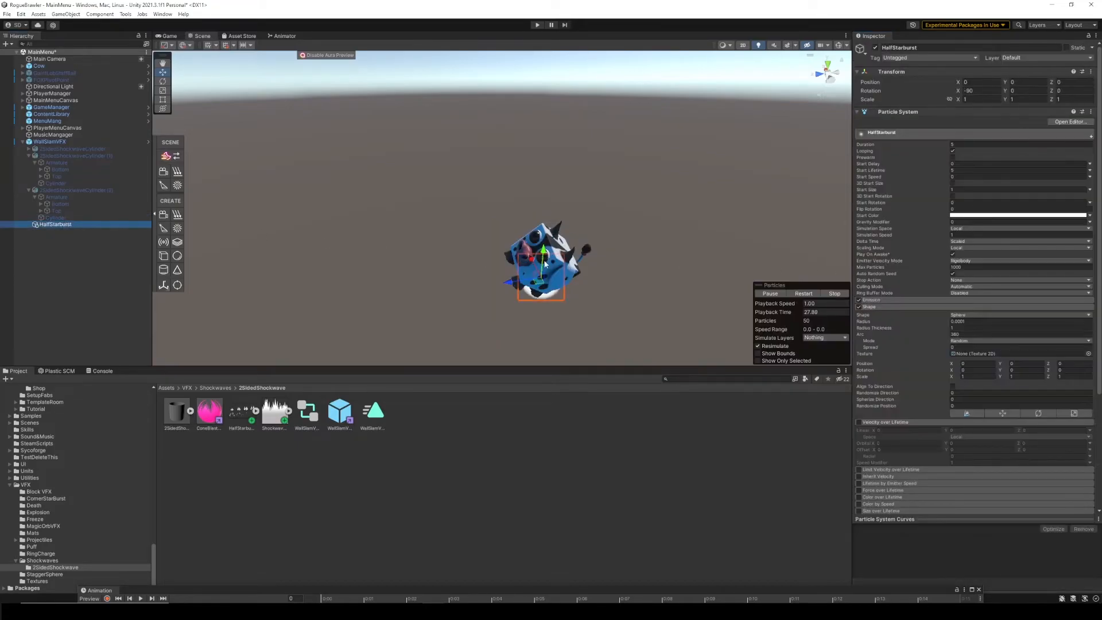
drag(544, 260, 549, 214)
right_drag(549, 214, 573, 208)
key(w)
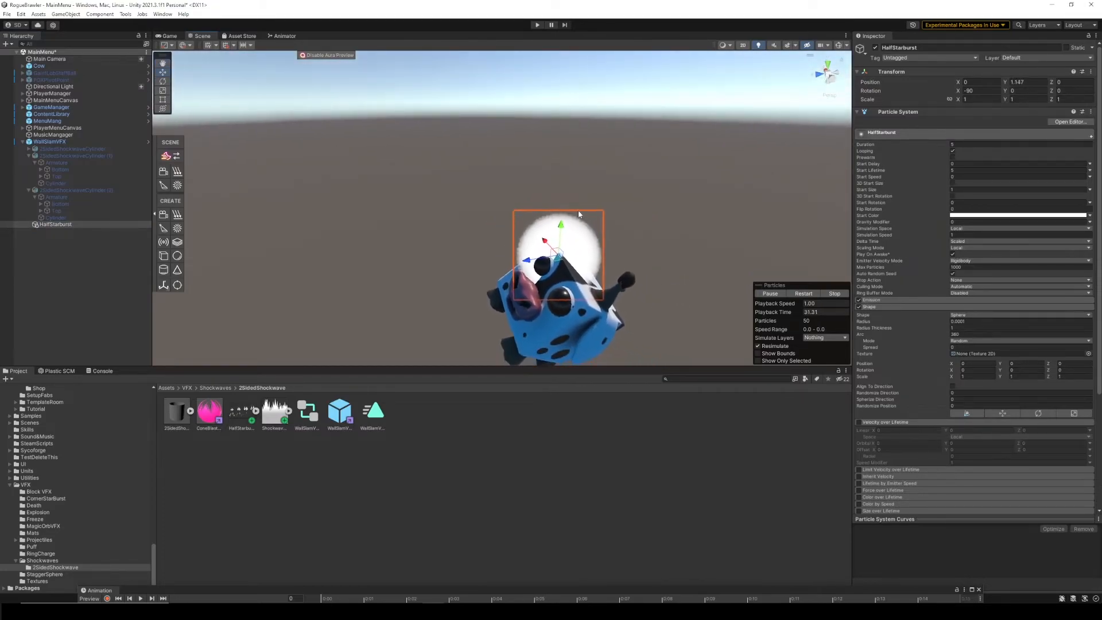
Step: Set HalfStarburst's emission Rate over Time to 0 and add a burst at time 0
scroll(941, 332, down, 5)
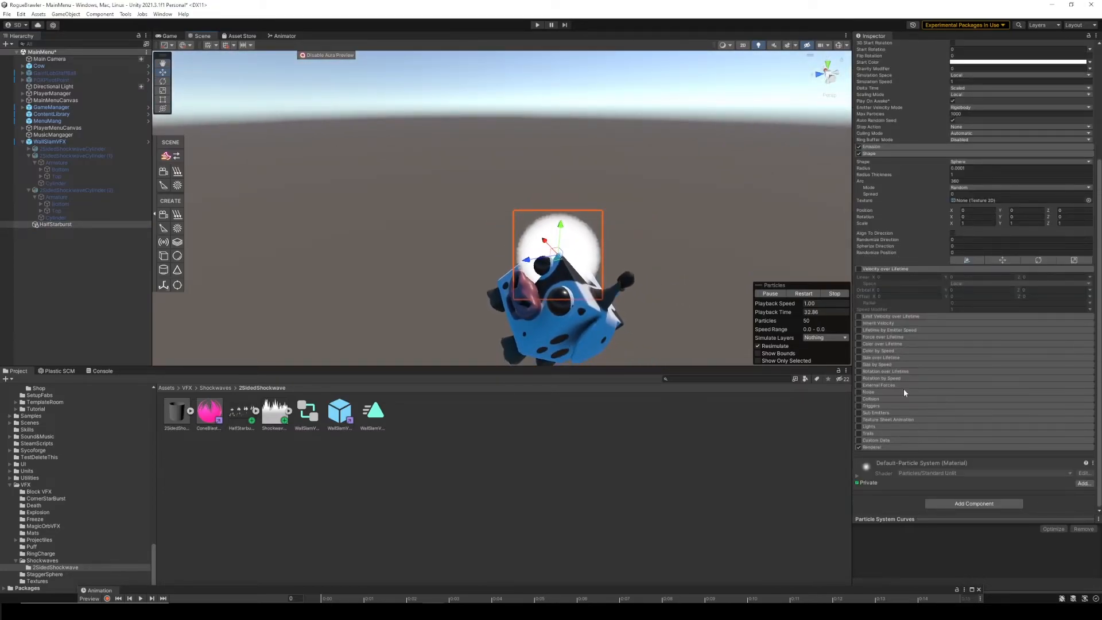
click(896, 146)
scroll(969, 231, up, 2)
click(918, 201)
text(0)
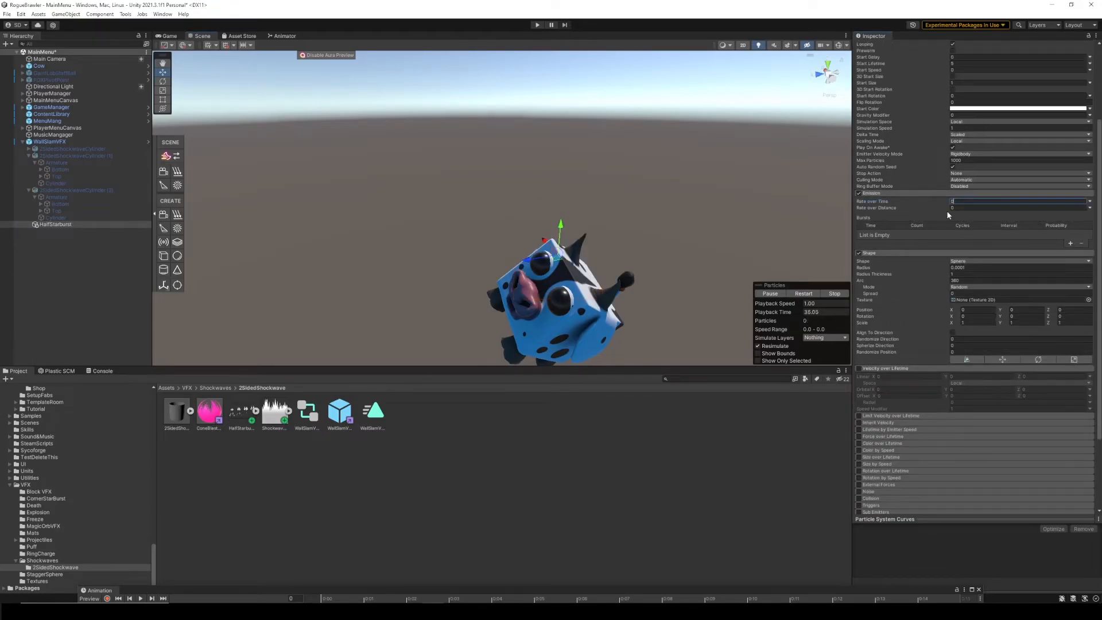
click(1068, 244)
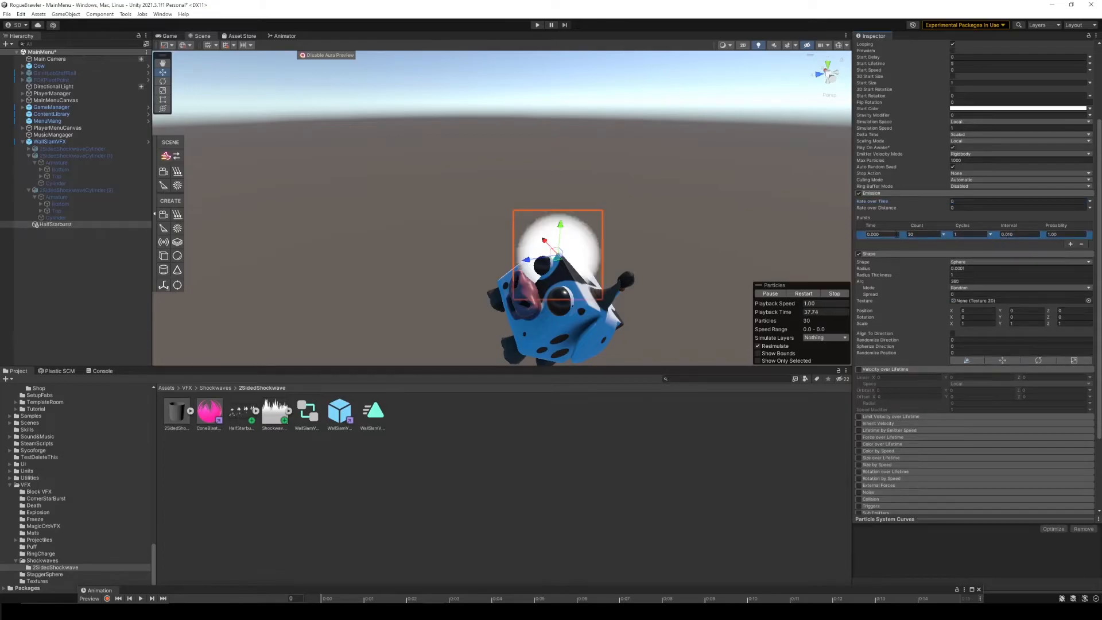
Step: Set HalfStarburst's burst count to 1 and expand its Renderer settings
text(1)
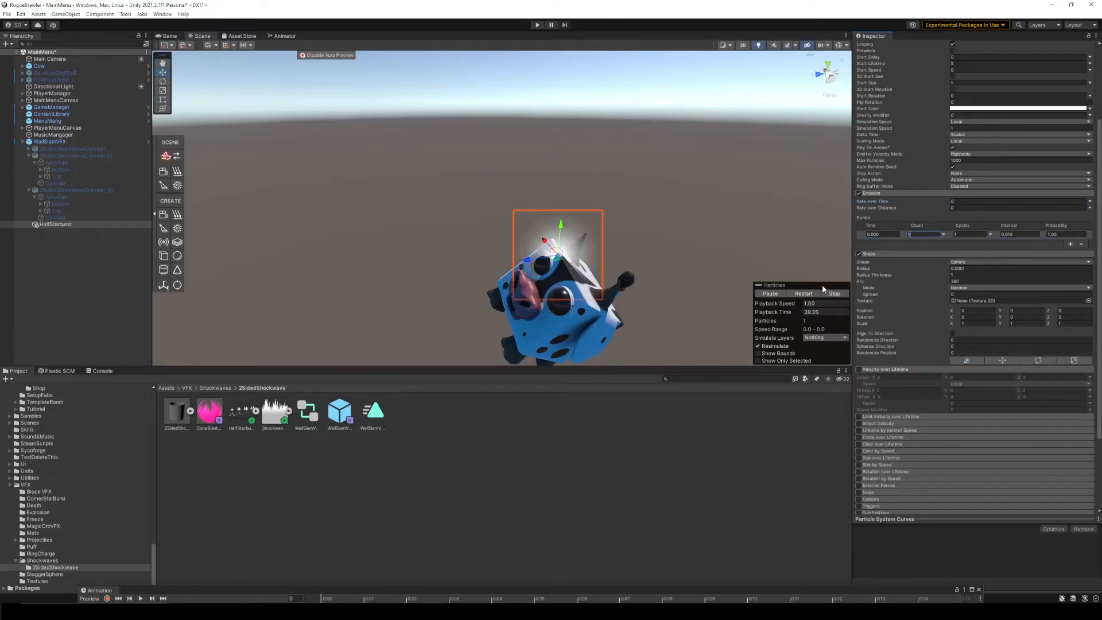
scroll(930, 337, down, 3)
scroll(931, 430, down, 1)
click(882, 445)
scroll(966, 358, down, 5)
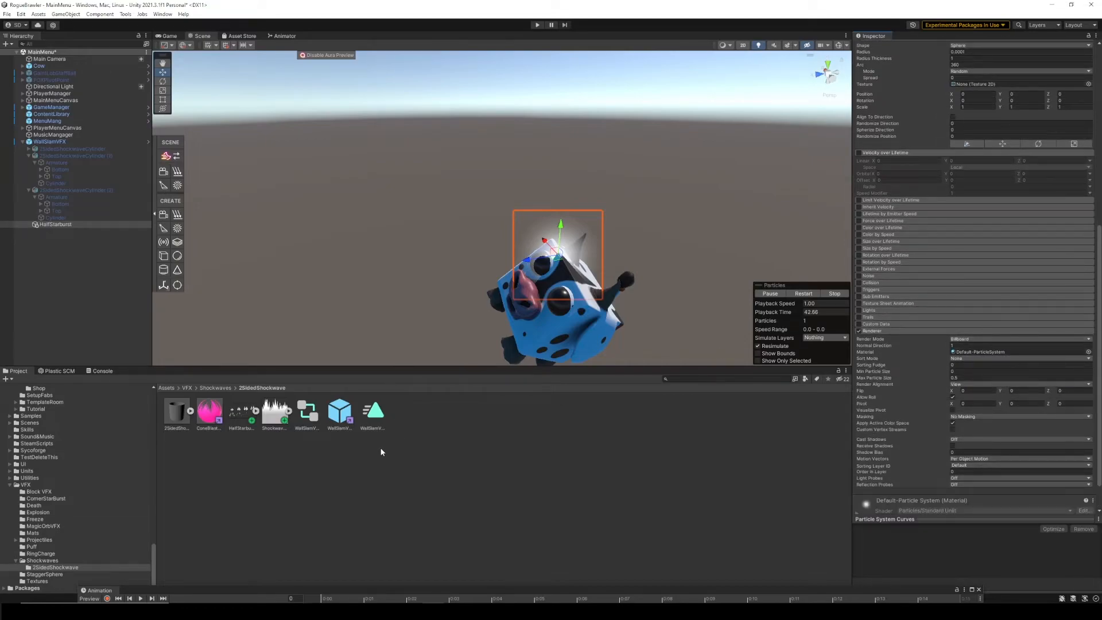
Step: Create a new material named HalfStartburstParticle in the 2SidedShockwave folder
right_click(429, 427)
mouse_move(504, 196)
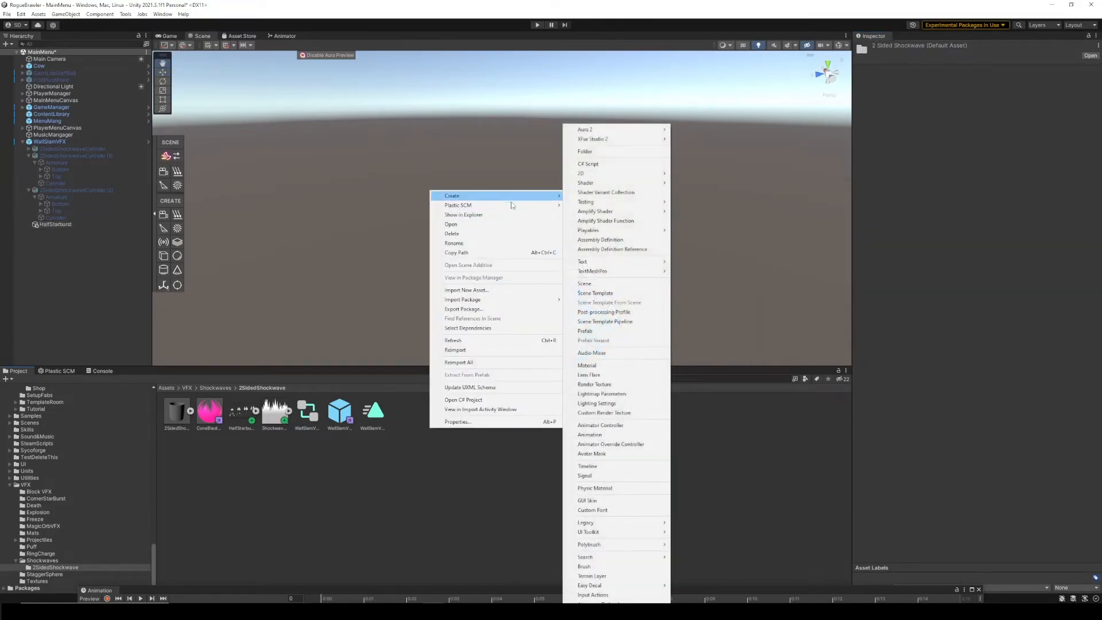
click(608, 366)
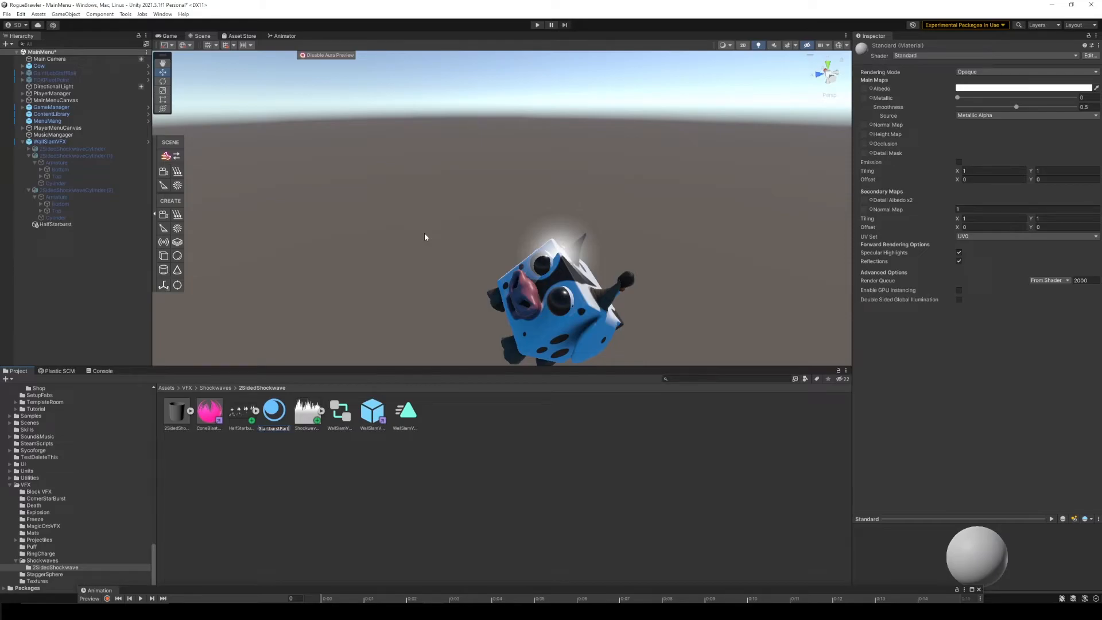
text(HalfStartburstParticle)
key(Return)
Step: Switch the HalfStartburstParticle material's shader to Particles/Standard Unlit
click(917, 57)
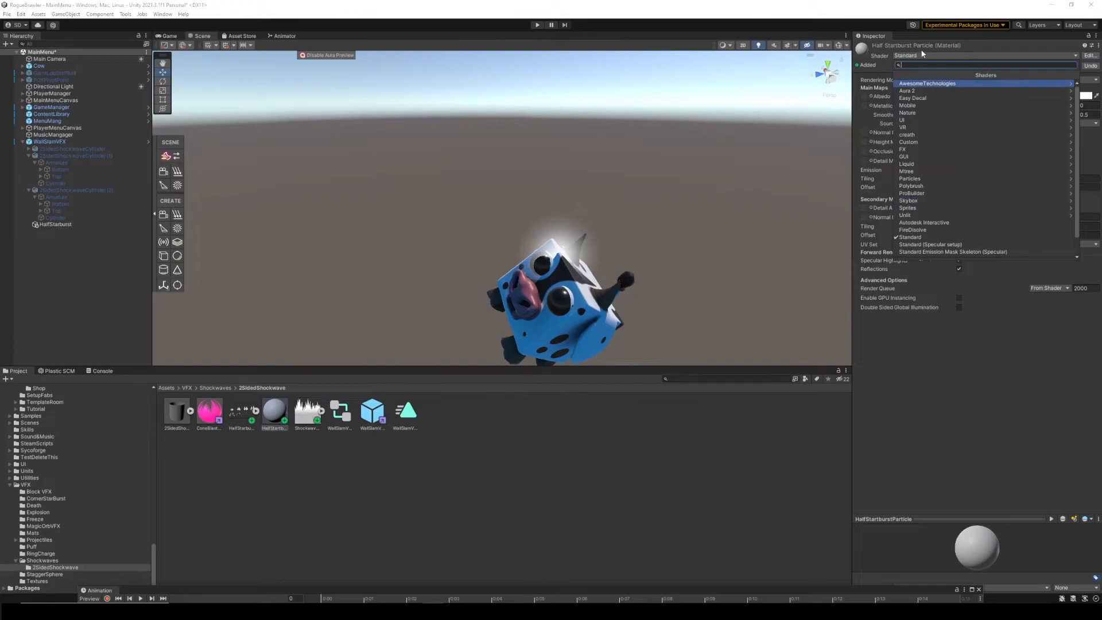
click(919, 180)
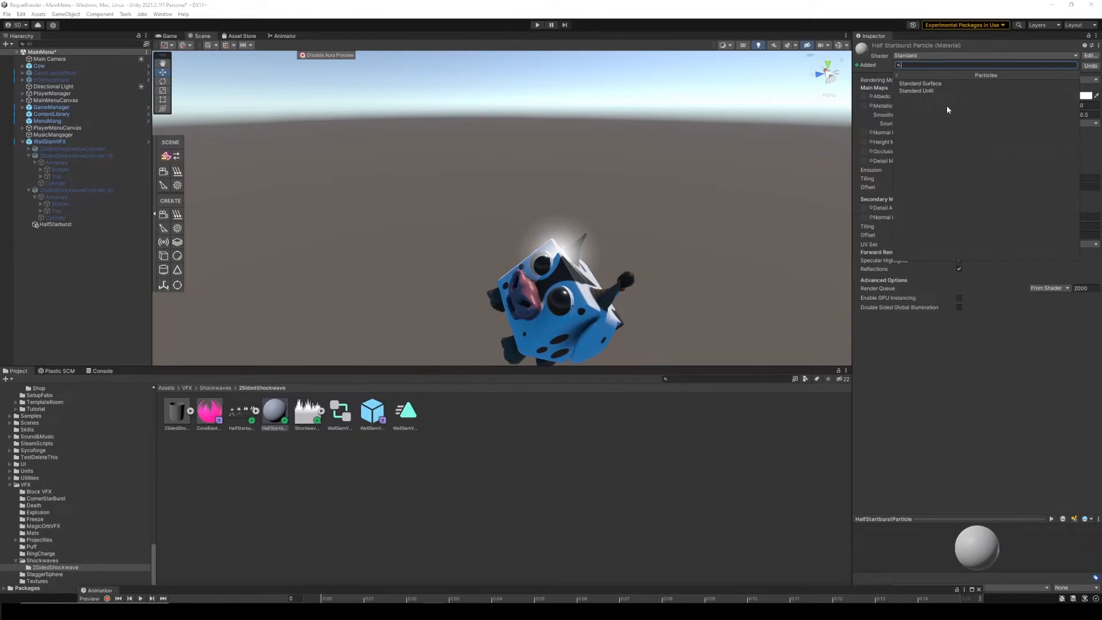
click(921, 90)
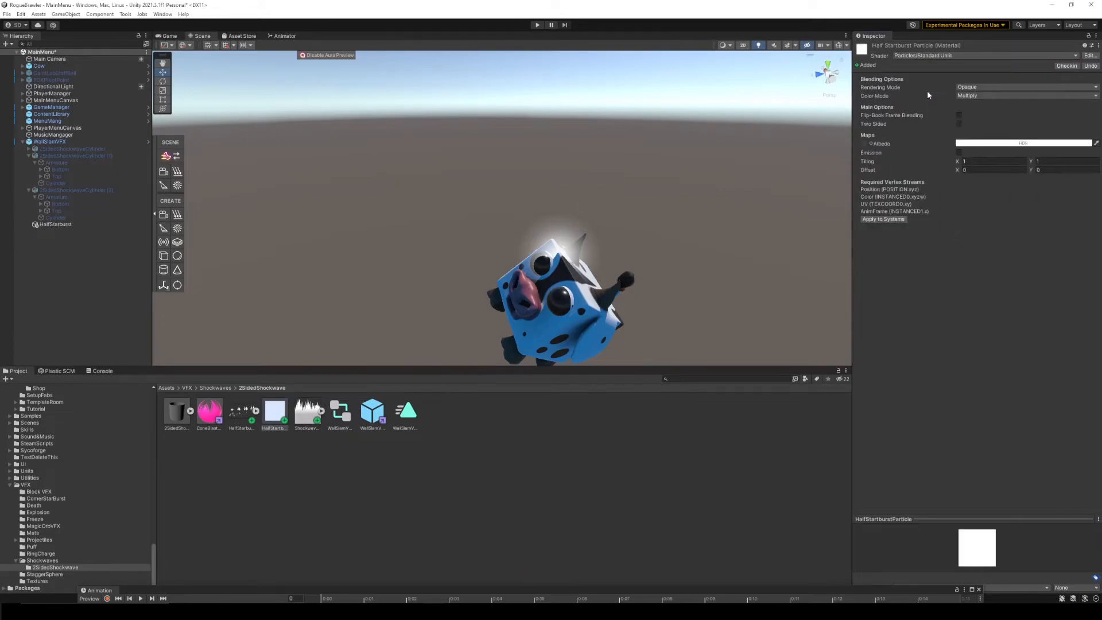
Step: Set the material's albedo to a light yellow-orange and enable Emission with the color sampled from the albedo
click(961, 143)
drag(1059, 207, 1027, 193)
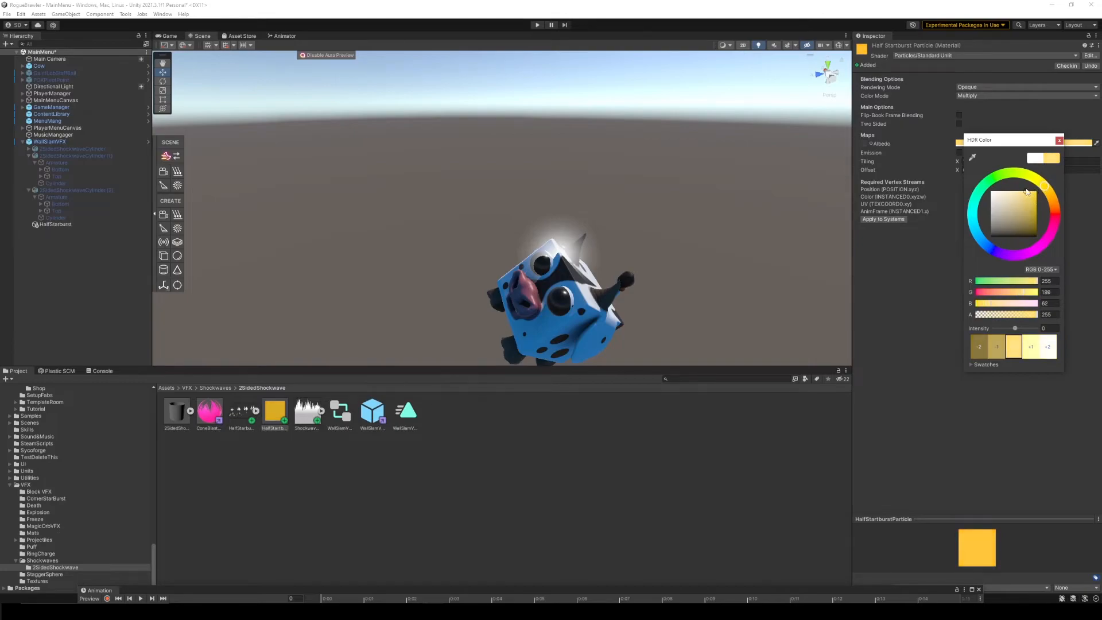
click(1058, 140)
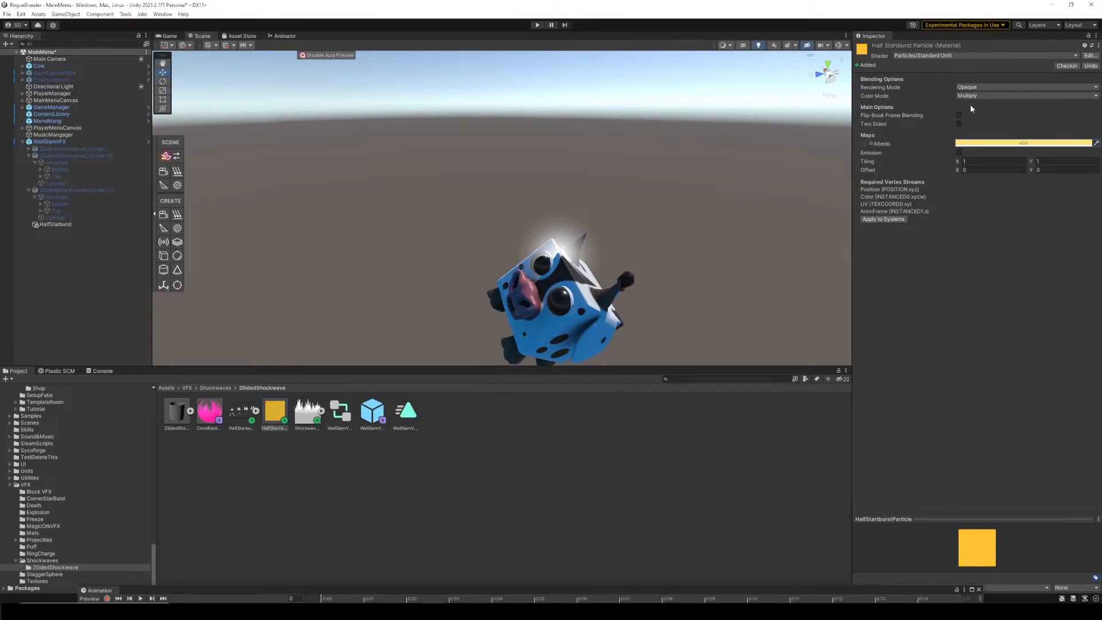
click(958, 152)
click(1095, 161)
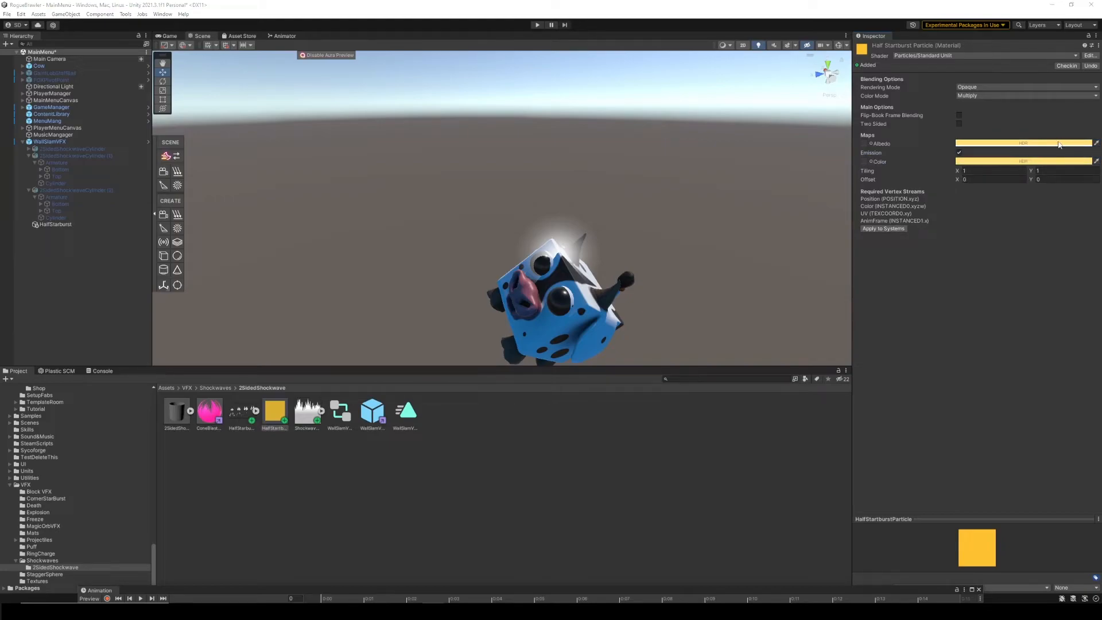
click(1059, 142)
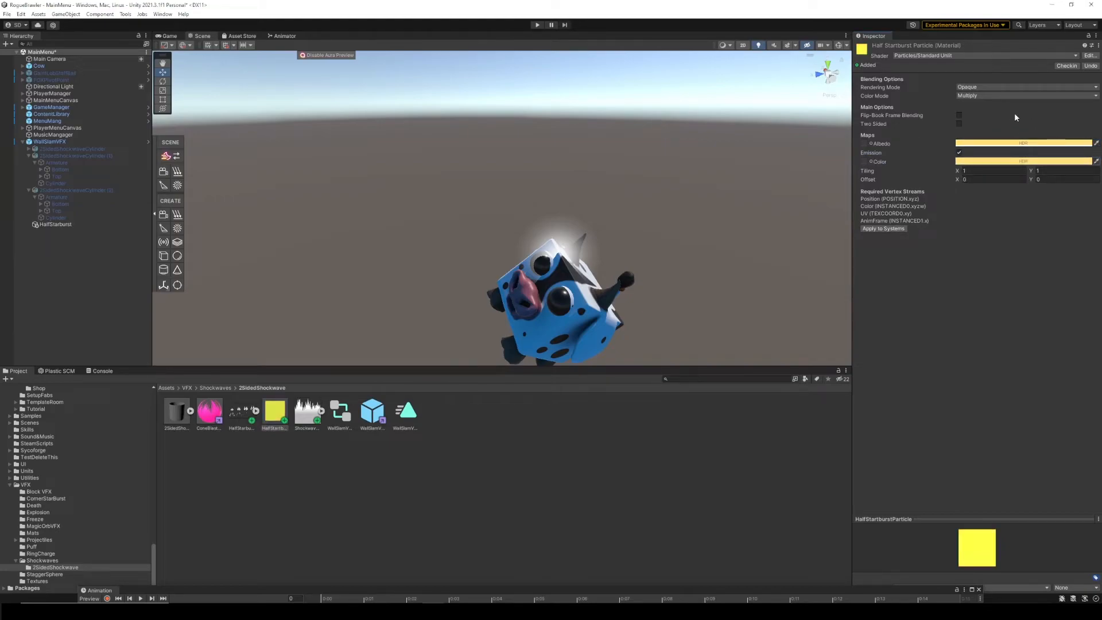
Step: Set the material's Rendering Mode to Cutout and assign the HalfStarburst sprite sheet as its albedo texture
click(972, 88)
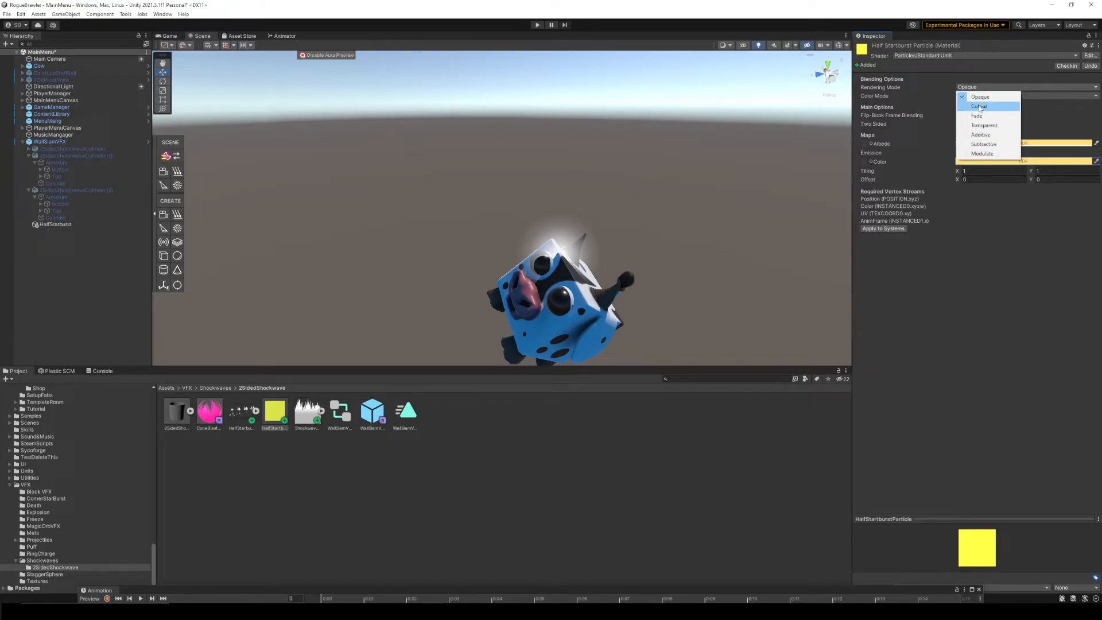
click(979, 106)
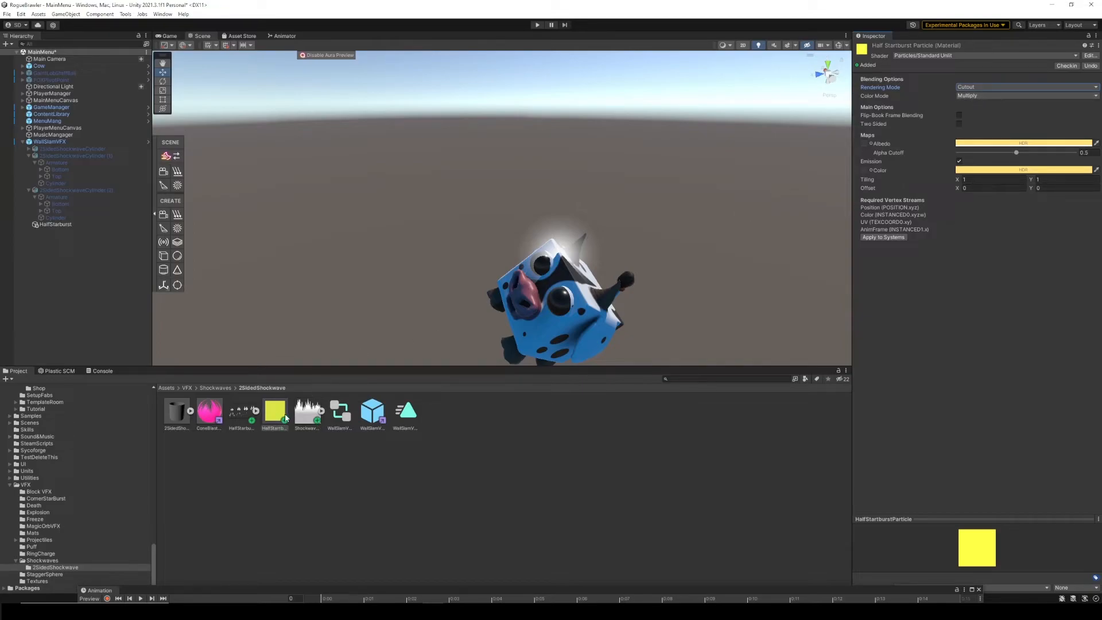
mouse_move(231, 419)
mouse_down()
mouse_move(532, 325)
mouse_move(865, 145)
mouse_up()
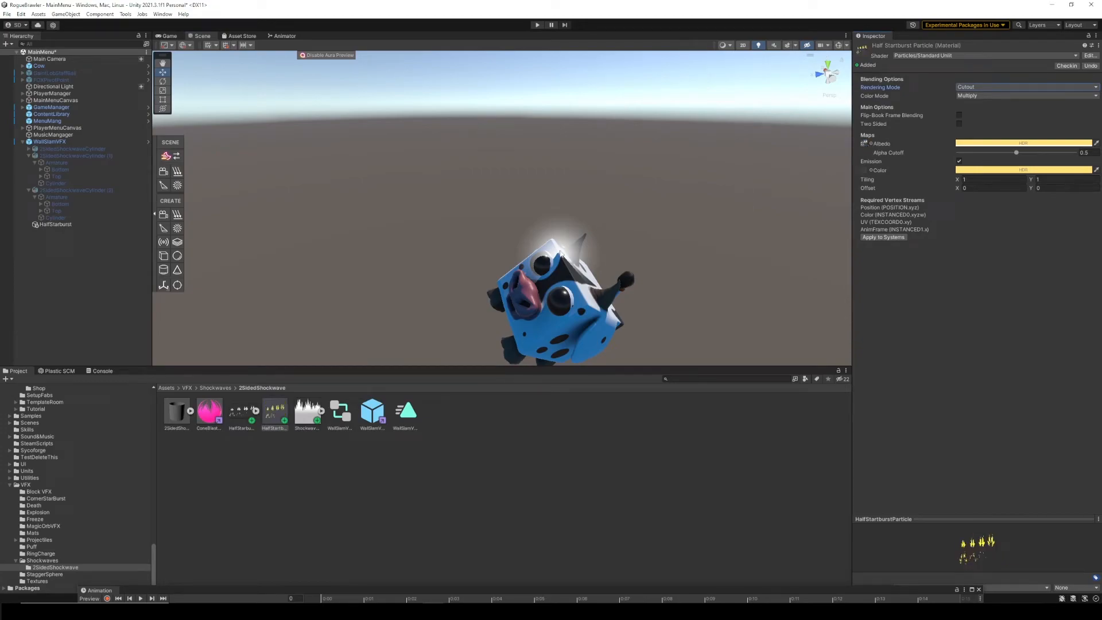
Step: Assign the HalfStartburstParticle material to the HalfStarburst particle system's Renderer
click(56, 224)
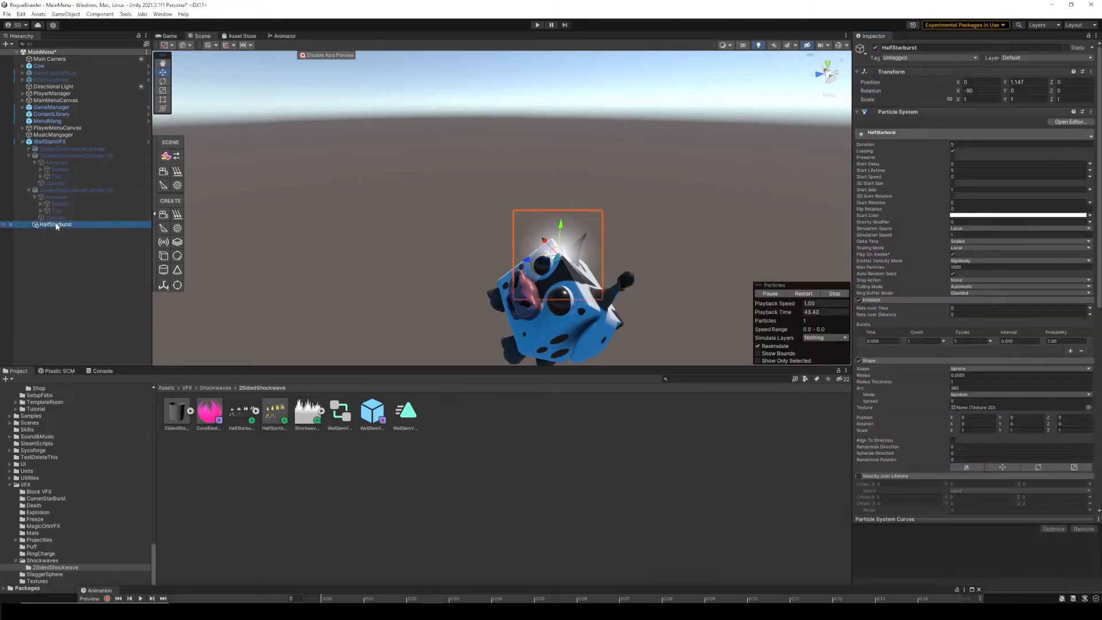
scroll(977, 307, down, 5)
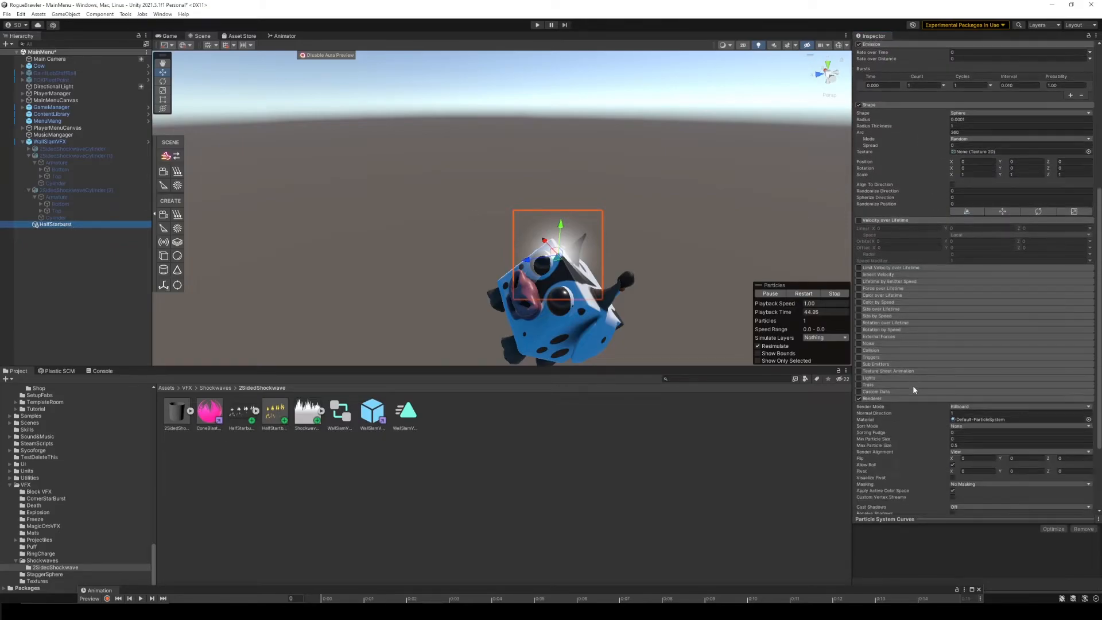
scroll(891, 406, down, 3)
drag(275, 405, 967, 350)
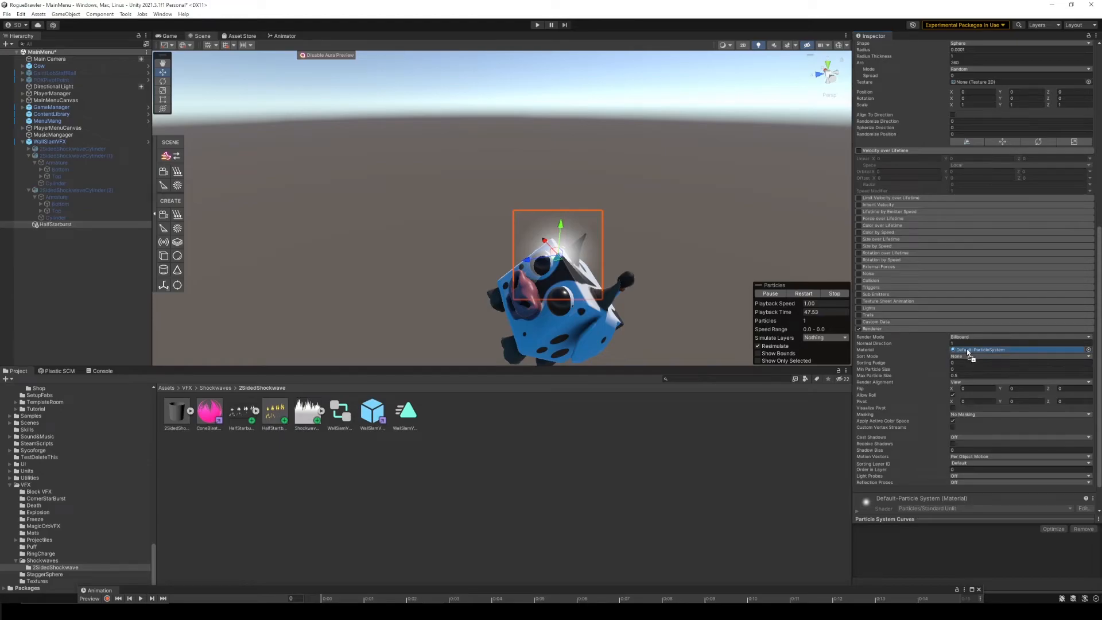
drag(971, 354, 971, 351)
right_drag(600, 259, 603, 279)
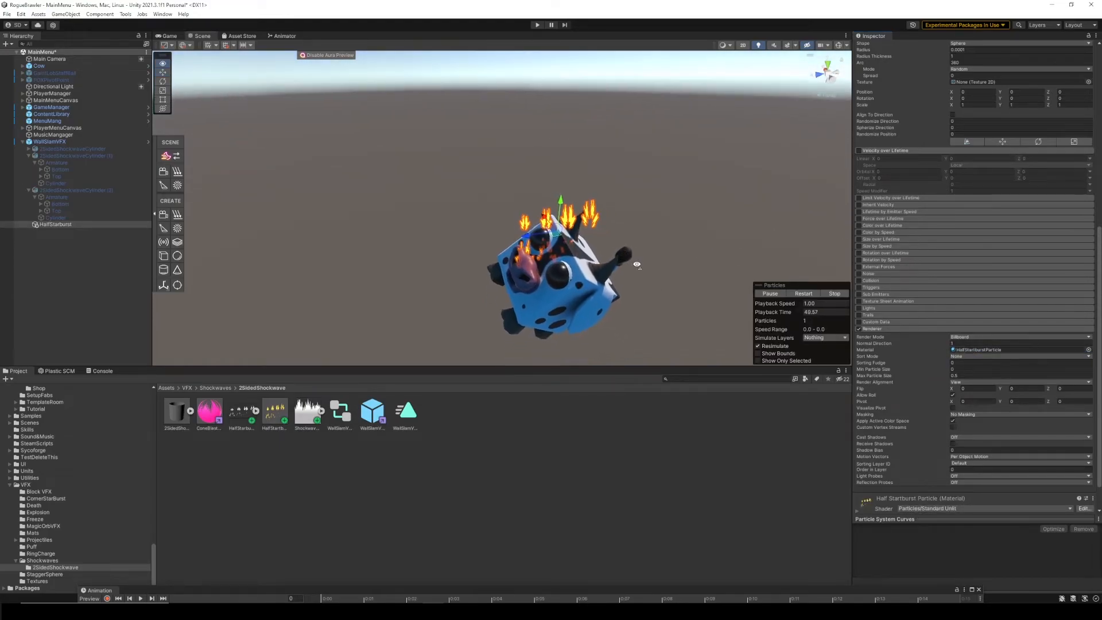
Step: Enable HalfStarburst's Texture Sheet Animation with a grid of 4 by 2 tiles
scroll(954, 295, up, 1)
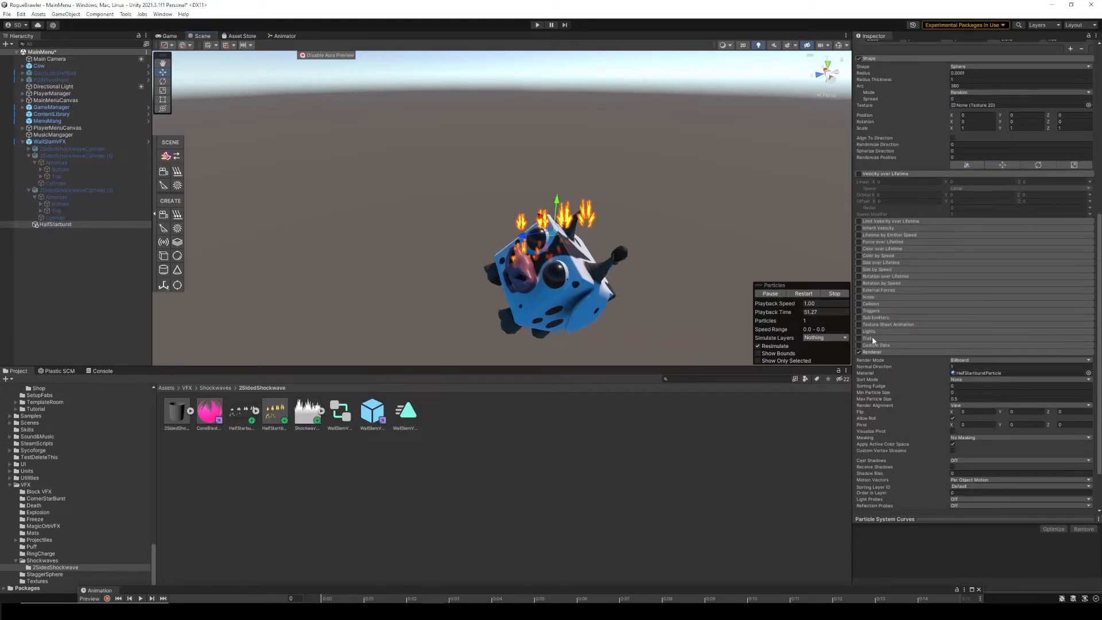
click(883, 325)
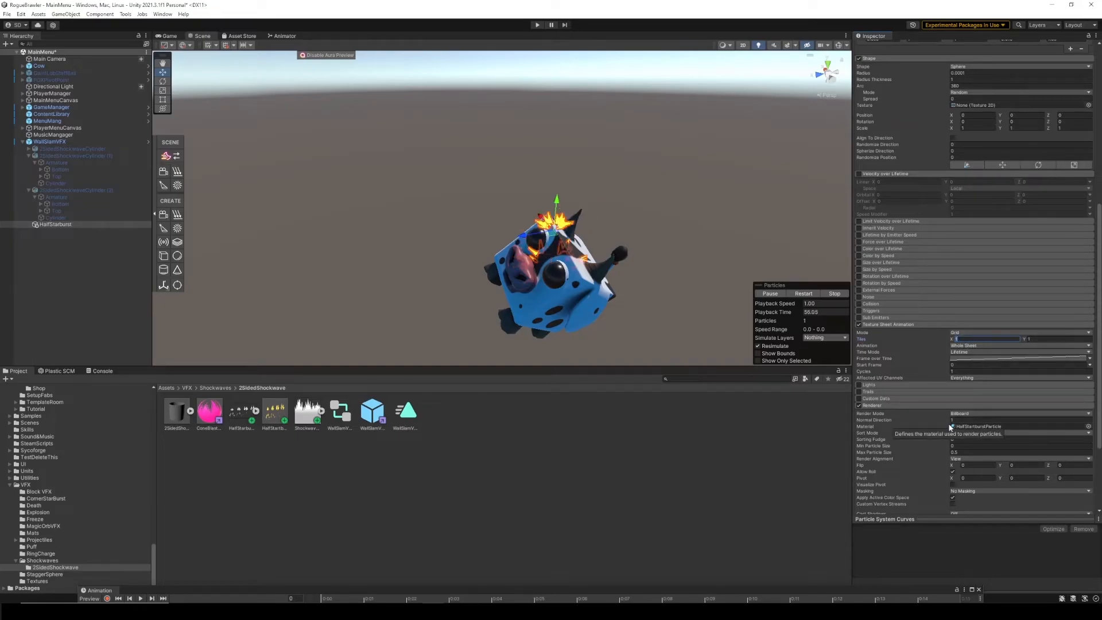
text(4)
key(Tab)
text(2)
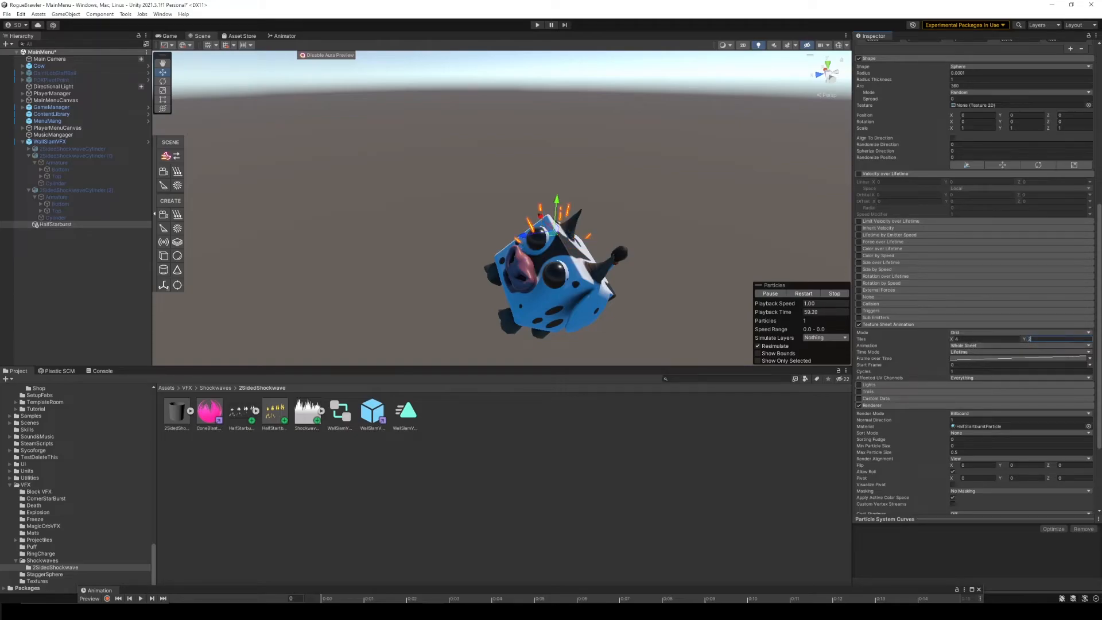
Step: Try Start Lifetime values of 1 and 0.3 for HalfStarburst, replaying the particle effect after each
scroll(952, 344, up, 10)
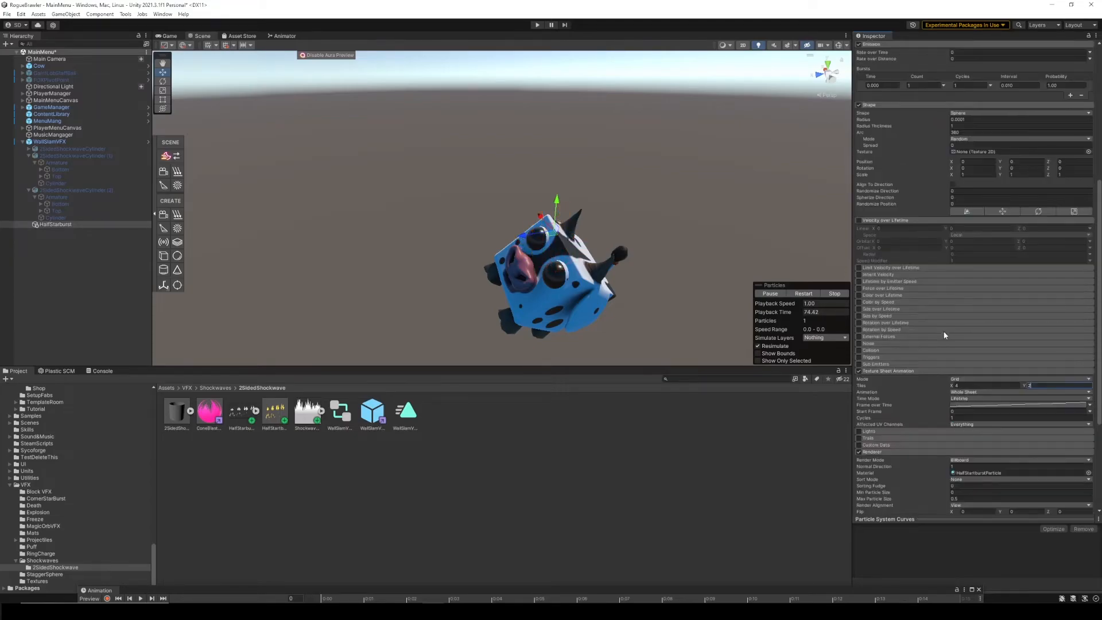
click(915, 169)
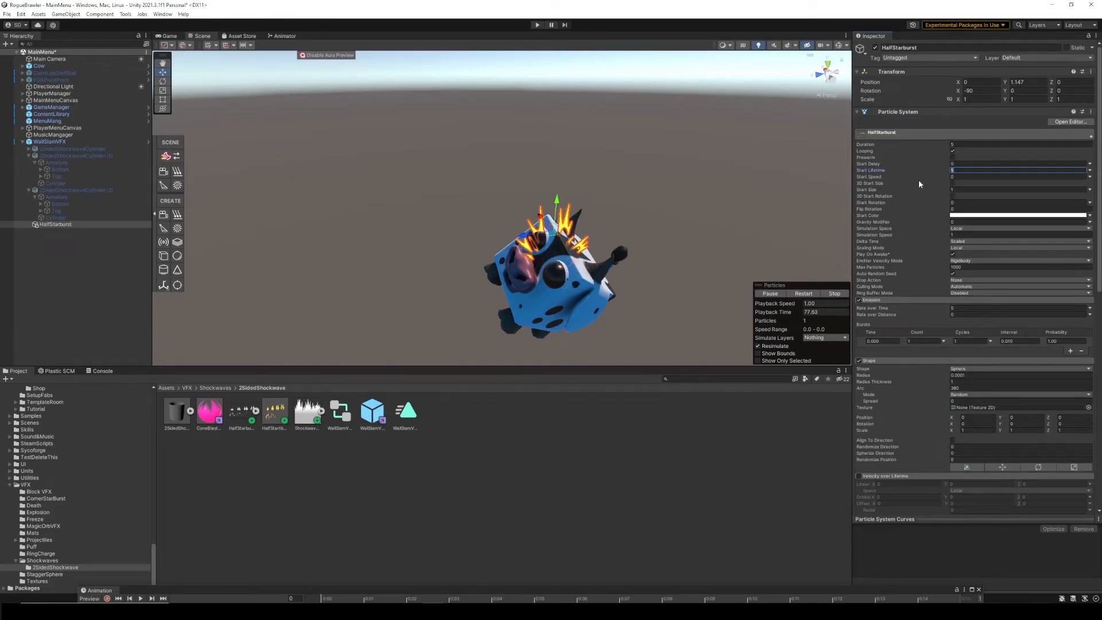
text(1)
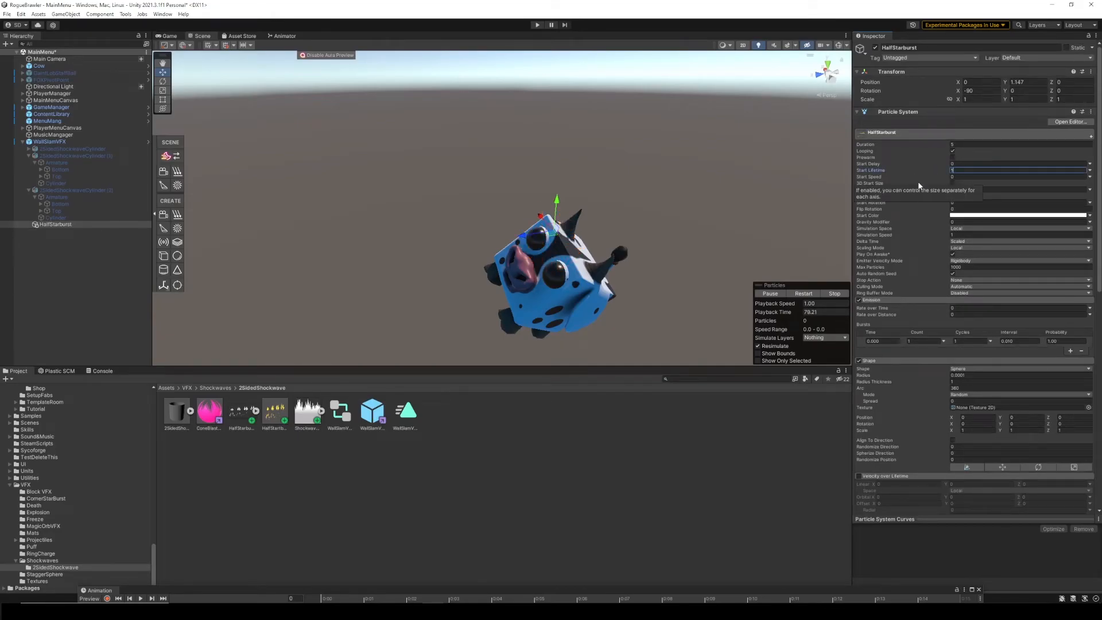
click(810, 294)
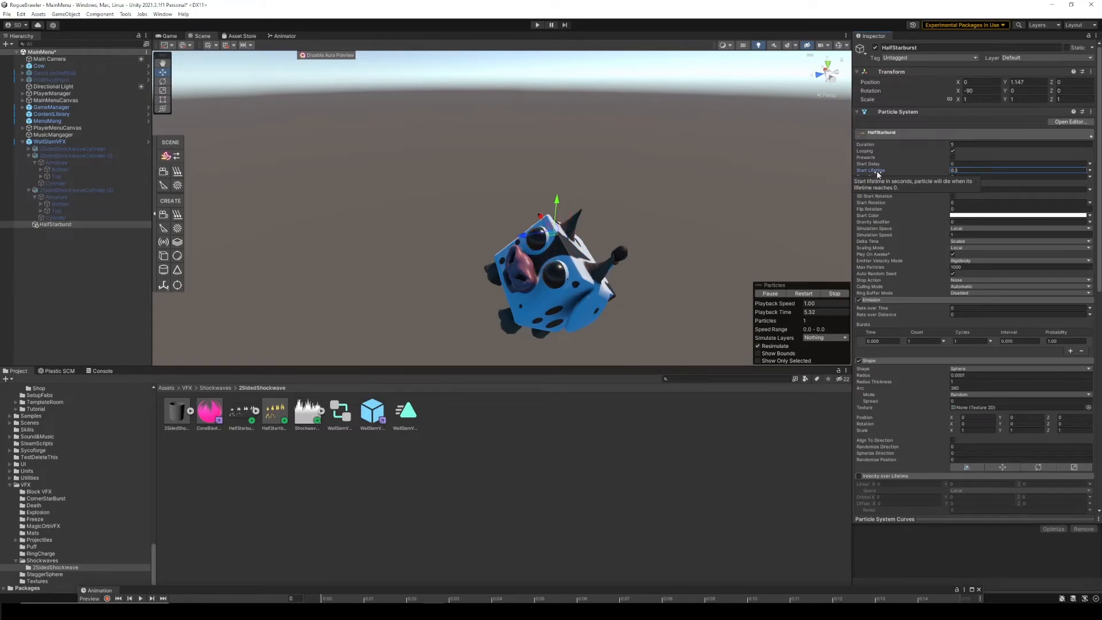
click(802, 295)
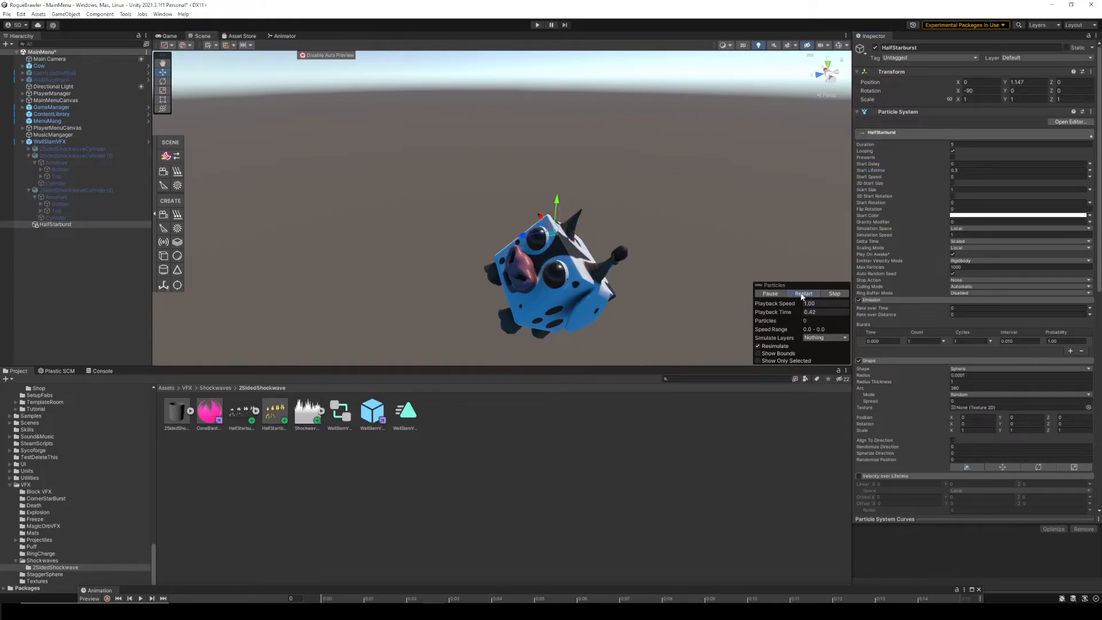
Step: Set HalfStarburst's Start Lifetime to 0.2 and replay the burst several times to check its timing
click(955, 171)
key(BackSpace)
text(0.2)
click(808, 294)
click(810, 294)
click(810, 294)
click(810, 294)
click(810, 294)
click(810, 293)
Step: Raise the Max Particle Size in HalfStarburst's Renderer settings to 100
scroll(904, 274, down, 1)
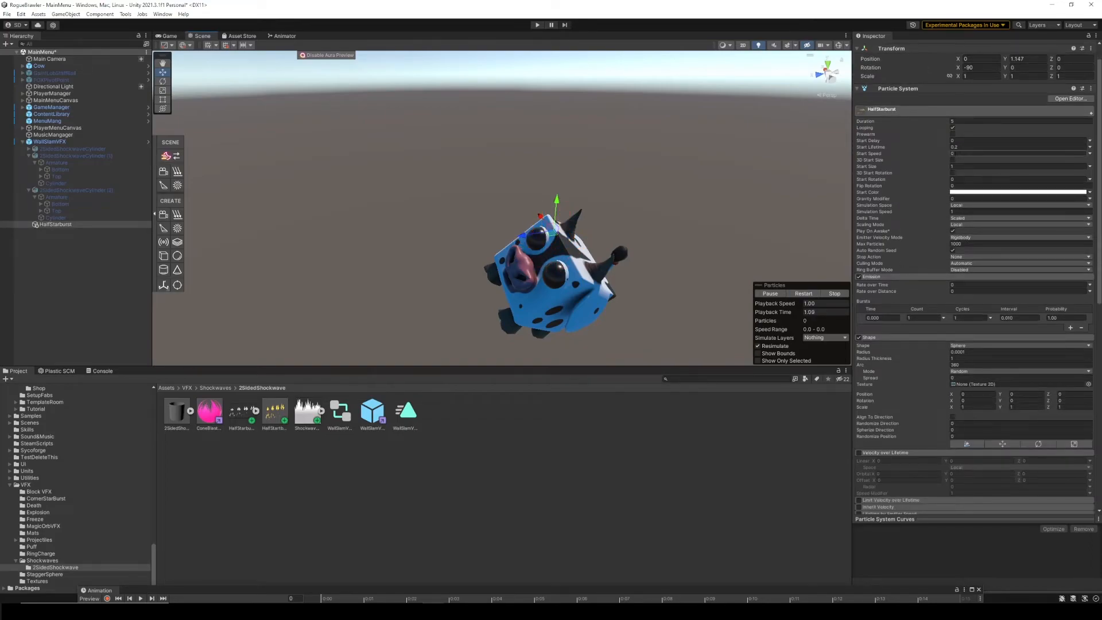
scroll(918, 321, down, 12)
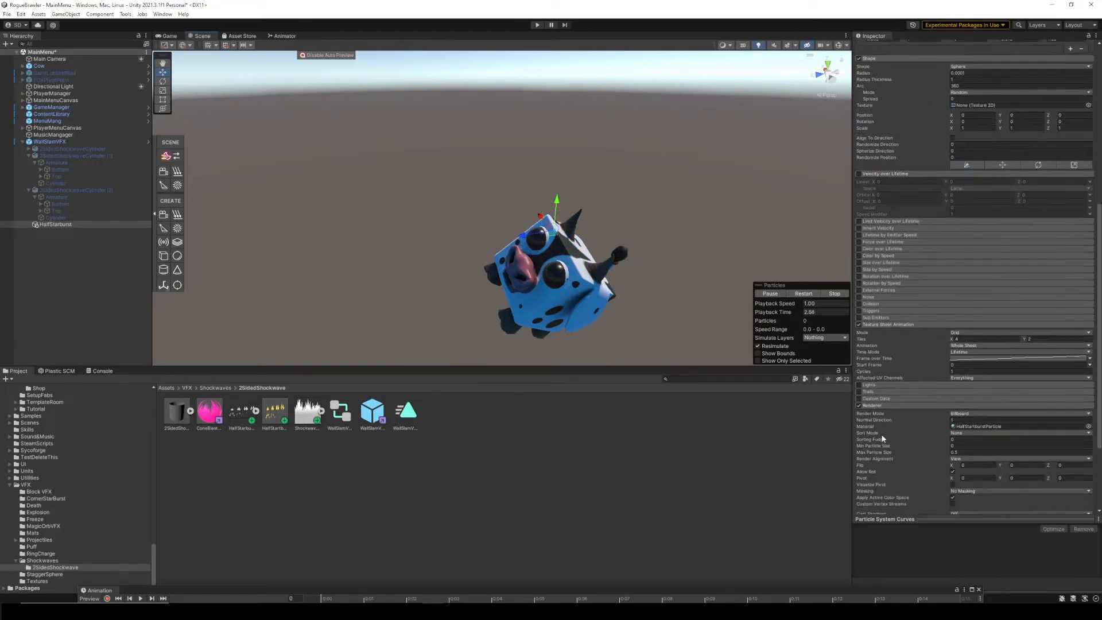
scroll(917, 408, down, 2)
click(961, 360)
key(ctrl+a)
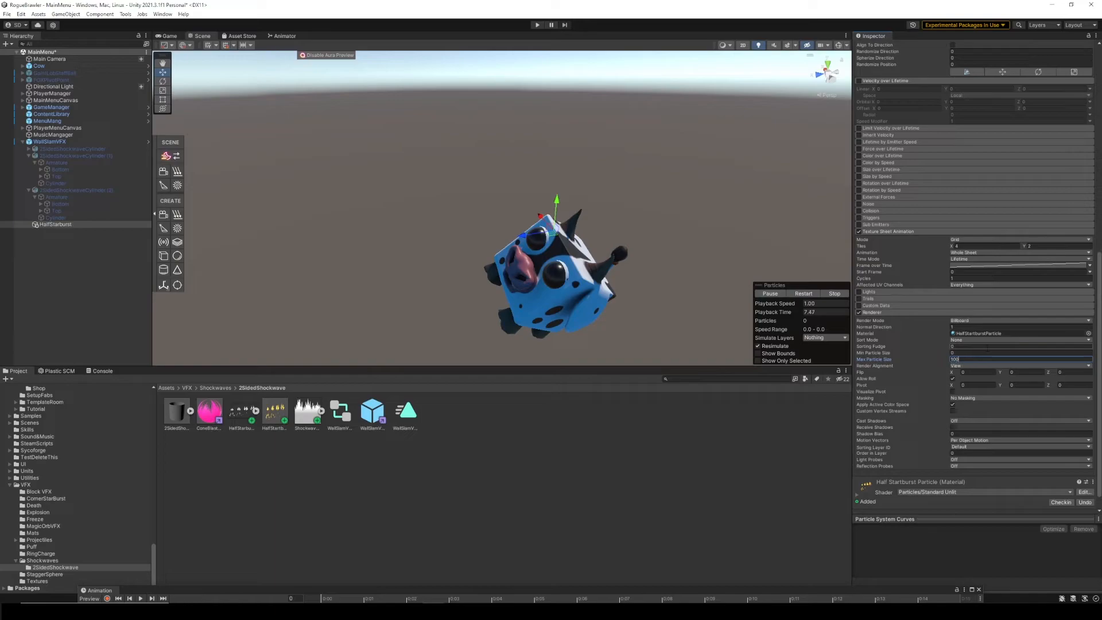
right_drag(678, 266, 654, 263)
key(w)
key(s)
Step: Set HalfStarburst's Start Size to 5 and replay the burst around the character
scroll(987, 274, up, 9)
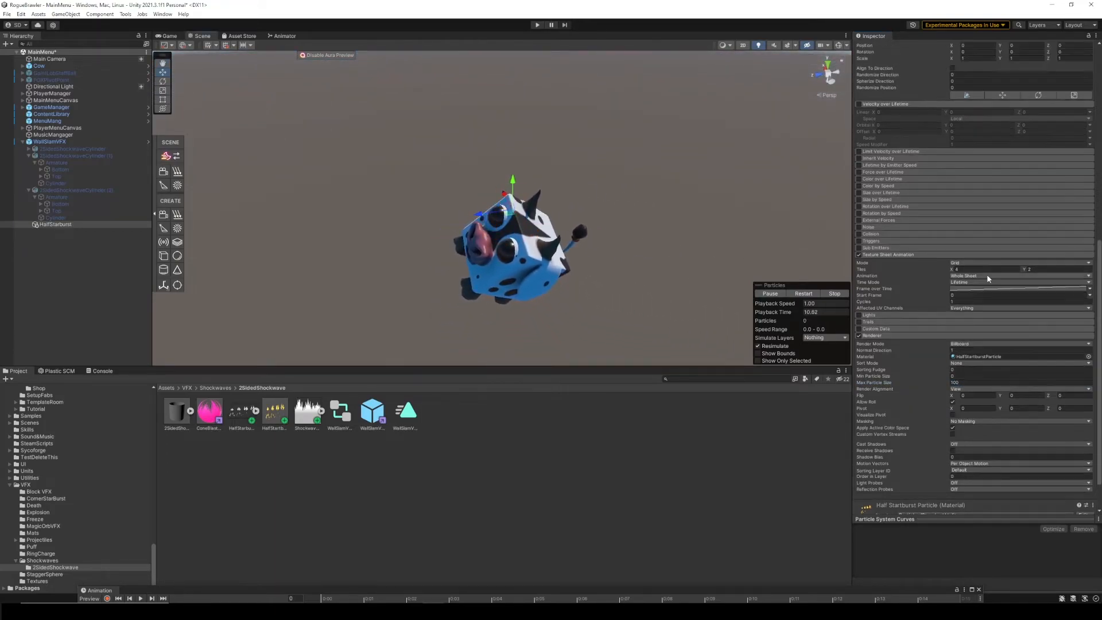
scroll(921, 150, up, 3)
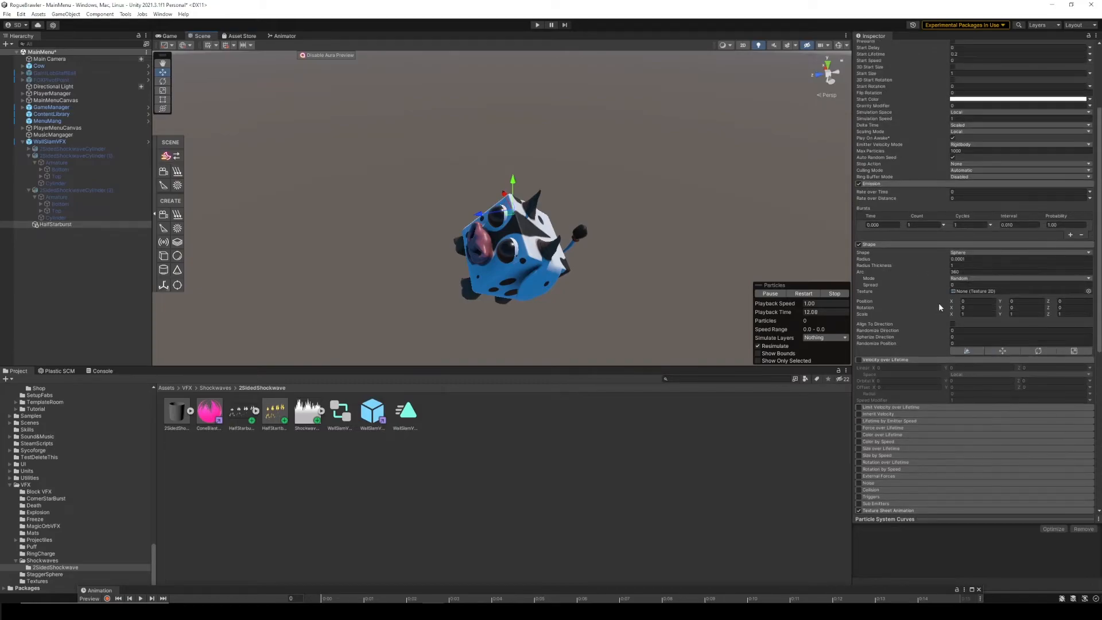
scroll(922, 150, up, 2)
scroll(946, 357, up, 1)
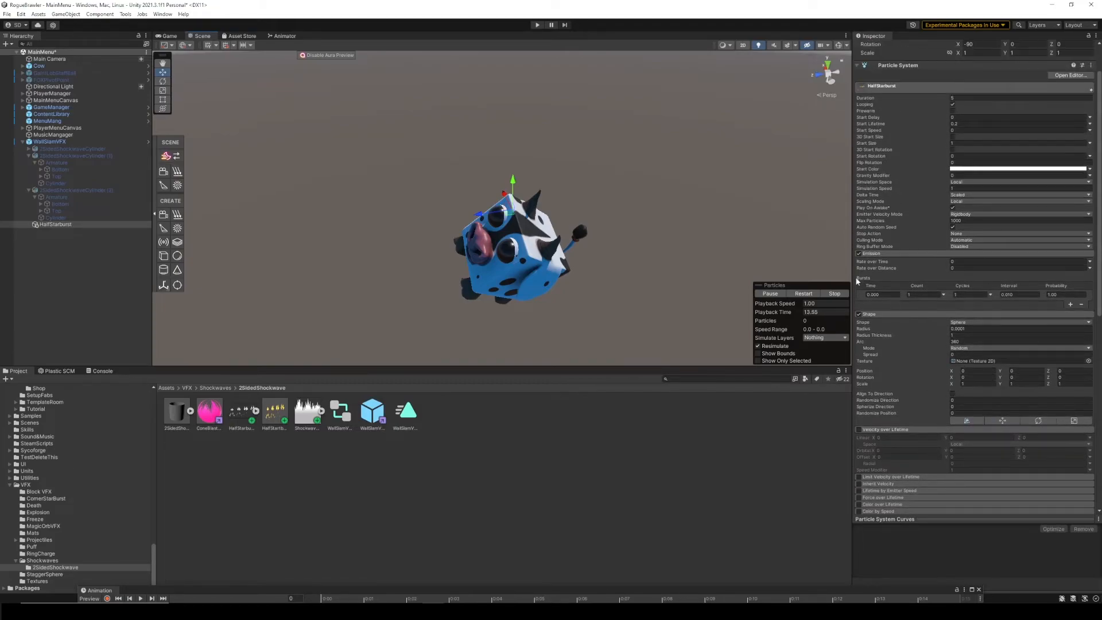
scroll(949, 179, up, 2)
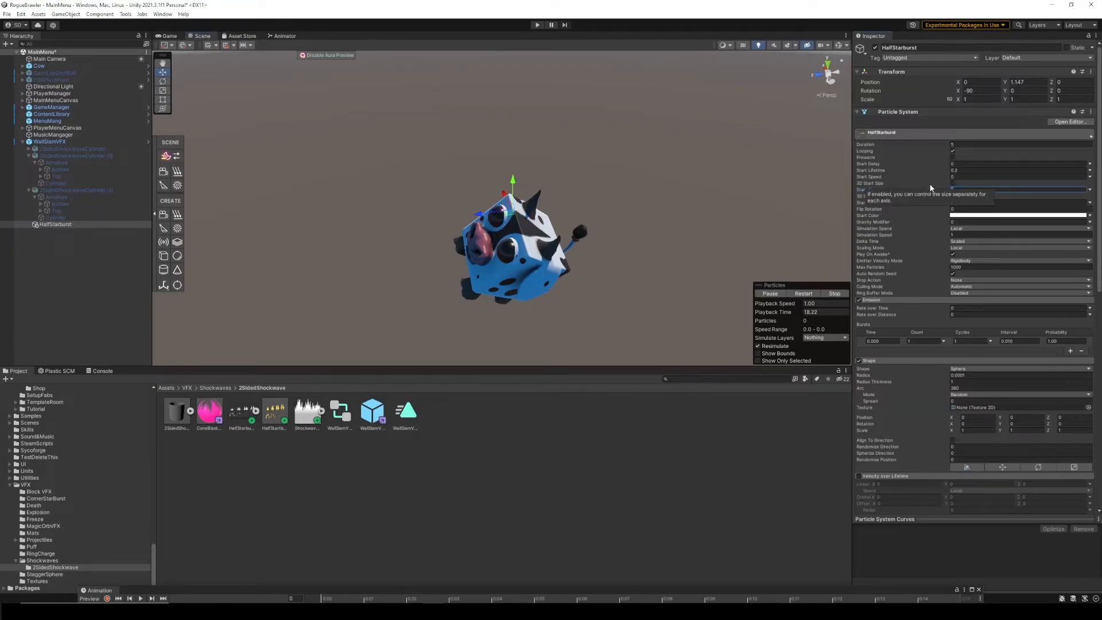
click(803, 293)
scroll(757, 265, up, 4)
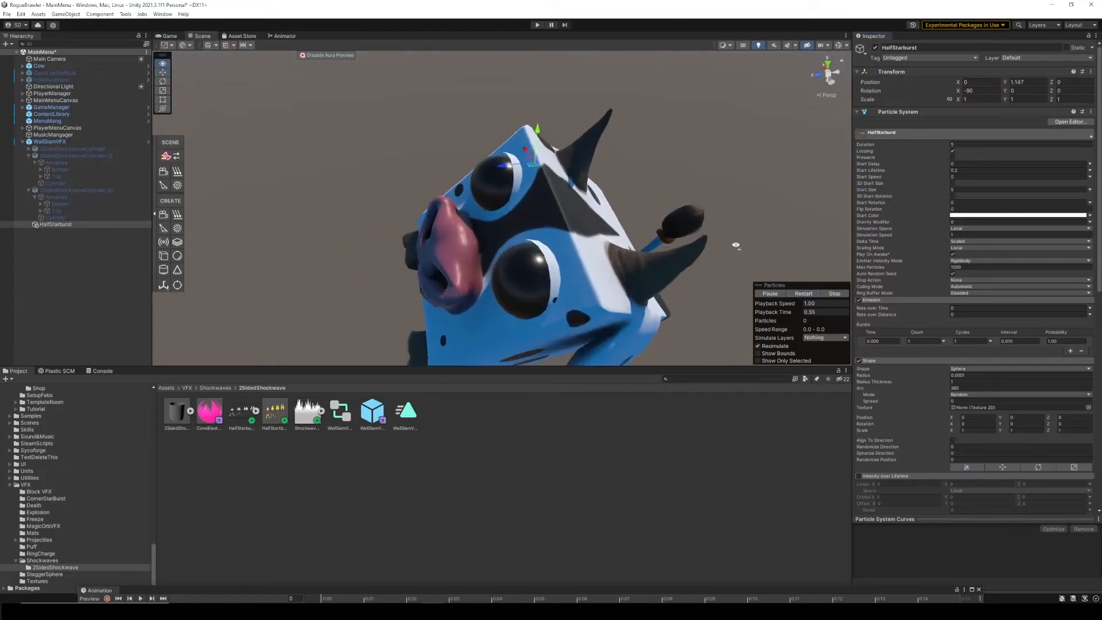
alt+drag(733, 248, 750, 204)
scroll(749, 205, down, 2)
click(803, 296)
click(803, 296)
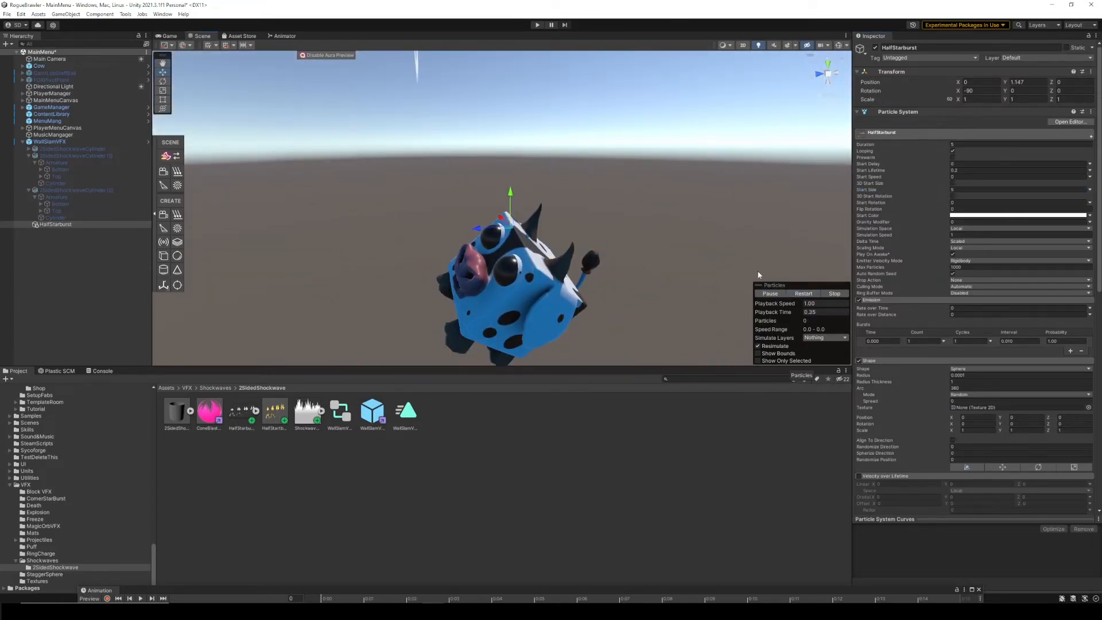
Step: Replay the HalfStarburst burst several times from a wider view to judge its size around the character
alt+drag(766, 277, 754, 264)
scroll(753, 264, down, 2)
click(799, 293)
click(799, 293)
click(800, 294)
click(800, 294)
scroll(741, 272, down, 2)
click(804, 293)
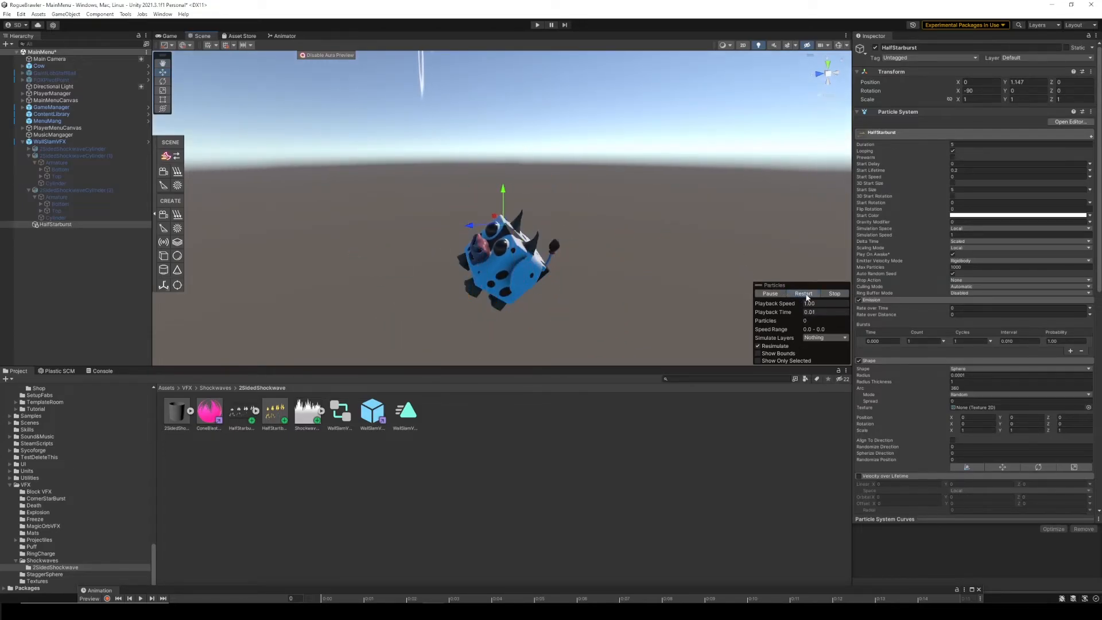
click(804, 293)
click(804, 294)
Step: Set HalfStarburst's Renderer Pivot Y to 0.4 and lower the object to Y 0.838, replaying the burst between adjustments
scroll(954, 261, down, 10)
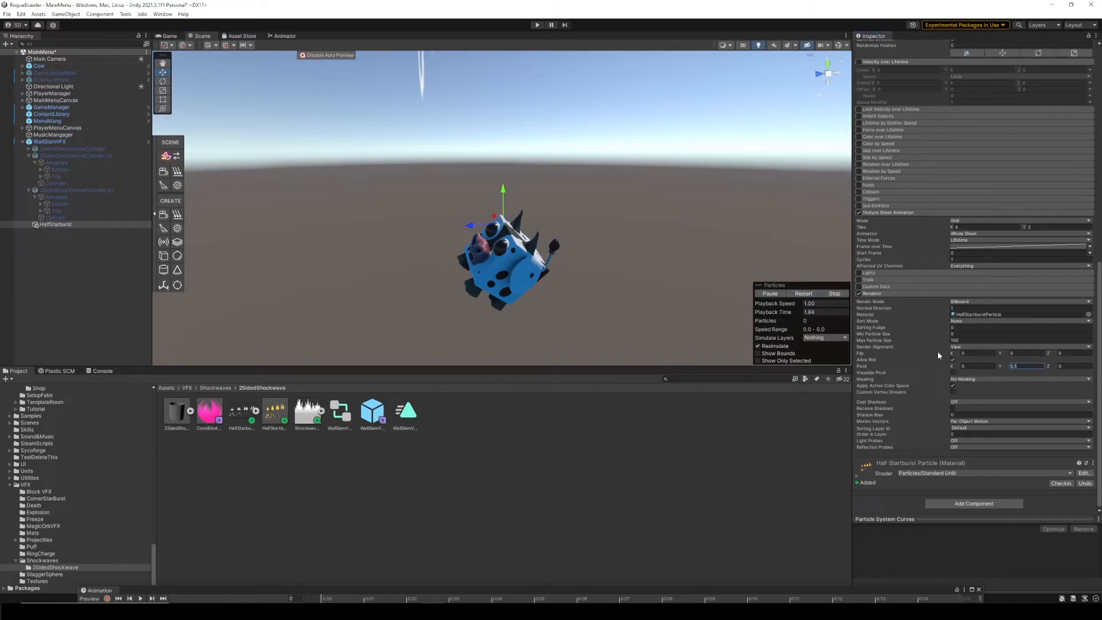
click(804, 294)
click(803, 294)
click(810, 294)
click(809, 293)
click(809, 294)
click(802, 296)
click(802, 296)
click(803, 296)
click(803, 296)
Step: Examine the repositioned burst from closer and farther views by replaying it
mouse_move(744, 213)
right_down()
mouse_move(740, 201)
mouse_move(742, 217)
right_up()
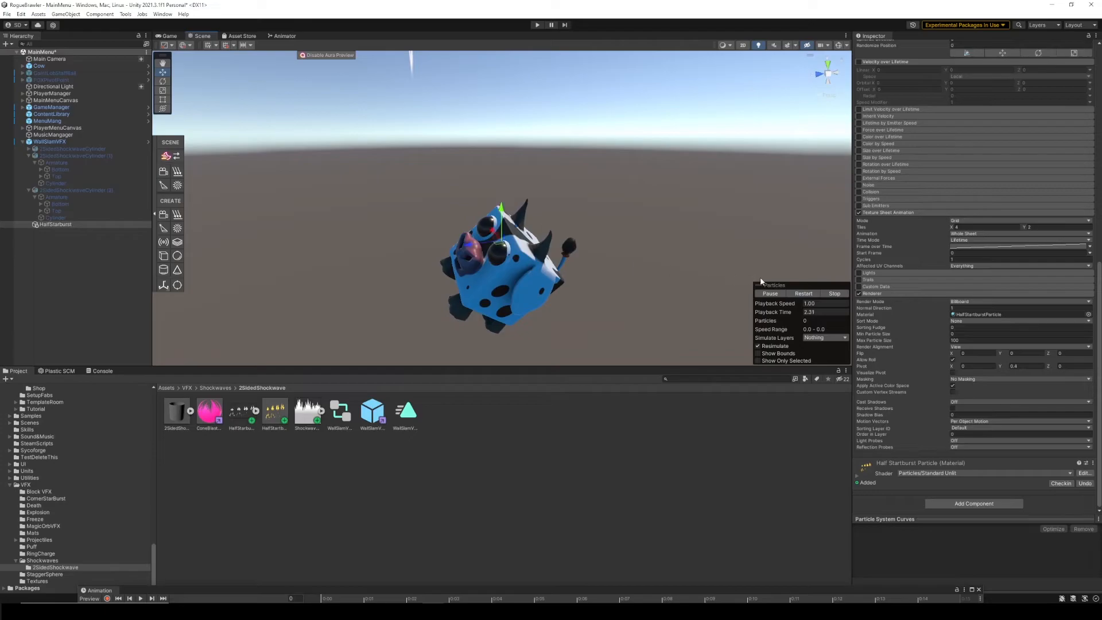
click(806, 296)
click(805, 296)
right_drag(730, 252, 737, 260)
scroll(737, 260, down, 4)
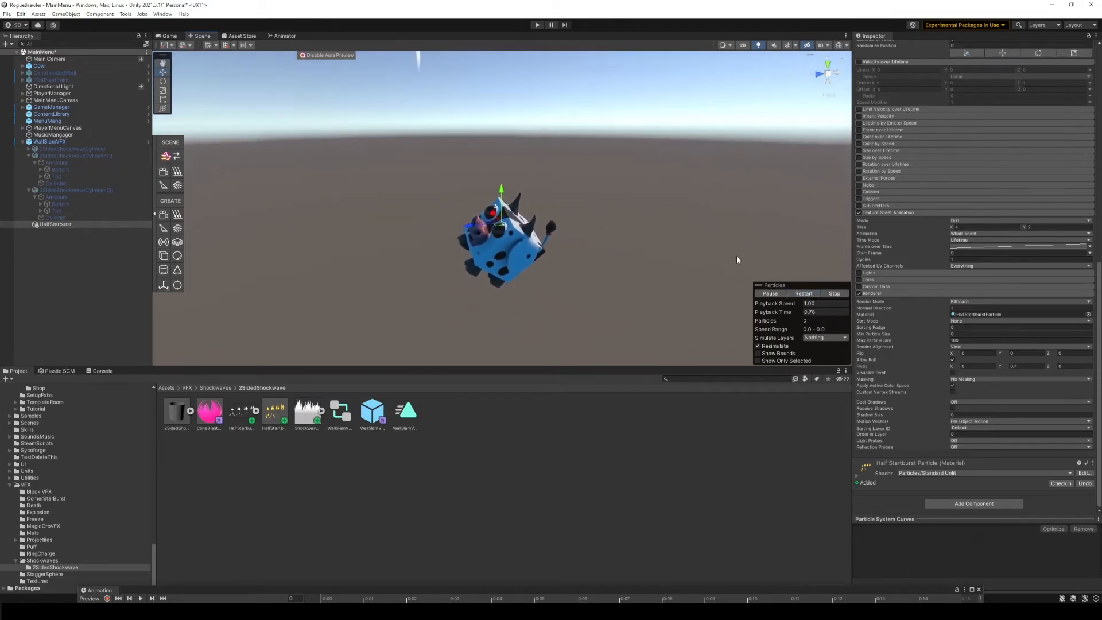
click(796, 293)
Step: Try a Start Size of 6 for HalfStarburst and replay the burst
scroll(965, 247, up, 10)
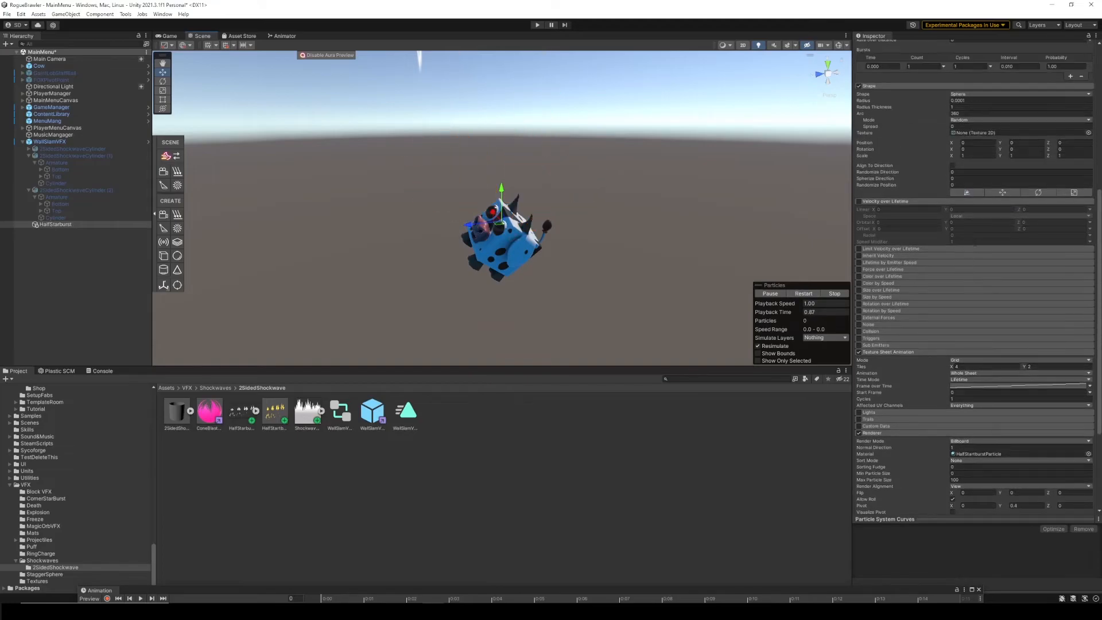
scroll(970, 250, up, 4)
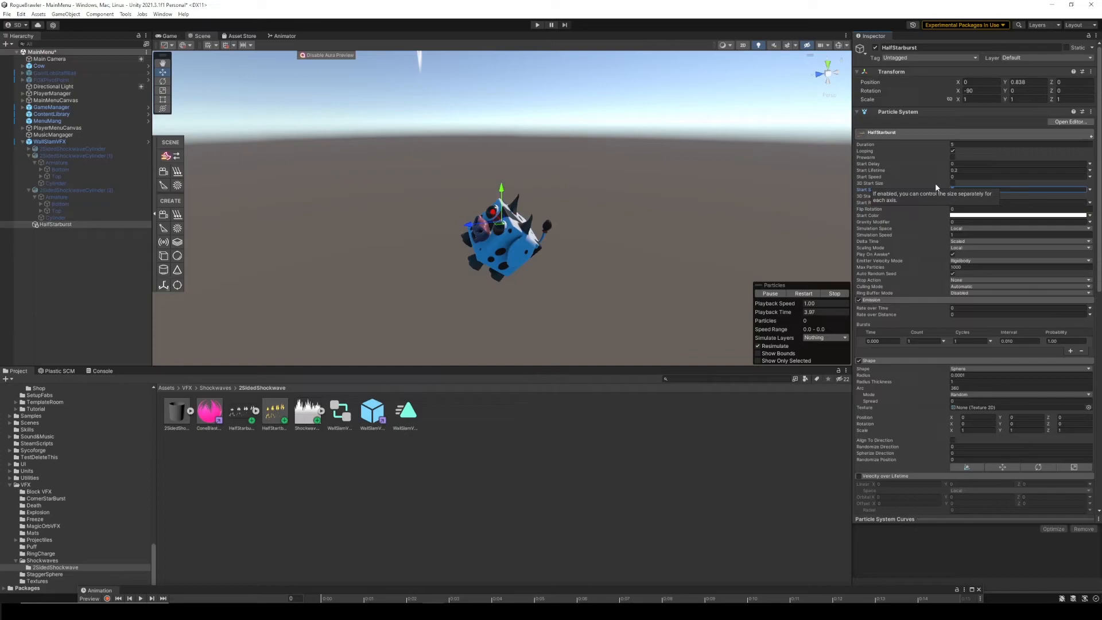
click(799, 294)
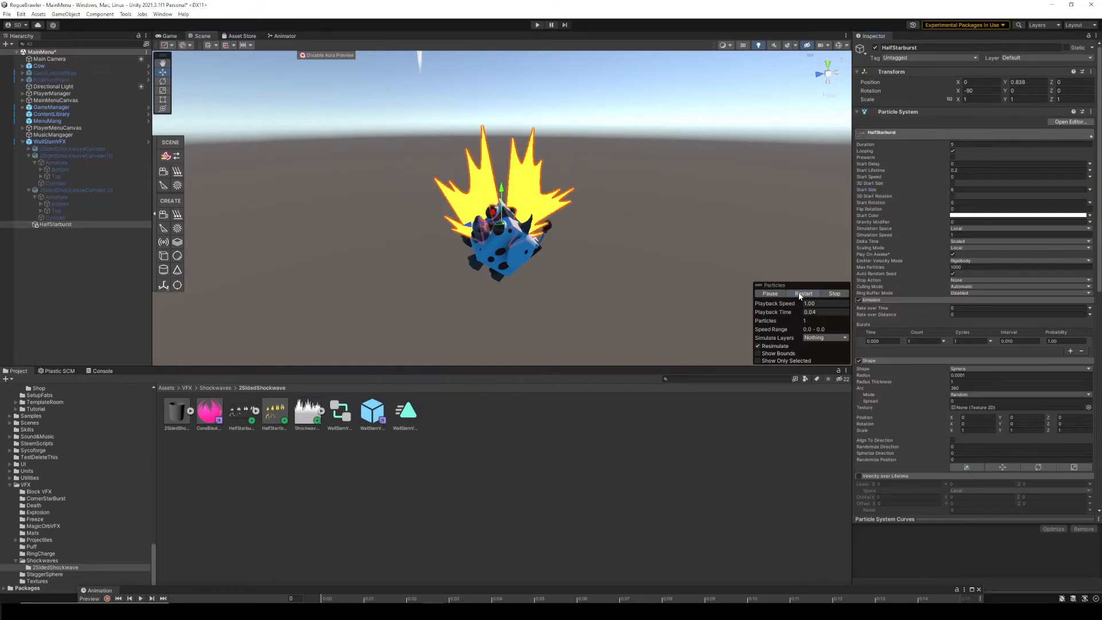
click(799, 294)
click(800, 294)
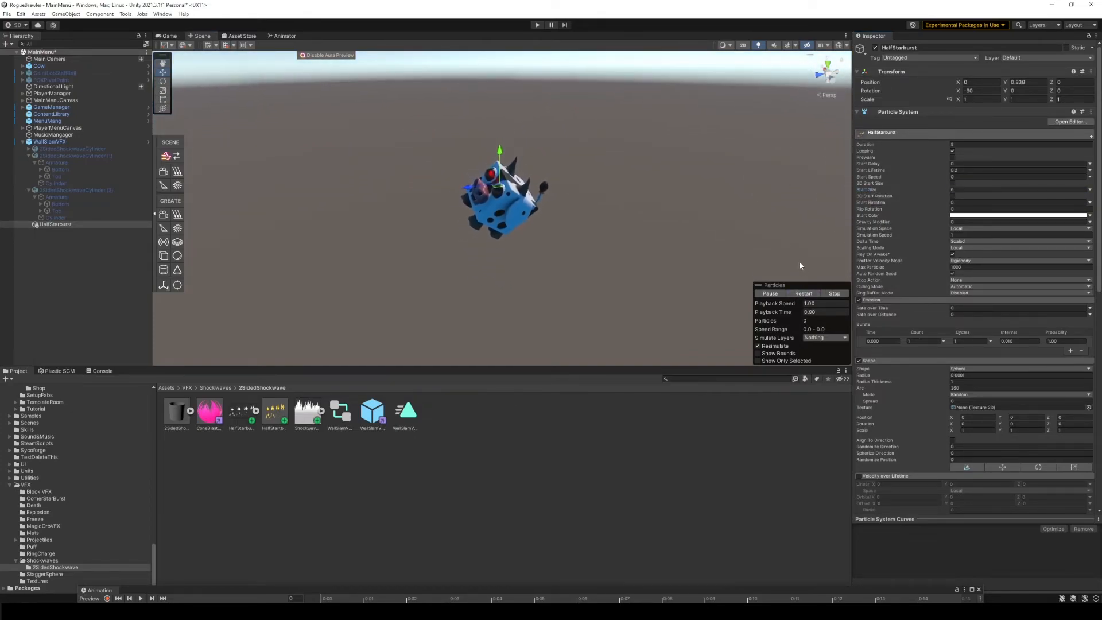
Step: Lower HalfStarburst to Y 0.739 and set its Start Size to 7, replaying the burst to check it
click(806, 293)
click(808, 294)
click(808, 294)
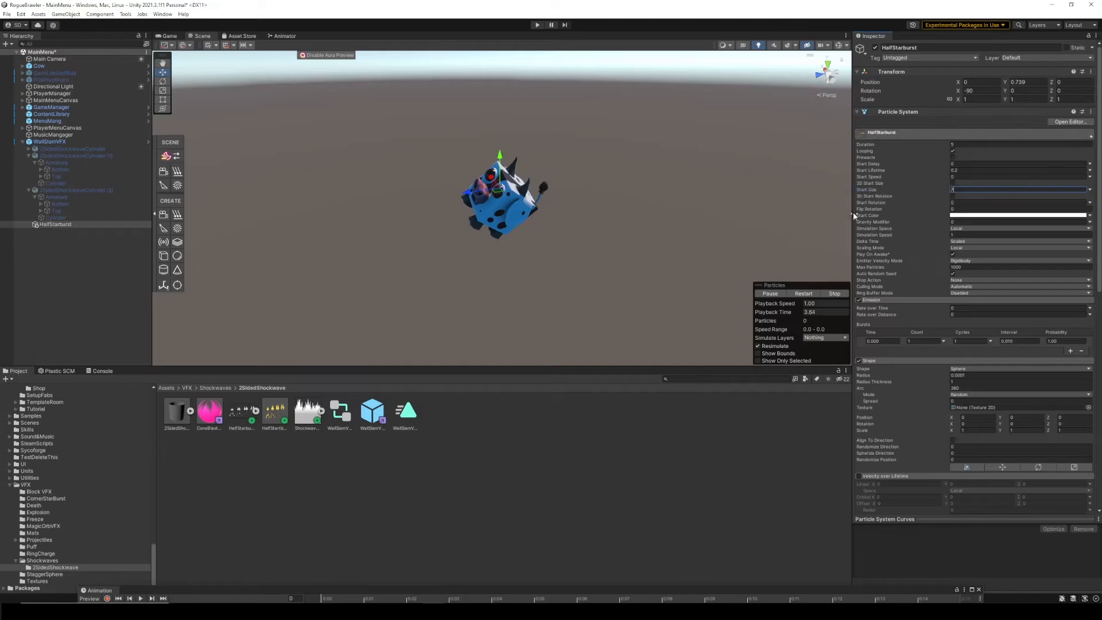
click(804, 294)
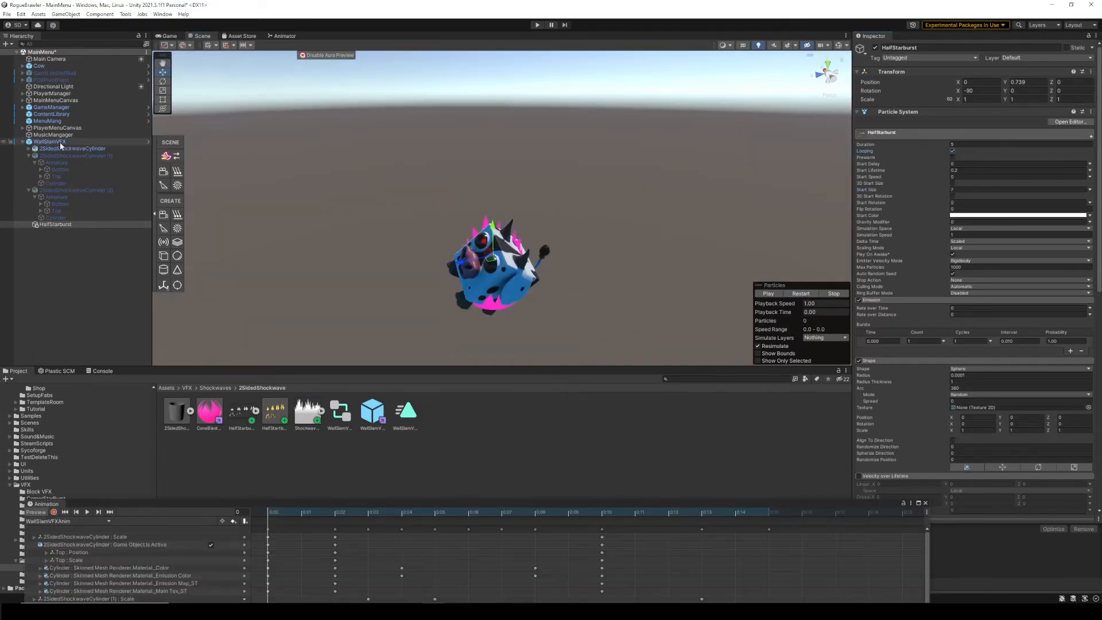
Step: Apply all of WallSlamVFX's overrides to its prefab
click(1057, 68)
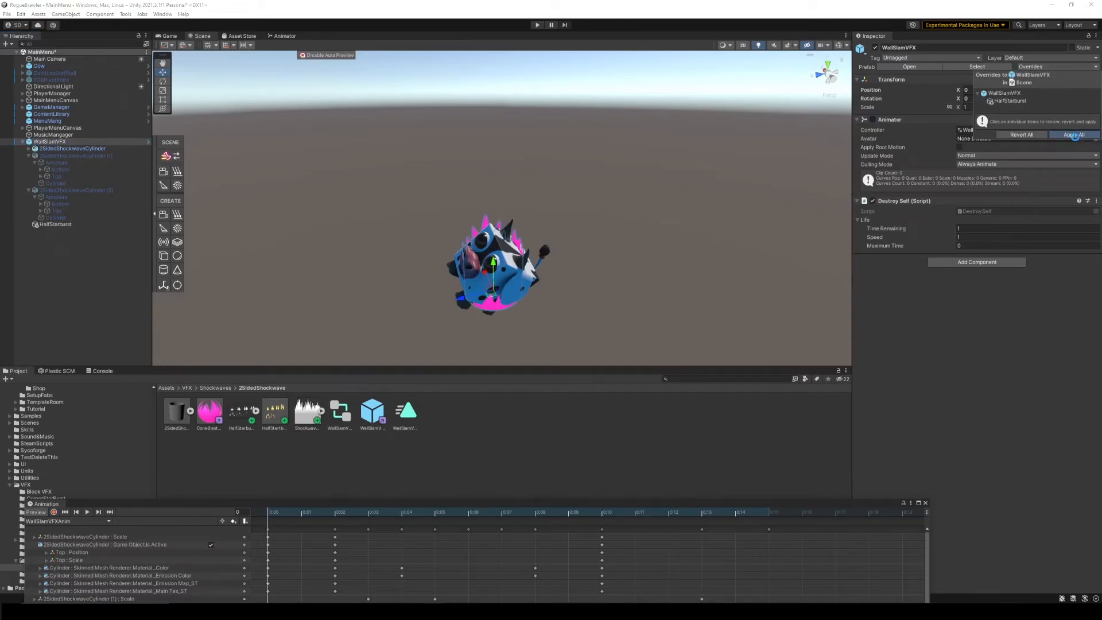
click(1074, 136)
Step: Turn off Looping on HalfStarburst and deactivate the object
click(63, 229)
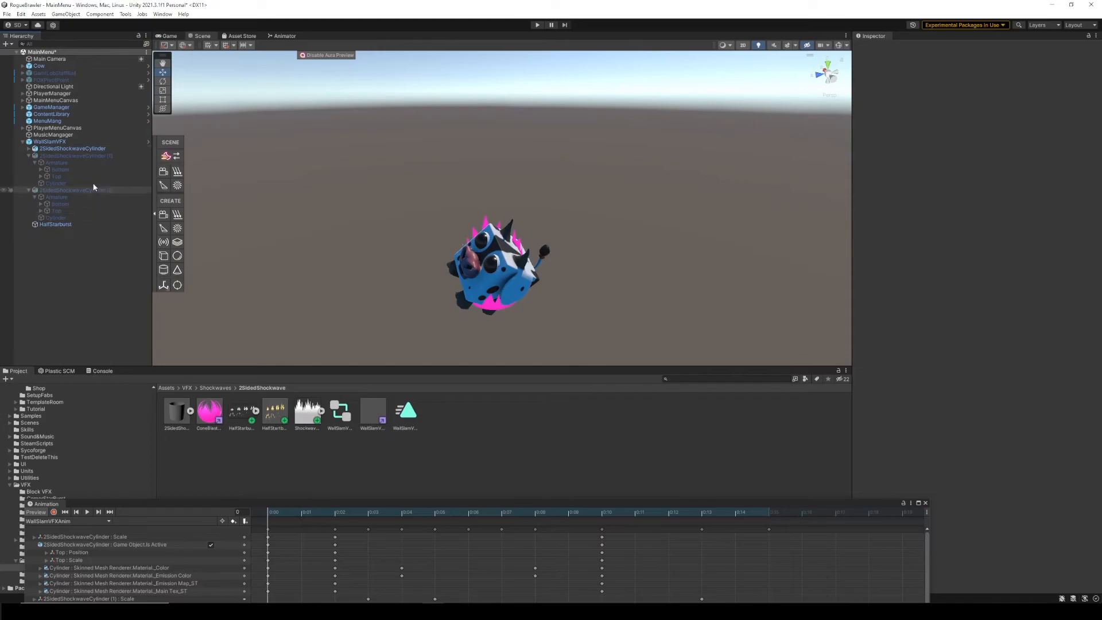
click(49, 223)
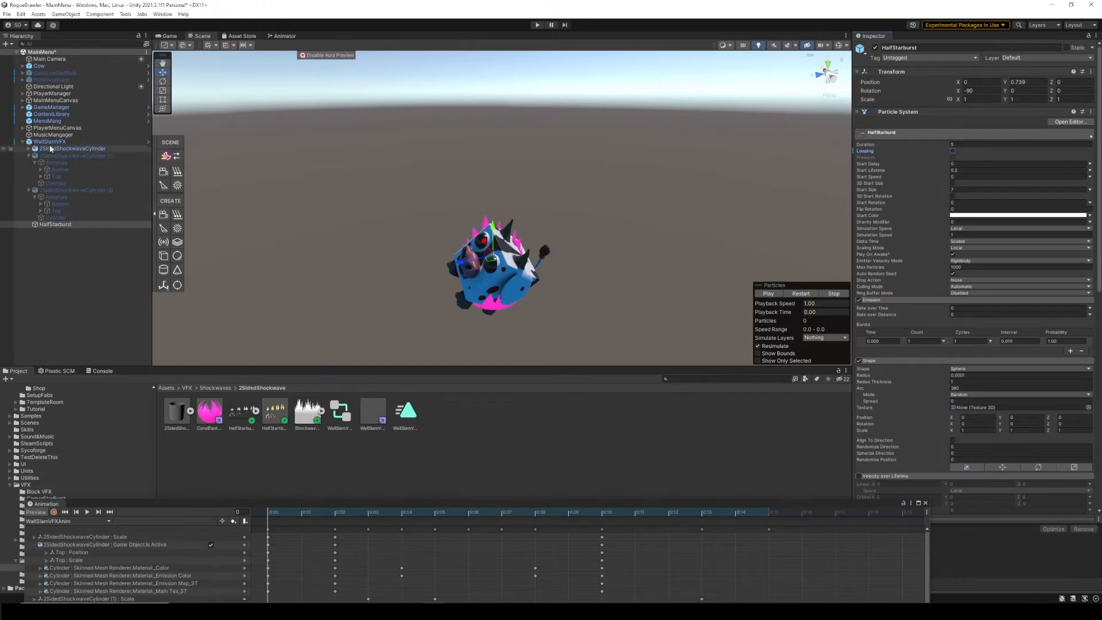
click(875, 48)
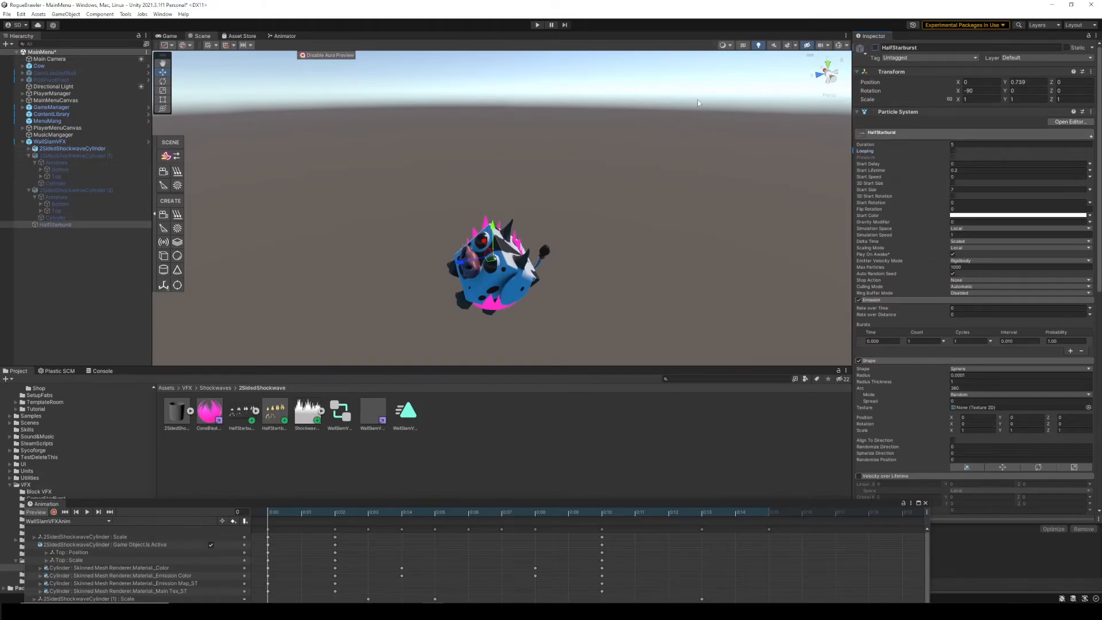
Step: Record an active-state keyframe that turns HalfStarburst on at frame 0 of the WallSlamVFXAnim clip
click(60, 141)
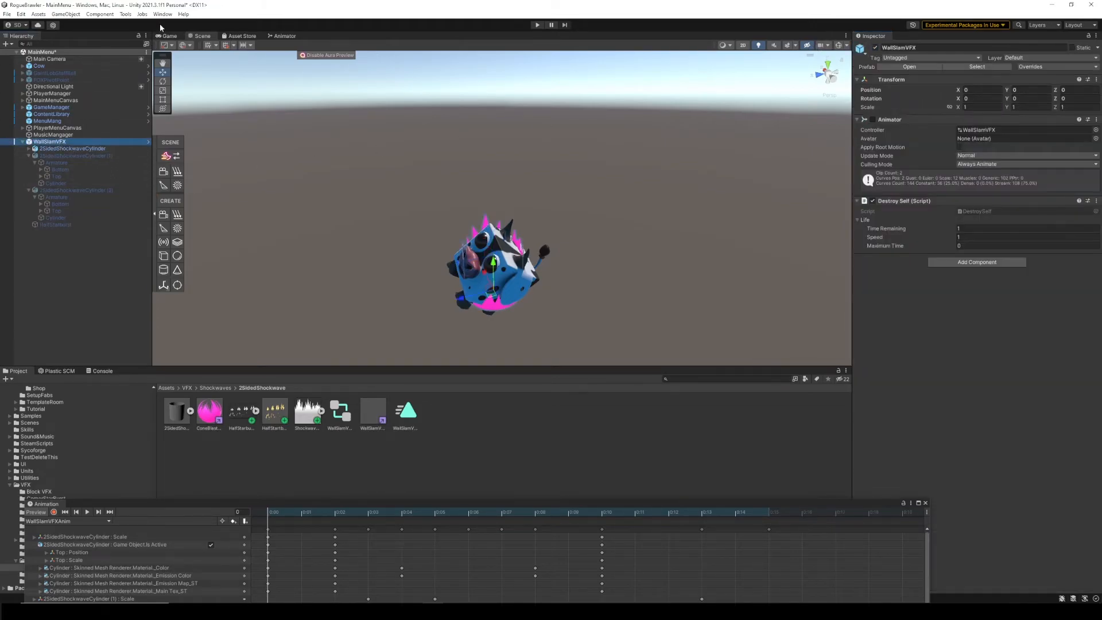
click(163, 15)
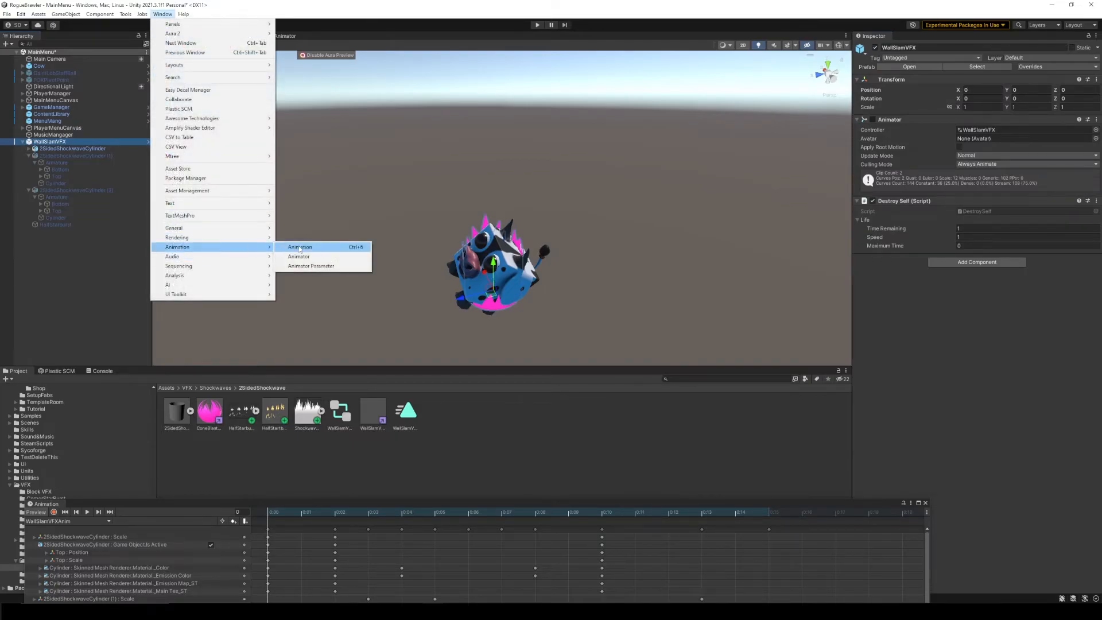
click(299, 248)
drag(360, 364, 356, 259)
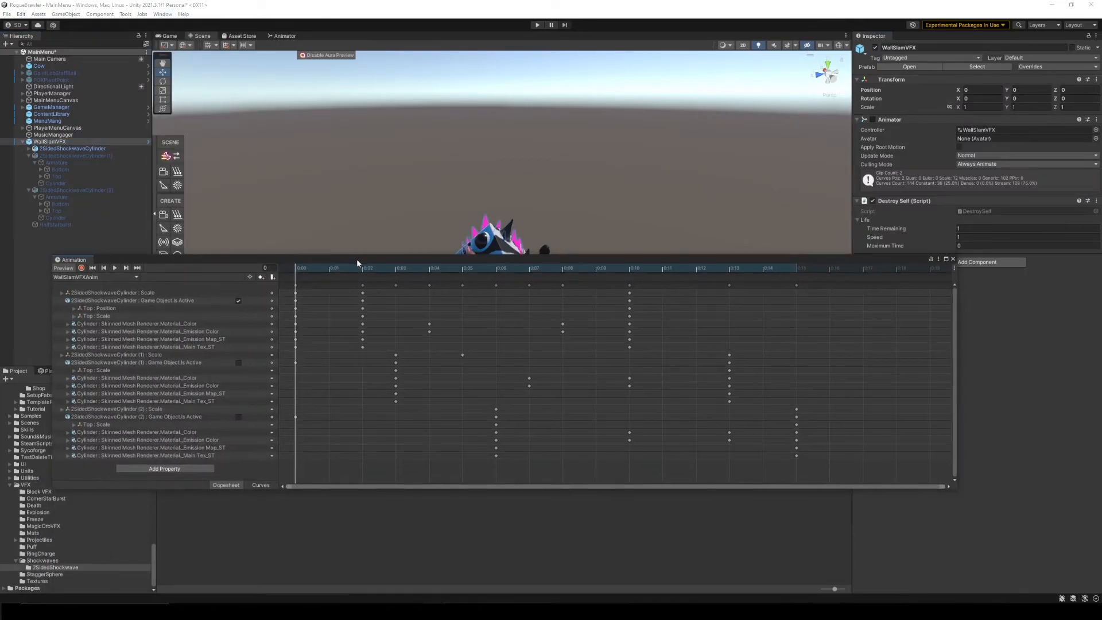
click(81, 267)
click(55, 225)
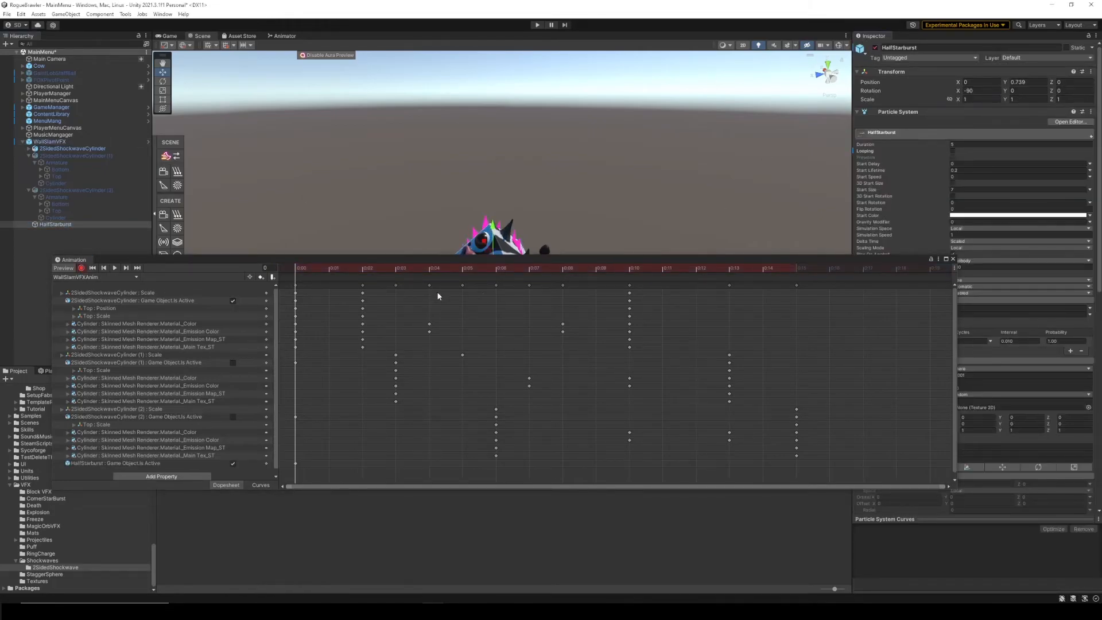
Step: Play and scrub WallSlamVFXAnim with recording off, restarting the particles to compare the burst with the shockwave cylinders
drag(459, 263, 454, 348)
click(110, 354)
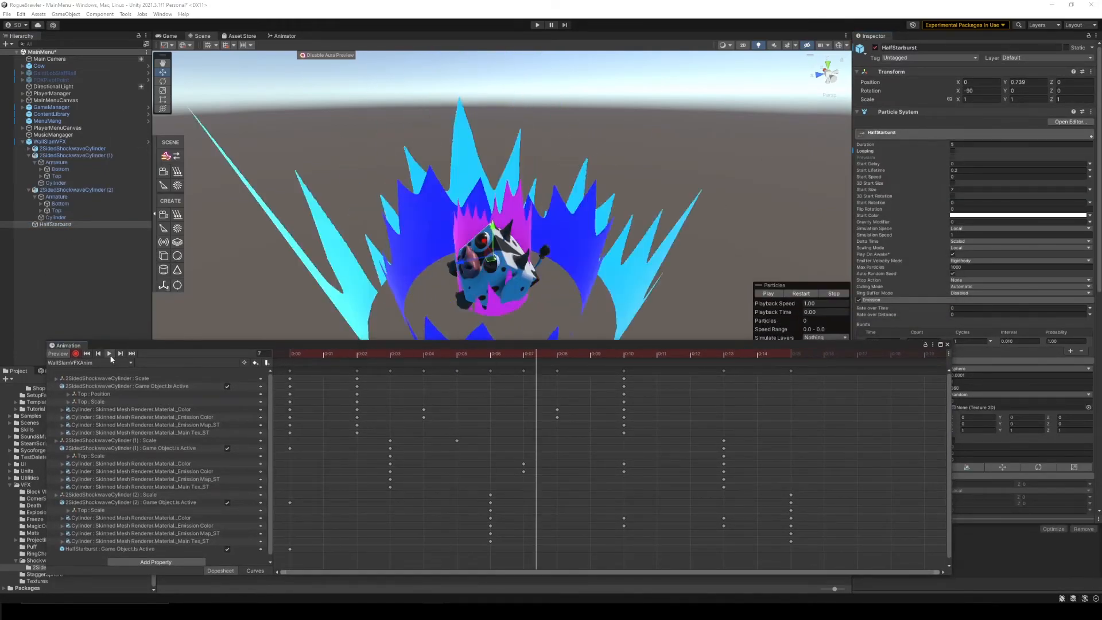
click(75, 354)
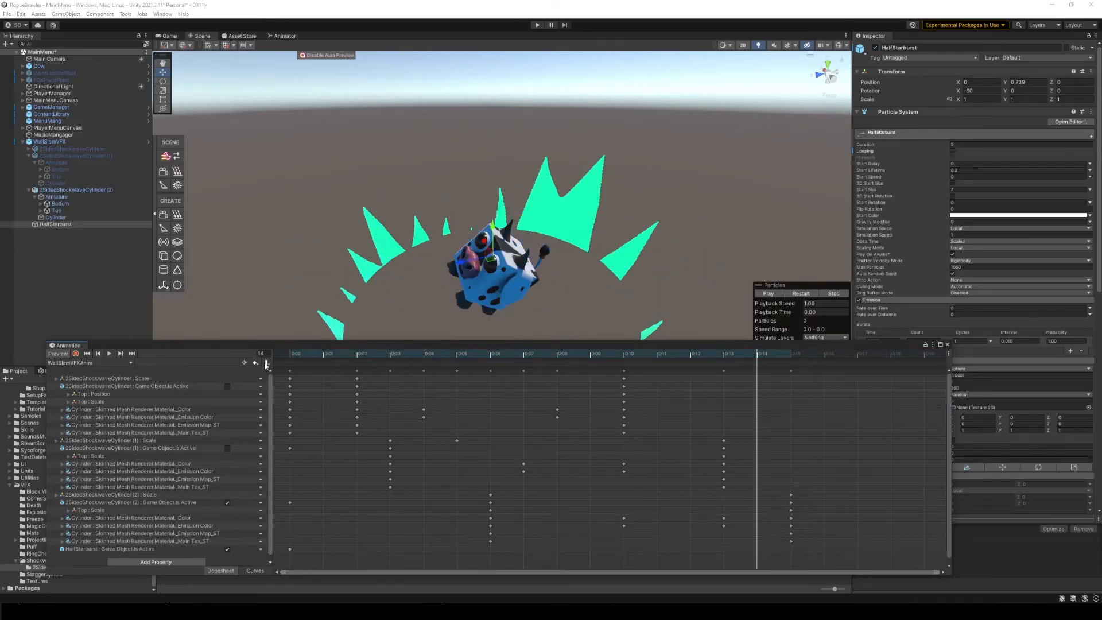
click(812, 295)
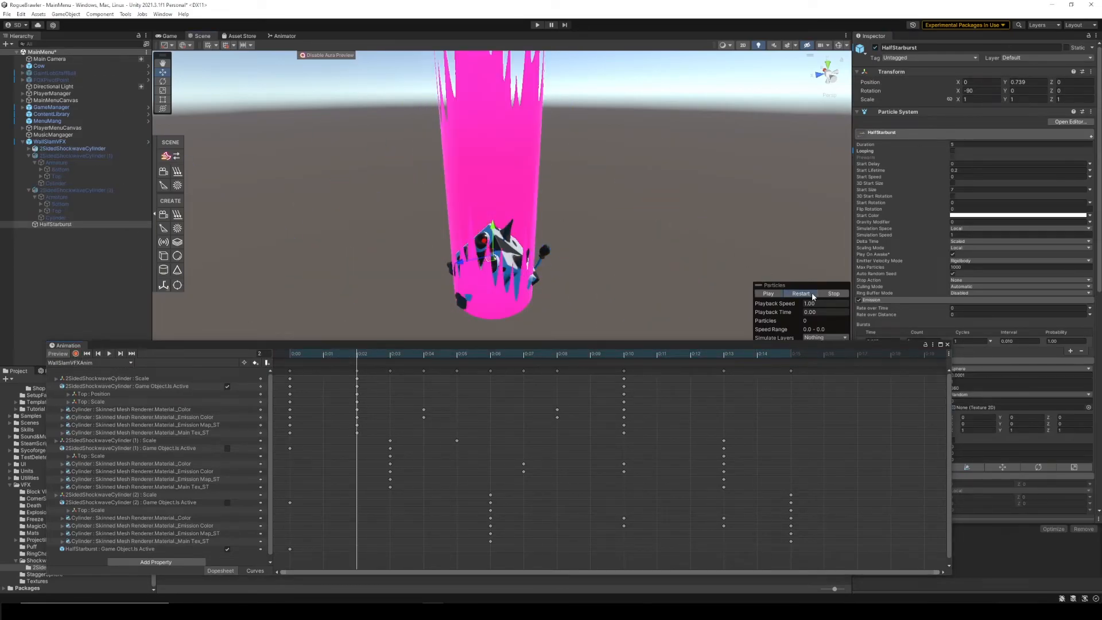
click(435, 354)
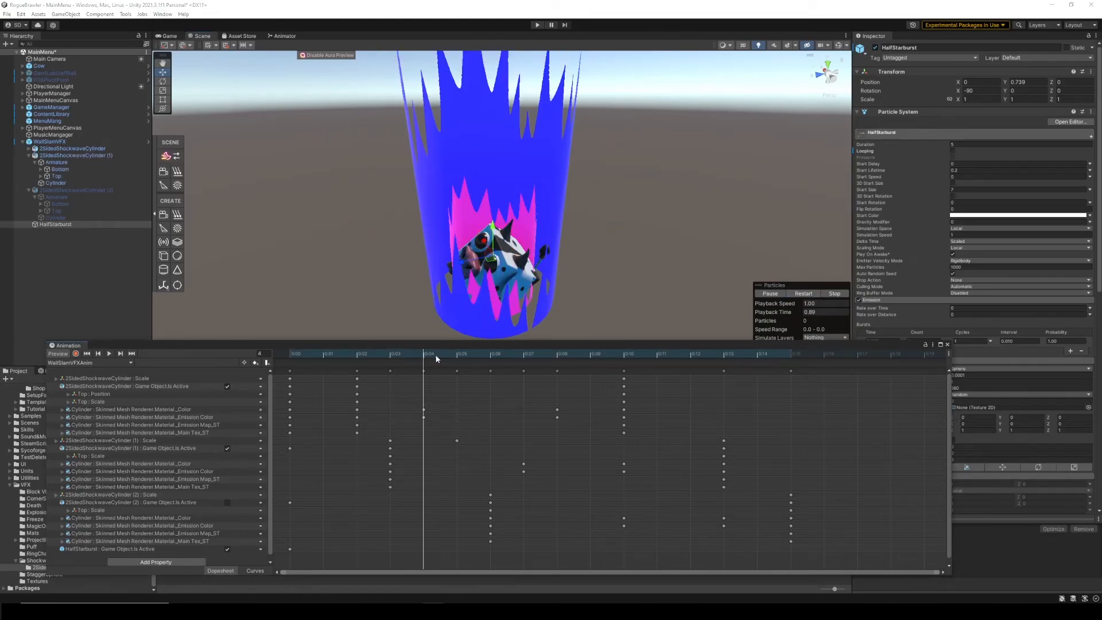
click(289, 355)
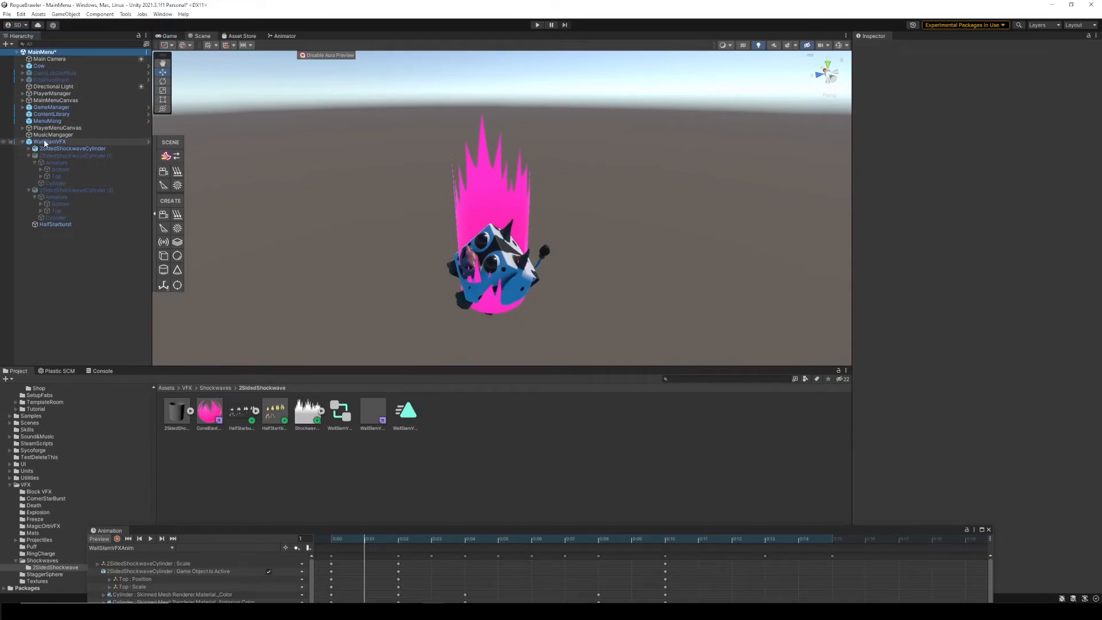
Step: Create a new particle system as a child of WallSlamVFX and rename it Dust
click(46, 142)
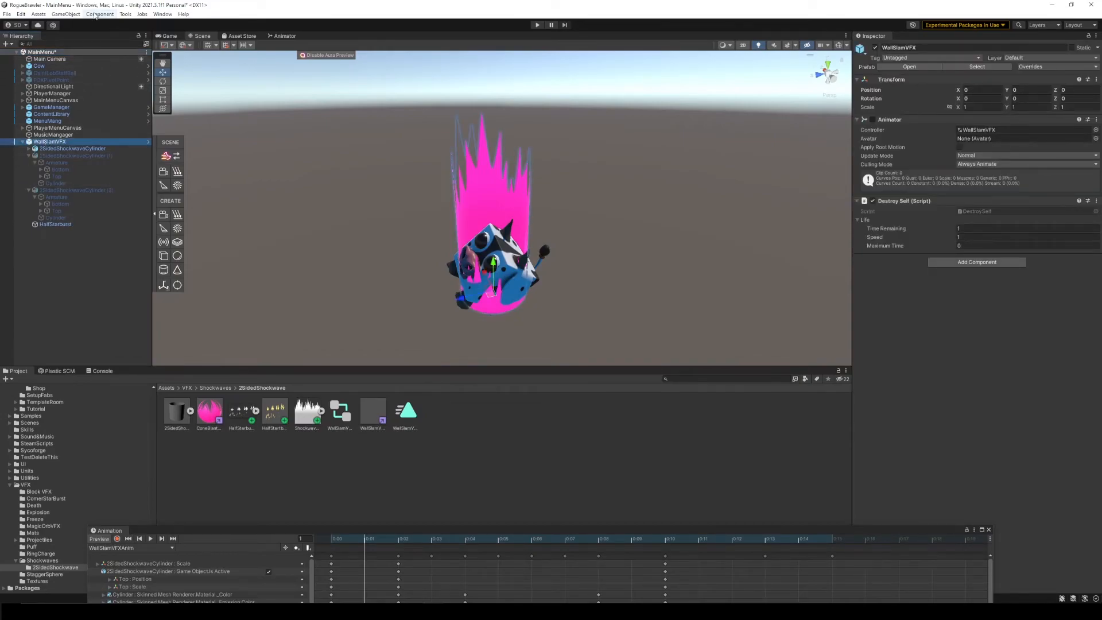
click(74, 15)
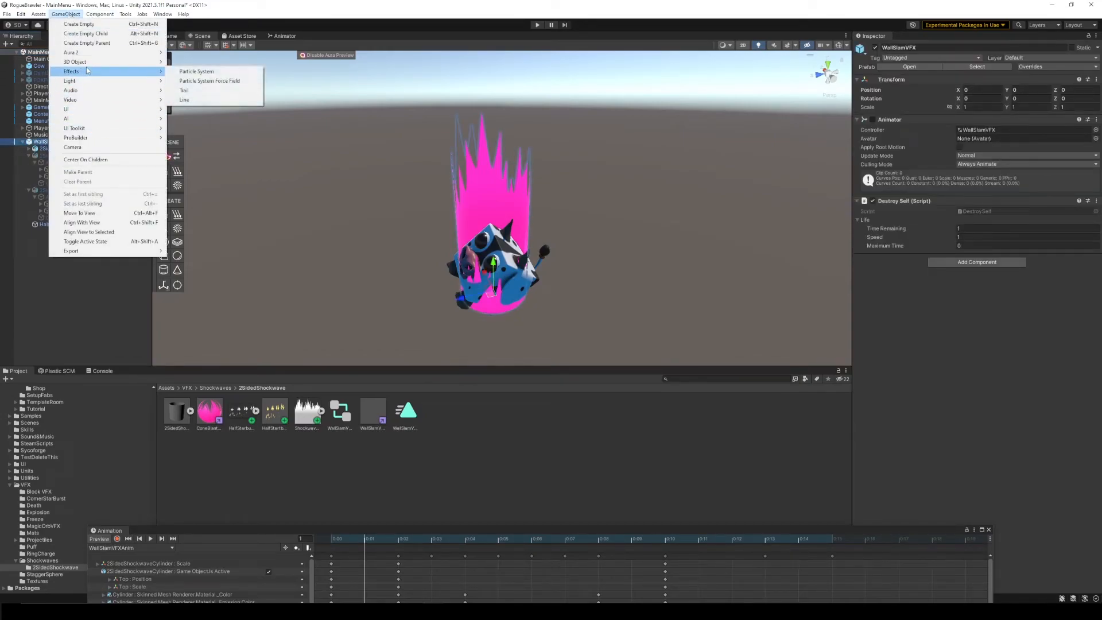
click(196, 71)
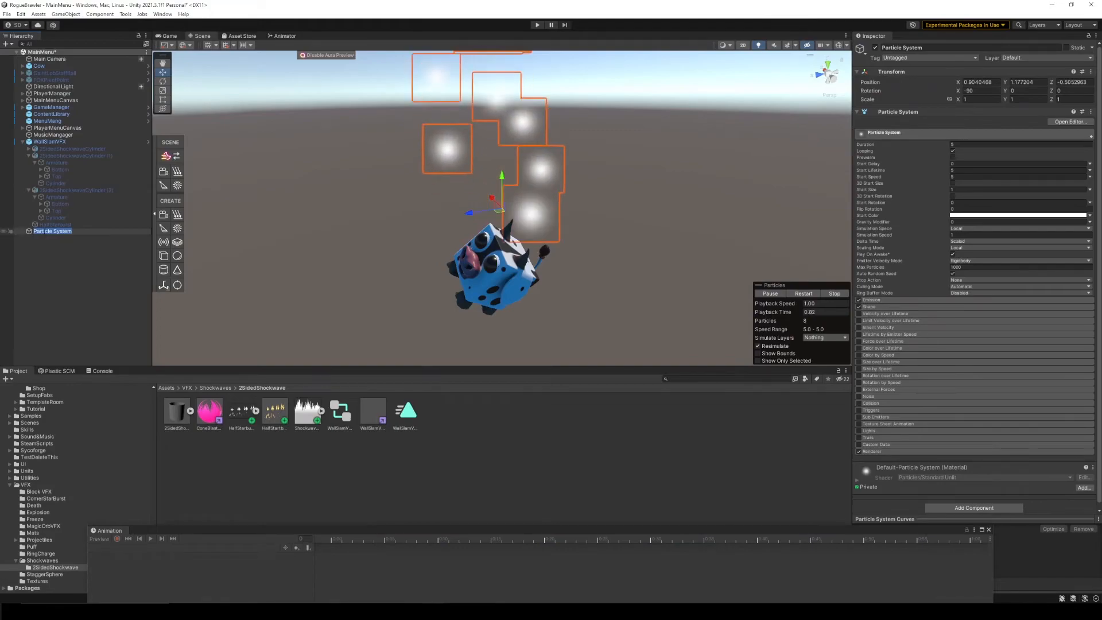
drag(31, 233, 46, 144)
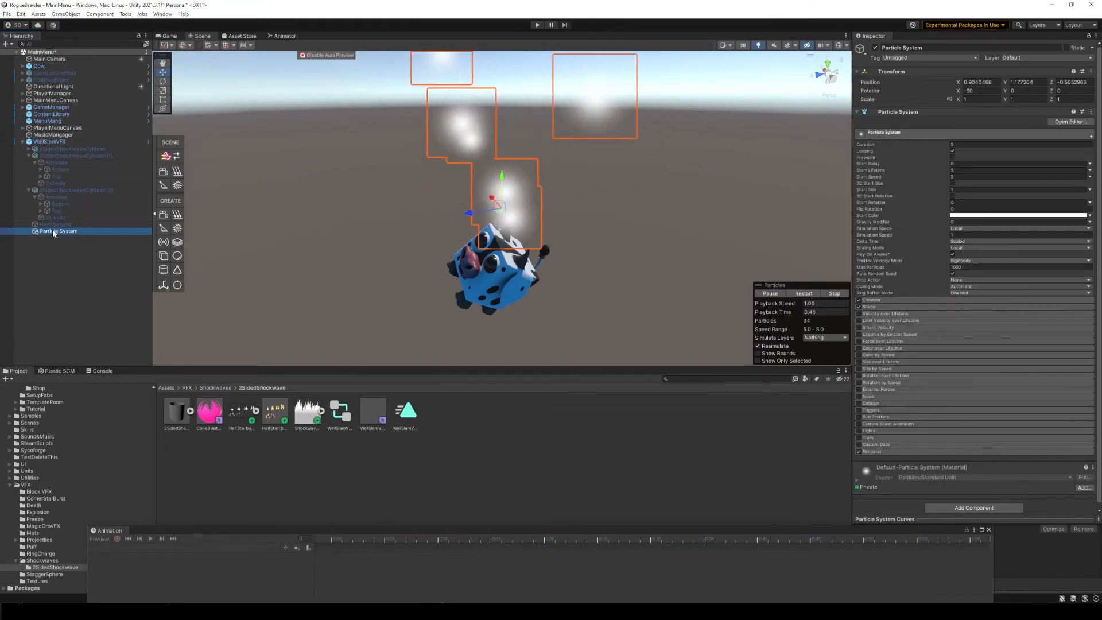
click(975, 48)
text(Dust)
key(Return)
Step: Reset Dust's X rotation to 0 and its position to 0, 0, 0
alt+drag(559, 269, 564, 276)
key(w)
right_drag(565, 276, 539, 270)
key(s)
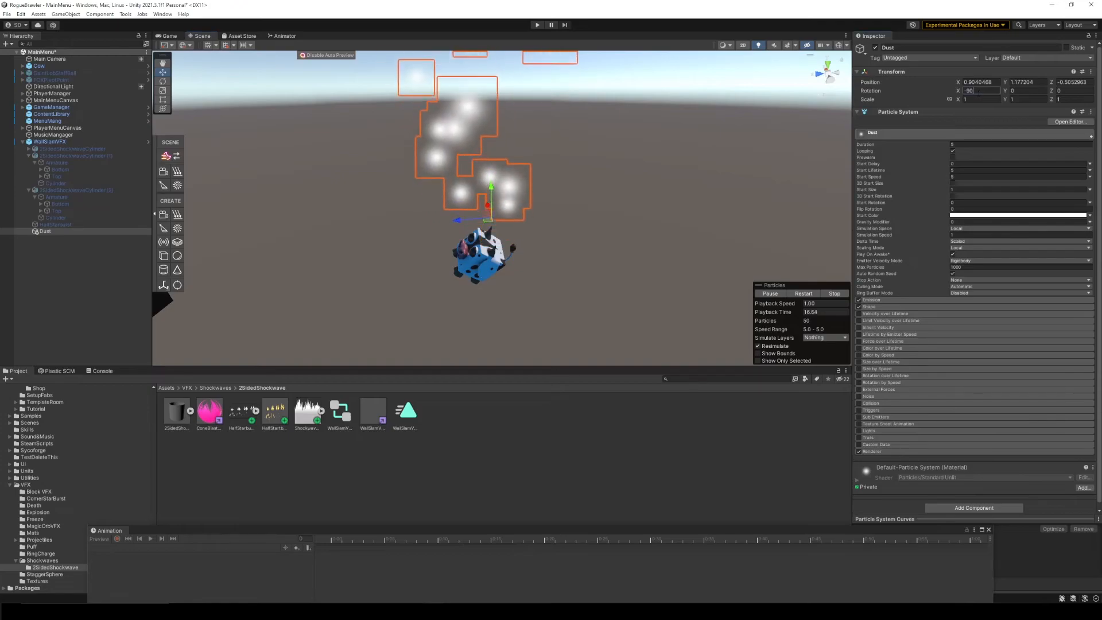
text(0)
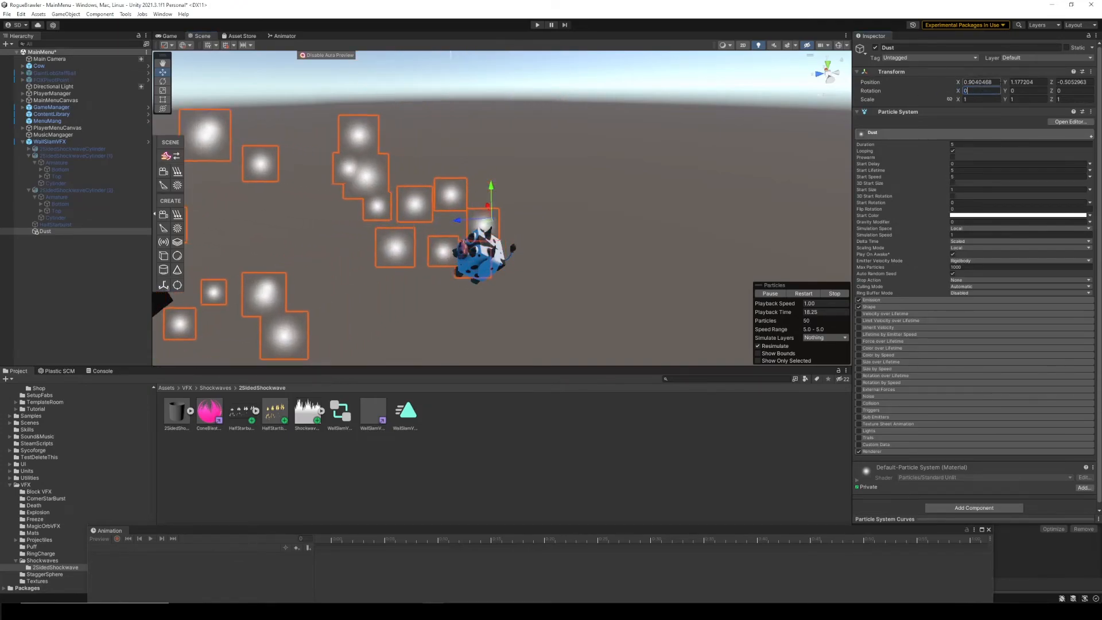
click(981, 82)
text(0)
key(Tab)
text(0)
key(Tab)
text(0)
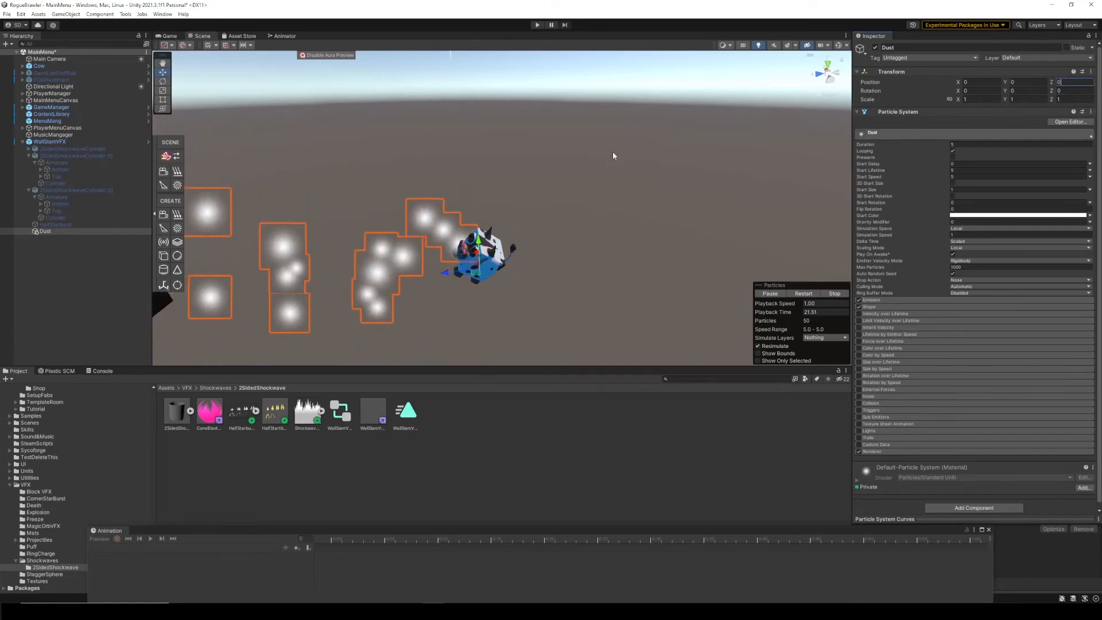
Step: Change Dust's emission shape to Circle and set the shape's X rotation to 90
click(876, 306)
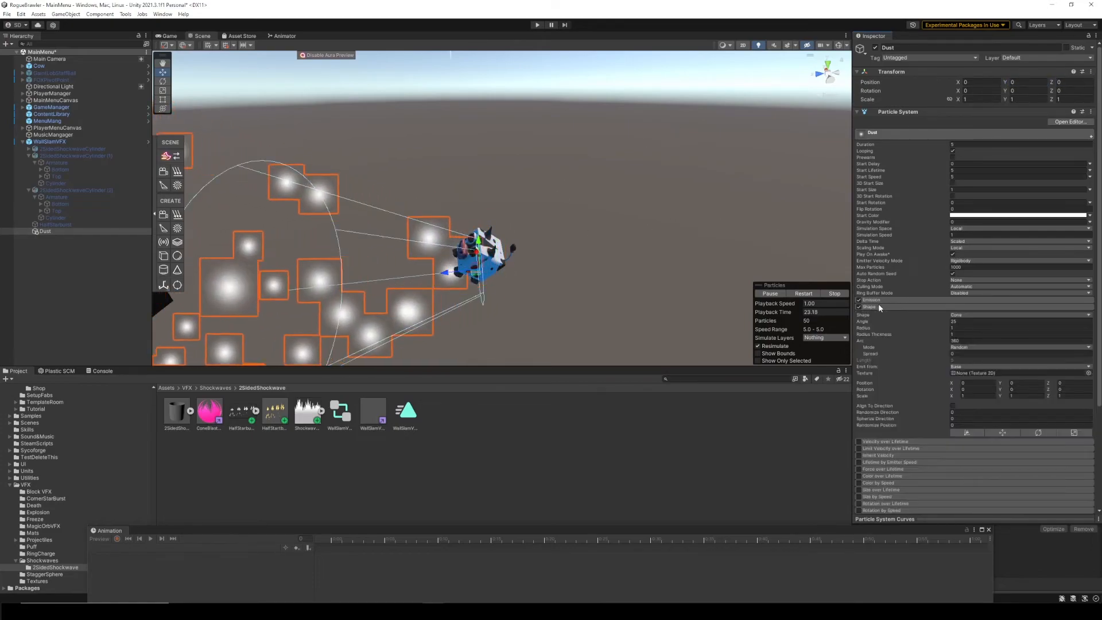
click(1015, 315)
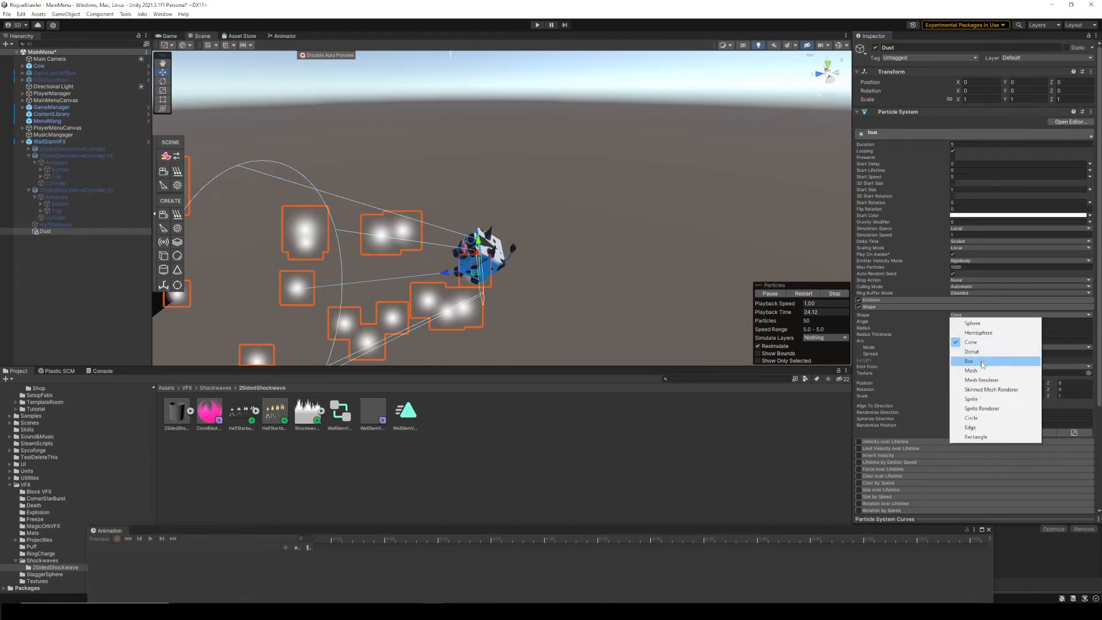
click(976, 417)
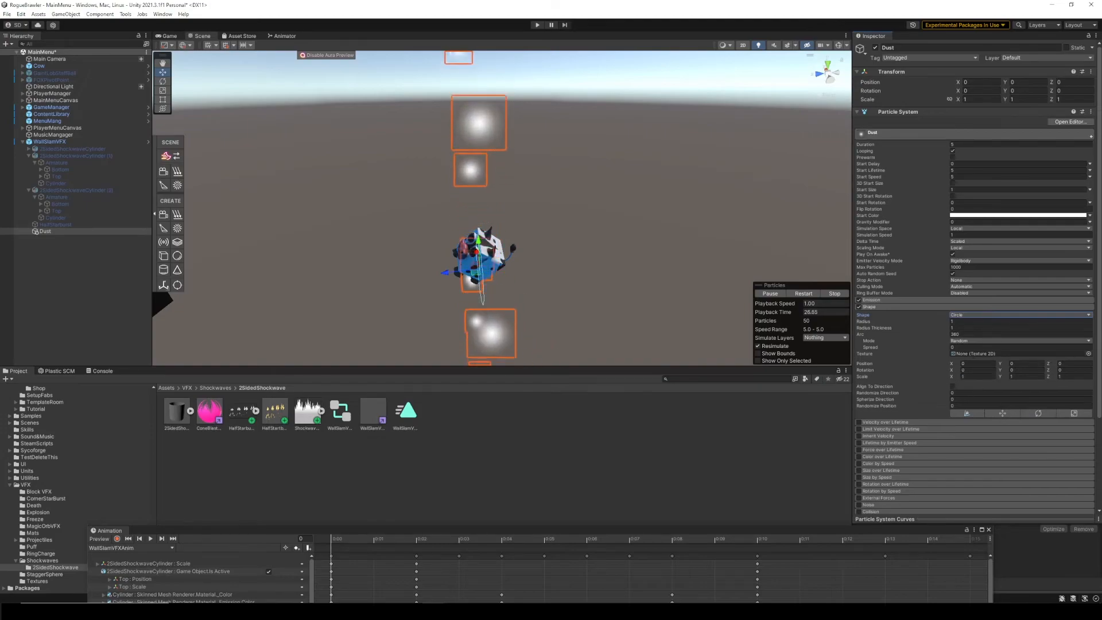
text(90)
key(Return)
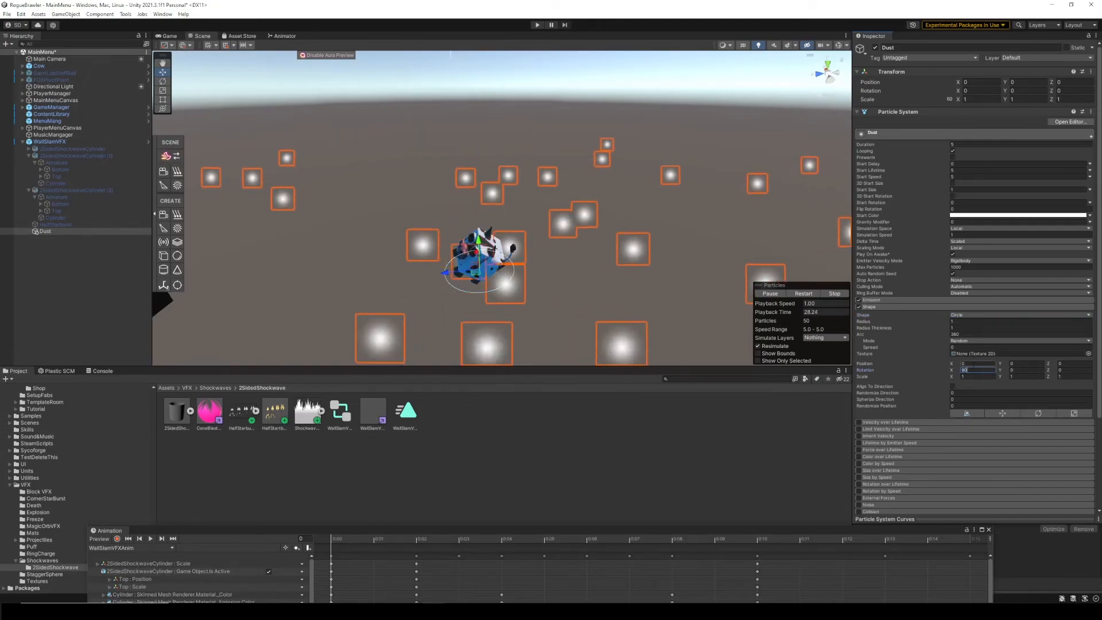
Step: Raise the Dust particle system to about Y 0.292 beneath the character
alt+drag(703, 281, 688, 231)
scroll(698, 297, up, 10)
scroll(704, 274, down, 6)
scroll(694, 298, up, 3)
scroll(688, 231, up, 6)
scroll(690, 232, down, 7)
drag(521, 232, 573, 253)
scroll(574, 253, up, 5)
scroll(576, 268, down, 4)
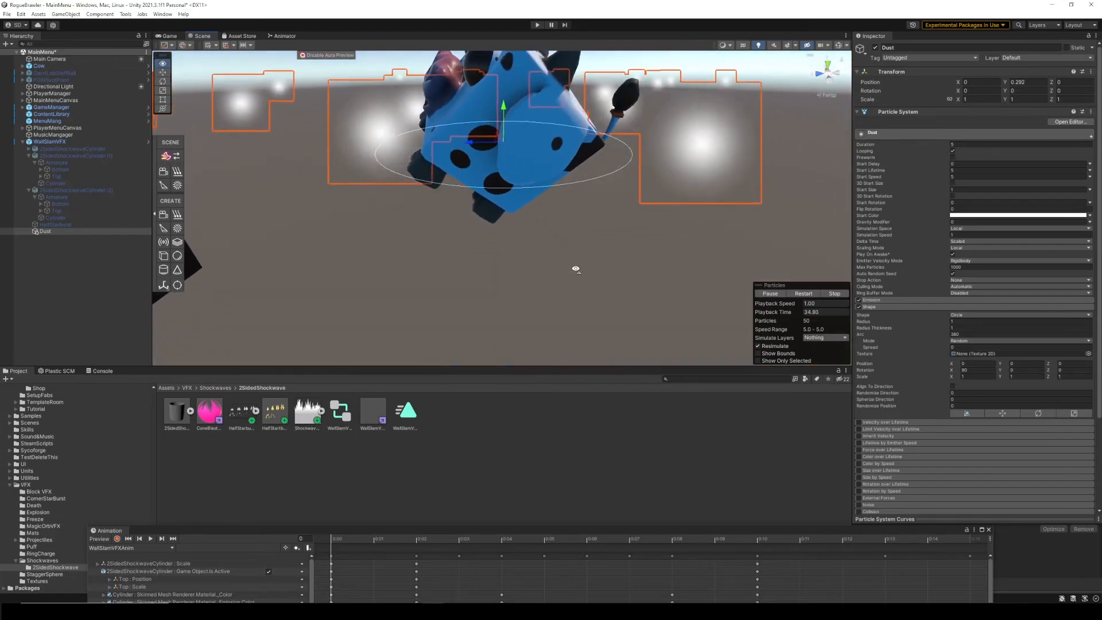
Step: Assign the Puff material to the Dust particle system's renderer
click(275, 411)
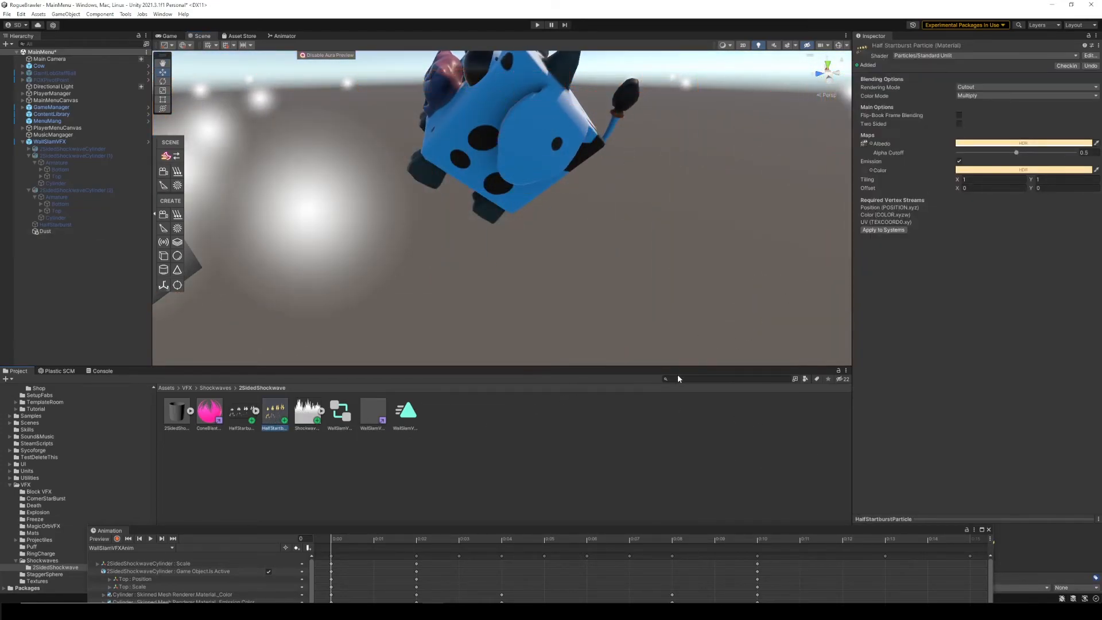
click(45, 231)
scroll(941, 338, down, 4)
click(889, 447)
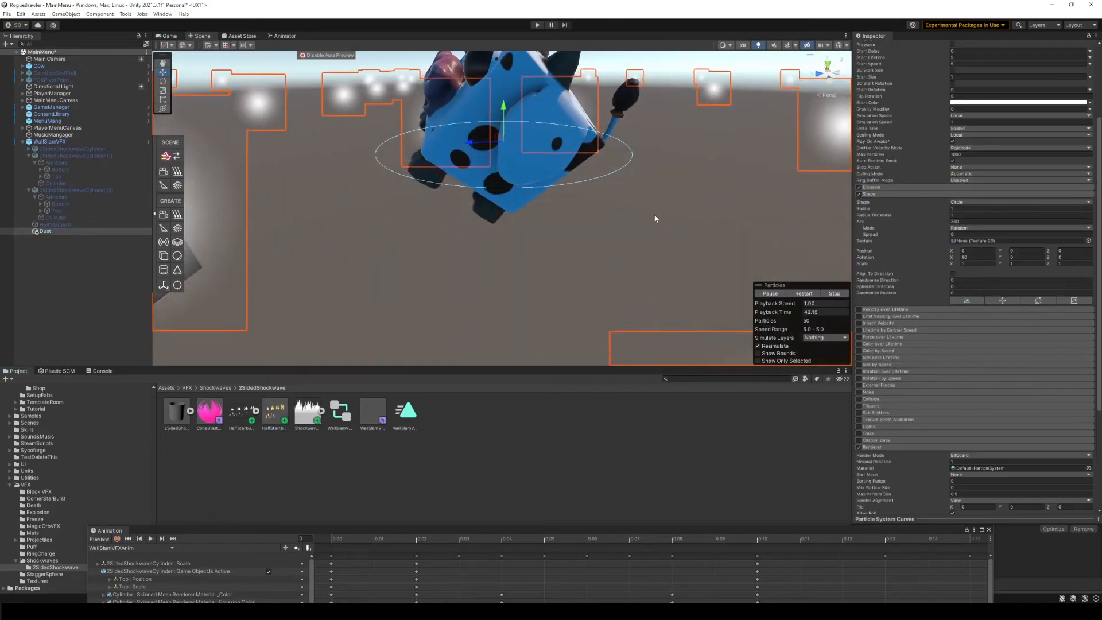
scroll(646, 229, up, 4)
scroll(646, 229, down, 6)
mouse_move(647, 229)
alt+mouse_down()
mouse_move(647, 153)
mouse_move(645, 241)
alt+mouse_up()
scroll(645, 196, up, 6)
scroll(645, 240, down, 6)
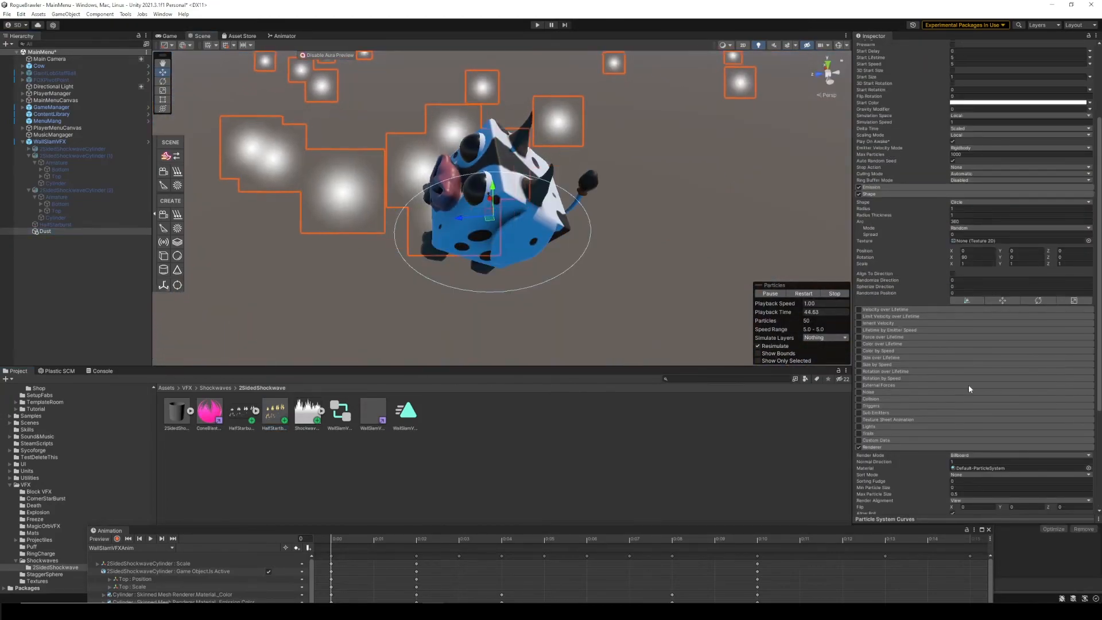
scroll(946, 451, down, 2)
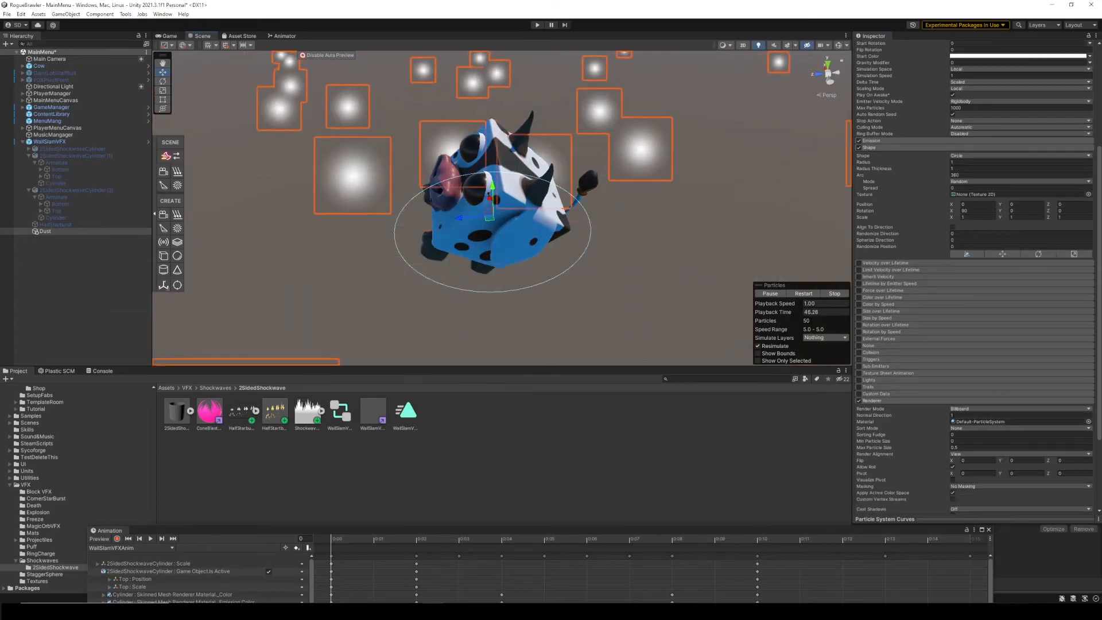
click(1088, 421)
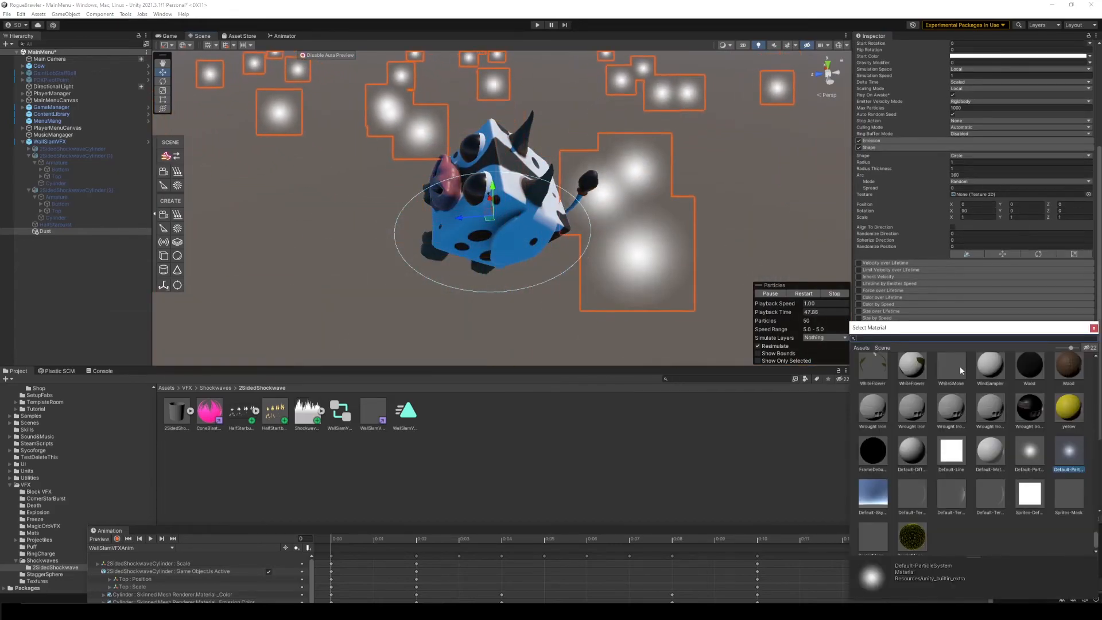
text(puff)
double_click(907, 377)
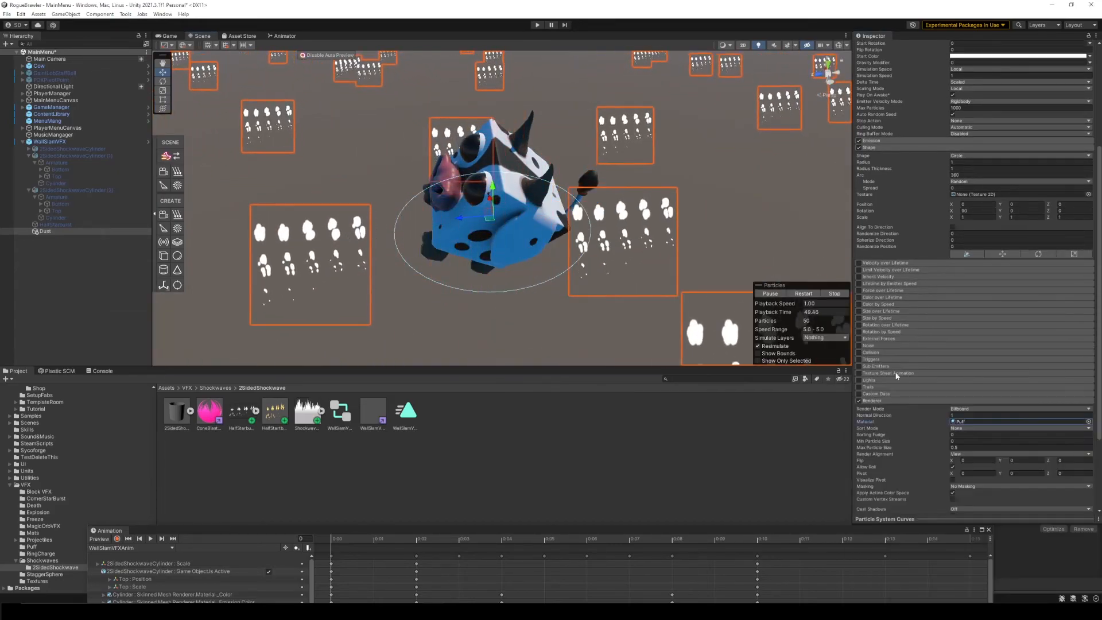
Step: Enable Texture Sheet Animation on Dust with a grid of 5 by 3 tiles
middle_drag(672, 293, 659, 268)
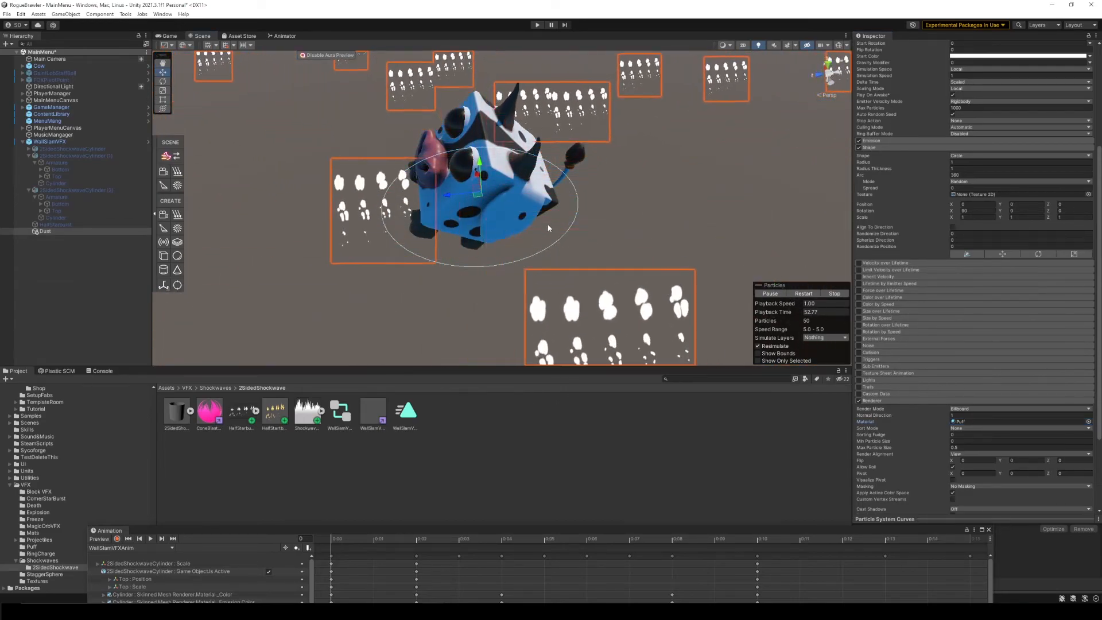
key(w)
right_drag(551, 221, 547, 189)
key(s)
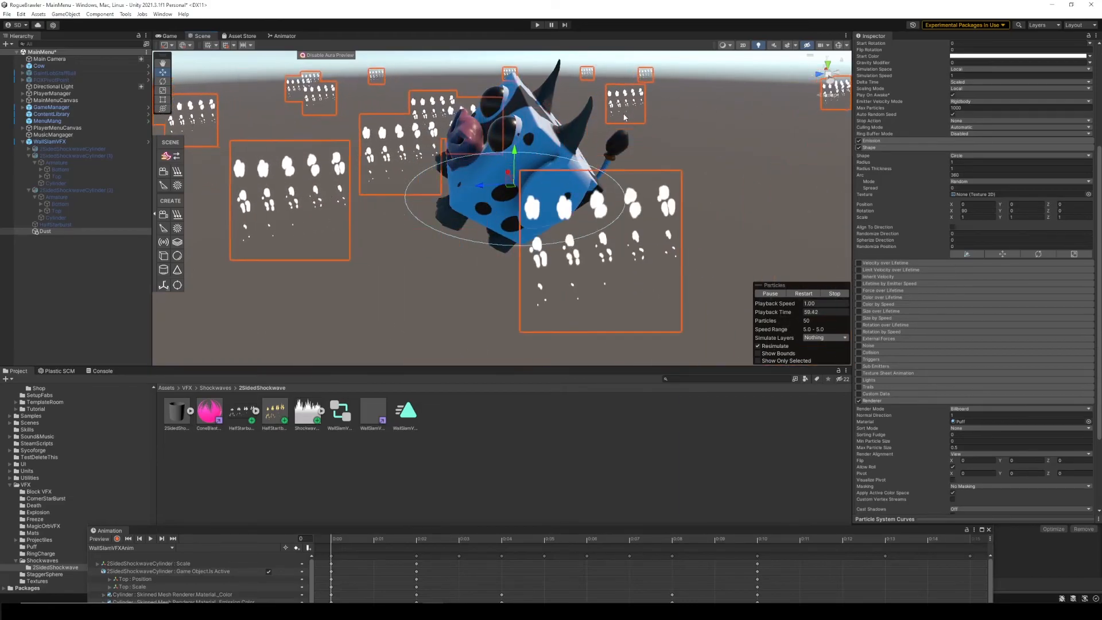
click(872, 373)
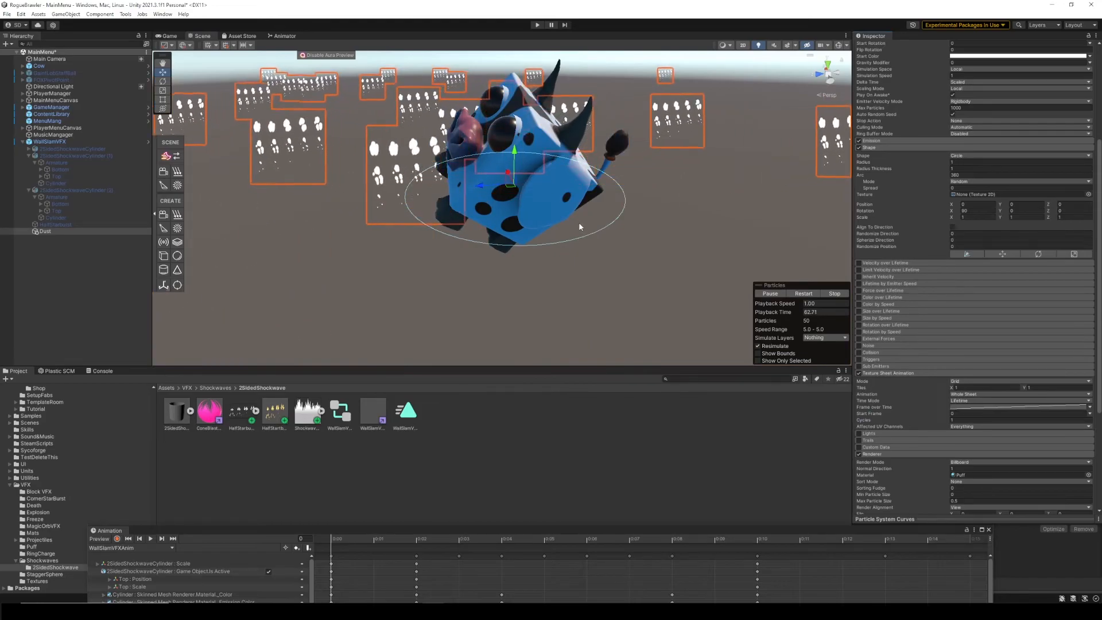
click(981, 387)
text(5)
click(1046, 388)
text(3)
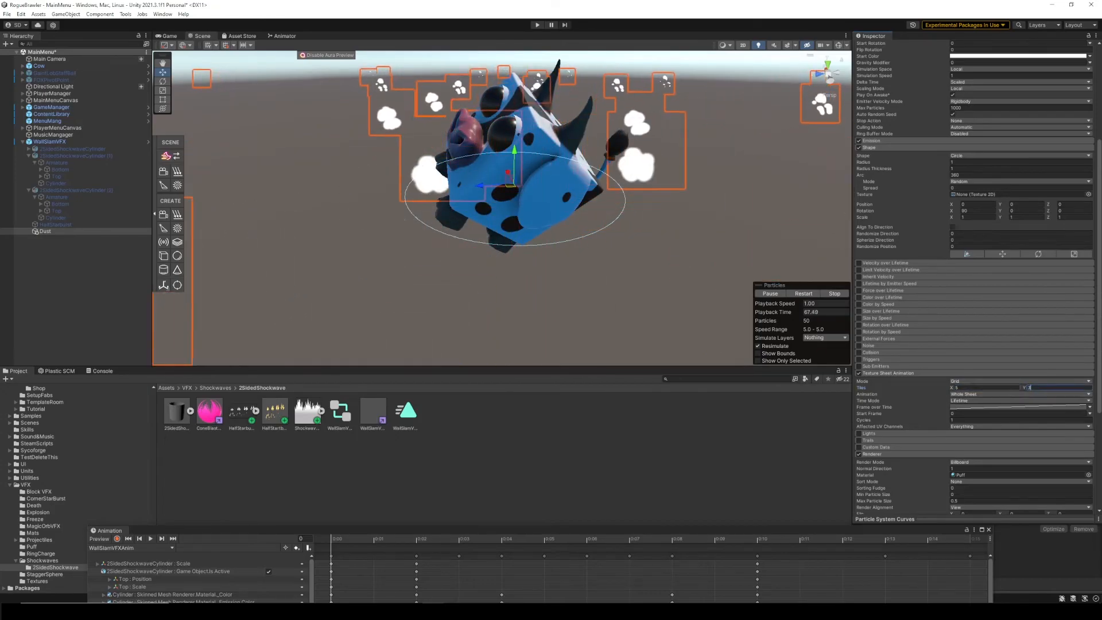
Step: Shorten the Dust particles' start lifetime to 0.3
scroll(998, 321, up, 5)
click(962, 170)
text(1)
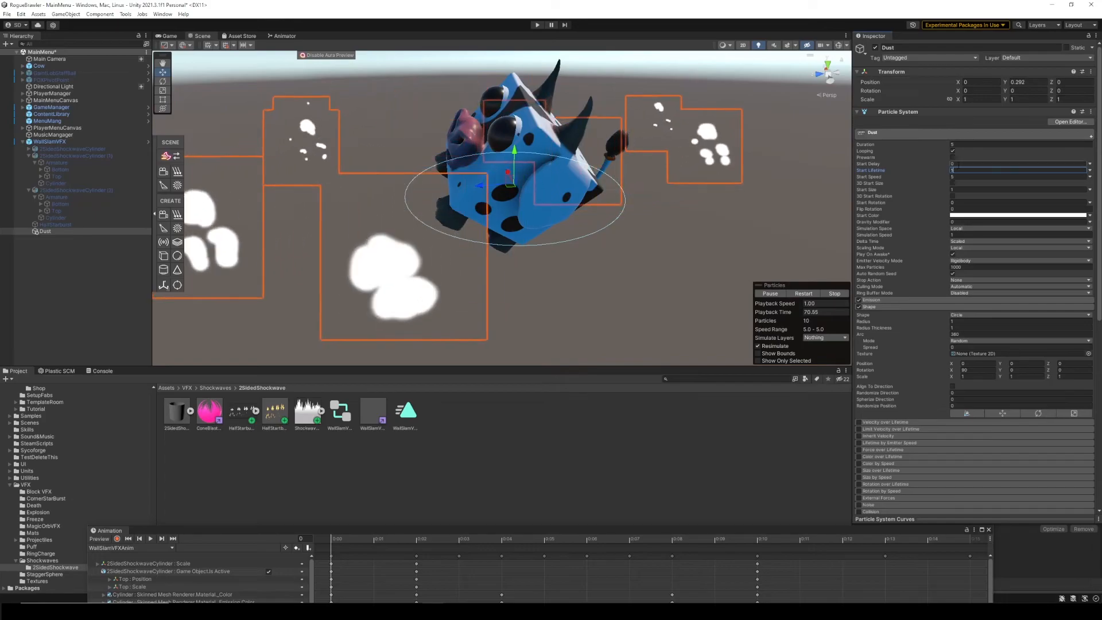
text(.5)
drag(962, 171, 942, 168)
text(.3)
right_drag(774, 185, 773, 204)
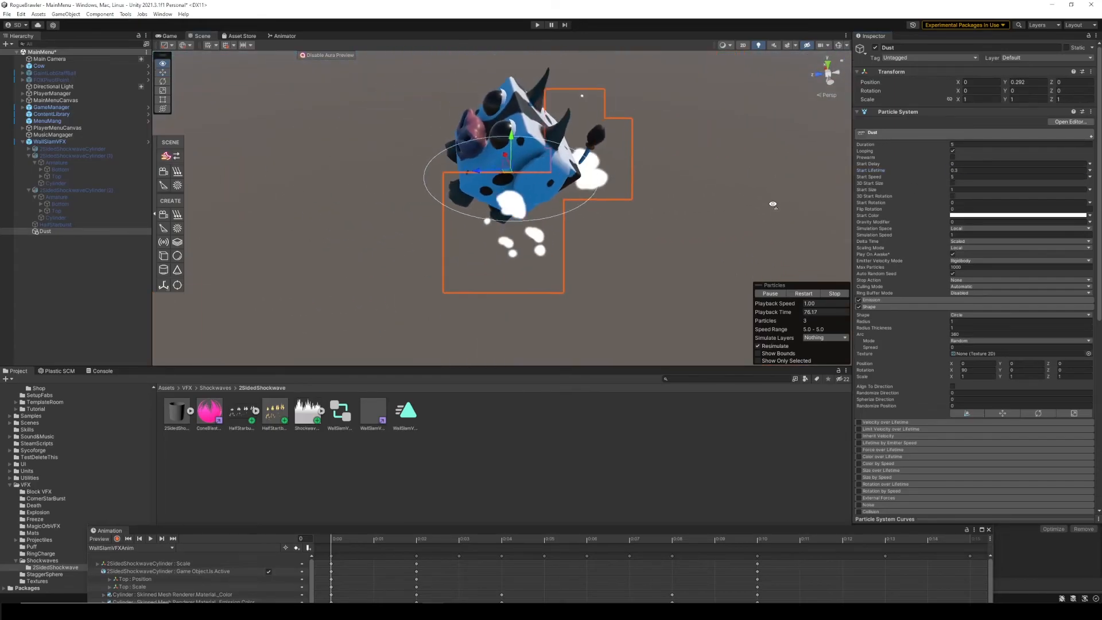
Step: Set Dust's emission rate over time to 0 and add a burst of 8 particles, replaying the effect to preview it
click(930, 298)
click(950, 309)
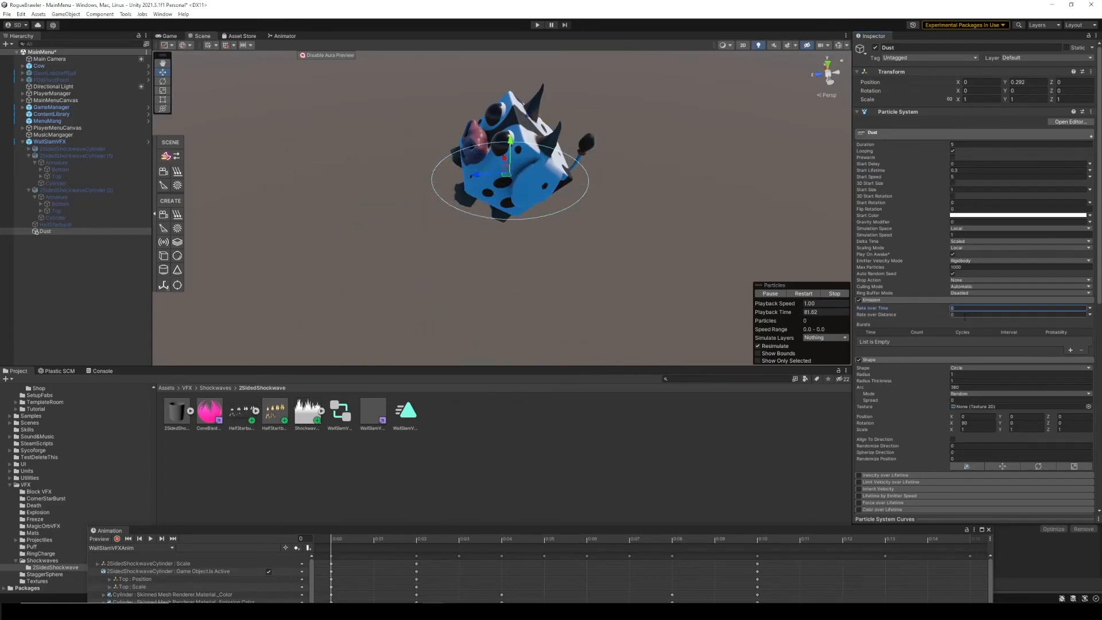
click(1070, 349)
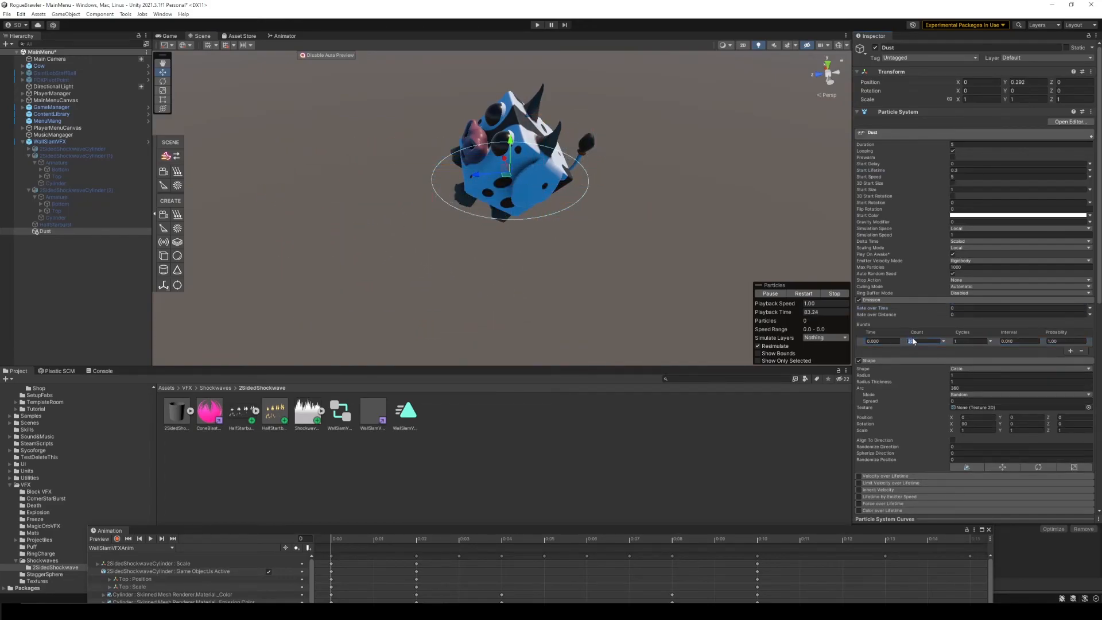
click(803, 293)
click(803, 293)
click(803, 293)
click(803, 293)
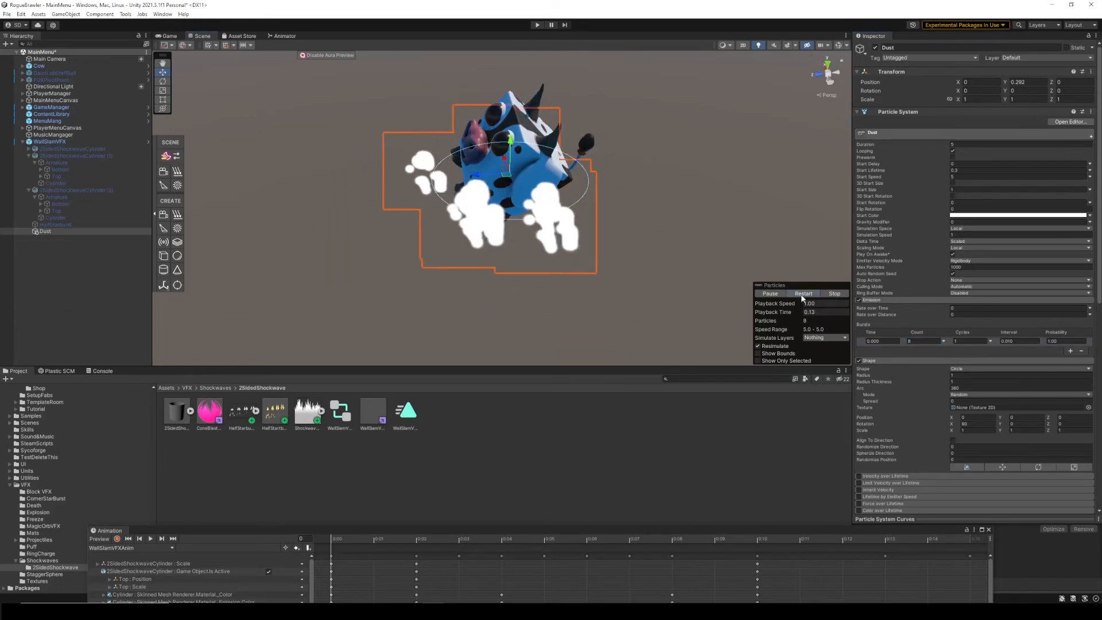
Step: Set the arc mode of Dust's emission shape to Burst Spread and replay the particles
click(803, 293)
click(803, 293)
click(803, 293)
click(803, 293)
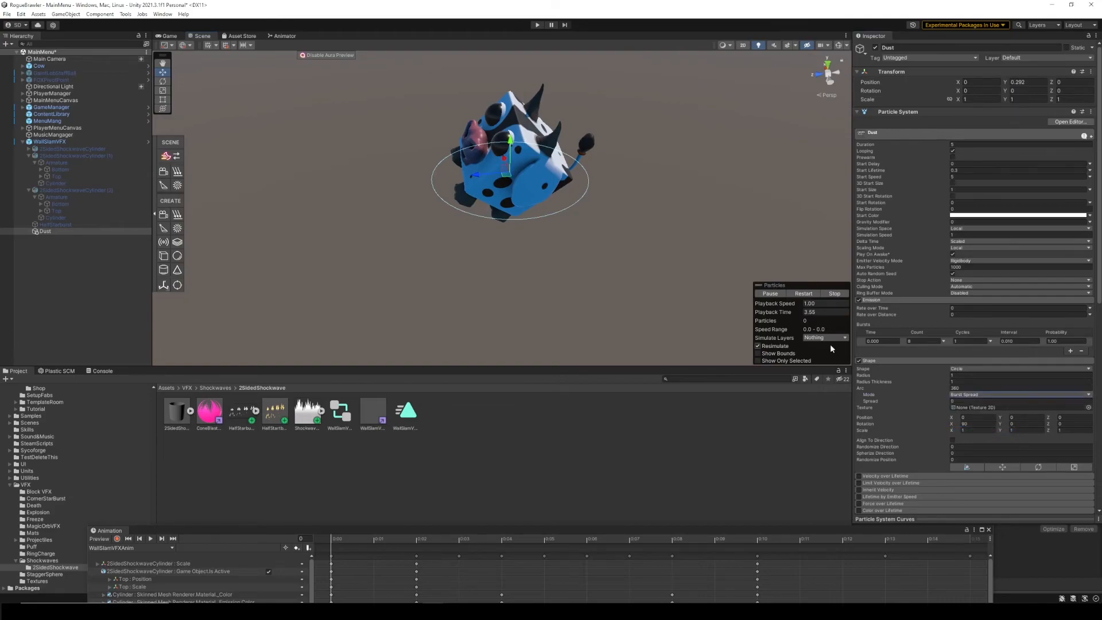
click(803, 294)
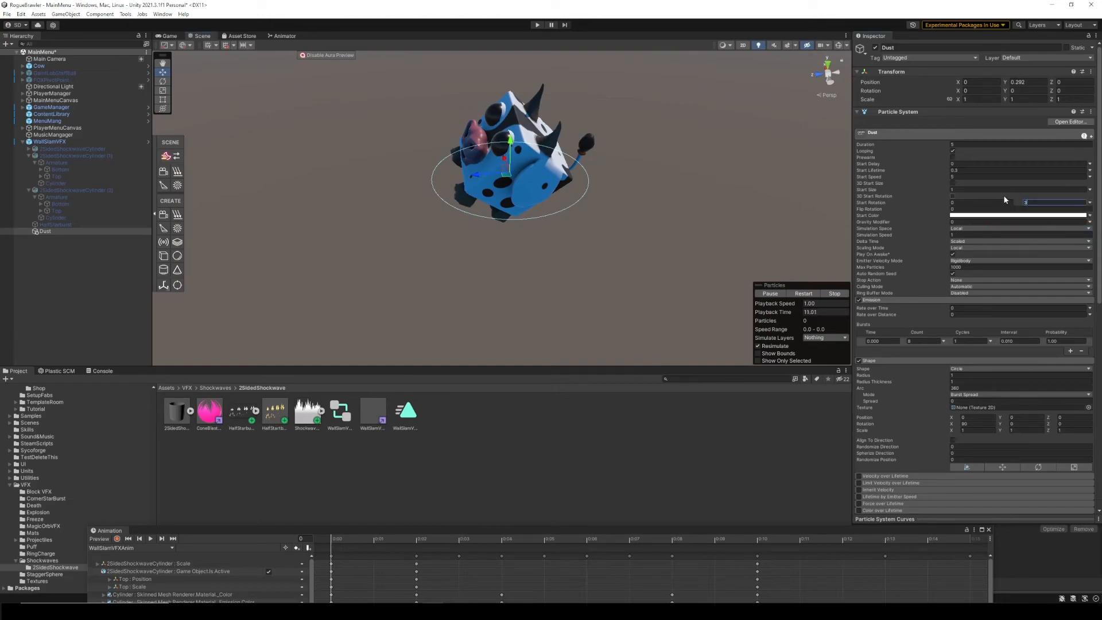
Step: Randomize Dust's start rotation between 0 and 360 and replay the burst repeatedly to check the variation
click(808, 293)
click(808, 294)
click(809, 295)
click(810, 294)
click(810, 295)
click(810, 295)
click(811, 295)
click(811, 295)
click(810, 295)
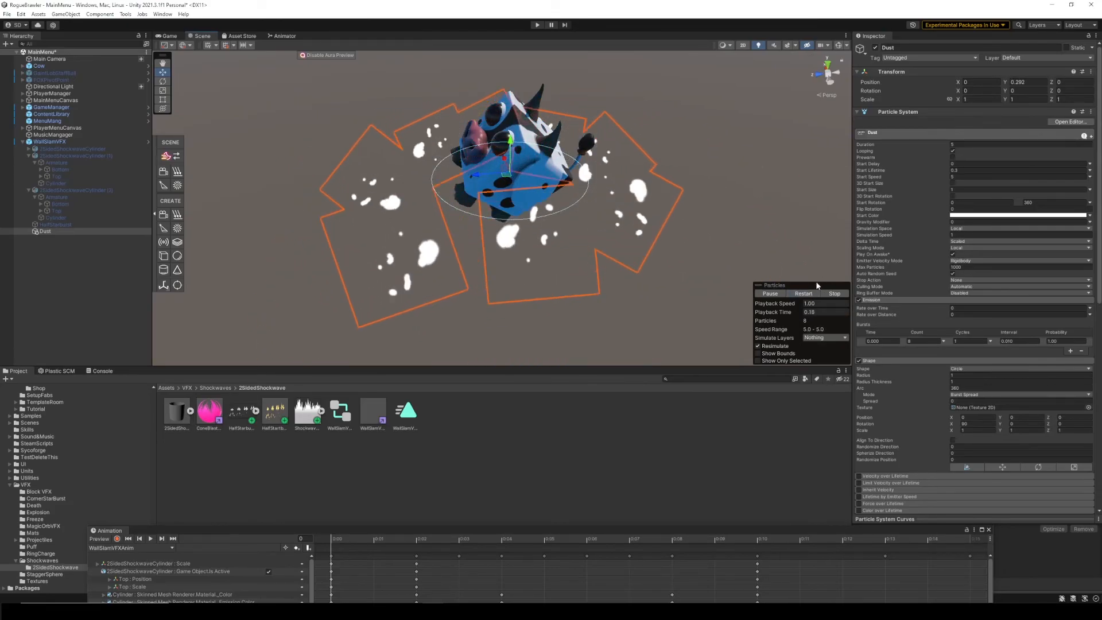
Step: Set Dust's start size to 1.5 and replay the burst
click(805, 294)
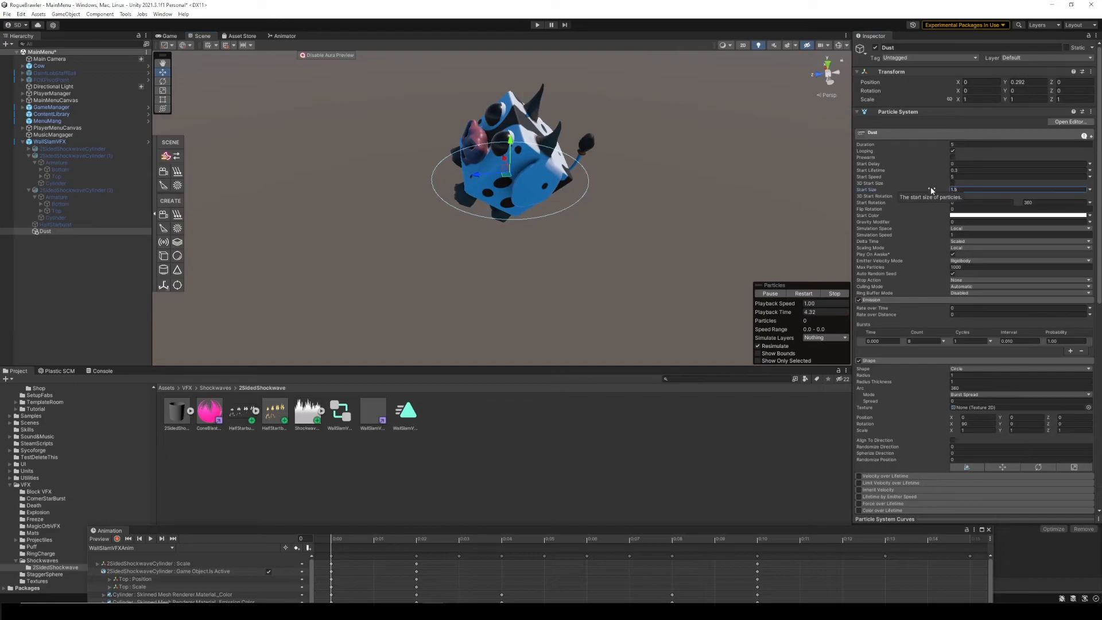
click(806, 294)
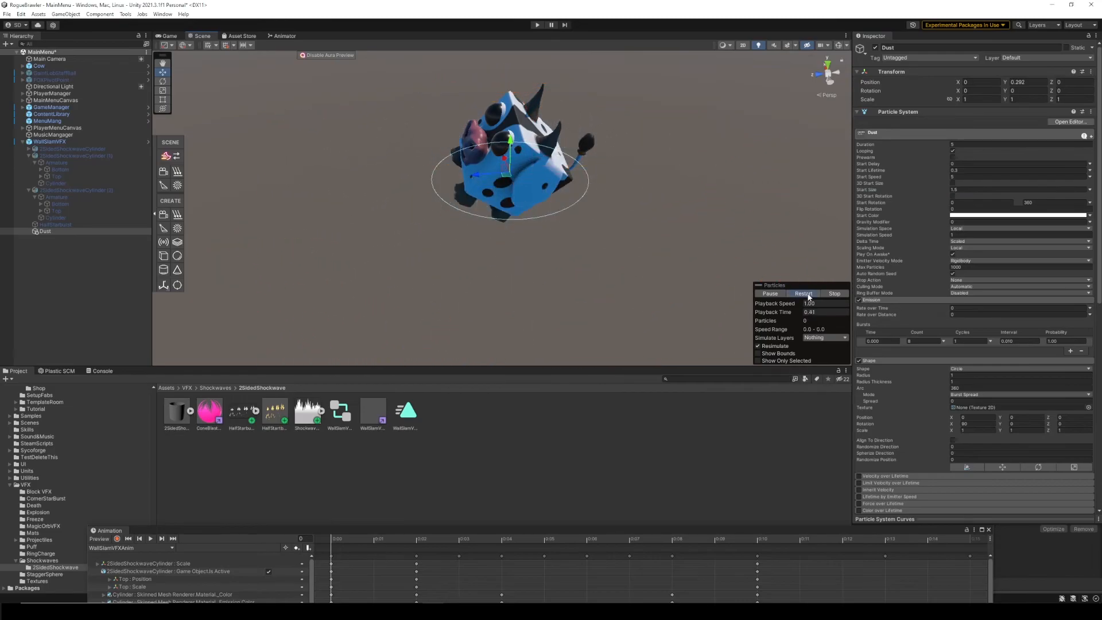
click(808, 296)
click(808, 296)
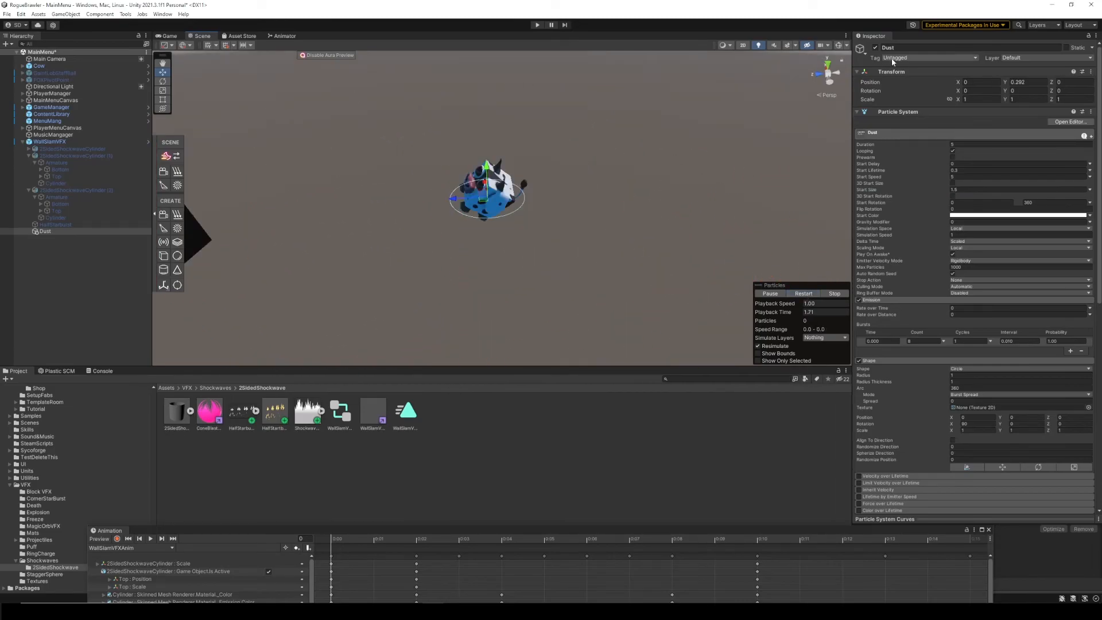
Step: Apply all WallSlamVFX overrides to its prefab and deactivate the Dust object with looping turned off
click(50, 142)
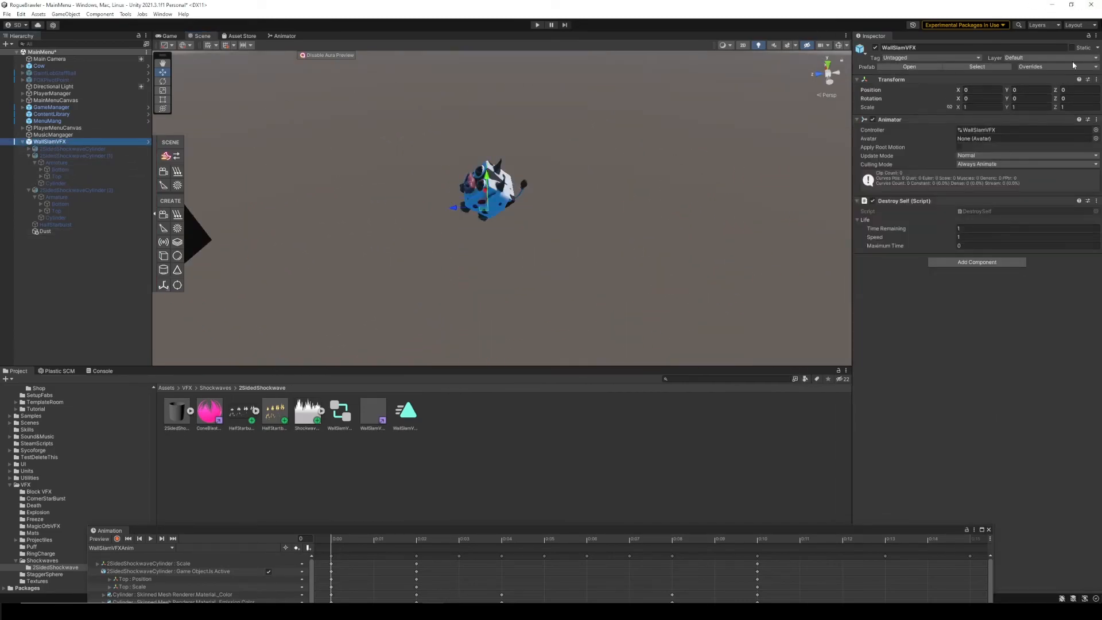
click(1054, 67)
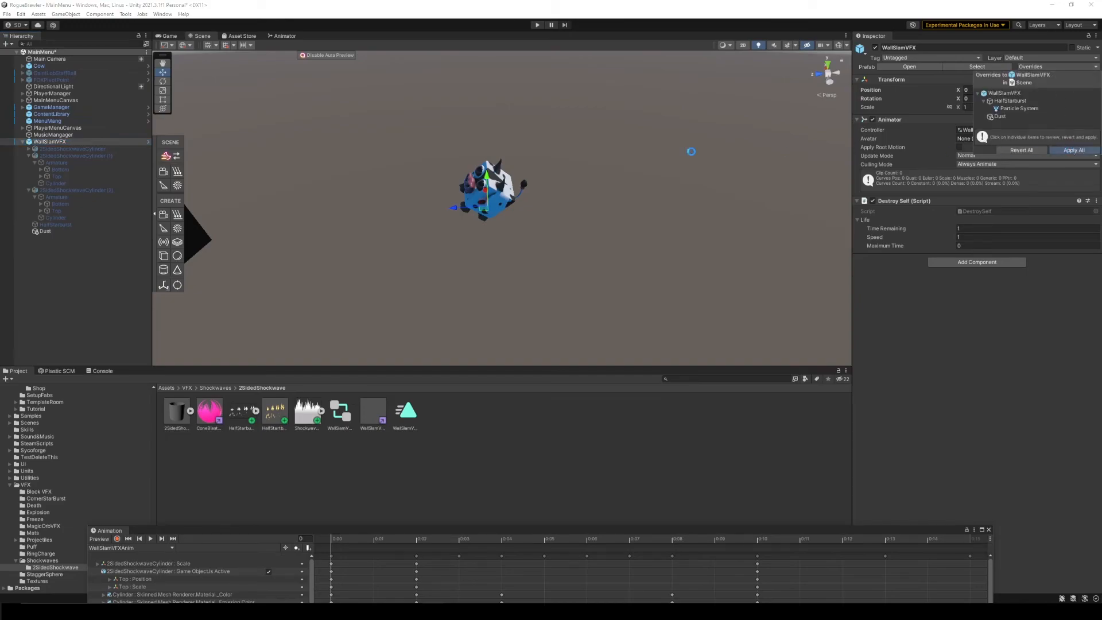
click(45, 231)
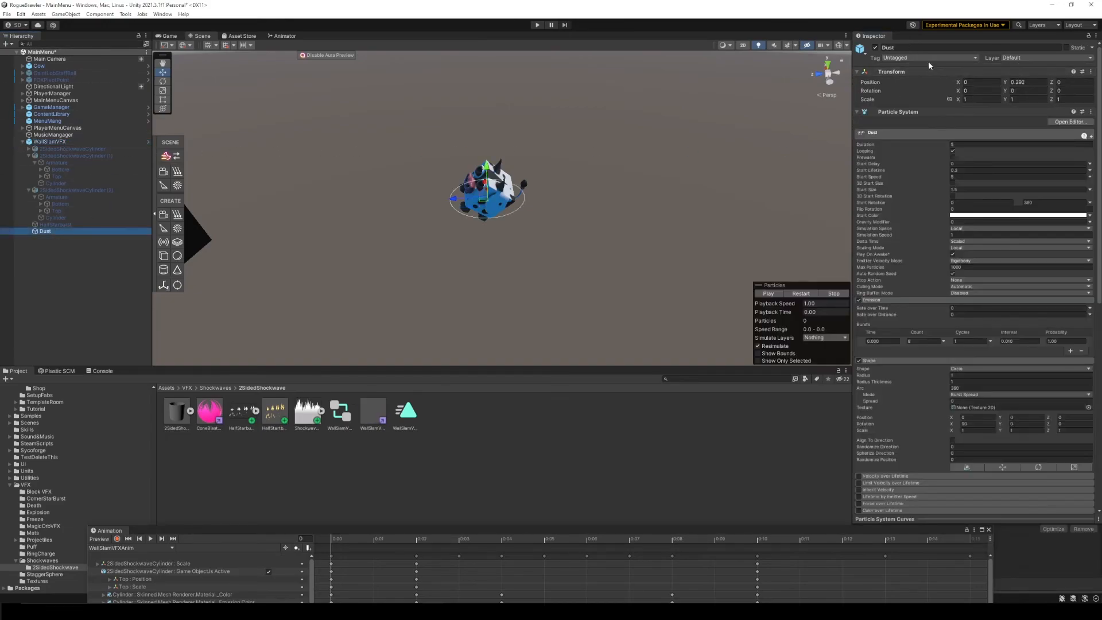
click(875, 48)
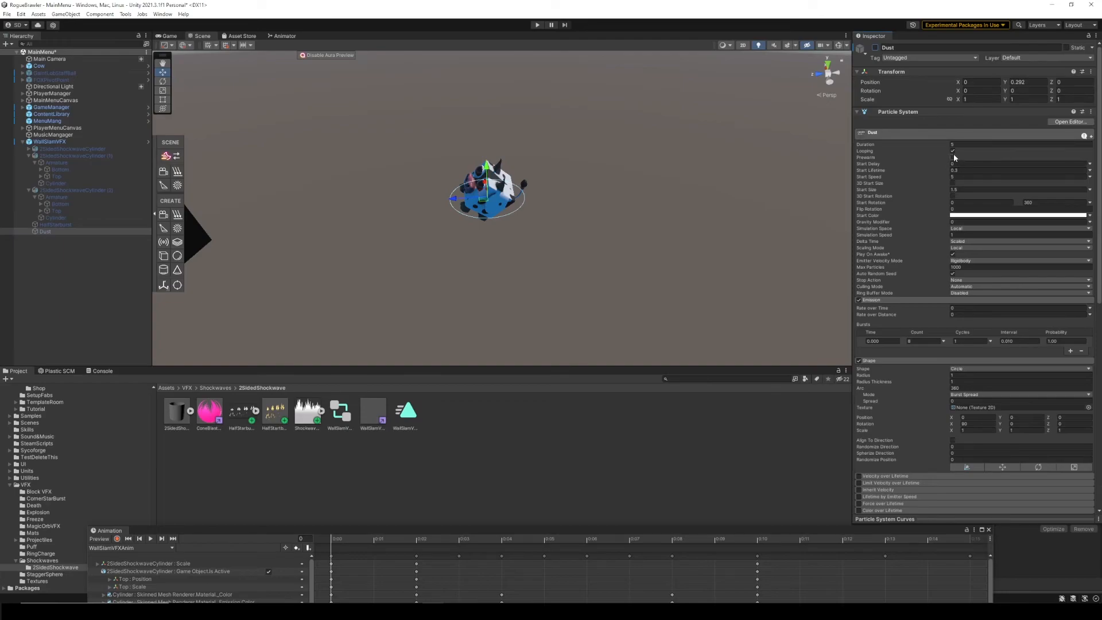
Step: Record an Is Active keyframe that enables Dust at frame 0 of the WallSlamVFXAnim clip, and close the animation editor
click(42, 191)
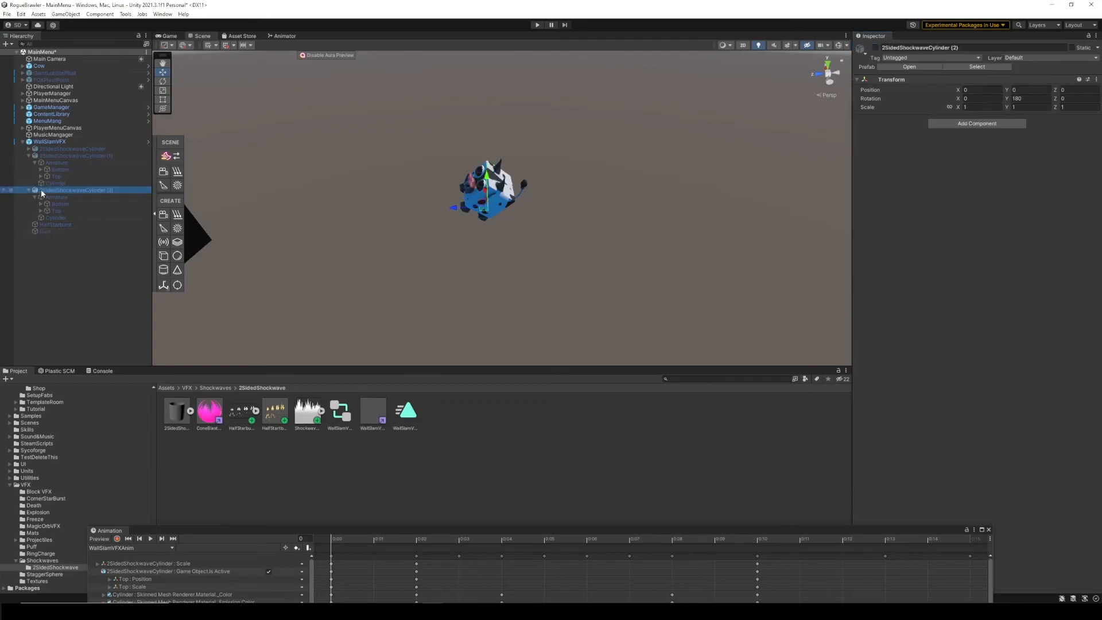
click(59, 142)
click(165, 14)
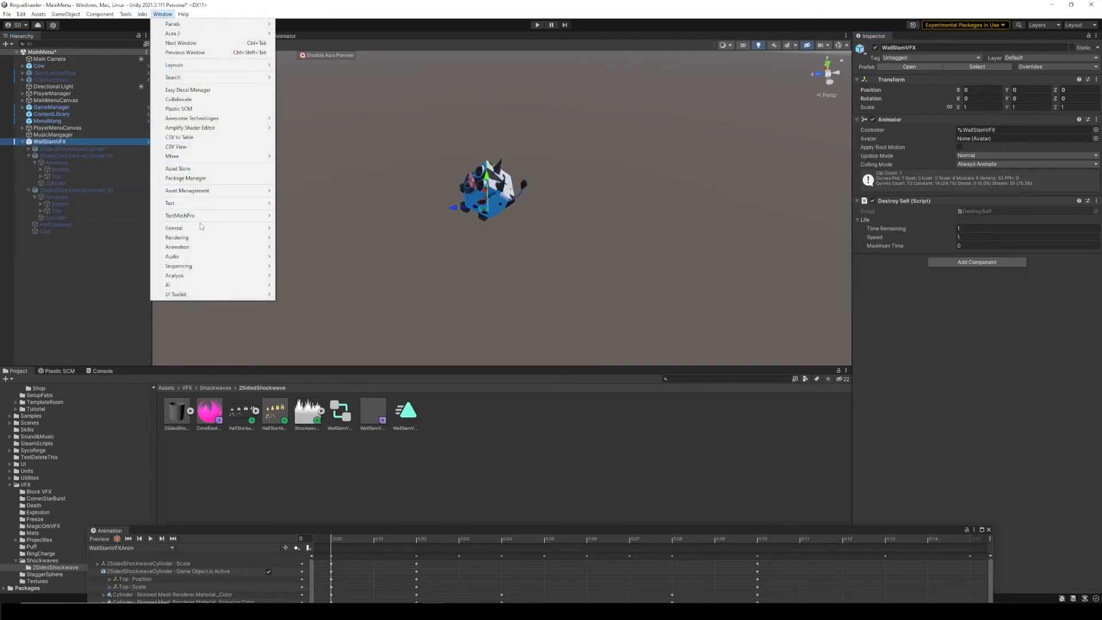
mouse_move(202, 243)
click(300, 247)
drag(384, 532, 413, 249)
click(56, 231)
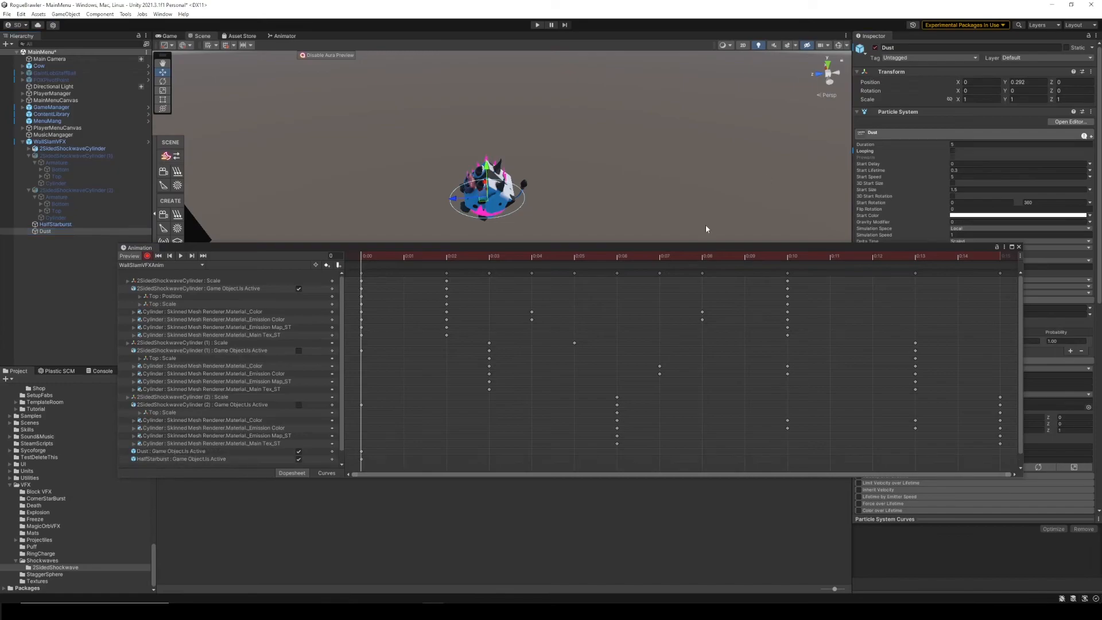
click(1019, 247)
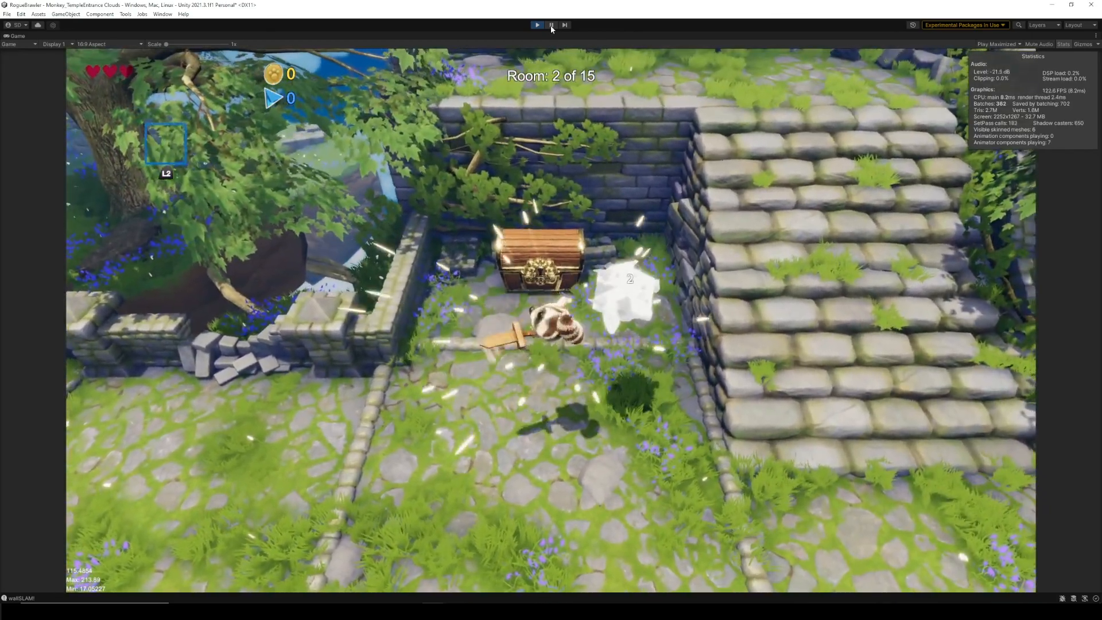
Step: Pause the running game at the wall slam and advance it frame by frame to inspect the spawned WallSlamVFX
click(551, 25)
right_drag(600, 182, 660, 143)
key(w)
click(565, 25)
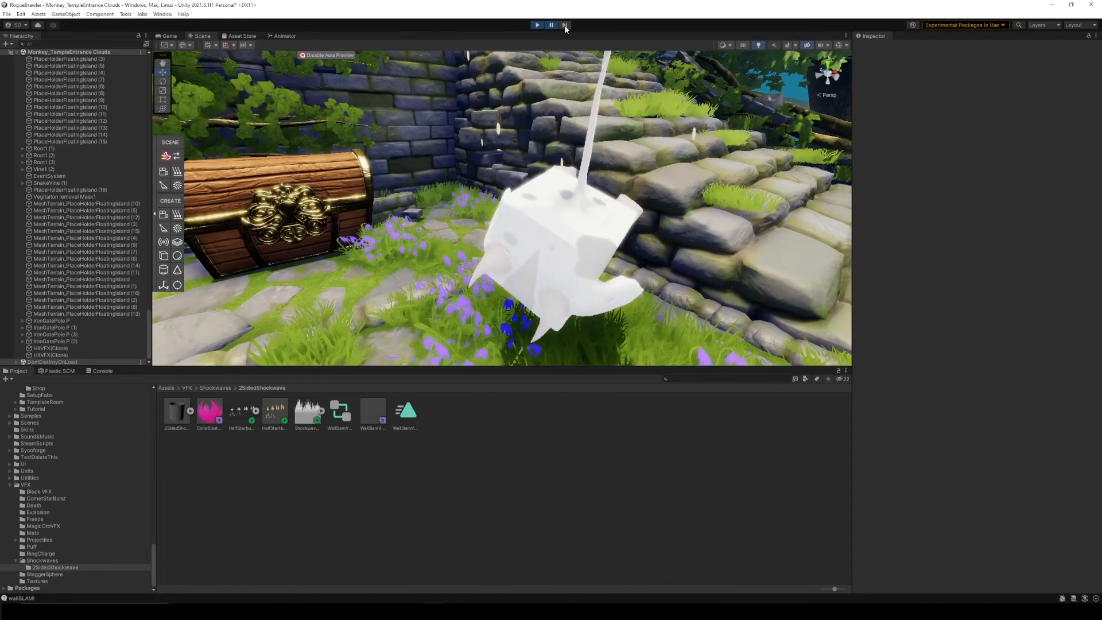
click(565, 25)
click(565, 25)
right_drag(568, 137, 563, 129)
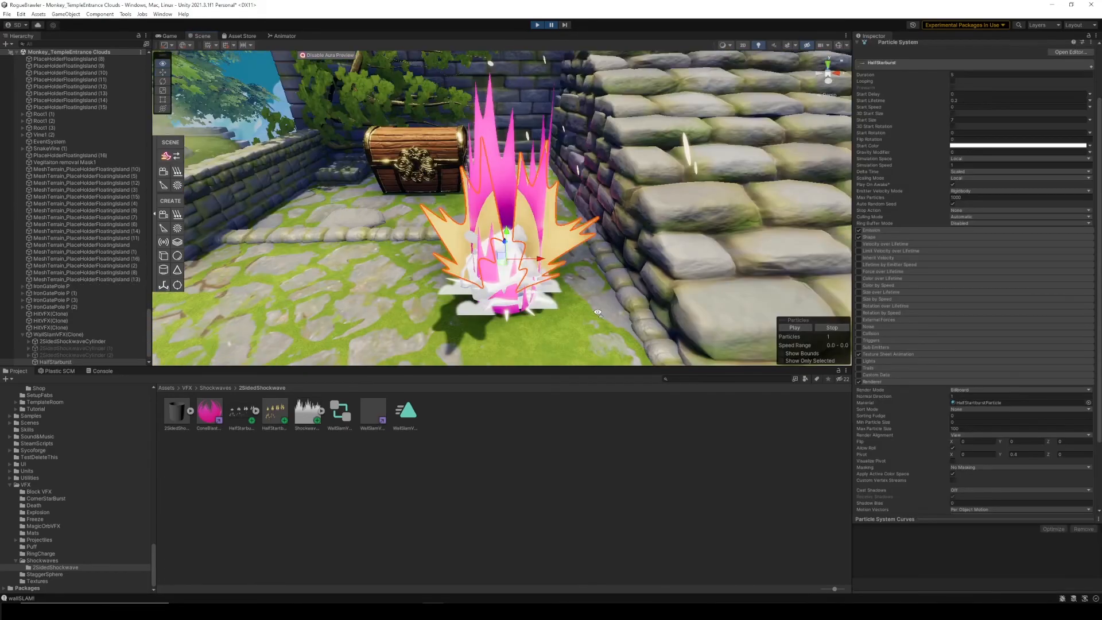
Step: Change the render mode of the spawned HalfStarburst particle system to Vertical Billboard
key(w)
right_drag(511, 261, 559, 365)
key(s)
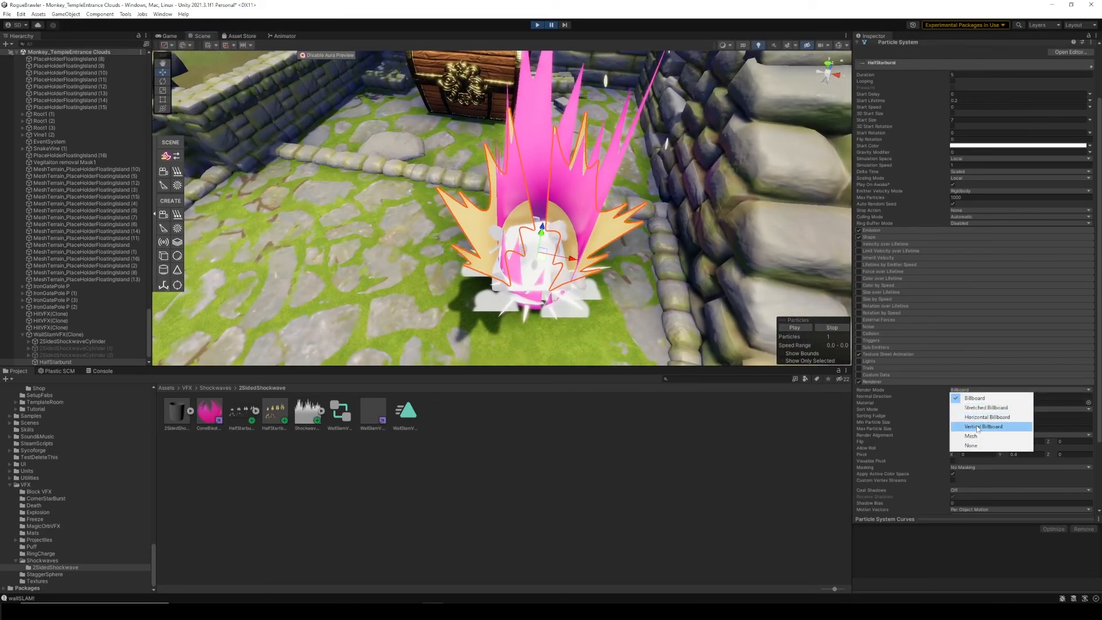
click(982, 426)
Step: Examine how the HalfStarburst burst is oriented from several camera heights and distances
right_drag(702, 309, 672, 235)
key(s)
key(w)
key(s)
key(w)
key(s)
key(w)
key(s)
scroll(970, 354, down, 3)
key(f)
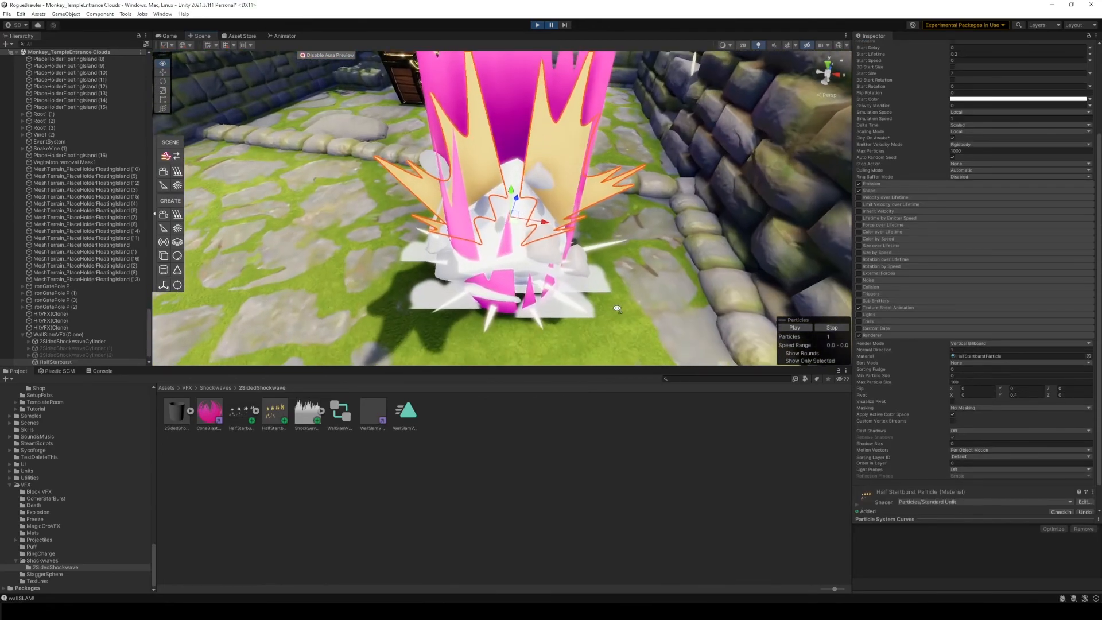
Step: Advance the paused game by further frames and inspect the shockwave and starburst from a low, close view
click(561, 26)
right_drag(684, 86, 646, 155)
key(w)
key(f)
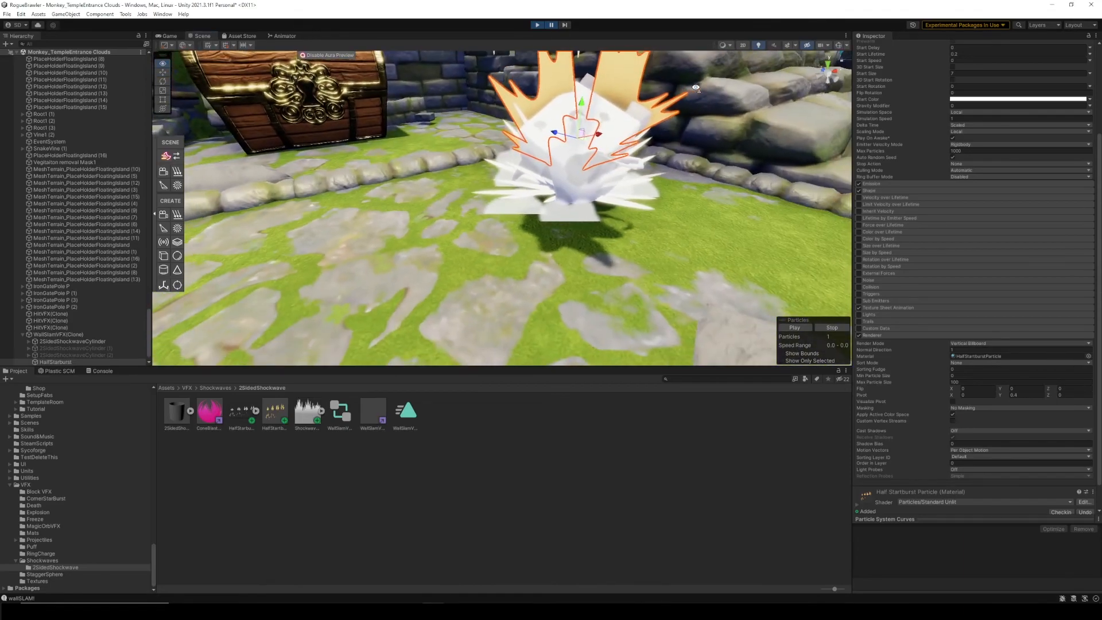
click(565, 26)
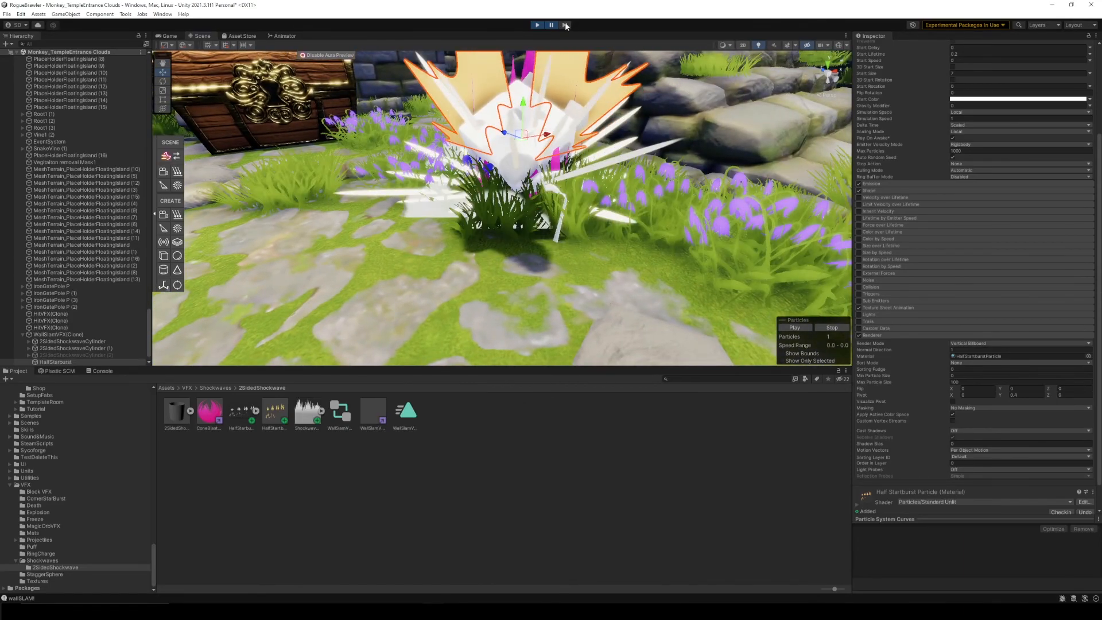
Step: Advance the paused game frame by frame through the starburst and dust burst, inspect them from a changed angle, and stop the game
click(565, 25)
right_drag(631, 172, 499, 198)
click(564, 27)
click(563, 26)
key(s)
key(w)
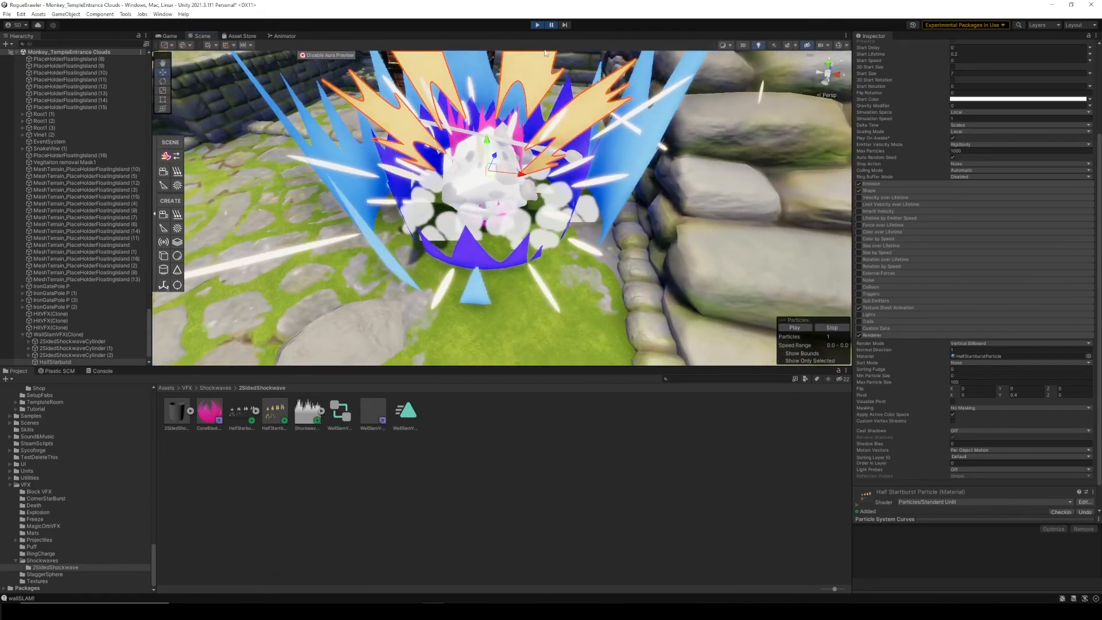
click(565, 25)
click(536, 25)
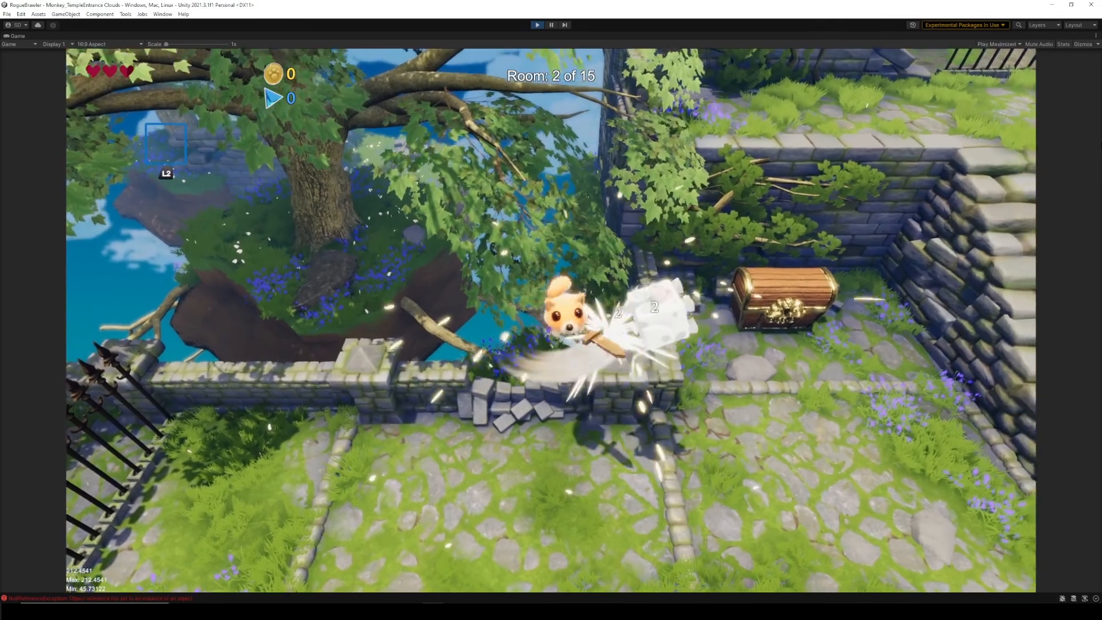
Step: Pause the running game at a new wall slam and inspect the shockwave's first frames around the enemy from several angles
click(565, 25)
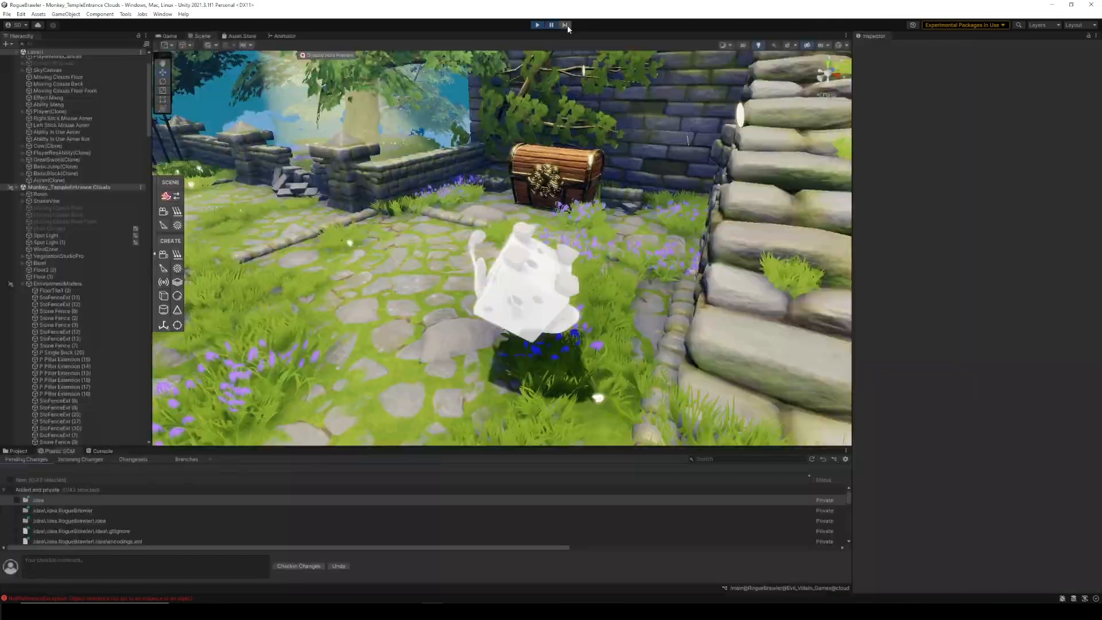
click(567, 25)
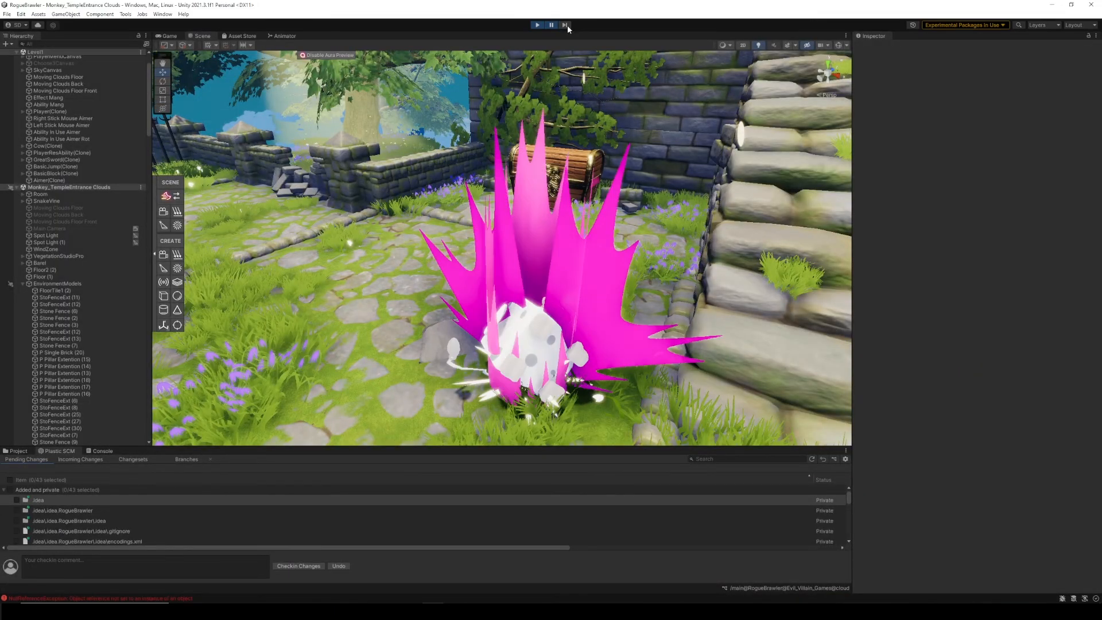
right_drag(574, 109, 413, 175)
key(s)
right_drag(542, 192, 548, 162)
right_drag(574, 122, 557, 196)
click(564, 25)
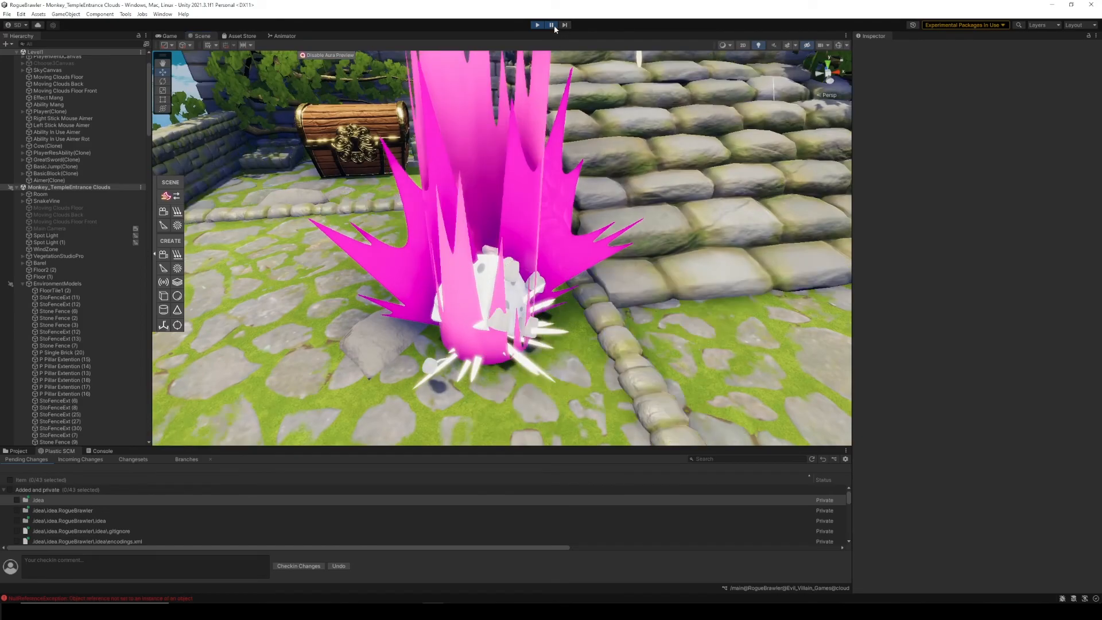
Step: Advance the paused game through the shockwave cylinders' expansion, examining the spikes from a wider view and a close view
click(561, 26)
right_drag(546, 189, 552, 174)
click(564, 26)
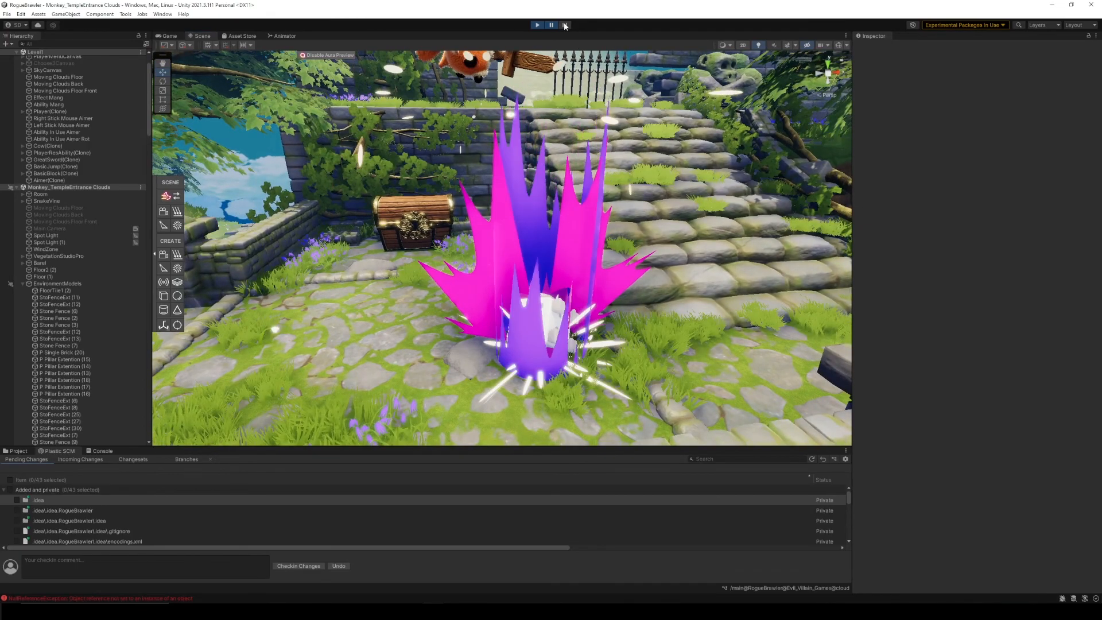
click(564, 25)
click(565, 25)
click(566, 27)
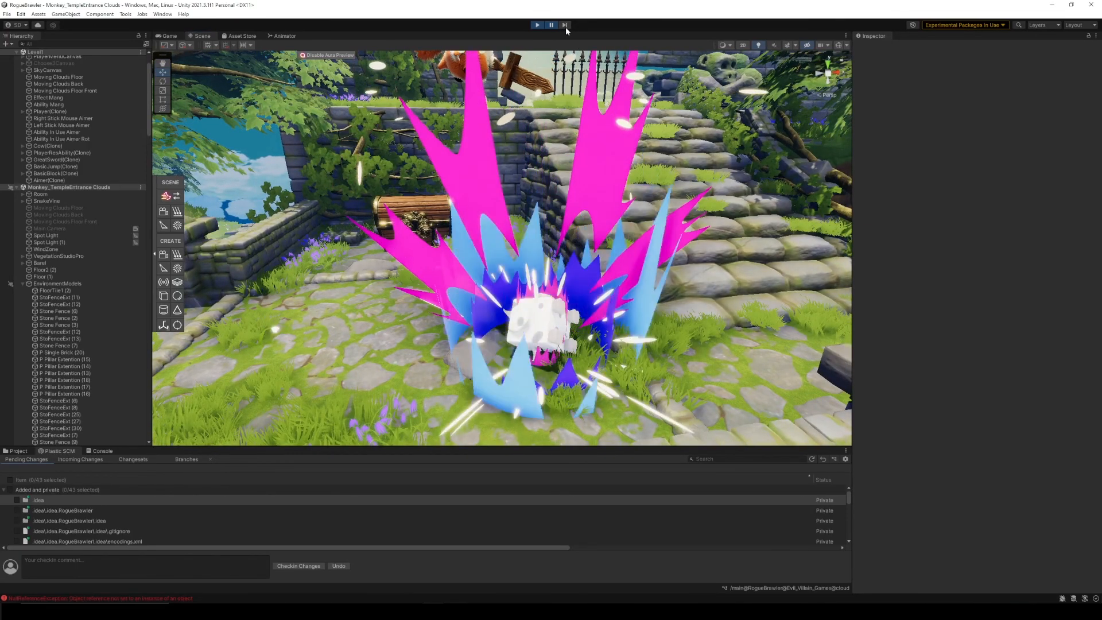
click(566, 27)
right_drag(576, 137, 636, 182)
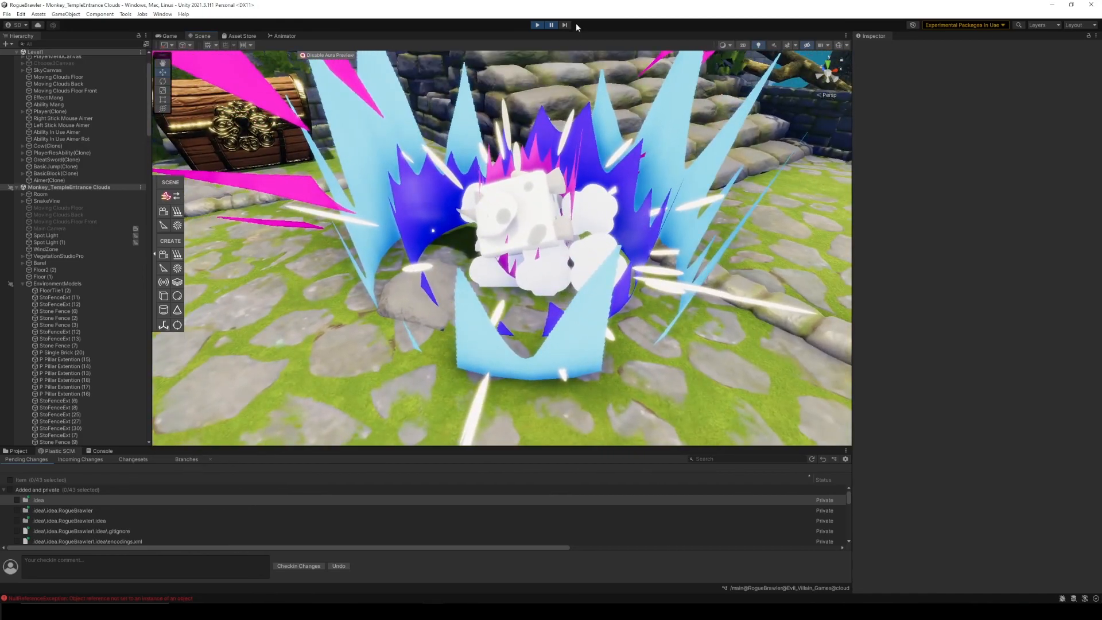
Step: Advance the paused game through the shockwave's final frames to check how the spikes break up and the dust puffs spread
click(566, 25)
click(566, 25)
click(566, 24)
click(566, 25)
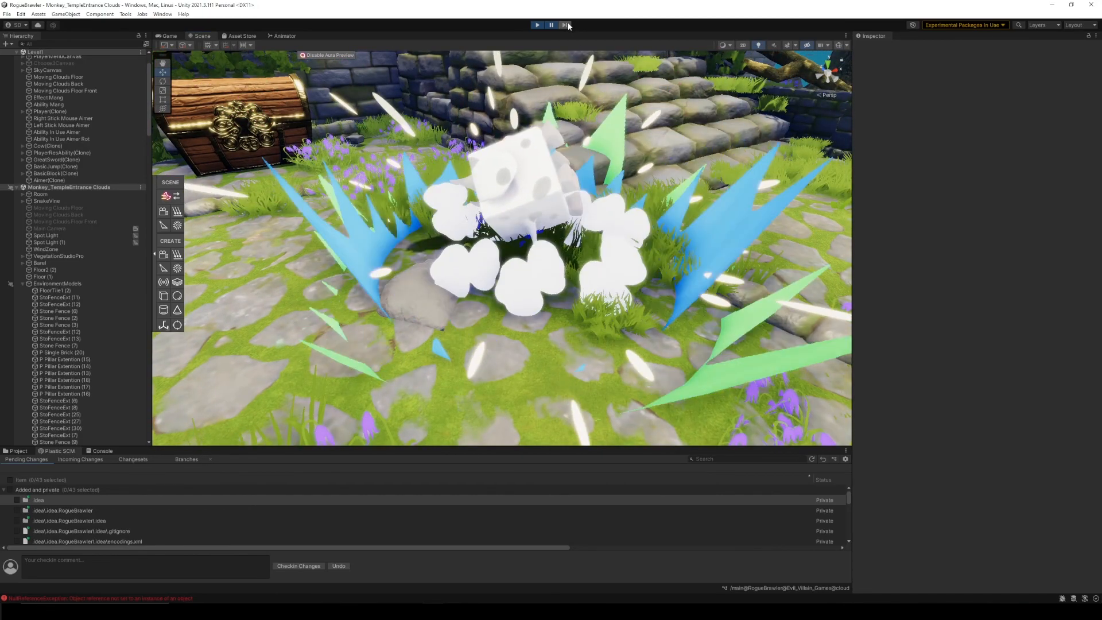
click(567, 25)
click(566, 25)
click(566, 25)
click(566, 25)
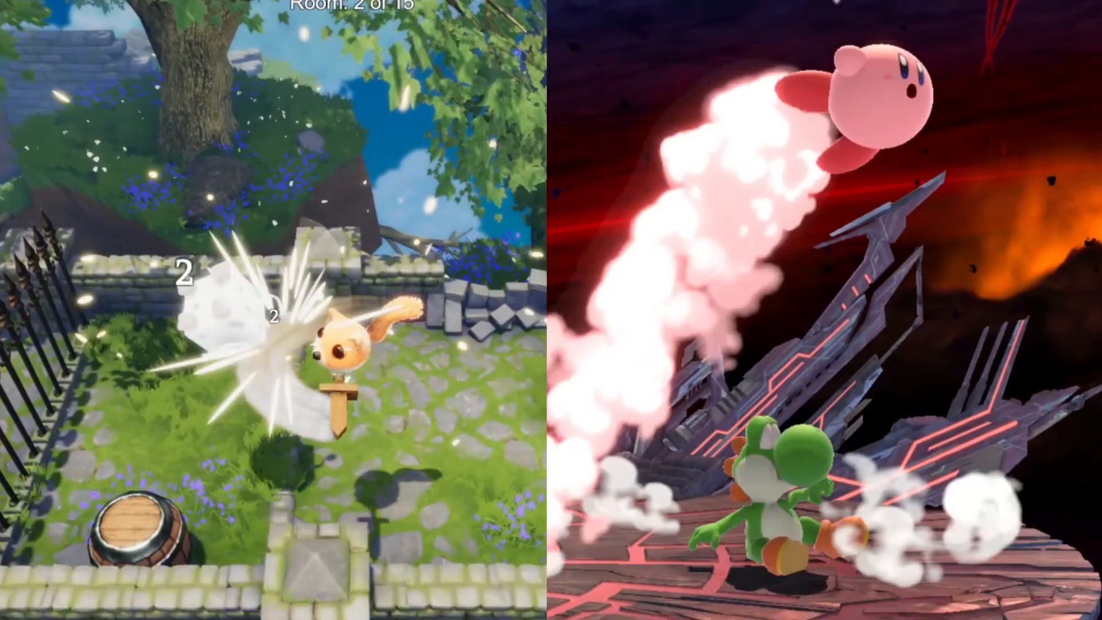